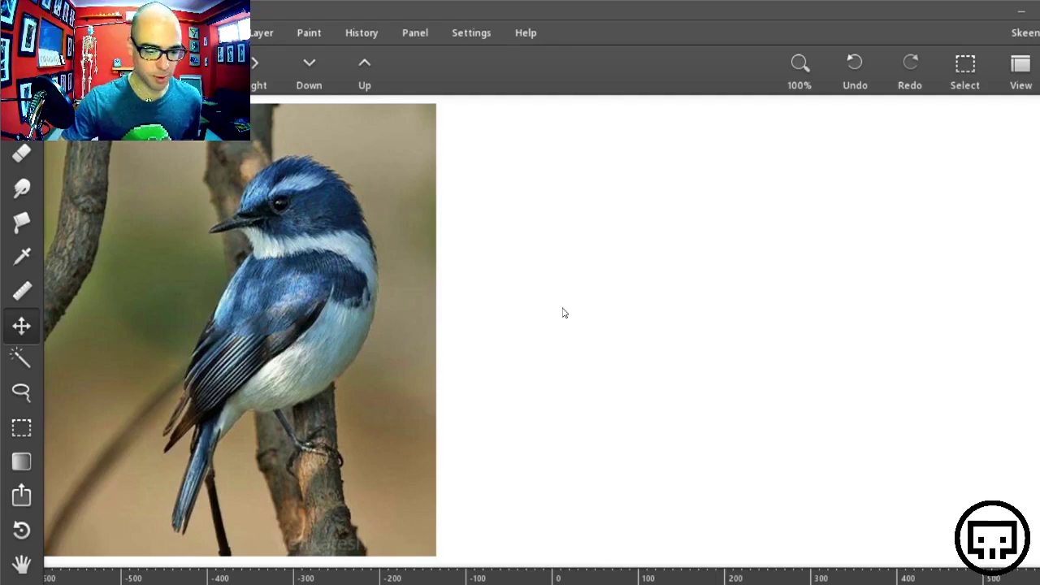
Activate the brush and set its color to a saturated magenta pink on the color wheel
key("b")
left_click(256, 61)
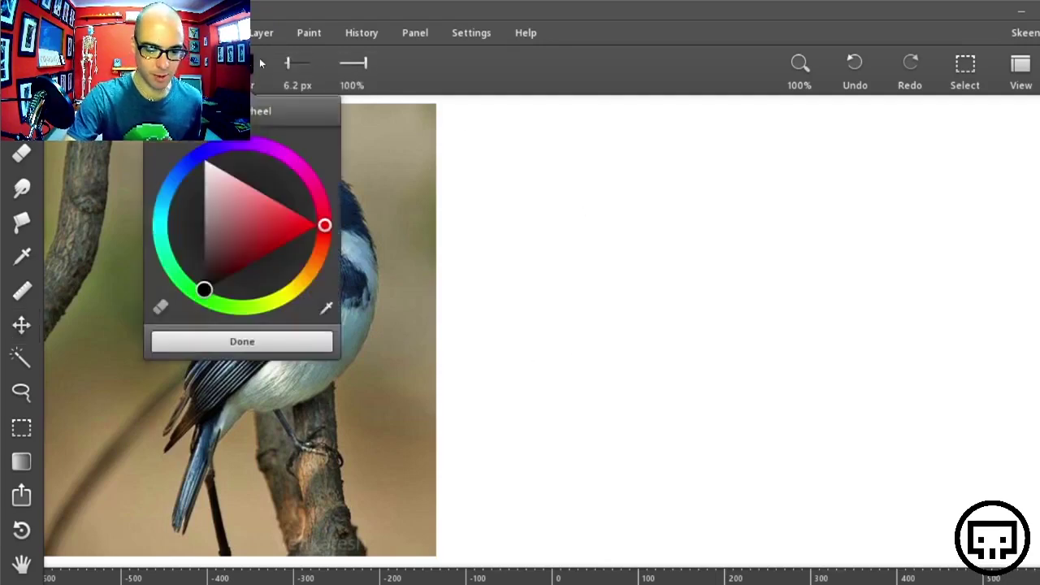
left_click(312, 181)
left_click(295, 228)
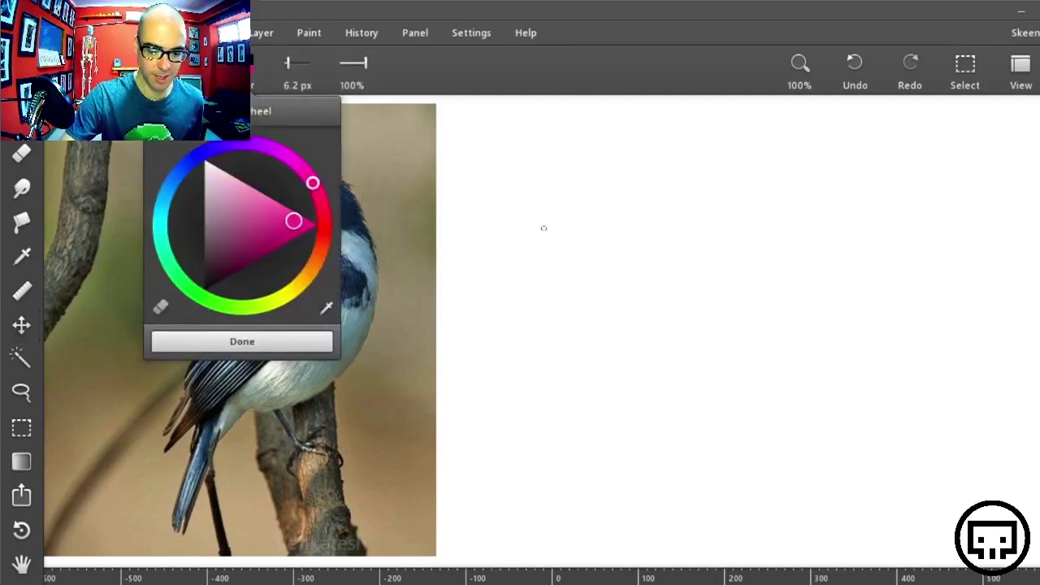
Draw a series of long, roughly parallel practice arcs across the blank canvas beside the bird photo
left_click_drag(523, 439, 840, 149)
left_click_drag(550, 456, 847, 184)
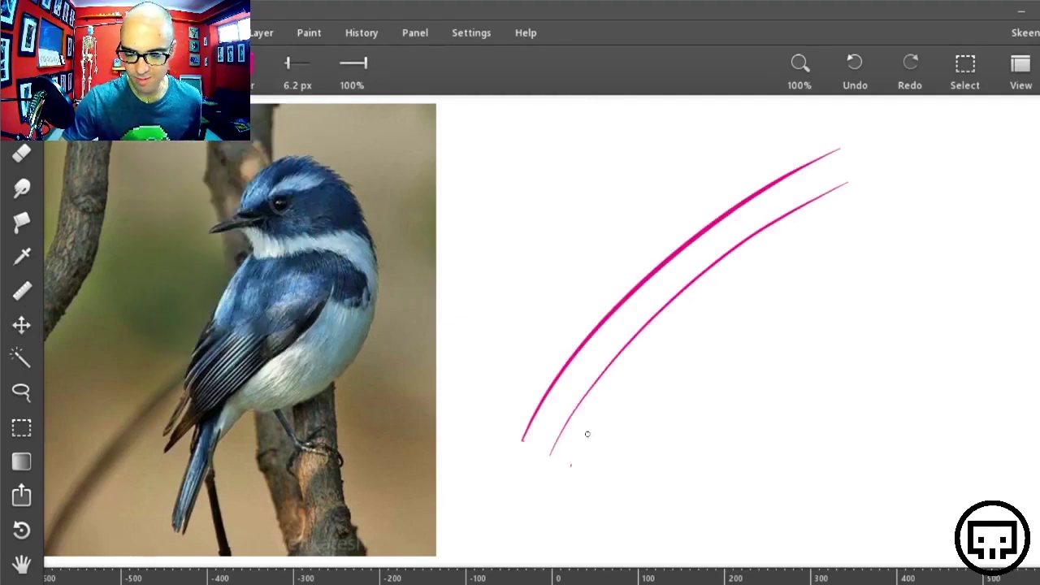
mouse_move(571, 466)
left_mouse_down()
mouse_move(942, 155)
mouse_move(887, 198)
mouse_move(964, 162)
left_mouse_up()
left_click_drag(601, 488, 974, 177)
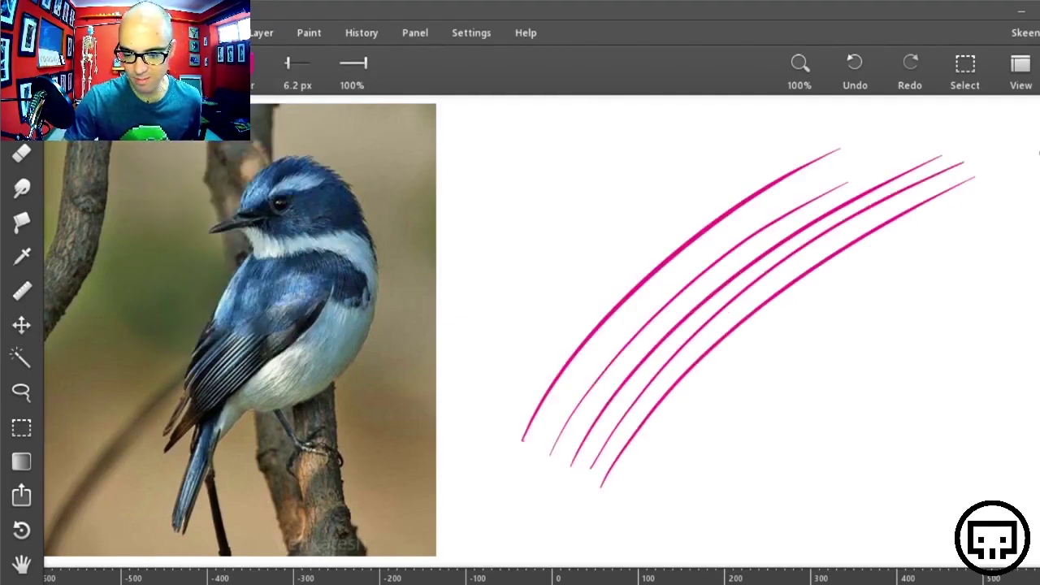
left_click_drag(615, 504, 1010, 201)
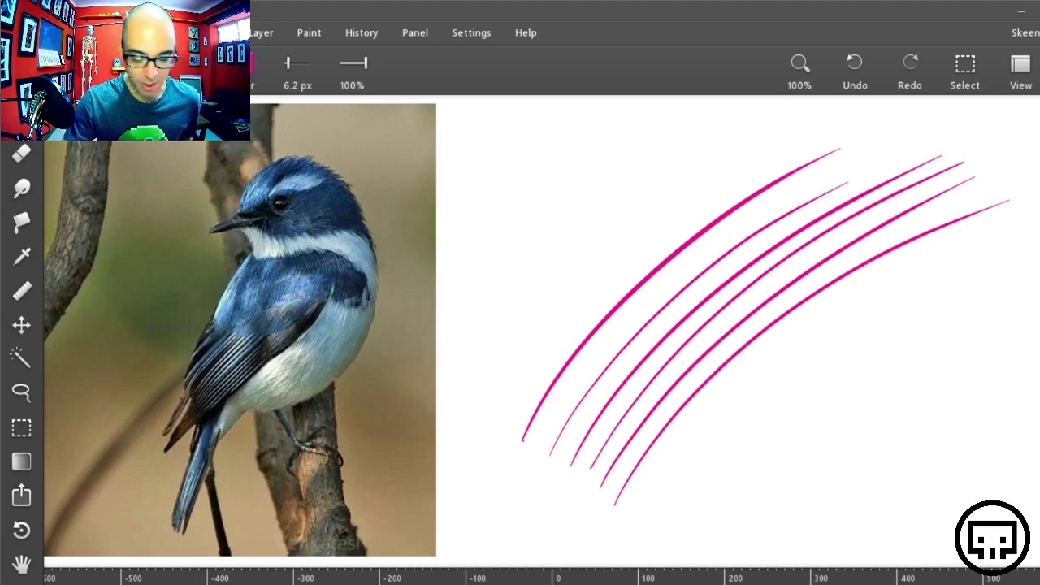
Undo all the practice arcs to clear the blank drawing area
key("ctrl+z")
key("ctrl+z")
key("ctrl+z")
key("ctrl+z")
key("ctrl+z")
key("ctrl+z")
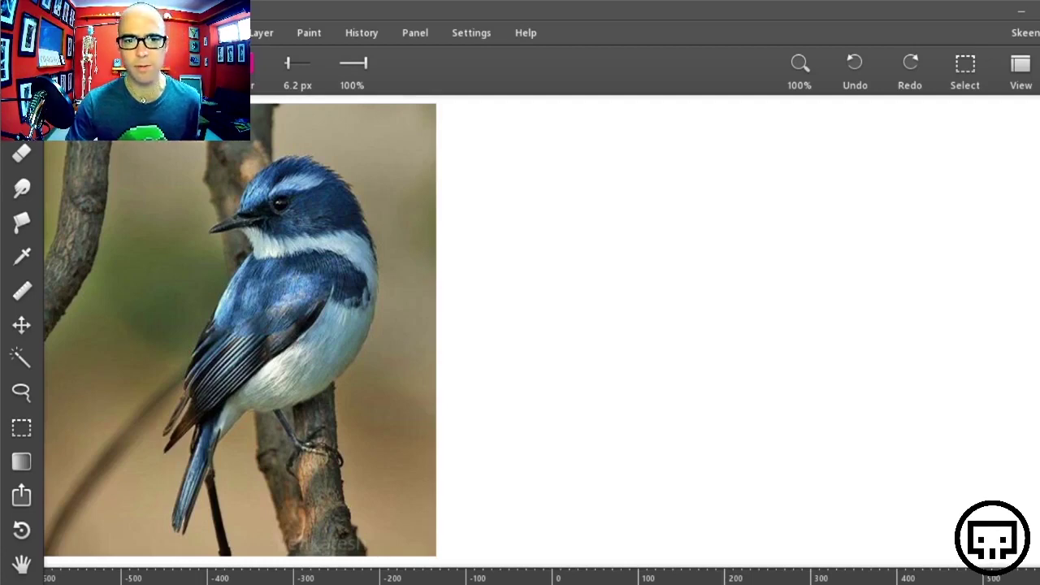
Check the layer list to see which layer is active for sketching
key("l")
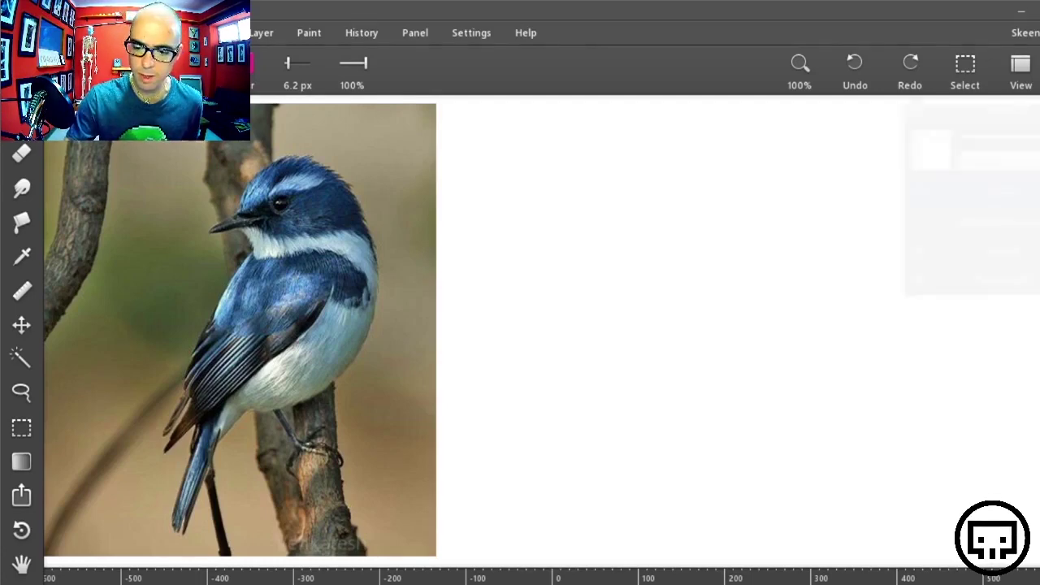
key("l")
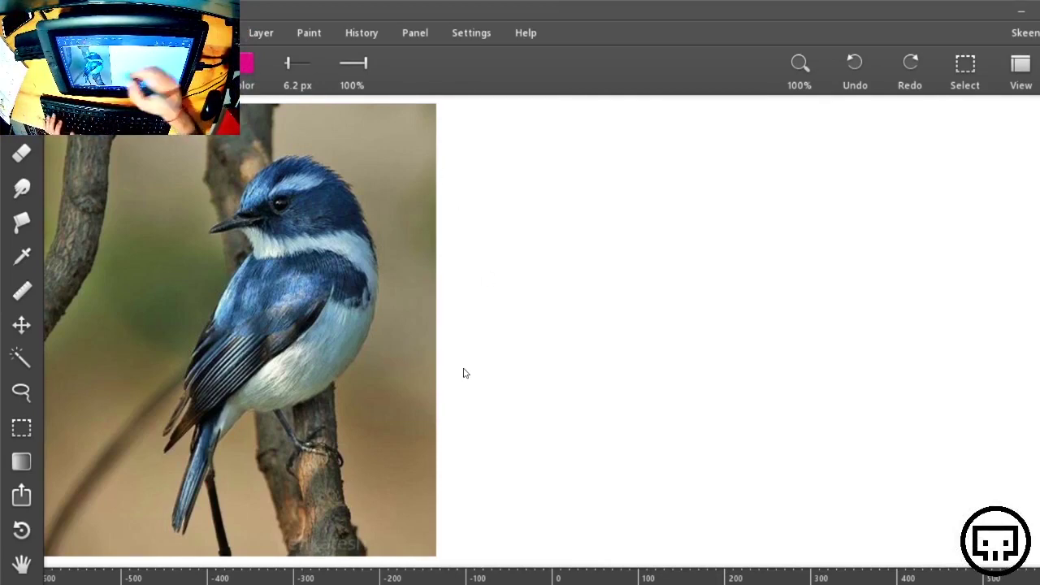
left_click(1039, 72)
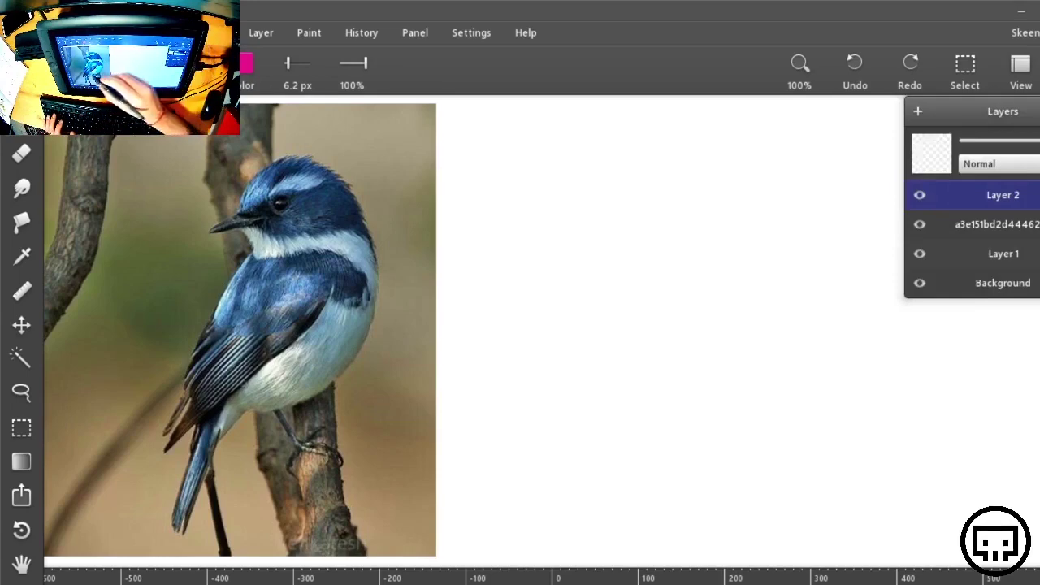
Draw the bird's diagonal body axis over the photo and repeat the same slanted axis on the blank canvas
mouse_move(244, 364)
left_mouse_down()
mouse_move(361, 214)
mouse_move(191, 429)
left_mouse_up()
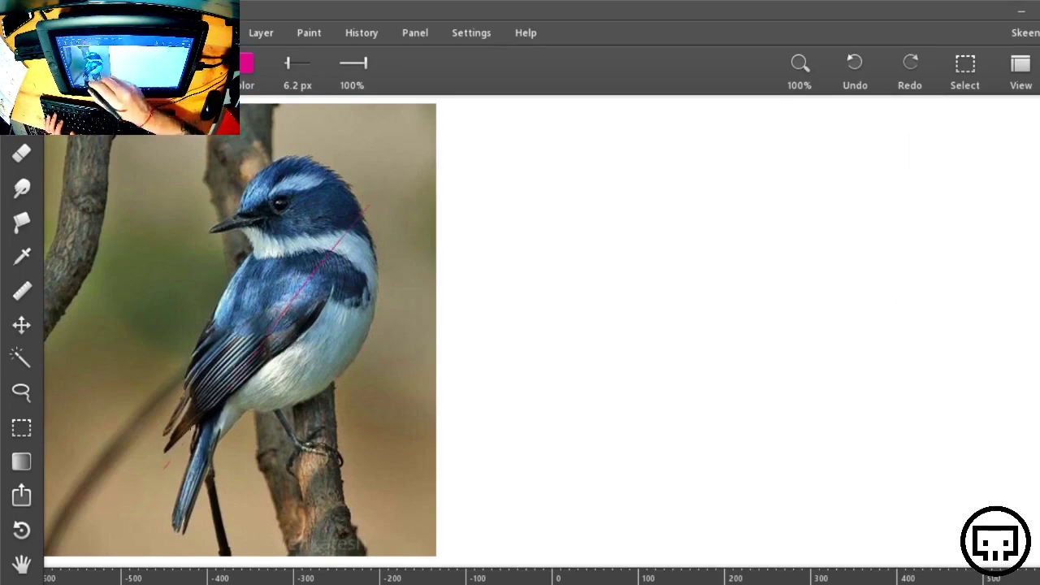
left_click_drag(165, 466, 428, 133)
left_click_drag(162, 469, 411, 140)
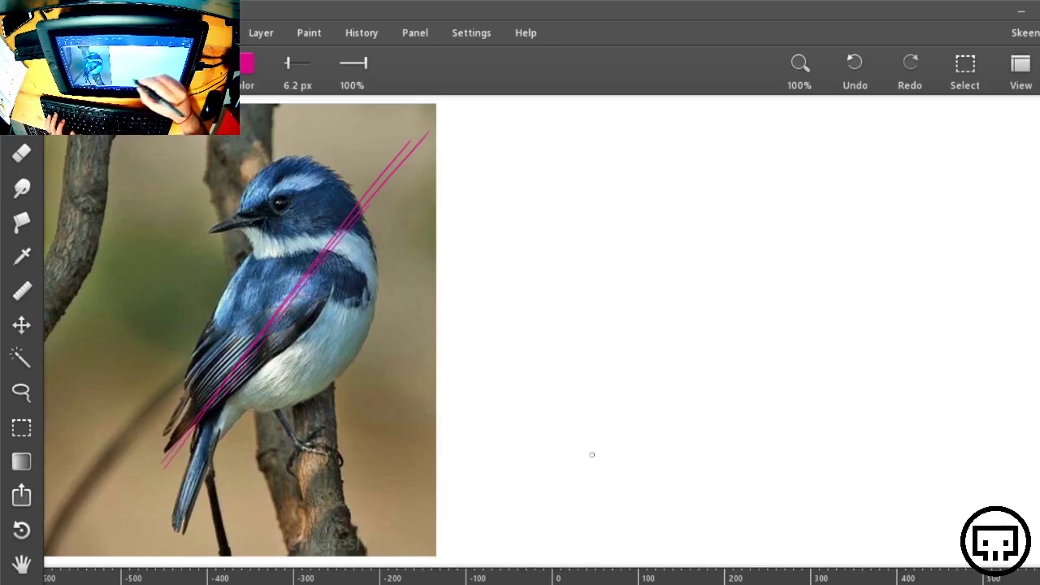
left_click_drag(687, 352, 867, 153)
mouse_move(615, 448)
left_mouse_down()
mouse_move(874, 152)
mouse_move(662, 399)
mouse_move(889, 116)
left_mouse_up()
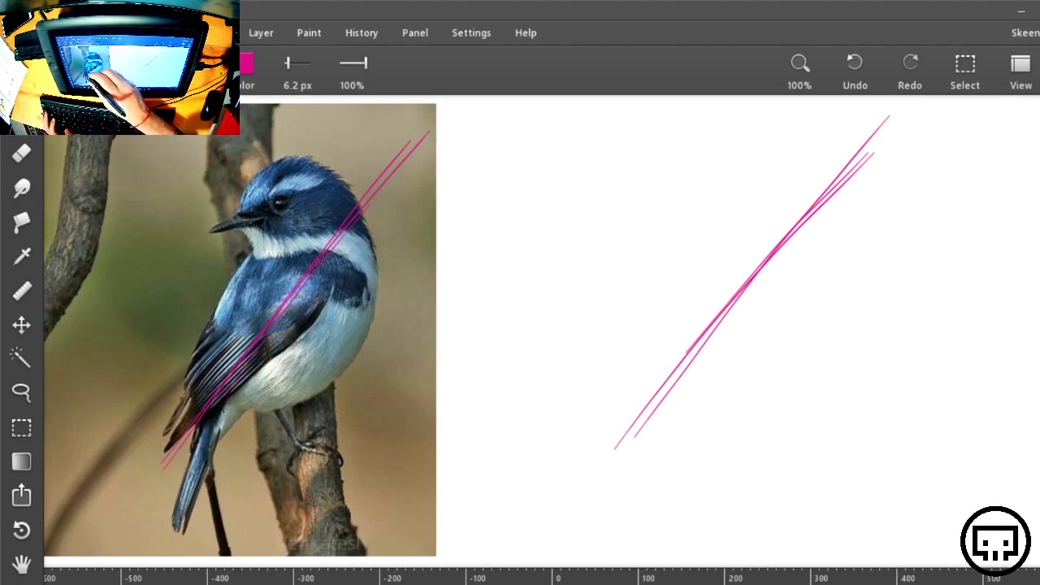
Trace the bird's belly, breast, inner body and head curves over the reference photo
mouse_move(268, 413)
left_mouse_down()
mouse_move(309, 400)
mouse_move(370, 351)
left_mouse_up()
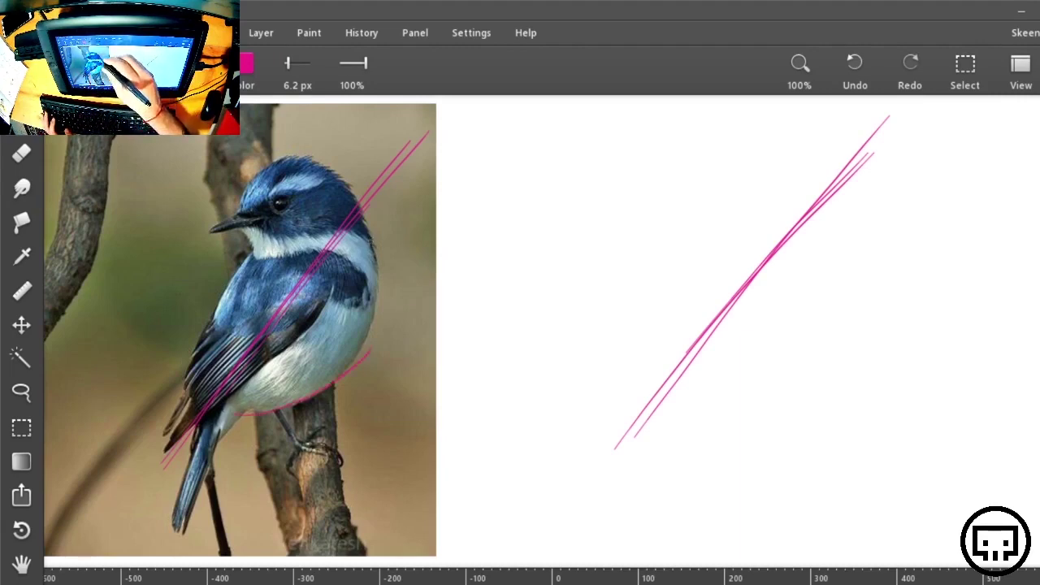
left_click_drag(364, 226, 371, 351)
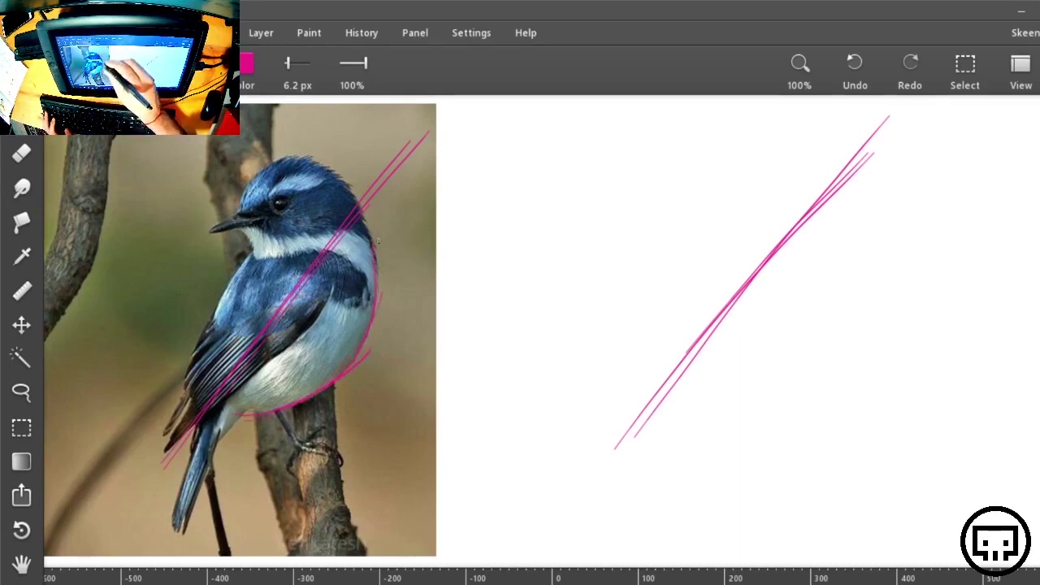
left_click_drag(303, 398, 339, 306)
left_click_drag(325, 372, 345, 236)
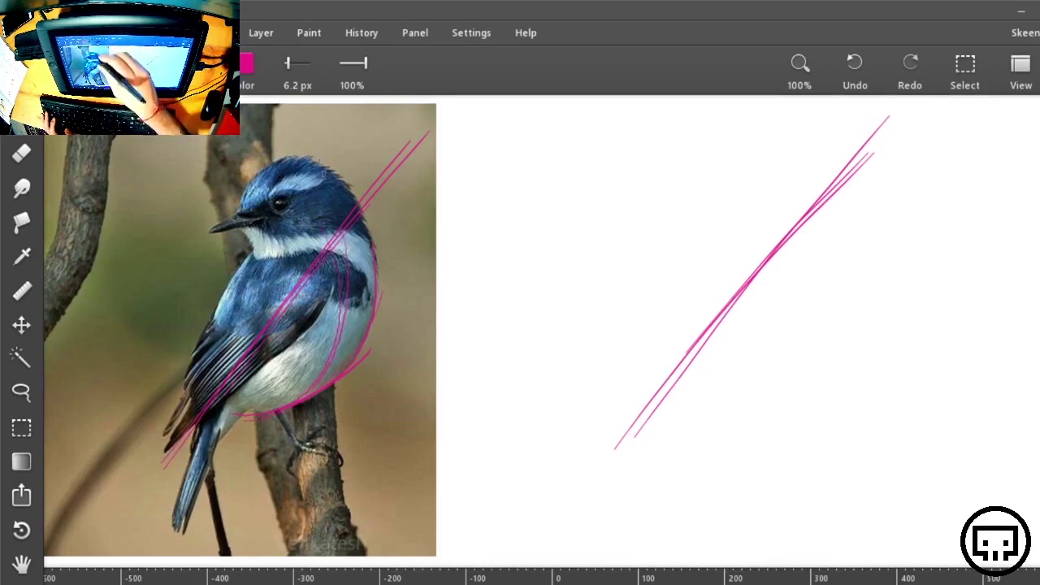
mouse_move(337, 177)
left_mouse_down()
mouse_move(252, 177)
mouse_move(324, 160)
left_mouse_up()
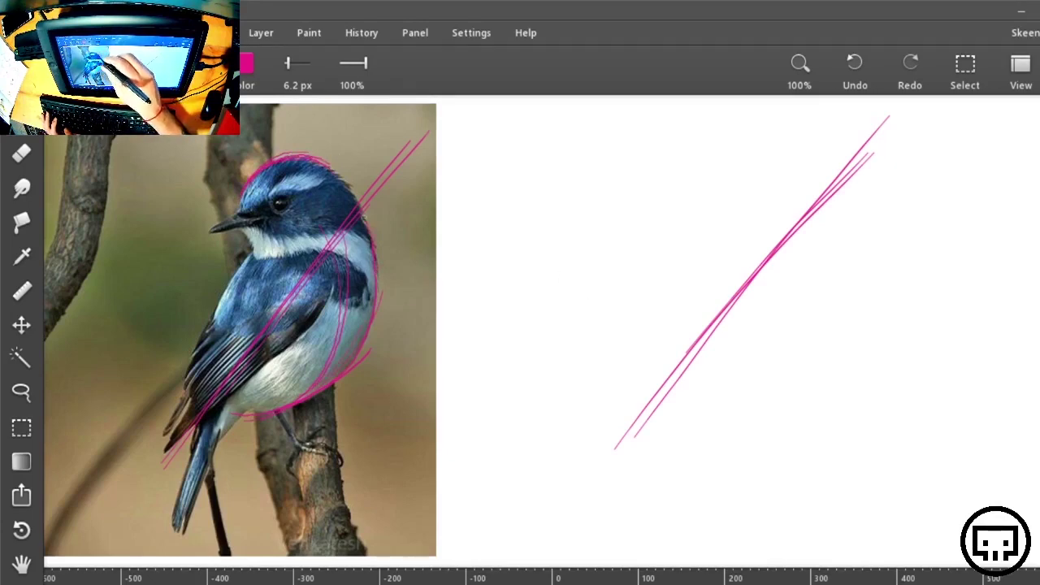
mouse_move(356, 200)
left_mouse_down()
mouse_move(328, 165)
mouse_move(247, 182)
mouse_move(242, 199)
left_mouse_up()
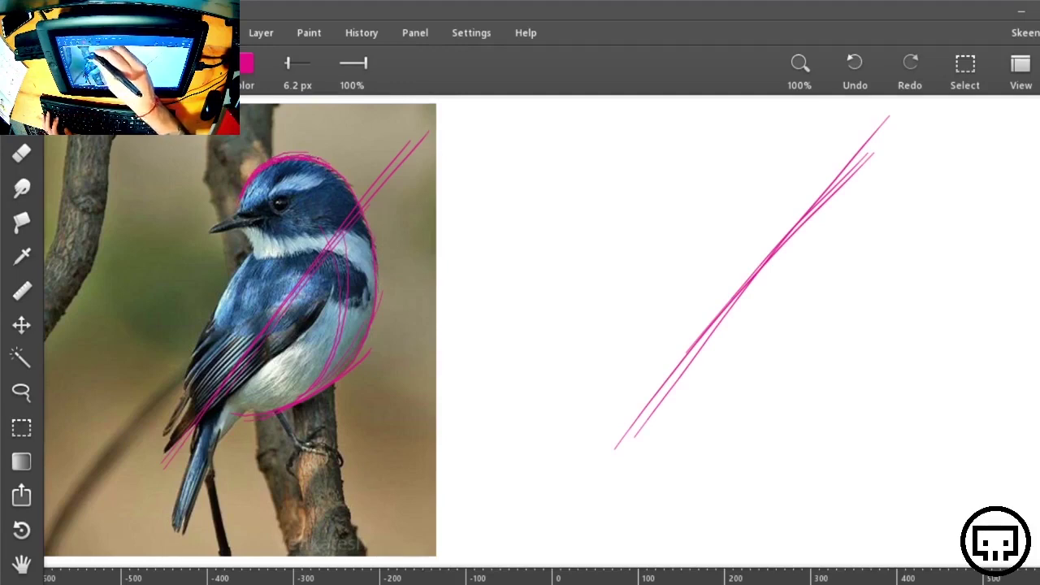
left_click_drag(358, 203, 378, 308)
left_click_drag(323, 383, 236, 409)
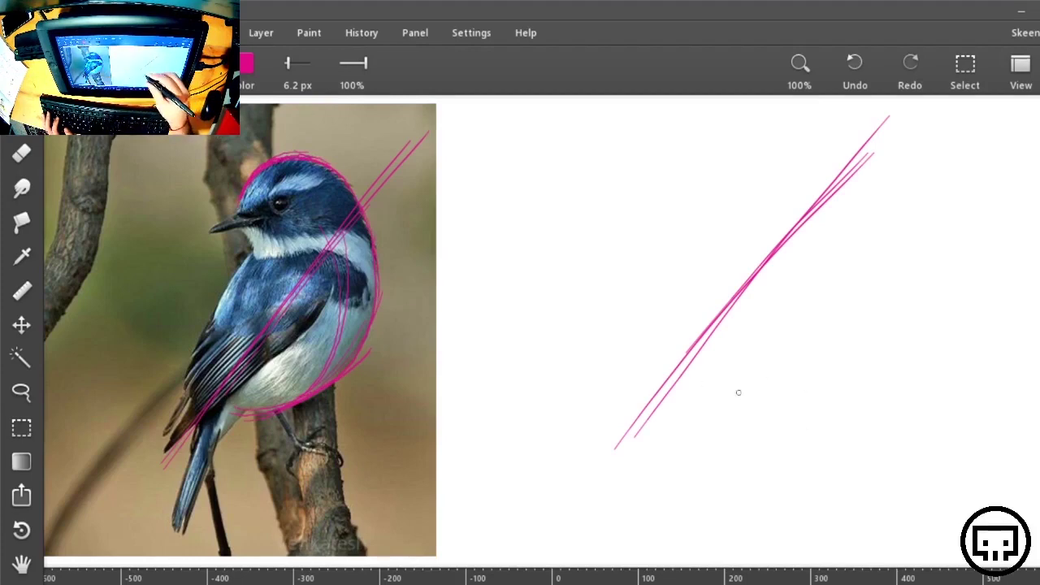
Sketch the sweeping head, back-of-neck, breast and belly curve around the body axis on the blank canvas with overlapping strokes
mouse_move(706, 396)
left_mouse_down()
mouse_move(731, 393)
mouse_move(838, 307)
mouse_move(881, 167)
mouse_move(785, 123)
left_mouse_up()
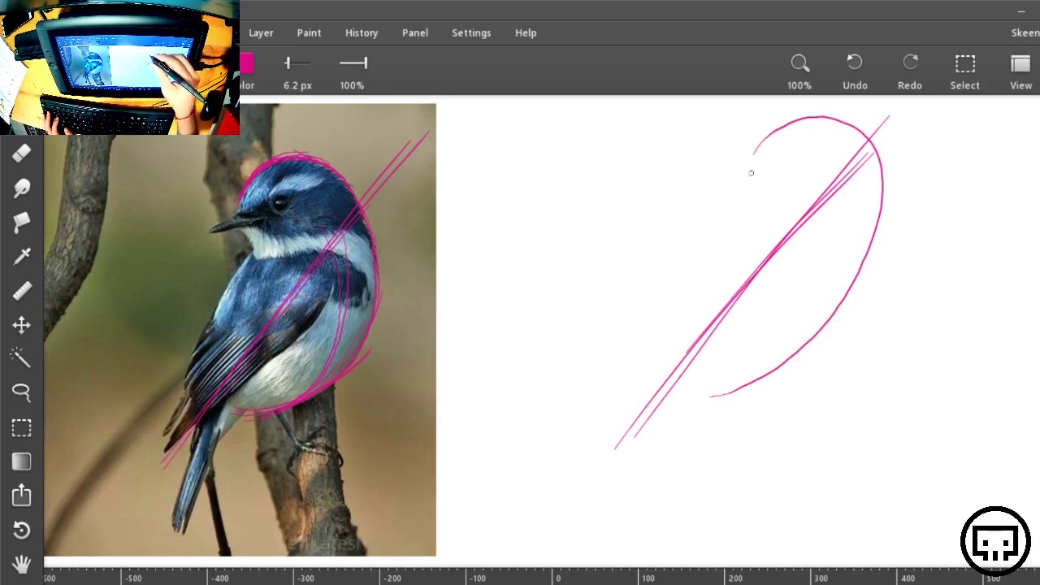
mouse_move(751, 170)
left_mouse_down()
mouse_move(844, 122)
mouse_move(892, 174)
mouse_move(860, 291)
left_mouse_up()
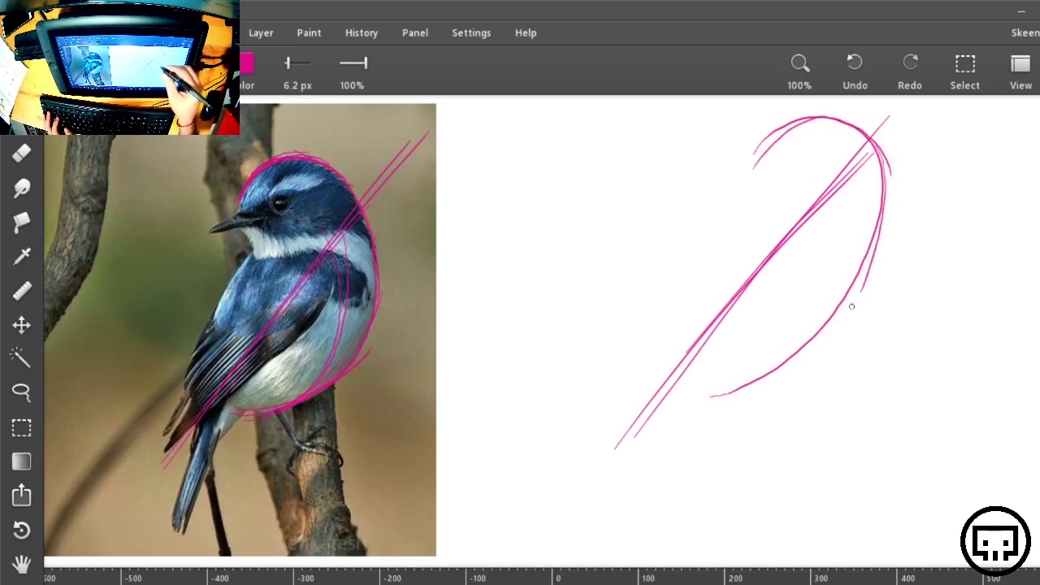
mouse_move(878, 139)
left_mouse_down()
mouse_move(891, 249)
mouse_move(830, 361)
left_mouse_up()
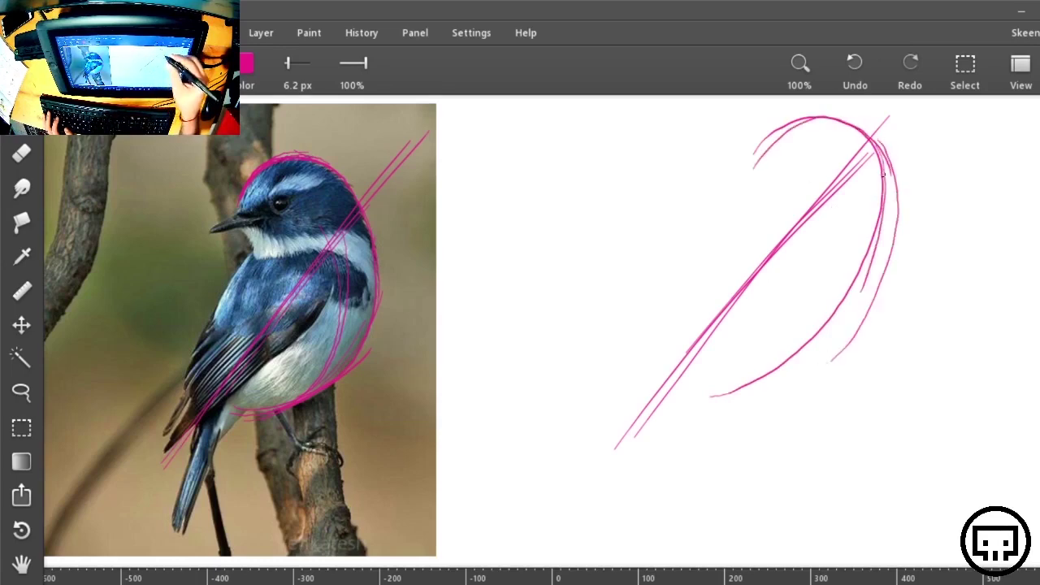
mouse_move(884, 179)
left_mouse_down()
mouse_move(859, 300)
mouse_move(715, 392)
mouse_move(869, 262)
left_mouse_up()
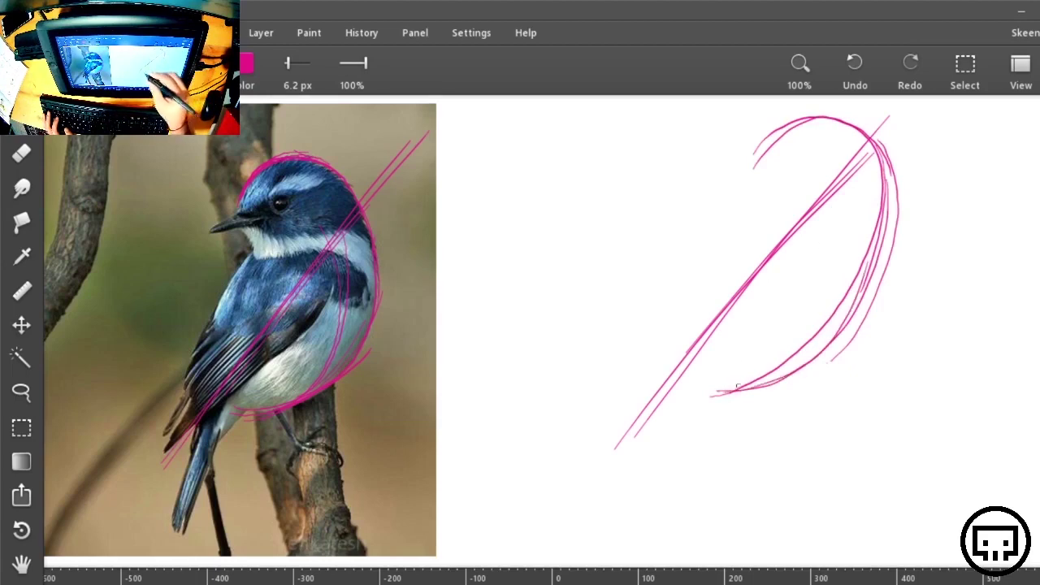
mouse_move(738, 387)
left_mouse_down()
mouse_move(881, 262)
mouse_move(770, 111)
mouse_move(894, 244)
mouse_move(725, 389)
mouse_move(703, 392)
left_mouse_up()
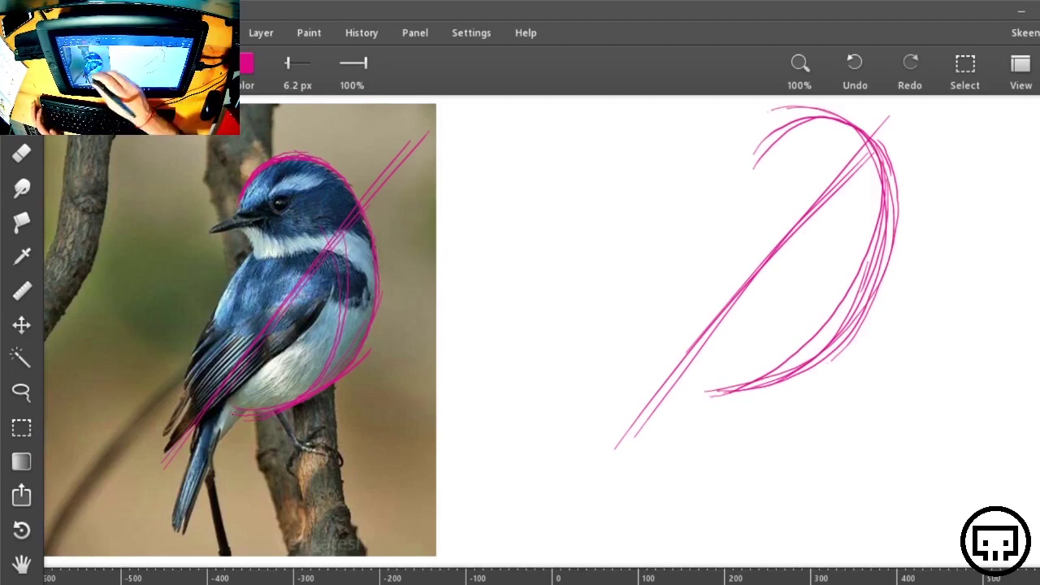
Reinforce the breast and crown curves on the photo and refine the sketch's head arc and lower belly curve
left_click_drag(388, 280, 368, 340)
left_click_drag(278, 156, 337, 153)
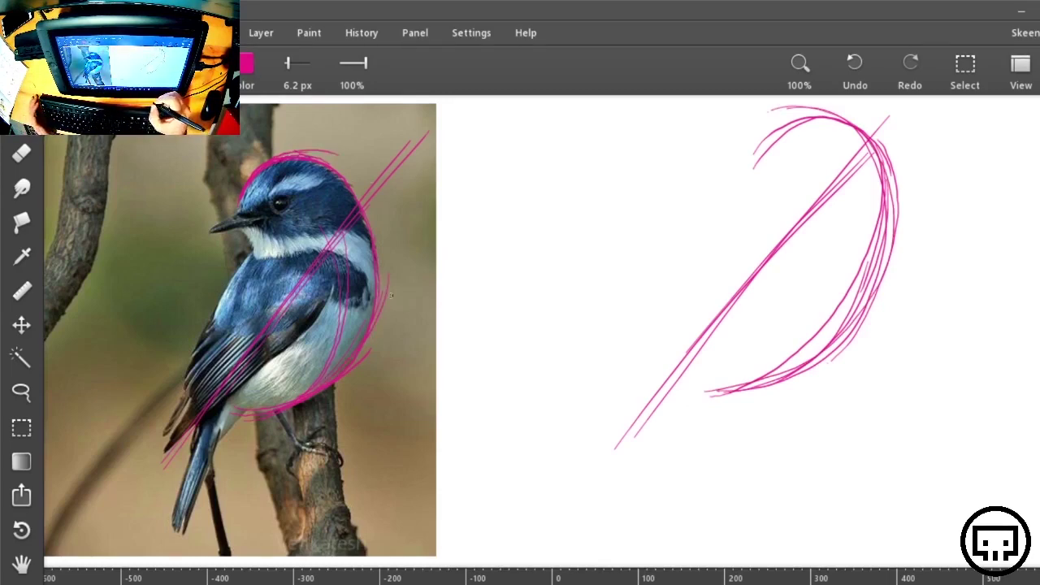
mouse_move(756, 169)
left_mouse_down()
mouse_move(880, 140)
mouse_move(792, 136)
mouse_move(886, 189)
left_mouse_up()
mouse_move(827, 128)
left_mouse_down()
mouse_move(845, 134)
mouse_move(878, 291)
mouse_move(685, 408)
left_mouse_up()
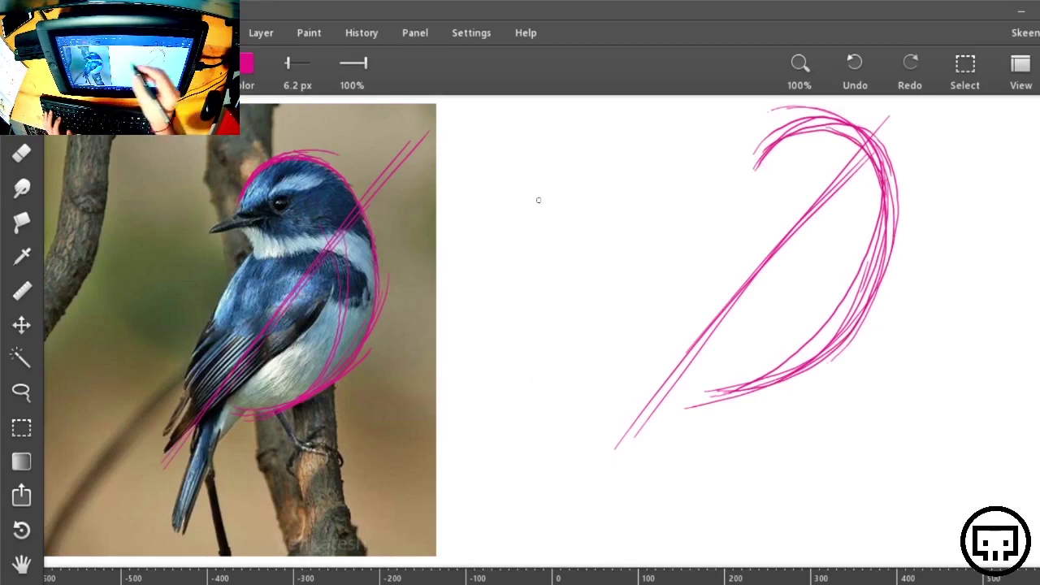
Draw the beak's direction line through the head on both the photo and the sketch, marking the beak base on the sketch
mouse_move(179, 235)
left_mouse_down()
mouse_move(328, 202)
mouse_move(143, 257)
left_mouse_up()
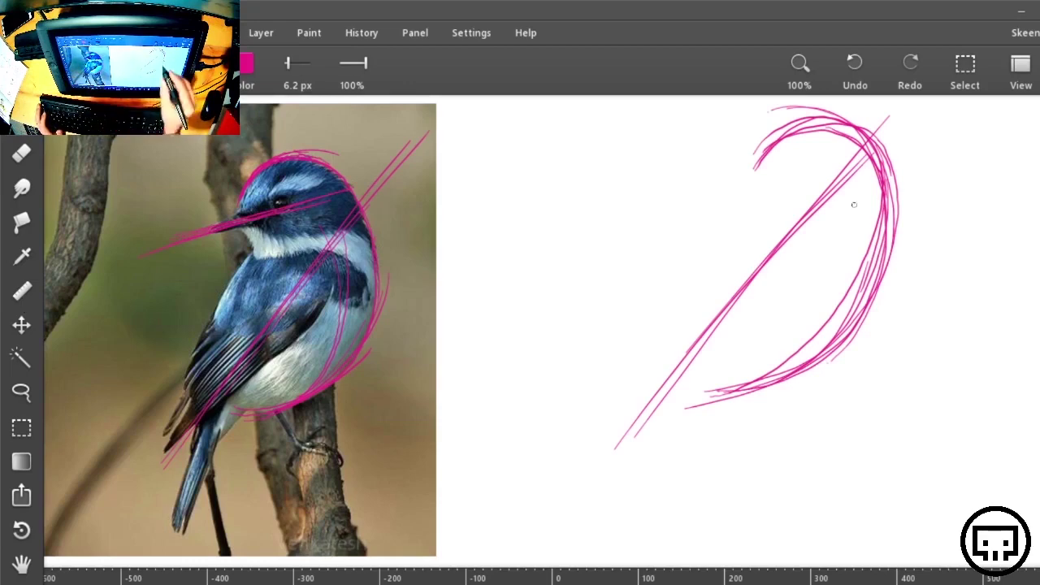
left_click_drag(734, 194, 873, 160)
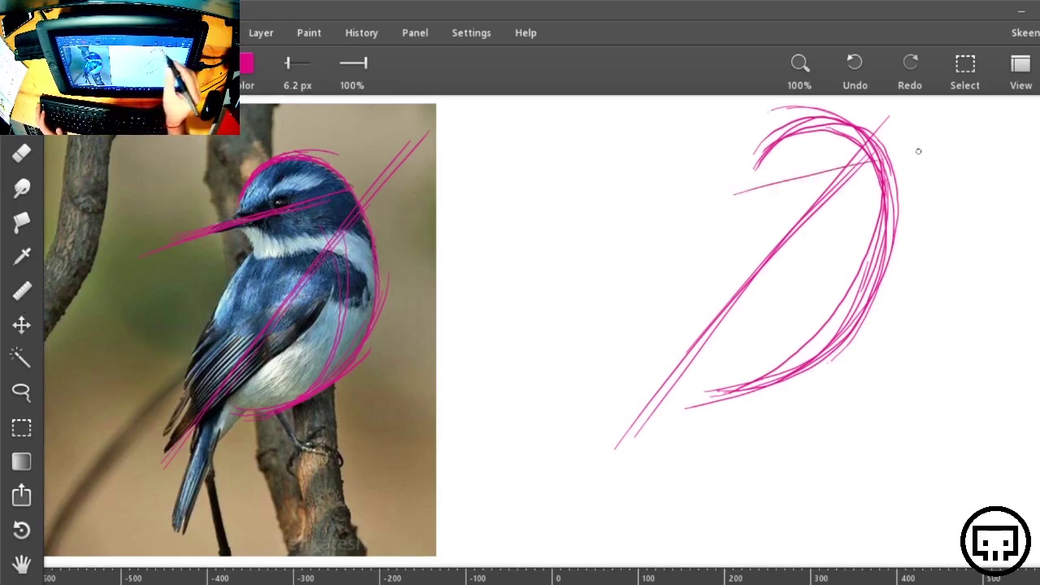
left_click_drag(708, 192, 873, 161)
left_click_drag(670, 194, 825, 166)
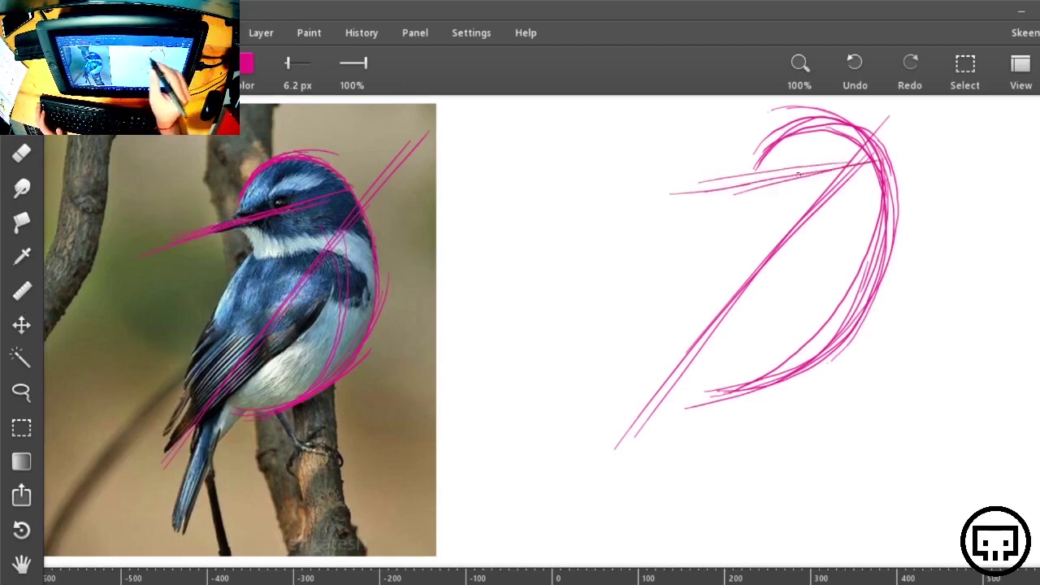
left_click_drag(749, 186, 871, 161)
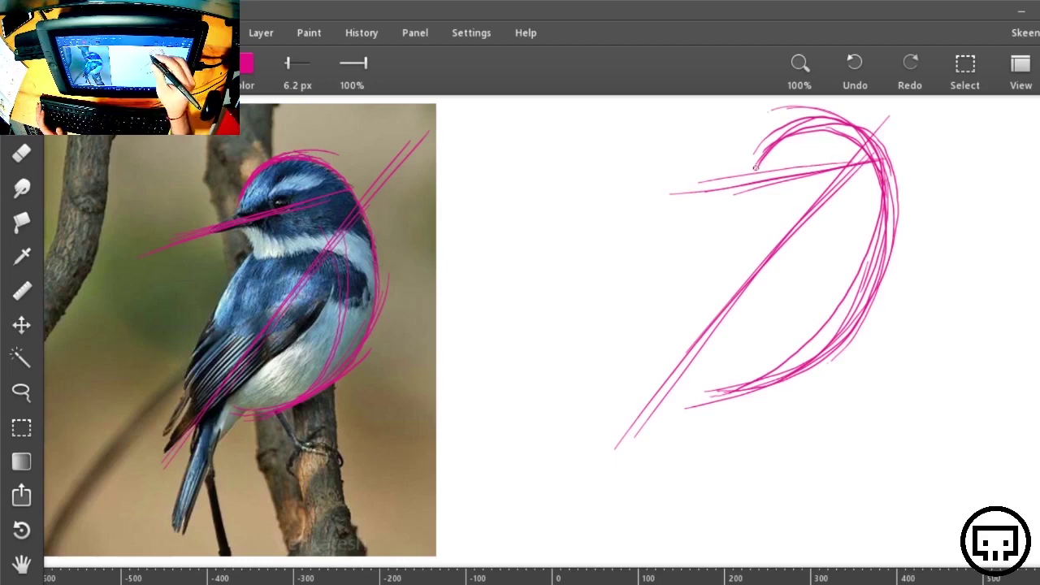
left_click_drag(755, 167, 779, 177)
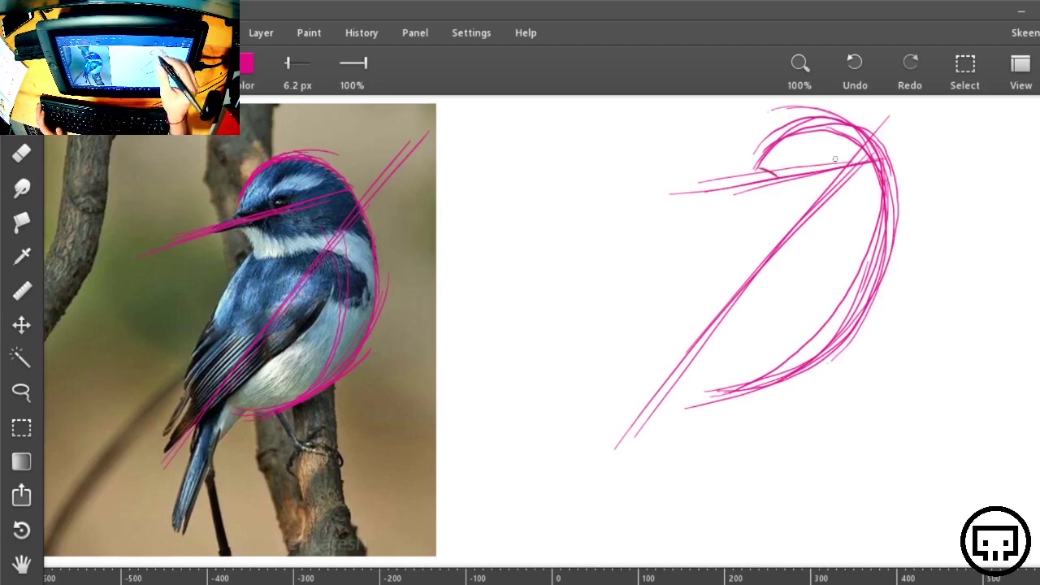
left_click_drag(800, 173, 658, 198)
left_click_drag(744, 181, 871, 159)
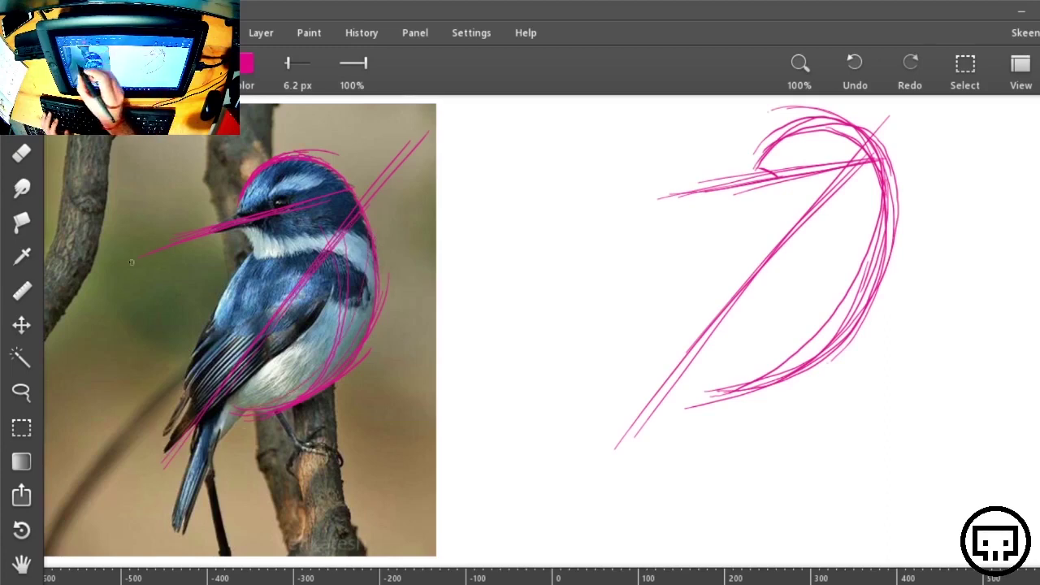
left_click_drag(135, 259, 387, 193)
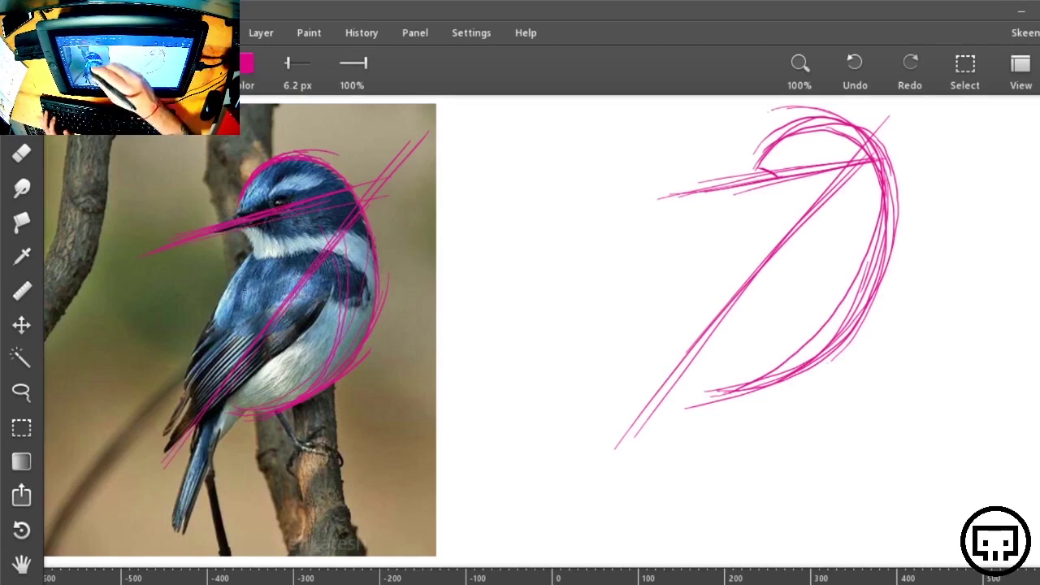
Draw the tail's steep direction line over the photo and copy it onto the sketch, crossing the lower body axis
left_click_drag(246, 304, 158, 566)
left_click_drag(234, 349, 157, 568)
left_click_drag(245, 314, 171, 543)
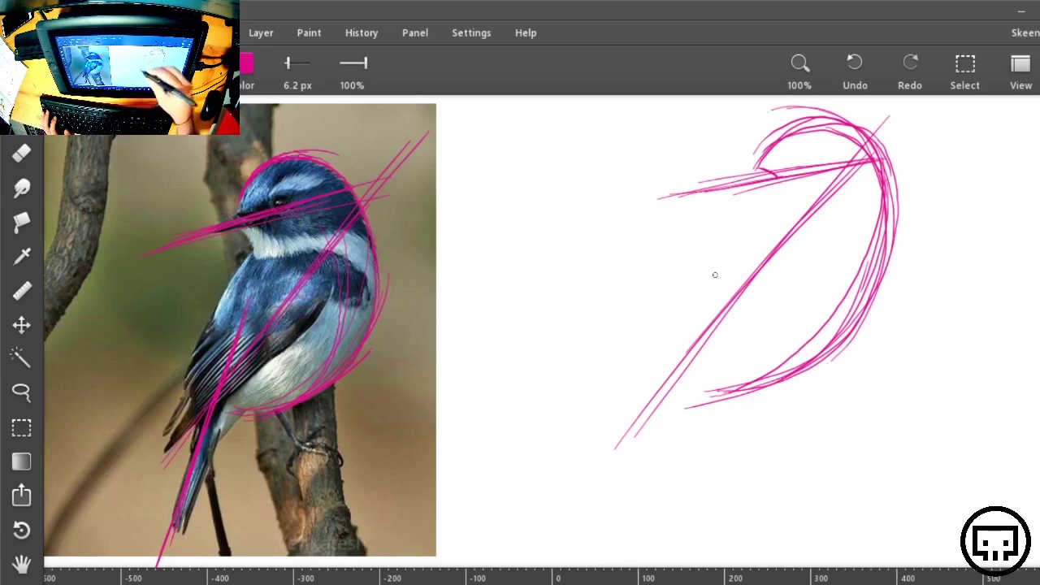
mouse_move(653, 483)
left_mouse_down()
mouse_move(700, 288)
mouse_move(630, 524)
left_mouse_up()
left_click_drag(707, 293, 624, 536)
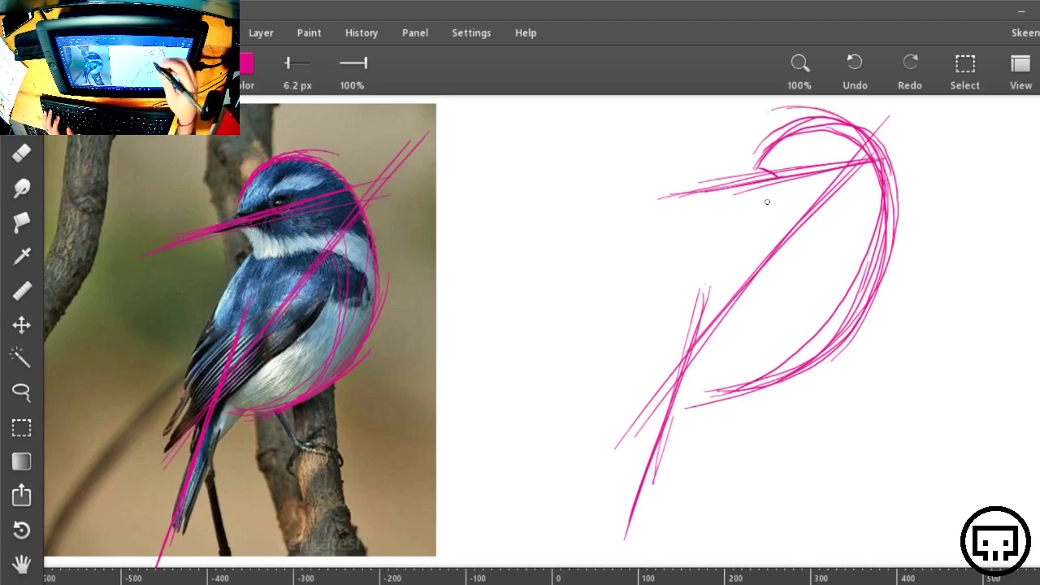
Mark the throat just below the beak line on the sketch and restate the long diagonal body axis with parallel strokes
left_click_drag(753, 180, 762, 199)
left_click_drag(766, 198, 770, 212)
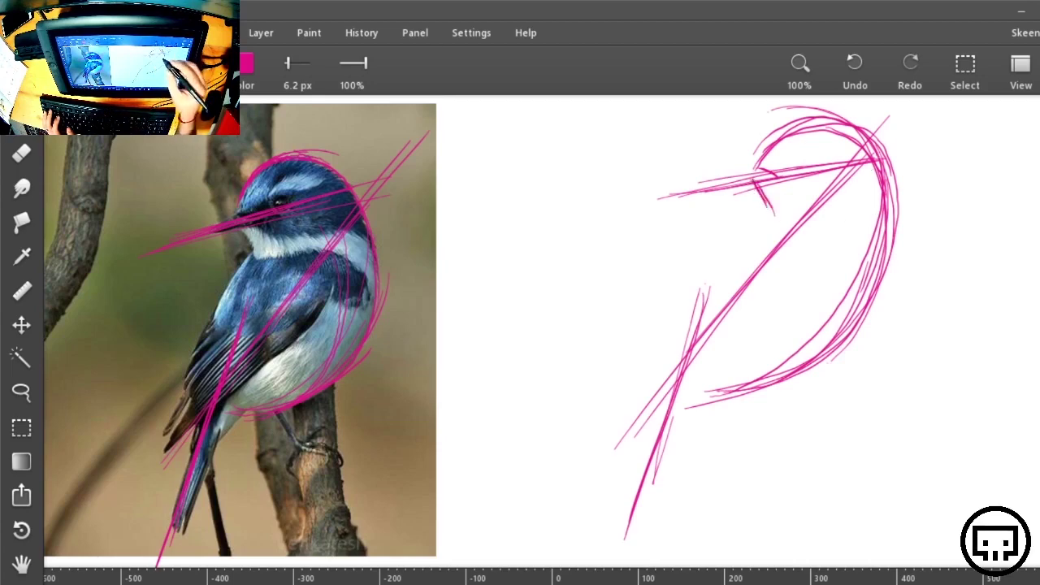
left_click_drag(902, 118, 573, 493)
mouse_move(612, 465)
left_mouse_down()
mouse_move(911, 117)
mouse_move(585, 487)
left_mouse_up()
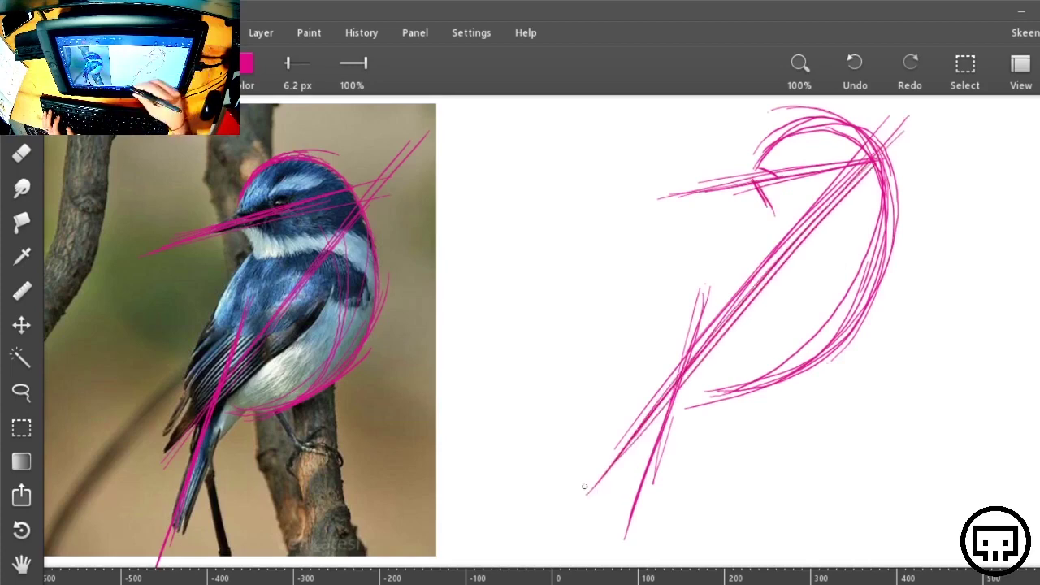
Widen the sketch's head with larger overlapping crown arcs extending toward the beak and the back of the neck
mouse_move(878, 159)
left_mouse_down()
mouse_move(709, 167)
mouse_move(825, 101)
mouse_move(882, 158)
left_mouse_up()
left_click_drag(871, 122, 725, 174)
mouse_move(773, 120)
left_mouse_down()
mouse_move(891, 157)
mouse_move(792, 120)
mouse_move(893, 179)
left_mouse_up()
Strengthen the throat mark and draw the back's outer curve from the throat down toward the tail base on the sketch
mouse_move(736, 184)
left_mouse_down()
mouse_move(759, 221)
mouse_move(751, 200)
mouse_move(667, 360)
left_mouse_up()
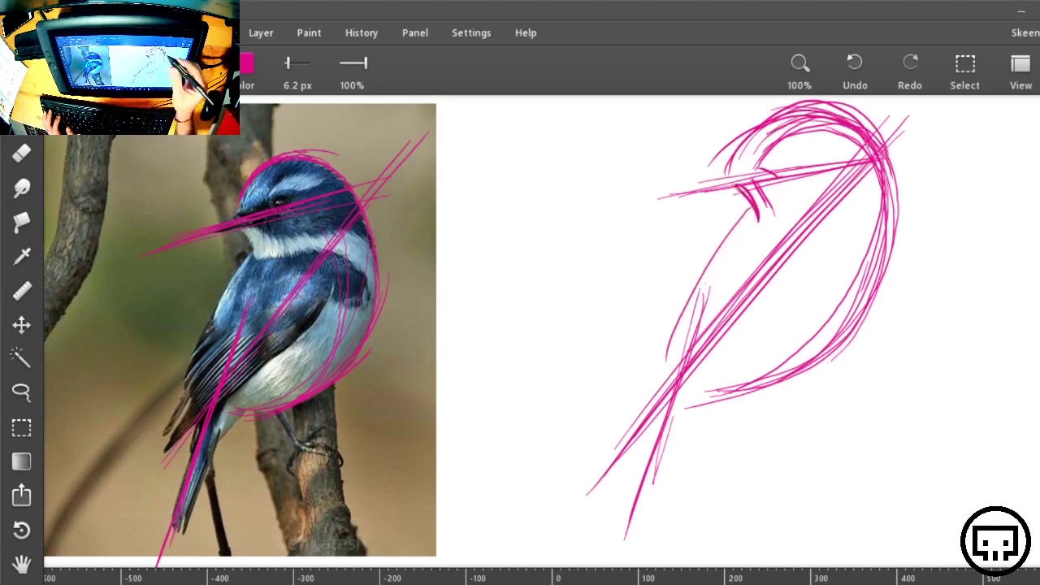
mouse_move(752, 200)
left_mouse_down()
mouse_move(677, 319)
mouse_move(668, 353)
left_mouse_up()
left_click_drag(664, 344, 753, 201)
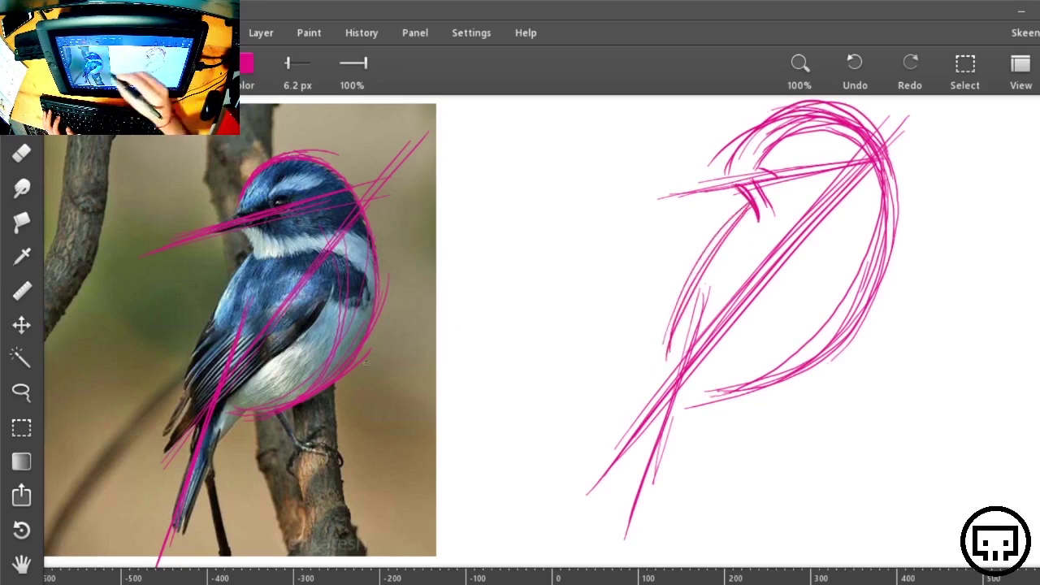
Trace the bird's outer back curve and the neckline separating head from body on the reference photo
mouse_move(189, 408)
left_mouse_down()
mouse_move(247, 262)
mouse_move(265, 250)
left_mouse_up()
left_click_drag(189, 390, 252, 255)
left_click_drag(274, 251, 330, 247)
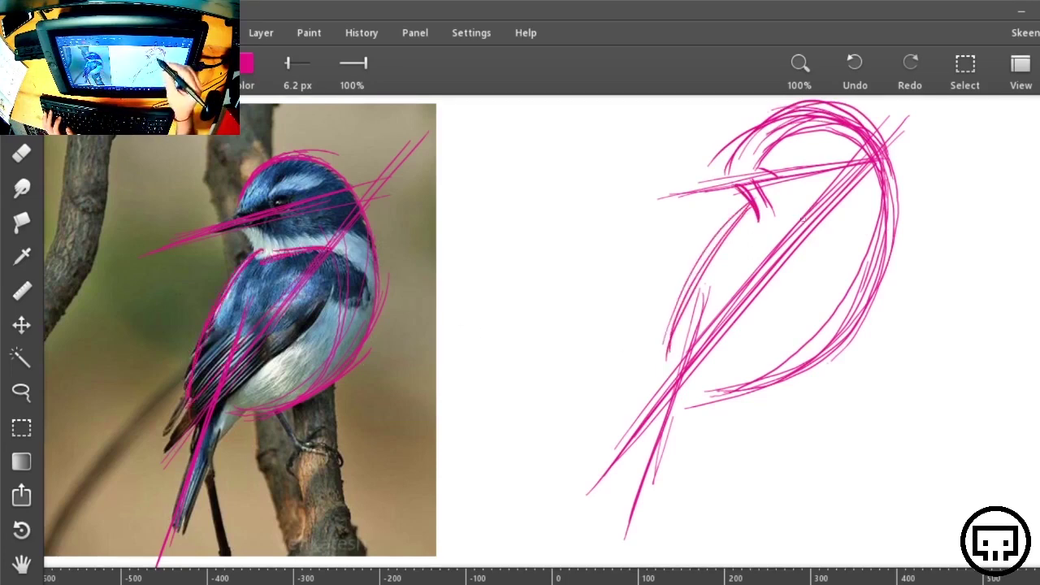
Reinforce the sketch's outer back curve down to the body axis and add the neckline running from the throat
mouse_move(804, 216)
left_mouse_down()
mouse_move(660, 393)
mouse_move(747, 200)
mouse_move(681, 314)
left_mouse_up()
left_click_drag(710, 252, 671, 379)
left_click_drag(746, 210, 709, 252)
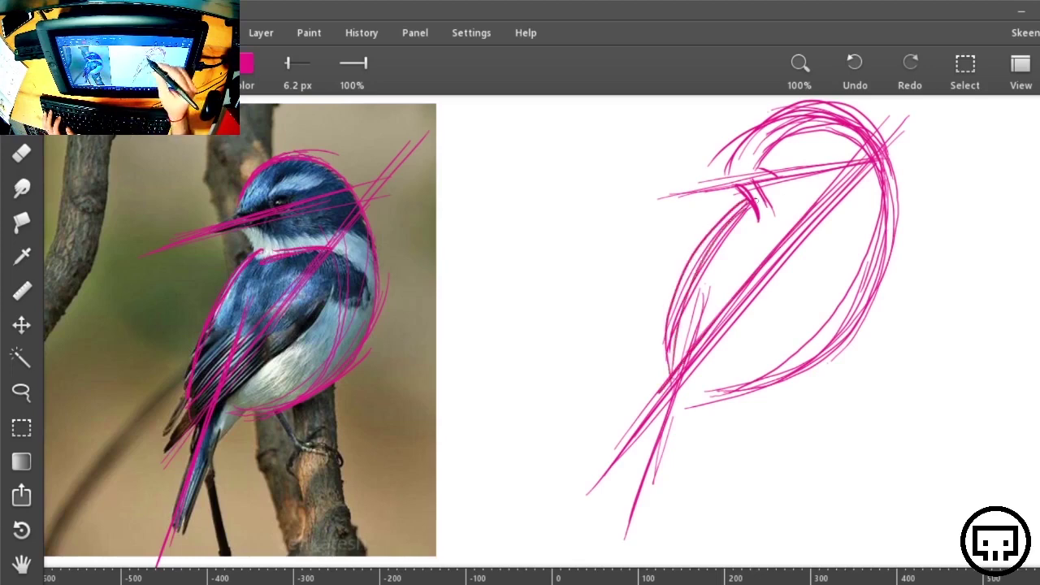
left_click_drag(757, 203, 821, 201)
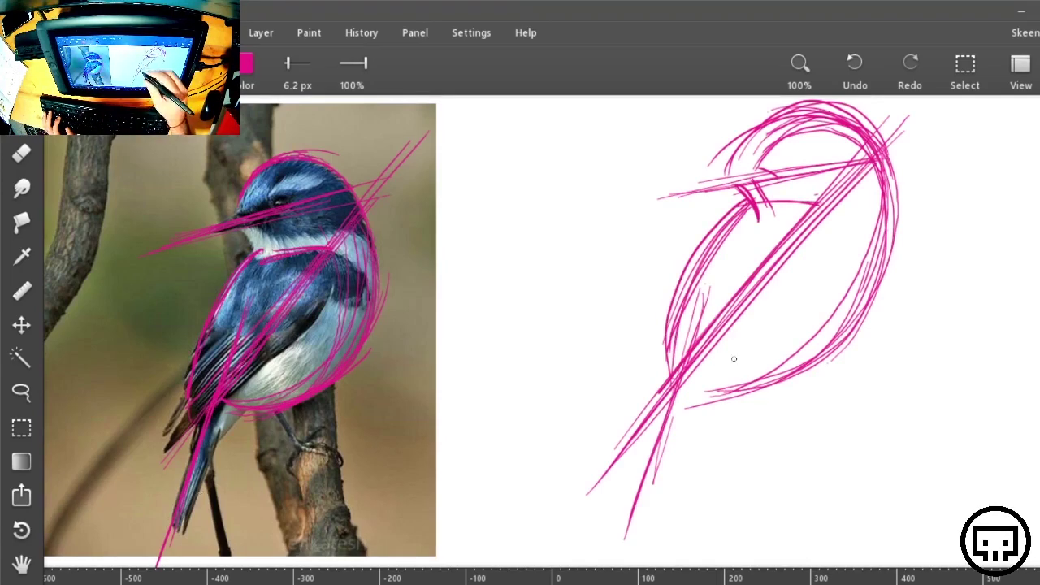
Close the sketch's body oval with a lower belly curve and restate the breast curve and body axis
mouse_move(697, 358)
left_mouse_down()
mouse_move(855, 316)
mouse_move(875, 299)
mouse_move(884, 155)
left_mouse_up()
mouse_move(884, 171)
left_mouse_down()
mouse_move(887, 235)
mouse_move(761, 379)
left_mouse_up()
left_click_drag(867, 297, 896, 185)
left_click_drag(873, 163, 705, 336)
mouse_move(868, 164)
left_mouse_down()
mouse_move(772, 257)
mouse_move(684, 380)
left_mouse_up()
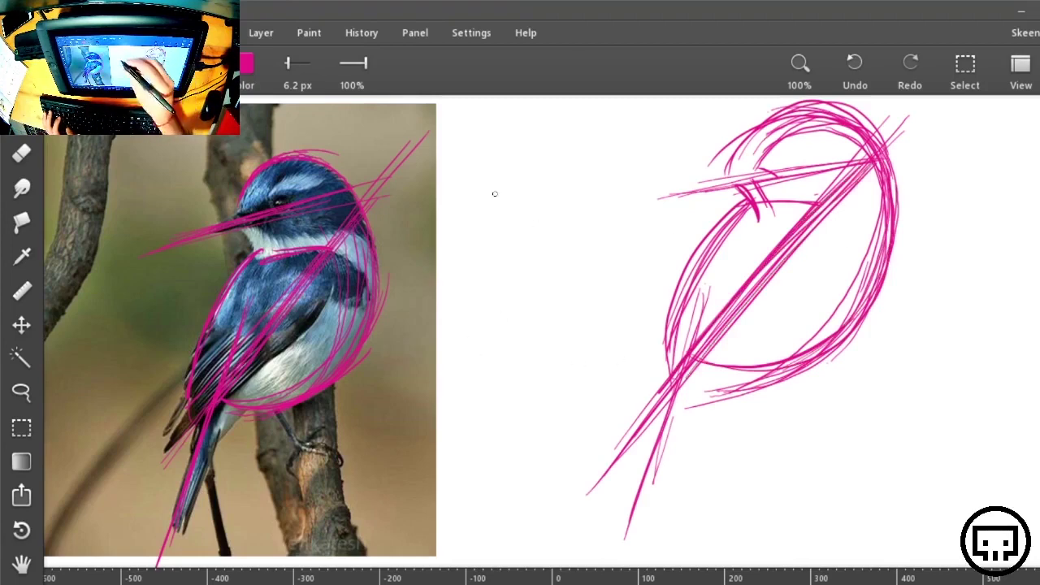
Close the head shape on both photo and sketch with face, throat and neckline strokes, adding a fuller crown arc to the sketch
mouse_move(260, 253)
left_mouse_down()
mouse_move(315, 246)
mouse_move(237, 222)
mouse_move(294, 149)
mouse_move(355, 184)
left_mouse_up()
mouse_move(731, 148)
left_mouse_down()
mouse_move(759, 208)
mouse_move(829, 191)
left_mouse_up()
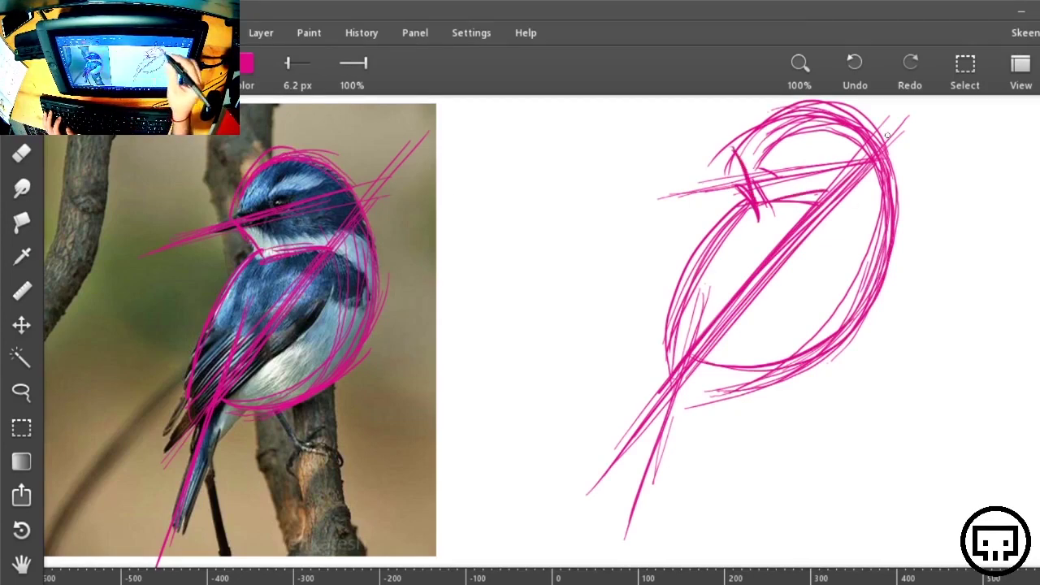
left_click_drag(836, 95, 868, 134)
mouse_move(894, 154)
left_mouse_down()
mouse_move(877, 221)
mouse_move(740, 182)
mouse_move(720, 222)
left_mouse_up()
mouse_move(712, 219)
left_mouse_down()
mouse_move(796, 152)
mouse_move(842, 164)
left_mouse_up()
mouse_move(798, 154)
left_mouse_down()
mouse_move(722, 199)
mouse_move(713, 234)
left_mouse_up()
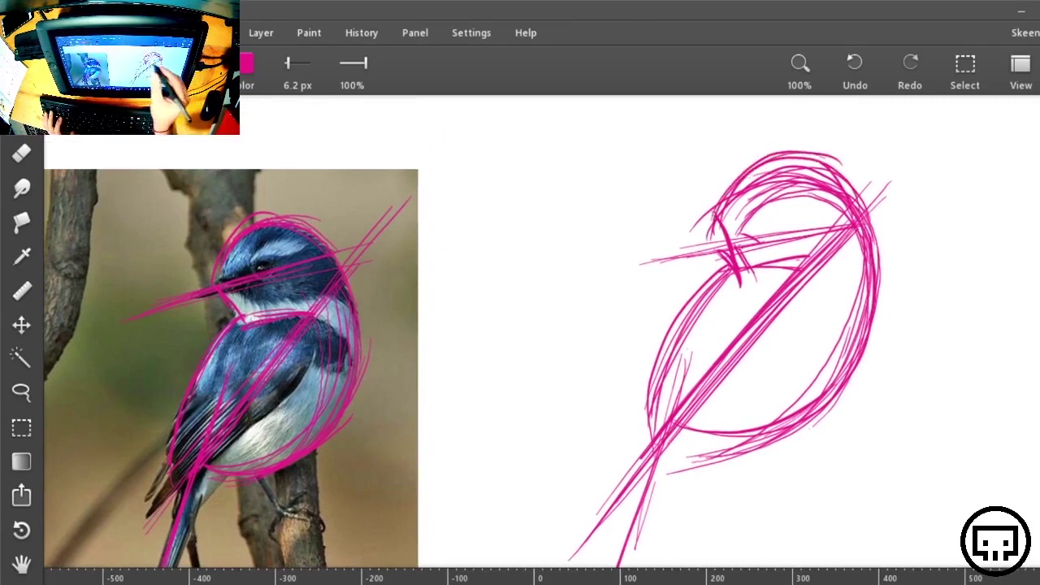
Redraw the sketch's beak direction line slightly higher through the enlarged head with several long strokes
left_click_drag(648, 251, 798, 221)
left_click_drag(627, 250, 825, 211)
left_click_drag(740, 221, 637, 246)
left_click_drag(612, 243, 848, 208)
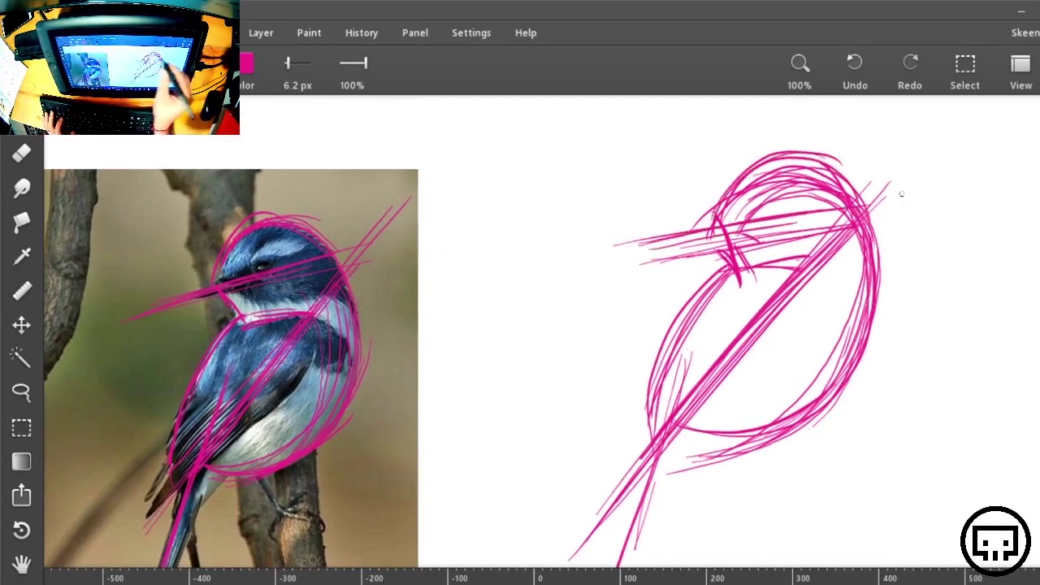
left_click_drag(878, 447, 885, 368)
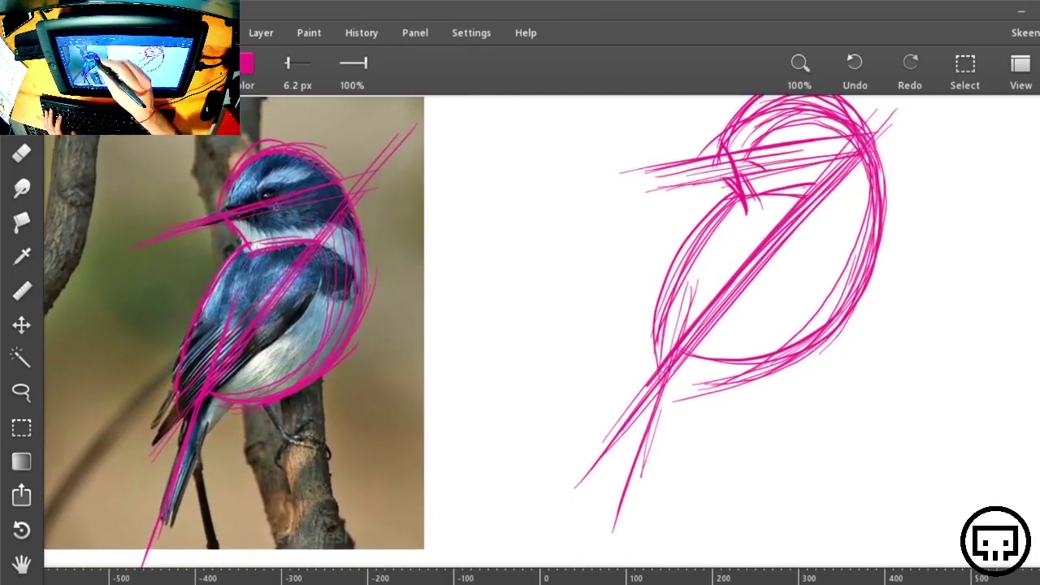
Erase part of the old axis over the photo's wing and draw the long wing direction line past the tail
key("e")
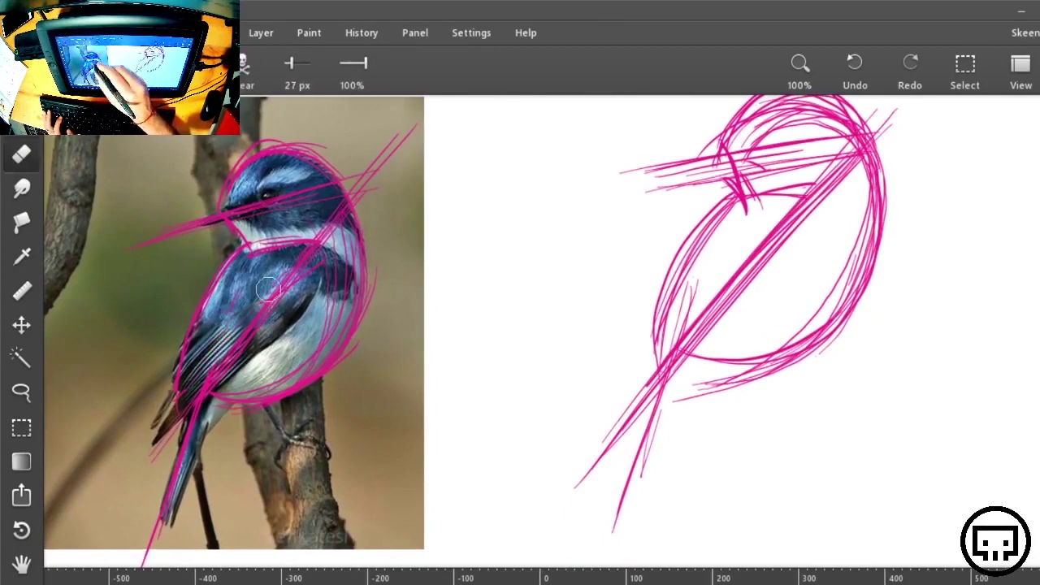
key("b")
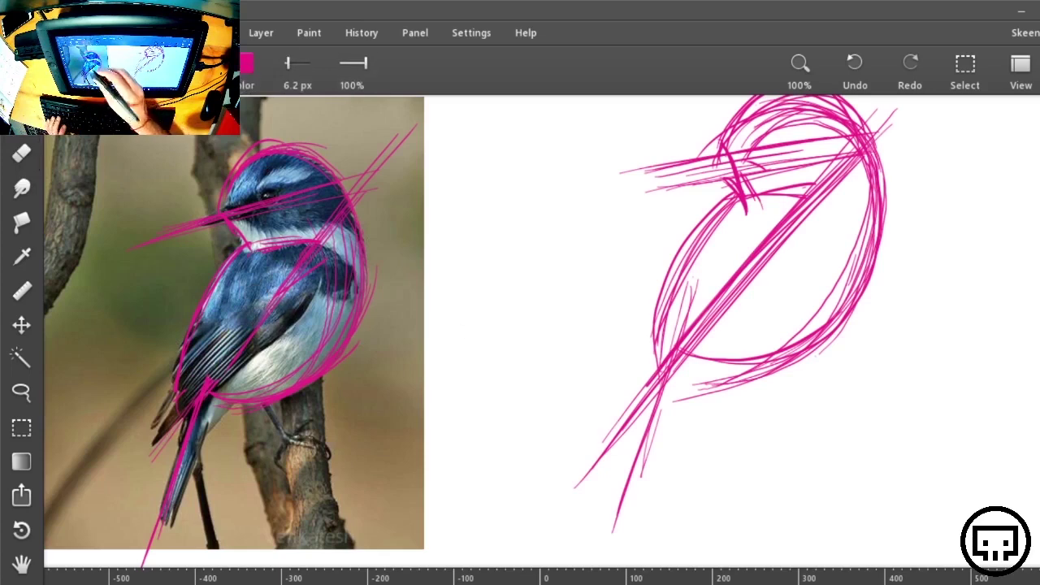
left_click_drag(400, 124, 72, 557)
left_click_drag(204, 389, 107, 510)
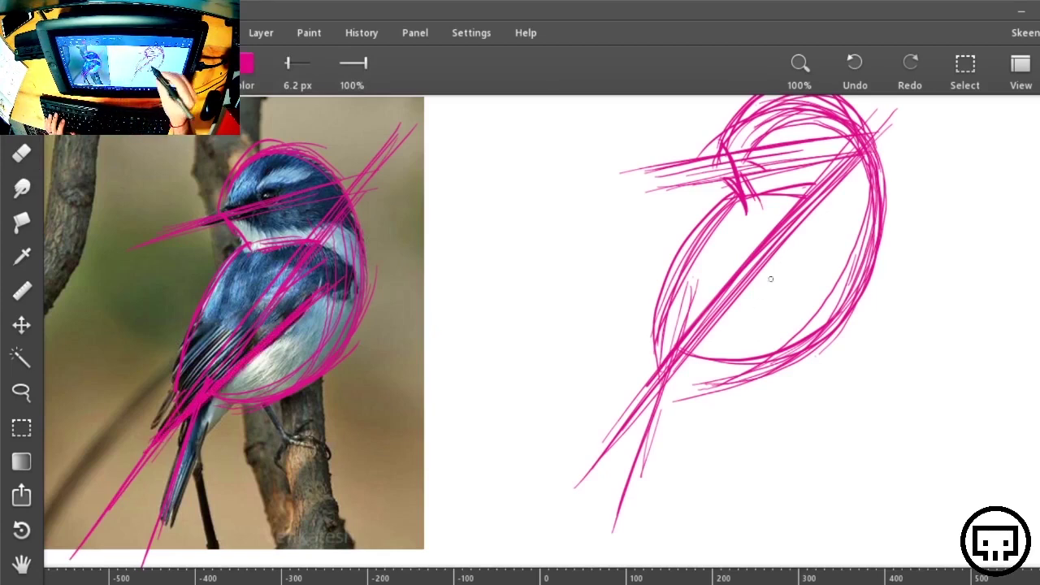
Trace the folded wing on the photo and block in its lower and inner edges on the sketch
mouse_move(649, 374)
left_mouse_down()
mouse_move(822, 243)
mouse_move(616, 408)
mouse_move(822, 238)
mouse_move(606, 418)
left_mouse_up()
left_click_drag(624, 395, 796, 242)
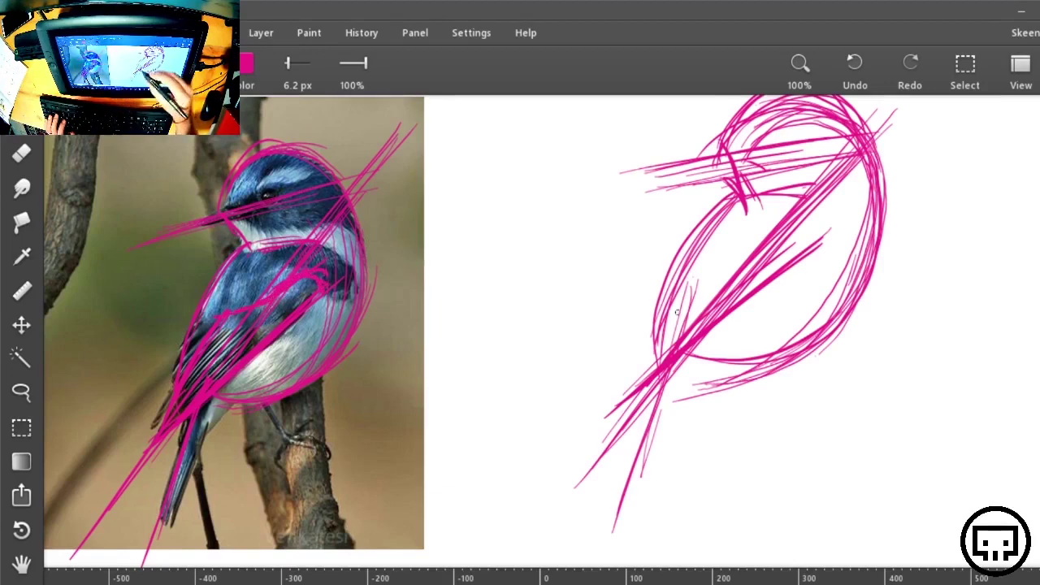
left_click_drag(741, 242, 641, 379)
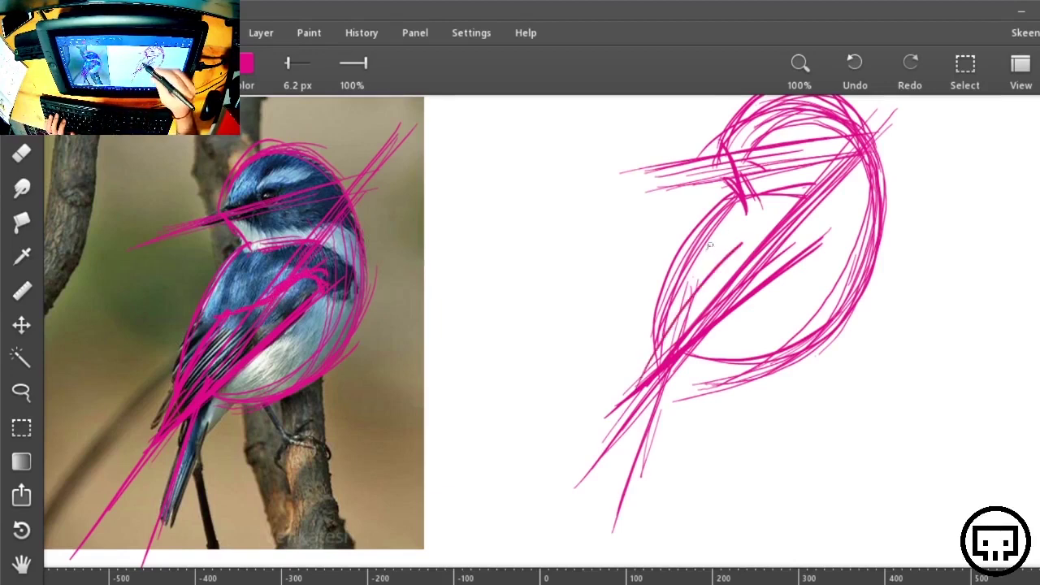
mouse_move(711, 247)
left_mouse_down()
mouse_move(637, 378)
mouse_move(720, 239)
left_mouse_up()
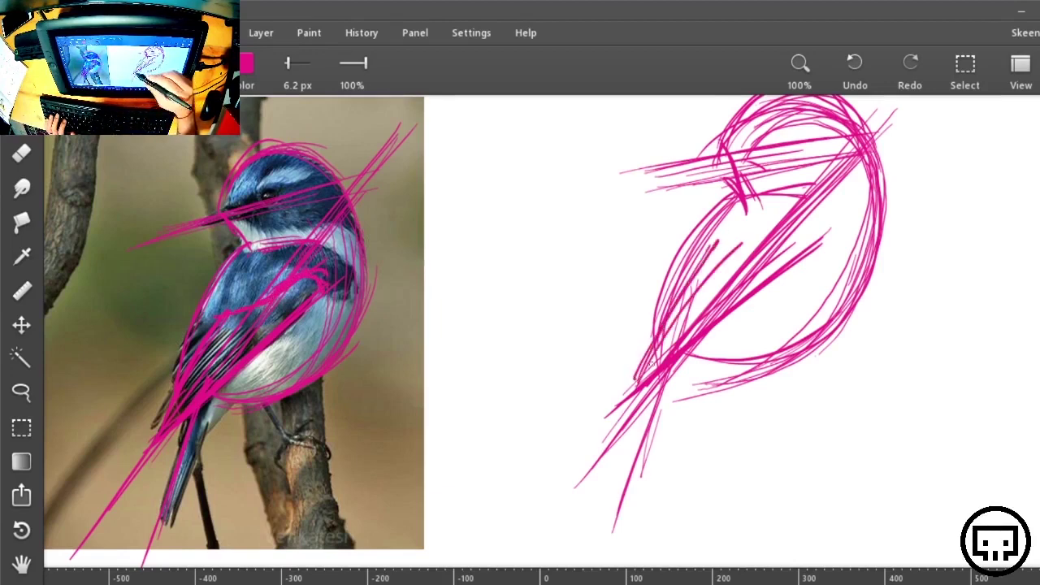
mouse_move(645, 370)
left_mouse_down()
mouse_move(703, 265)
mouse_move(644, 371)
left_mouse_up()
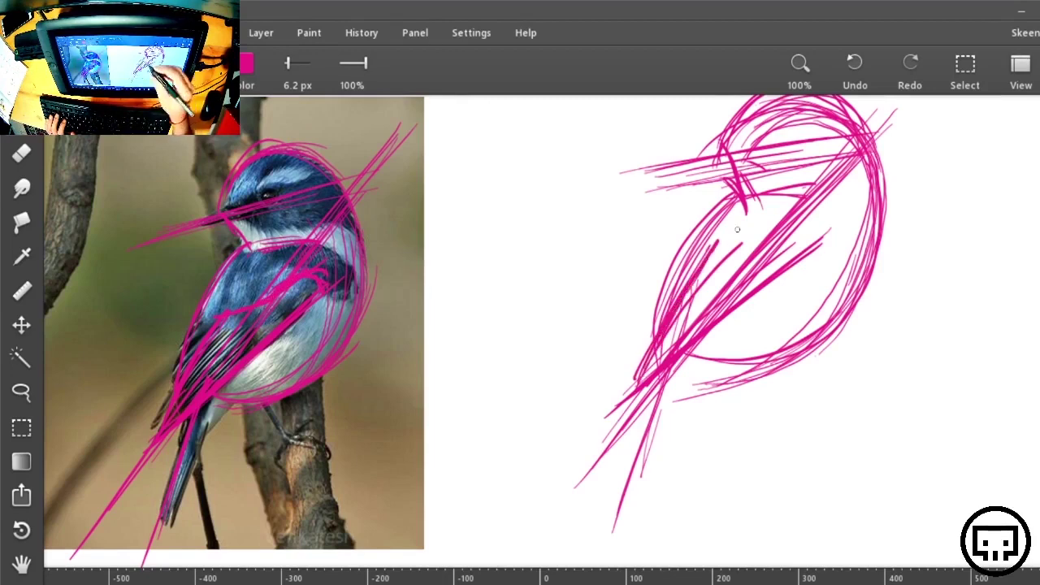
Draw the folded wing's curved upper edge across the sketch's body, hooking down at the shoulder end
left_click_drag(704, 259, 786, 224)
left_click_drag(708, 259, 801, 222)
mouse_move(746, 245)
left_mouse_down()
mouse_move(803, 232)
mouse_move(810, 257)
mouse_move(707, 257)
mouse_move(809, 260)
mouse_move(707, 251)
mouse_move(799, 234)
mouse_move(816, 258)
left_mouse_up()
Sketch the far wing's outer edge along the back, from the throat area to a tip beside the tail base
left_click_drag(709, 213, 621, 358)
left_click_drag(618, 357, 686, 245)
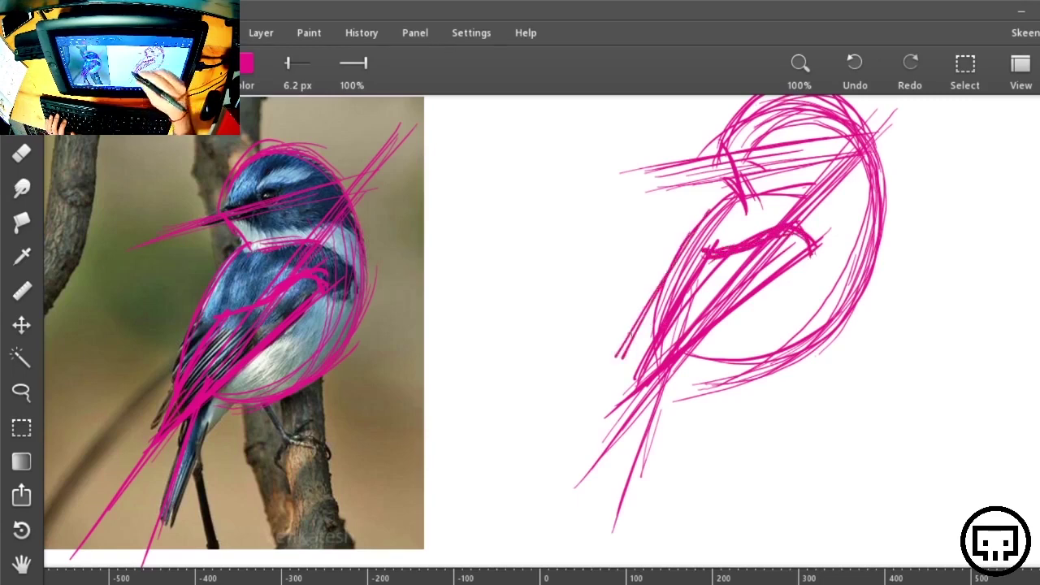
mouse_move(616, 371)
left_mouse_down()
mouse_move(660, 327)
mouse_move(700, 221)
left_mouse_up()
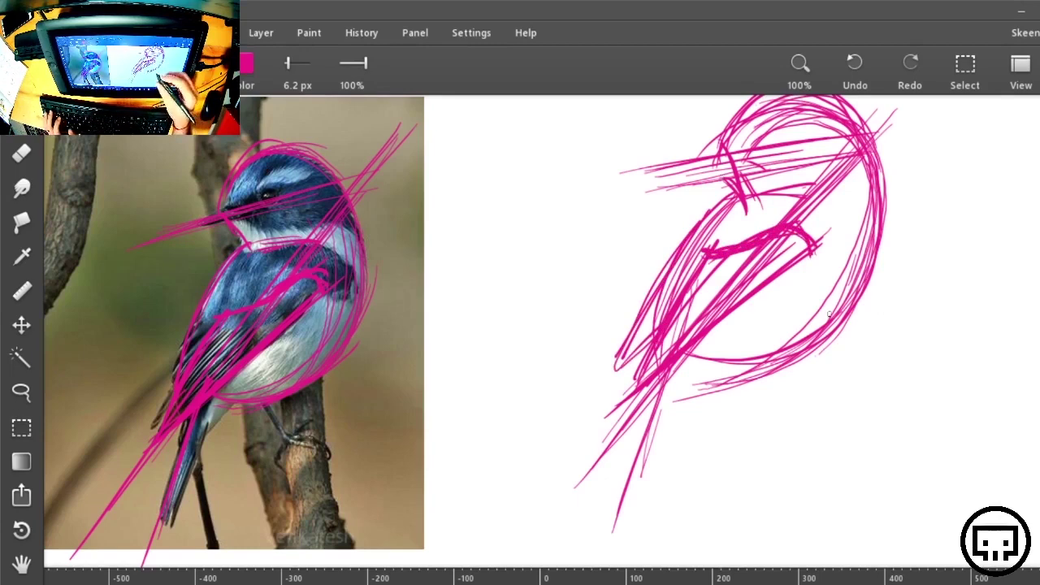
left_click_drag(674, 302, 737, 197)
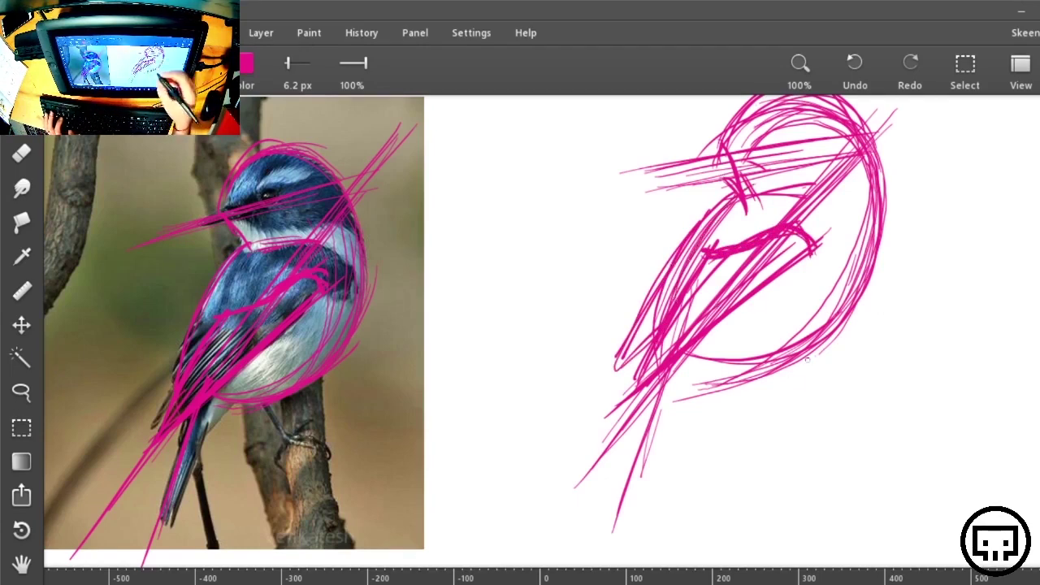
Sketch the undertail slope from belly to tail, add the tail's long edges and end, and reinforce the outer back edge
left_click_drag(721, 363, 661, 405)
left_click_drag(722, 358, 656, 408)
left_click_drag(684, 354, 640, 497)
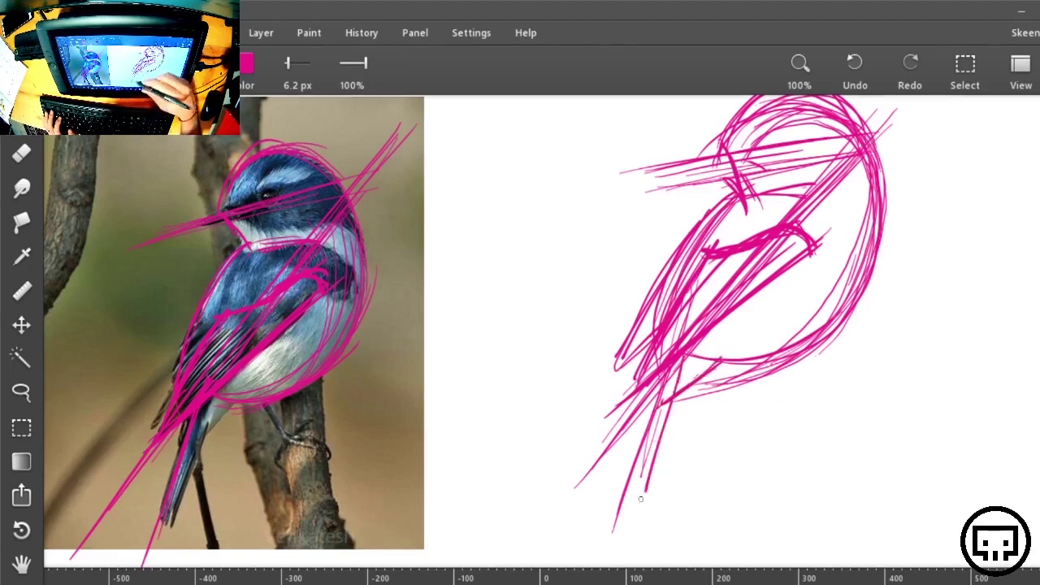
left_click_drag(679, 369, 636, 504)
mouse_move(651, 395)
left_mouse_down()
mouse_move(616, 494)
mouse_move(640, 504)
left_mouse_up()
left_click_drag(708, 204, 615, 346)
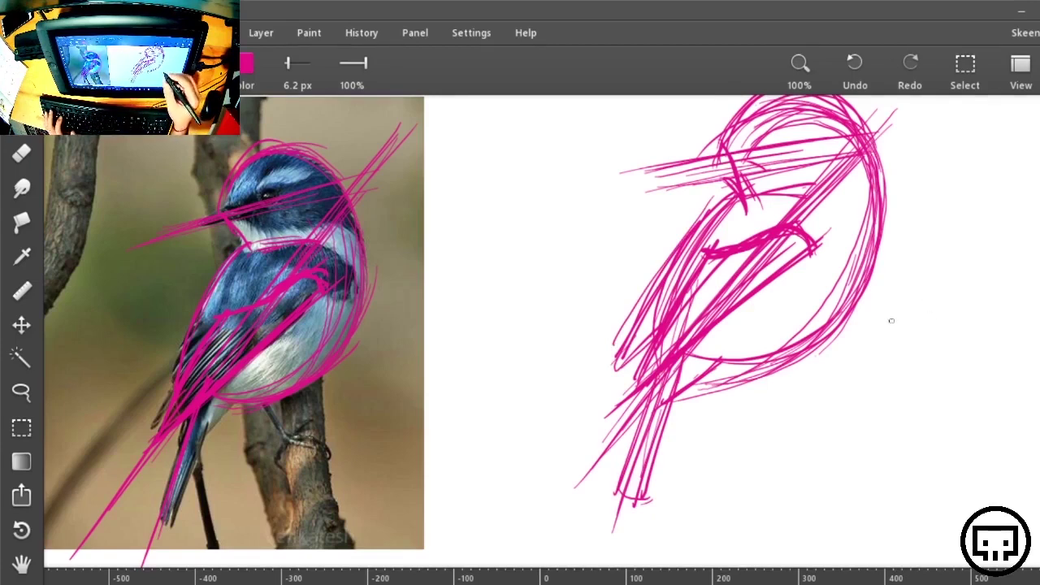
Add a new layer above the rough sketch, fade the rough sketch on Layer 2, and make the new layer active
left_click_drag(930, 312, 888, 351)
left_click(1037, 72)
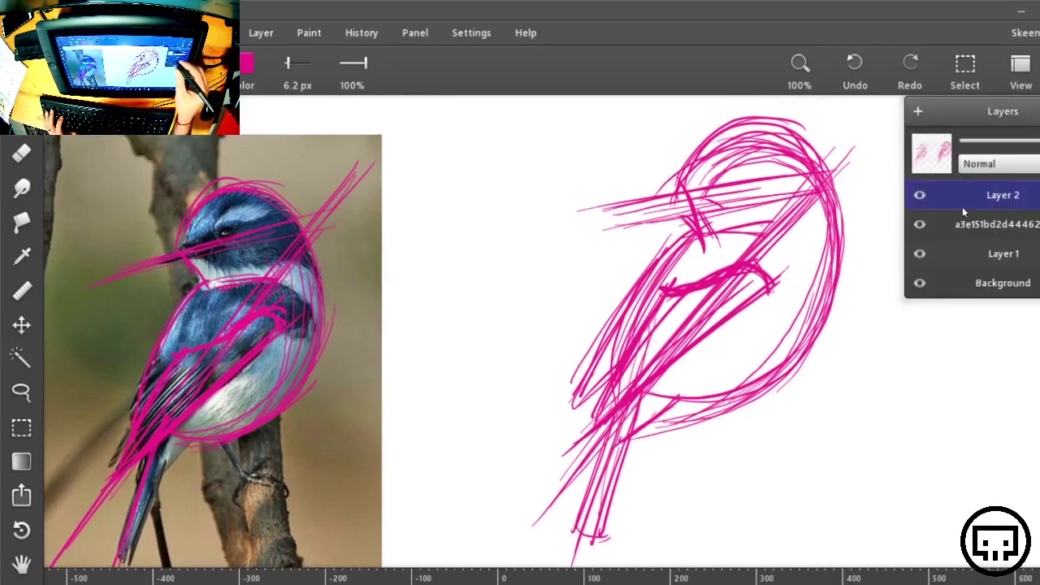
left_click(918, 111)
left_click(1022, 228)
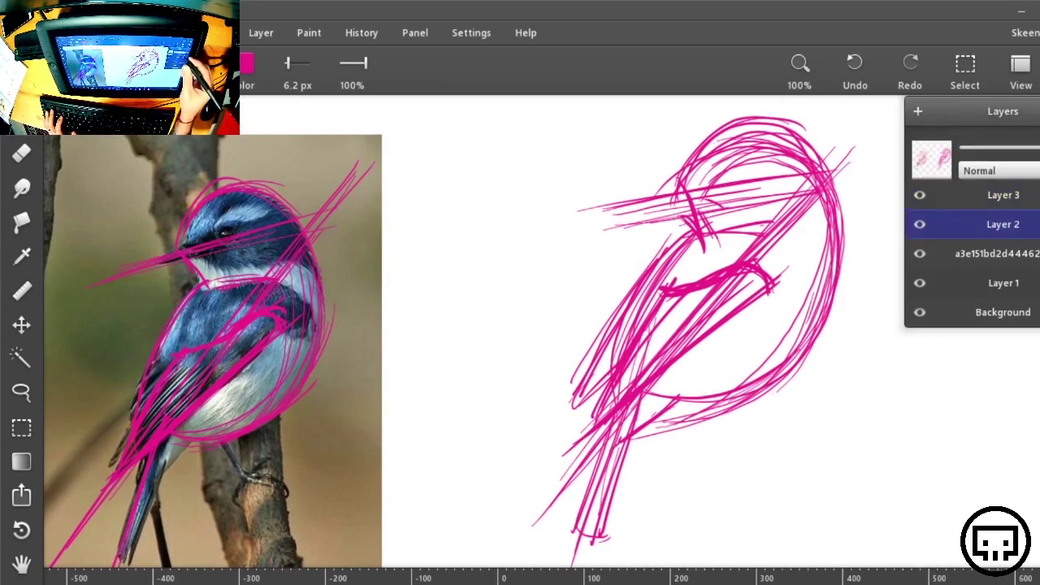
left_click_drag(1033, 141, 984, 140)
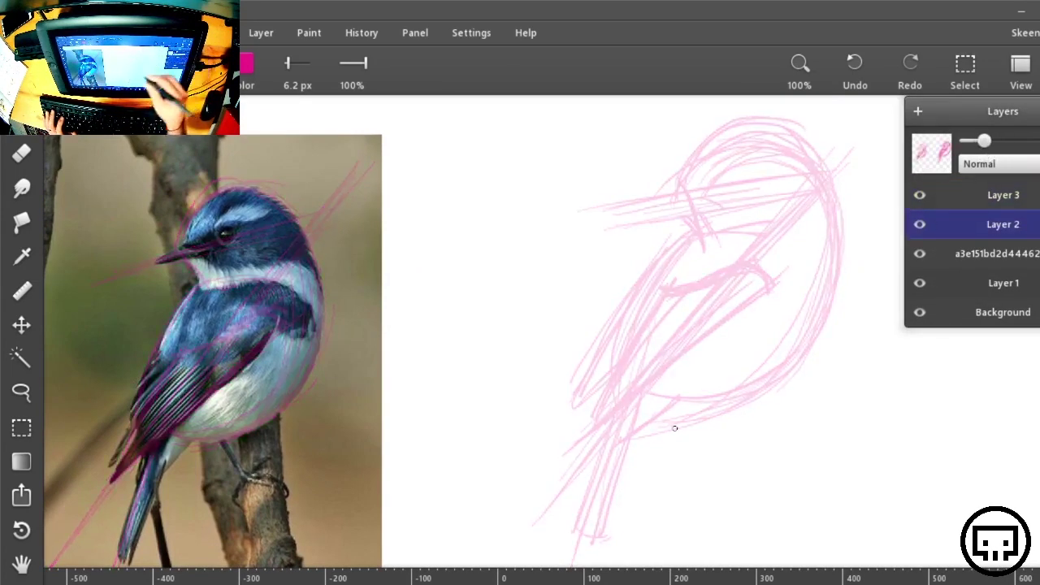
left_click(1013, 199)
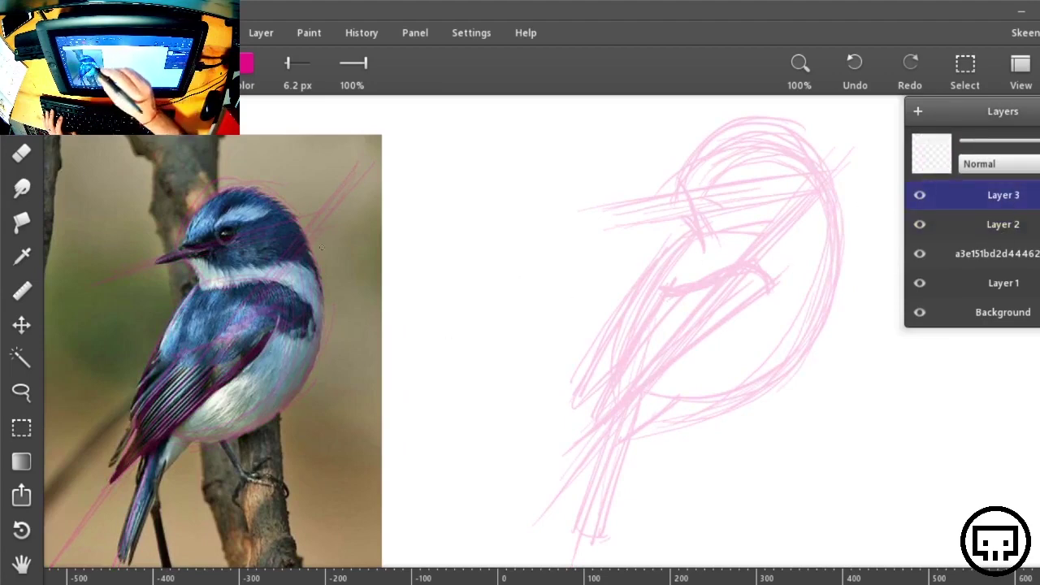
Redraw the long diagonal body axis on the new layer, first over the photo and then over the faded sketch
mouse_move(369, 161)
left_mouse_down()
mouse_move(99, 503)
mouse_move(337, 185)
left_mouse_up()
left_click_drag(376, 164, 111, 481)
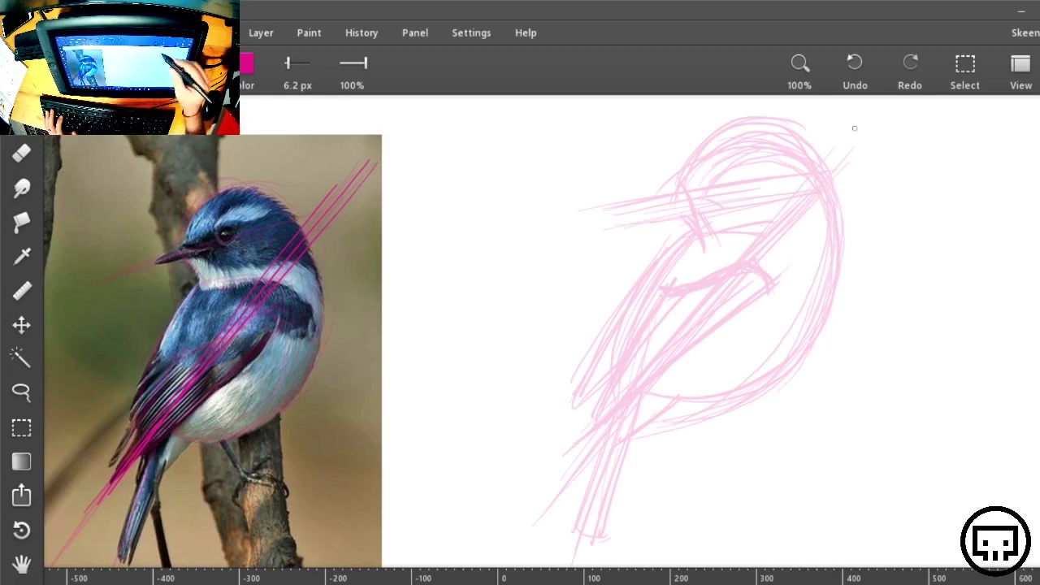
left_click_drag(824, 176, 597, 449)
mouse_move(546, 500)
left_mouse_down()
mouse_move(857, 140)
mouse_move(684, 332)
mouse_move(564, 491)
left_mouse_up()
left_click_drag(545, 508, 808, 184)
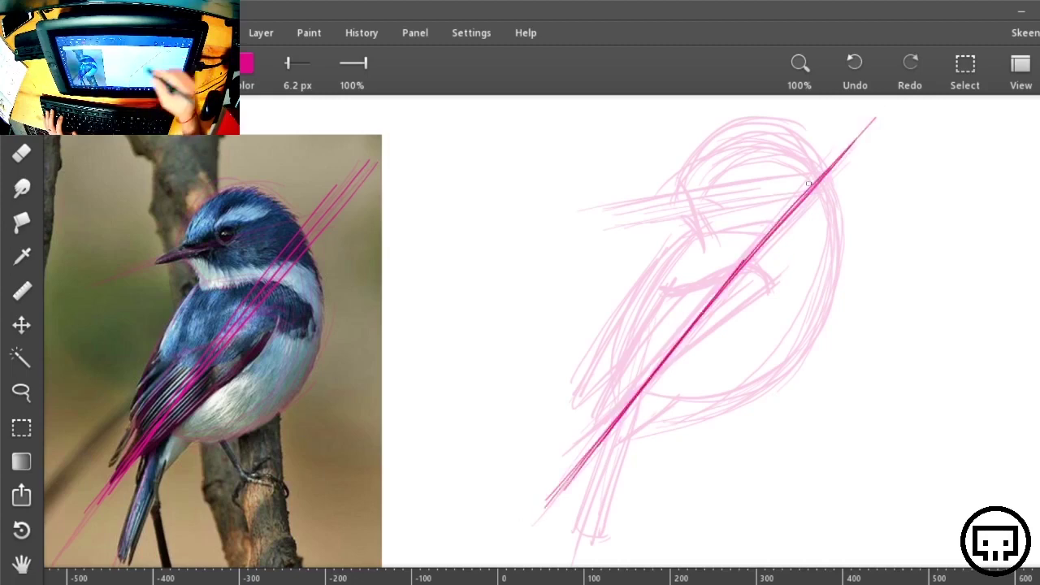
left_click_drag(874, 104, 746, 259)
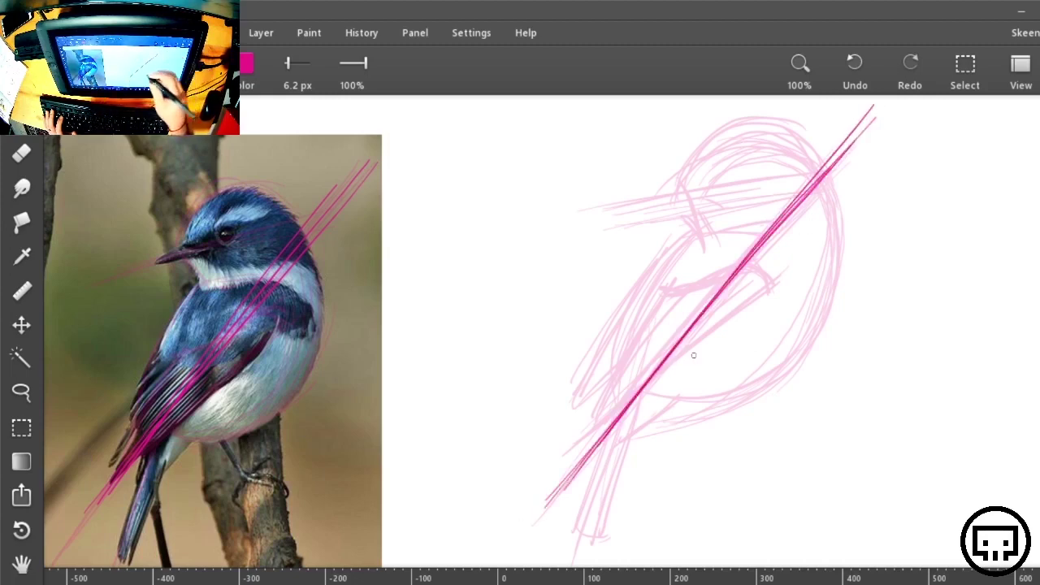
Redraw the crown-to-belly curve and the beak, throat and upper wing lines more cleanly over the faded sketch
mouse_move(650, 396)
left_mouse_down()
mouse_move(747, 382)
mouse_move(834, 283)
mouse_move(830, 177)
mouse_move(784, 370)
mouse_move(658, 398)
mouse_move(835, 272)
mouse_move(744, 130)
mouse_move(700, 146)
mouse_move(803, 153)
mouse_move(840, 248)
mouse_move(684, 412)
left_mouse_up()
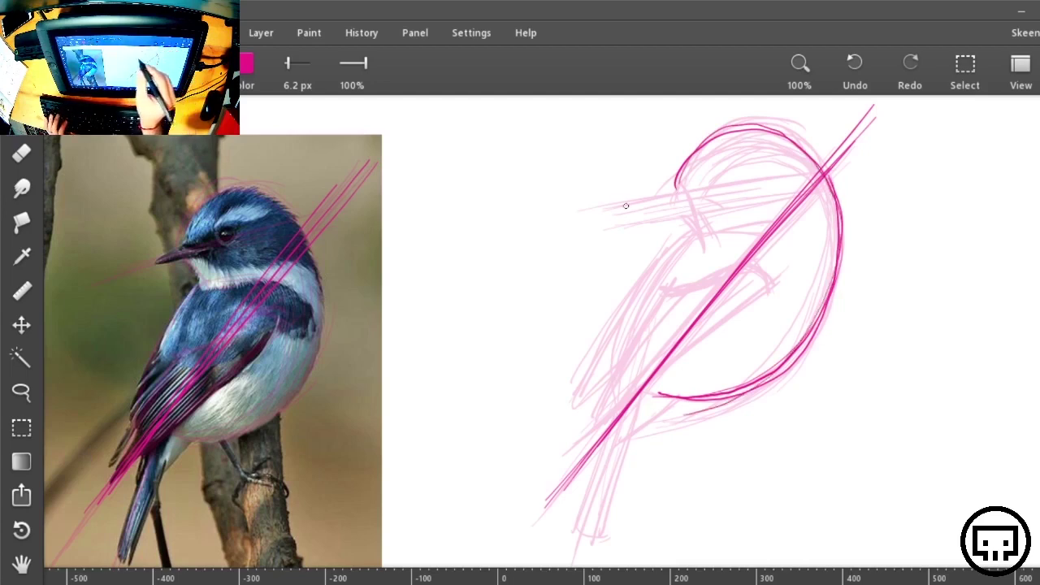
left_click_drag(609, 209, 759, 183)
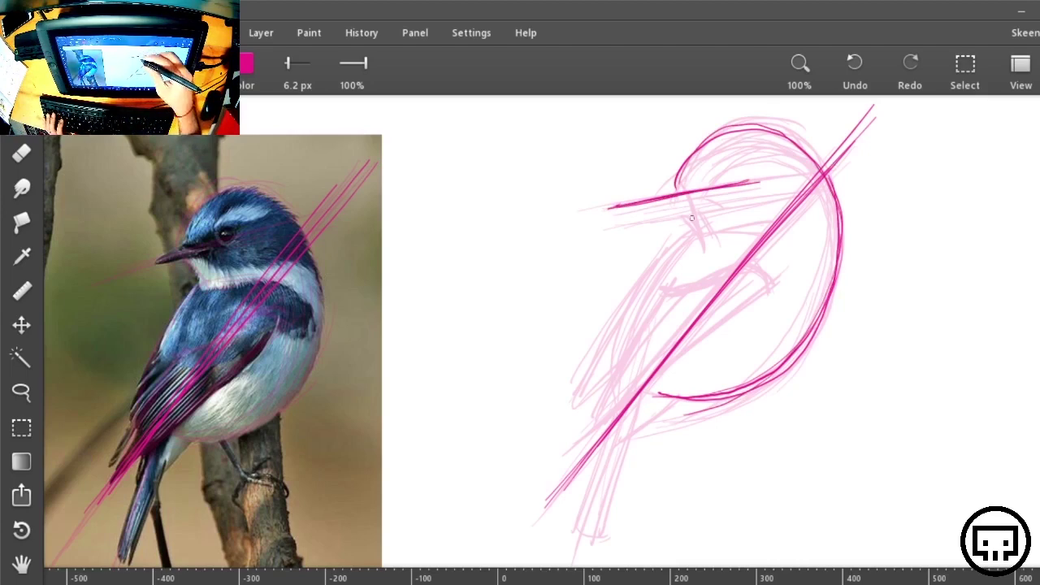
left_click_drag(685, 207, 702, 236)
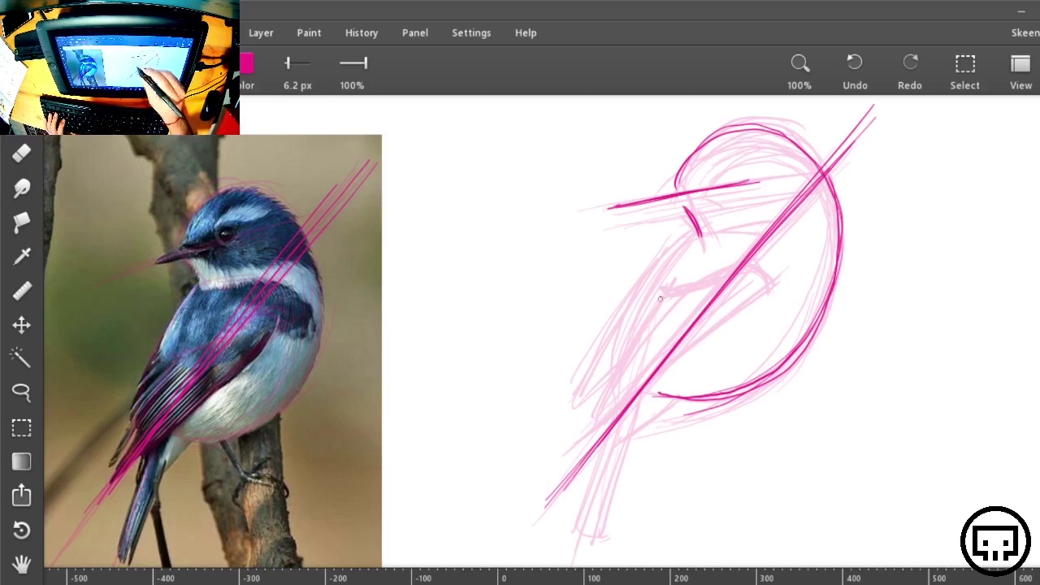
left_click_drag(661, 299, 759, 262)
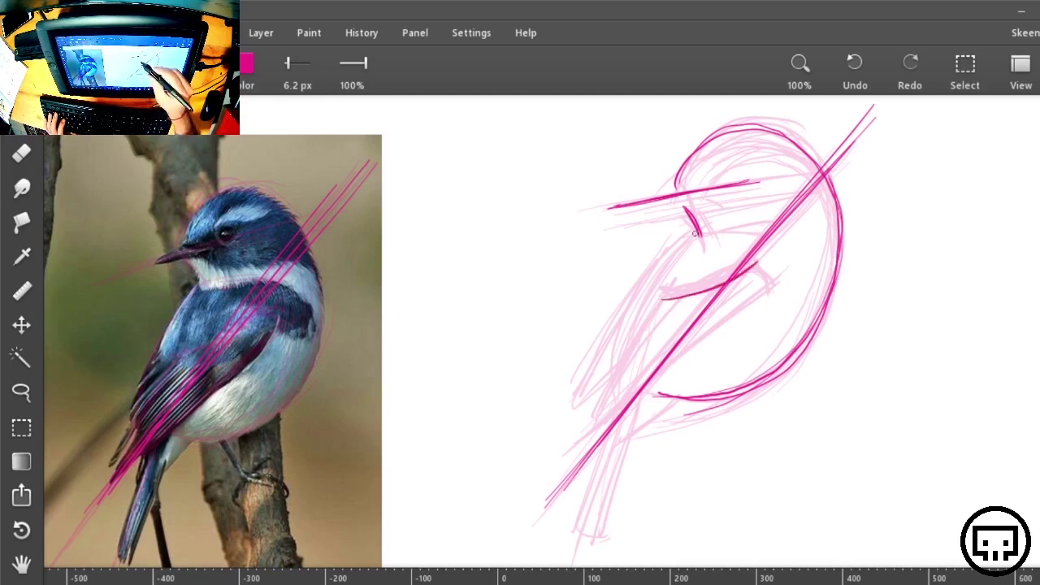
Redraw the wing more cleanly over the faded sketch: the back edge, the curved lower edge and the inner feather line towards the wingtip
mouse_move(610, 370)
left_mouse_down()
mouse_move(709, 226)
mouse_move(622, 335)
mouse_move(705, 225)
left_mouse_up()
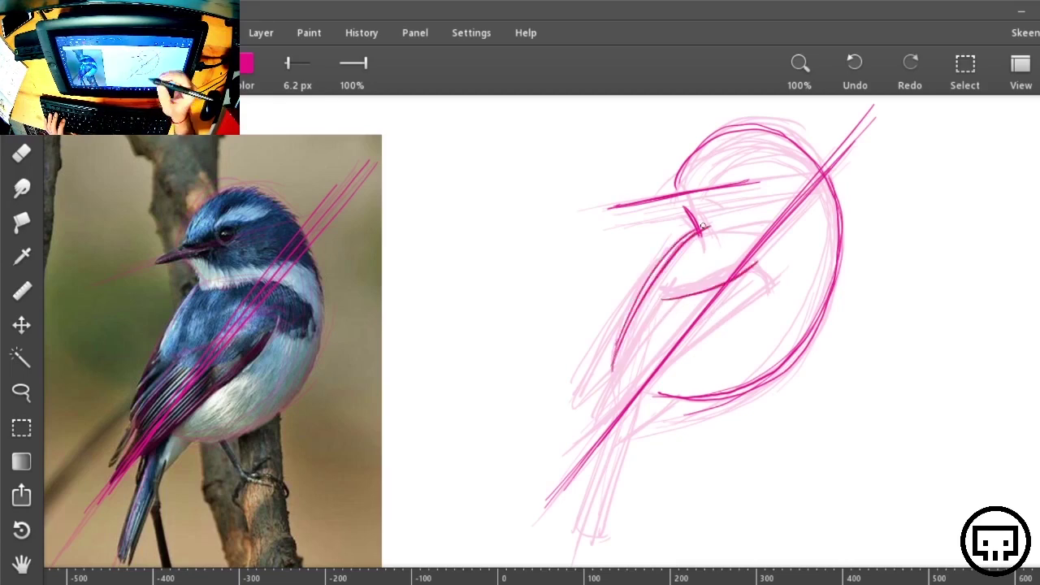
left_click_drag(776, 267, 730, 328)
mouse_move(773, 274)
left_mouse_down()
mouse_move(721, 334)
mouse_move(634, 397)
mouse_move(725, 317)
left_mouse_up()
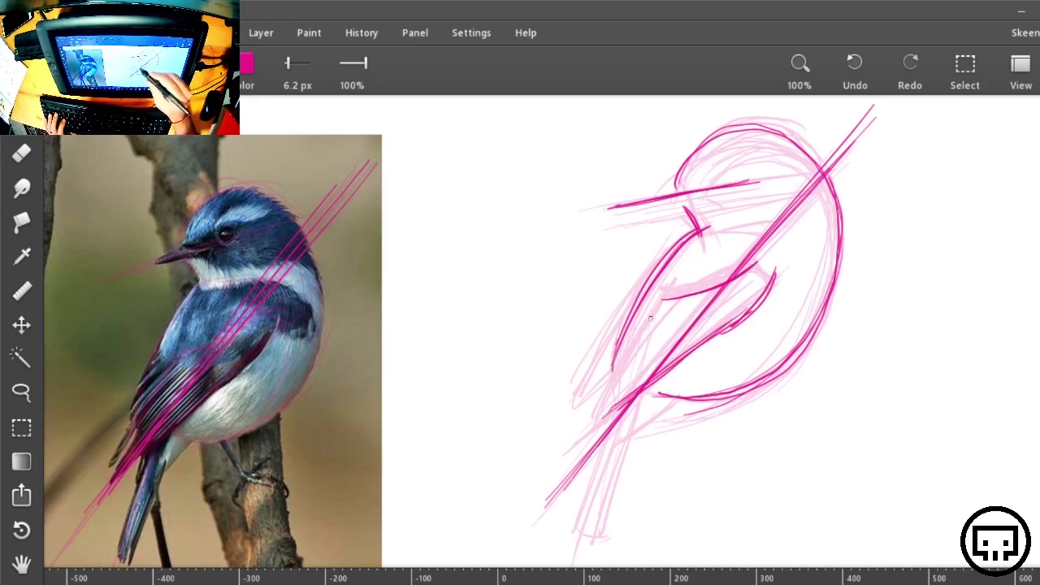
left_click_drag(666, 301, 579, 438)
Redraw the tail's two long edges and its end, and add the undertail slope joining it to the belly
mouse_move(629, 394)
left_mouse_down()
mouse_move(600, 420)
mouse_move(602, 399)
mouse_move(594, 549)
left_mouse_up()
left_click_drag(660, 382, 598, 558)
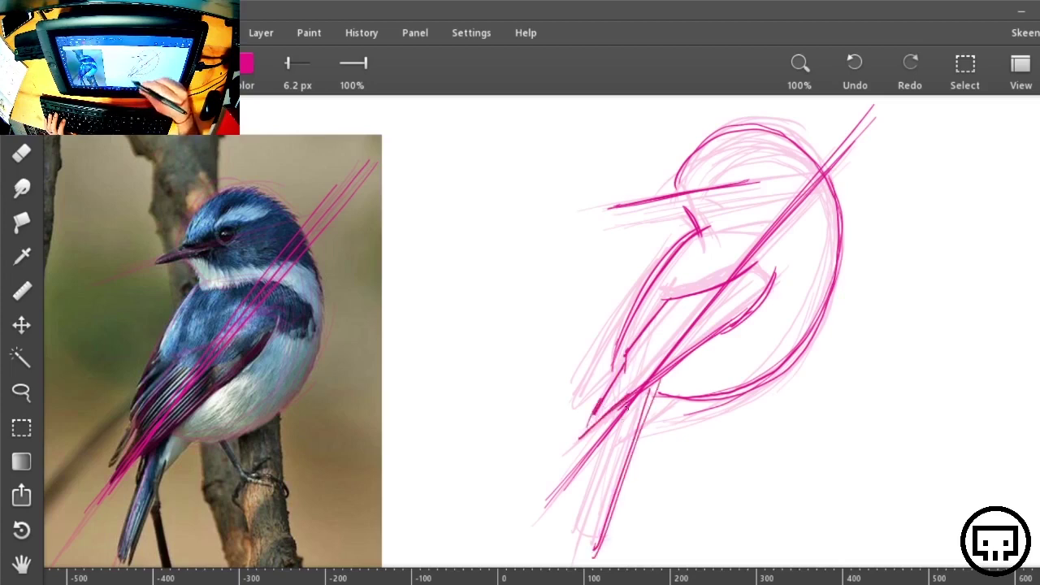
left_click_drag(627, 400, 575, 521)
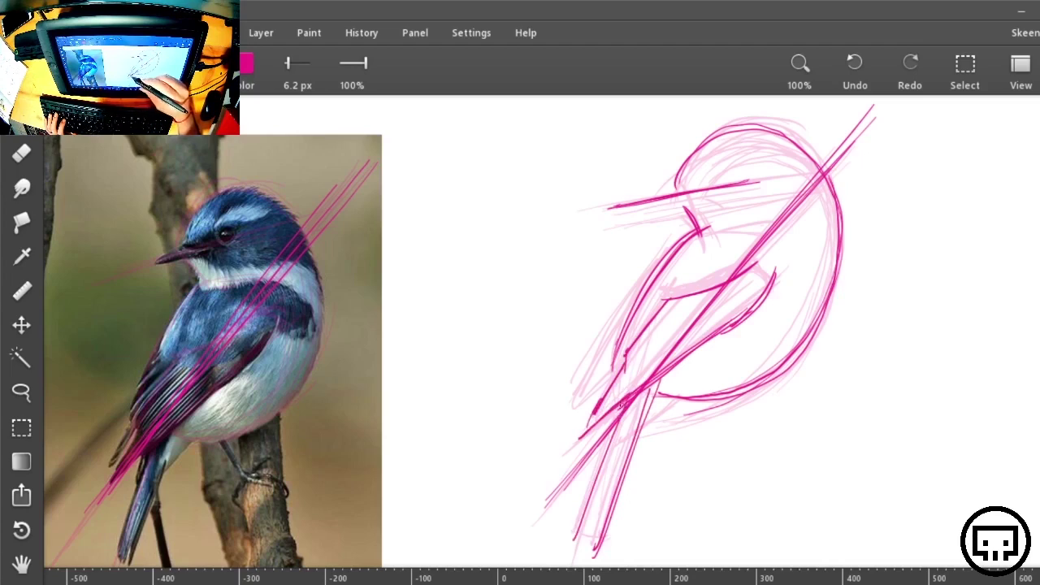
left_click_drag(618, 407, 585, 522)
mouse_move(611, 433)
left_mouse_down()
mouse_move(575, 542)
mouse_move(581, 522)
mouse_move(611, 507)
left_mouse_up()
left_click_drag(635, 437, 696, 393)
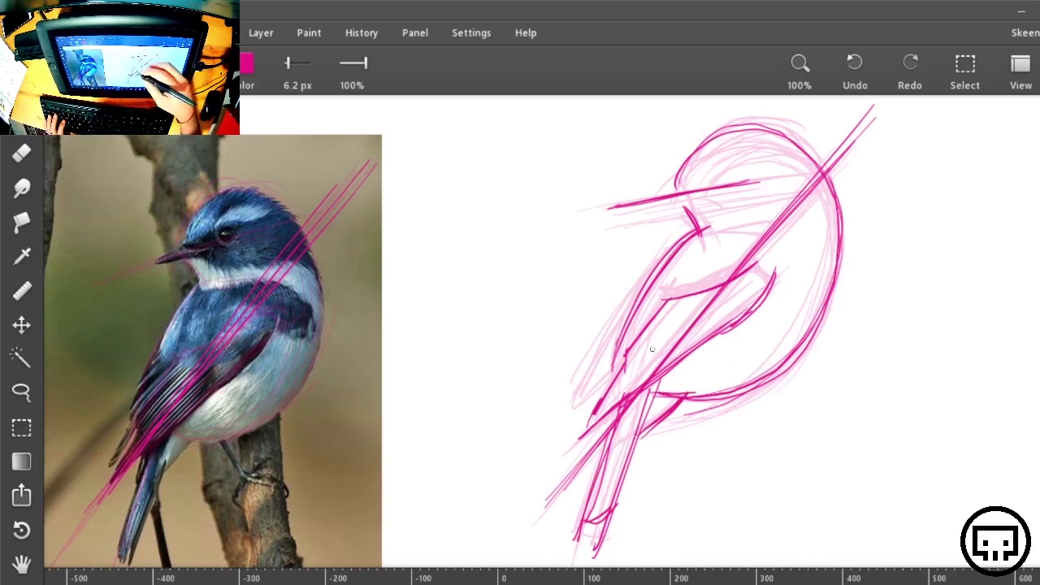
Mark the leg's angle over the photo, draw the leg and spread toes below the belly, and extend the wing's outer edge to its tip
left_click_drag(211, 423, 260, 510)
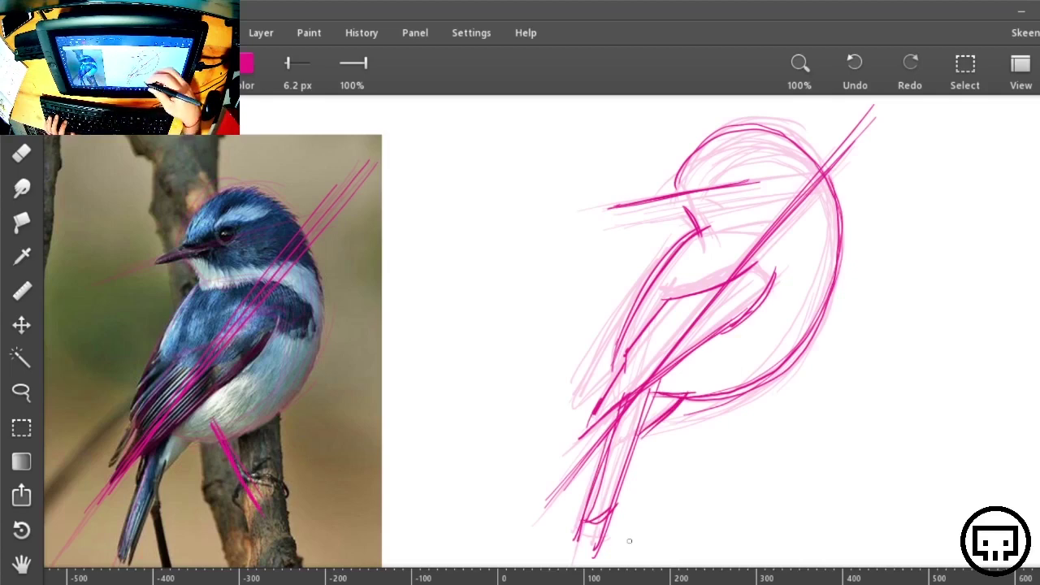
left_click_drag(708, 389, 736, 482)
mouse_move(716, 431)
left_mouse_down()
mouse_move(743, 455)
mouse_move(718, 460)
mouse_move(743, 455)
mouse_move(708, 474)
mouse_move(707, 491)
left_mouse_up()
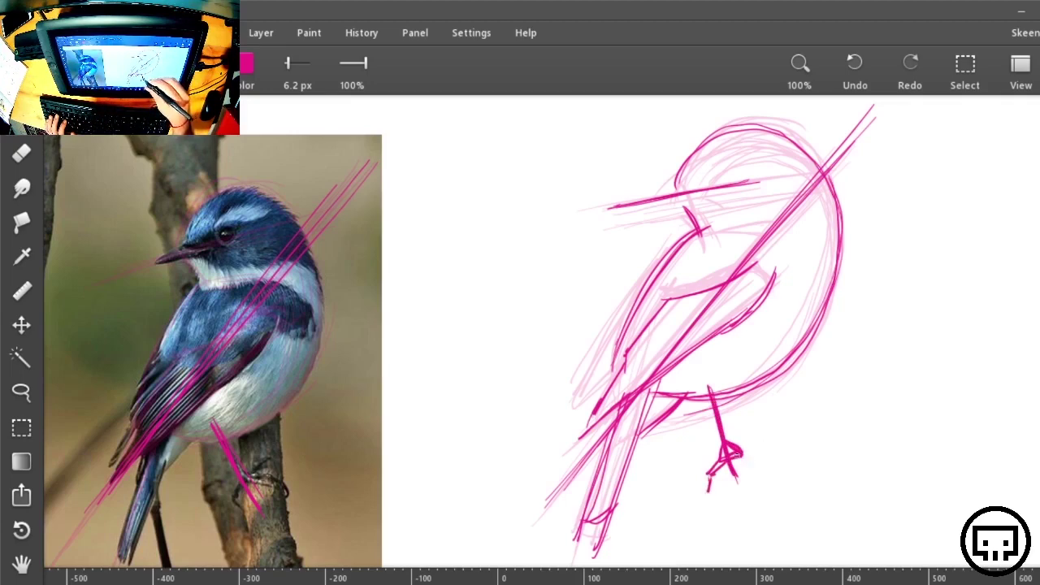
mouse_move(735, 456)
left_mouse_down()
mouse_move(769, 462)
mouse_move(772, 445)
left_mouse_up()
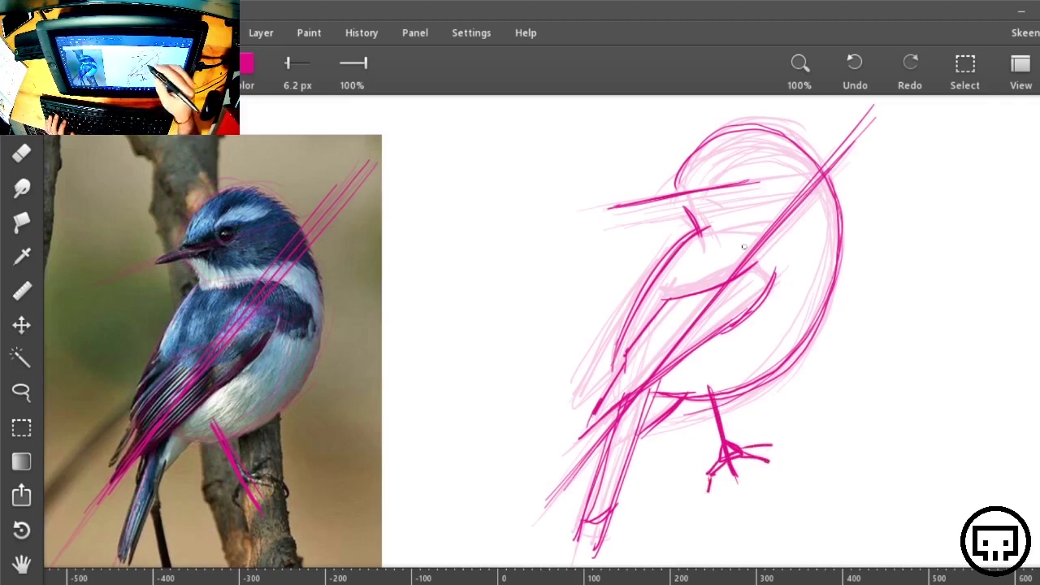
left_click_drag(619, 341, 578, 407)
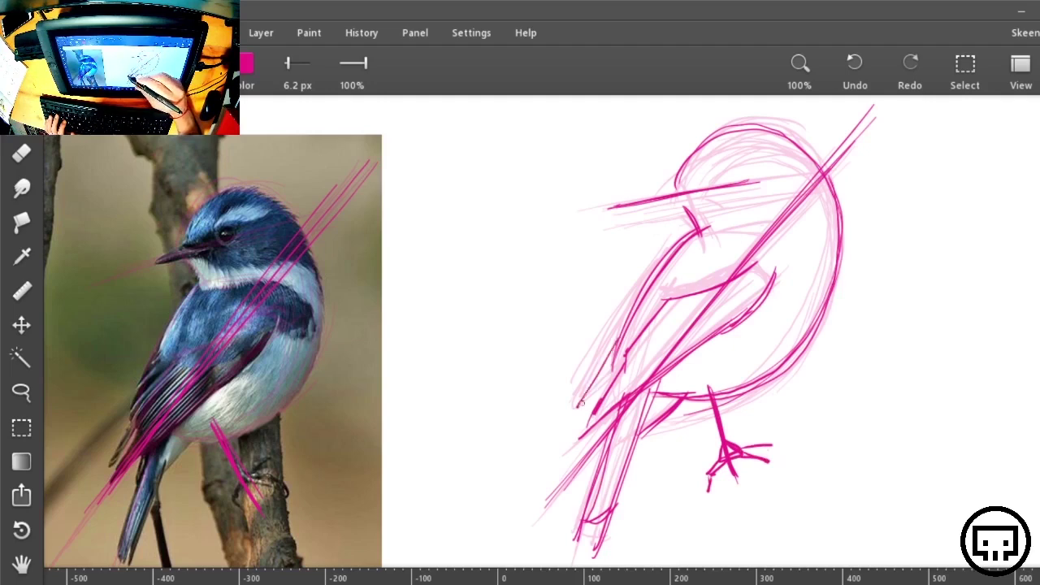
mouse_move(619, 361)
left_mouse_down()
mouse_move(578, 405)
mouse_move(641, 303)
left_mouse_up()
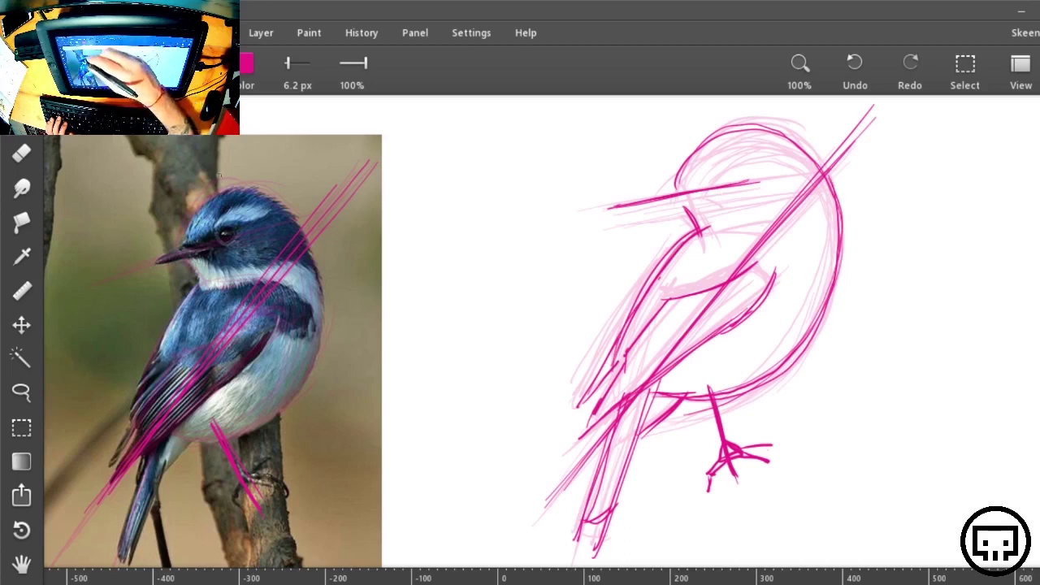
Draw vertical guides through the eye on the photo and sketch, place the round eye on the beak line, and shape the beak
left_click_drag(220, 156, 225, 410)
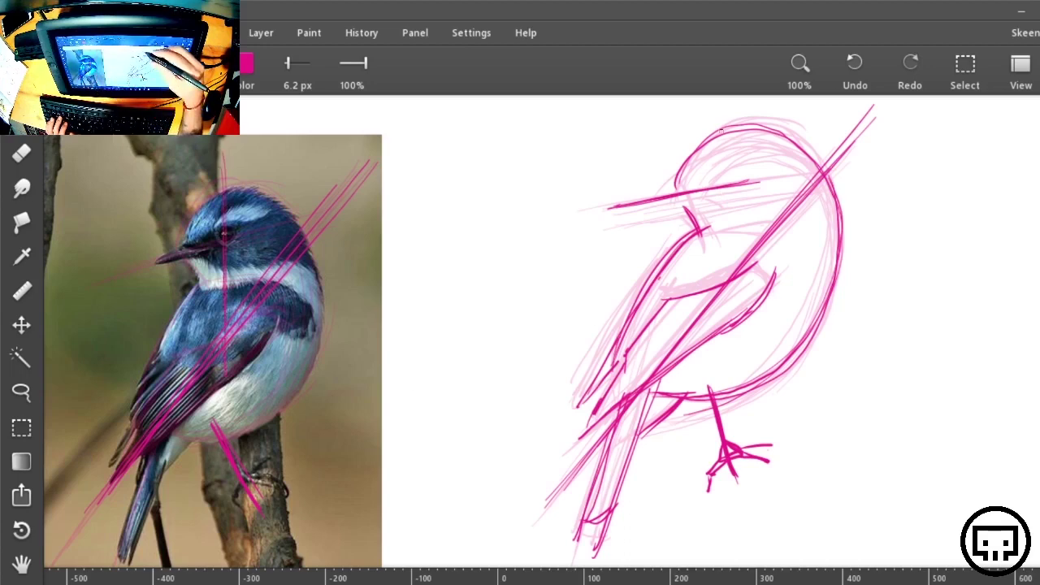
mouse_move(728, 122)
left_mouse_down()
mouse_move(728, 329)
mouse_move(739, 341)
left_mouse_up()
left_click_drag(727, 143, 733, 312)
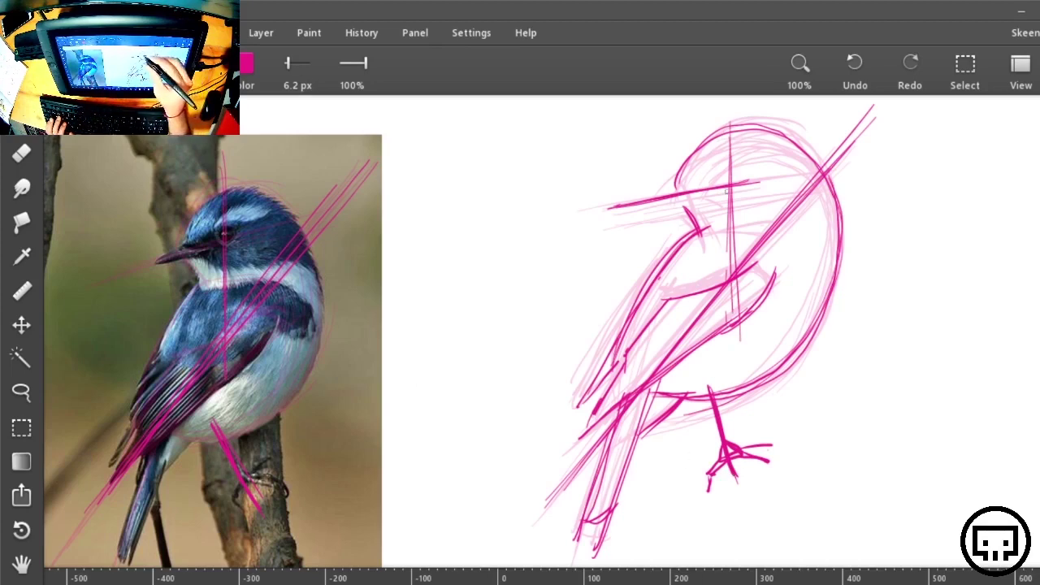
mouse_move(730, 172)
left_mouse_down()
mouse_move(738, 180)
mouse_move(731, 174)
left_mouse_up()
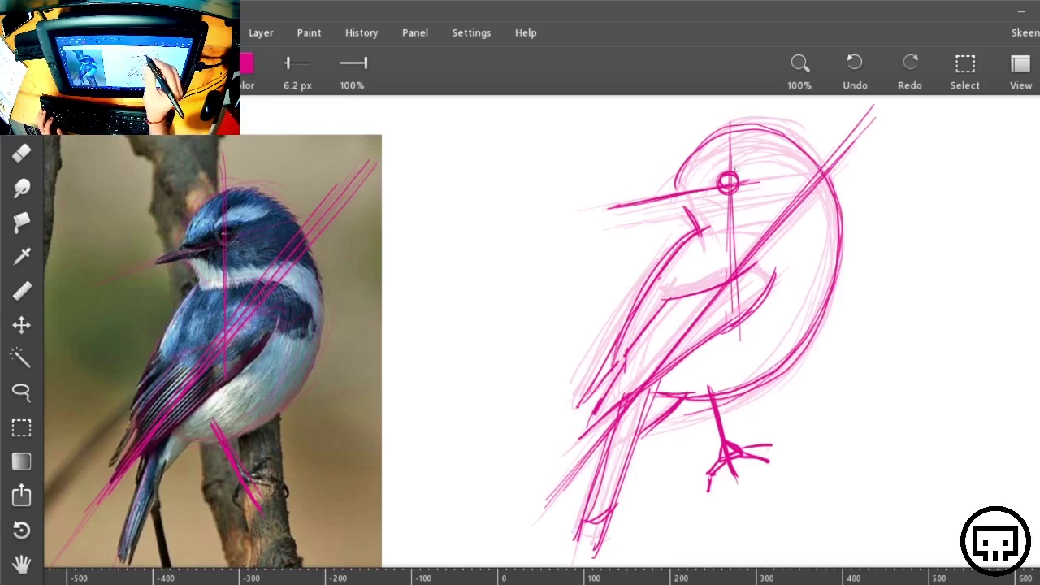
mouse_move(704, 194)
left_mouse_down()
mouse_move(641, 208)
mouse_move(704, 195)
mouse_move(681, 184)
mouse_move(707, 201)
left_mouse_up()
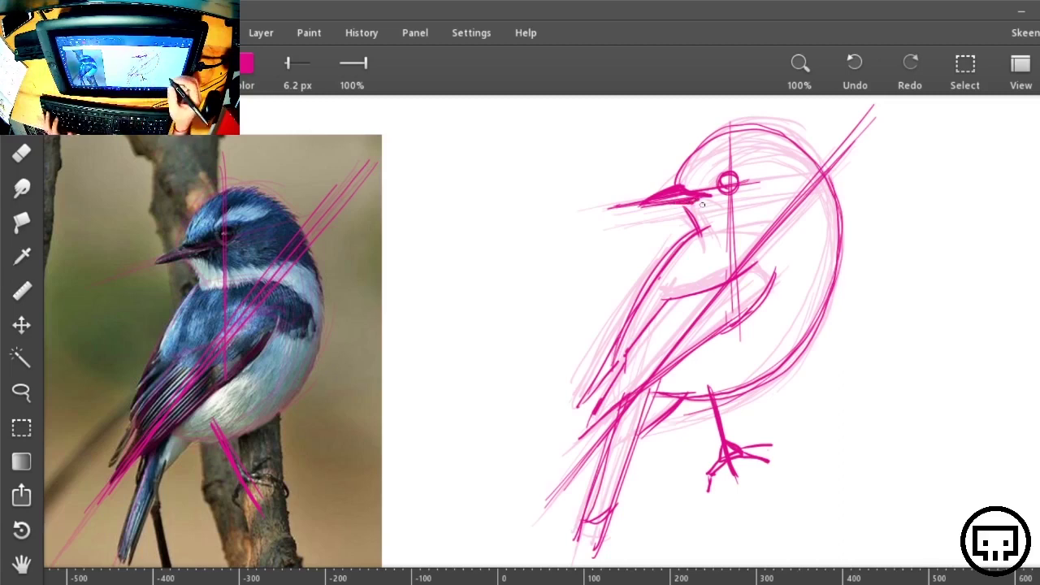
Sketch a separate example head beside the bird: an oval with a horizontal beak axis, a short beak and an eye above the axis
mouse_move(973, 379)
left_mouse_down()
mouse_move(811, 392)
mouse_move(756, 412)
left_mouse_up()
mouse_move(756, 236)
left_mouse_down()
mouse_move(826, 181)
mouse_move(855, 228)
mouse_move(848, 275)
mouse_move(824, 307)
left_mouse_up()
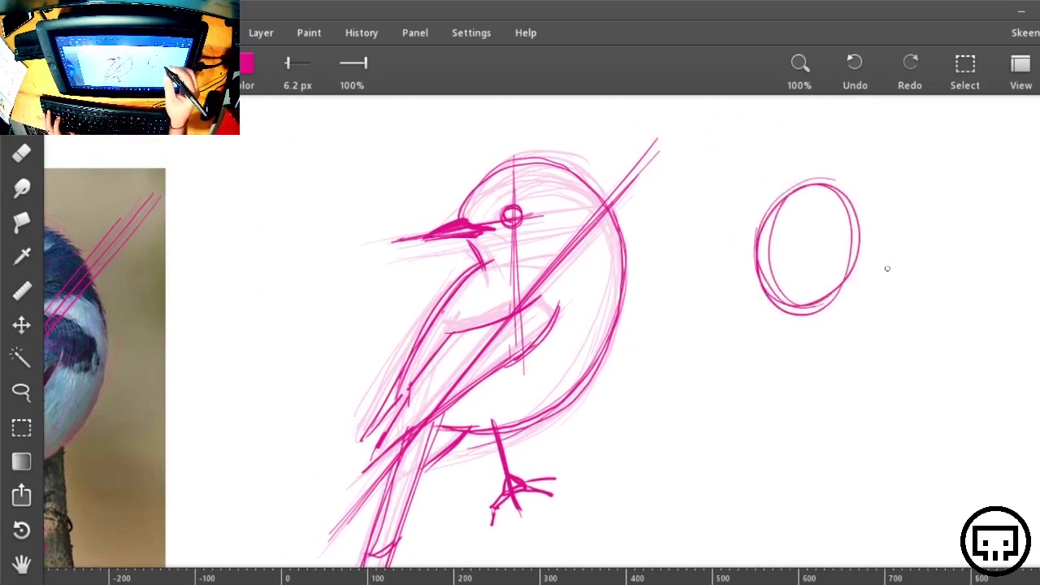
left_click_drag(756, 249, 948, 246)
mouse_move(861, 234)
left_mouse_down()
mouse_move(887, 251)
mouse_move(858, 251)
mouse_move(887, 249)
left_mouse_up()
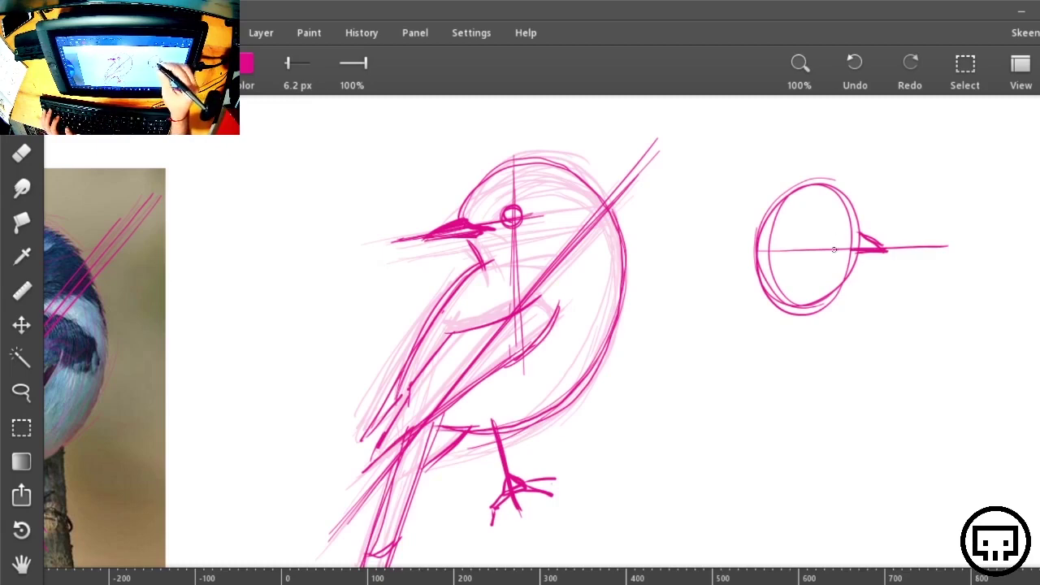
mouse_move(822, 216)
left_mouse_down()
mouse_move(837, 227)
mouse_move(823, 215)
mouse_move(828, 231)
left_mouse_up()
Sketch a rounder second example head below the first, with a horizontal axis and a long tapered beak, undoing a trial eye on the main bird
mouse_move(781, 348)
left_mouse_down()
mouse_move(766, 410)
mouse_move(813, 333)
mouse_move(770, 389)
left_mouse_up()
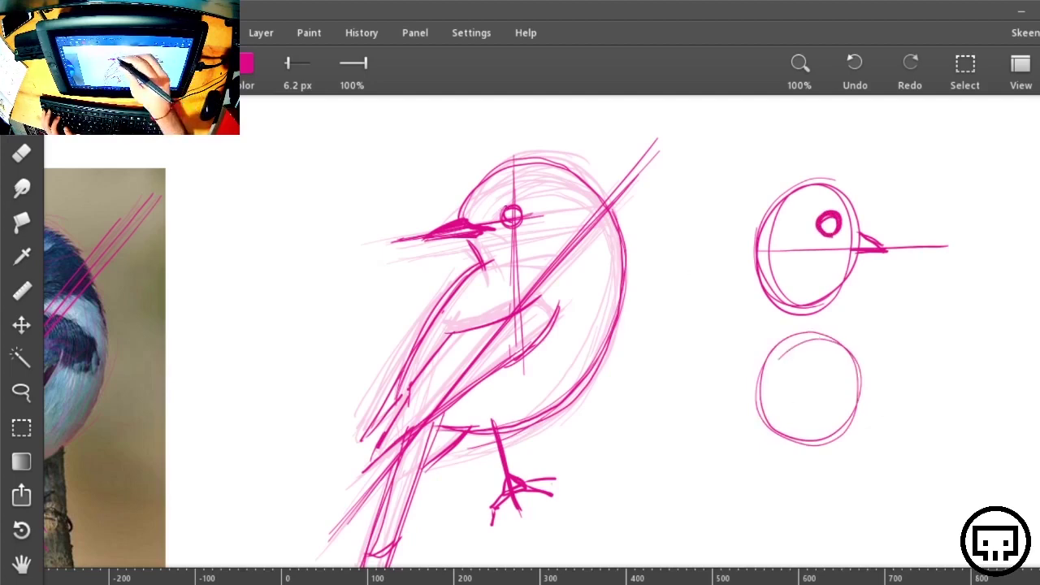
mouse_move(497, 198)
left_mouse_down()
mouse_move(514, 197)
mouse_move(504, 213)
left_mouse_up()
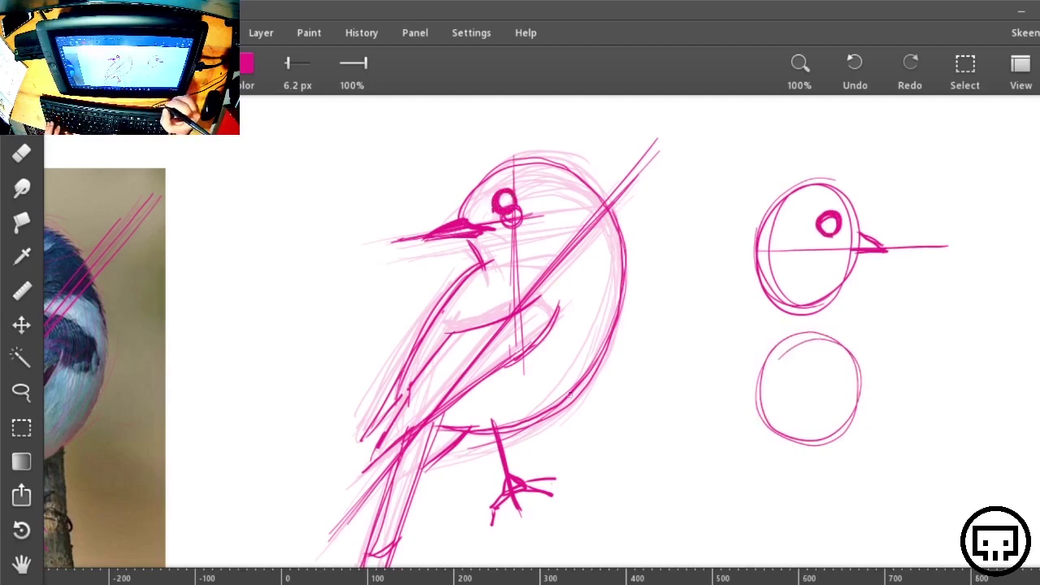
key("ctrl+z")
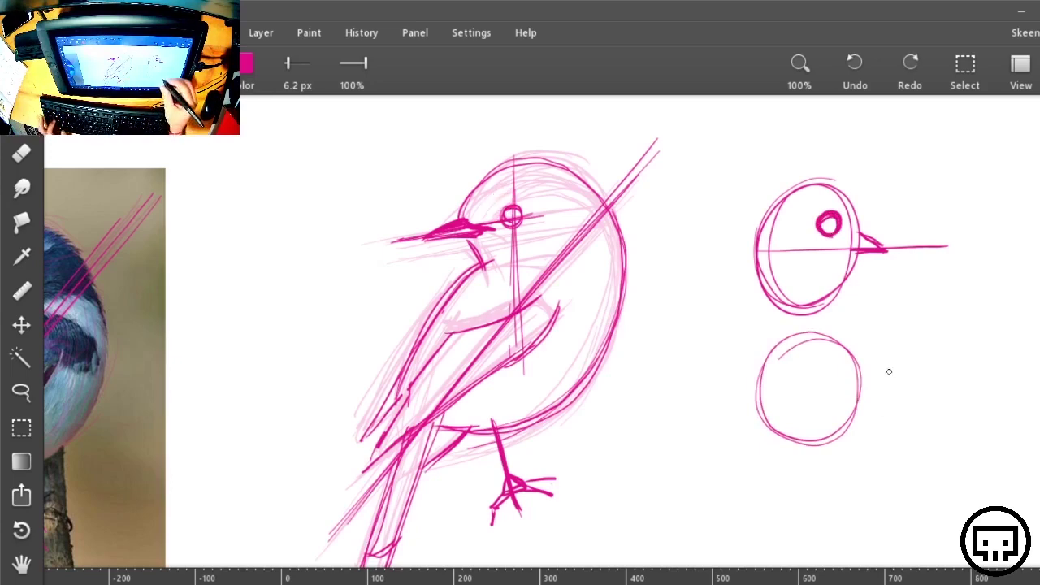
left_click_drag(754, 392, 1021, 390)
mouse_move(831, 388)
left_mouse_down()
mouse_move(864, 373)
mouse_move(1000, 390)
left_mouse_up()
mouse_move(845, 370)
left_mouse_down()
mouse_move(996, 391)
mouse_move(853, 401)
left_mouse_up()
left_click_drag(951, 389, 859, 402)
left_click_drag(840, 395, 872, 402)
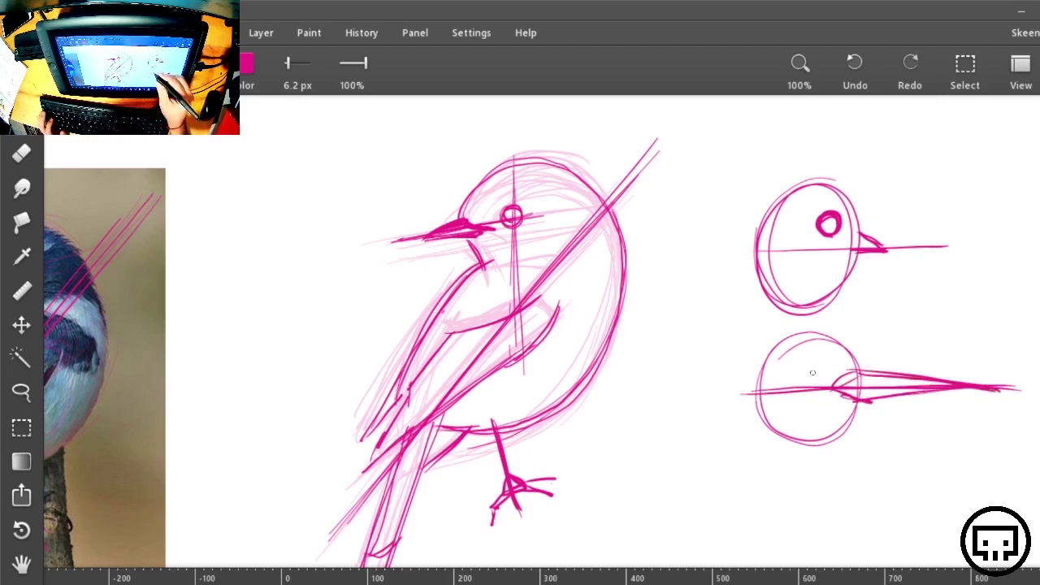
mouse_move(813, 371)
left_mouse_down()
mouse_move(806, 385)
mouse_move(825, 376)
mouse_move(816, 370)
left_mouse_up()
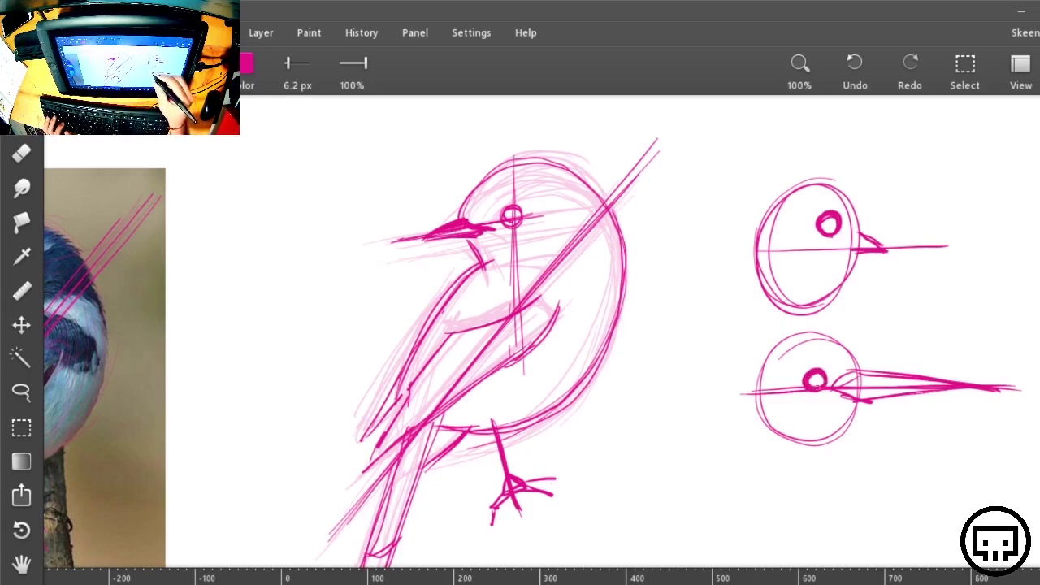
mouse_move(816, 374)
left_mouse_down()
mouse_move(805, 395)
mouse_move(823, 378)
left_mouse_up()
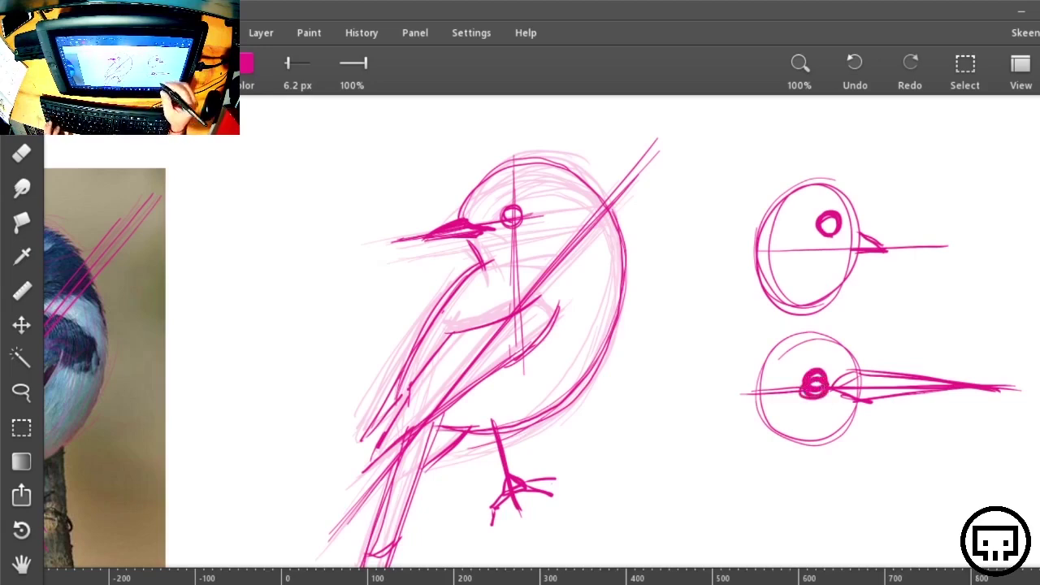
key("ctrl+z")
key("ctrl+z")
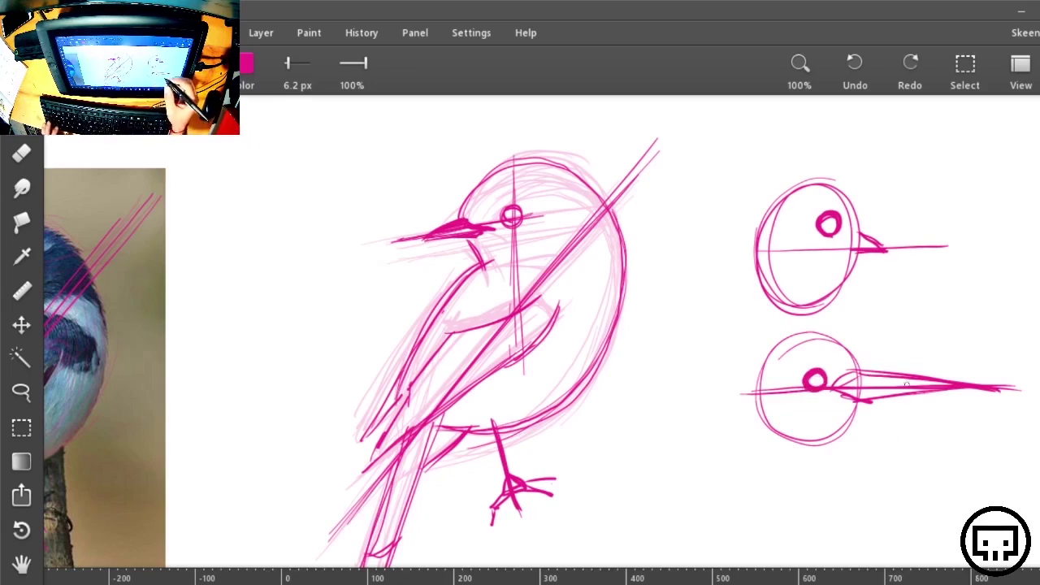
key("ctrl+z")
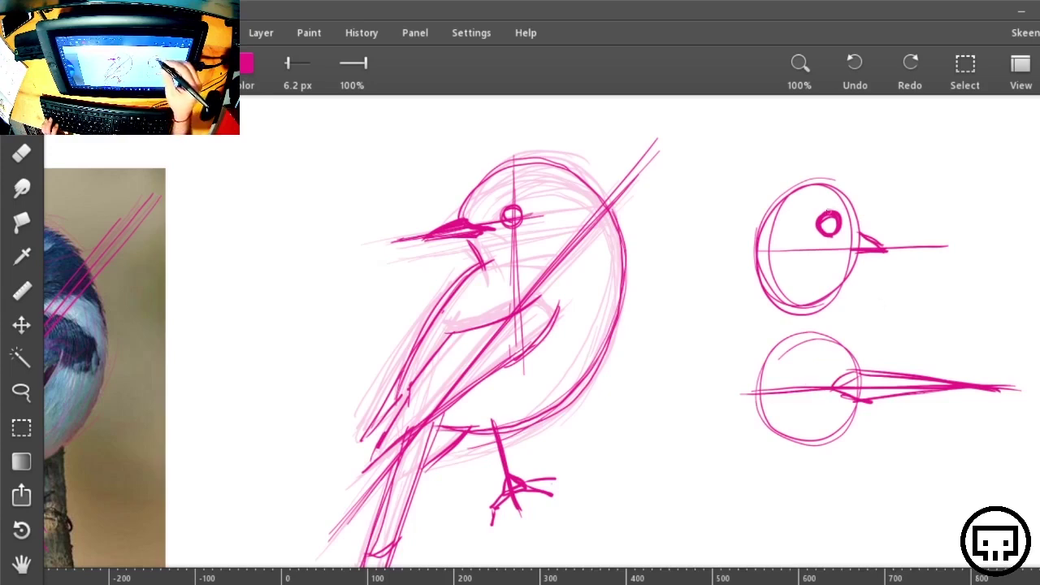
Thicken the upper example head's eye, add marks along its face, and draw the lower head's eye above the beak axis, undoing the arrow
mouse_move(827, 214)
left_mouse_down()
mouse_move(822, 220)
mouse_move(842, 218)
left_mouse_up()
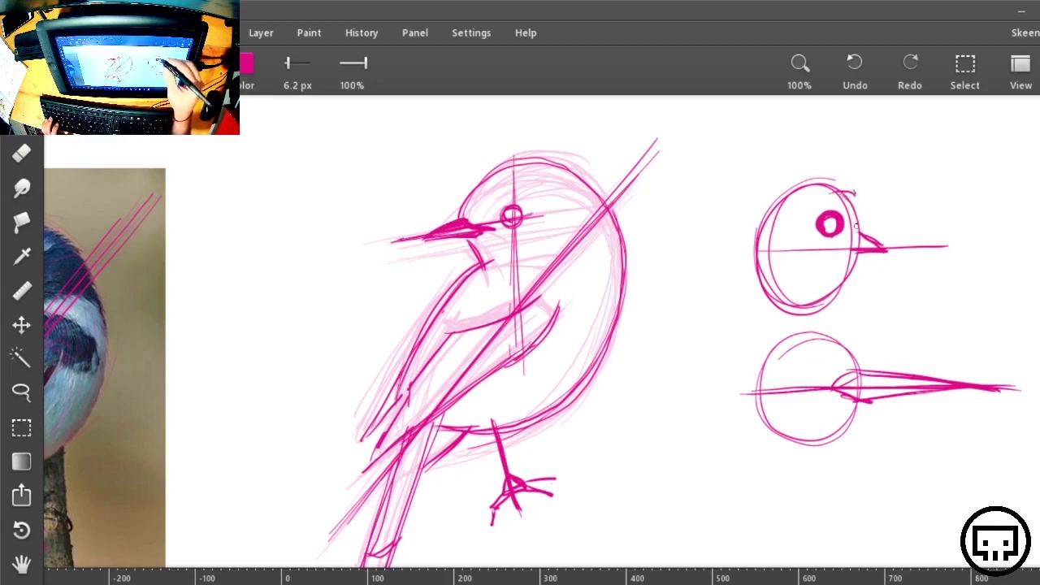
left_click_drag(857, 218, 851, 281)
mouse_move(802, 369)
left_mouse_down()
mouse_move(799, 380)
mouse_move(835, 353)
mouse_move(797, 355)
mouse_move(813, 340)
left_mouse_up()
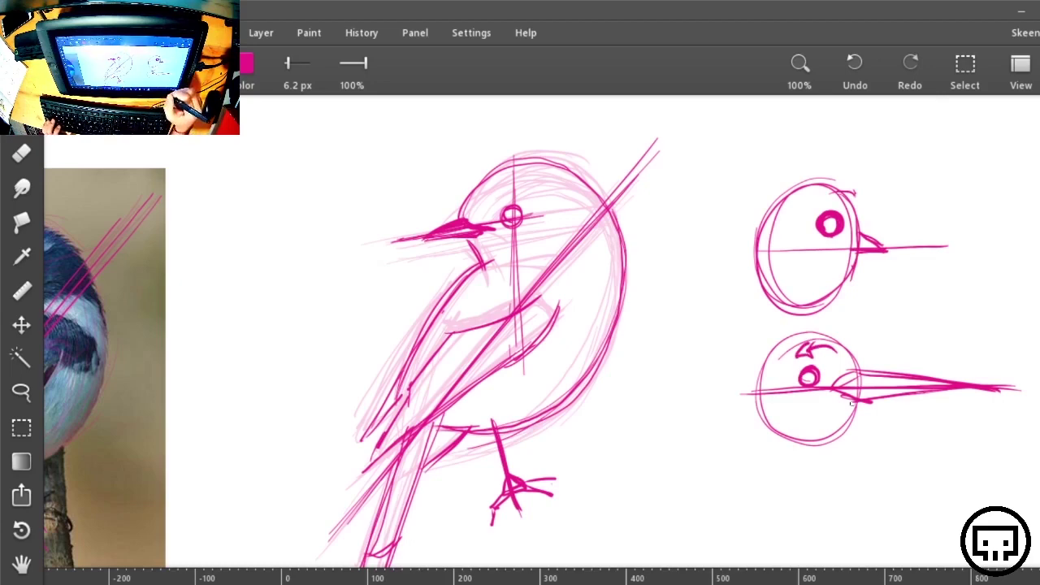
key("ctrl+z")
key("ctrl+z")
key("ctrl+z")
key("ctrl+z")
key("ctrl+z")
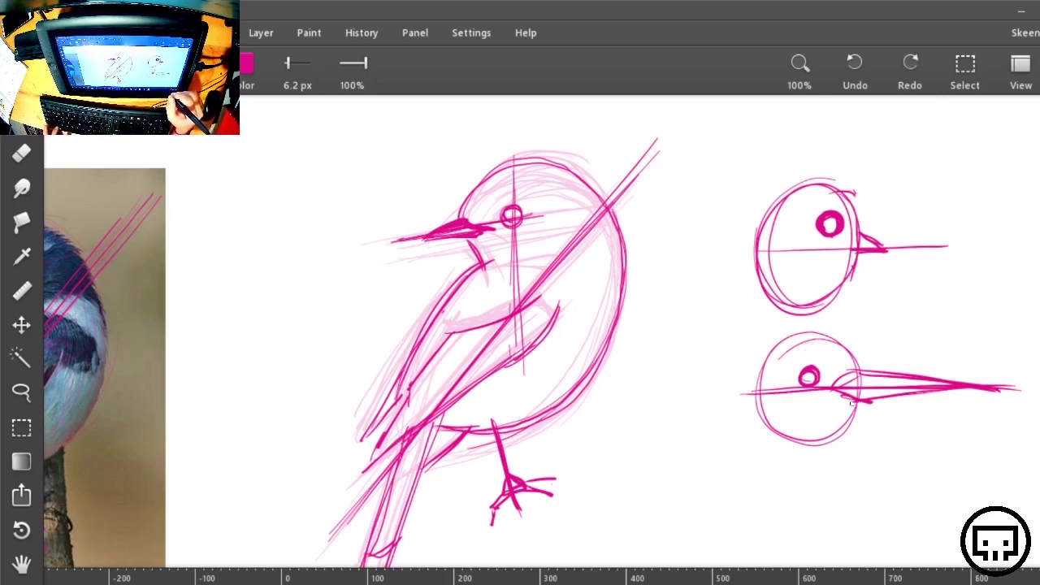
left_click_drag(643, 457, 855, 410)
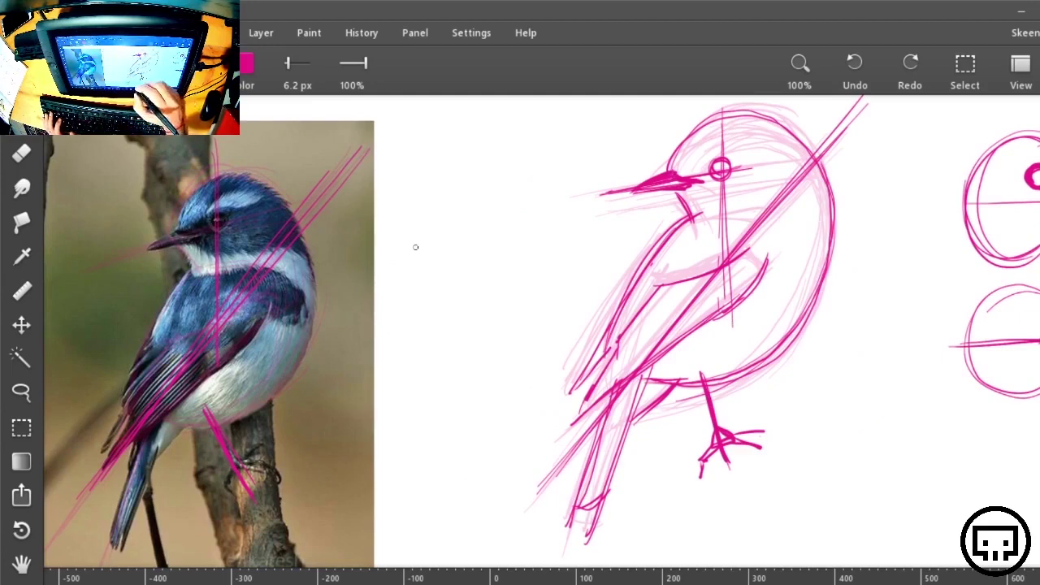
left_click_drag(801, 300, 791, 334)
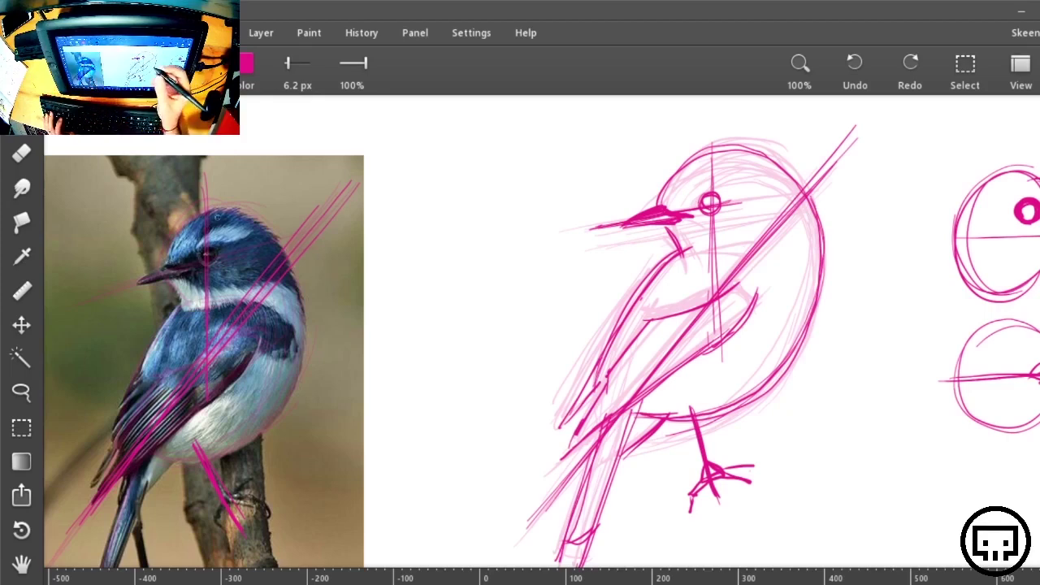
mouse_move(166, 264)
left_mouse_down()
mouse_move(193, 256)
mouse_move(206, 225)
mouse_move(230, 209)
mouse_move(190, 258)
left_mouse_up()
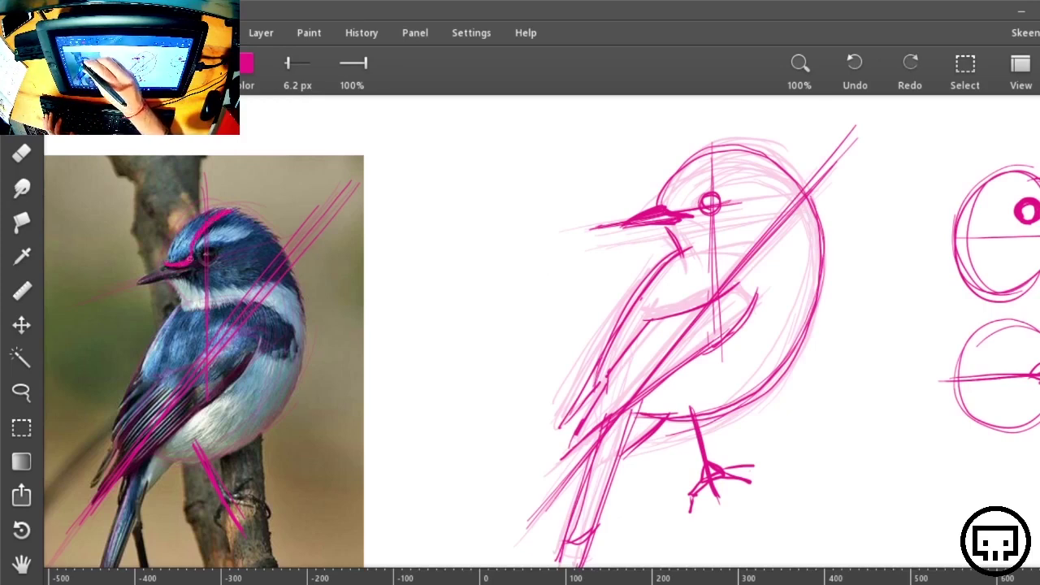
key("ctrl+z")
key("ctrl+z")
key("ctrl+z")
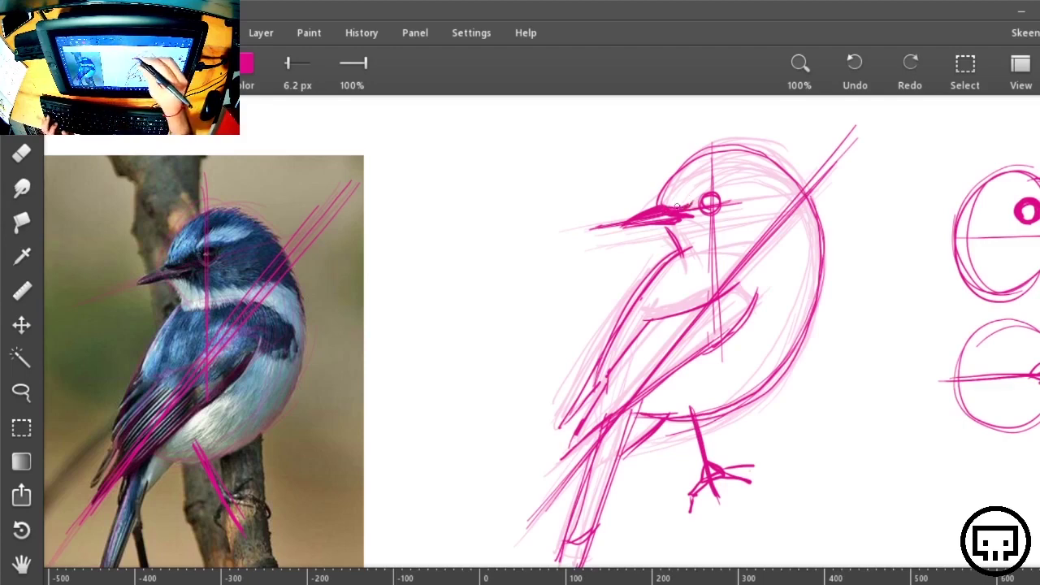
Outline the forehead patch from the beak base up to the crown on the sketch, and trace the same patch over the photo
mouse_move(686, 204)
left_mouse_down()
mouse_move(748, 150)
mouse_move(668, 185)
mouse_move(657, 205)
left_mouse_up()
mouse_move(657, 203)
left_mouse_down()
mouse_move(704, 154)
mouse_move(738, 145)
left_mouse_up()
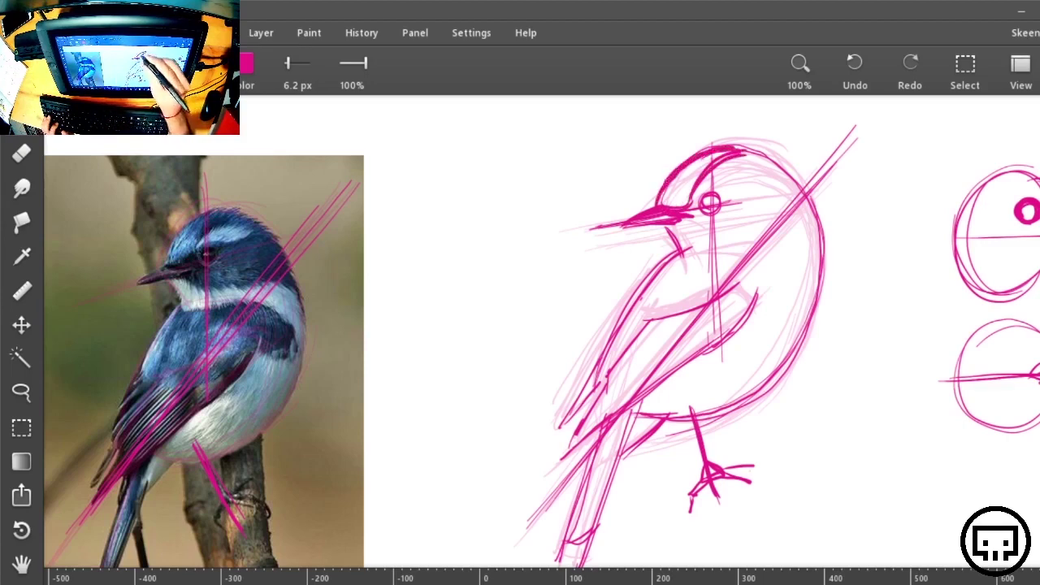
mouse_move(164, 265)
left_mouse_down()
mouse_move(197, 260)
mouse_move(202, 226)
mouse_move(229, 208)
mouse_move(170, 249)
mouse_move(168, 264)
left_mouse_up()
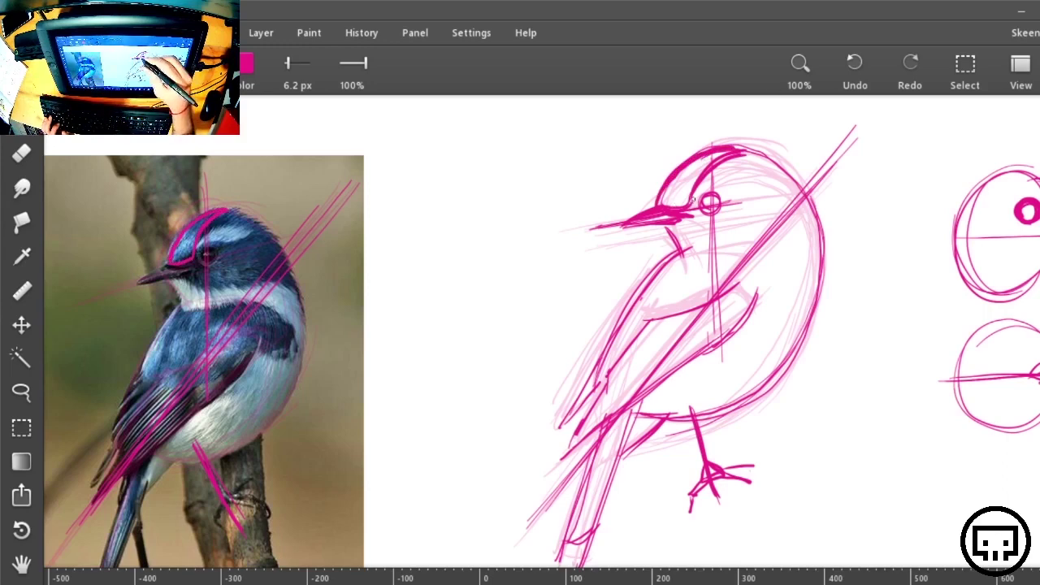
left_click_drag(686, 203, 731, 152)
left_click_drag(657, 201, 686, 160)
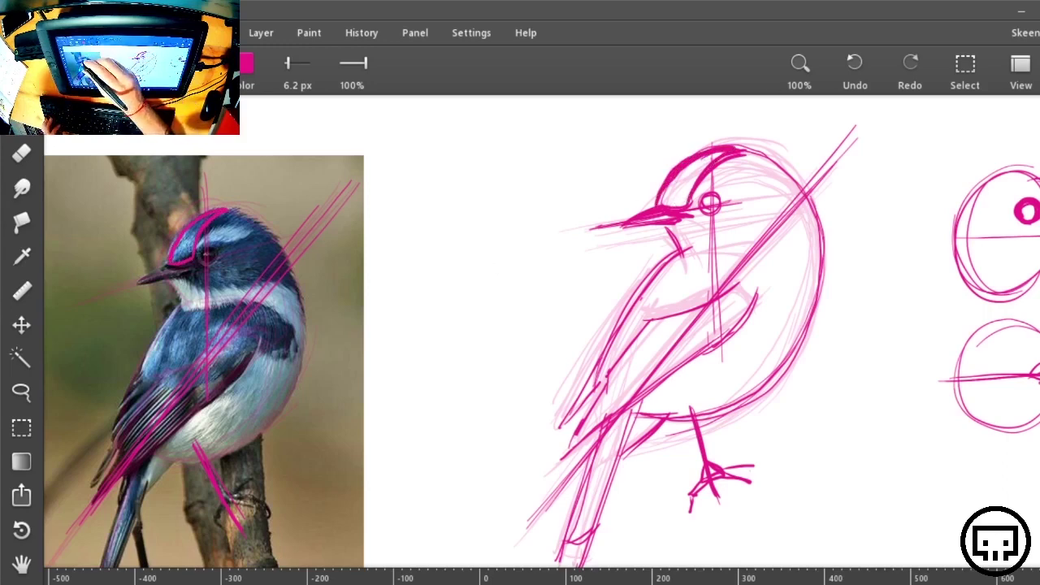
Outline the crown band behind the forehead patch on both photo and sketch, and thicken the sketched eye
left_click_drag(208, 230, 258, 223)
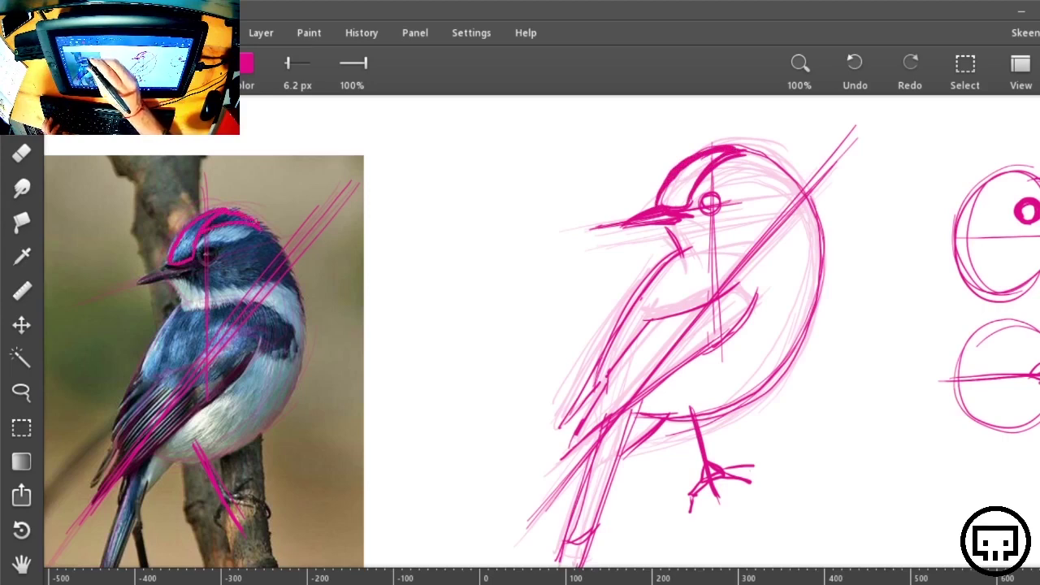
left_click_drag(704, 177, 790, 172)
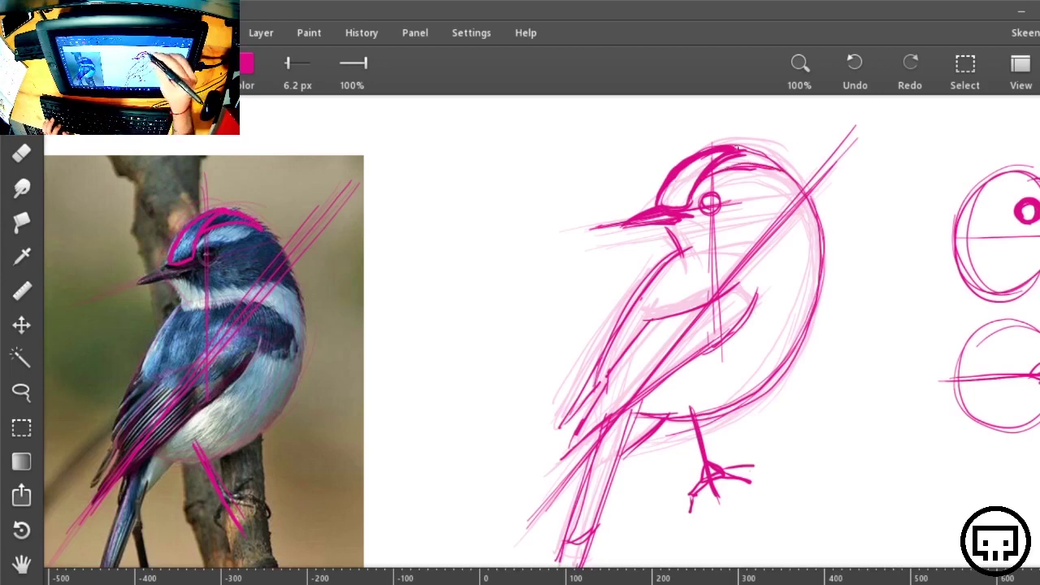
left_click_drag(738, 149, 782, 168)
left_click_drag(716, 171, 778, 172)
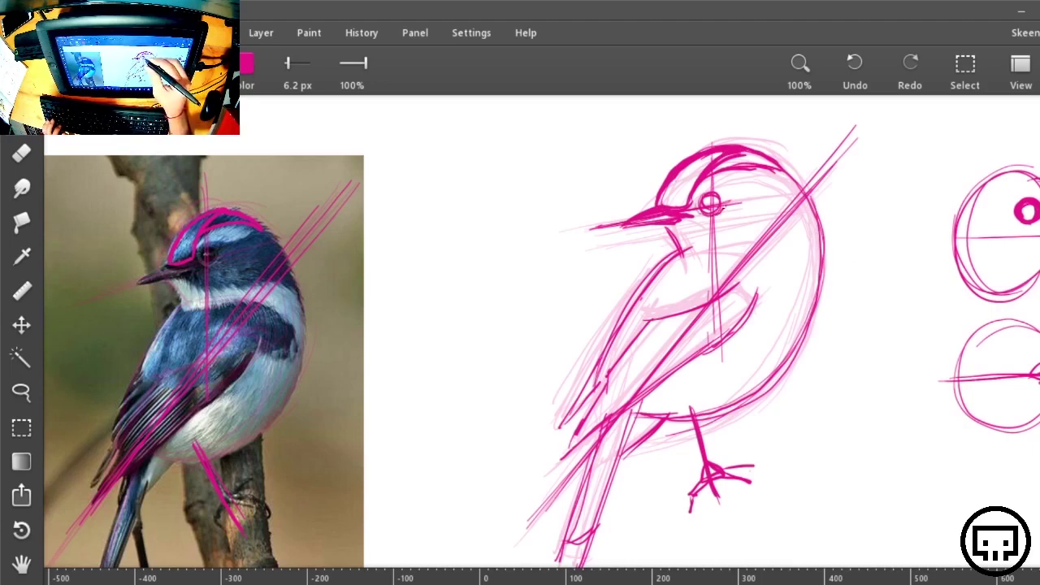
mouse_move(722, 208)
left_mouse_down()
mouse_move(707, 192)
mouse_move(699, 203)
mouse_move(724, 200)
mouse_move(710, 216)
mouse_move(695, 213)
left_mouse_up()
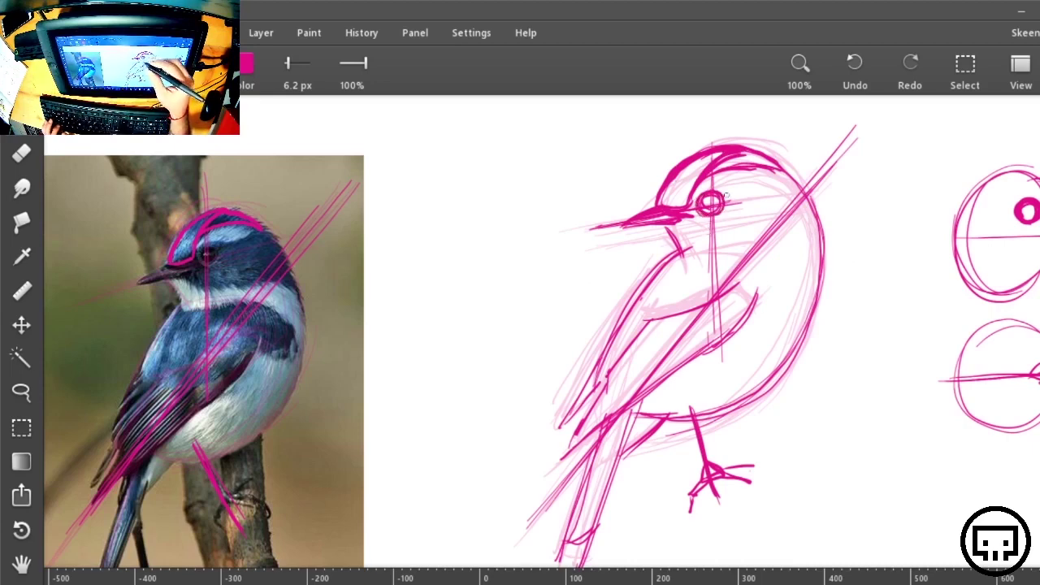
left_click_drag(707, 197, 713, 202)
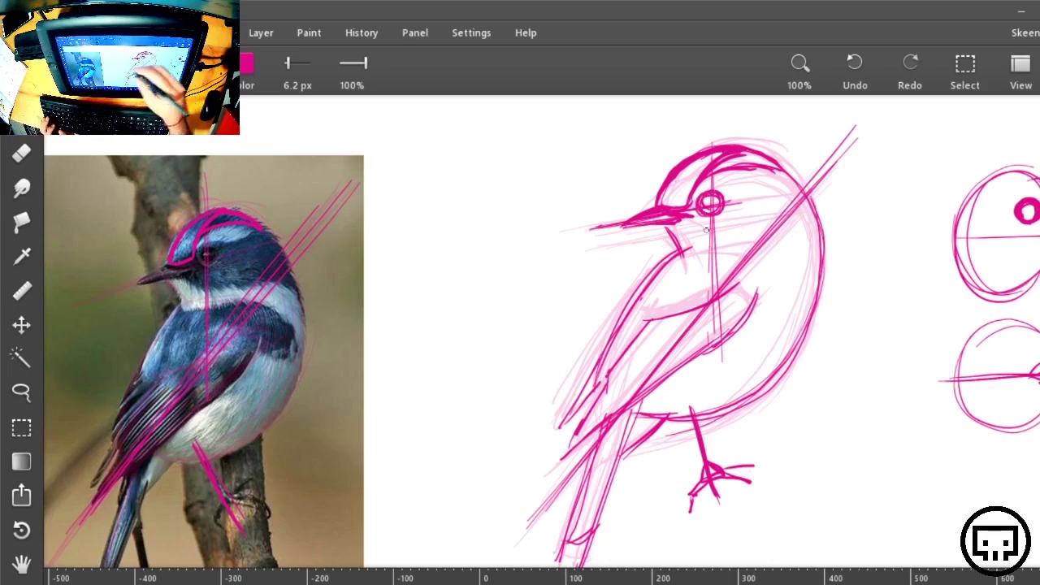
Trace the eye ring and the light blue eyebrow patch above it on the photo
key("ctrl+plus")
key("ctrl+plus")
key("space")
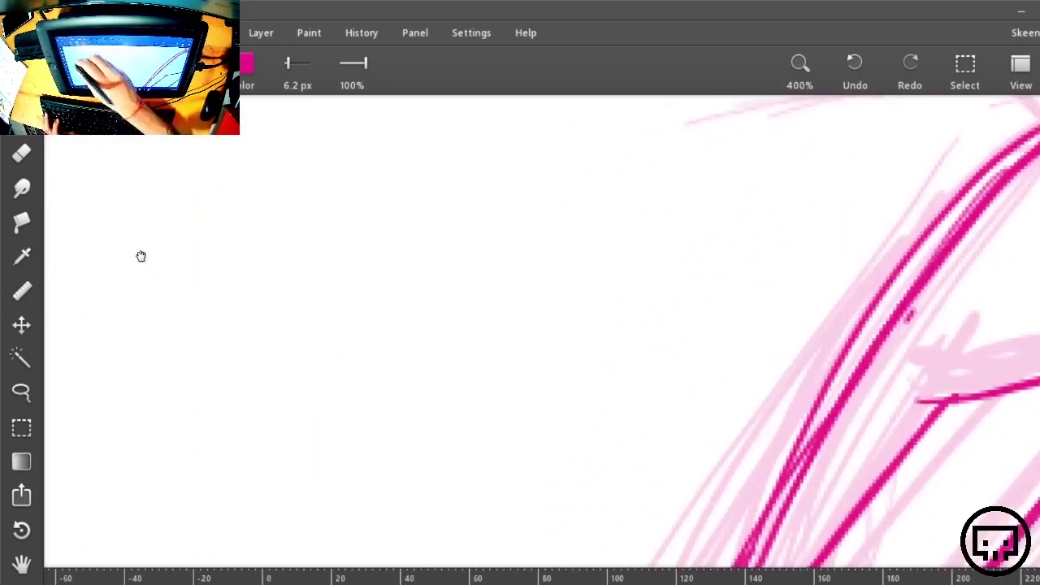
left_click_drag(141, 257, 996, 459)
left_click_drag(489, 424, 856, 385)
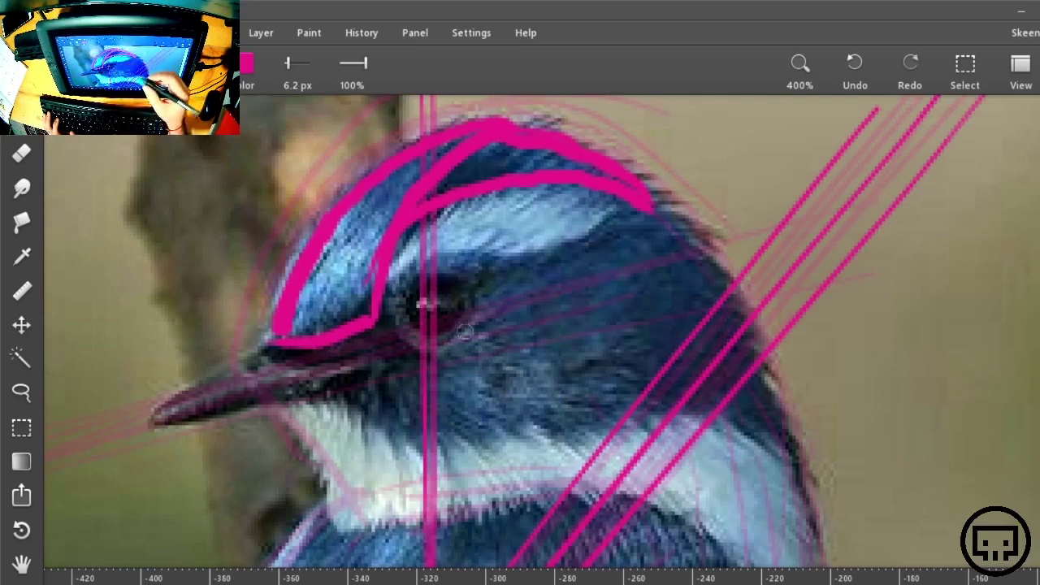
mouse_move(413, 286)
left_mouse_down()
mouse_move(407, 311)
mouse_move(430, 333)
mouse_move(461, 317)
mouse_move(453, 277)
mouse_move(466, 288)
mouse_move(478, 307)
mouse_move(457, 343)
mouse_move(416, 340)
mouse_move(421, 268)
mouse_move(460, 268)
left_mouse_up()
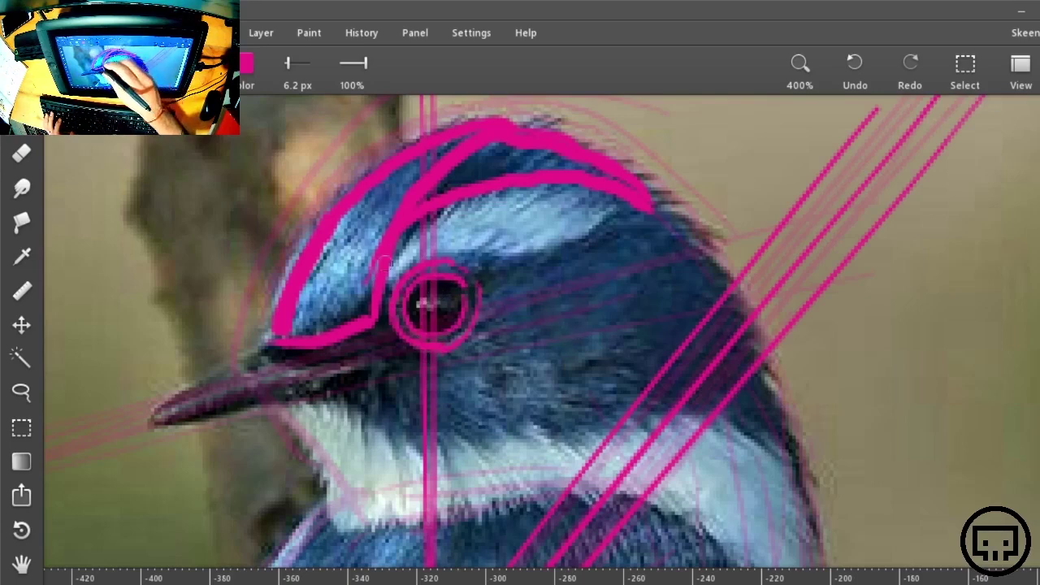
mouse_move(384, 261)
left_mouse_down()
mouse_move(413, 273)
mouse_move(520, 252)
mouse_move(613, 188)
left_mouse_up()
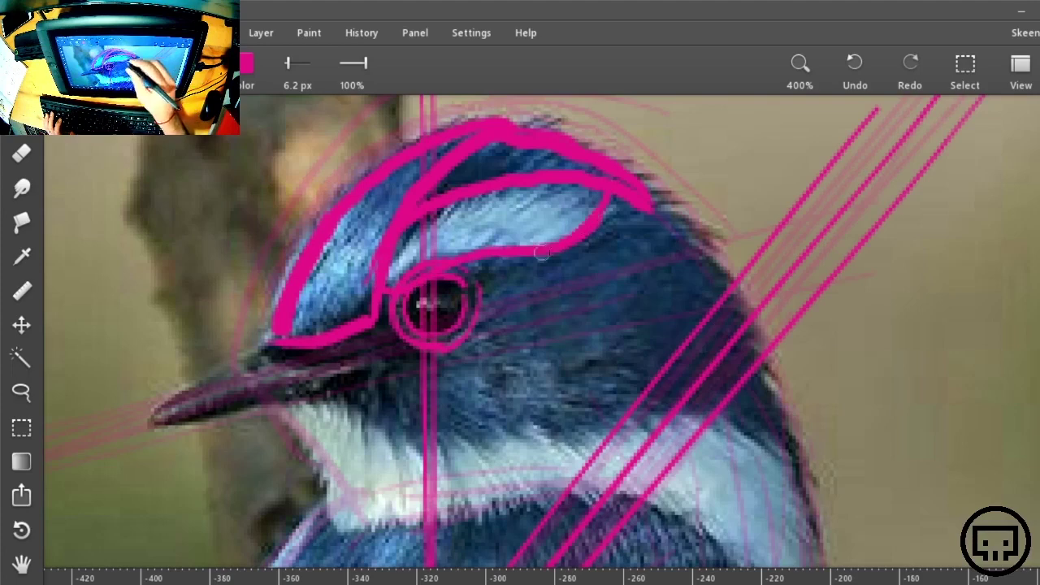
mouse_move(541, 254)
left_mouse_down()
mouse_move(383, 291)
mouse_move(444, 251)
mouse_move(547, 251)
left_mouse_up()
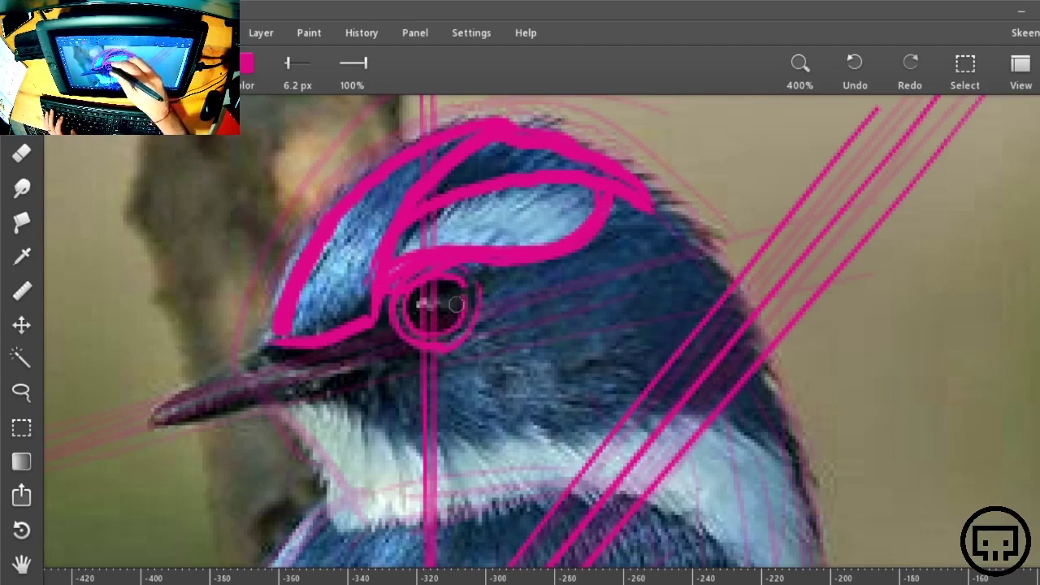
Trace the dark cheek patch's lower edge beneath the eye and its upper rear curve on the photo
mouse_move(361, 321)
left_mouse_down()
mouse_move(395, 366)
mouse_move(497, 384)
mouse_move(551, 351)
left_mouse_up()
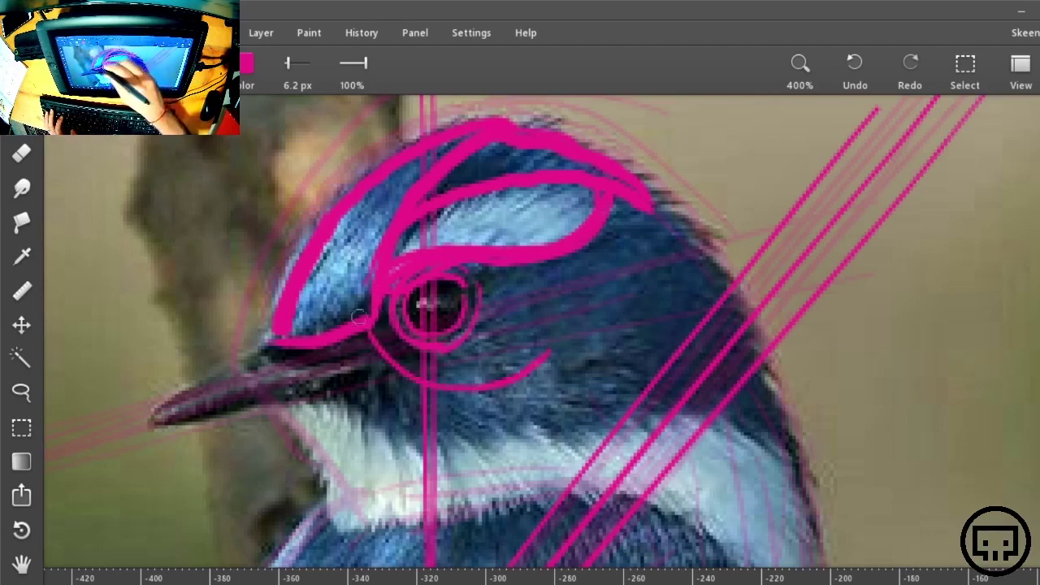
left_click_drag(607, 226, 671, 291)
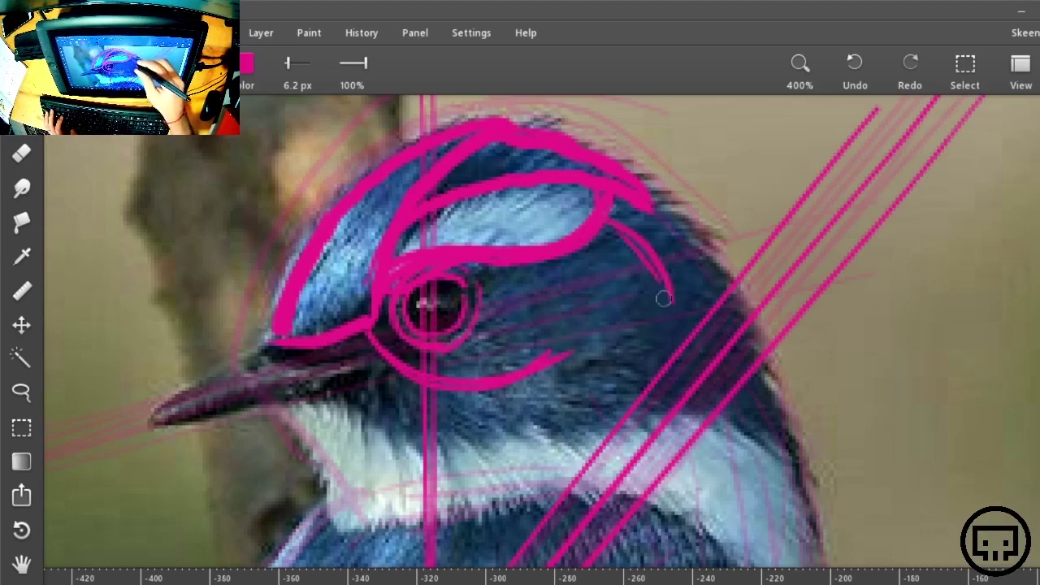
left_click_drag(545, 368, 615, 355)
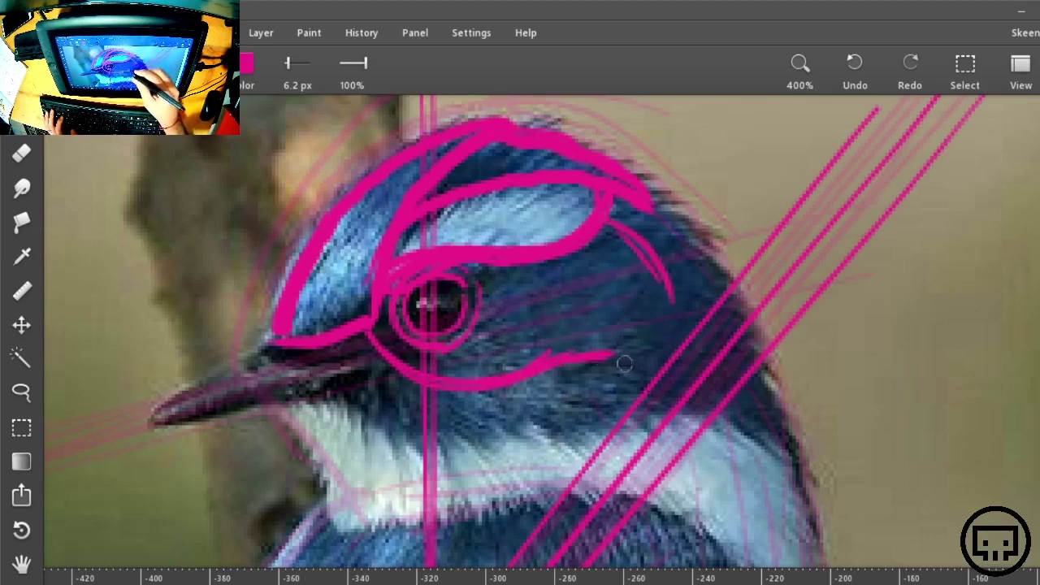
Close the cheek patch at its rear on the photo, add a circle inside it, and reinforce the crown outline
mouse_move(671, 291)
left_mouse_down()
mouse_move(644, 347)
mouse_move(610, 379)
mouse_move(561, 363)
left_mouse_up()
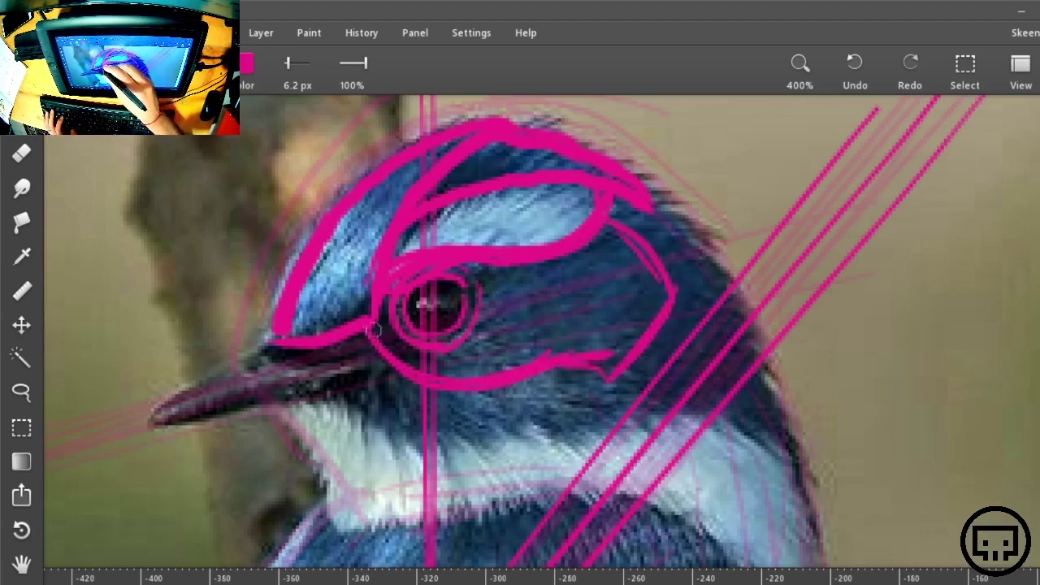
mouse_move(598, 247)
left_mouse_down()
mouse_move(624, 247)
mouse_move(596, 237)
left_mouse_up()
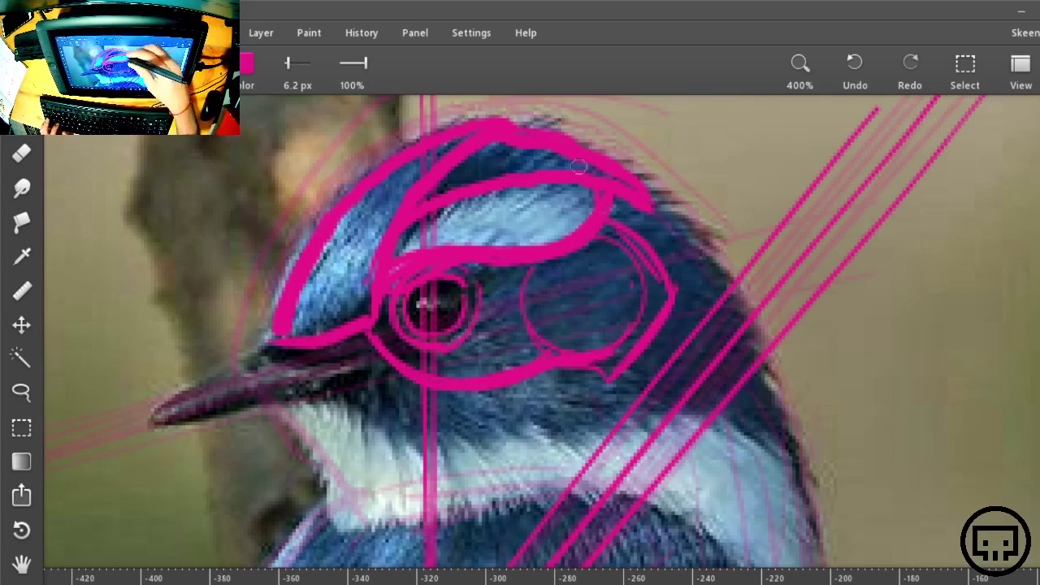
mouse_move(491, 119)
left_mouse_down()
mouse_move(608, 159)
mouse_move(673, 223)
left_mouse_up()
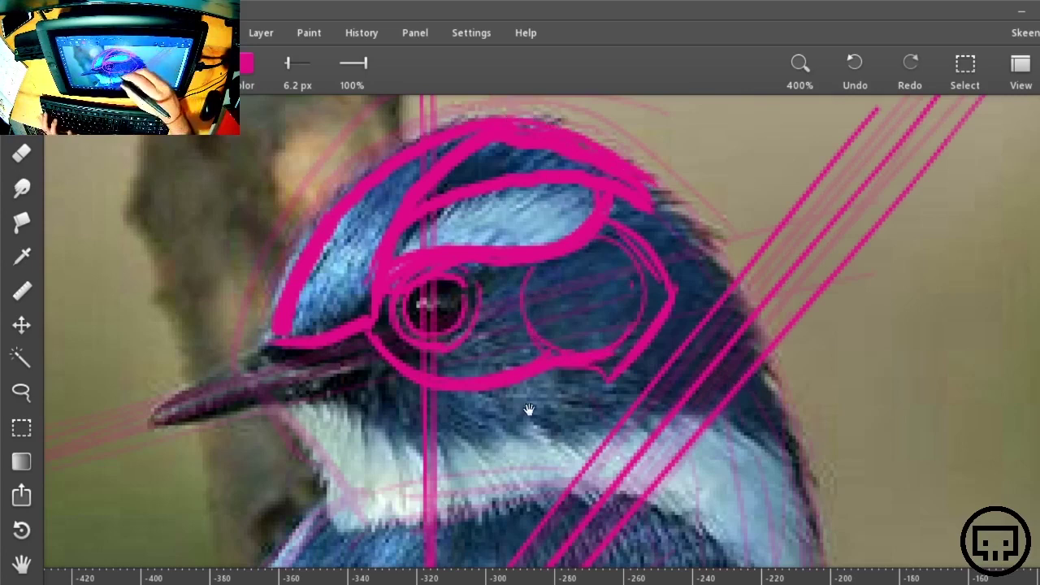
Try outlining the white throat, the jaw line, the nape and the white collar on the photo
left_click_drag(527, 410, 491, 350)
mouse_move(257, 341)
left_mouse_down()
mouse_move(372, 394)
mouse_move(413, 476)
left_mouse_up()
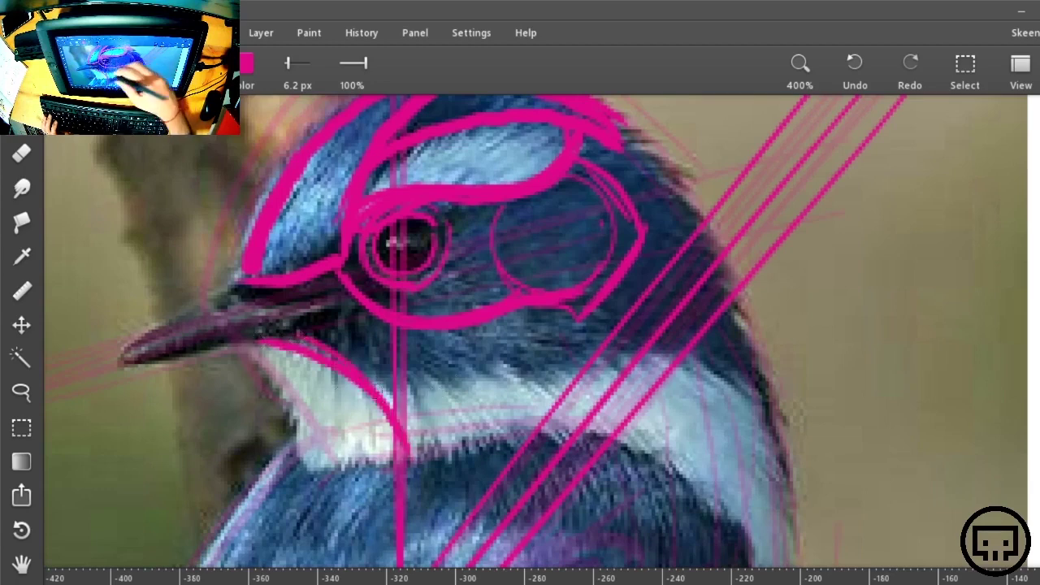
mouse_move(236, 356)
left_mouse_down()
mouse_move(268, 382)
mouse_move(297, 468)
mouse_move(411, 460)
left_mouse_up()
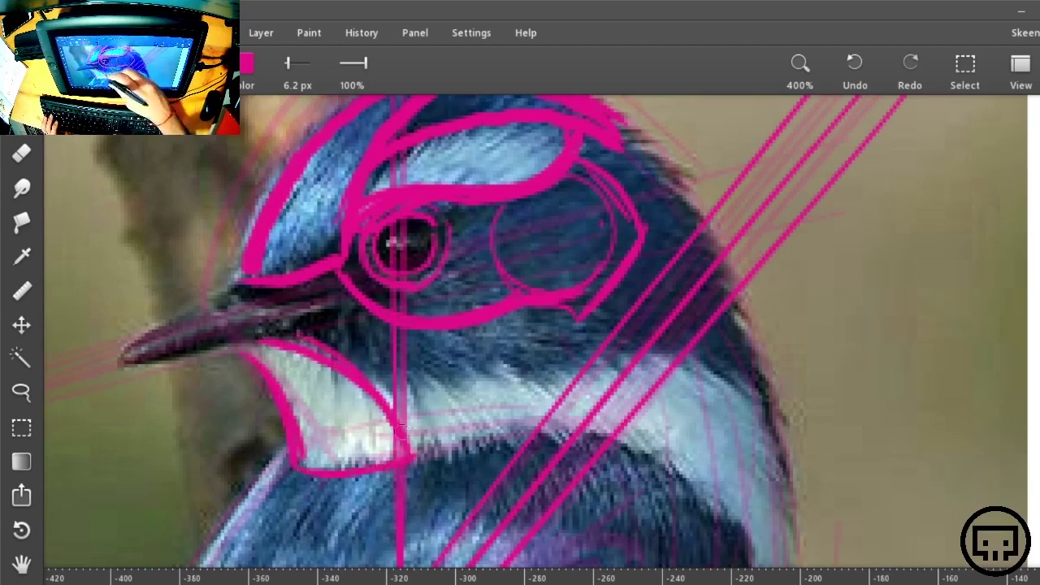
left_click_drag(294, 320, 600, 319)
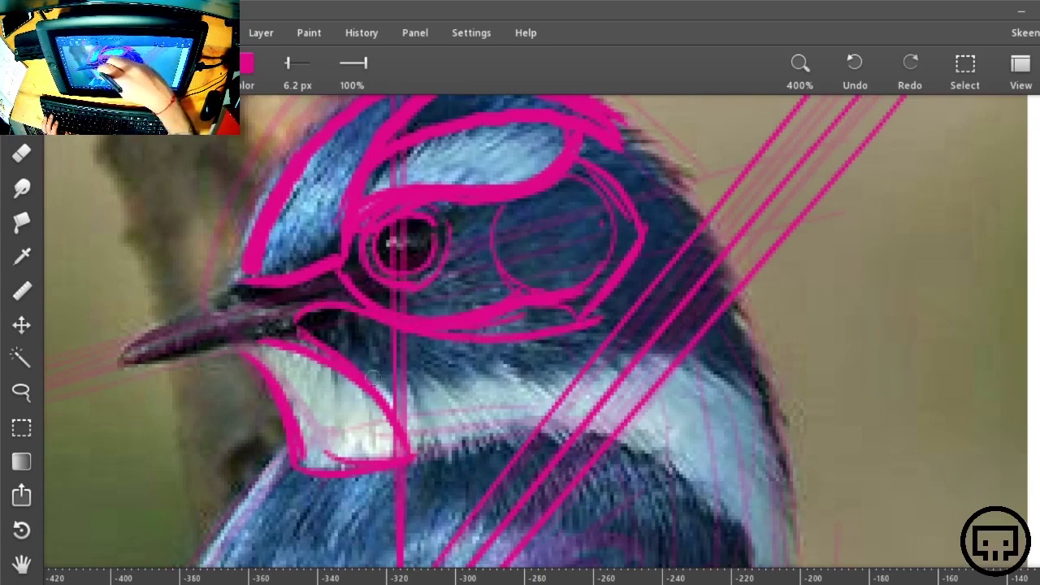
left_click_drag(376, 380, 540, 354)
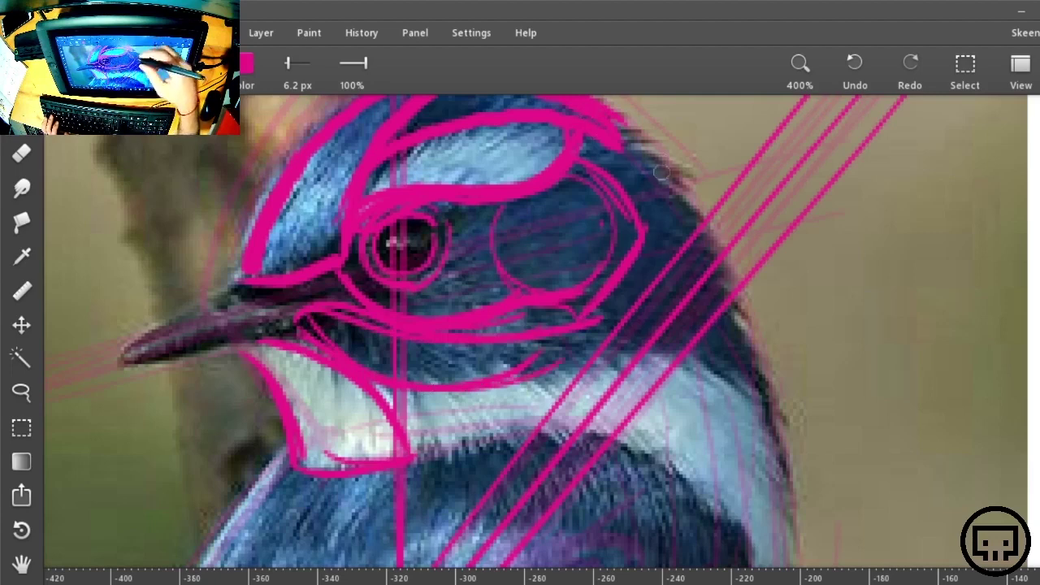
mouse_move(597, 116)
left_mouse_down()
mouse_move(651, 166)
mouse_move(772, 429)
left_mouse_up()
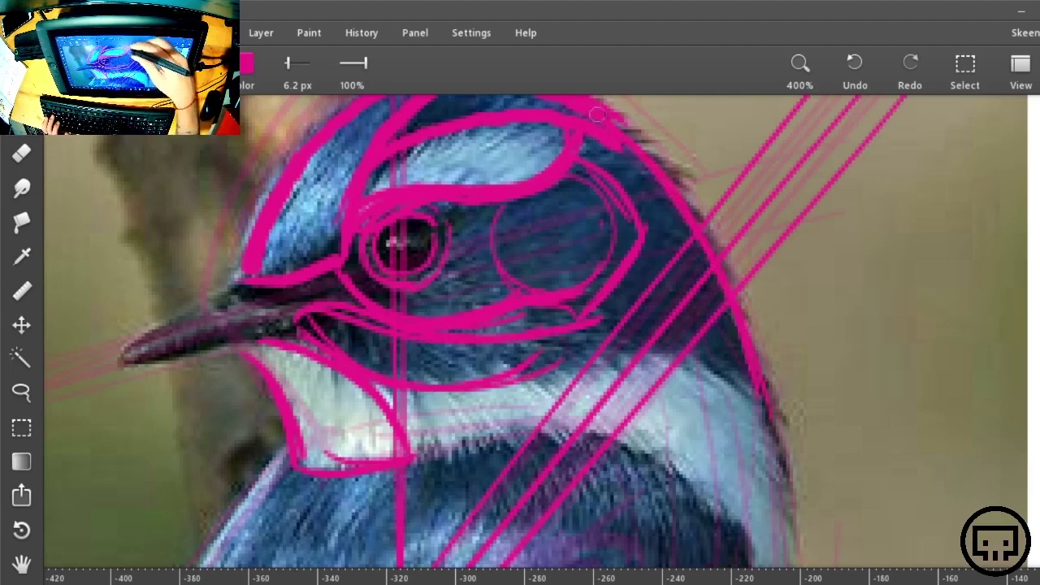
mouse_move(371, 379)
left_mouse_down()
mouse_move(624, 377)
mouse_move(744, 426)
left_mouse_up()
left_click_drag(788, 478, 620, 368)
mouse_move(411, 454)
left_mouse_down()
mouse_move(520, 439)
mouse_move(740, 526)
left_mouse_up()
Undo the collar, nape, jaw, throat, cheek circle and cheek closing strokes on the photo
key("ctrl+z")
key("ctrl+z")
key("ctrl+z")
key("ctrl+z")
key("ctrl+z")
key("ctrl+z")
key("ctrl+z")
key("ctrl+z")
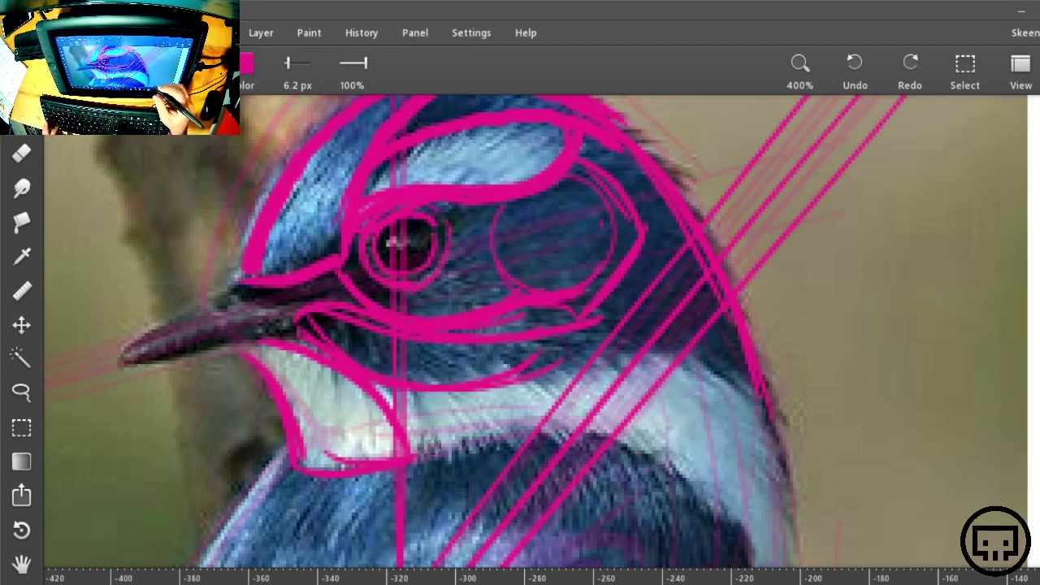
key("ctrl+z")
key("ctrl+z")
key("ctrl+z")
key("ctrl+z")
key("ctrl+z")
key("ctrl+z")
key("ctrl+z")
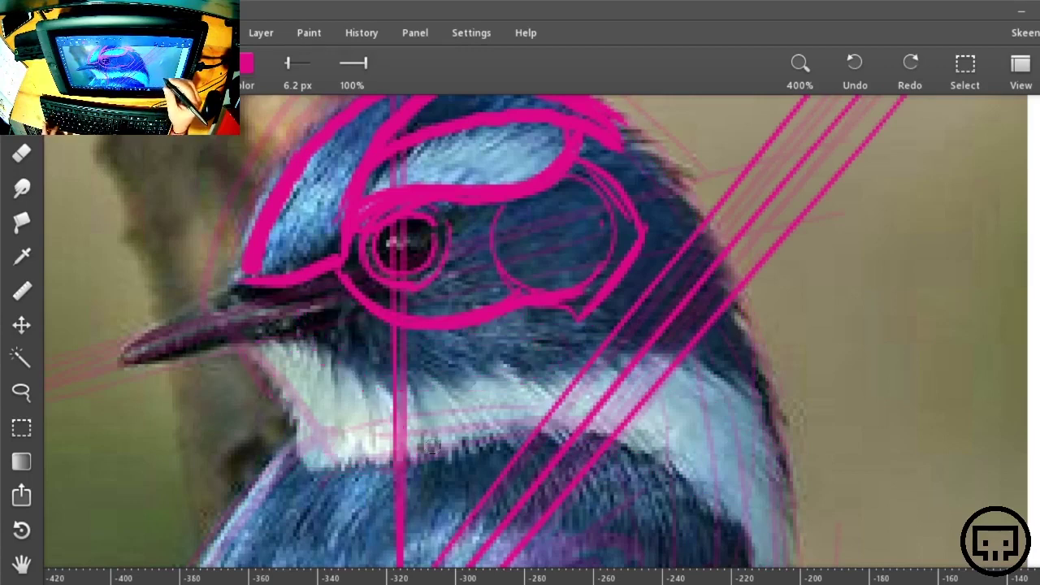
key("ctrl+z")
key("ctrl+z")
key("ctrl+z")
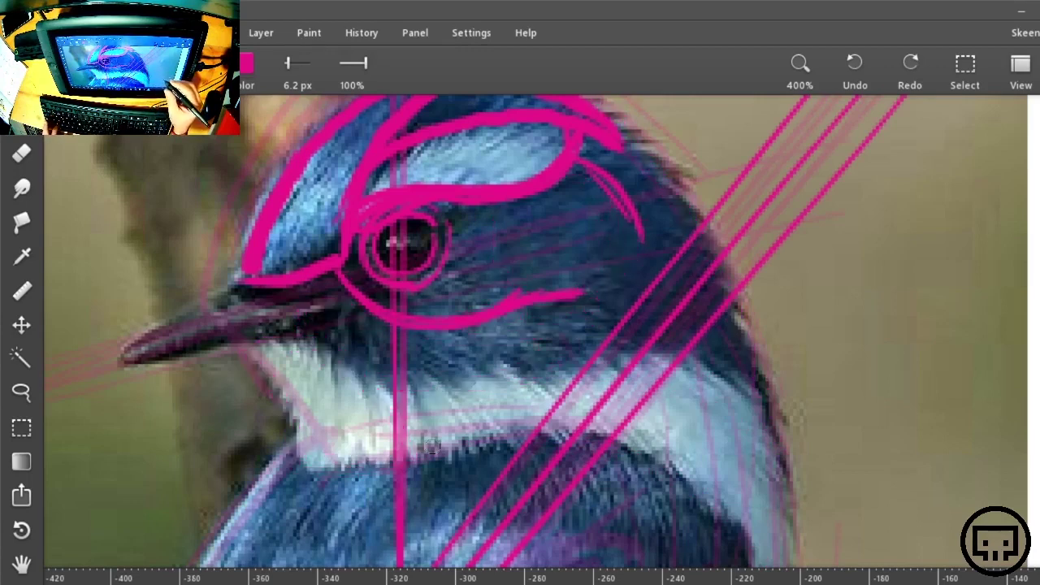
Draw the eyebrow patch's lower edge on the sketched bird, from above the eye up to the rear of the crown band
left_click_drag(894, 339, 804, 344)
key("ctrl+minus")
key("ctrl+minus")
left_click_drag(892, 377, 739, 401)
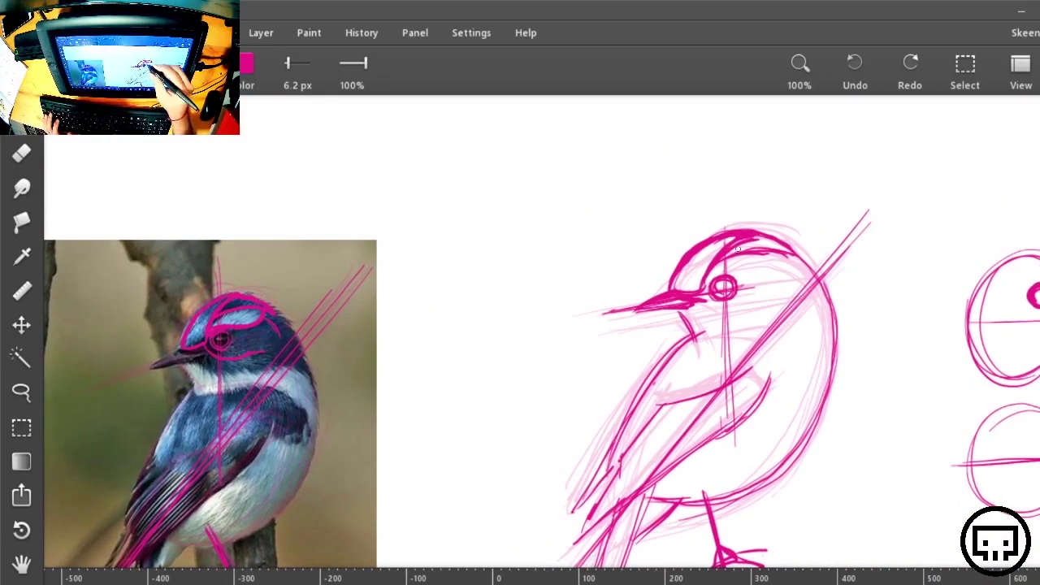
mouse_move(704, 288)
left_mouse_down()
mouse_move(712, 277)
mouse_move(761, 279)
left_mouse_up()
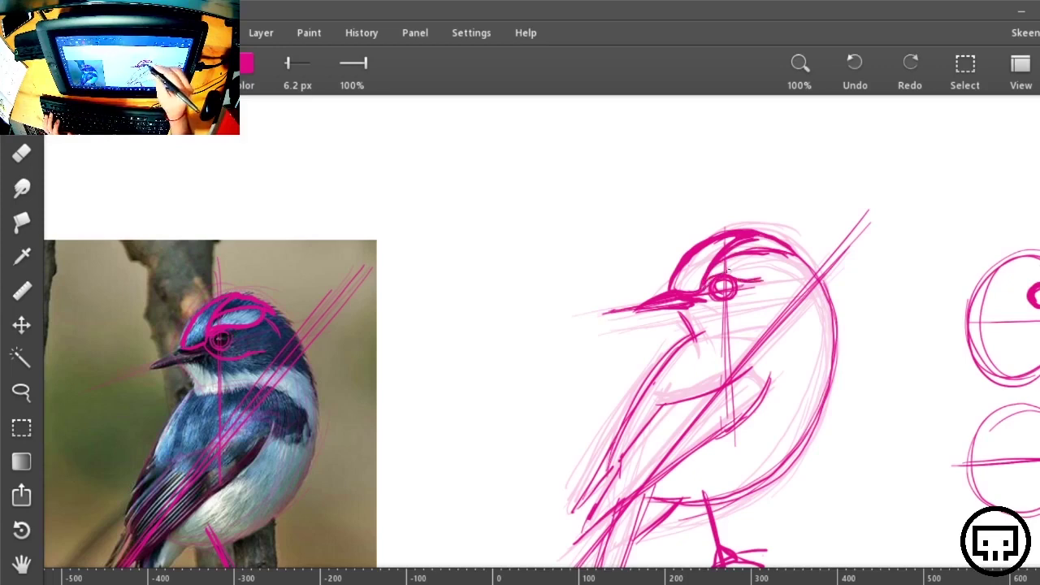
mouse_move(758, 281)
left_mouse_down()
mouse_move(779, 257)
mouse_move(767, 267)
mouse_move(798, 255)
left_mouse_up()
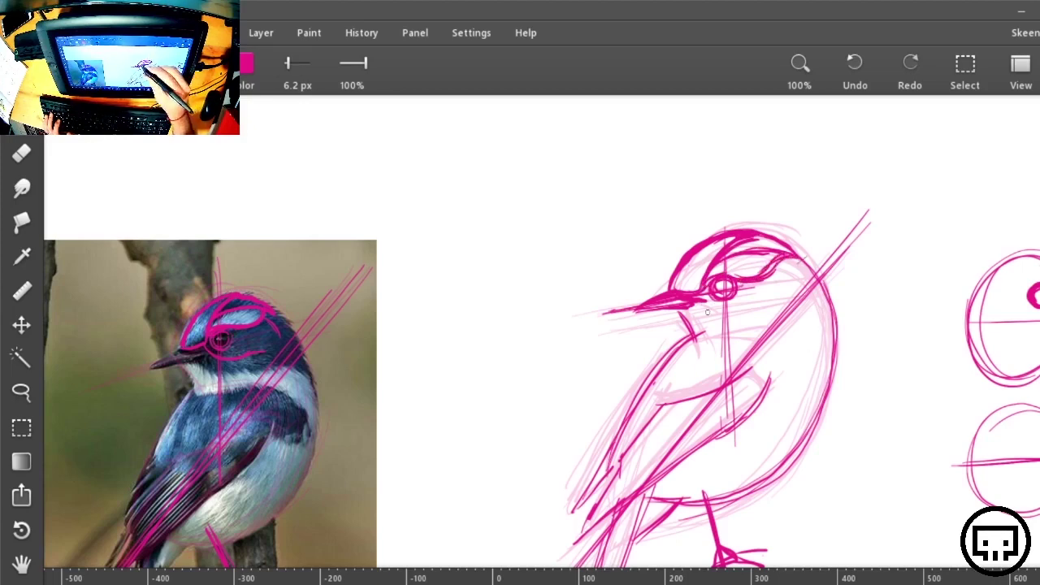
Outline the cheek patch around and behind the sketched eye, and add the throat's rear edge below the beak
mouse_move(704, 309)
left_mouse_down()
mouse_move(740, 322)
mouse_move(769, 311)
mouse_move(803, 263)
mouse_move(785, 297)
left_mouse_up()
mouse_move(798, 260)
left_mouse_down()
mouse_move(776, 315)
mouse_move(791, 315)
left_mouse_up()
left_click_drag(784, 260, 801, 297)
left_click_drag(736, 320, 801, 310)
left_click_drag(713, 304, 803, 308)
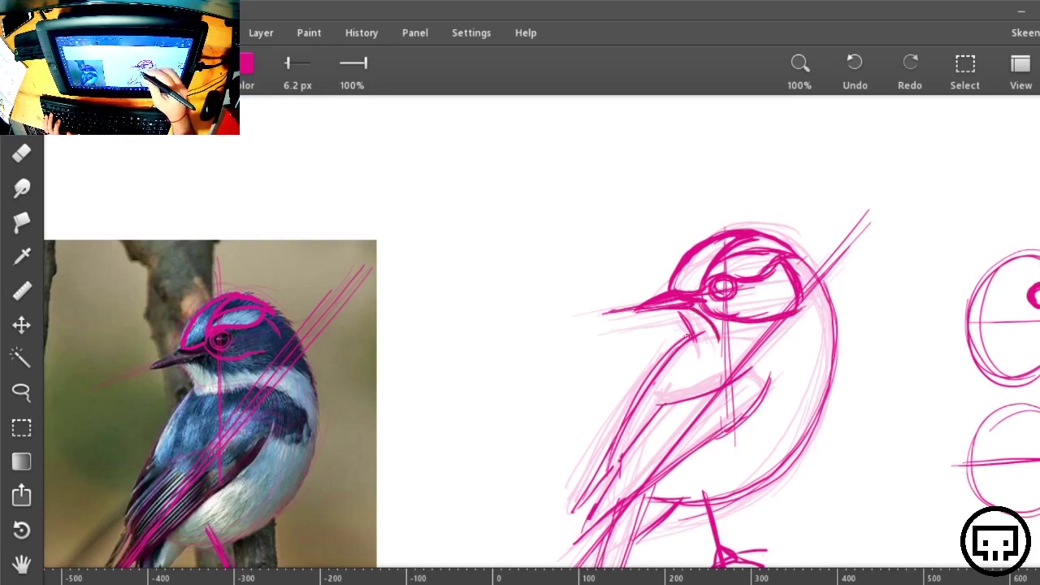
Draw the white collar's lower edge from the throat across to the back on the sketch, and trace it on the photo
mouse_move(684, 338)
left_mouse_down()
mouse_move(767, 339)
mouse_move(811, 382)
left_mouse_up()
mouse_move(196, 394)
left_mouse_down()
mouse_move(264, 390)
mouse_move(302, 410)
mouse_move(321, 456)
left_mouse_up()
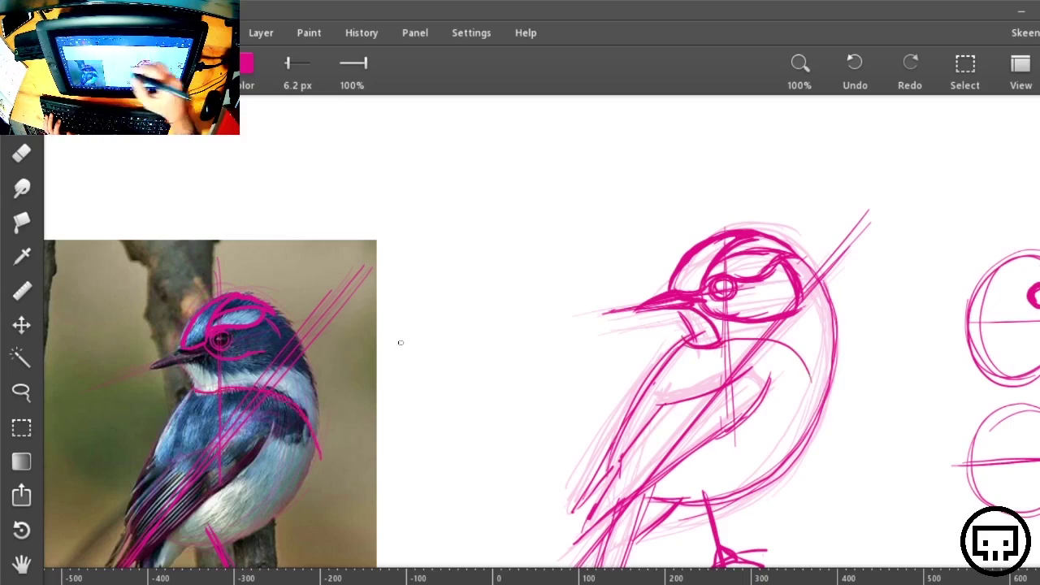
mouse_move(687, 345)
left_mouse_down()
mouse_move(787, 348)
mouse_move(823, 387)
left_mouse_up()
mouse_move(786, 349)
left_mouse_down()
mouse_move(824, 402)
mouse_move(699, 341)
left_mouse_up()
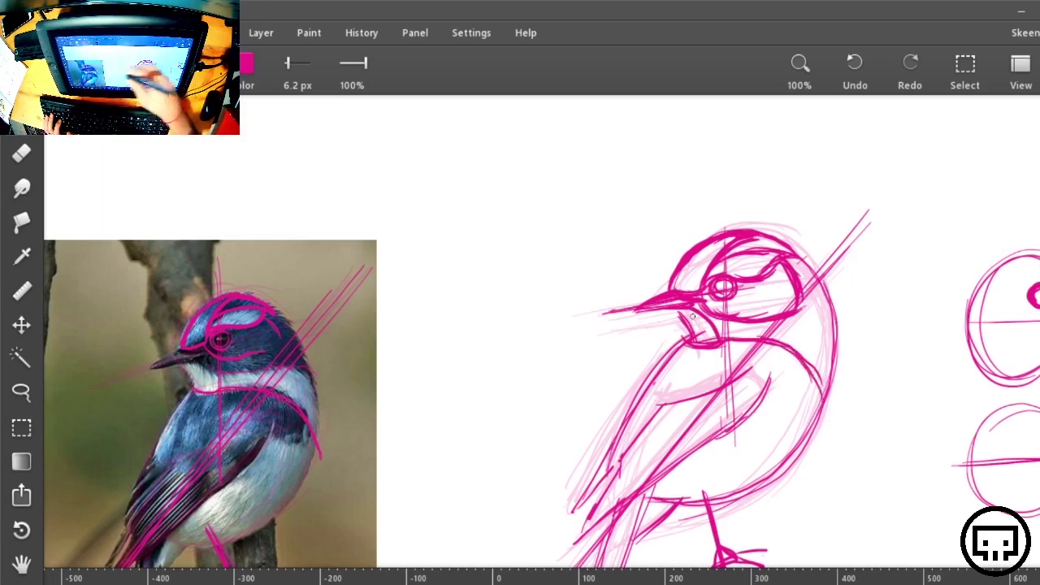
Draw the collar's upper edge from the cheek patch to the back outline on the sketch, and darken its lower edge
mouse_move(780, 317)
left_mouse_down()
mouse_move(809, 324)
mouse_move(844, 362)
left_mouse_up()
left_click_drag(816, 330, 842, 371)
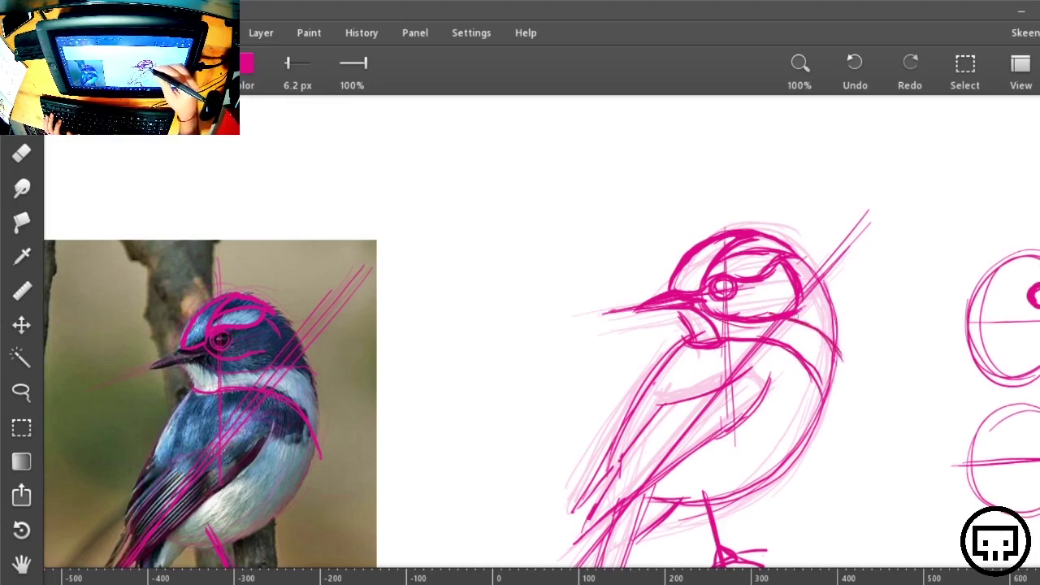
left_click_drag(790, 314, 839, 363)
mouse_move(743, 345)
left_mouse_down()
mouse_move(813, 377)
mouse_move(821, 402)
left_mouse_up()
Darken the throat's front edge on the sketch, and trace the blue shoulder patch below the collar on the photo
mouse_move(785, 353)
left_mouse_down()
mouse_move(816, 421)
mouse_move(727, 345)
mouse_move(815, 406)
mouse_move(909, 293)
left_mouse_up()
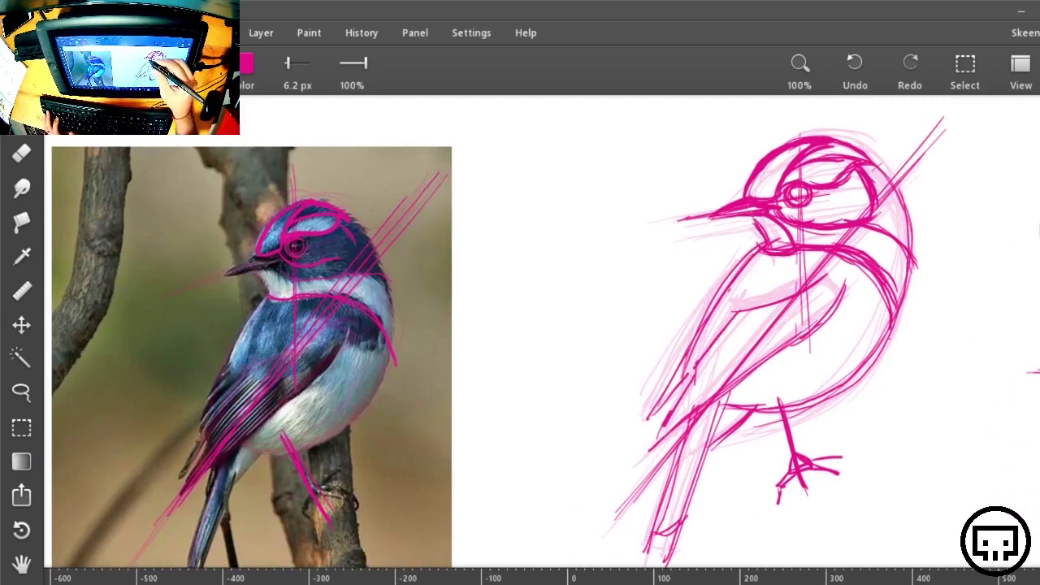
left_click_drag(751, 213, 766, 247)
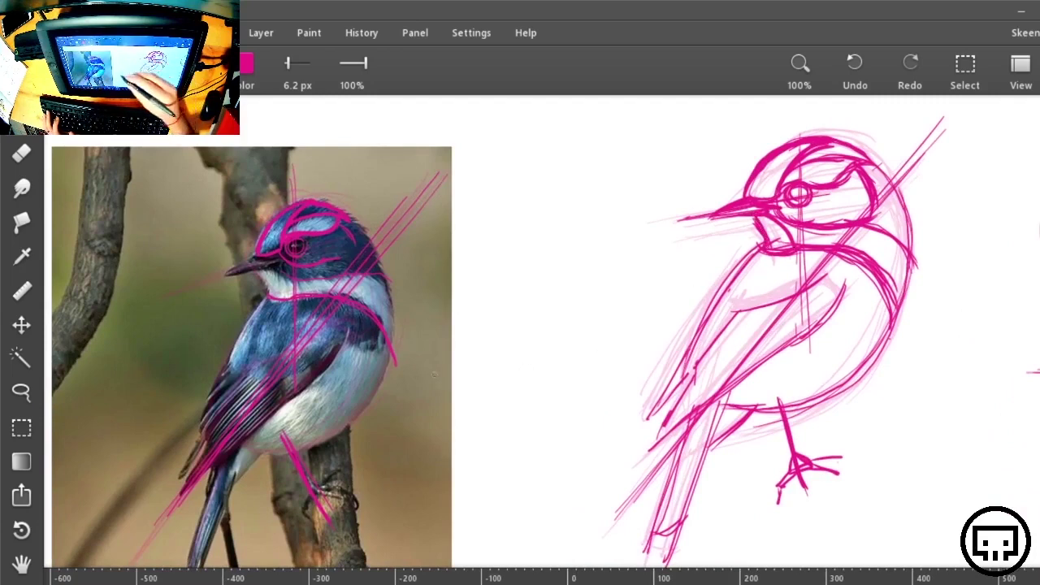
left_click_drag(230, 365, 272, 294)
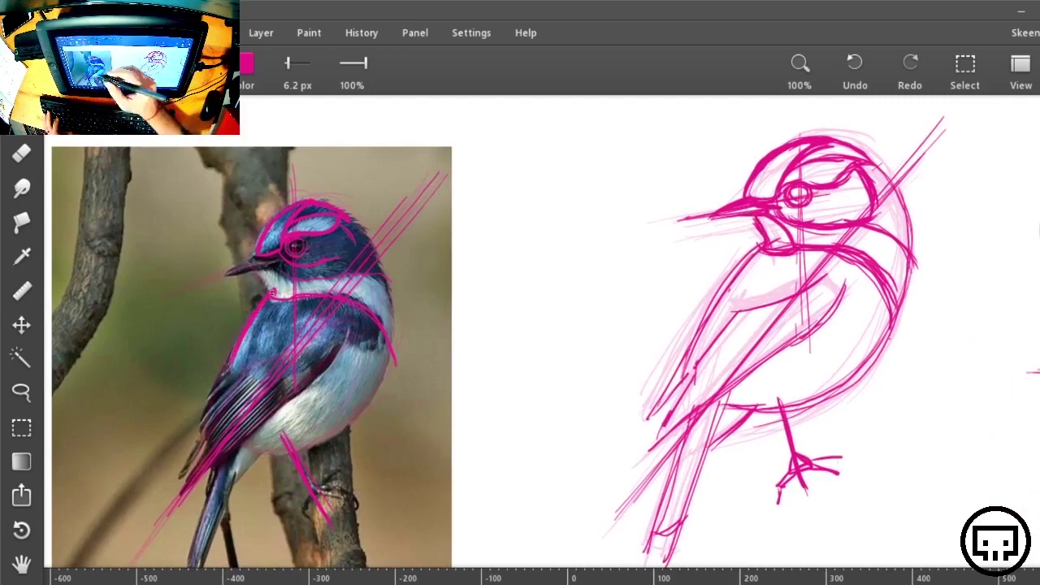
left_click_drag(231, 367, 381, 331)
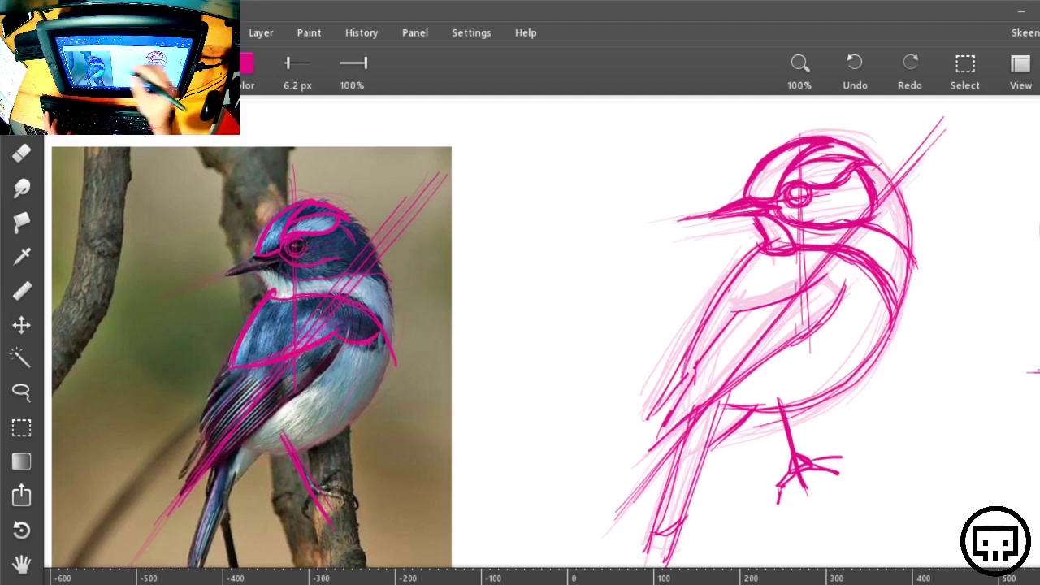
Draw the blue shoulder patch's lower edge across the sketched body, and add the short curved edge of the chest-side patch
mouse_move(767, 244)
left_mouse_down()
mouse_move(707, 317)
mouse_move(819, 270)
left_mouse_up()
left_click_drag(711, 320, 832, 284)
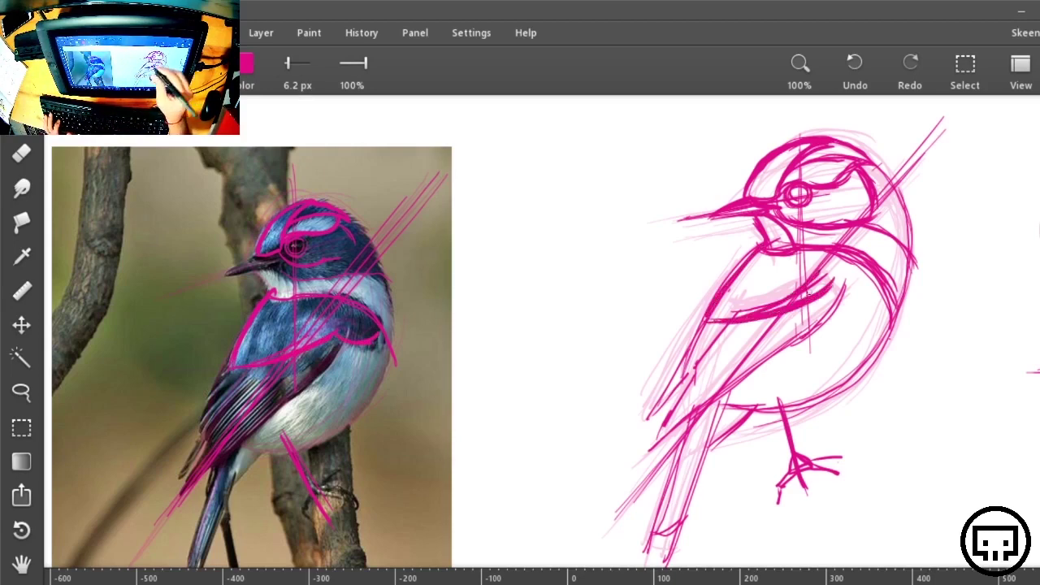
mouse_move(835, 283)
left_mouse_down()
mouse_move(889, 299)
mouse_move(870, 297)
left_mouse_up()
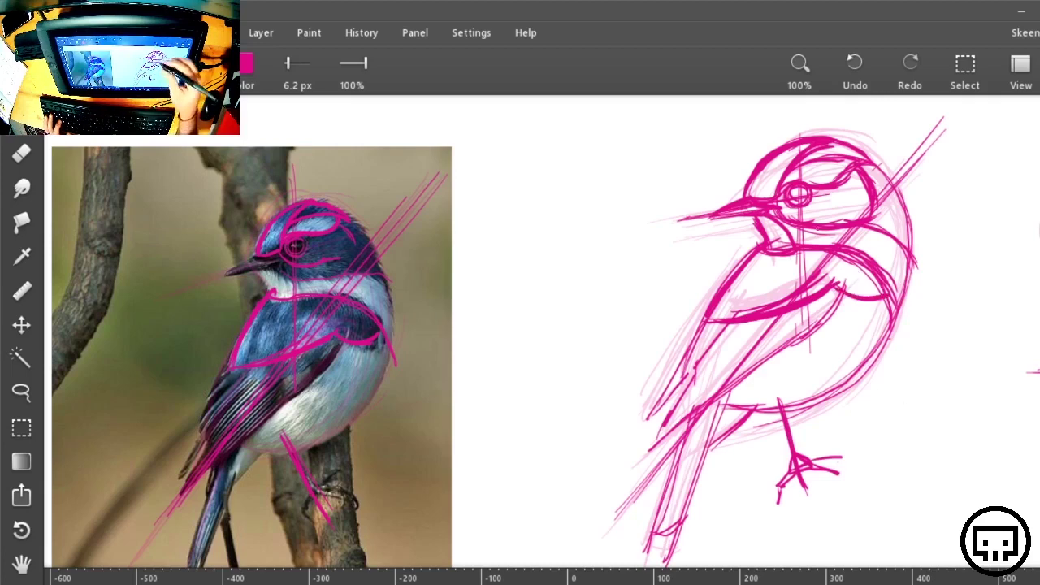
Clean up the collar's lower edge on the sketch by erasing stray strokes and redrawing it, and mark the collar area with a zigzag
mouse_move(770, 231)
left_mouse_down()
mouse_move(871, 273)
mouse_move(893, 350)
mouse_move(829, 256)
mouse_move(886, 346)
left_mouse_up()
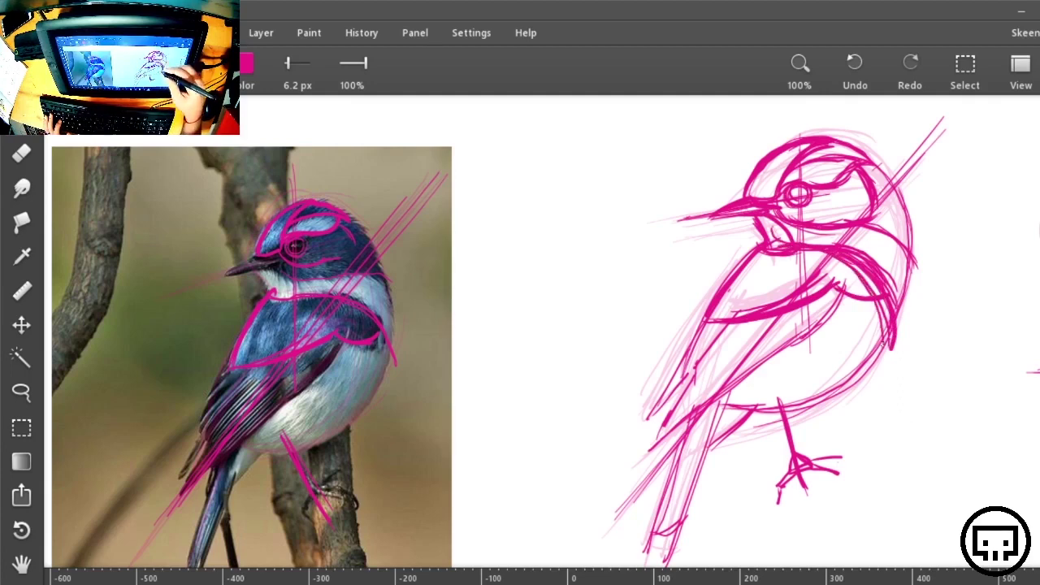
key("e")
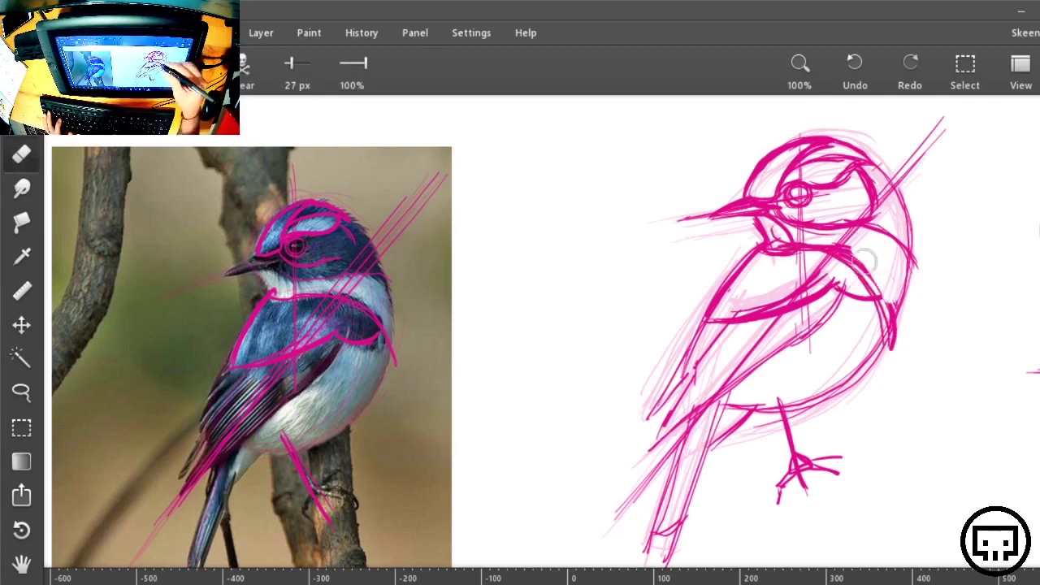
key("e")
left_click_drag(908, 255, 890, 325)
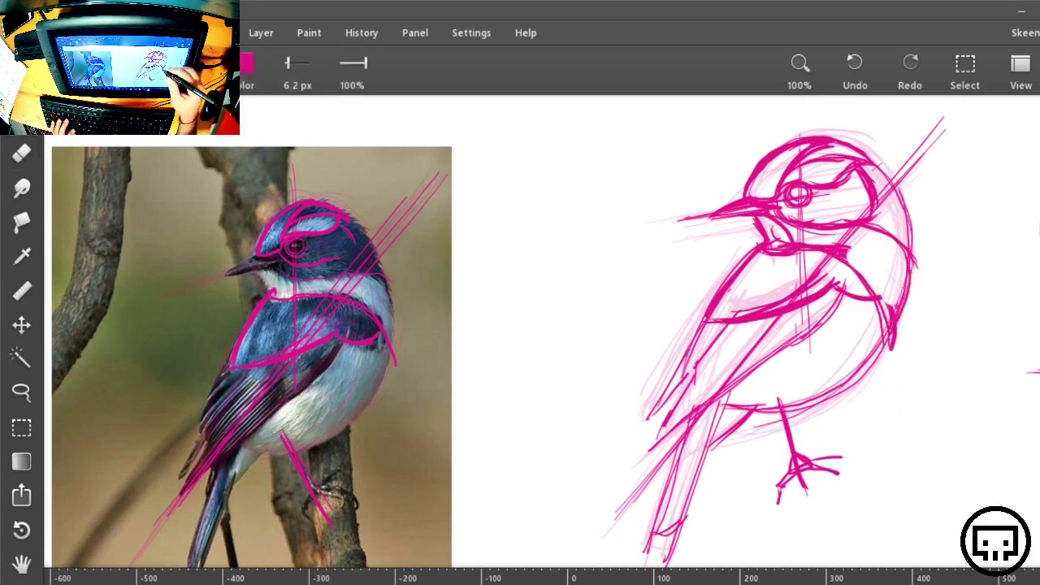
left_click_drag(866, 277, 889, 327)
left_click_drag(824, 254, 883, 317)
mouse_move(847, 255)
left_mouse_down()
mouse_move(887, 303)
mouse_move(899, 258)
mouse_move(851, 230)
left_mouse_up()
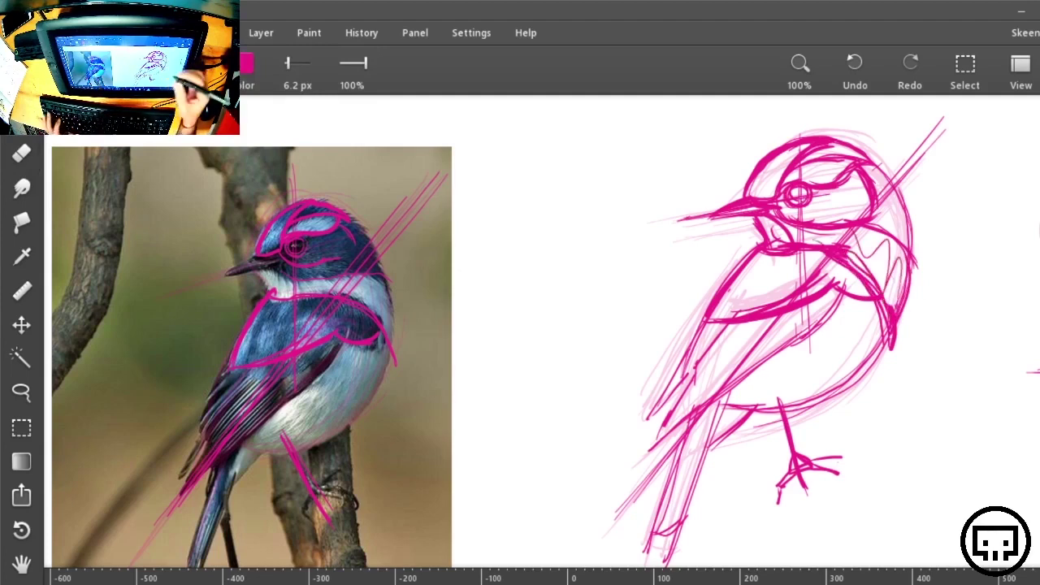
Erase the shoulder patch tracing and the guide lines over the wing on the photo
left_click_drag(846, 376, 898, 302)
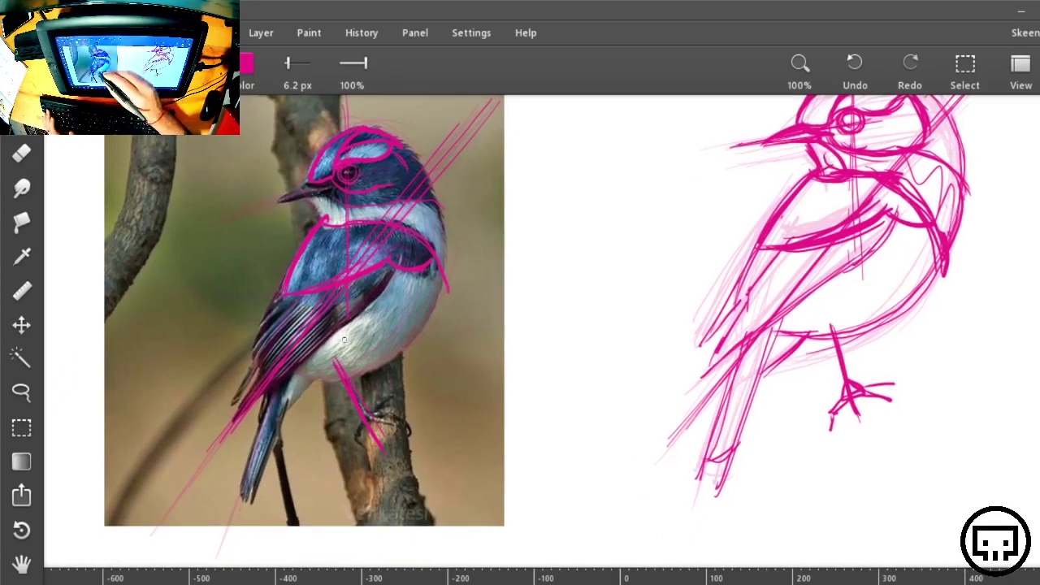
key("e")
left_click_drag(383, 275, 245, 408)
left_click_drag(382, 232, 226, 434)
mouse_move(284, 314)
left_mouse_down()
mouse_move(322, 259)
mouse_move(406, 226)
mouse_move(431, 286)
left_mouse_up()
key("b")
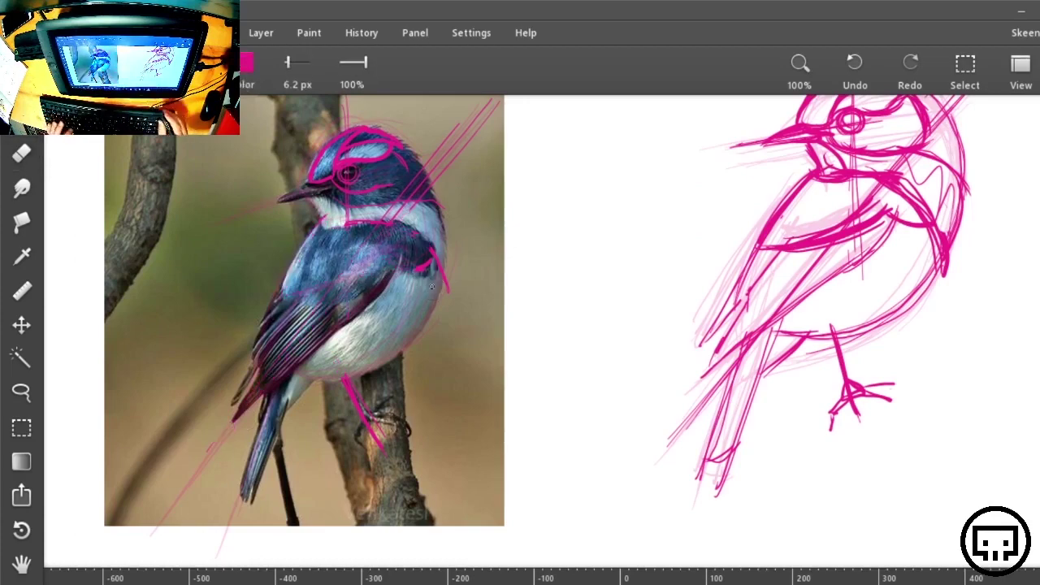
Trace the two overlapping bands of long flight feathers down to the wing tip on the photo
key("ctrl+plus")
left_click_drag(299, 369, 628, 303)
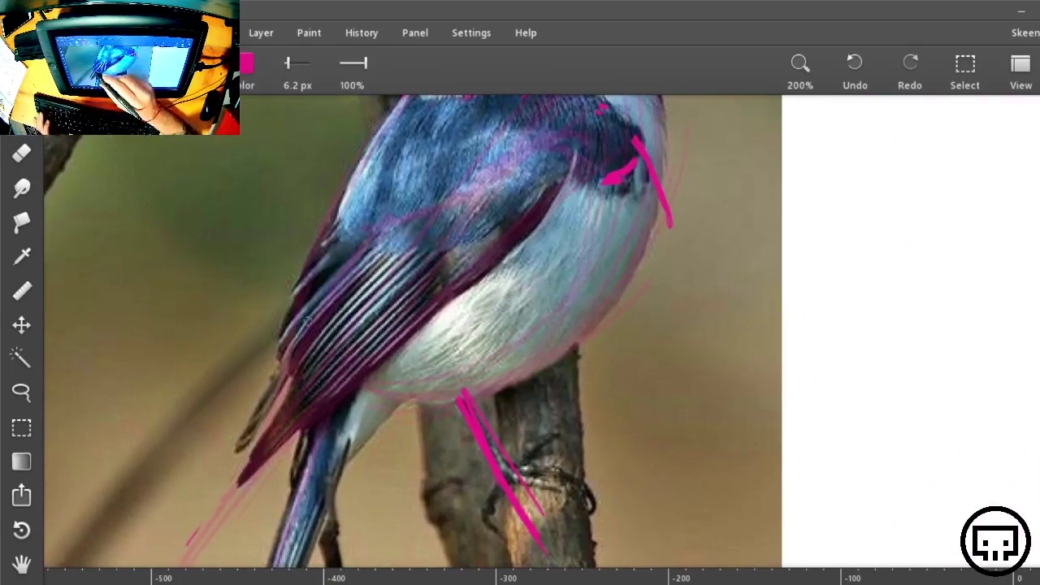
left_click_drag(281, 345, 378, 244)
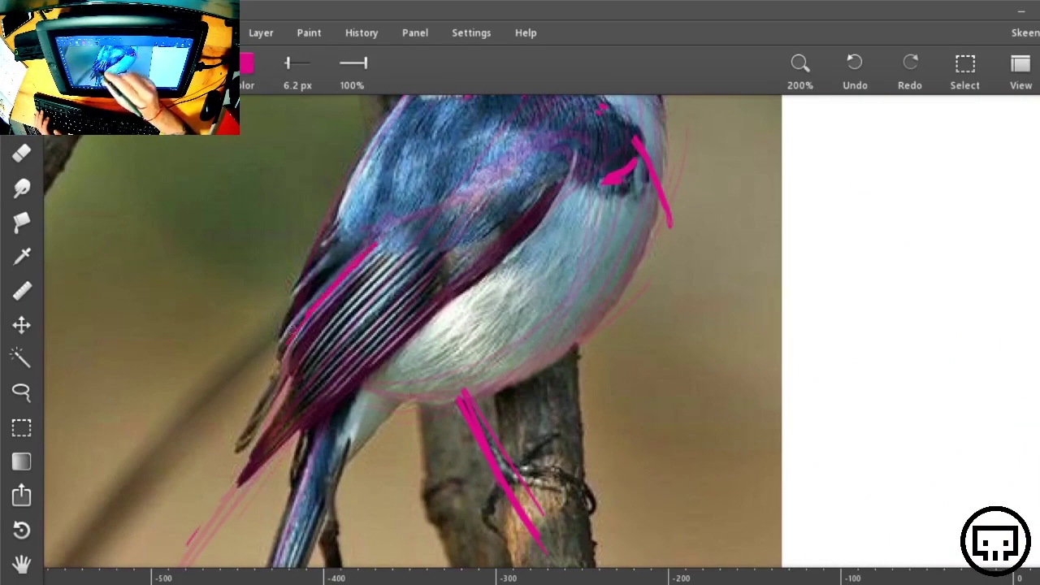
left_click_drag(282, 348, 293, 389)
mouse_move(431, 265)
left_mouse_down()
mouse_move(294, 386)
mouse_move(242, 475)
left_mouse_up()
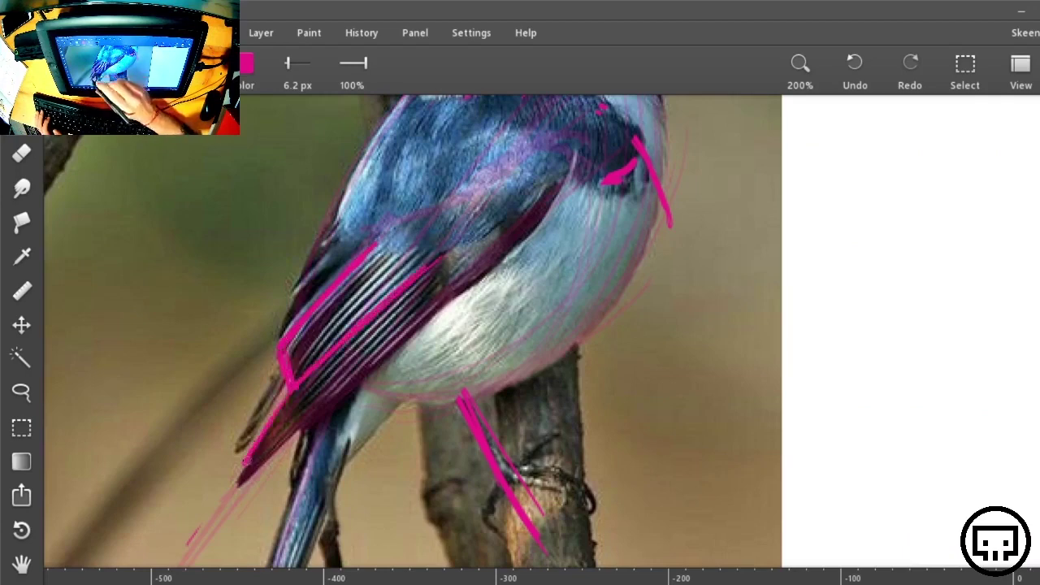
left_click_drag(424, 321, 245, 484)
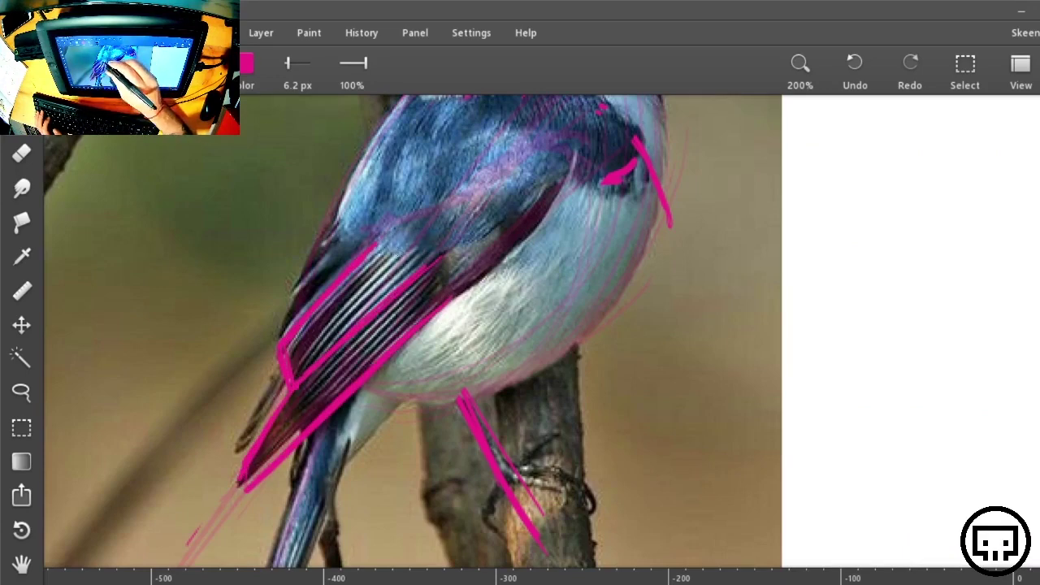
Trace the leaf-shaped covert patch between the blue shoulder and the flight feathers on the photo's wing
mouse_move(396, 250)
left_mouse_down()
mouse_move(447, 253)
mouse_move(535, 190)
left_mouse_up()
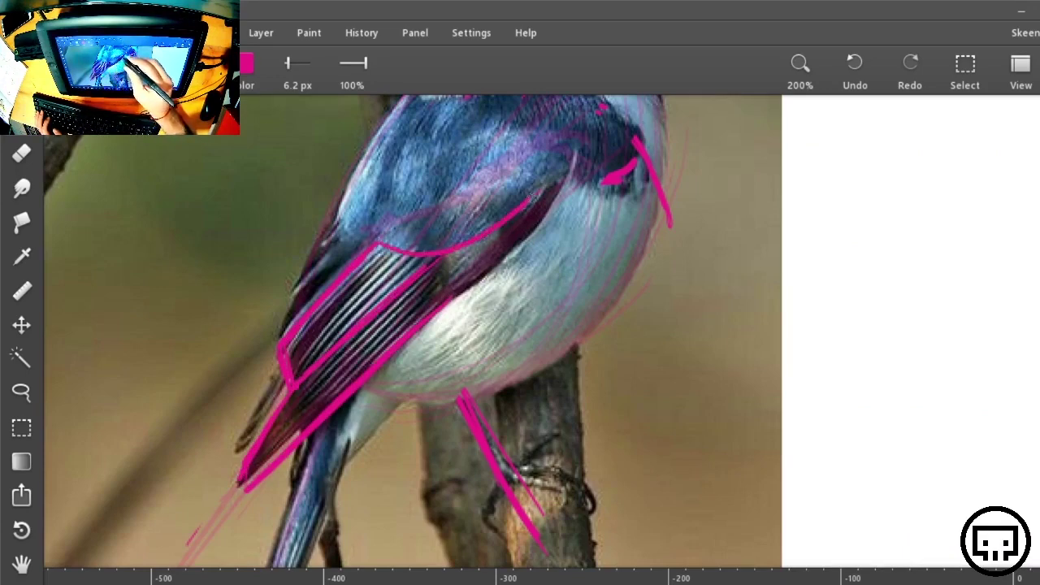
left_click_drag(379, 241, 402, 218)
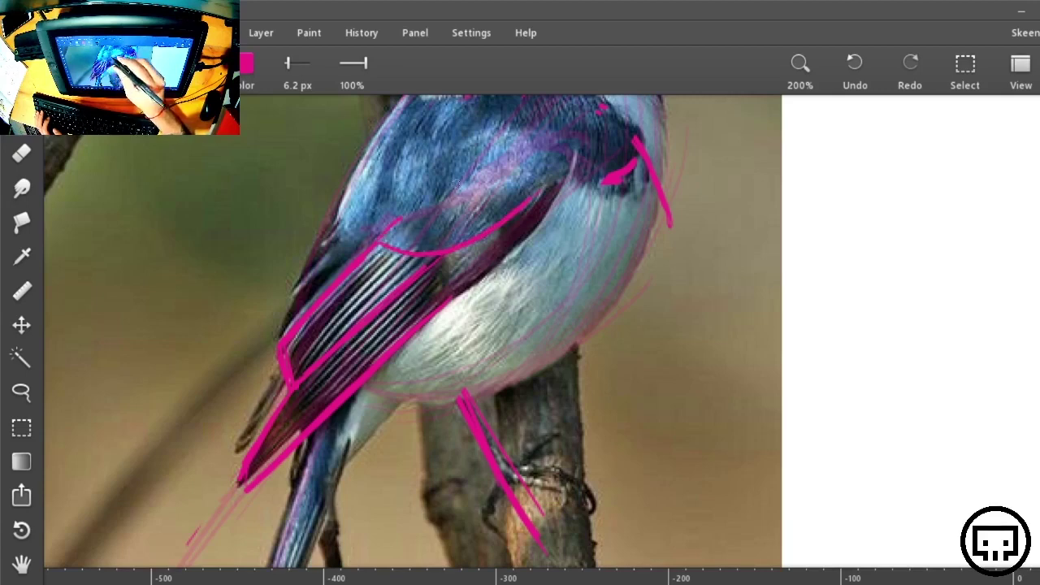
left_click_drag(509, 143, 530, 145)
left_click_drag(445, 177, 538, 146)
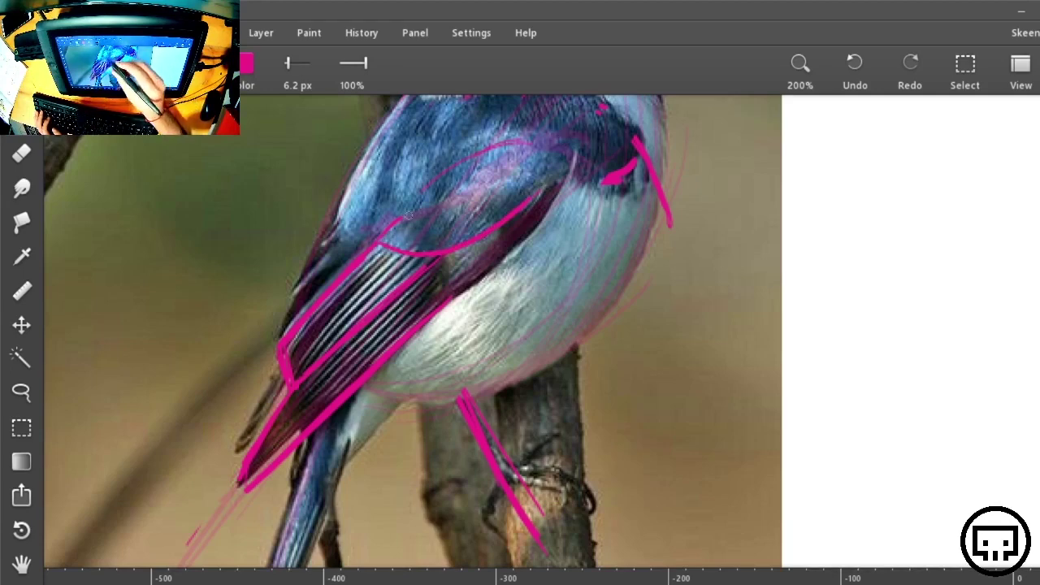
left_click_drag(451, 208, 538, 164)
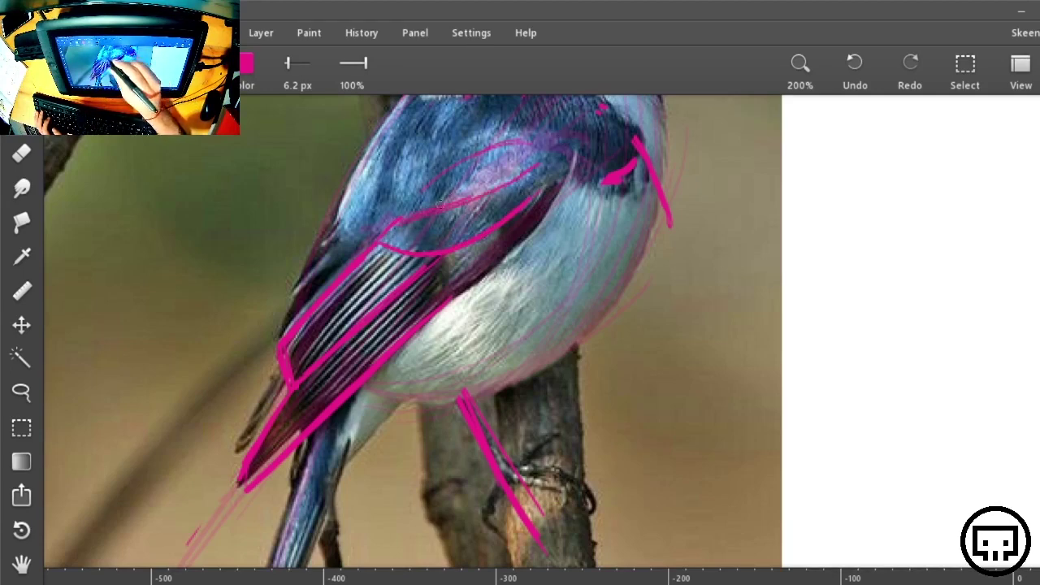
left_click_drag(439, 205, 561, 145)
left_click_drag(399, 222, 572, 151)
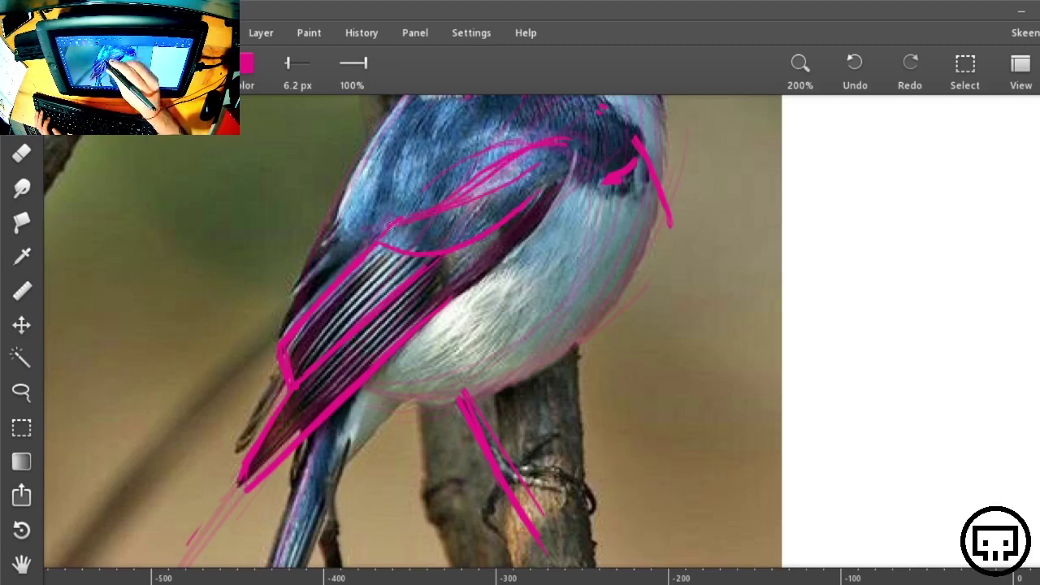
mouse_move(390, 228)
left_mouse_down()
mouse_move(561, 149)
mouse_move(512, 208)
left_mouse_up()
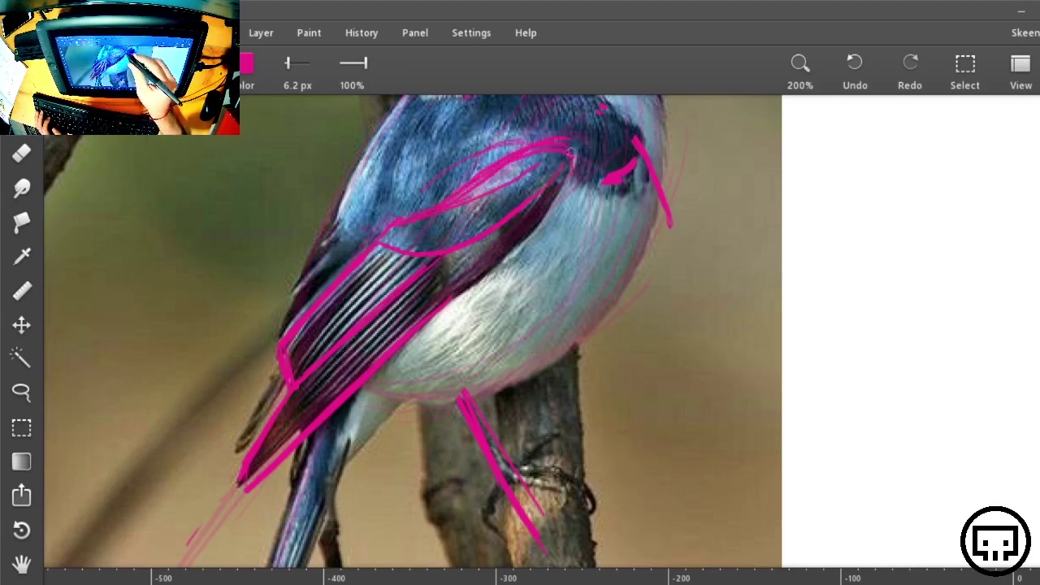
mouse_move(571, 152)
left_mouse_down()
mouse_move(420, 255)
mouse_move(378, 243)
left_mouse_up()
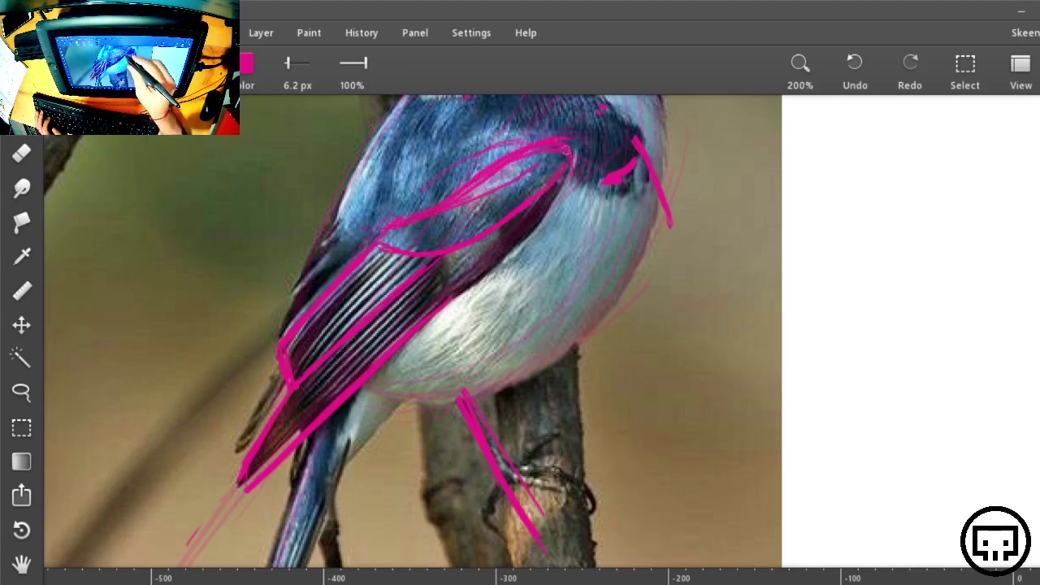
mouse_move(567, 150)
left_mouse_down()
mouse_move(517, 195)
mouse_move(398, 221)
left_mouse_up()
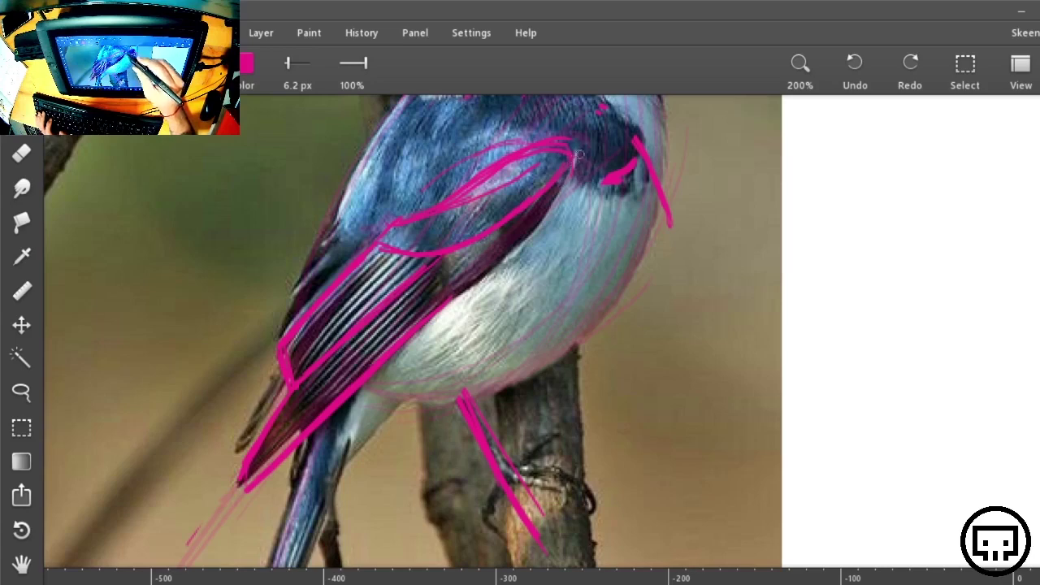
Trace the dark feathers along the wing's front edge on the photo, dividing them with two short curved lines
left_click_drag(571, 164, 490, 283)
left_click_drag(561, 193, 489, 284)
left_click_drag(542, 205, 489, 284)
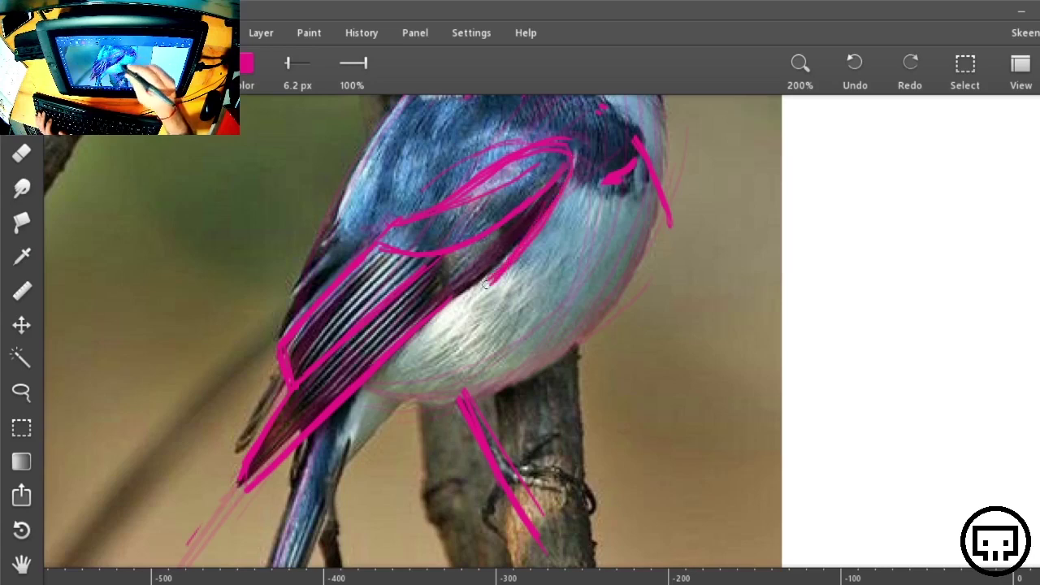
left_click_drag(499, 229, 486, 283)
left_click_drag(576, 159, 562, 196)
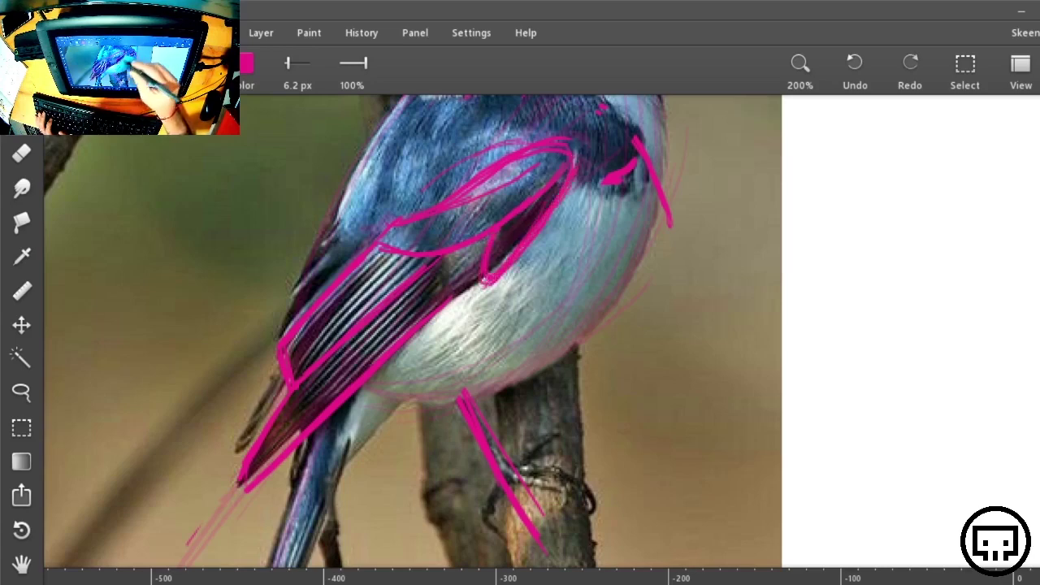
left_click_drag(486, 280, 449, 314)
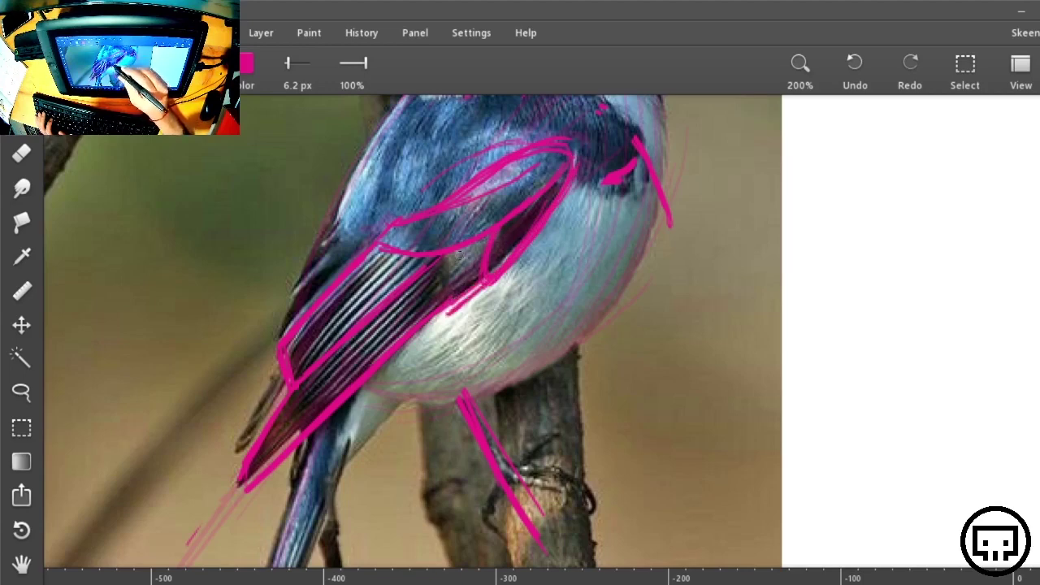
mouse_move(465, 252)
left_mouse_down()
mouse_move(444, 299)
mouse_move(457, 273)
mouse_move(455, 309)
left_mouse_up()
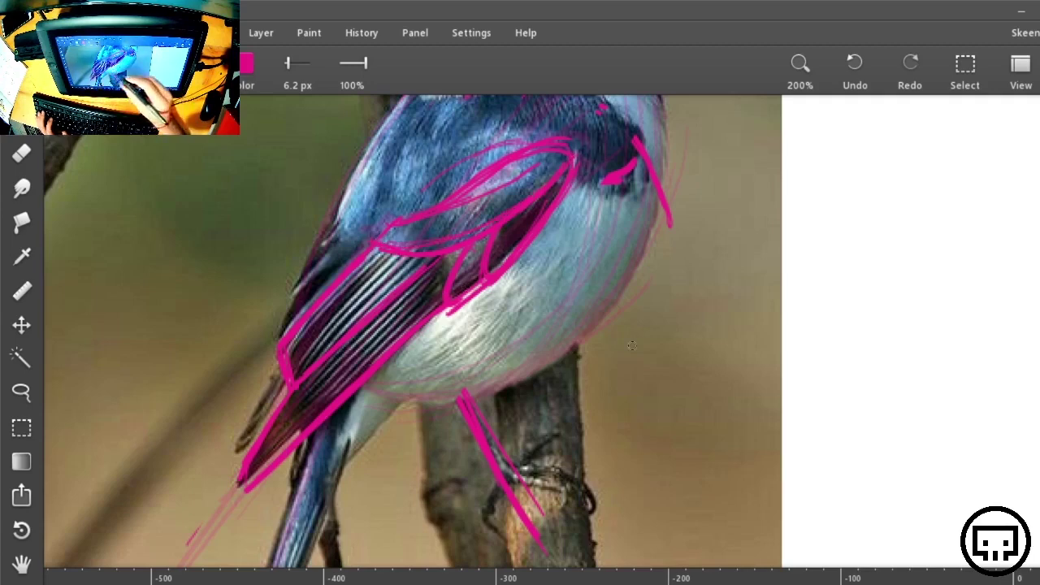
mouse_move(388, 248)
left_mouse_down()
mouse_move(278, 376)
mouse_move(320, 338)
mouse_move(290, 386)
left_mouse_up()
left_click_drag(414, 289, 244, 459)
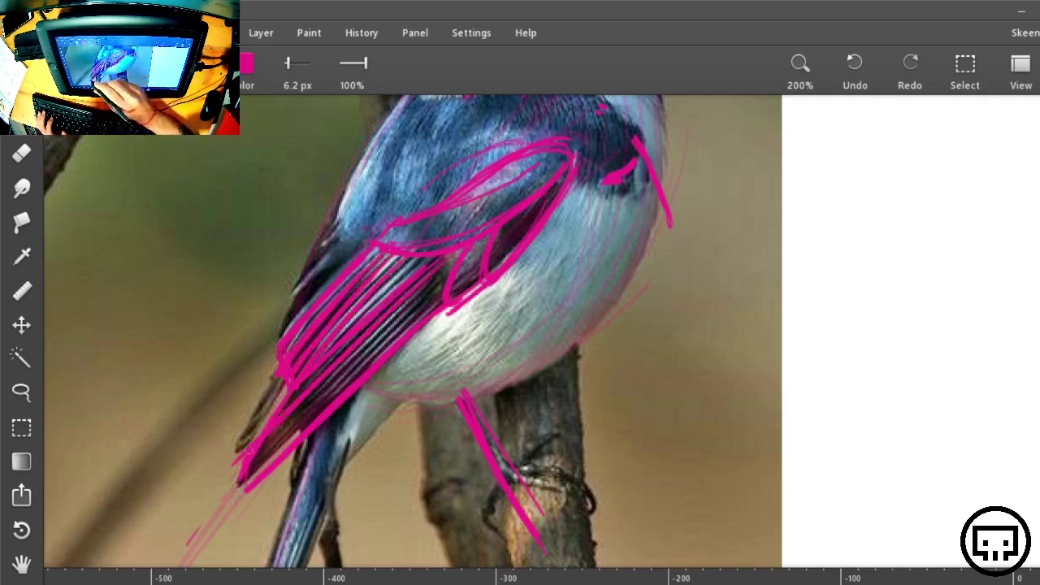
left_click_drag(416, 300, 232, 486)
left_click_drag(447, 274, 240, 509)
key("ctrl+z")
key("ctrl+z")
key("ctrl+z")
key("ctrl+z")
key("ctrl+z")
key("ctrl+z")
key("ctrl+z")
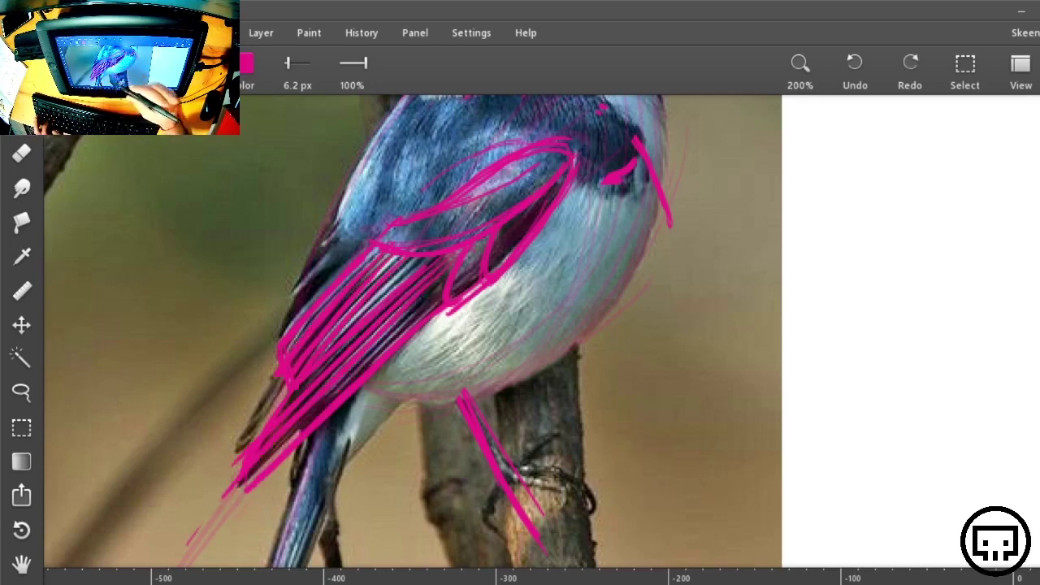
Draw the upper band of flight feathers on the sketched wing, with its angled end and its long inner edge
left_click_drag(750, 371, 424, 442)
key("ctrl+minus")
mouse_move(793, 356)
left_mouse_down()
mouse_move(553, 398)
mouse_move(610, 414)
left_mouse_up()
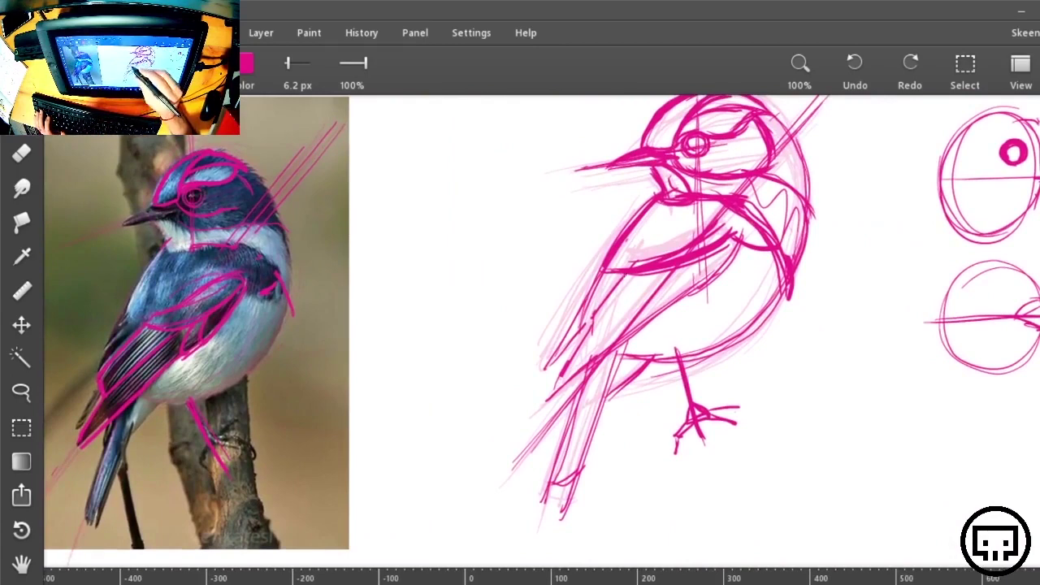
left_click_drag(620, 278, 588, 315)
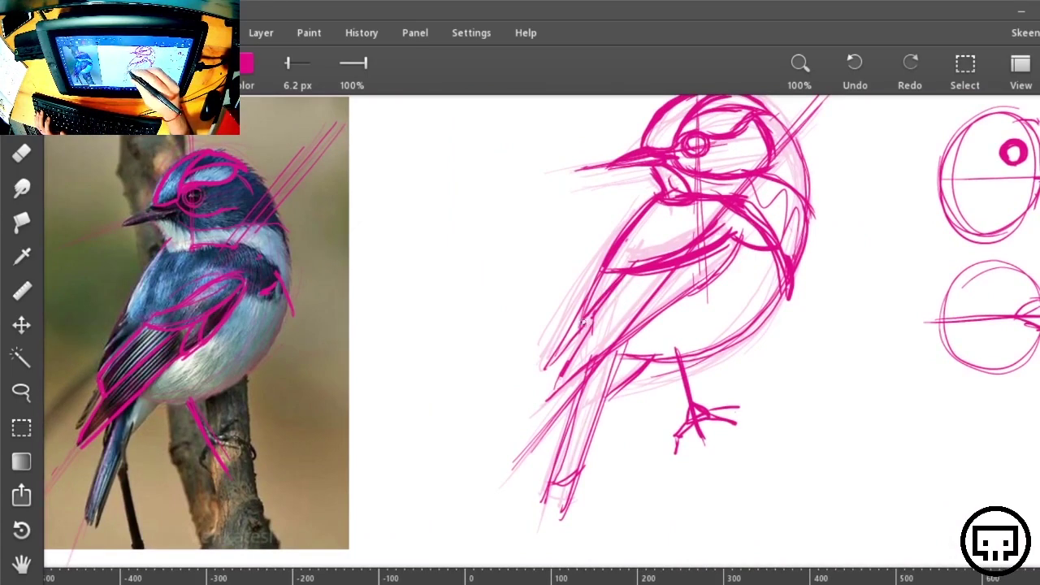
left_click_drag(581, 350, 582, 319)
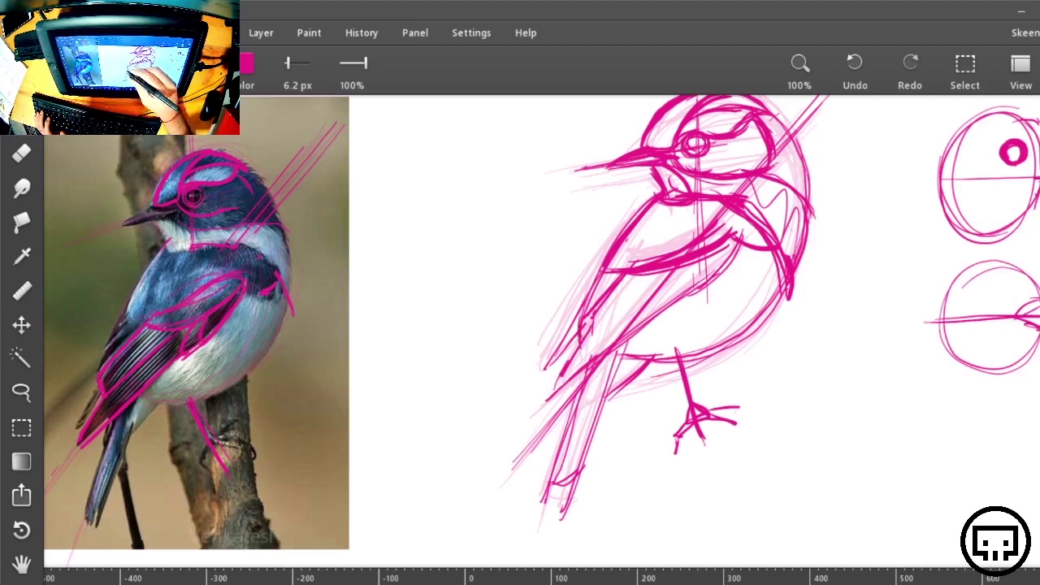
left_click_drag(664, 268, 588, 347)
mouse_move(674, 267)
left_mouse_down()
mouse_move(603, 330)
mouse_move(612, 323)
left_mouse_up()
mouse_move(618, 274)
left_mouse_down()
mouse_move(580, 318)
mouse_move(588, 310)
left_mouse_up()
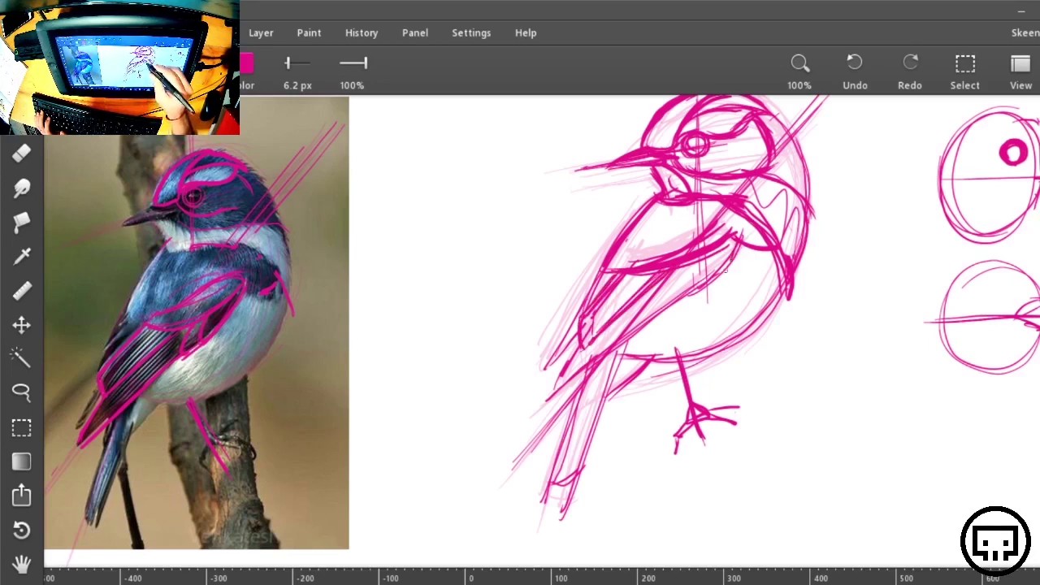
Draw the dark front-edge feathers below the shoulder on the sketched wing, with a short dividing curve
left_click_drag(726, 271, 706, 289)
left_click_drag(728, 251, 694, 298)
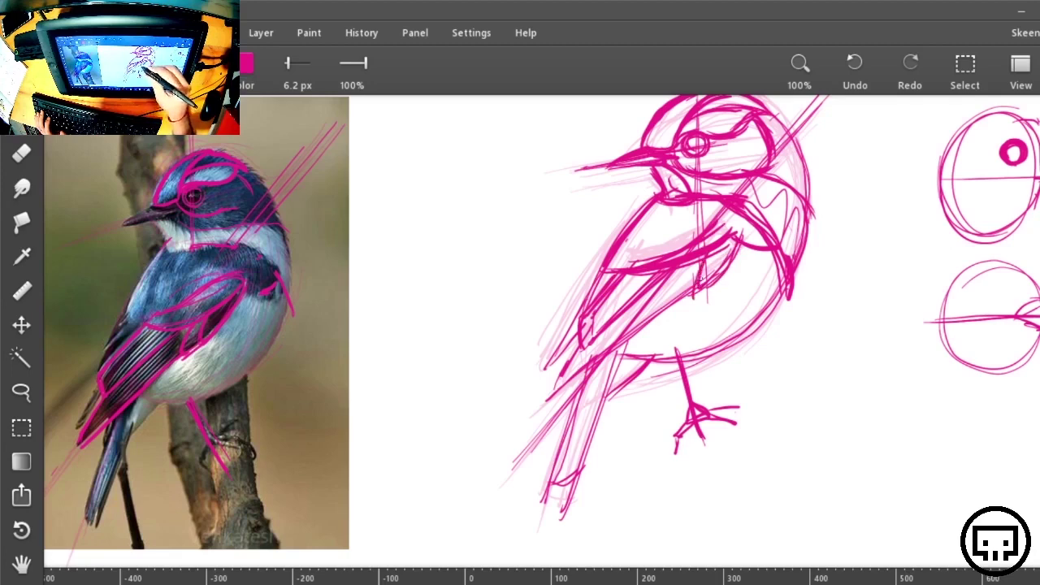
left_click_drag(737, 241, 675, 311)
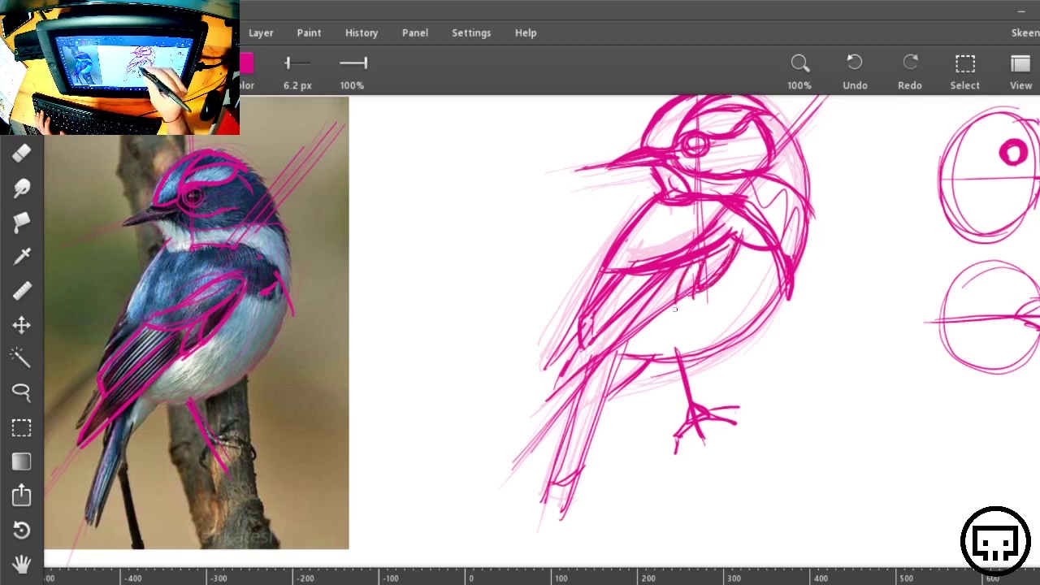
Draw the lower band of flight feathers to the wing tip on the sketch, and darken the line between both feather bands
mouse_move(691, 267)
left_mouse_down()
mouse_move(676, 309)
mouse_move(543, 387)
left_mouse_up()
left_click_drag(674, 307, 543, 400)
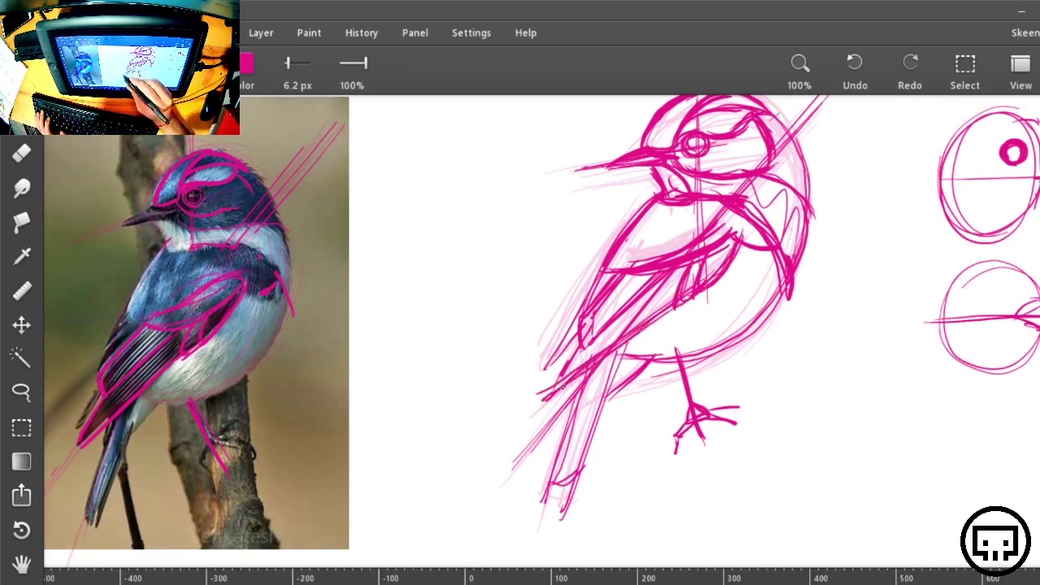
left_click_drag(634, 335, 576, 377)
left_click_drag(676, 306, 543, 398)
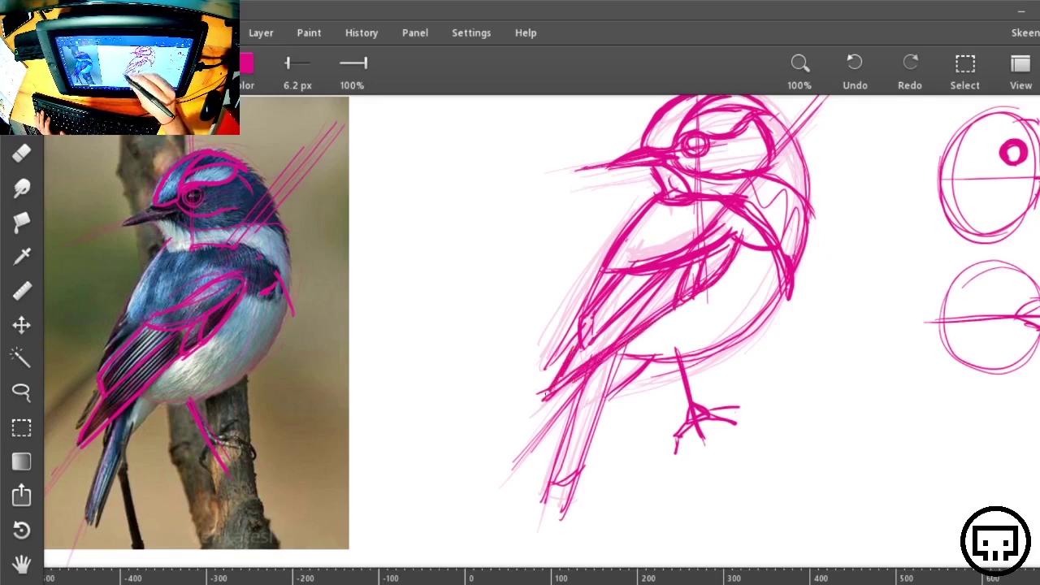
left_click_drag(687, 261, 586, 339)
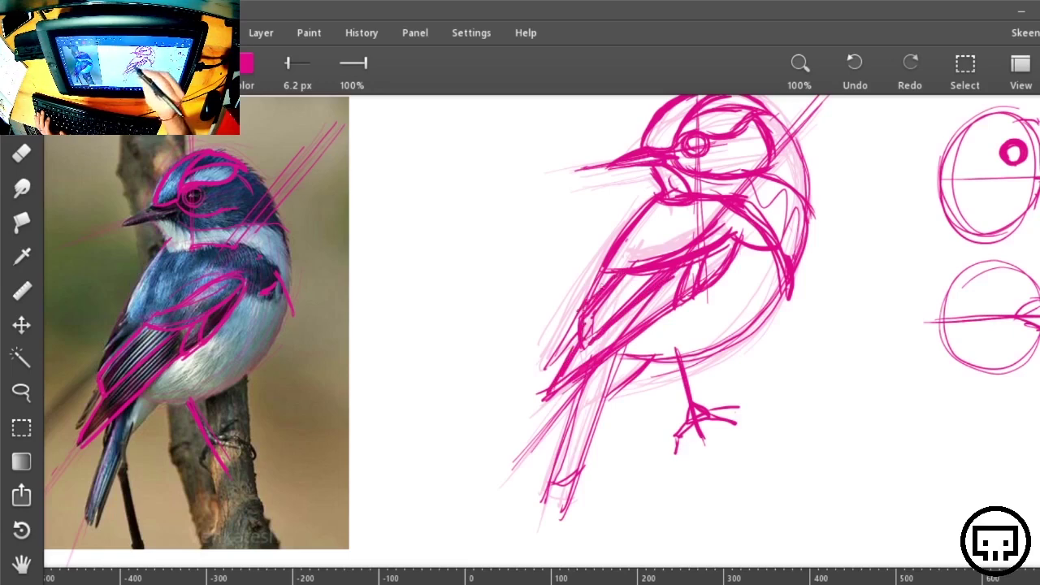
Darken the feather lines across the sketched wing and retrace the throat and back outline down to the wing tip
mouse_move(652, 270)
left_mouse_down()
mouse_move(582, 334)
mouse_move(581, 348)
left_mouse_up()
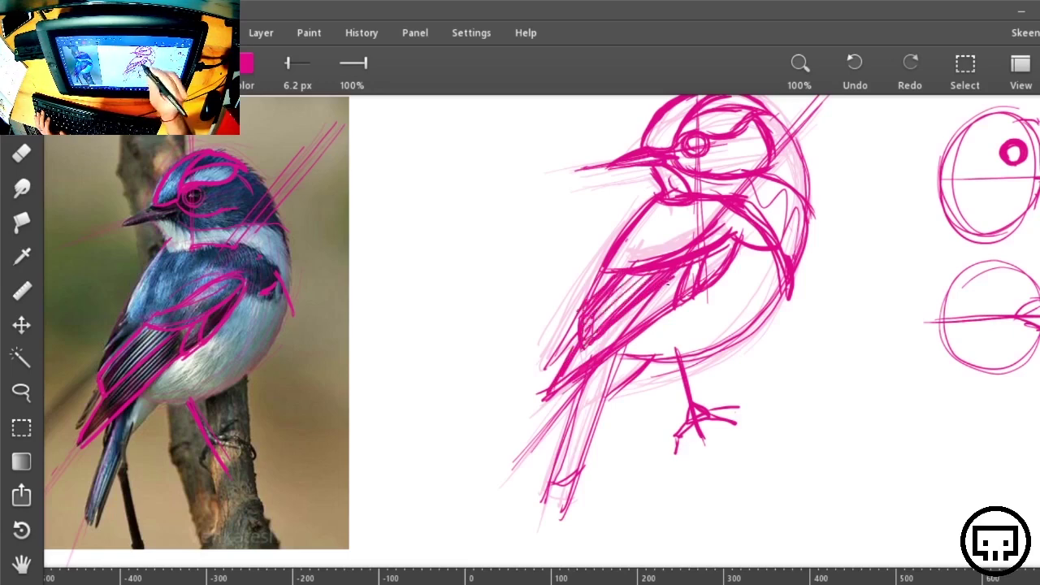
left_click_drag(685, 270, 561, 380)
left_click_drag(670, 299, 593, 356)
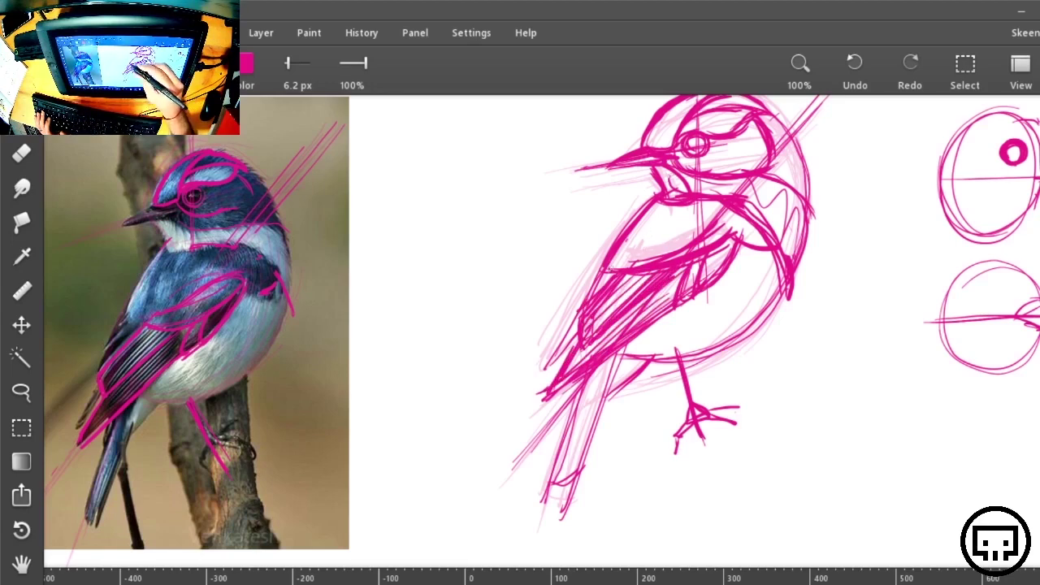
left_click_drag(651, 198, 624, 234)
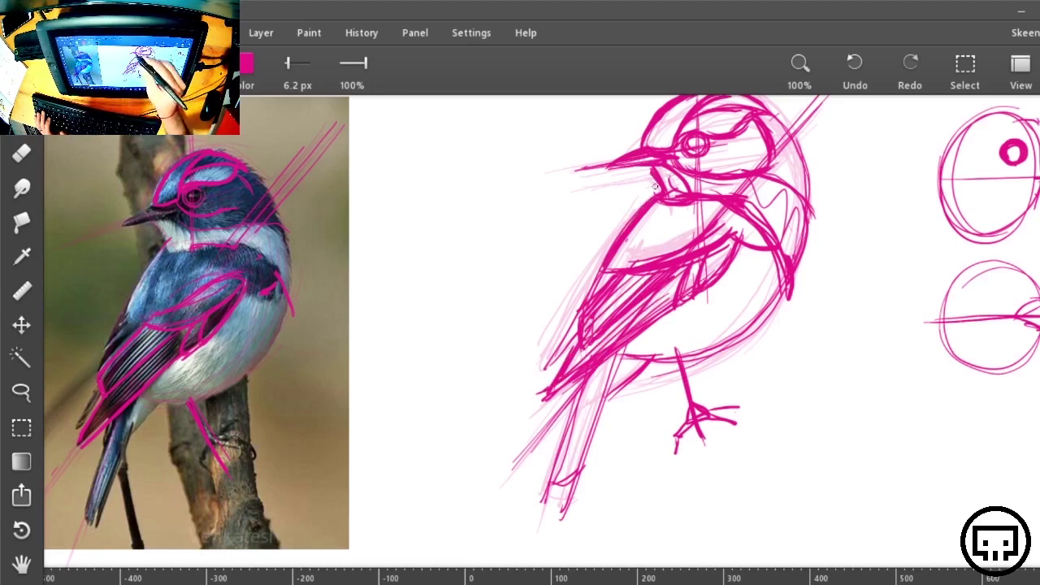
left_click_drag(653, 172, 658, 195)
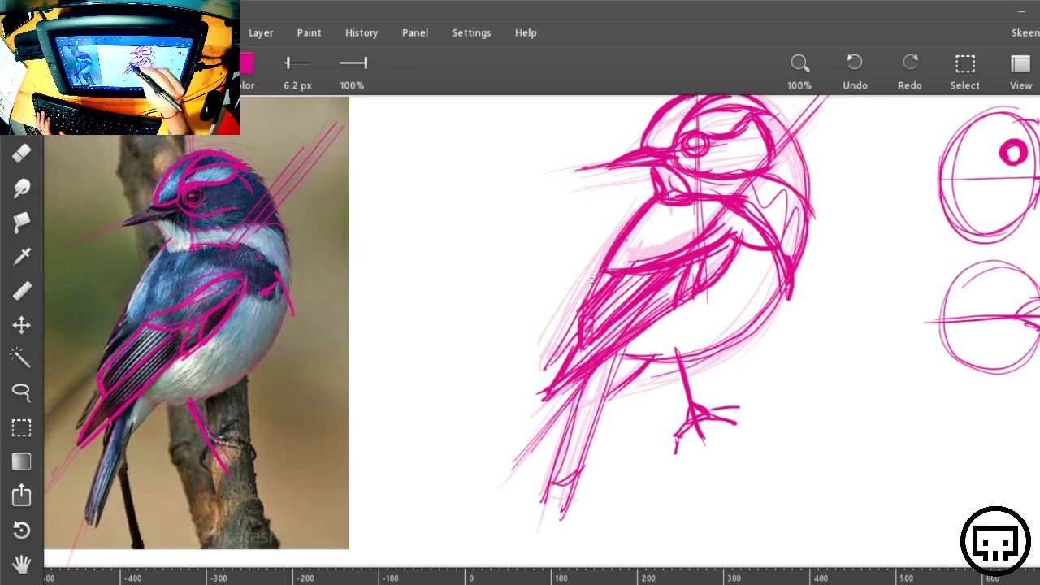
mouse_move(606, 261)
left_mouse_down()
mouse_move(554, 345)
mouse_move(563, 334)
left_mouse_up()
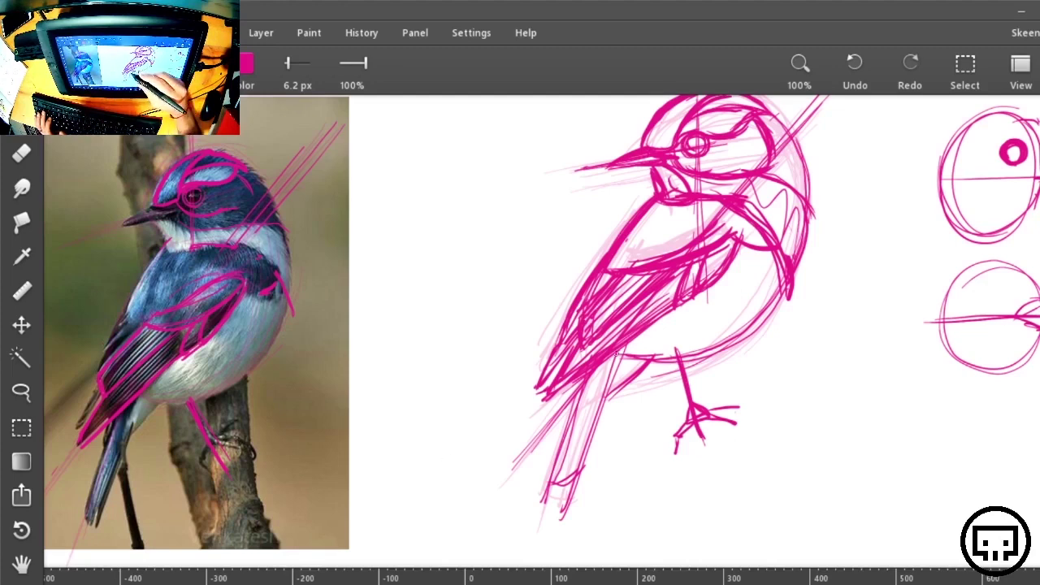
Darken the long edges of the tail and draw the underside line joining the belly to the tail
mouse_move(616, 358)
left_mouse_down()
mouse_move(574, 491)
mouse_move(582, 438)
left_mouse_up()
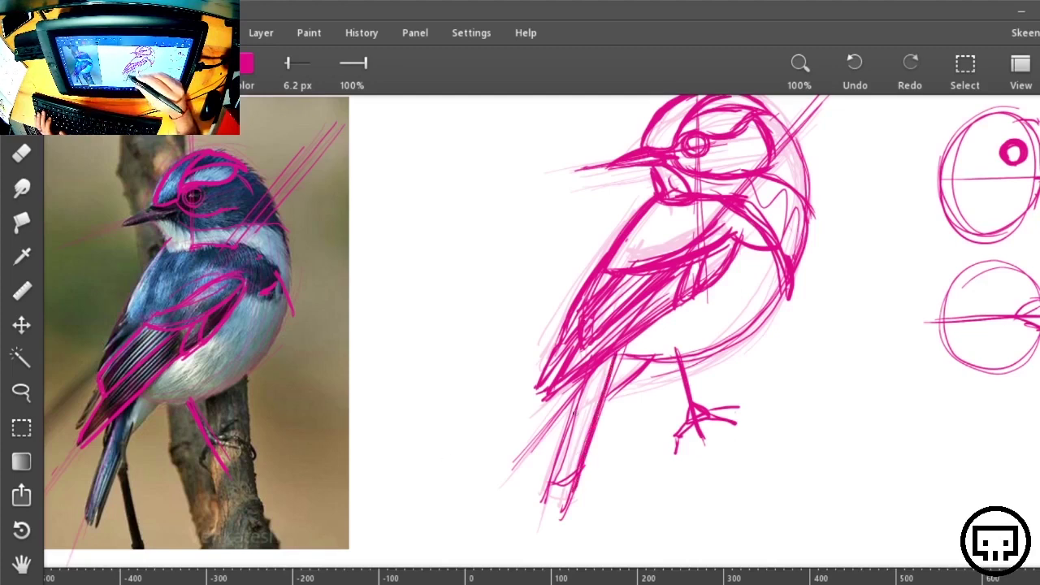
left_click_drag(584, 379, 558, 480)
left_click_drag(576, 396, 553, 478)
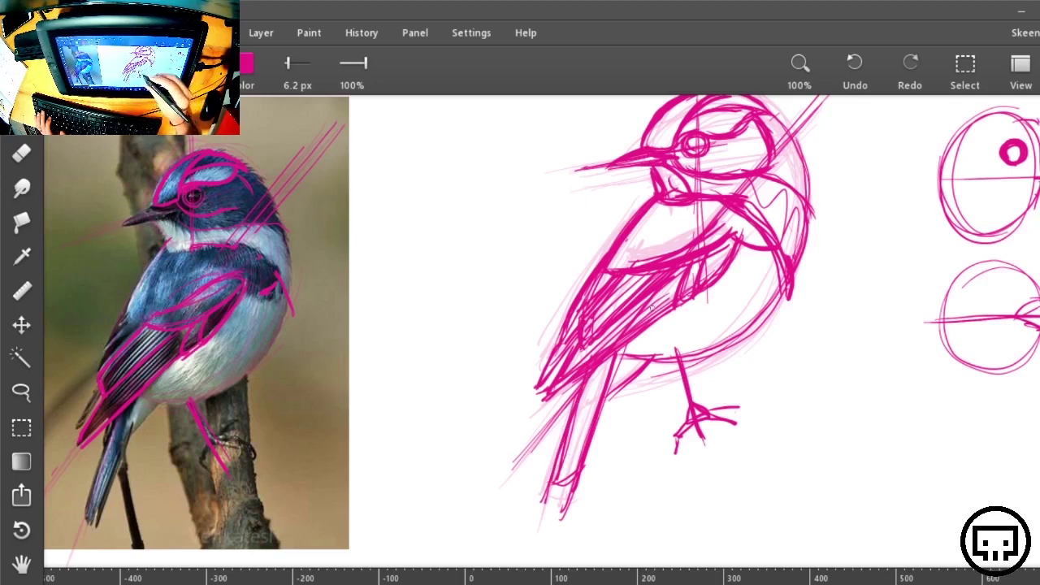
left_click_drag(665, 355, 608, 399)
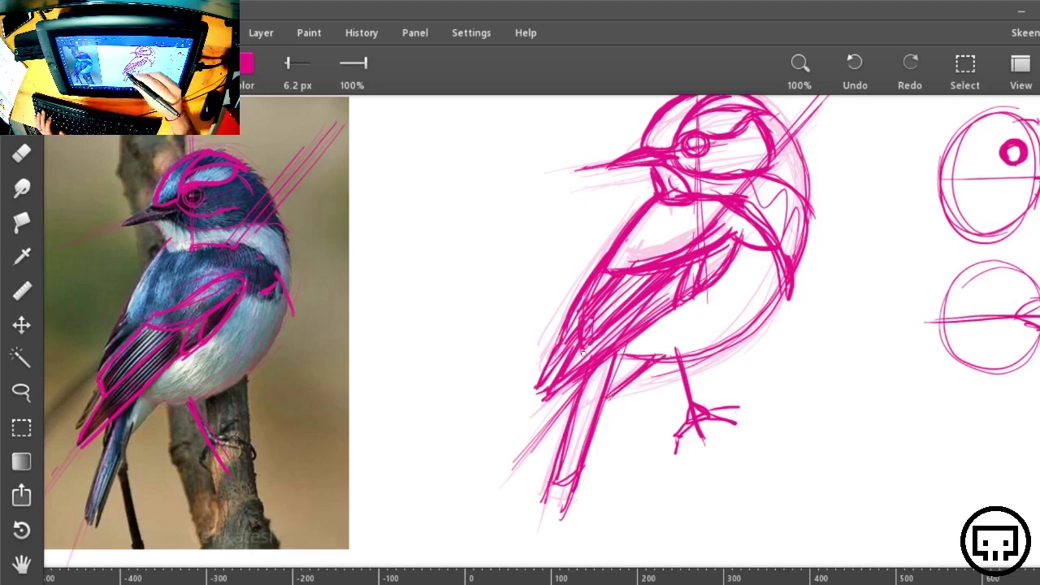
mouse_move(609, 355)
left_mouse_down()
mouse_move(573, 480)
mouse_move(566, 474)
left_mouse_up()
left_click_drag(576, 381, 547, 501)
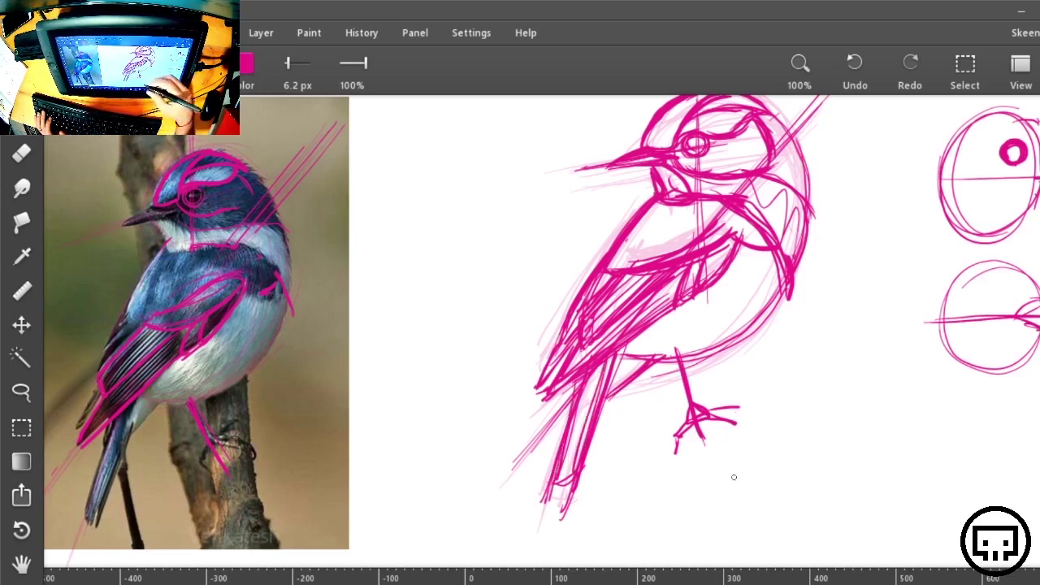
Erase the sketched leg, shift the lassoed foot slightly forward, and redraw the leg slanting from the belly to the foot
key("e")
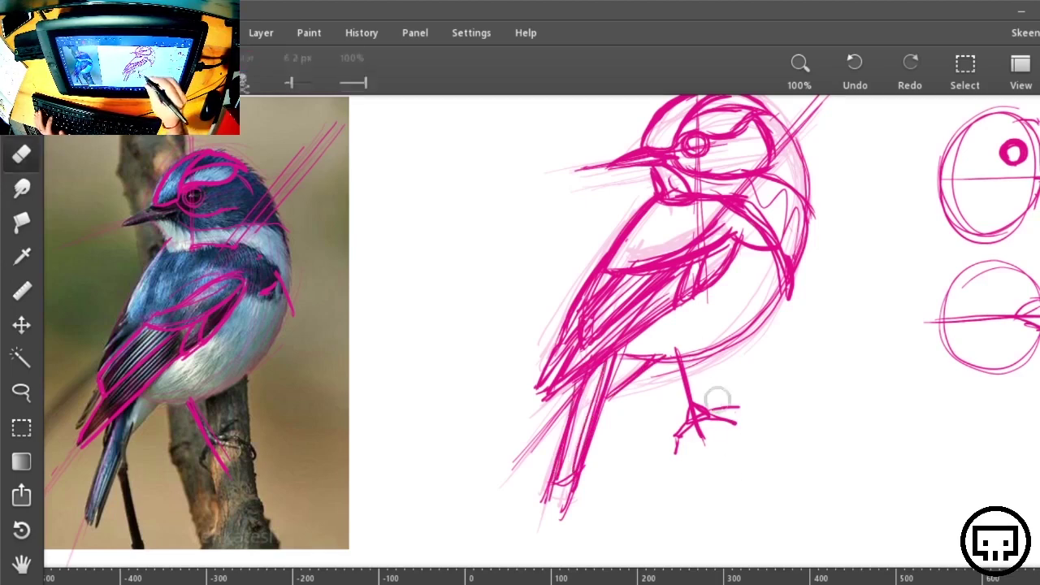
mouse_move(693, 372)
left_mouse_down()
mouse_move(680, 399)
mouse_move(704, 379)
mouse_move(691, 382)
left_mouse_up()
key("l")
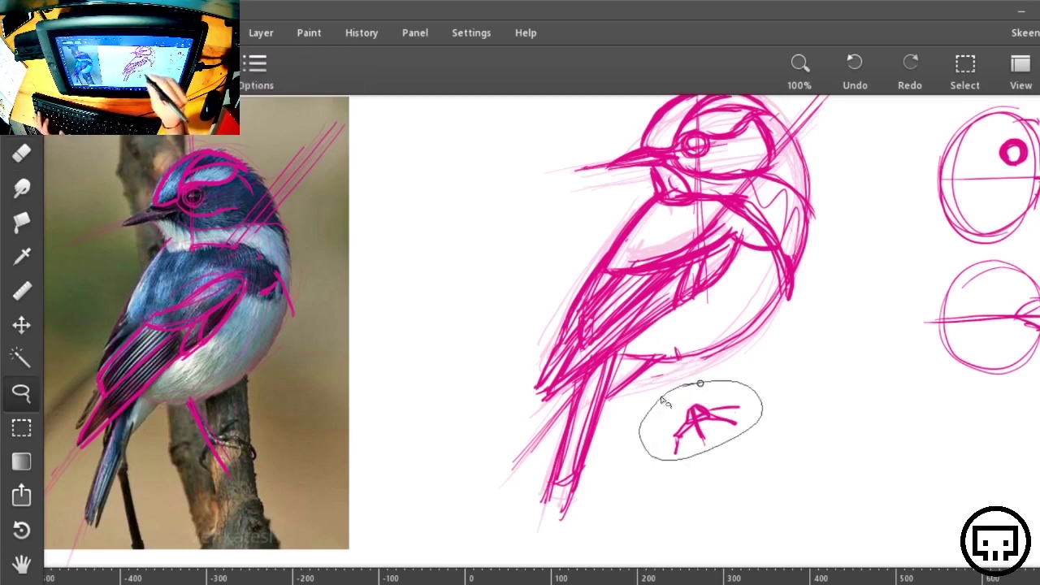
key("v")
mouse_move(701, 428)
left_mouse_down()
mouse_move(721, 429)
mouse_move(714, 419)
left_mouse_up()
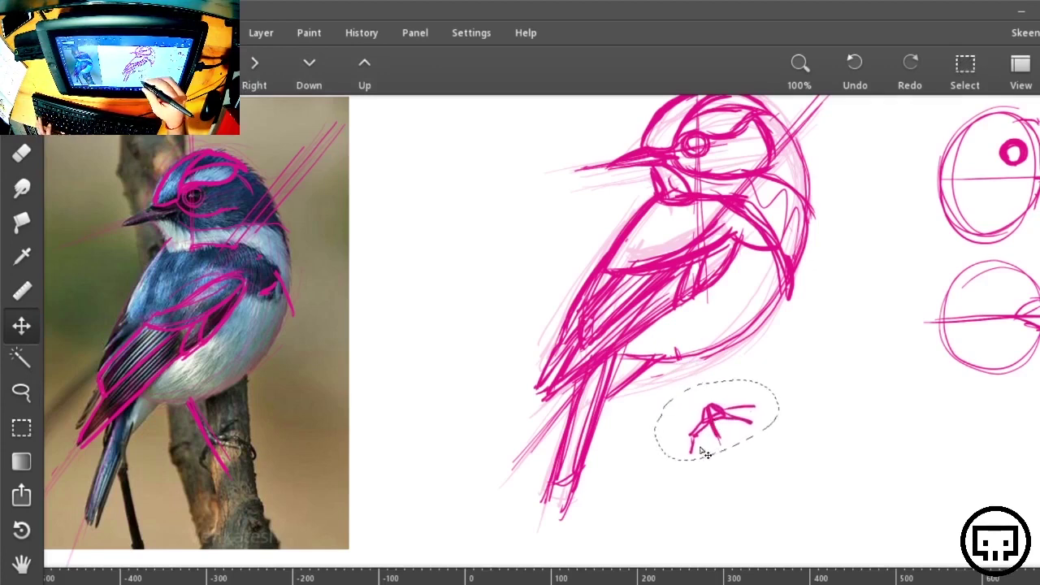
key("ctrl+d")
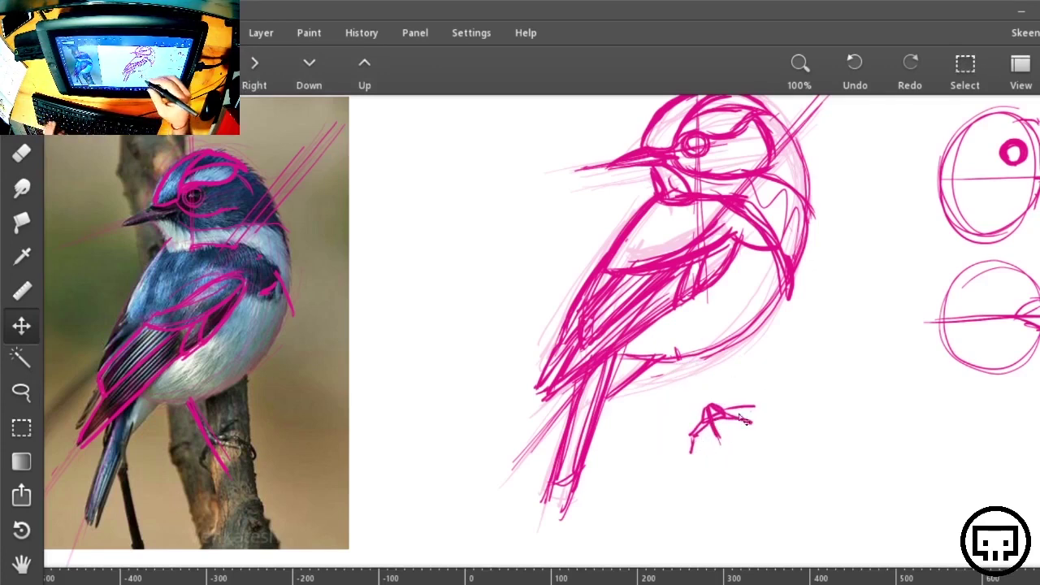
key("b")
mouse_move(675, 350)
left_mouse_down()
mouse_move(713, 413)
mouse_move(685, 362)
left_mouse_up()
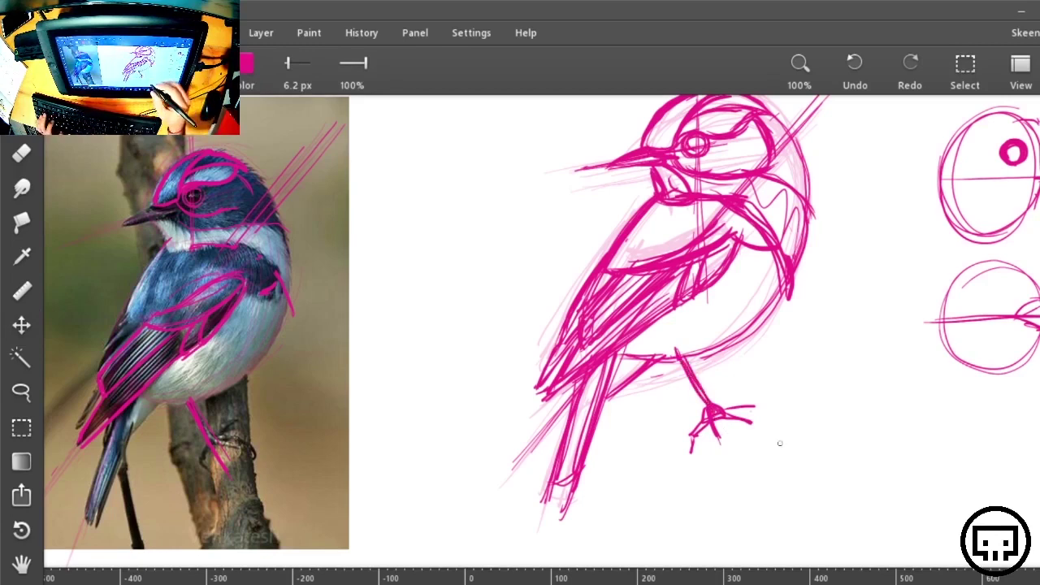
Move the foot closer to the belly, rotate it slightly counterclockwise, and redraw a shorter leg joining it to the body
key("l")
mouse_move(738, 393)
left_mouse_down()
mouse_move(671, 452)
mouse_move(740, 381)
left_mouse_up()
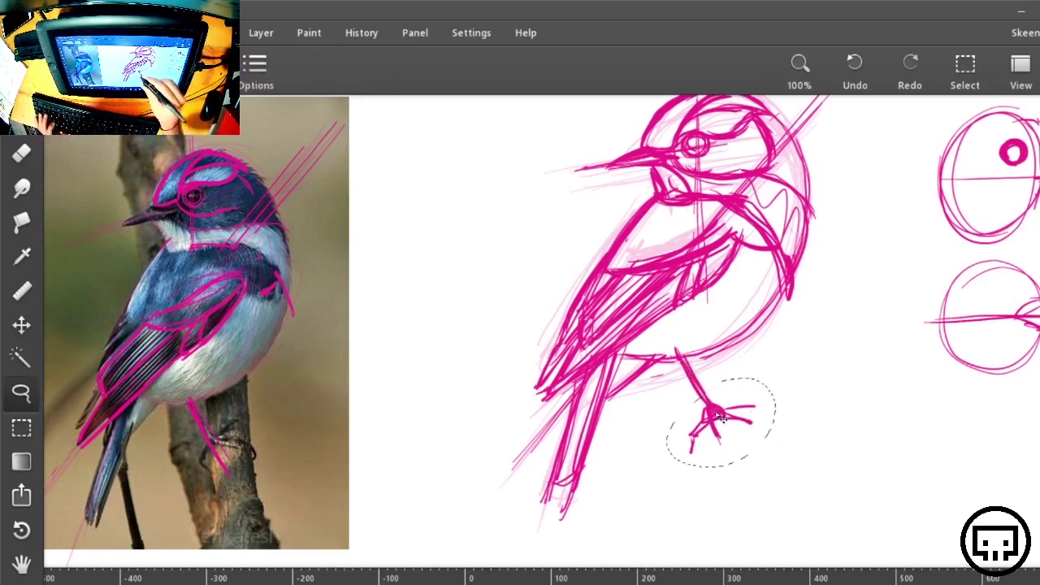
key("v")
left_click_drag(724, 421, 723, 408)
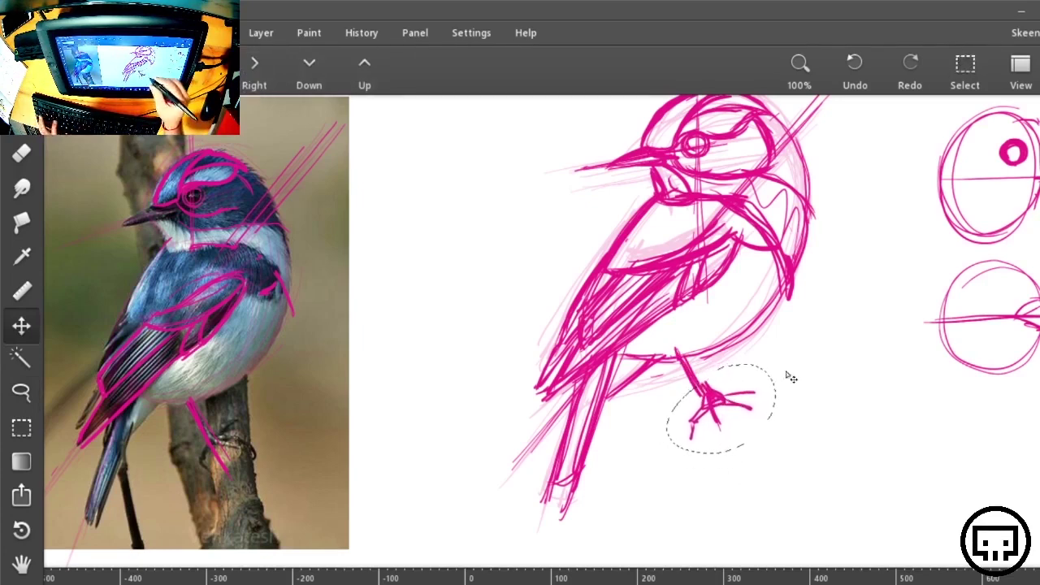
key("ctrl+t")
mouse_move(784, 358)
left_mouse_down()
mouse_move(789, 339)
mouse_move(779, 333)
left_mouse_up()
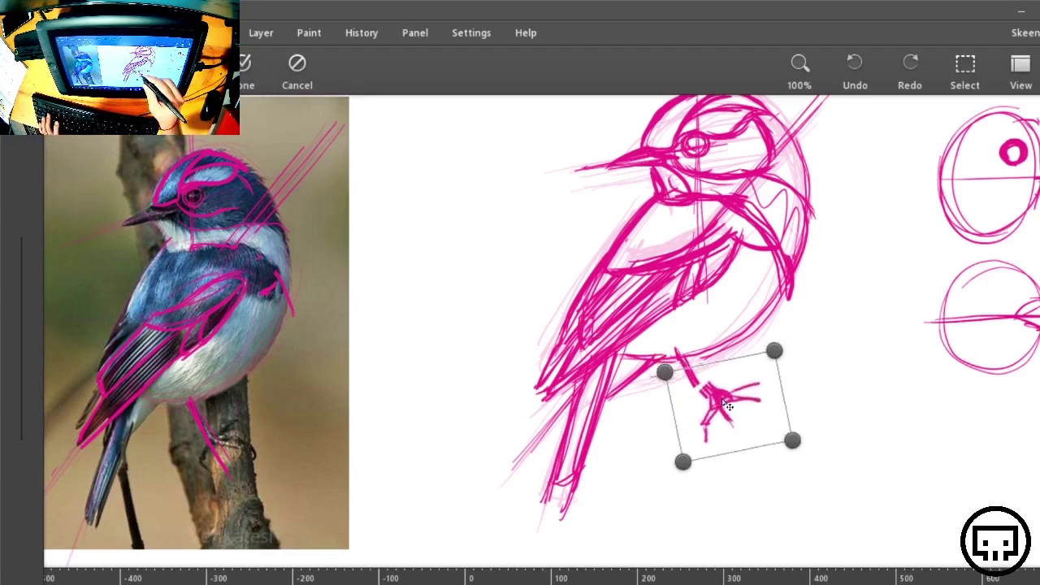
mouse_move(716, 403)
left_mouse_down()
mouse_move(680, 376)
mouse_move(709, 395)
left_mouse_up()
key("Return")
key("e")
key("b")
left_click_drag(674, 353, 705, 387)
left_click_drag(676, 352, 711, 409)
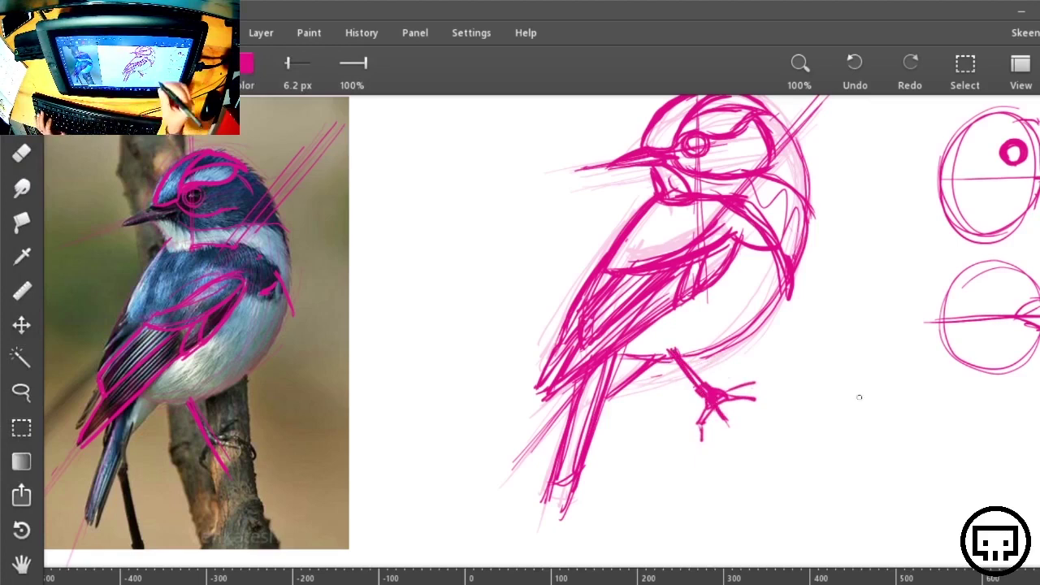
Select the whole bird sketch with the lasso, then transform it to be slightly narrower and shifted a little down
key("space")
mouse_move(877, 332)
left_mouse_down()
mouse_move(815, 425)
mouse_move(829, 406)
mouse_move(818, 412)
left_mouse_up()
key("space")
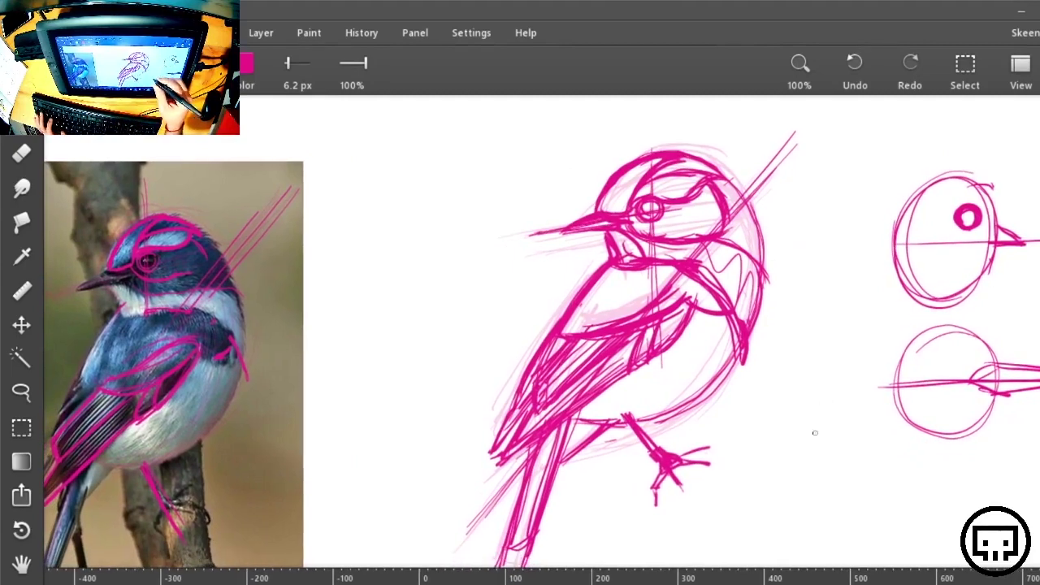
key("l")
mouse_move(750, 122)
left_mouse_down()
mouse_move(464, 251)
mouse_move(759, 558)
mouse_move(709, 119)
left_mouse_up()
key("ctrl+t")
left_click_drag(745, 357, 715, 355)
left_click_drag(645, 360, 641, 379)
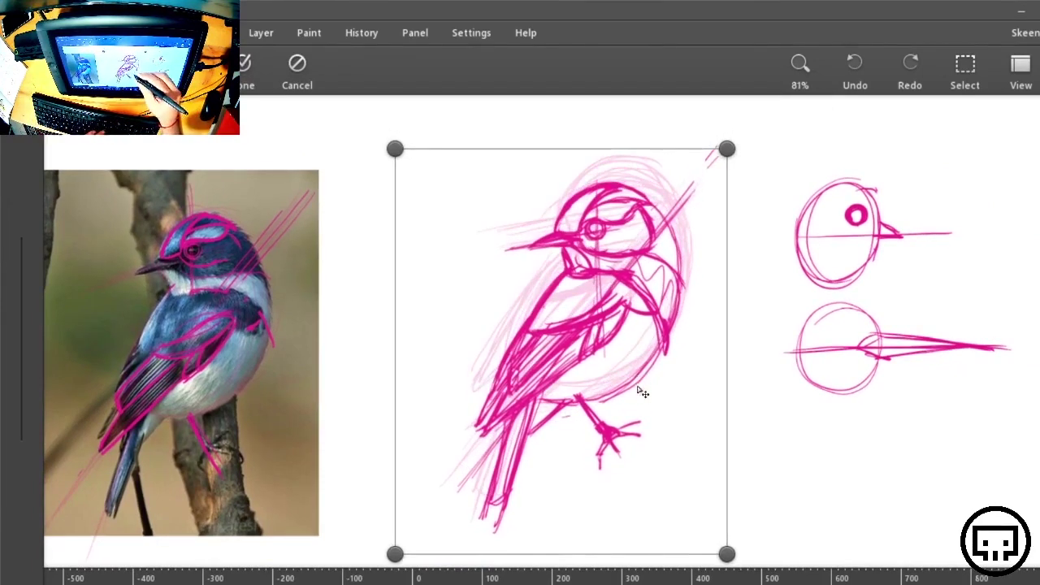
key("Return")
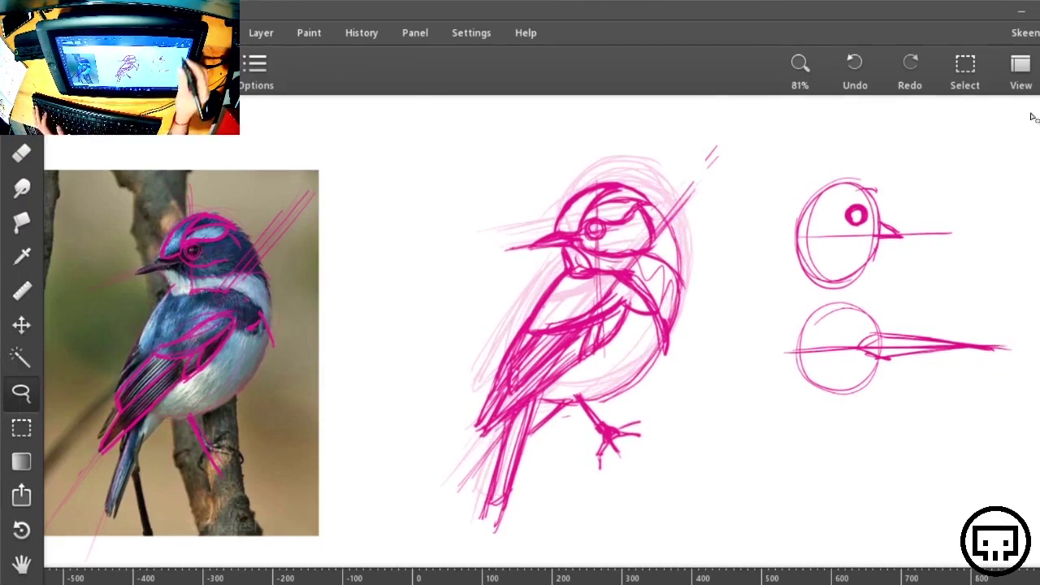
Add a new layer on top, fade Layer 3 and Layer 2 by lowering their opacity, and make the new layer active
left_click(1039, 73)
left_click(917, 111)
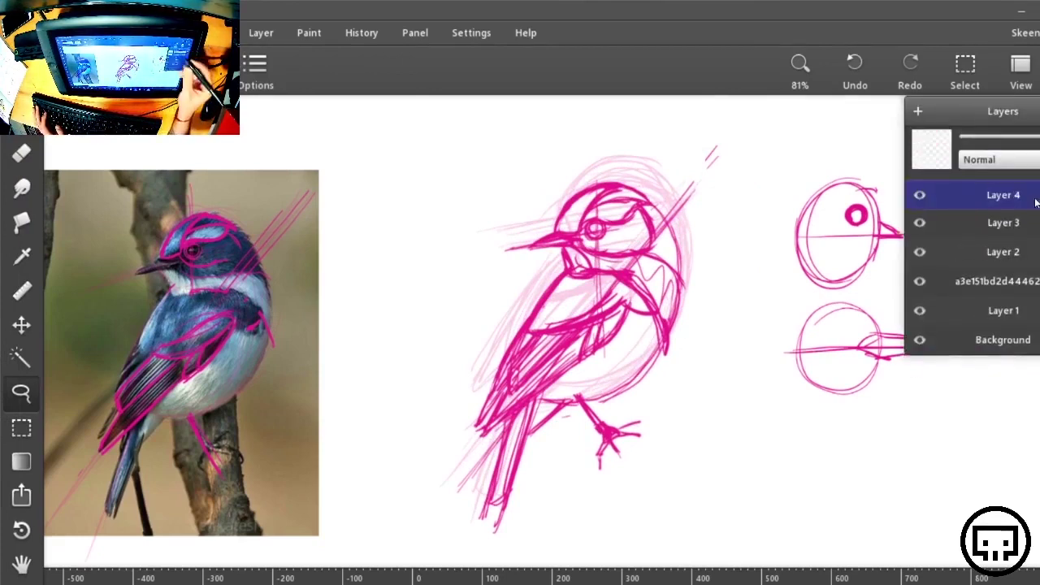
left_click(1008, 226)
left_click_drag(1033, 141, 965, 142)
left_click(1008, 253)
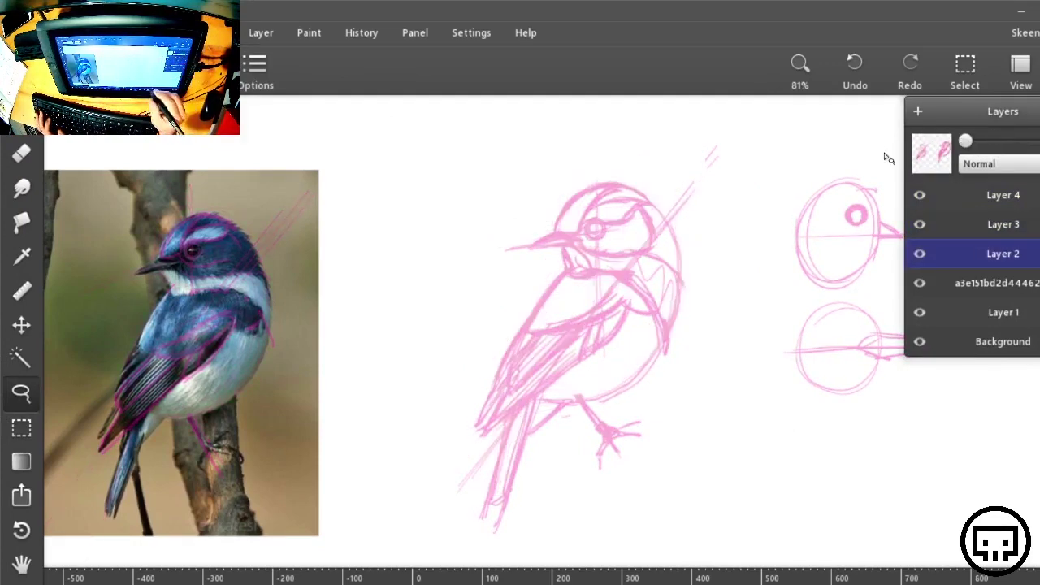
left_click(993, 203)
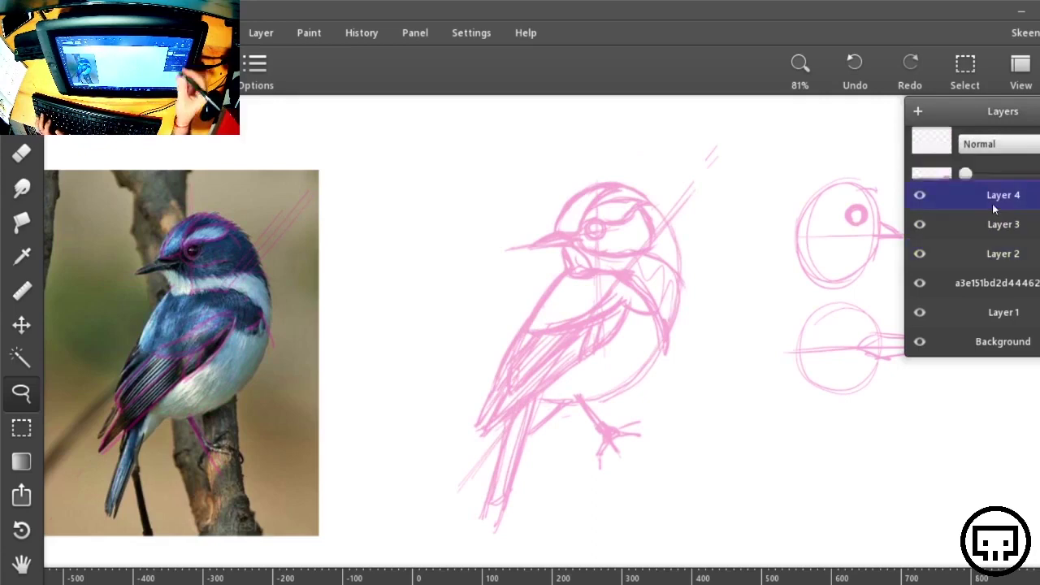
With the canvas at 200% and rotated for drawing, outline the beak over the faded sketch, including its base and dividing line
key("ctrl+plus")
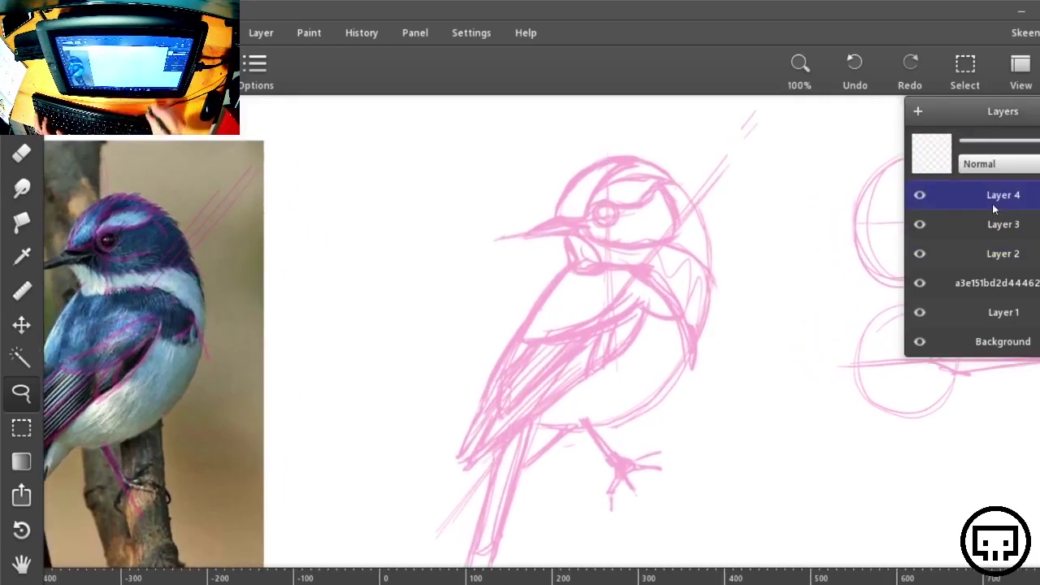
key("ctrl+plus")
left_click_drag(741, 242, 578, 390)
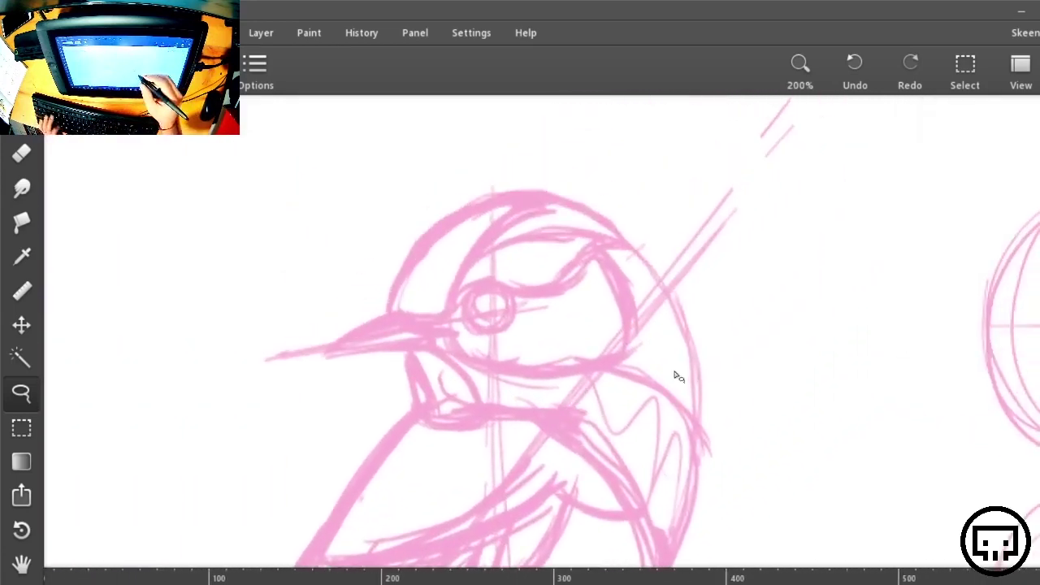
left_click_drag(638, 402, 749, 378)
key("r")
left_click_drag(817, 362, 830, 268)
left_click_drag(699, 362, 814, 313)
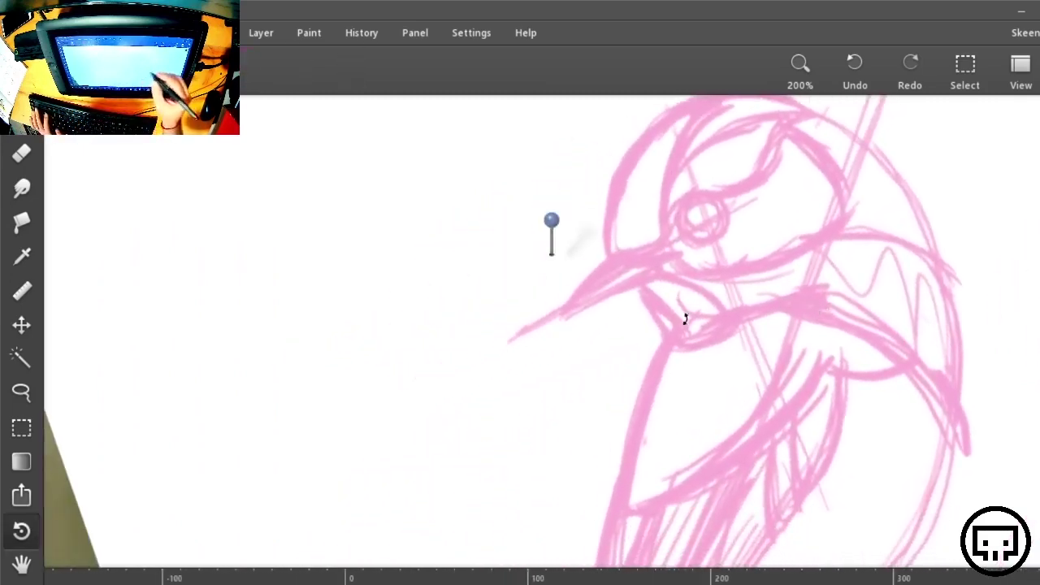
key("b")
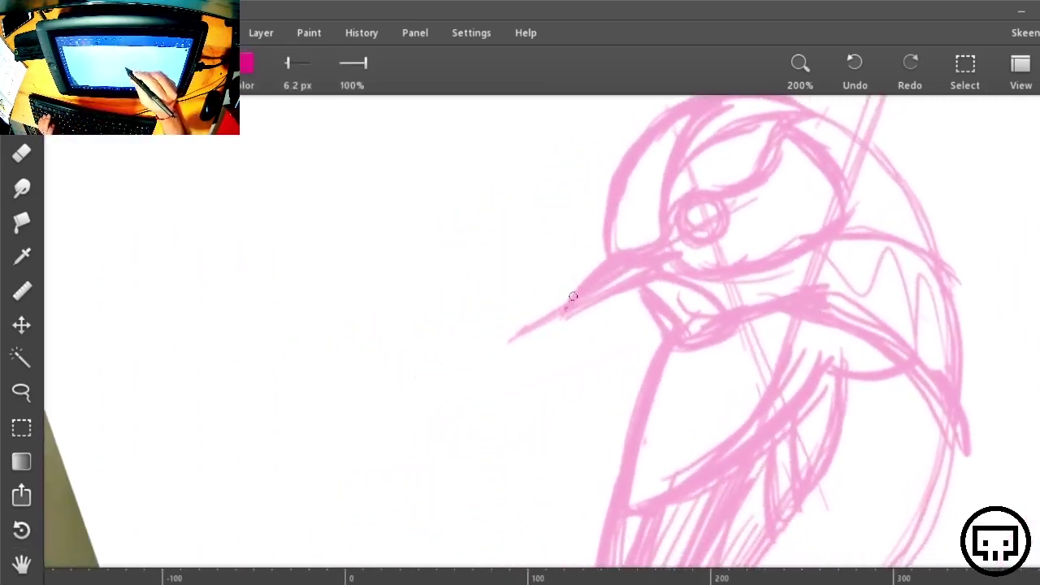
mouse_move(569, 307)
left_mouse_down()
mouse_move(629, 249)
mouse_move(665, 241)
mouse_move(673, 255)
mouse_move(567, 310)
left_mouse_up()
mouse_move(678, 256)
left_mouse_down()
mouse_move(586, 302)
mouse_move(670, 277)
left_mouse_up()
left_click_drag(607, 297, 668, 278)
Draw a thick crown outline up from the beak and a curved rear edge for the forehead patch
mouse_move(806, 269)
left_mouse_down()
mouse_move(767, 306)
mouse_move(664, 363)
left_mouse_up()
mouse_move(479, 258)
left_mouse_down()
mouse_move(472, 350)
mouse_move(486, 242)
mouse_move(590, 186)
left_mouse_up()
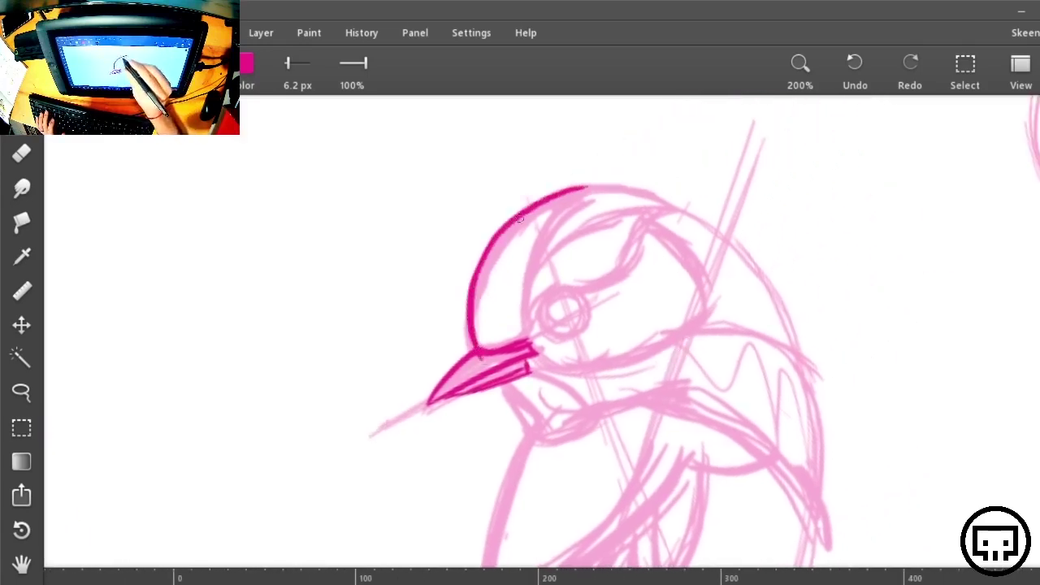
left_click_drag(520, 218, 473, 297)
mouse_move(476, 348)
left_mouse_down()
mouse_move(501, 238)
mouse_move(593, 185)
mouse_move(571, 205)
mouse_move(504, 347)
mouse_move(556, 227)
mouse_move(622, 187)
mouse_move(521, 218)
mouse_move(477, 290)
left_mouse_up()
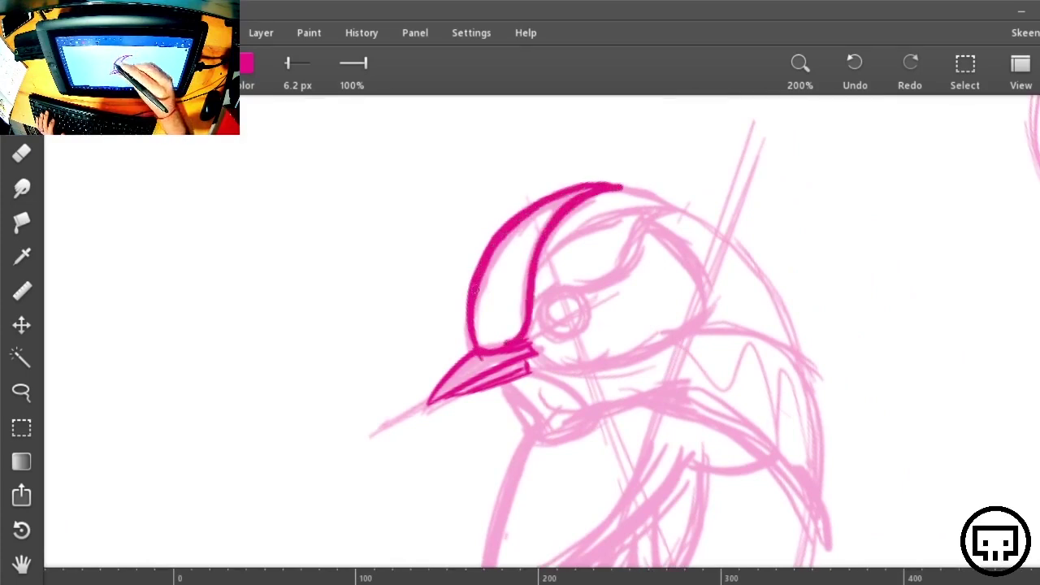
Undo the forehead patch's rear edge and redraw it as a curve starting farther back on the crown
mouse_move(527, 329)
left_mouse_down()
mouse_move(545, 289)
mouse_move(634, 221)
mouse_move(630, 205)
left_mouse_up()
key("ctrl+z")
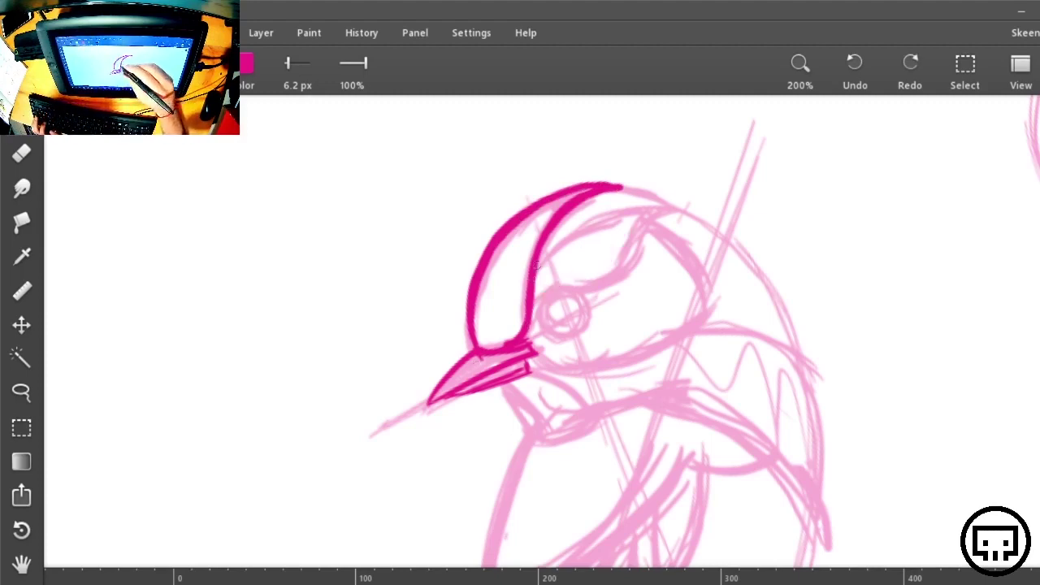
key("ctrl+z")
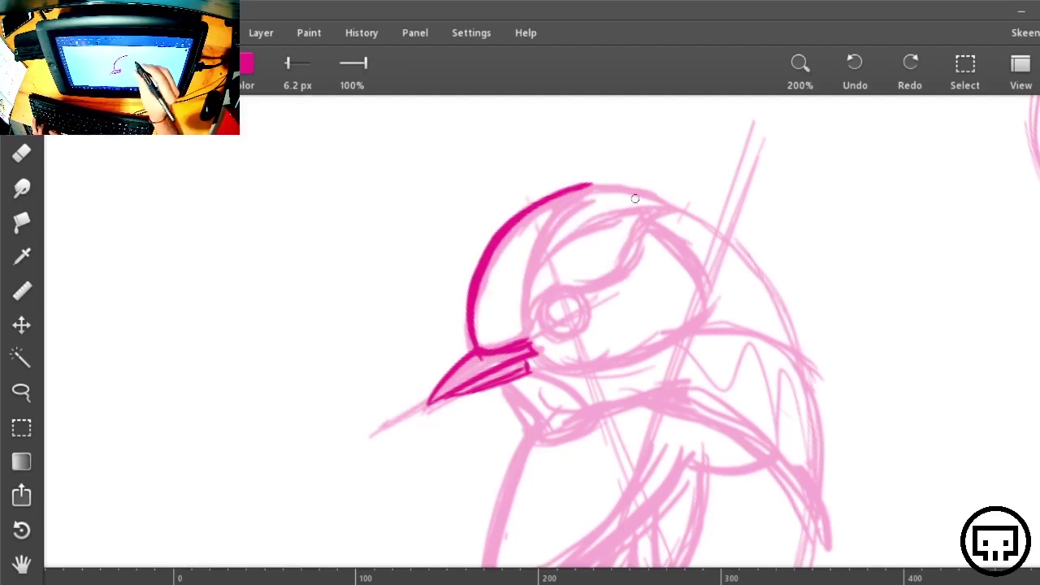
mouse_move(636, 193)
left_mouse_down()
mouse_move(569, 209)
mouse_move(520, 297)
mouse_move(530, 345)
mouse_move(533, 260)
mouse_move(626, 191)
mouse_move(569, 192)
mouse_move(486, 248)
mouse_move(479, 340)
left_mouse_up()
key("ctrl+z")
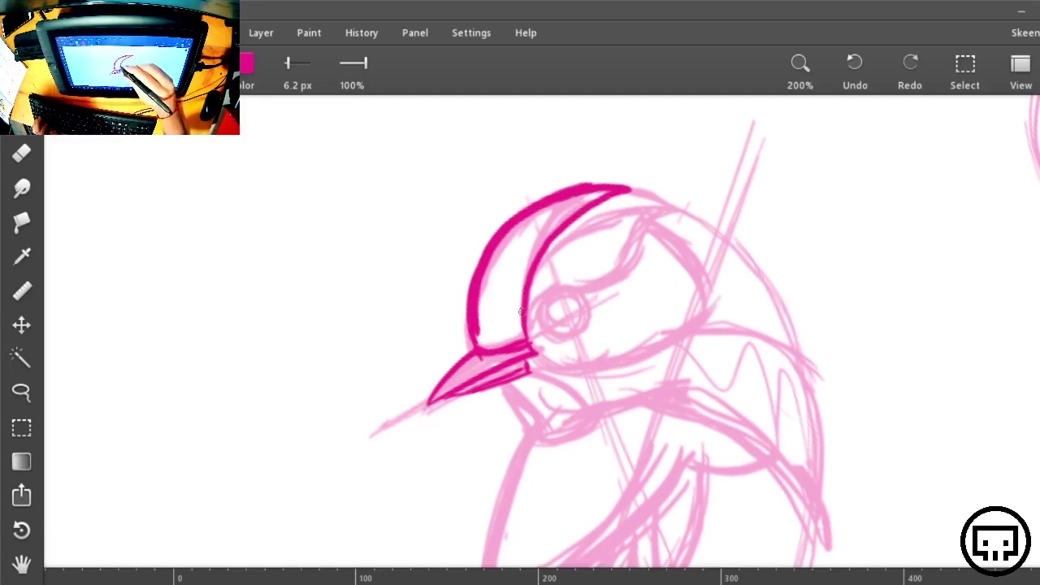
Try a thick wavy brow line above the eye, from the forehead patch to the back of the crown
left_click_drag(521, 312, 626, 259)
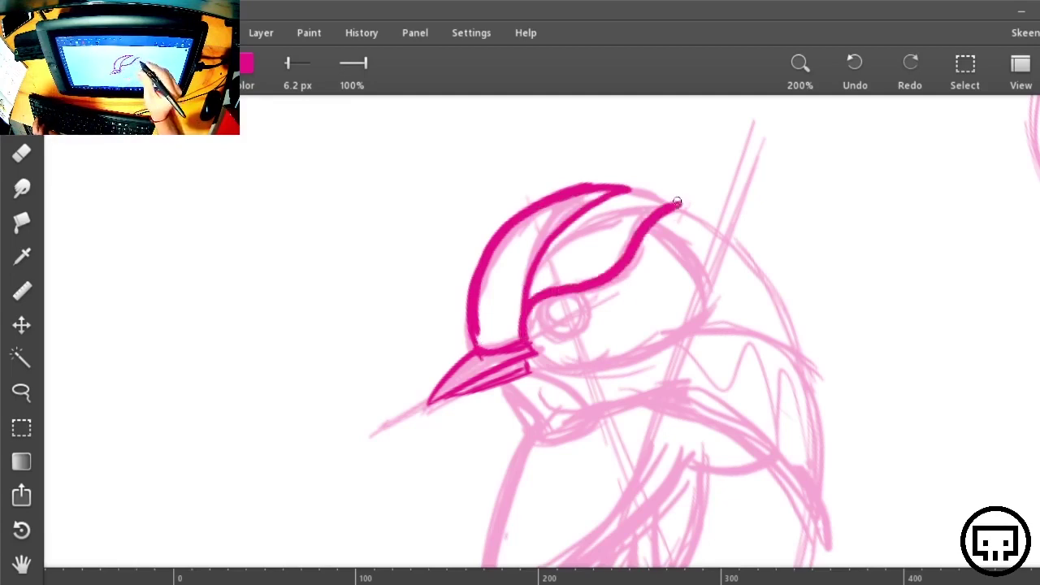
key("ctrl+z")
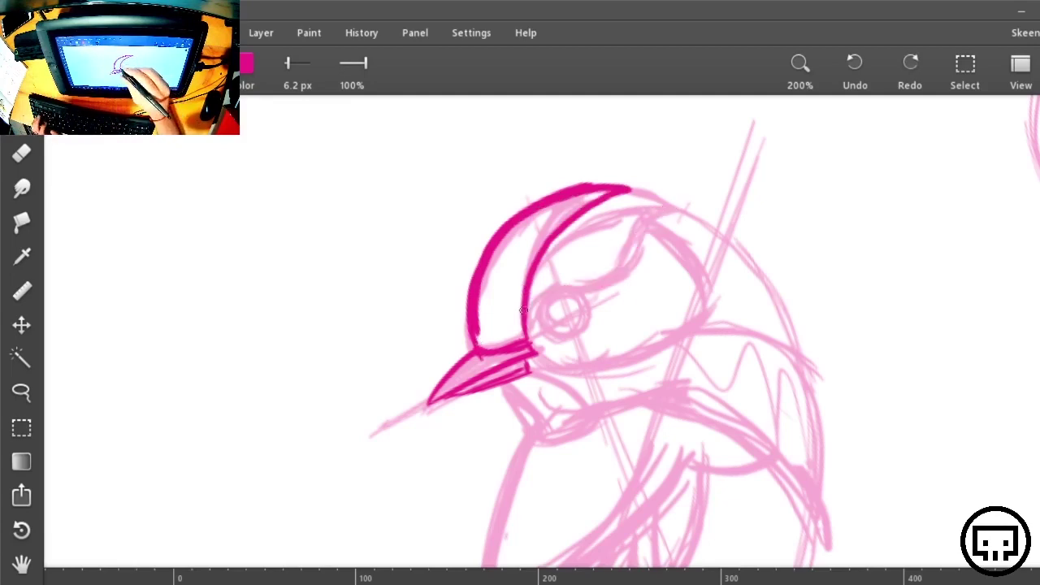
Draw the wavy brow line above the eye to the crown's rear tip, thicken it, and extend the crown outline to meet it
mouse_move(523, 311)
left_mouse_down()
mouse_move(613, 267)
mouse_move(672, 208)
left_mouse_up()
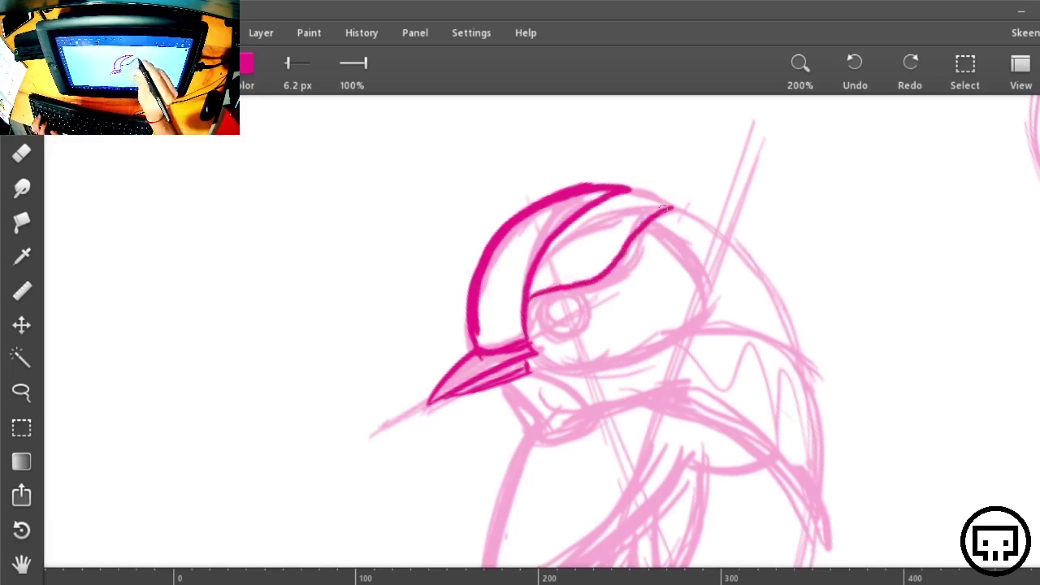
mouse_move(610, 266)
left_mouse_down()
mouse_move(544, 291)
mouse_move(526, 326)
mouse_move(669, 210)
left_mouse_up()
left_click_drag(594, 192, 669, 199)
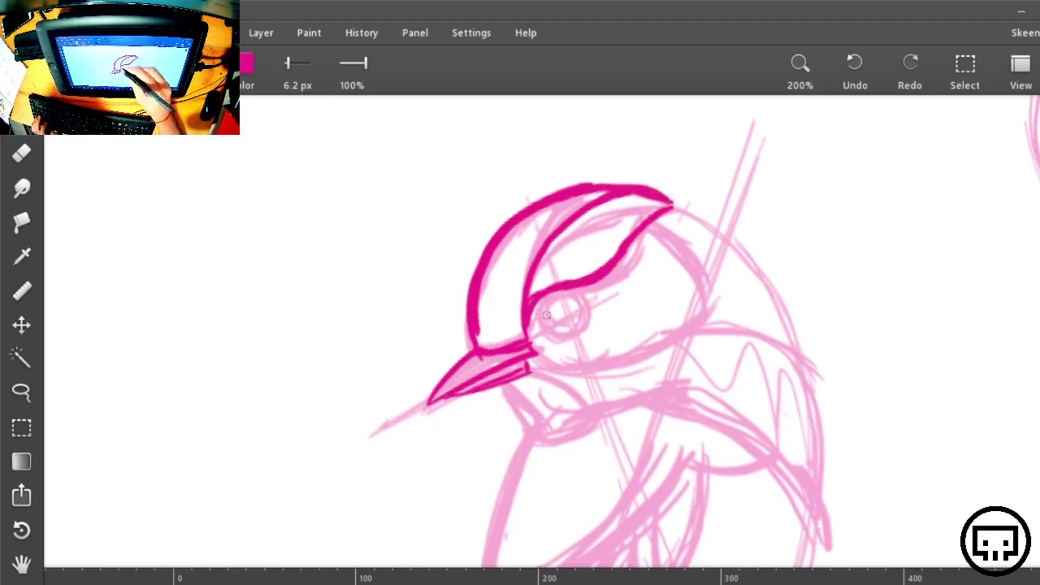
Outline the eye with two concentric circles tucked under the front of the brow line, thickening the outer ring
mouse_move(571, 294)
left_mouse_down()
mouse_move(578, 302)
mouse_move(543, 317)
mouse_move(562, 348)
mouse_move(586, 286)
left_mouse_up()
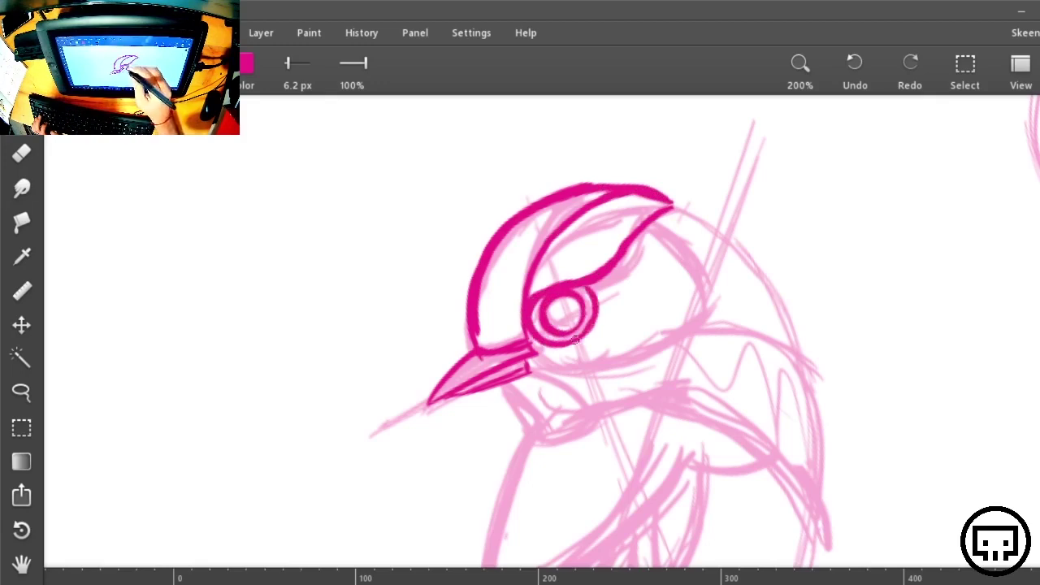
left_click_drag(570, 344, 593, 327)
left_click_drag(587, 285, 594, 321)
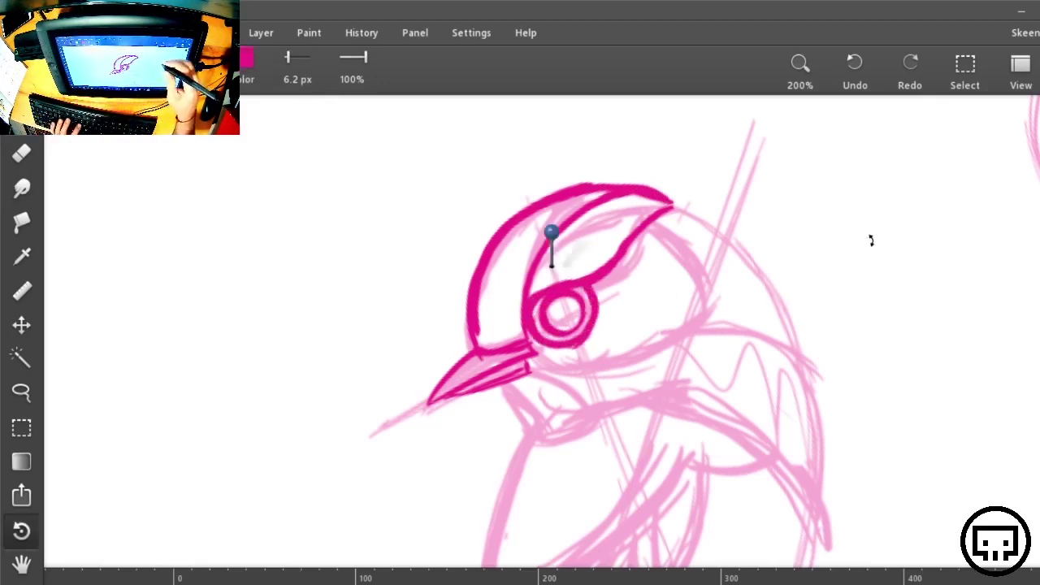
Draw the cheek patch's lower edge from the beak base around the eye, redoing its wavy rear part closer to the sketch's edge
mouse_move(870, 239)
left_mouse_down()
mouse_move(772, 476)
mouse_move(509, 508)
left_mouse_up()
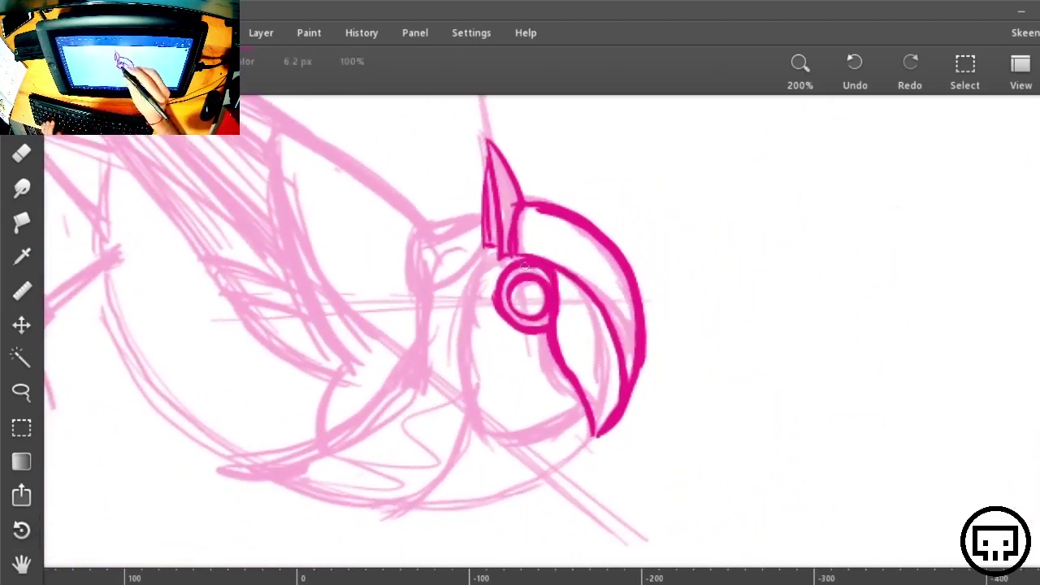
mouse_move(512, 258)
left_mouse_down()
mouse_move(466, 313)
mouse_move(486, 345)
mouse_move(482, 431)
left_mouse_up()
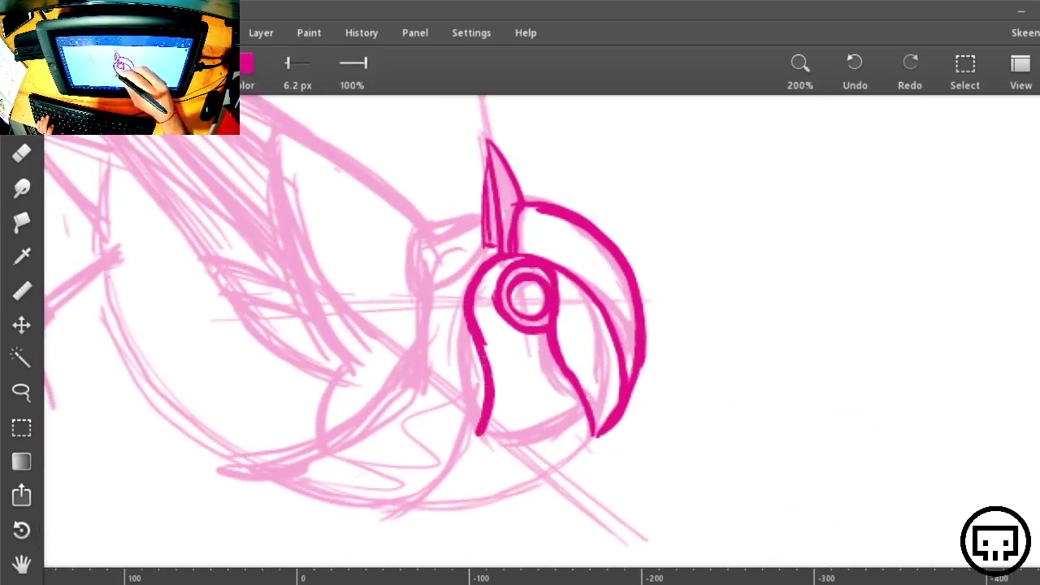
key("ctrl+z")
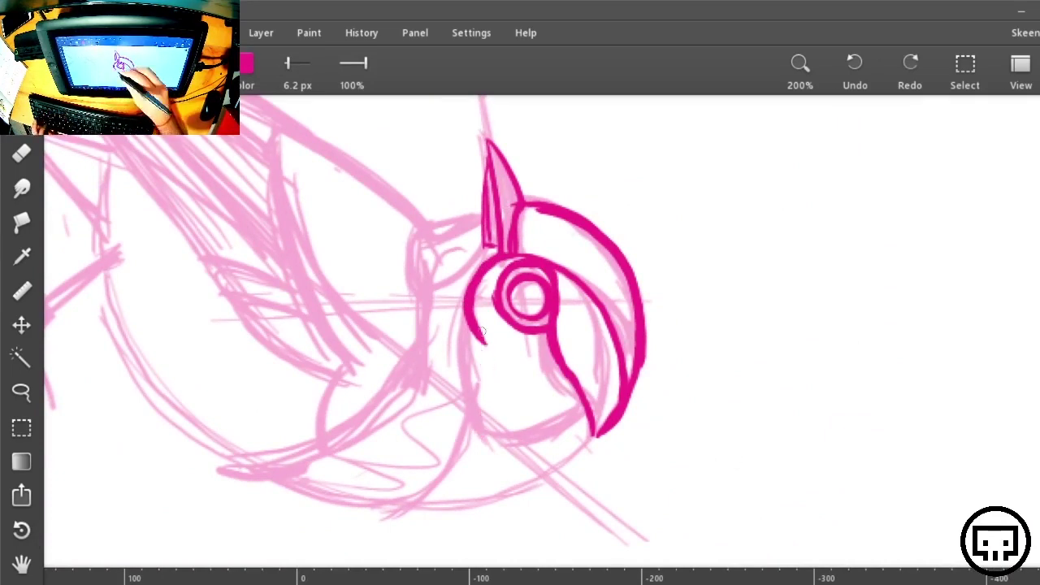
mouse_move(469, 312)
left_mouse_down()
mouse_move(483, 352)
mouse_move(461, 423)
mouse_move(475, 341)
mouse_move(468, 317)
left_mouse_up()
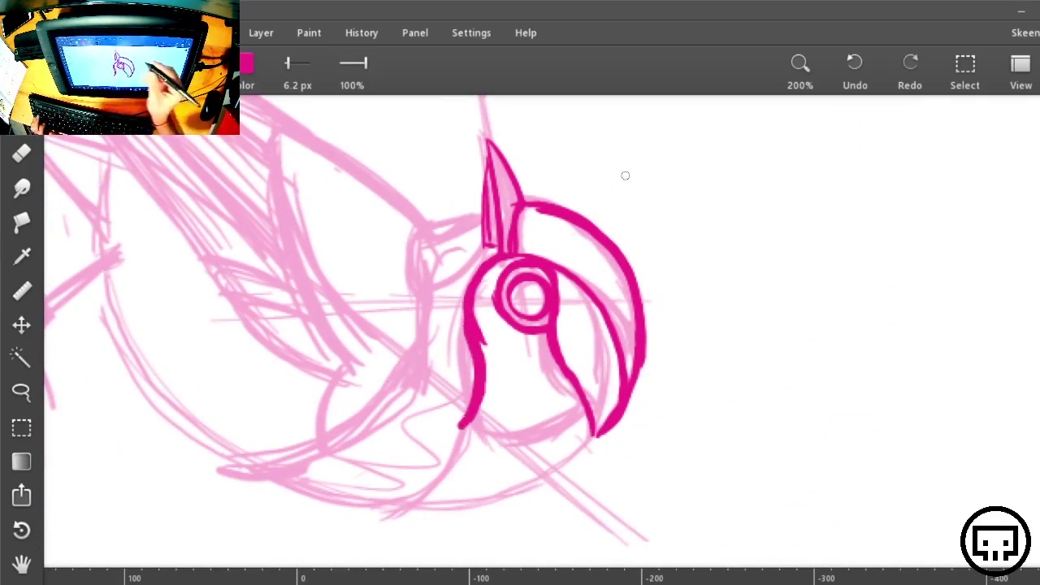
Draw the cheek patch's curved rear edge from the brow line down to its lower edge, undoing a stray stroke
key("r")
left_click_drag(721, 419, 695, 118)
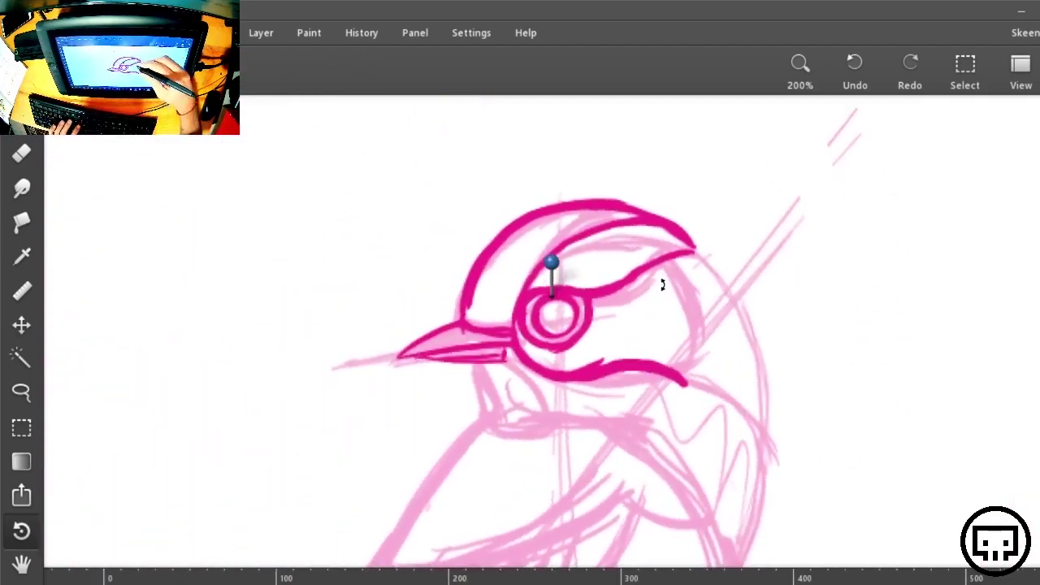
key("b")
mouse_move(652, 269)
left_mouse_down()
mouse_move(685, 303)
mouse_move(686, 383)
mouse_move(660, 279)
mouse_move(689, 297)
mouse_move(690, 376)
mouse_move(690, 308)
mouse_move(655, 256)
left_mouse_up()
key("ctrl+z")
Draw the back-of-head outline down the neck, and outline the throat patch with a collar line running back from it
left_click_drag(819, 449, 656, 390)
mouse_move(543, 196)
left_mouse_down()
mouse_move(590, 275)
mouse_move(609, 388)
left_mouse_up()
mouse_move(347, 307)
left_mouse_down()
mouse_move(369, 401)
mouse_move(329, 350)
mouse_move(320, 383)
mouse_move(370, 395)
mouse_move(409, 371)
mouse_move(477, 391)
mouse_move(512, 418)
left_mouse_up()
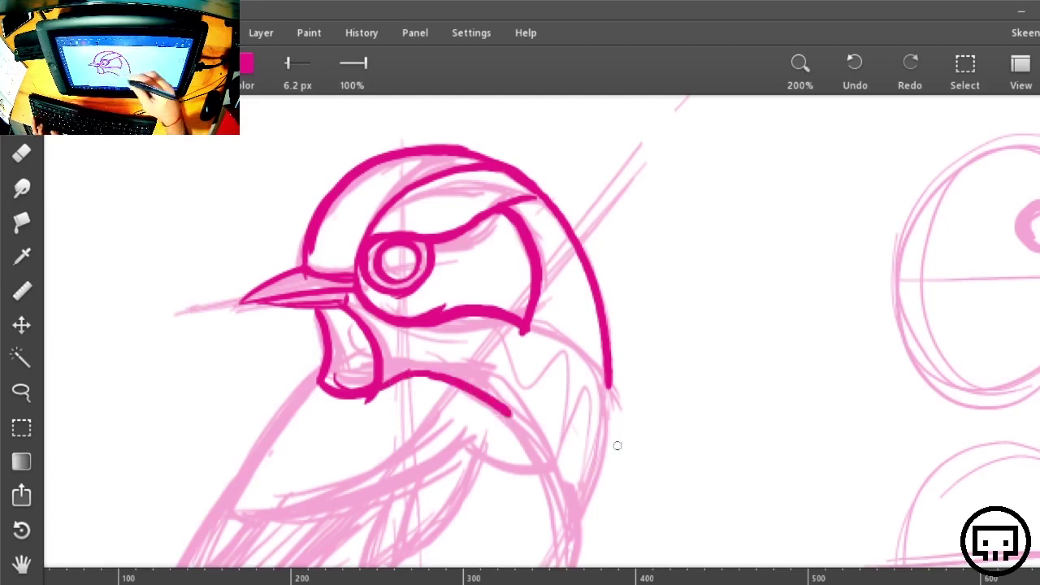
Undo the collar line and redraw it as a thick curve from the throat patch toward the collar's pointed tip, reinforcing the throat's lower edge
key("ctrl+z")
key("r")
mouse_move(829, 435)
left_mouse_down()
mouse_move(849, 329)
mouse_move(641, 181)
mouse_move(650, 301)
left_mouse_up()
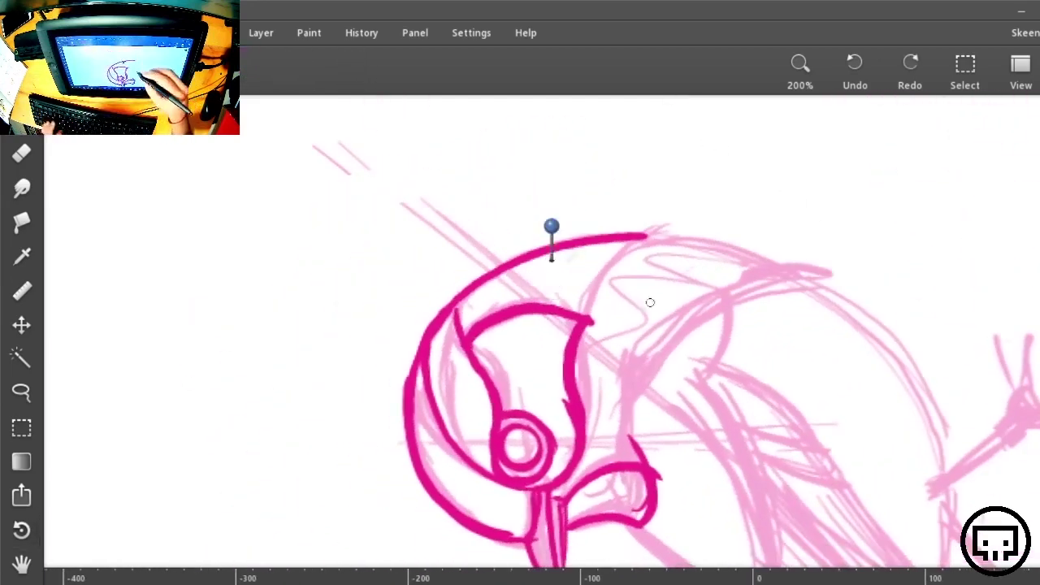
mouse_move(632, 432)
left_mouse_down()
mouse_move(715, 278)
mouse_move(760, 261)
left_mouse_up()
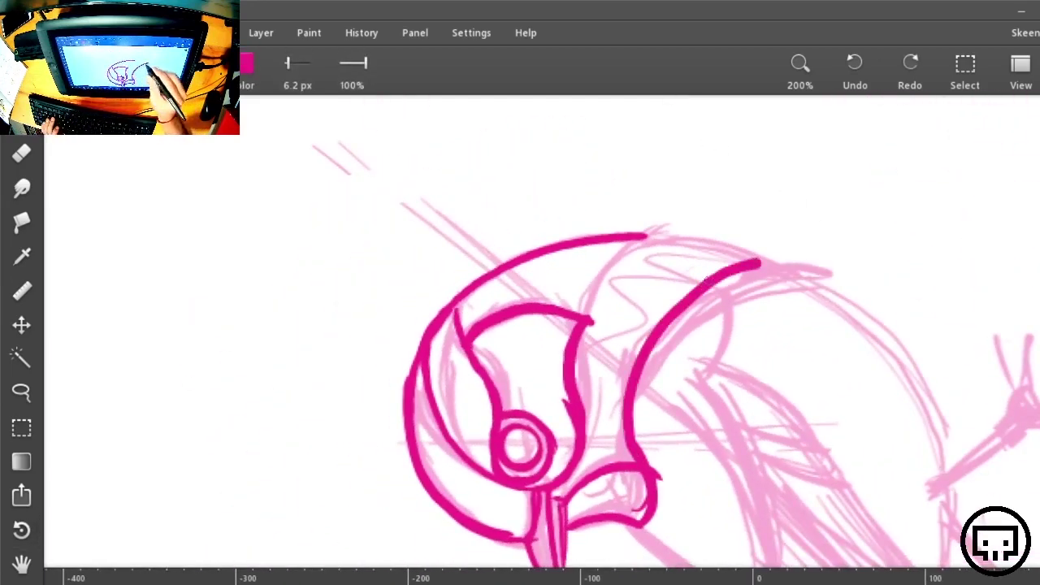
mouse_move(705, 280)
left_mouse_down()
mouse_move(637, 406)
mouse_move(640, 436)
left_mouse_up()
left_click_drag(648, 539, 660, 502)
Thicken the cheek patch's lower edge and extend the back-of-head outline down to the pointed end of the collar line
key("space")
mouse_move(813, 416)
left_mouse_down()
mouse_move(675, 431)
mouse_move(635, 423)
left_mouse_up()
key("r")
mouse_move(756, 283)
left_mouse_down()
mouse_move(785, 493)
mouse_move(492, 525)
mouse_move(724, 434)
mouse_move(480, 266)
mouse_move(492, 253)
left_mouse_up()
key("b")
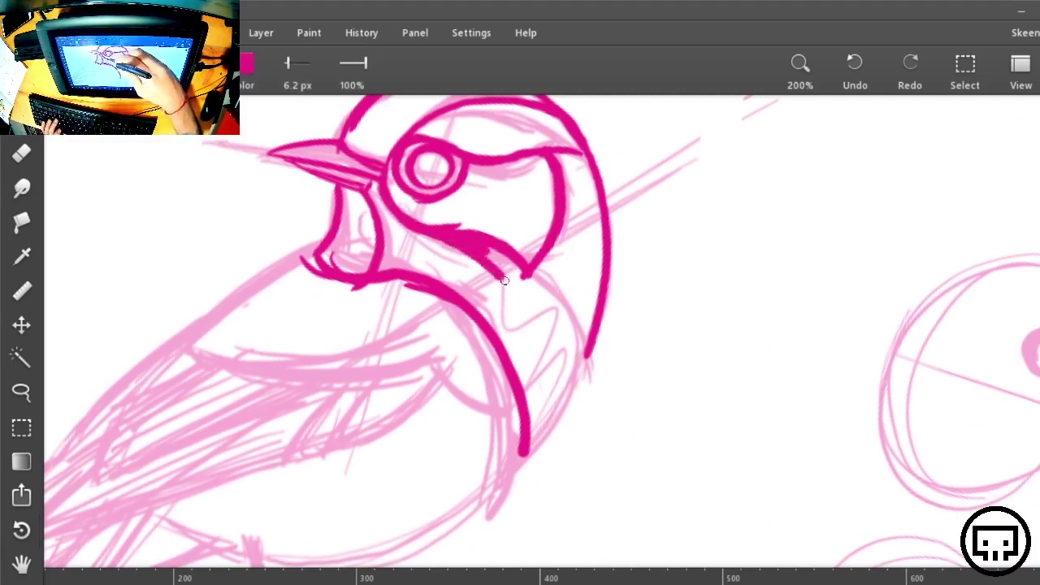
mouse_move(589, 353)
left_mouse_down()
mouse_move(525, 452)
mouse_move(584, 338)
left_mouse_up()
Draw the collar's upper edge from the neck outline past the cheek corner to the throat patch, and fill out the thick cheek edge
key("r")
mouse_move(820, 395)
left_mouse_down()
mouse_move(833, 363)
mouse_move(585, 95)
left_mouse_up()
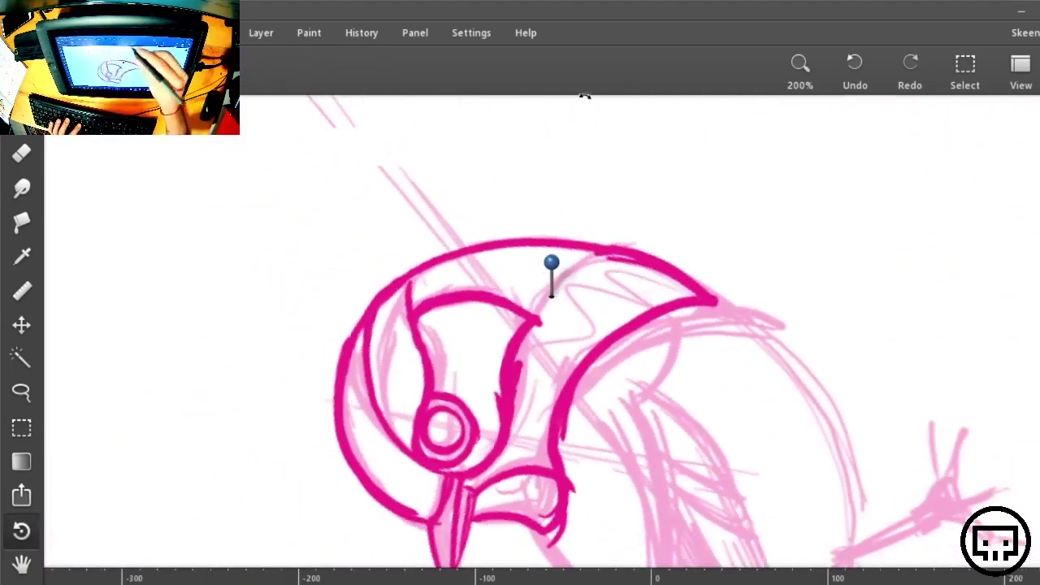
mouse_move(619, 246)
left_mouse_down()
mouse_move(540, 319)
mouse_move(518, 453)
mouse_move(517, 400)
left_mouse_up()
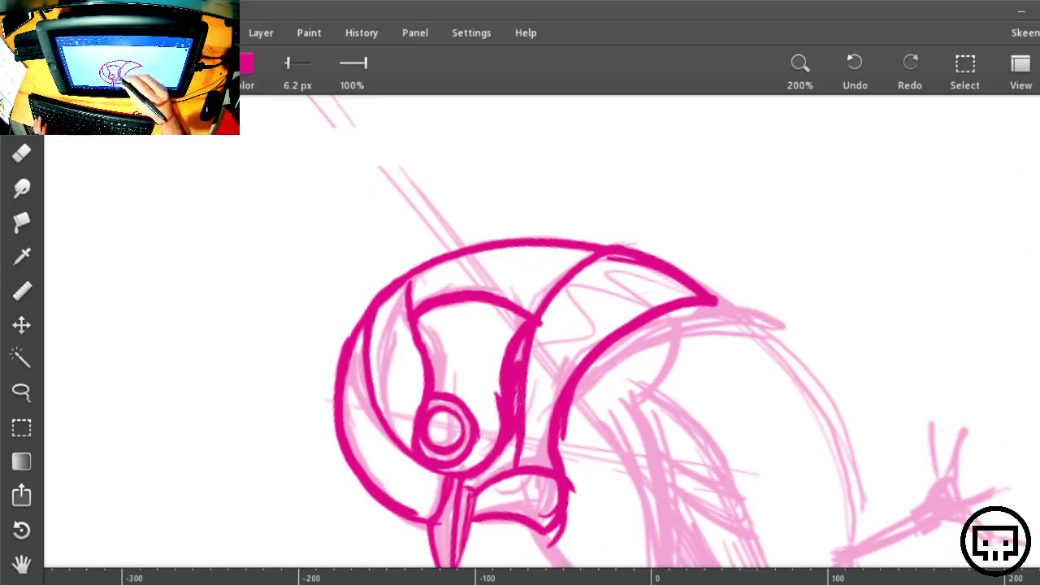
mouse_move(520, 364)
left_mouse_down()
mouse_move(534, 313)
mouse_move(427, 315)
left_mouse_up()
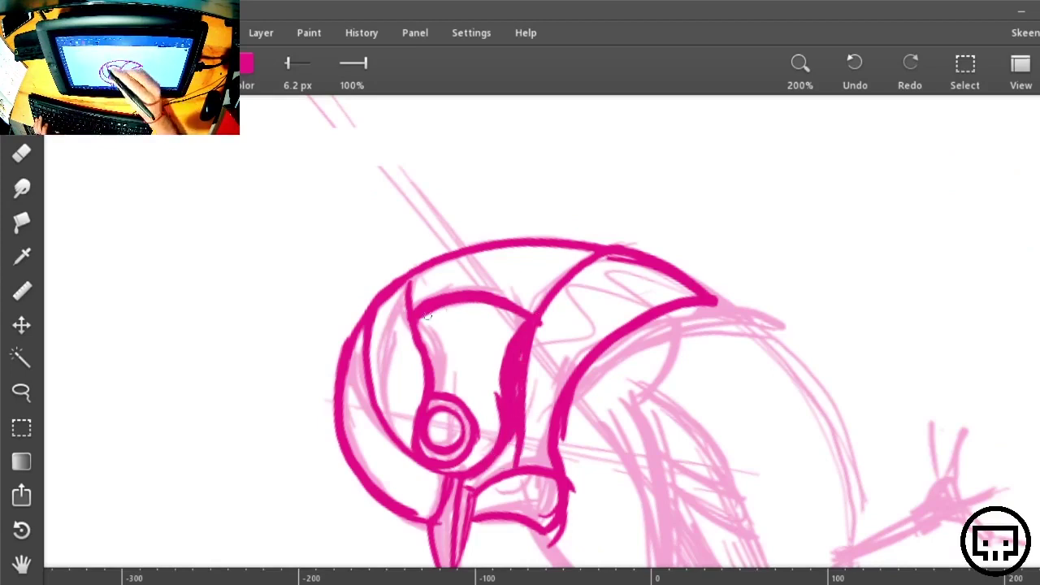
Draw the folded wing's S-curved upper edge from the shoulder back toward the bird's back
key("r")
left_click_drag(842, 295, 596, 523)
key("space")
left_click_drag(703, 445, 866, 281)
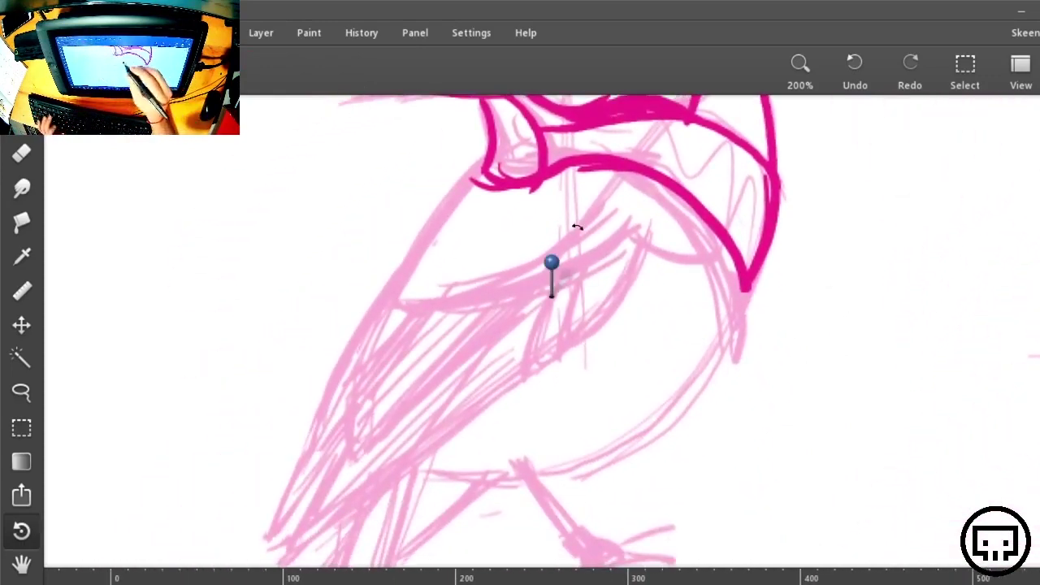
left_click_drag(512, 280, 649, 225)
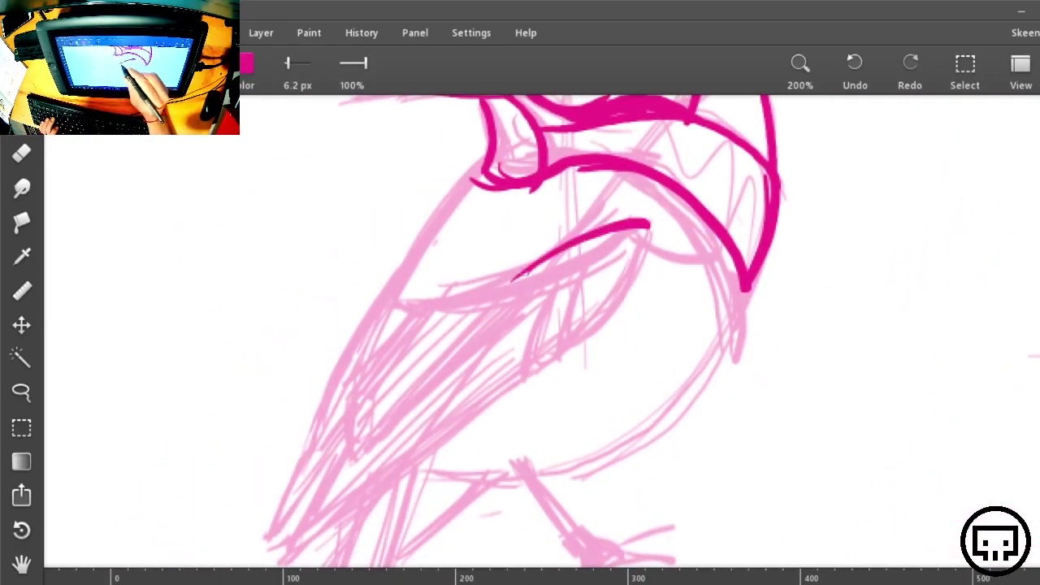
mouse_move(529, 264)
left_mouse_down()
mouse_move(654, 225)
mouse_move(426, 294)
mouse_move(552, 245)
left_mouse_up()
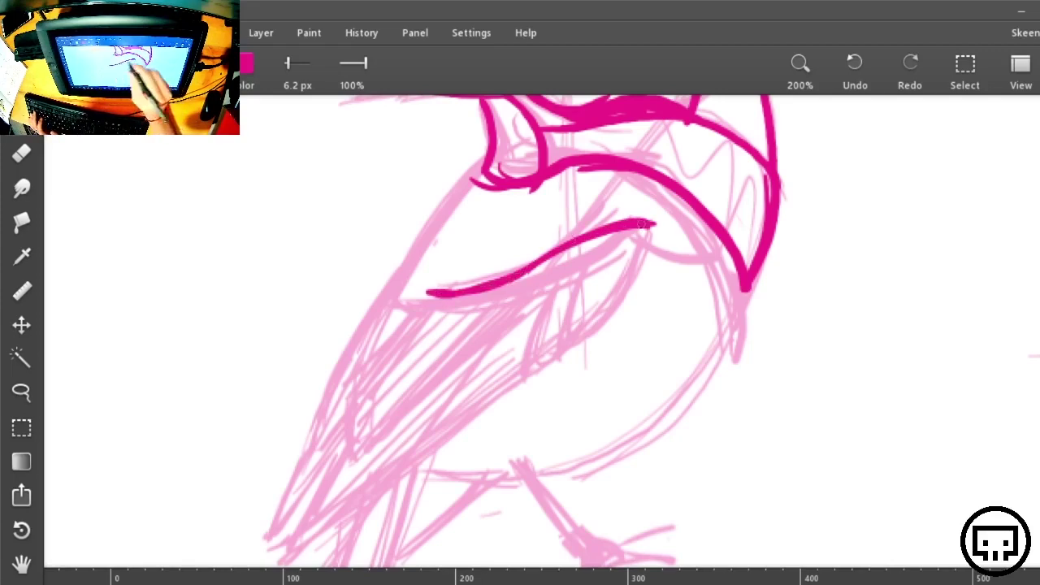
Continue the wing outline with a diagonal edge down from the upper edge's end and a short vertical edge below it
left_click_drag(694, 318, 759, 257)
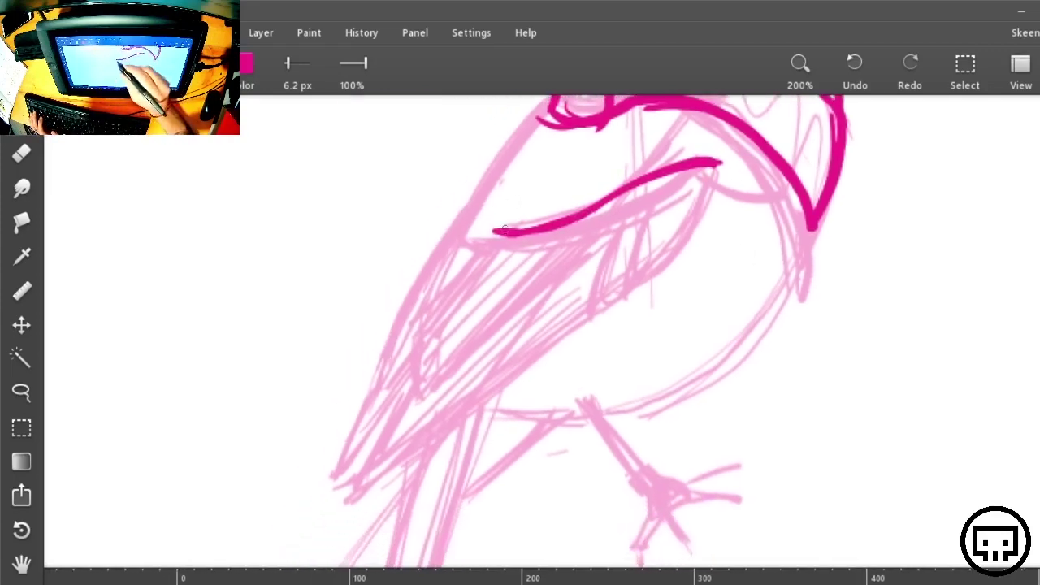
mouse_move(496, 233)
left_mouse_down()
mouse_move(413, 317)
mouse_move(416, 398)
left_mouse_up()
left_click_drag(413, 328, 416, 399)
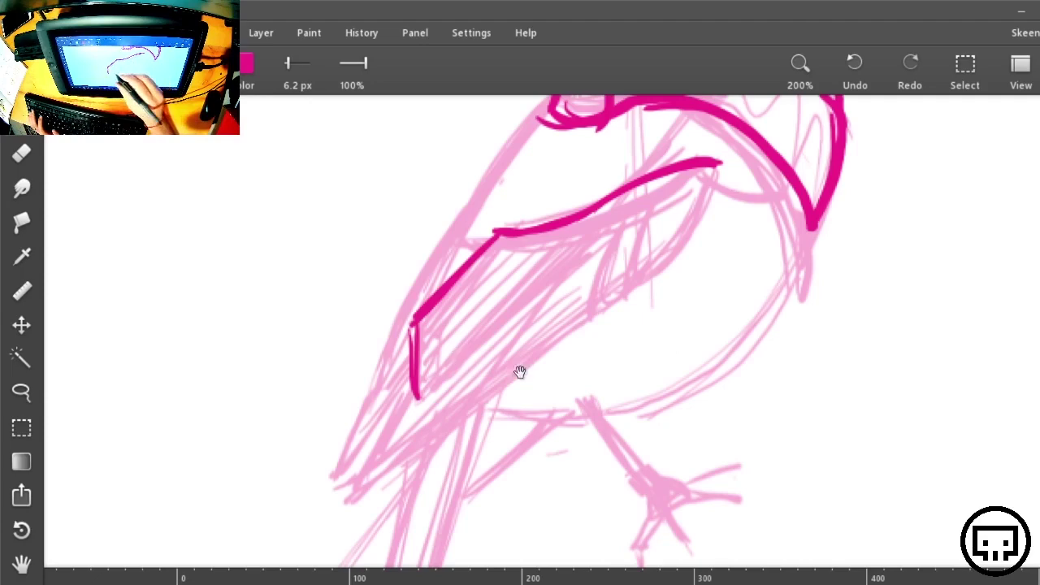
Draw a thick curved lower edge for the wing's shoulder band, redoing the first attempt, and close the band at the shoulder end
mouse_move(347, 391)
left_mouse_down()
mouse_move(542, 367)
mouse_move(1002, 404)
mouse_move(720, 390)
mouse_move(365, 420)
left_mouse_up()
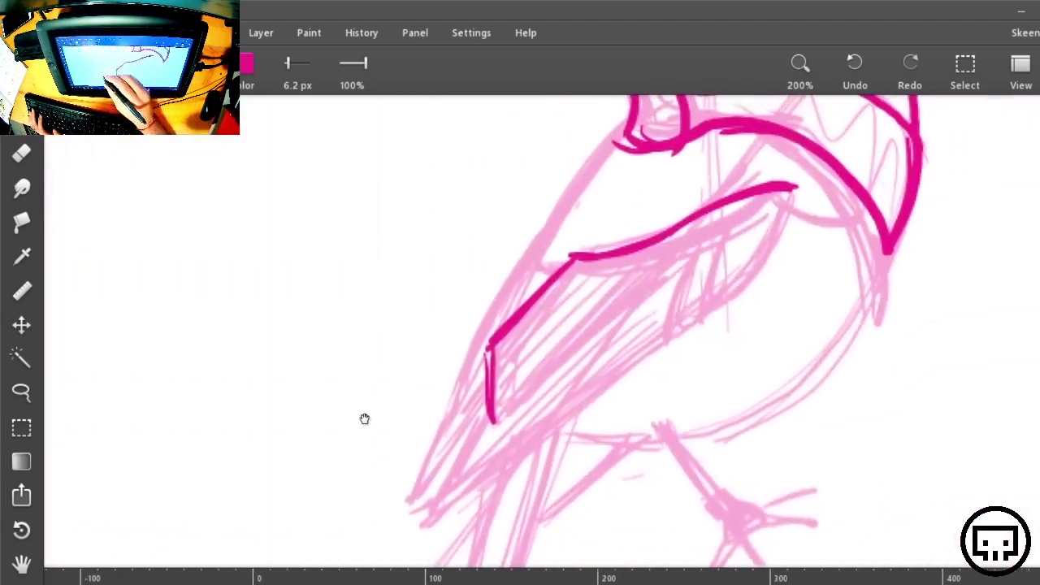
left_click_drag(560, 275, 777, 252)
key("ctrl+z")
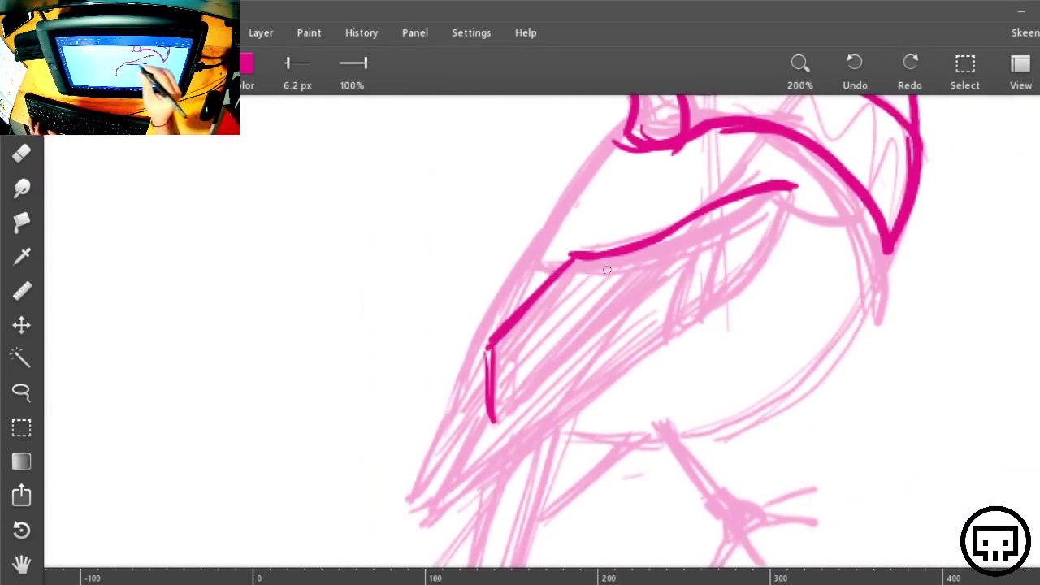
left_click_drag(559, 280, 783, 238)
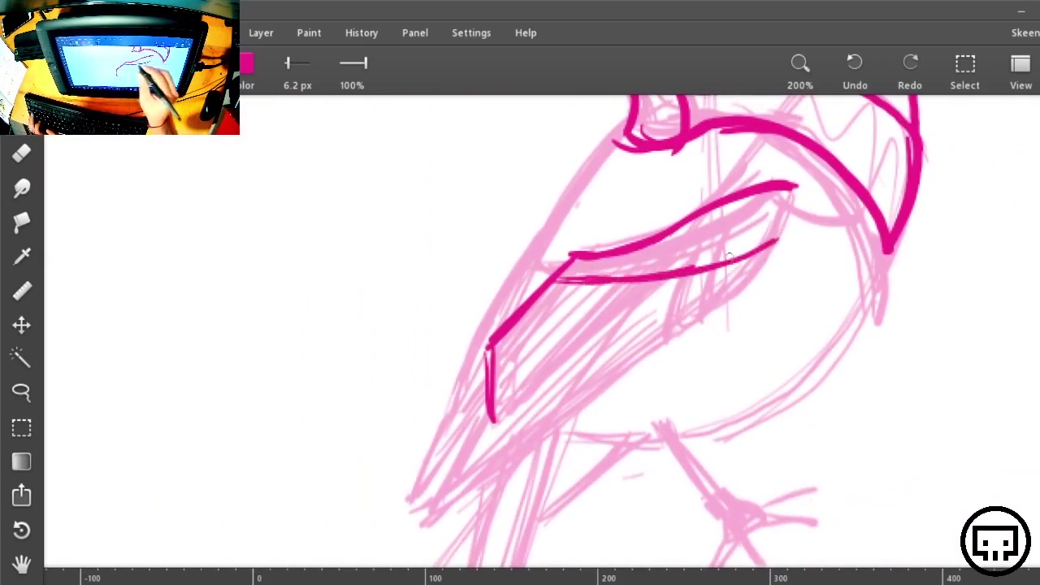
left_click_drag(710, 267, 554, 282)
left_click_drag(784, 239, 678, 282)
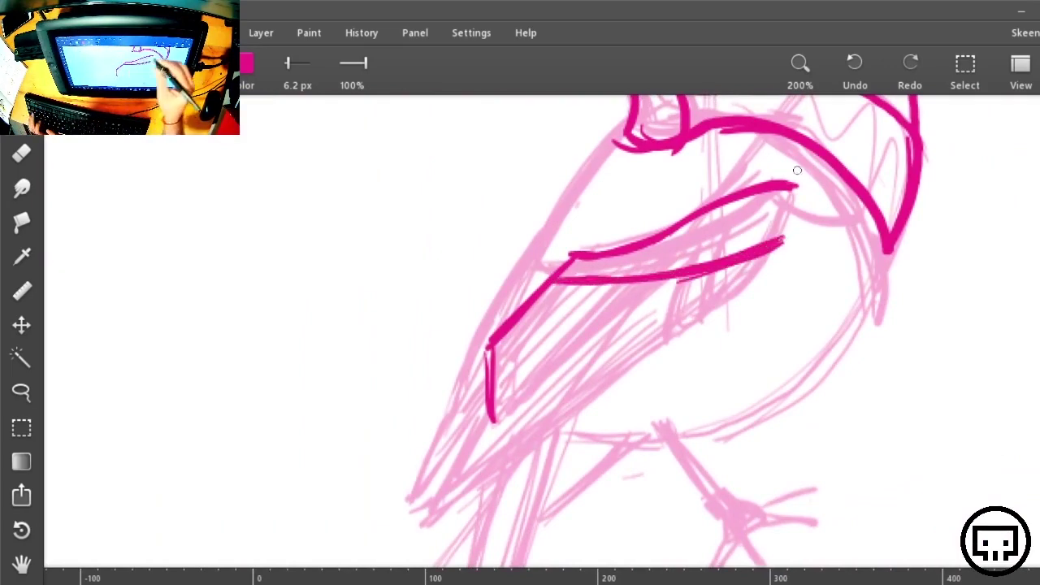
left_click_drag(793, 189, 783, 241)
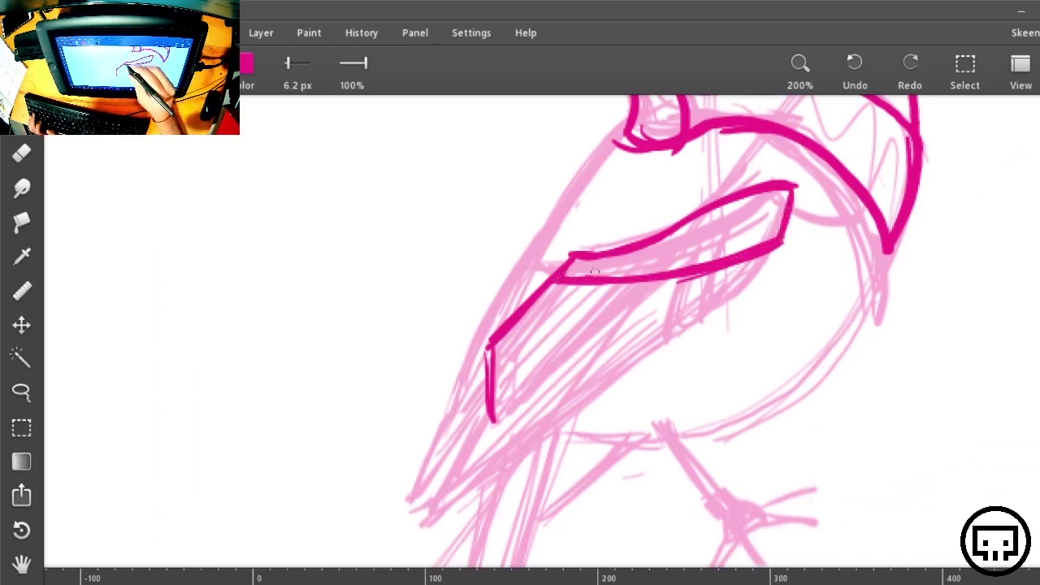
Divide the wing's shoulder band into feathers with a row of short curved strokes across it
left_click_drag(574, 276, 657, 231)
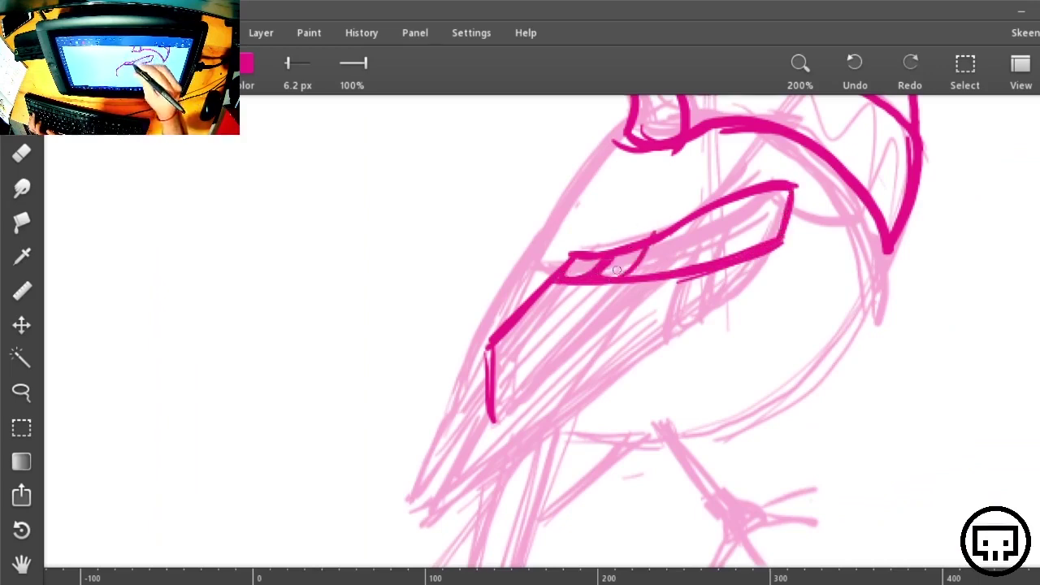
left_click_drag(634, 272, 664, 219)
left_click_drag(675, 273, 705, 213)
left_click_drag(709, 262, 739, 201)
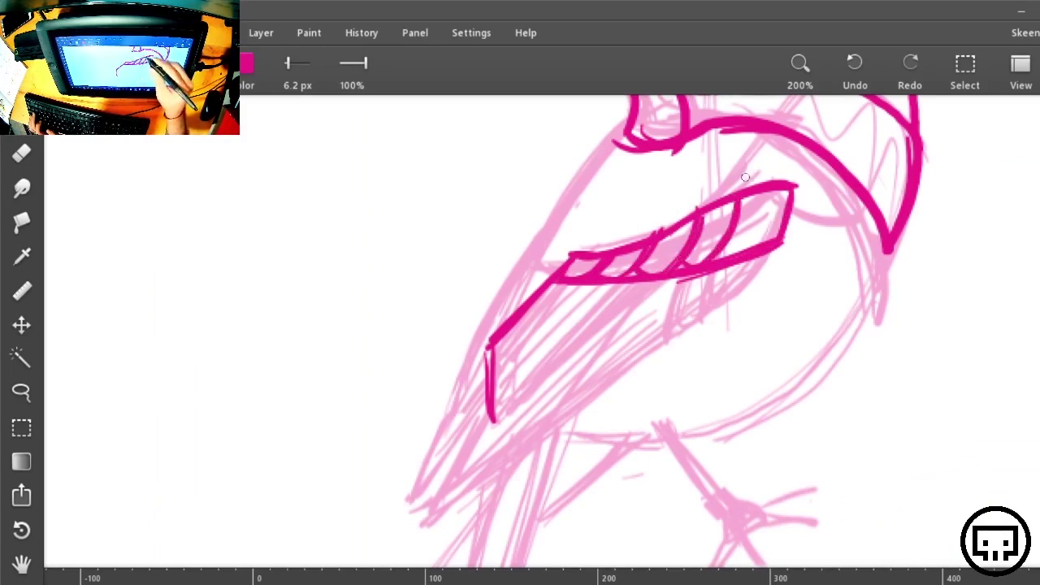
mouse_move(743, 251)
left_mouse_down()
mouse_move(779, 189)
mouse_move(769, 212)
left_mouse_up()
Outline two overlapping rounded feathers hanging beneath the shoulder end of the wing band
mouse_move(757, 243)
left_mouse_down()
mouse_move(788, 198)
mouse_move(741, 286)
left_mouse_up()
mouse_move(779, 223)
left_mouse_down()
mouse_move(713, 306)
mouse_move(748, 282)
left_mouse_up()
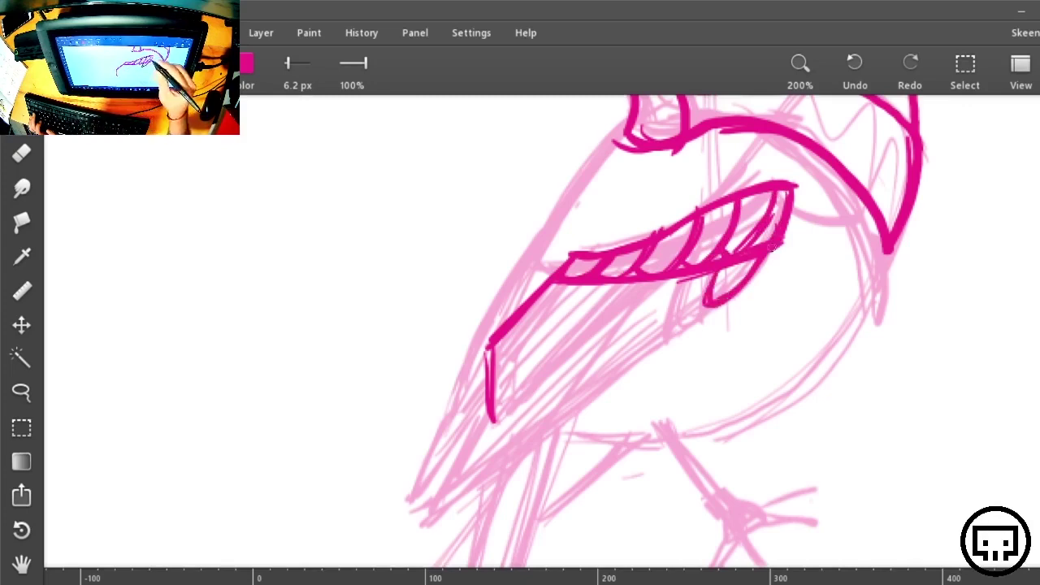
left_click_drag(768, 248, 715, 312)
mouse_move(689, 278)
left_mouse_down()
mouse_move(669, 334)
mouse_move(712, 309)
left_mouse_up()
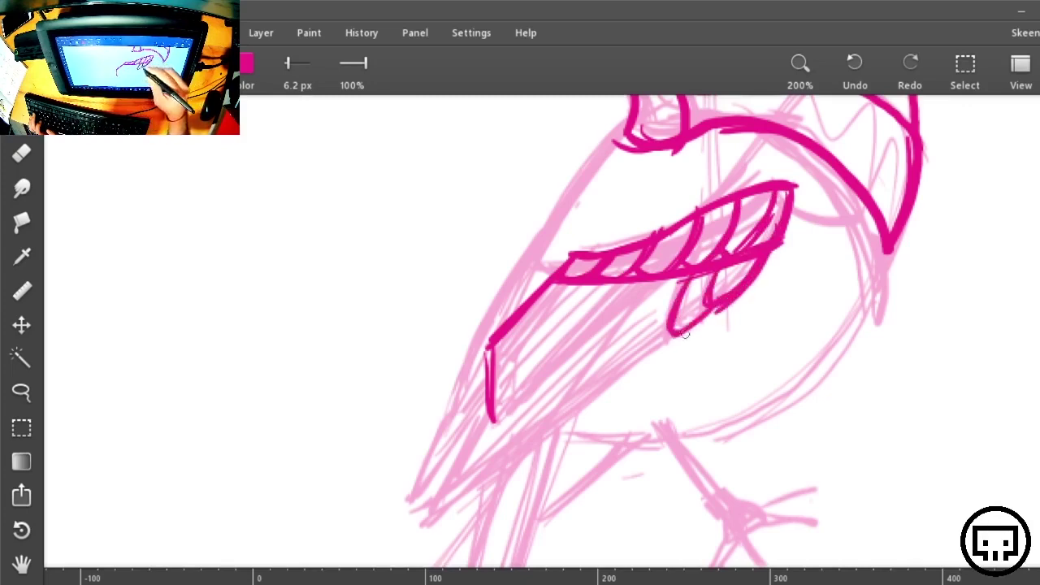
left_click_drag(676, 338, 720, 307)
Close the middle wing panel with a thick diagonal lower edge and fill it with parallel diagonal feather lines
left_click_drag(671, 274, 491, 421)
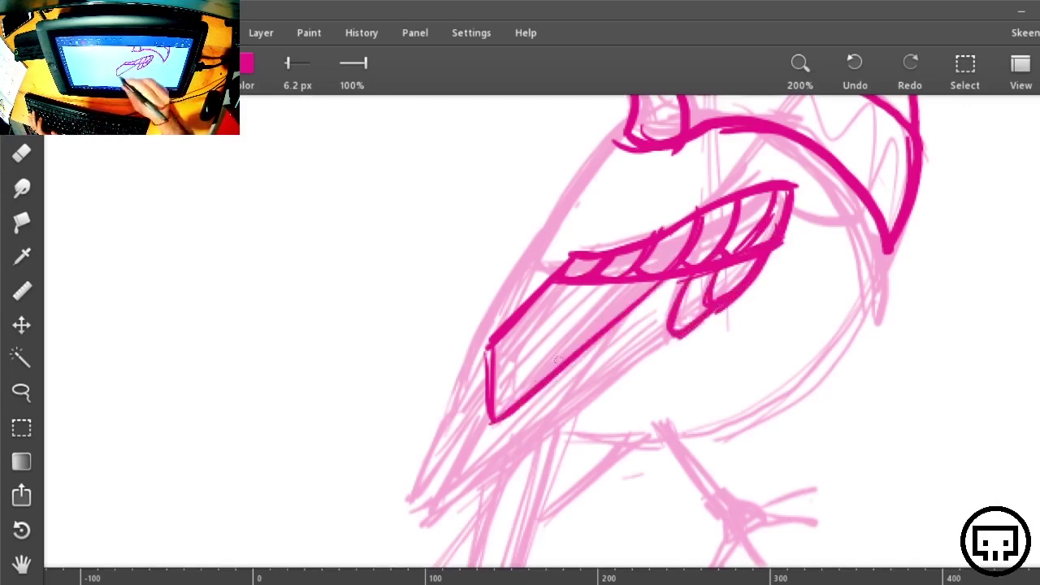
left_click_drag(598, 333, 488, 421)
mouse_move(494, 364)
left_mouse_down()
mouse_move(574, 281)
mouse_move(577, 291)
mouse_move(611, 272)
left_mouse_up()
left_click_drag(490, 399, 593, 304)
left_click_drag(587, 311, 636, 275)
left_click_drag(495, 408, 649, 283)
Outline the long flight feathers below the middle wing panel, tapering to the wing tip, and add diagonal feather lines inside
left_click_drag(627, 382, 702, 299)
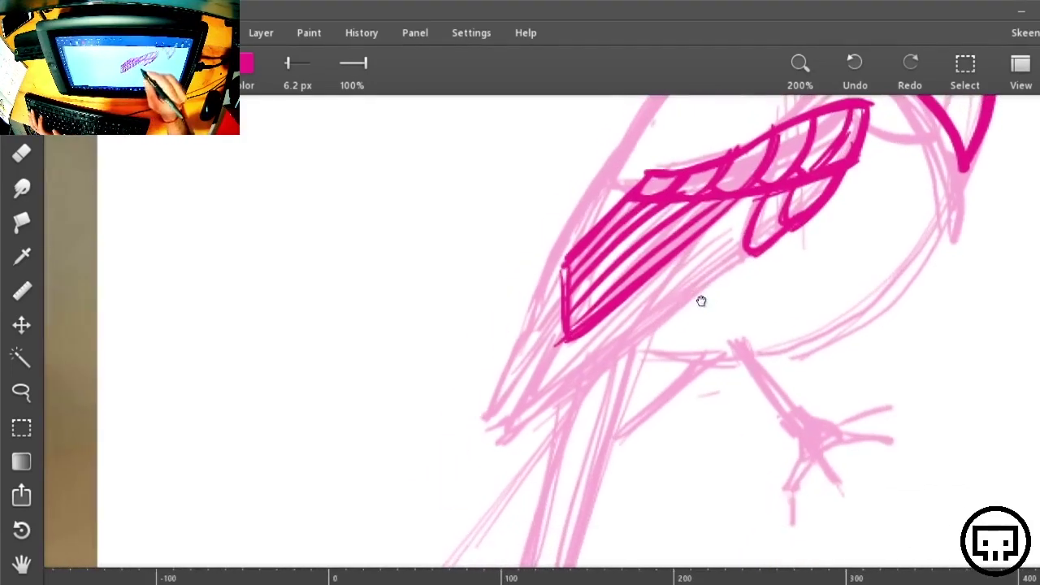
left_click_drag(757, 246, 486, 441)
mouse_move(566, 332)
left_mouse_down()
mouse_move(511, 401)
mouse_move(508, 427)
left_mouse_up()
left_click_drag(756, 197, 658, 278)
mouse_move(486, 429)
left_mouse_down()
mouse_move(728, 223)
mouse_move(750, 216)
left_mouse_up()
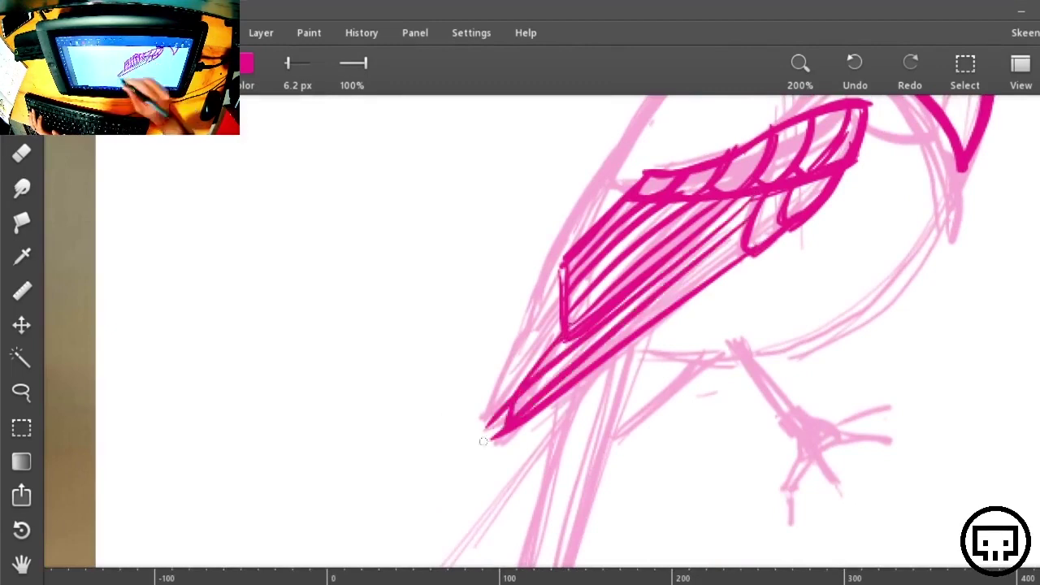
left_click_drag(582, 384, 740, 245)
Draw the curved body outline from the base of the throat patch down to the top of the folded wing
left_click_drag(750, 309, 606, 524)
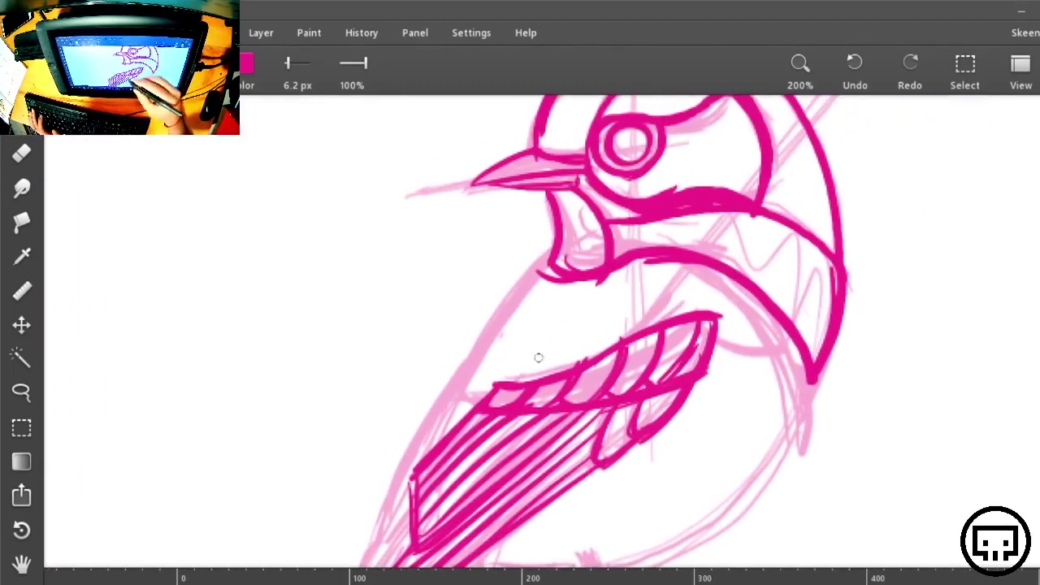
mouse_move(547, 260)
left_mouse_down()
mouse_move(459, 382)
mouse_move(536, 275)
left_mouse_up()
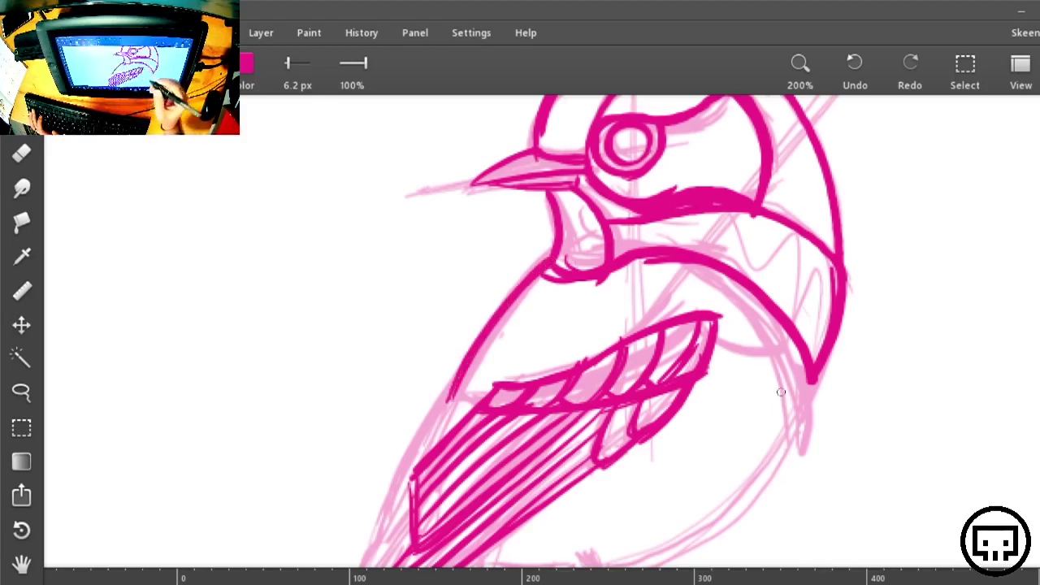
Extend the wing band's narrow end to the body outline with thin lines and reinforce the band's edges
left_click_drag(457, 392, 674, 326)
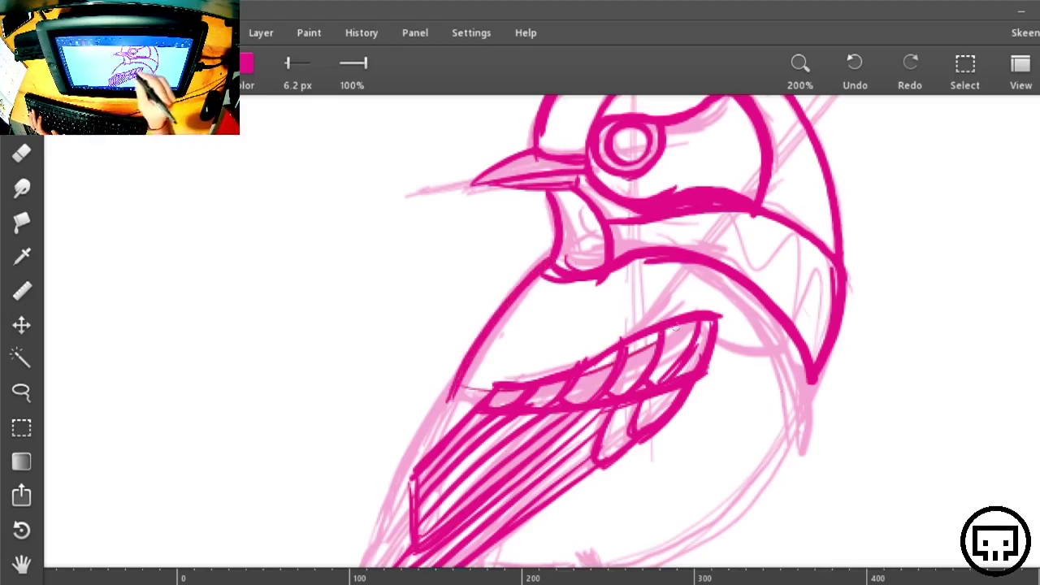
left_click_drag(575, 370, 660, 335)
mouse_move(660, 335)
left_mouse_down()
mouse_move(582, 374)
mouse_move(452, 409)
left_mouse_up()
mouse_move(452, 409)
left_mouse_down()
mouse_move(543, 275)
mouse_move(796, 334)
left_mouse_up()
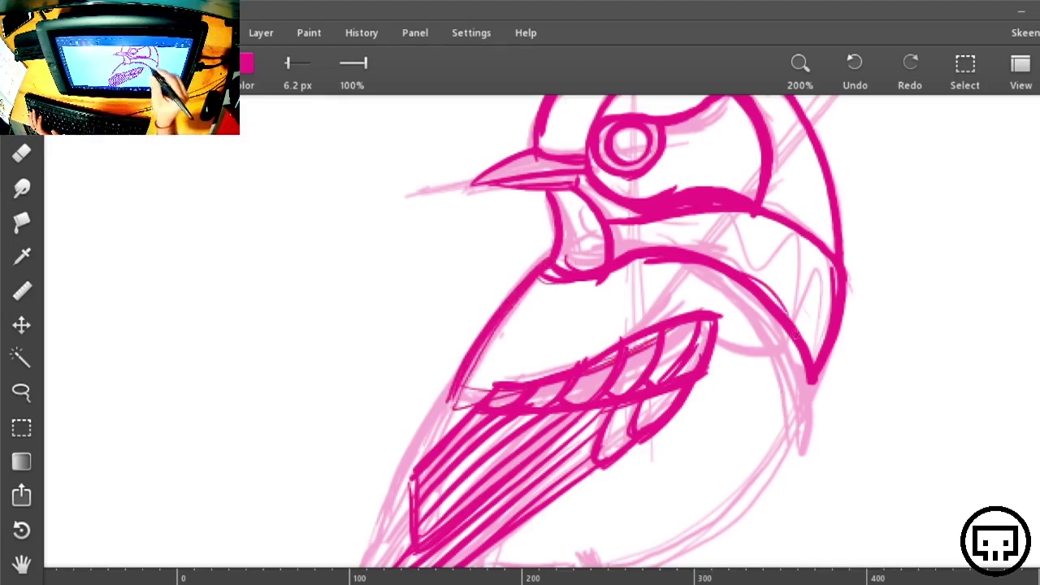
mouse_move(708, 275)
left_mouse_down()
mouse_move(512, 370)
mouse_move(465, 363)
left_mouse_up()
key("ctrl+z")
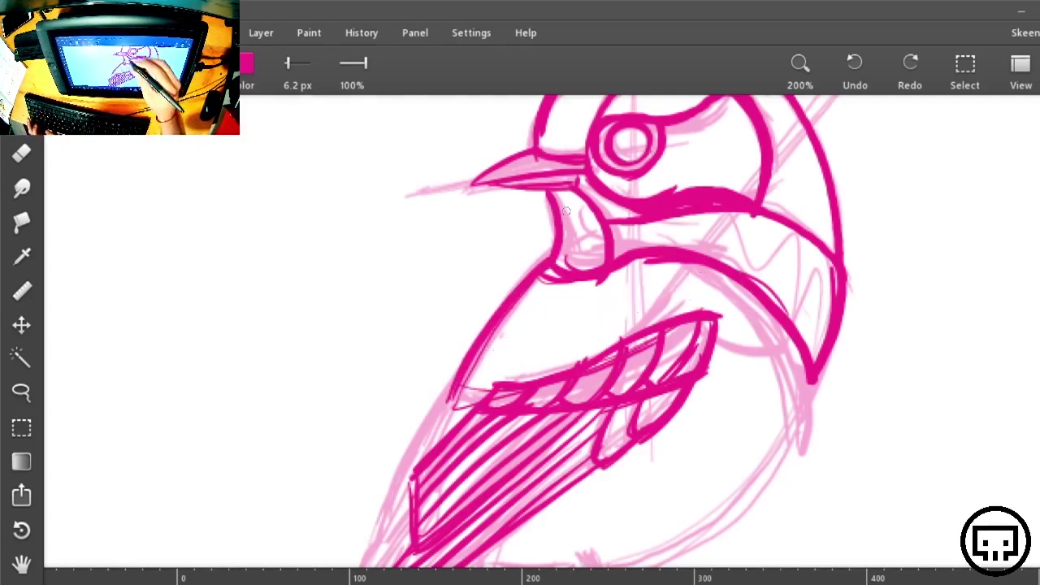
Mark the throat patch and the pale collar with light squiggly shading strokes and retrace the collar's upper edge
mouse_move(554, 217)
left_mouse_down()
mouse_move(538, 272)
mouse_move(603, 252)
left_mouse_up()
left_click_drag(577, 194, 568, 225)
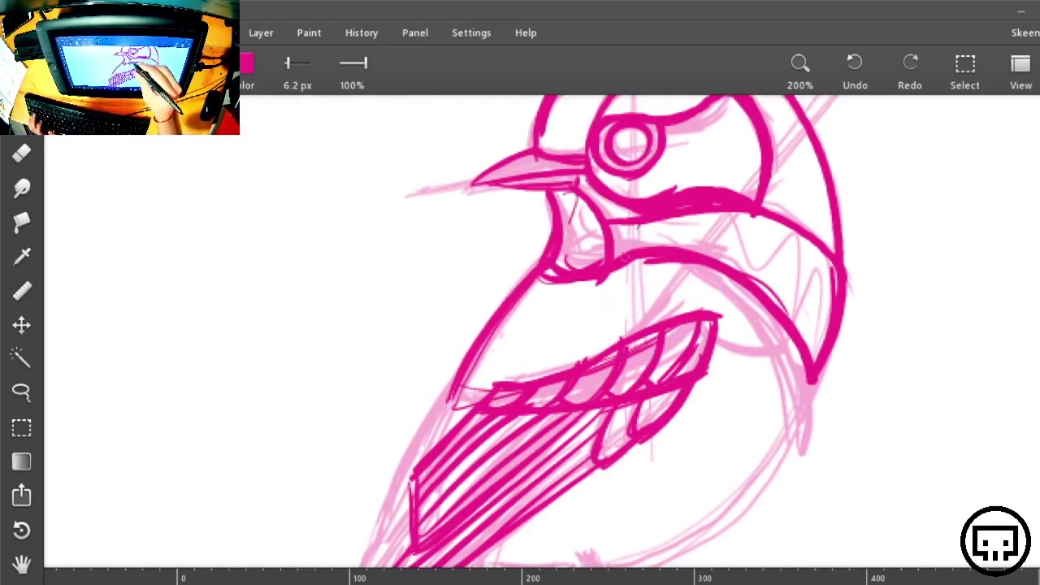
mouse_move(646, 231)
left_mouse_down()
mouse_move(724, 234)
mouse_move(793, 280)
left_mouse_up()
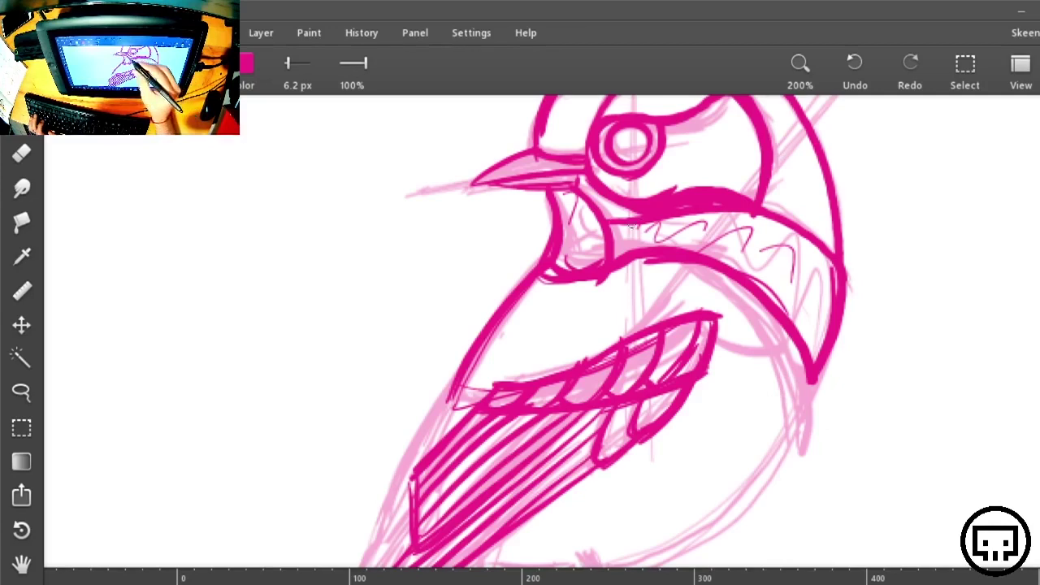
left_click_drag(618, 221, 705, 214)
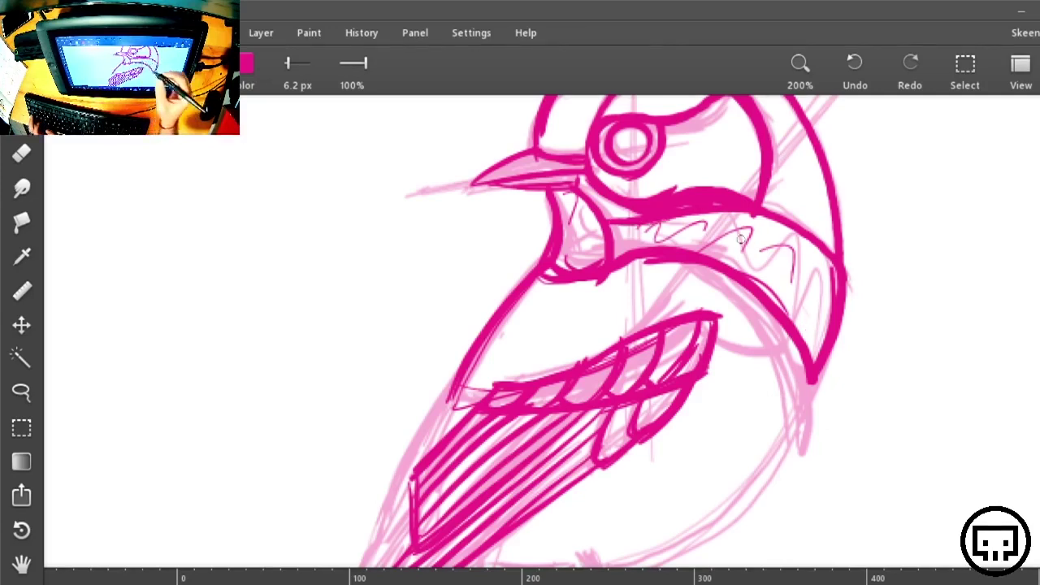
Add light zigzag shading marks to the forehead, the cheek behind the eye and the back of the head
left_click_drag(900, 301, 871, 458)
left_click_drag(597, 269, 715, 219)
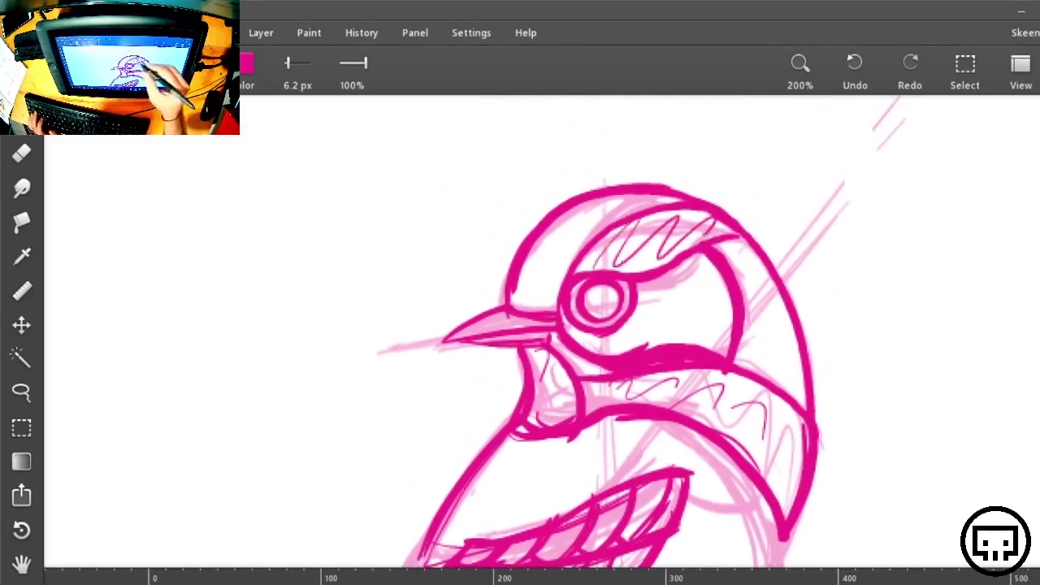
mouse_move(549, 302)
left_mouse_down()
mouse_move(555, 244)
mouse_move(601, 202)
left_mouse_up()
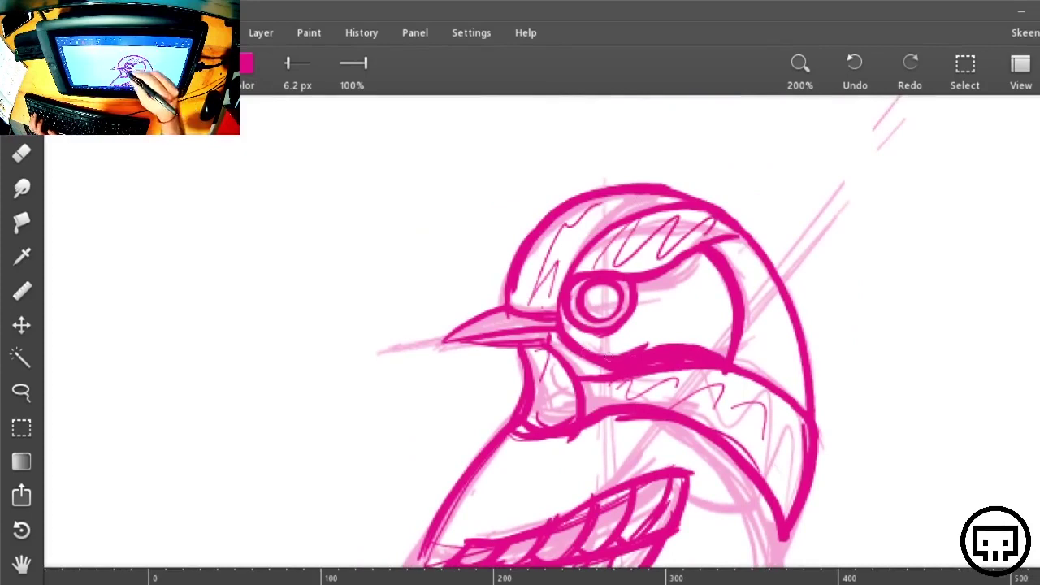
left_click_drag(674, 280, 732, 302)
left_click_drag(741, 257, 781, 372)
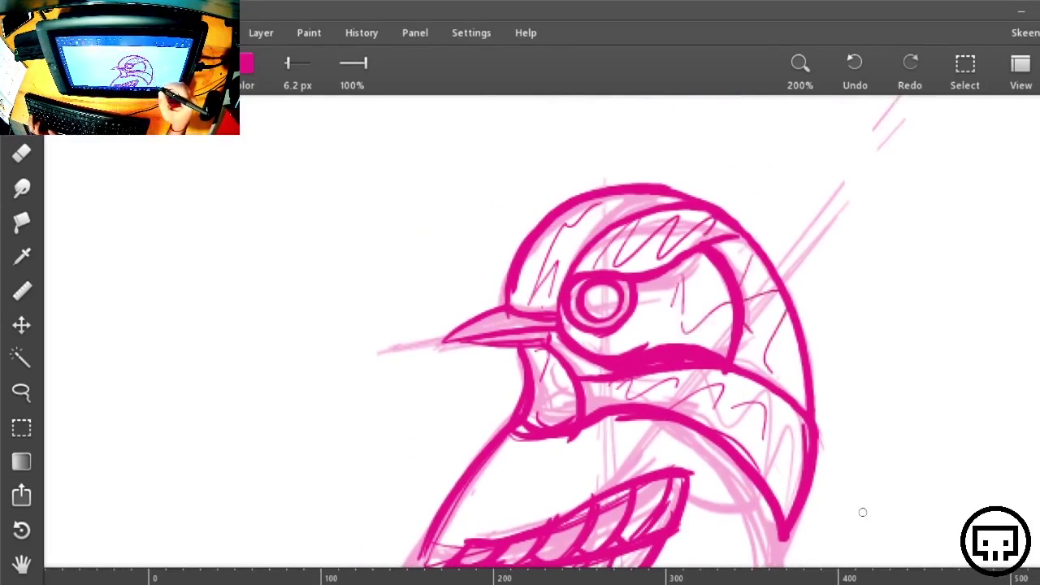
Draw a shallow curved line from the shoulder end of the wing band across to the collar's pointed tip
mouse_move(901, 480)
left_mouse_down()
mouse_move(1006, 253)
mouse_move(1008, 198)
left_mouse_up()
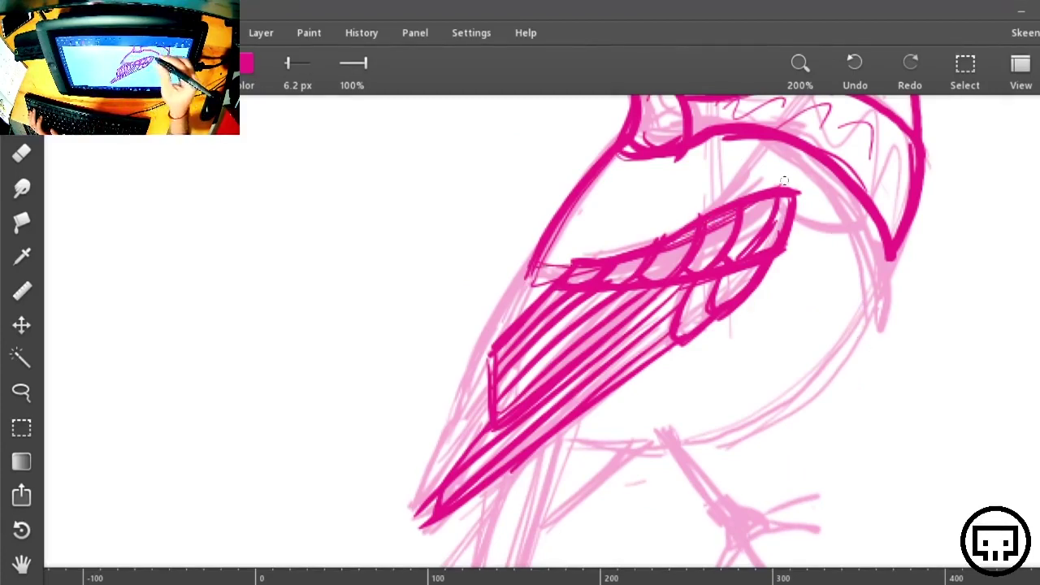
left_click_drag(832, 226, 877, 223)
left_click_drag(797, 219, 892, 212)
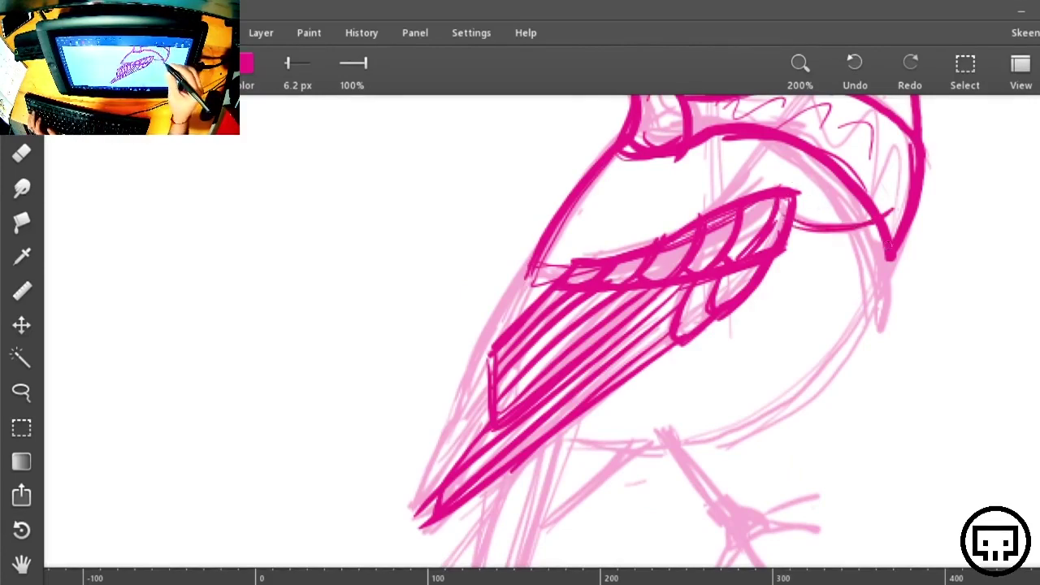
Outline the round breast and belly in one long thick curve from the collar tip to the underside of the wing
key("r")
left_click_drag(910, 382, 407, 280)
key("space")
mouse_move(515, 207)
left_mouse_down()
mouse_move(685, 401)
mouse_move(725, 425)
left_mouse_up()
key("b")
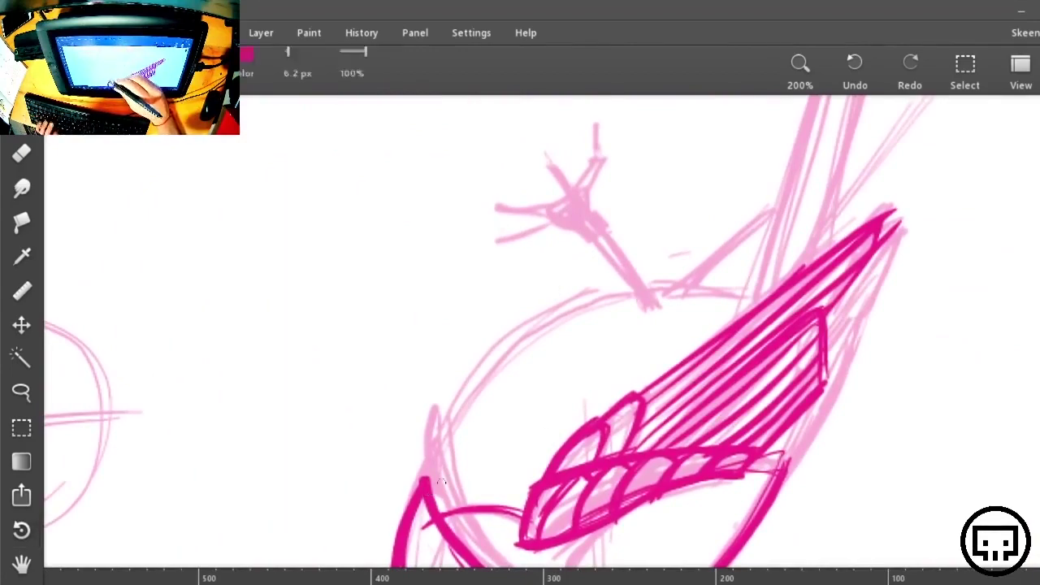
left_click_drag(424, 477, 535, 327)
left_click_drag(476, 370, 748, 309)
mouse_move(427, 478)
left_mouse_down()
mouse_move(734, 311)
mouse_move(569, 308)
left_mouse_up()
Draw the undertail edge behind the belly and outline the long narrow tail with a curved tip below the wing
key("r")
left_click_drag(855, 327, 502, 430)
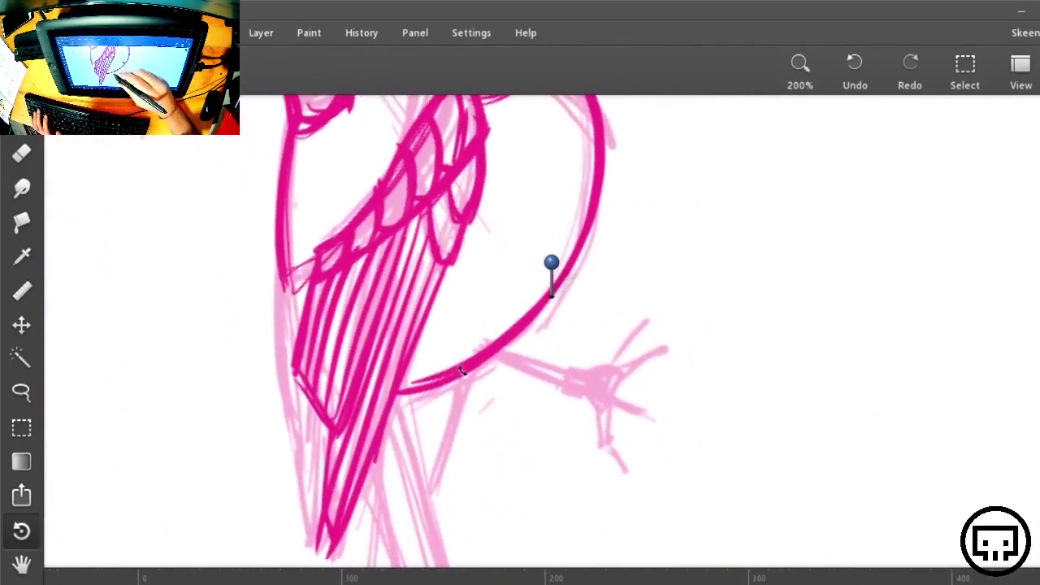
left_click_drag(468, 373, 429, 488)
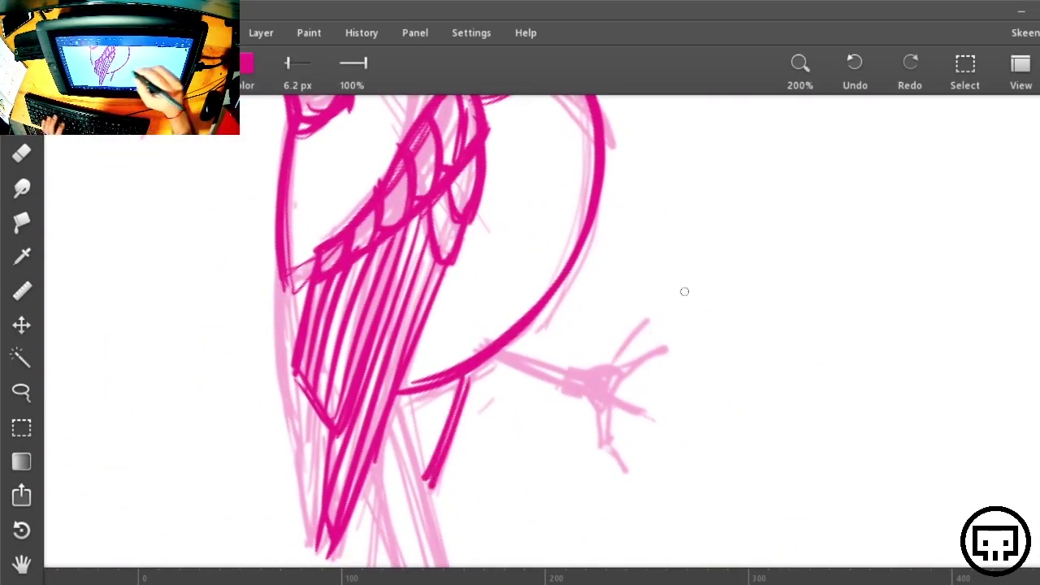
key("r")
left_click_drag(685, 291, 618, 497)
key("space")
left_click_drag(648, 418, 850, 480)
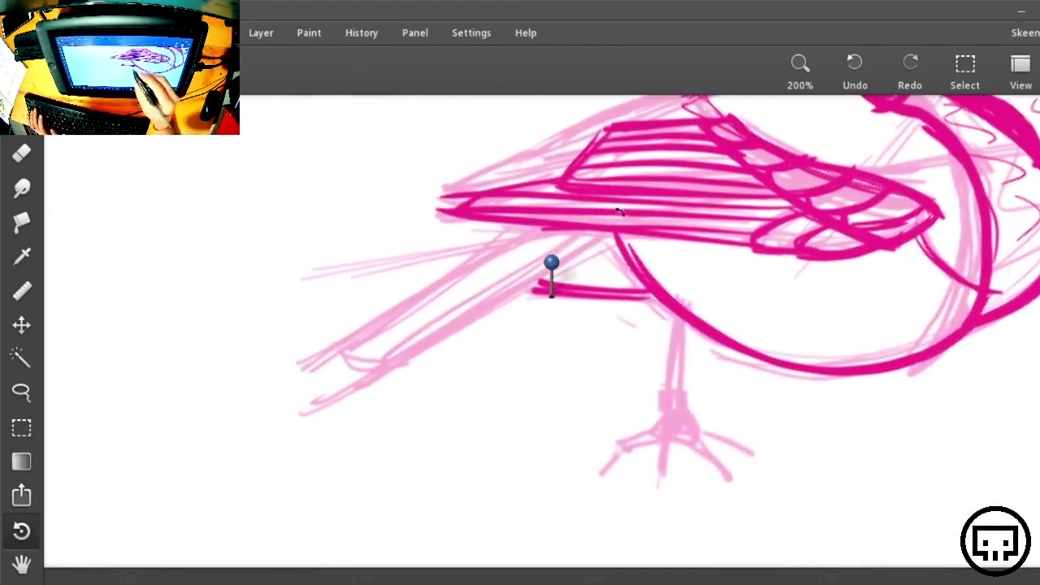
mouse_move(601, 233)
left_mouse_down()
mouse_move(366, 363)
mouse_move(333, 395)
left_mouse_up()
left_click_drag(614, 237, 349, 386)
mouse_move(336, 346)
left_mouse_down()
mouse_move(355, 356)
mouse_move(335, 350)
mouse_move(328, 367)
left_mouse_up()
left_click_drag(544, 226, 344, 345)
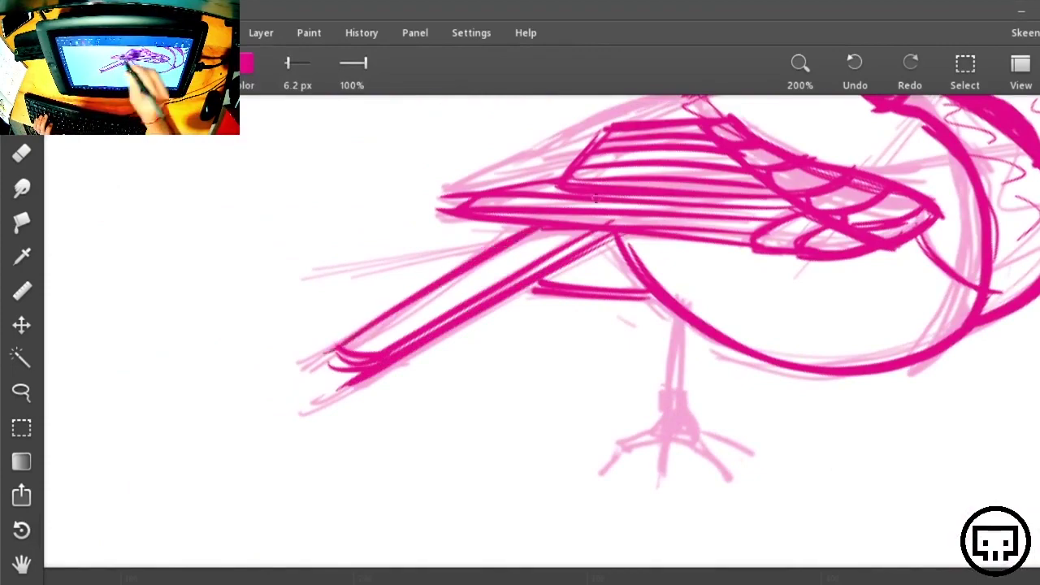
Outline the back edge behind the folded wing from the body outline down to the wing tip, adding a short feather line
mouse_move(754, 286)
left_mouse_down()
mouse_move(740, 302)
mouse_move(724, 481)
left_mouse_up()
key("r")
left_click_drag(922, 397, 906, 212)
key("b")
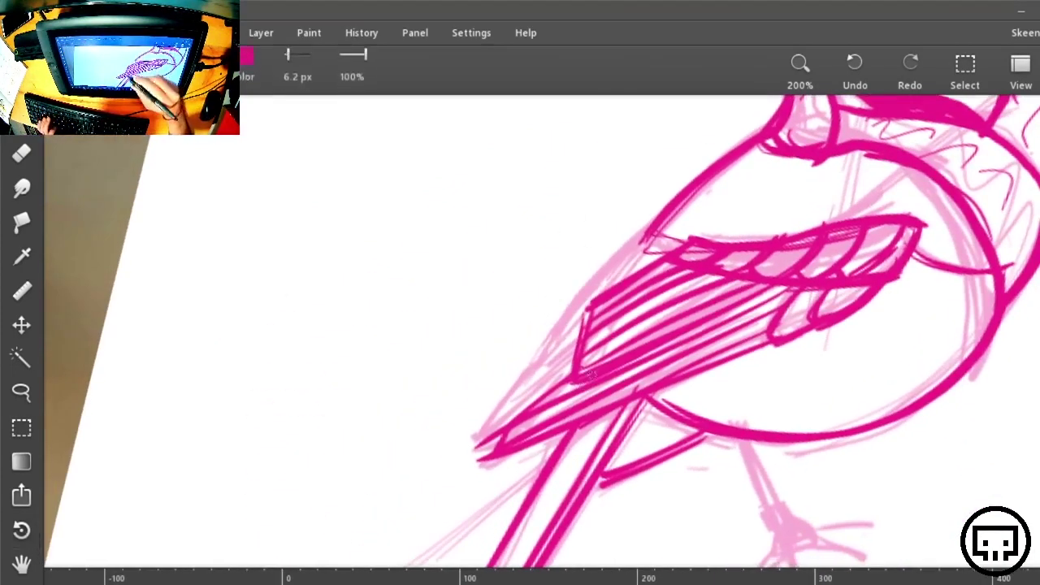
left_click_drag(668, 216, 628, 274)
left_click_drag(649, 236, 616, 283)
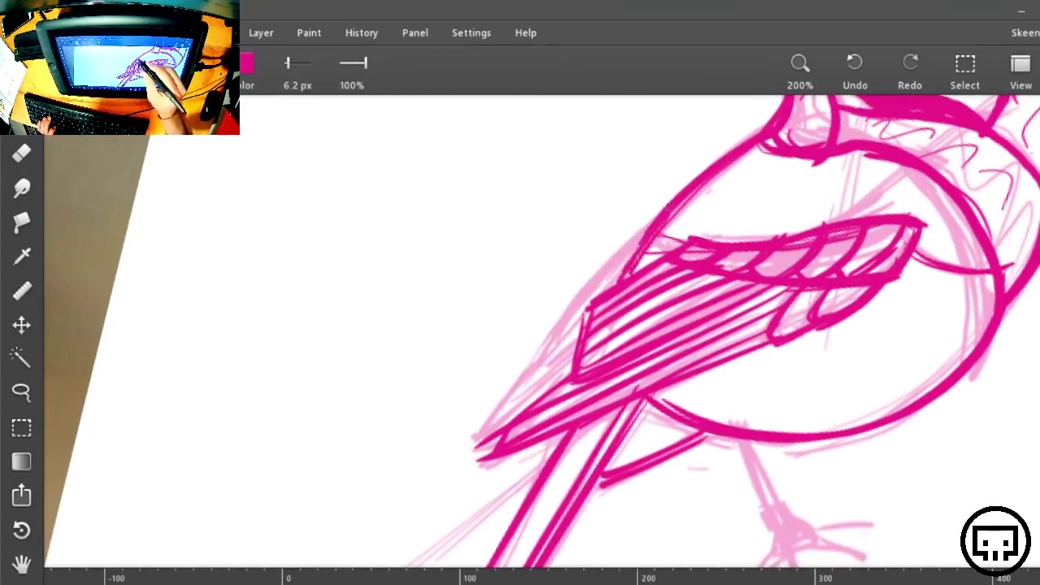
left_click_drag(655, 219, 524, 376)
left_click_drag(577, 337, 538, 359)
mouse_move(646, 233)
left_mouse_down()
mouse_move(536, 349)
mouse_move(524, 394)
mouse_move(484, 429)
left_mouse_up()
left_click_drag(533, 363, 482, 429)
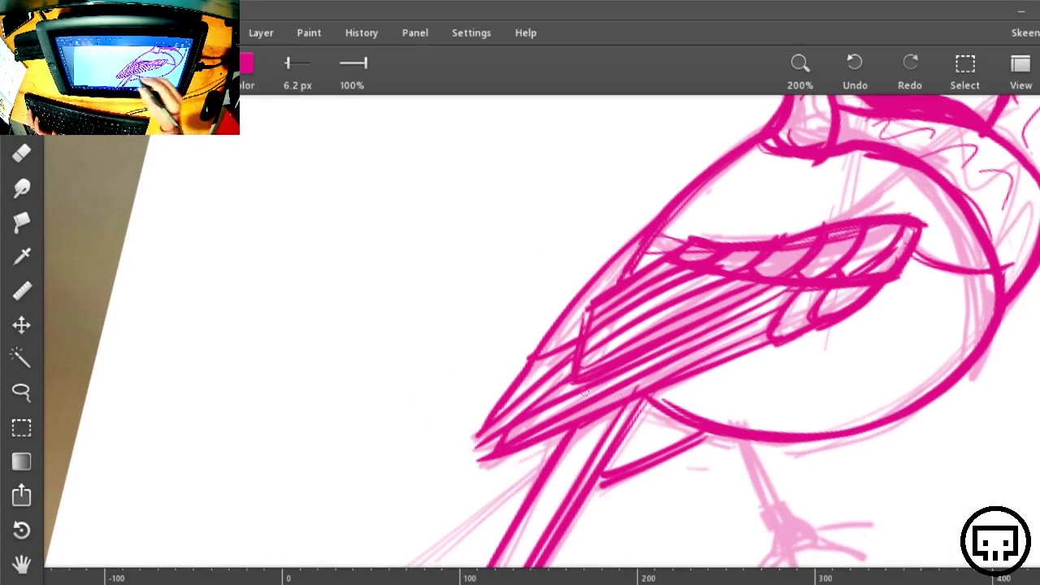
left_click_drag(572, 340, 538, 357)
left_click_drag(585, 299, 546, 344)
mouse_move(636, 248)
left_mouse_down()
mouse_move(593, 288)
mouse_move(548, 371)
left_mouse_up()
key("ctrl+z")
key("ctrl+z")
key("ctrl+z")
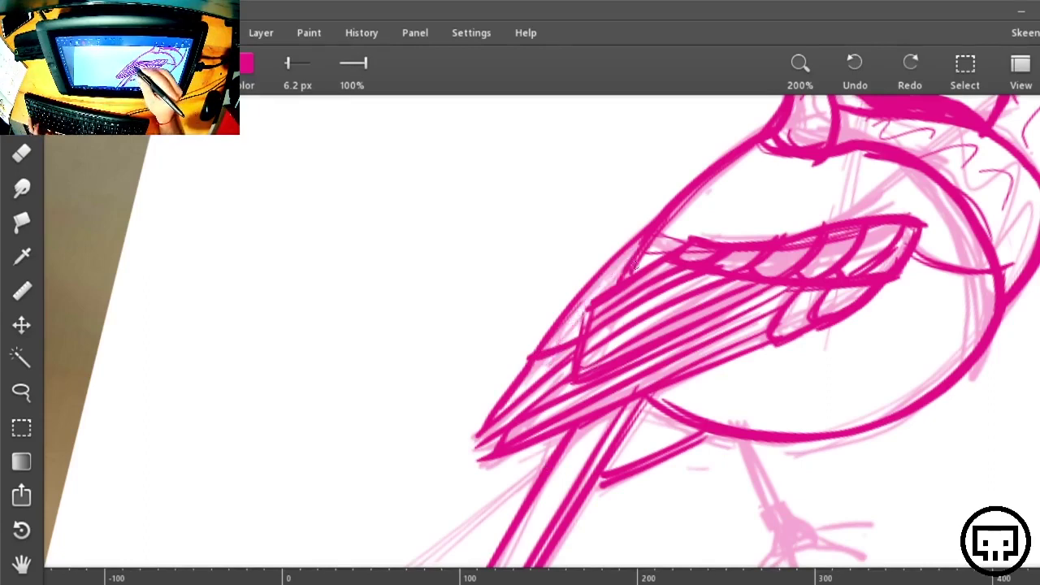
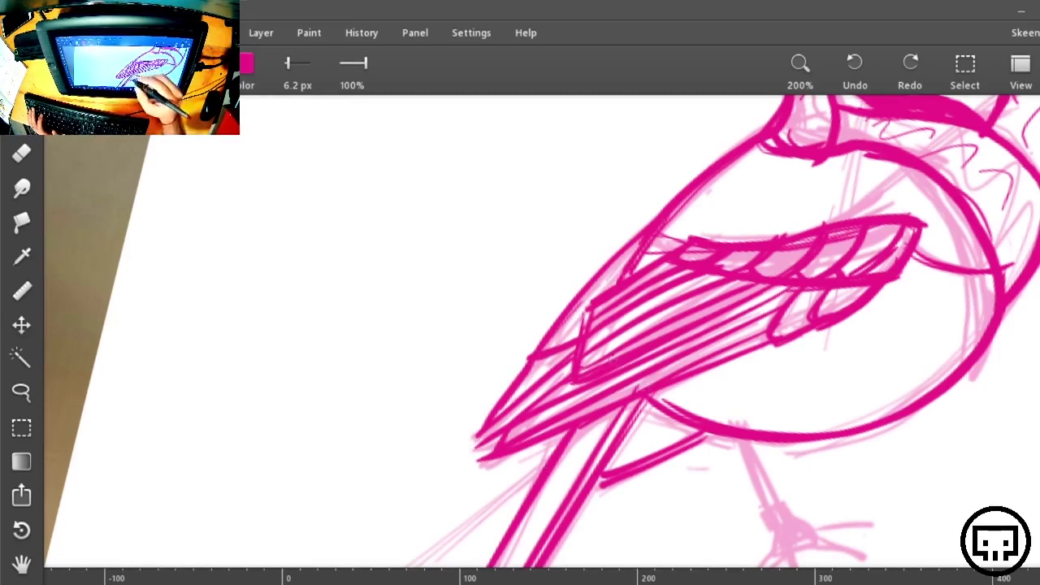
mouse_move(457, 301)
left_mouse_down()
mouse_move(583, 258)
mouse_move(625, 321)
mouse_move(650, 321)
left_mouse_up()
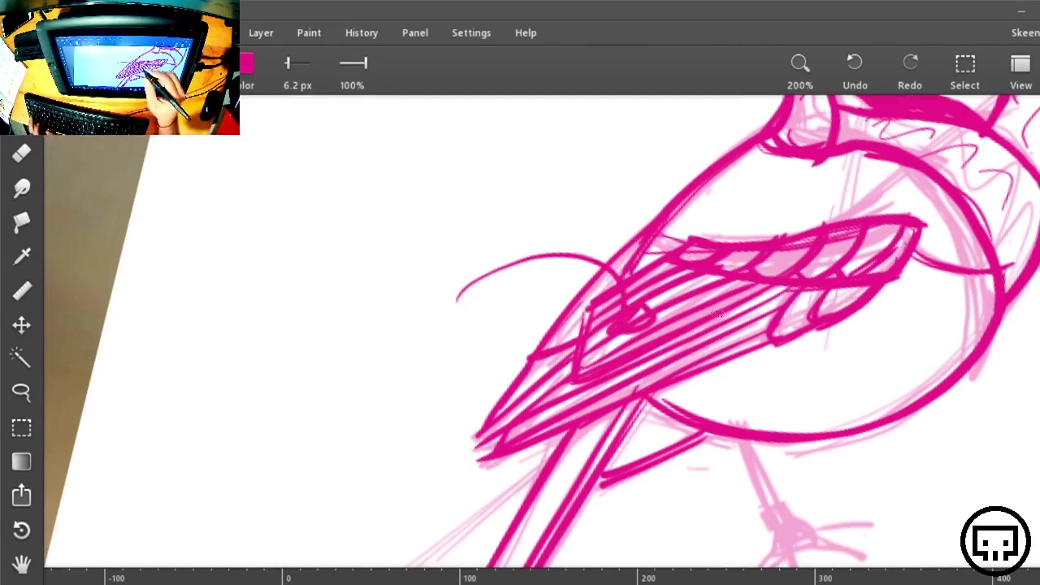
key("ctrl+z")
key("ctrl+z")
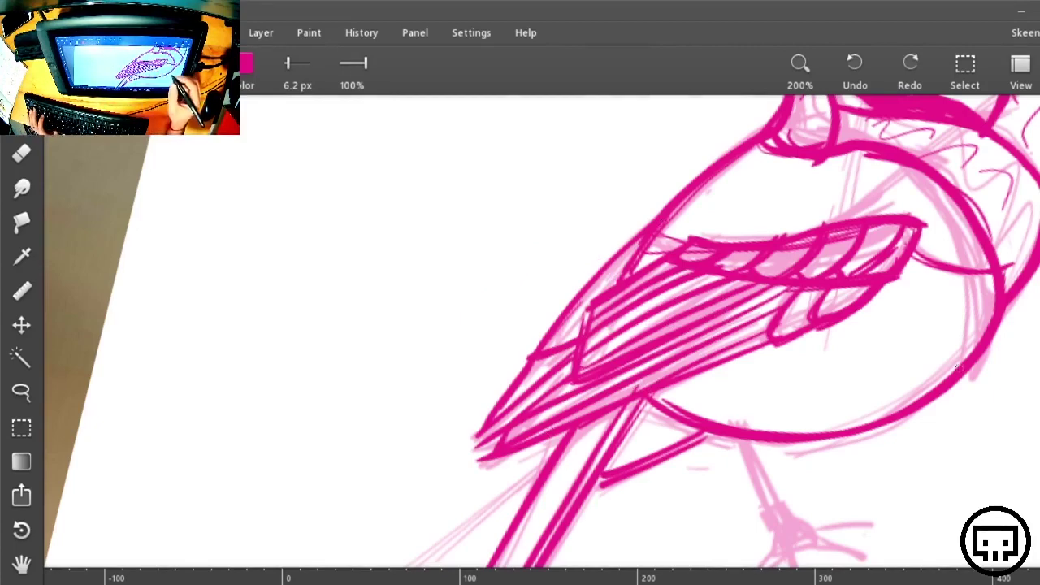
Draw the leg below the belly with its ankle joint, and outline the foot with three bent, clawed toes
left_click_drag(900, 439, 673, 252)
left_click_drag(556, 266, 587, 349)
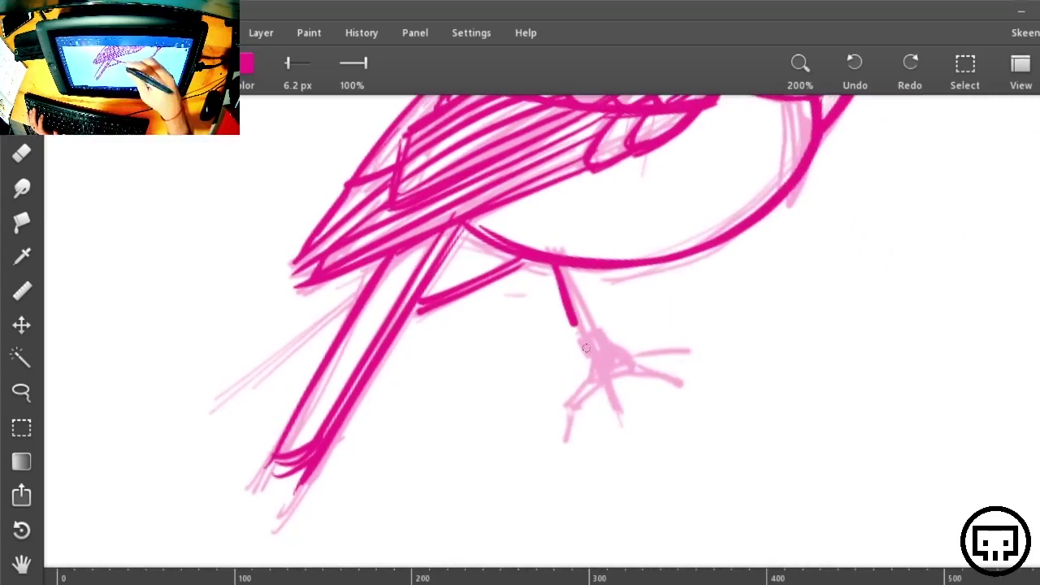
mouse_move(564, 265)
left_mouse_down()
mouse_move(594, 335)
mouse_move(585, 369)
left_mouse_up()
mouse_move(592, 329)
left_mouse_down()
mouse_move(623, 351)
mouse_move(589, 353)
mouse_move(560, 402)
left_mouse_up()
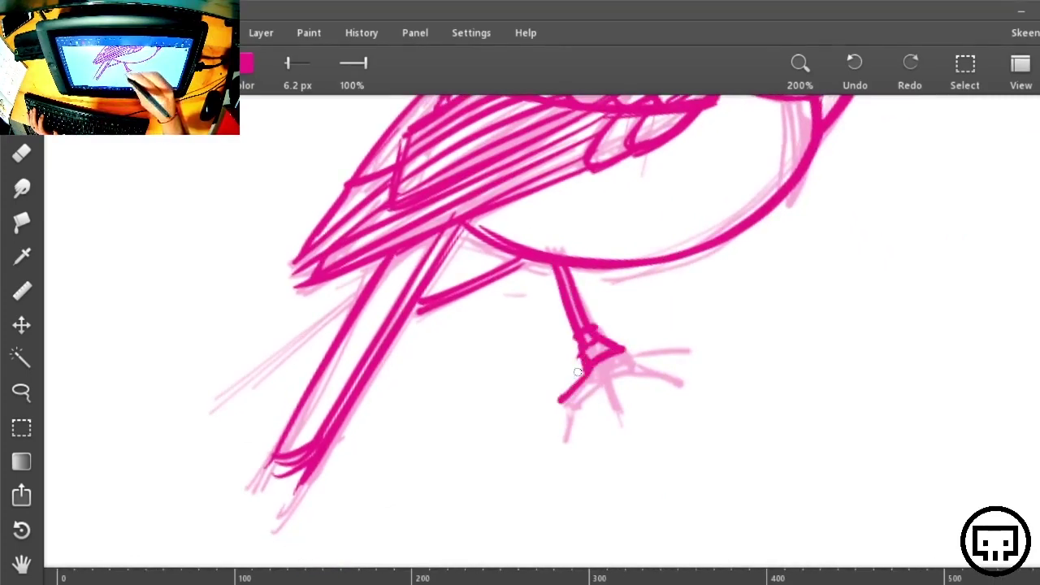
mouse_move(581, 362)
left_mouse_down()
mouse_move(556, 401)
mouse_move(561, 447)
left_mouse_up()
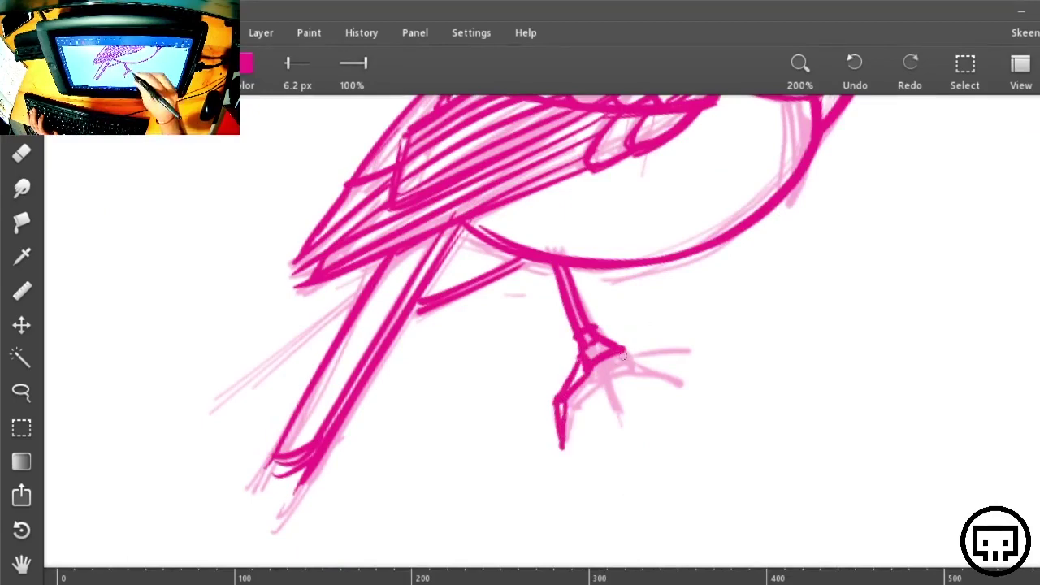
mouse_move(591, 369)
left_mouse_down()
mouse_move(626, 353)
mouse_move(663, 362)
mouse_move(665, 395)
left_mouse_up()
left_click_drag(603, 346, 688, 335)
left_click_drag(682, 338, 697, 356)
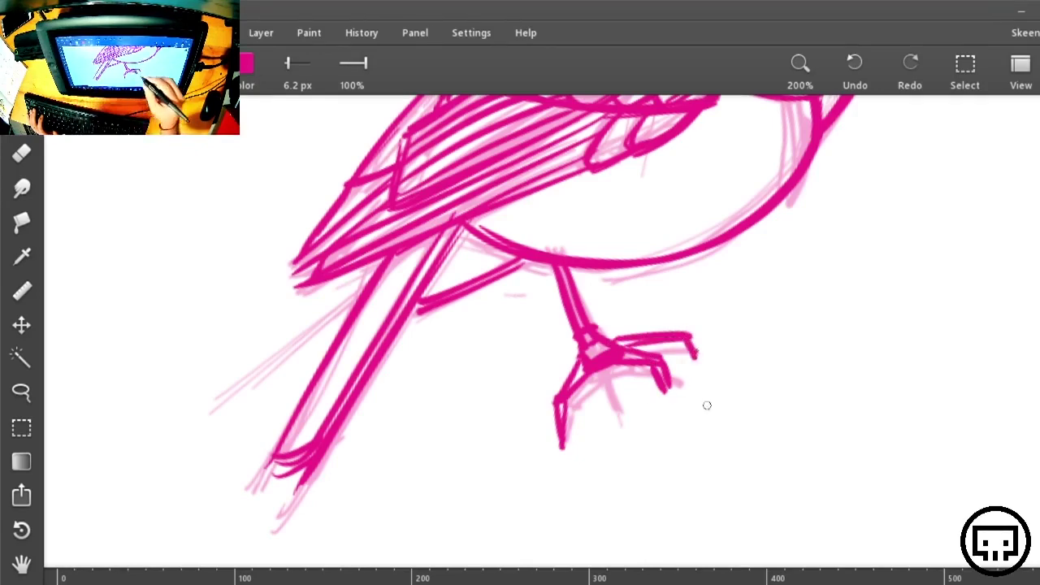
Fade out the rough sketch on Layer 3 and lower the opacity of Layer 4 until its line art is faint
key("ctrl+minus")
key("ctrl+minus")
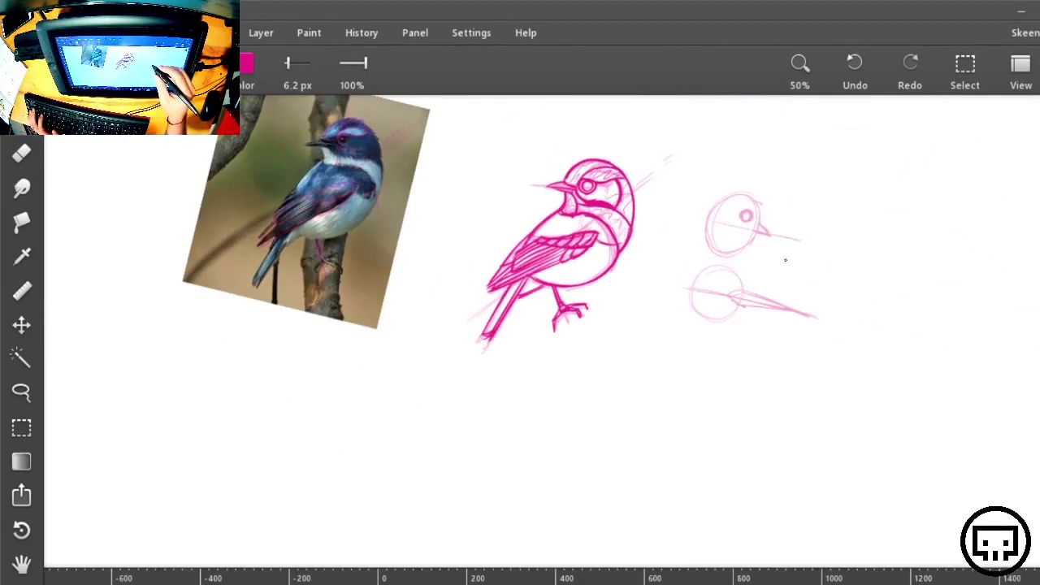
left_click_drag(796, 247, 768, 392)
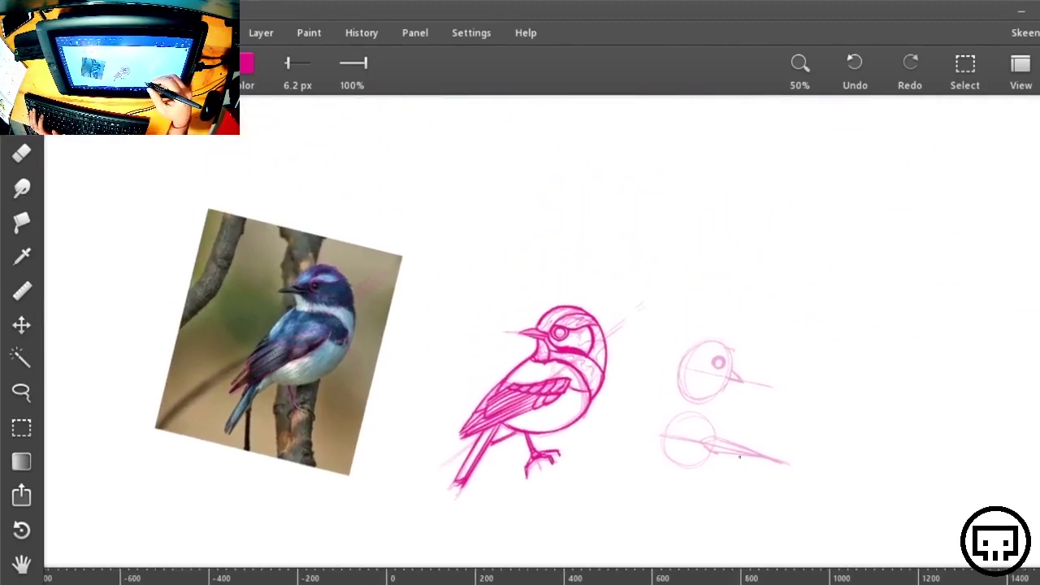
left_click(1039, 71)
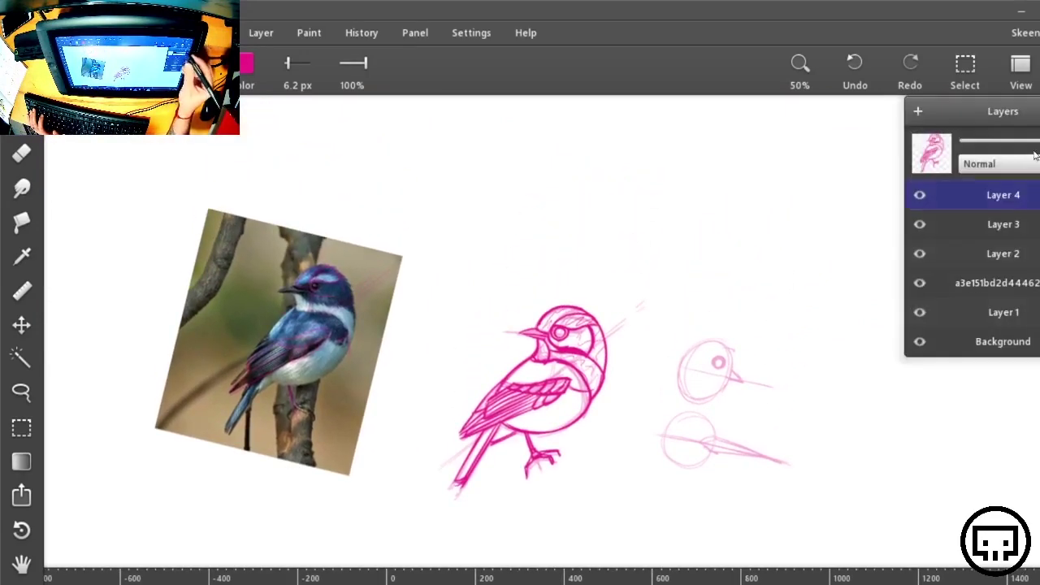
left_click(939, 228)
left_click_drag(1002, 141, 965, 147)
left_click(940, 195)
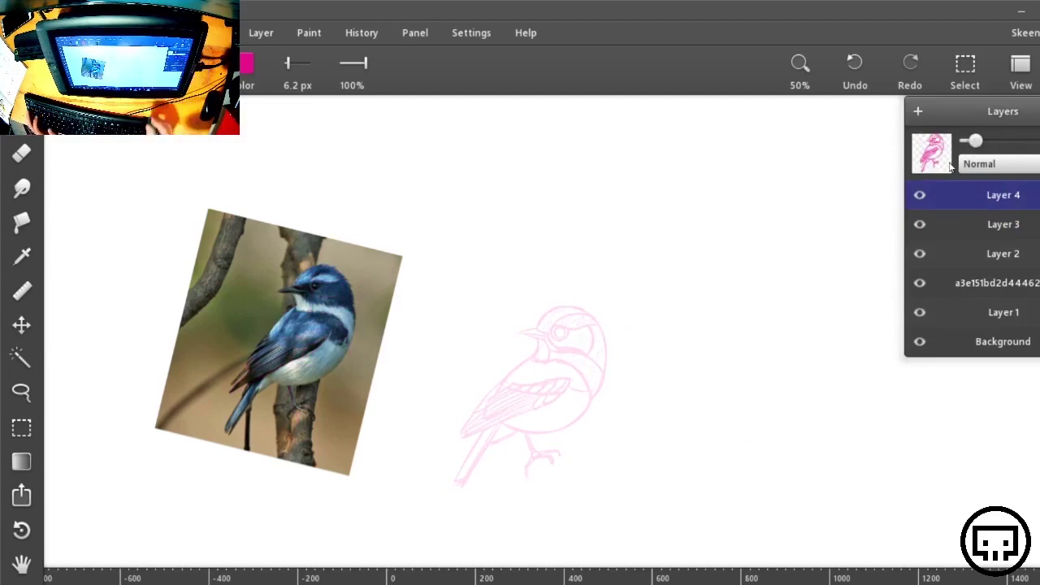
Move the reference photo layer closer to the faded bird drawing
left_click(981, 282)
key("v")
left_click_drag(337, 328, 419, 333)
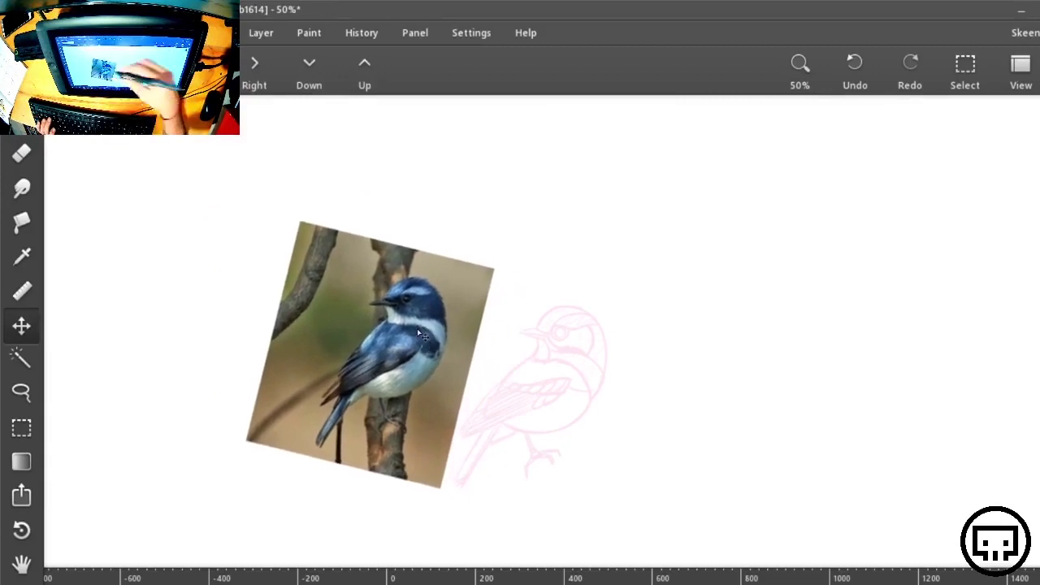
Mark the curve in front of the eye and the line down to the beak base on the reference photo
key("ctrl+plus")
key("ctrl+plus")
left_click_drag(739, 452, 975, 350)
key("r")
mouse_move(920, 448)
left_mouse_down()
mouse_move(975, 333)
mouse_move(924, 237)
mouse_move(845, 309)
mouse_move(901, 298)
mouse_move(894, 306)
left_mouse_up()
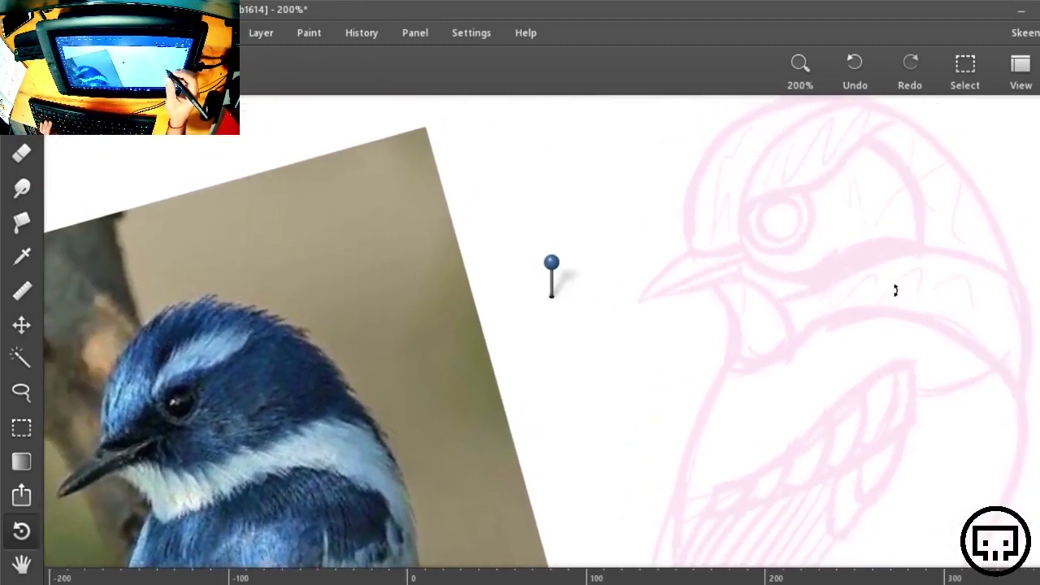
key("b")
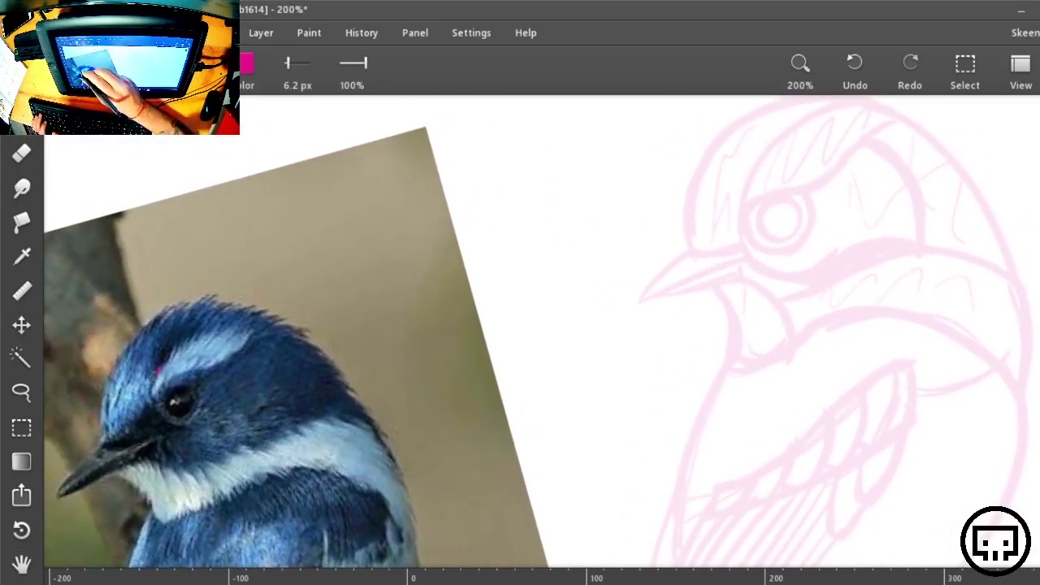
mouse_move(157, 369)
left_mouse_down()
mouse_move(183, 428)
mouse_move(129, 433)
mouse_move(180, 423)
left_mouse_up()
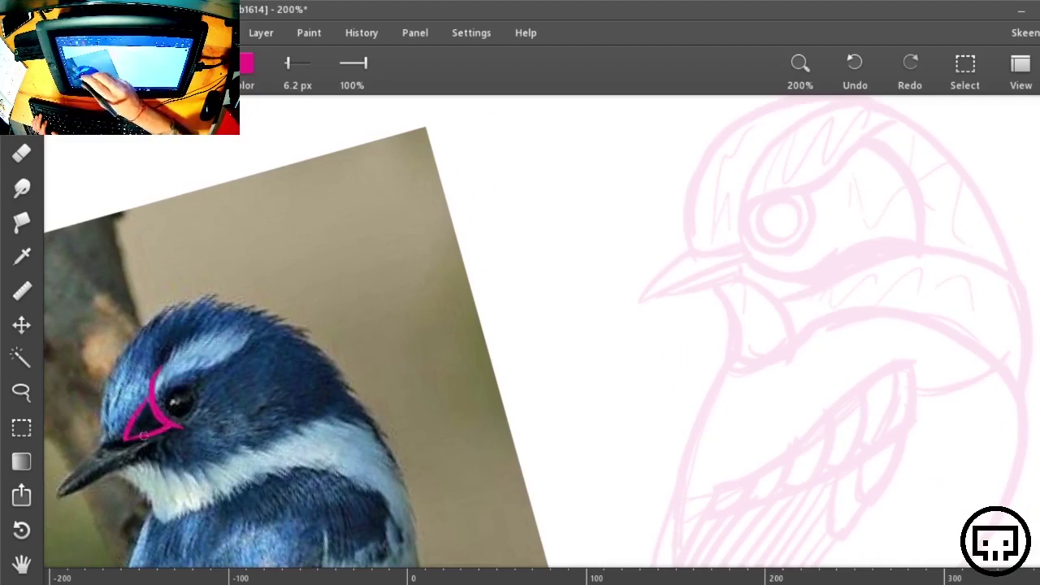
key("ctrl+z")
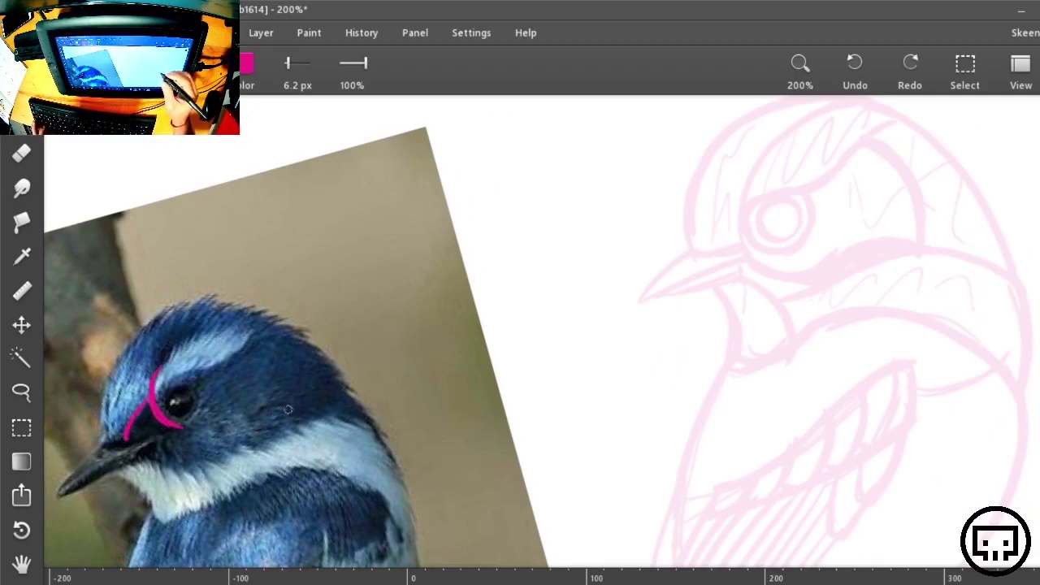
Draw the curve around the front of the drawn eye and the forehead's lower edge above the beak in magenta
mouse_move(770, 170)
left_mouse_down()
mouse_move(746, 221)
mouse_move(784, 239)
left_mouse_up()
key("ctrl+z")
mouse_move(771, 174)
left_mouse_down()
mouse_move(745, 213)
mouse_move(781, 244)
mouse_move(746, 192)
mouse_move(752, 225)
left_mouse_up()
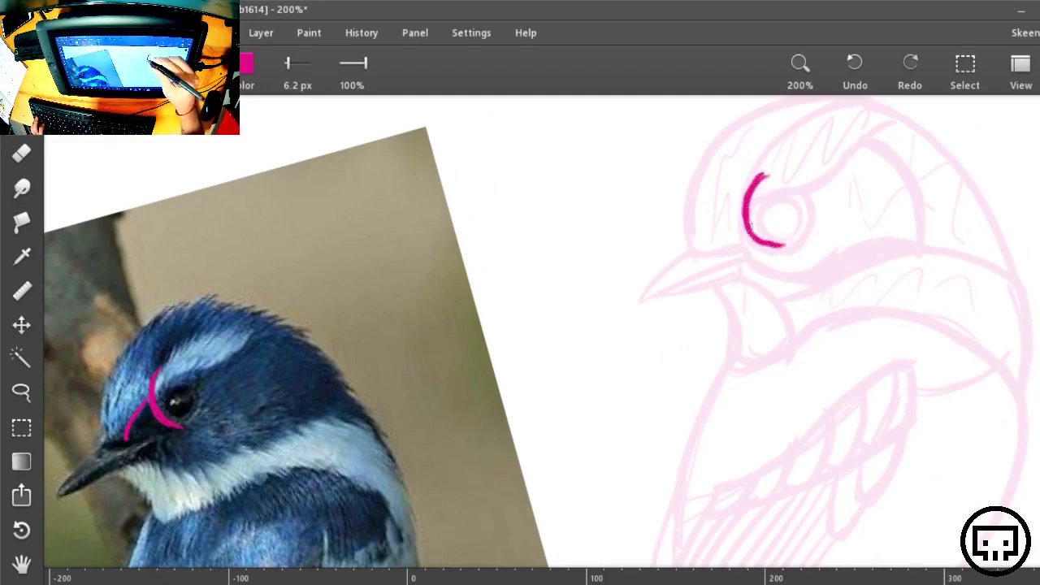
mouse_move(687, 236)
left_mouse_down()
mouse_move(699, 252)
mouse_move(778, 246)
left_mouse_up()
mouse_move(778, 246)
left_mouse_down()
mouse_move(703, 250)
mouse_move(687, 237)
left_mouse_up()
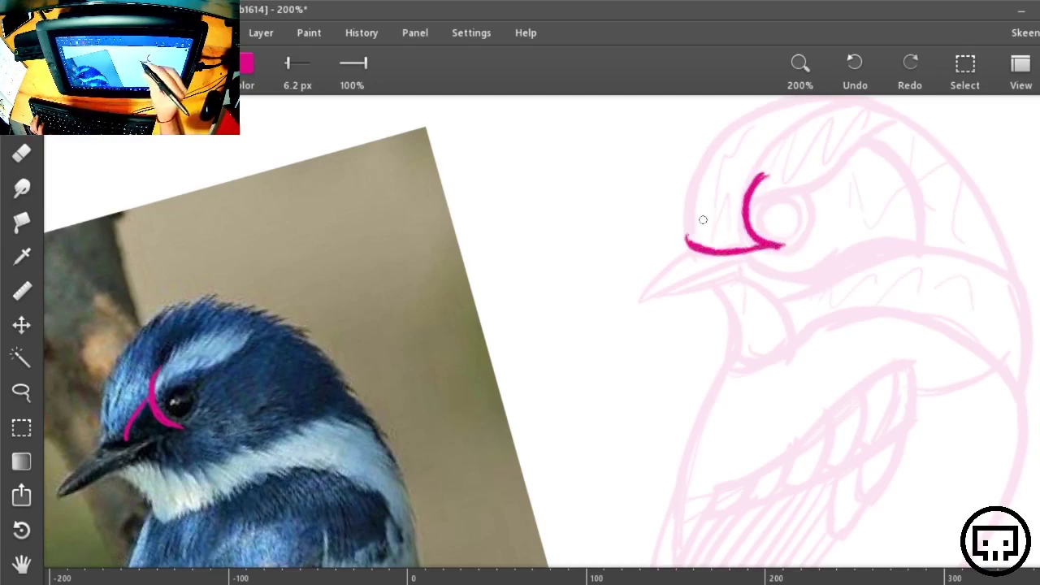
Outline the pointed brow stripe sweeping back from the front of the eye, with a notched lower rear edge
key("space")
mouse_move(776, 208)
left_mouse_down()
mouse_move(702, 274)
mouse_move(797, 244)
left_mouse_up()
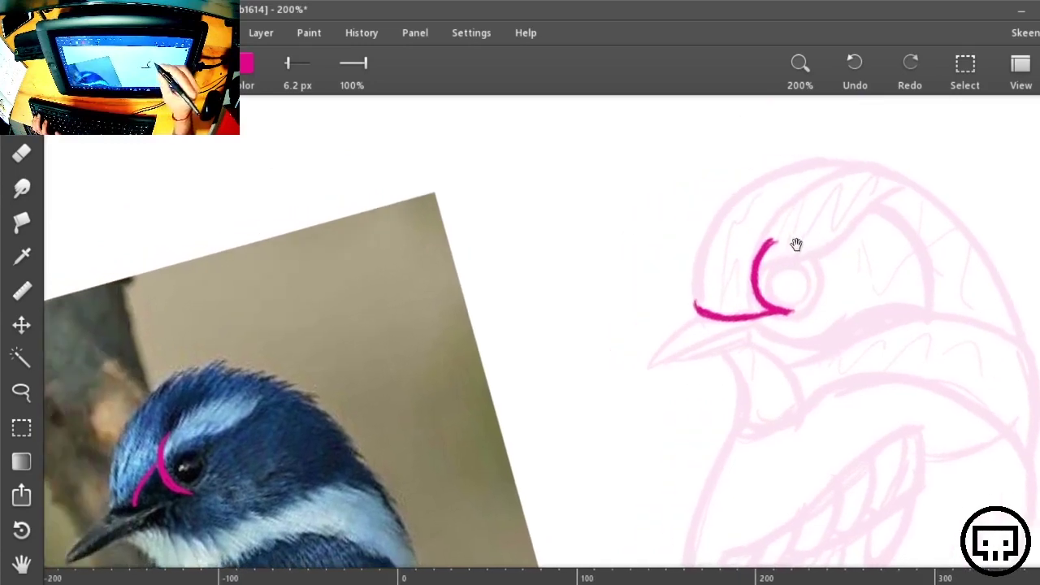
mouse_move(761, 297)
left_mouse_down()
mouse_move(785, 222)
mouse_move(891, 177)
mouse_move(805, 212)
mouse_move(754, 273)
left_mouse_up()
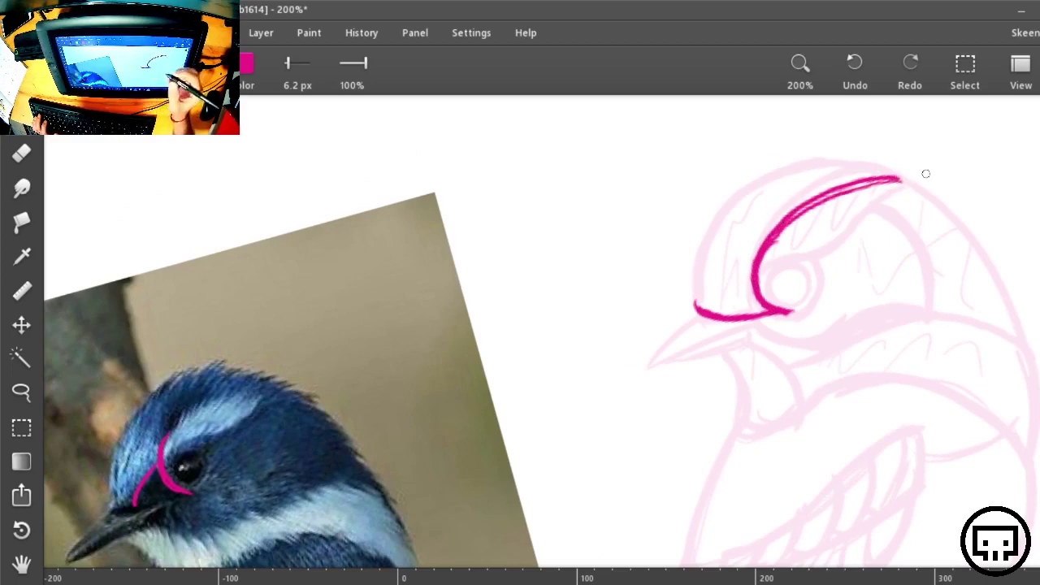
mouse_move(756, 274)
left_mouse_down()
mouse_move(911, 186)
mouse_move(870, 223)
left_mouse_up()
key("ctrl+z")
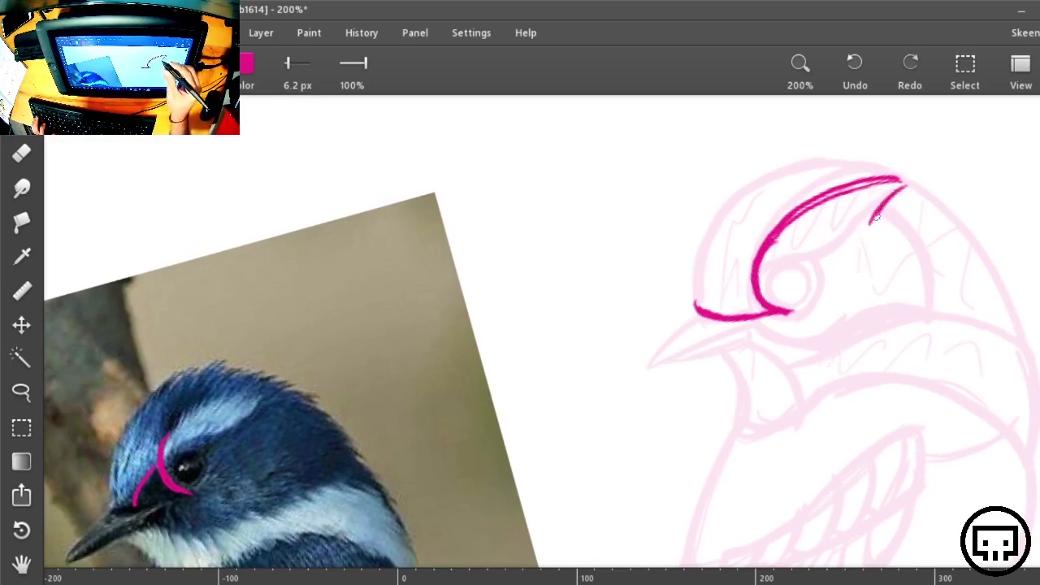
mouse_move(902, 185)
left_mouse_down()
mouse_move(864, 228)
mouse_move(804, 239)
mouse_move(754, 284)
left_mouse_up()
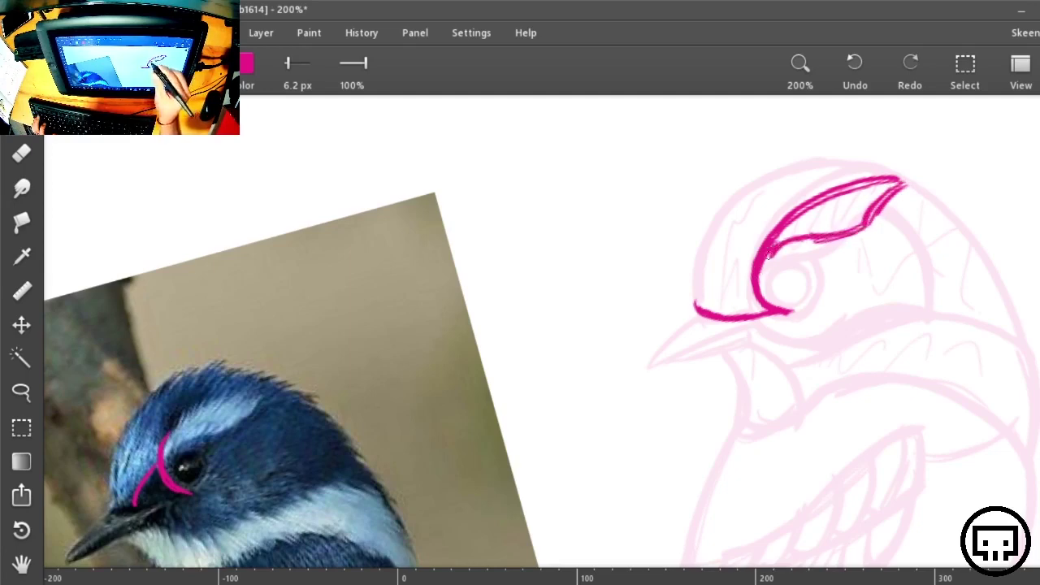
left_click_drag(800, 241, 758, 283)
left_click_drag(847, 235, 801, 240)
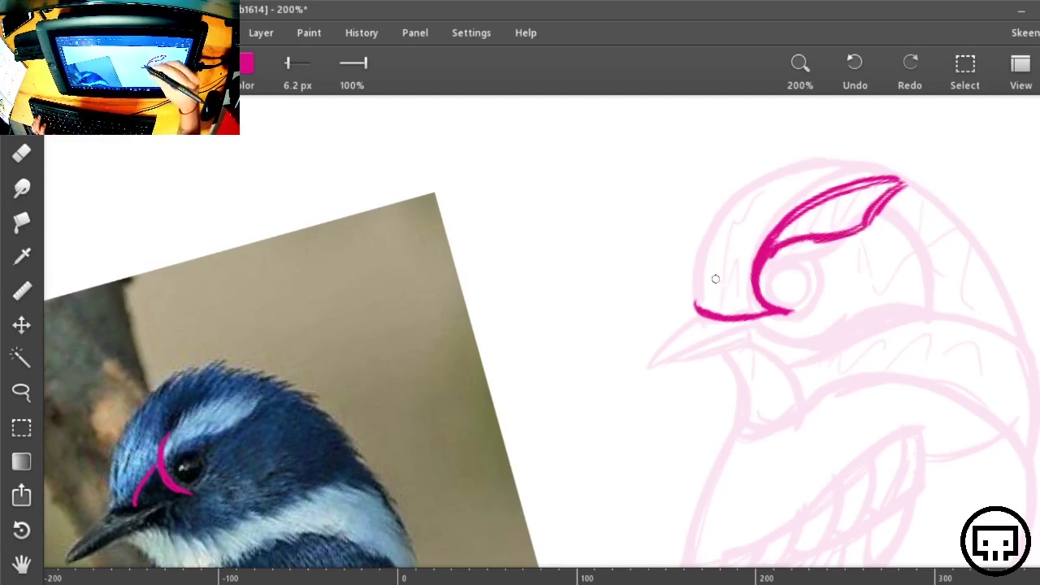
Outline the forehead and crown from the beak base up to the tip of the brow stripe
mouse_move(699, 308)
left_mouse_down()
mouse_move(721, 224)
mouse_move(746, 195)
mouse_move(706, 251)
mouse_move(750, 191)
mouse_move(808, 168)
left_mouse_up()
left_click_drag(752, 191, 863, 172)
left_click_drag(799, 167, 902, 178)
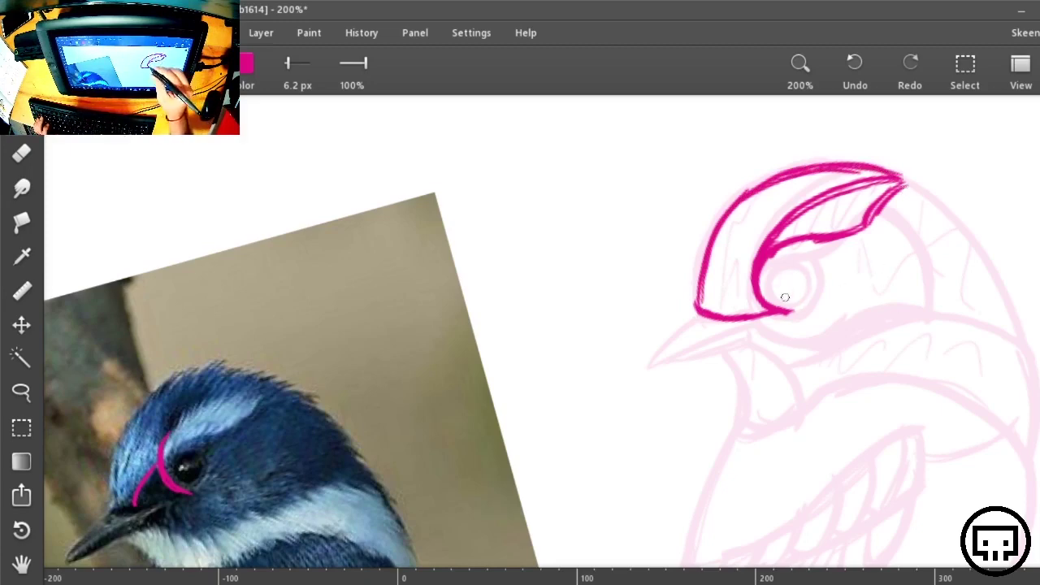
Draw the eye as two concentric rings and add a line running back beneath it
mouse_move(806, 306)
left_mouse_down()
mouse_move(820, 278)
mouse_move(785, 252)
mouse_move(766, 267)
mouse_move(788, 307)
mouse_move(779, 297)
mouse_move(809, 276)
mouse_move(801, 294)
left_mouse_up()
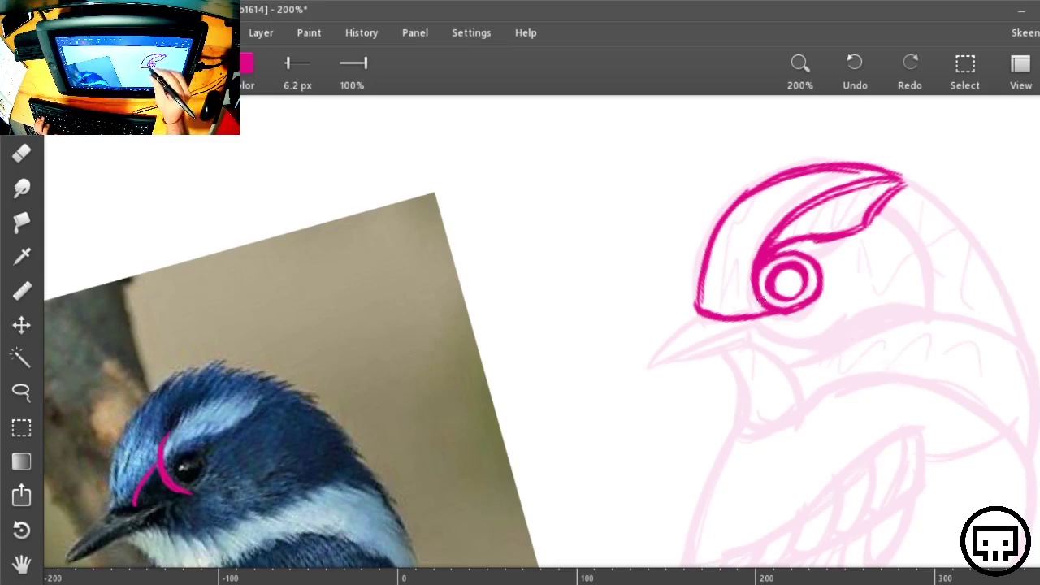
mouse_move(761, 302)
left_mouse_down()
mouse_move(811, 316)
mouse_move(838, 310)
left_mouse_up()
mouse_move(759, 306)
left_mouse_down()
mouse_move(850, 307)
mouse_move(900, 293)
mouse_move(872, 301)
mouse_move(899, 241)
left_mouse_up()
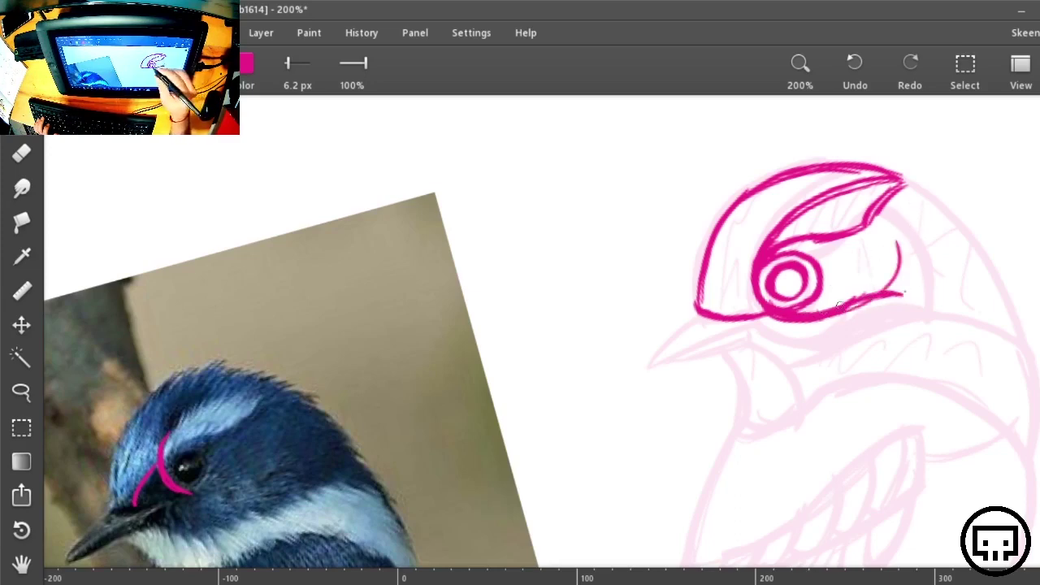
mouse_move(840, 307)
left_mouse_down()
mouse_move(899, 245)
mouse_move(900, 258)
left_mouse_up()
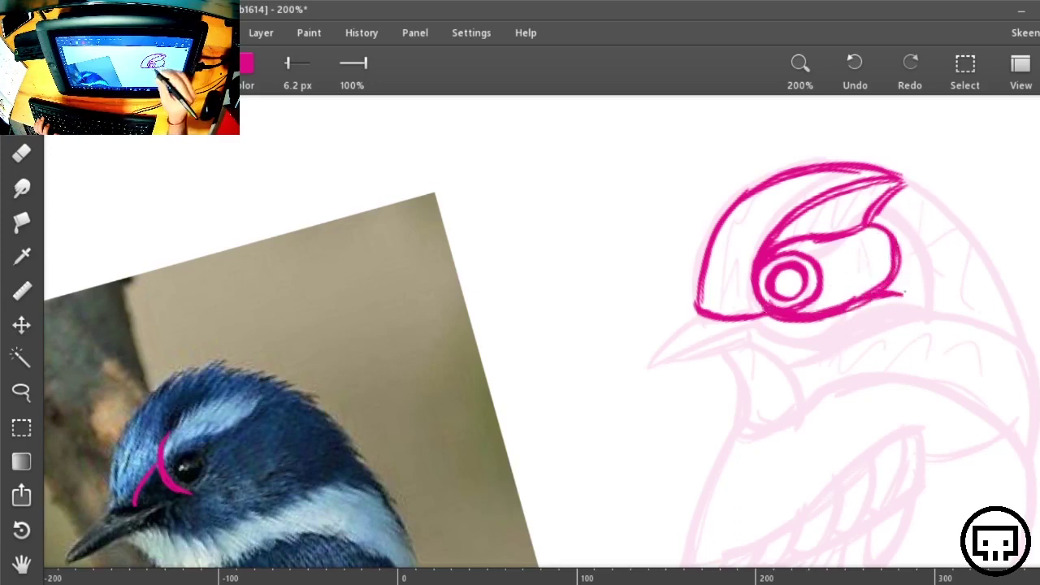
mouse_move(774, 319)
left_mouse_down()
mouse_move(855, 314)
mouse_move(896, 289)
mouse_move(901, 248)
mouse_move(870, 221)
mouse_move(812, 243)
left_mouse_up()
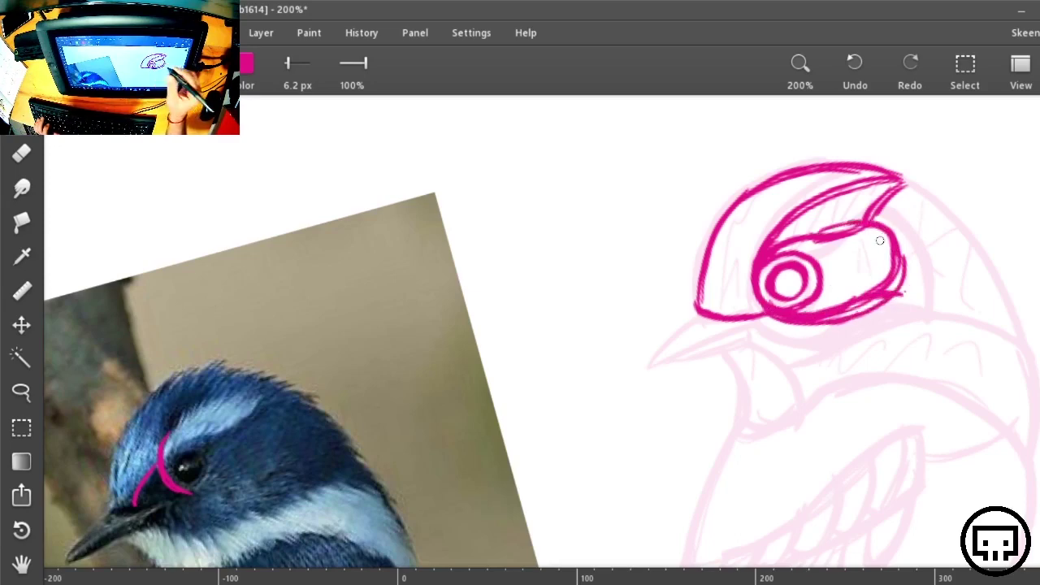
key("ctrl+z")
key("ctrl+z")
key("ctrl+z")
key("ctrl+z")
key("ctrl+z")
key("ctrl+z")
key("ctrl+z")
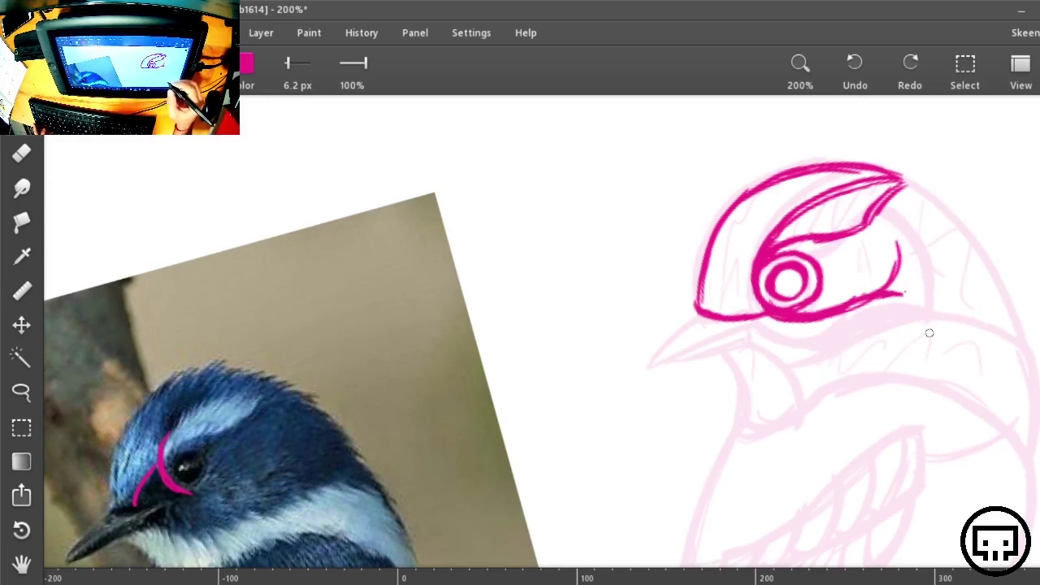
key("ctrl+z")
key("ctrl+z")
key("ctrl+z")
key("ctrl+z")
key("ctrl+z")
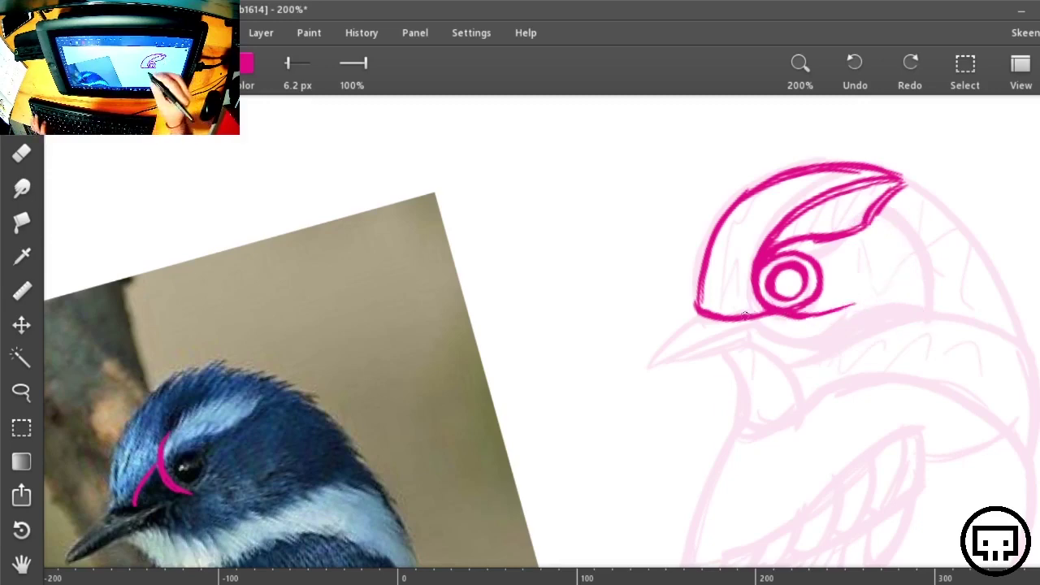
Outline the pointed beak with its upper edge, dividing line and narrow lower half ending at the face
mouse_move(735, 353)
left_mouse_down()
mouse_move(798, 290)
mouse_move(698, 309)
left_mouse_up()
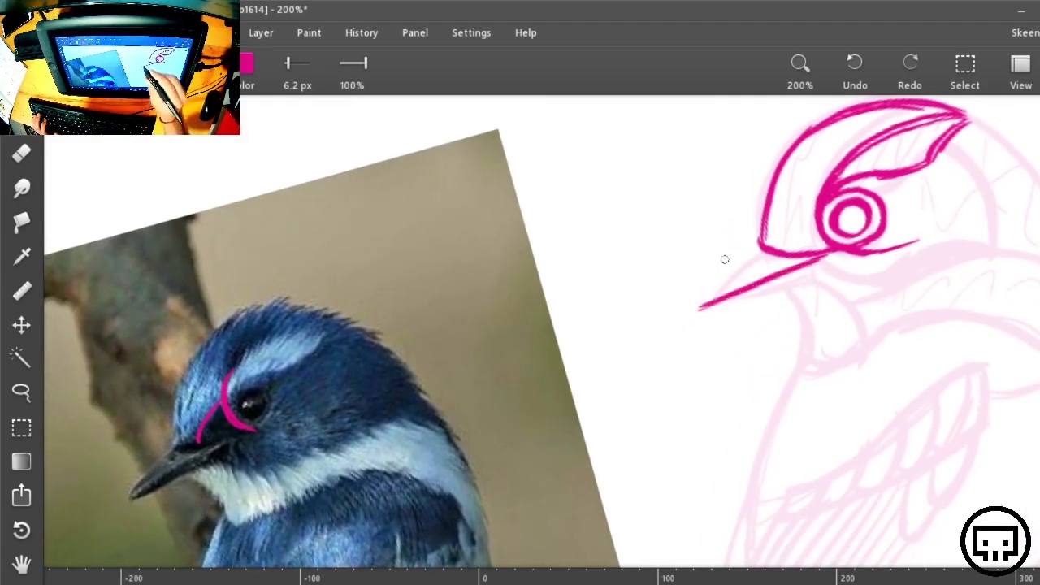
left_click_drag(700, 307, 770, 247)
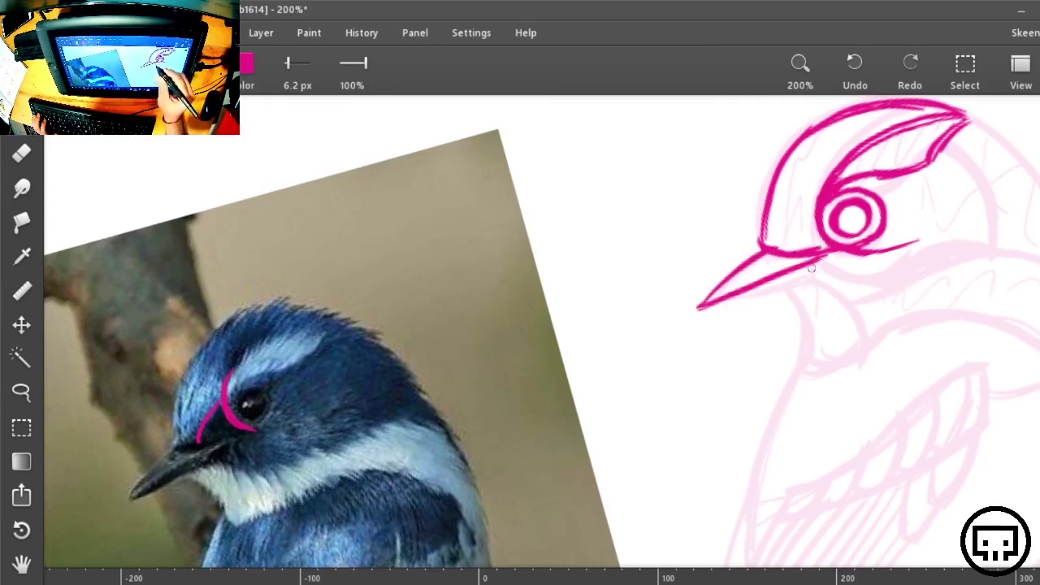
left_click_drag(720, 301, 818, 268)
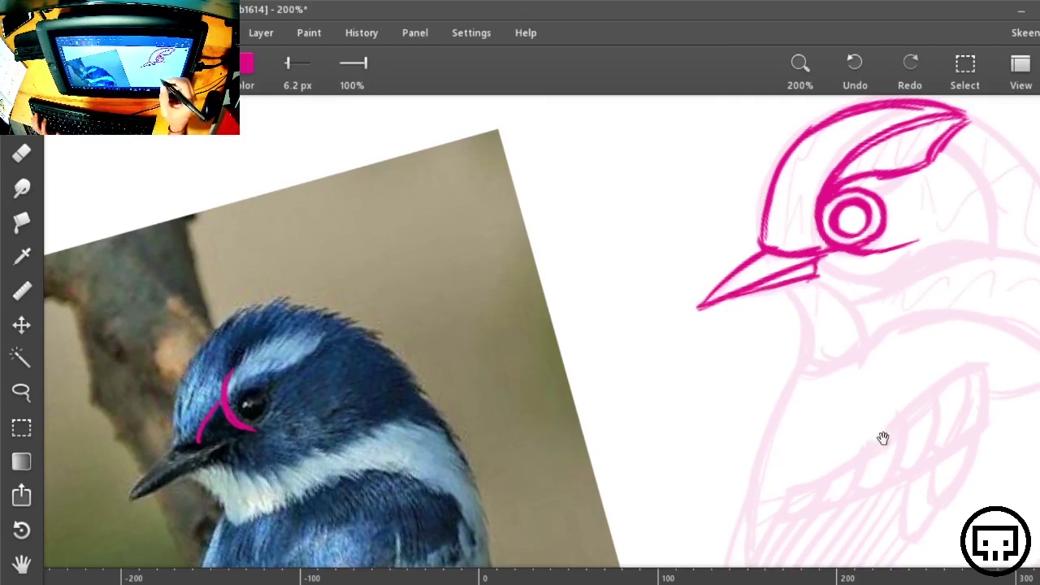
Outline the throat from under the beak around to the collar, and draw the collar's upper line from the beak corner
left_click_drag(883, 438, 727, 399)
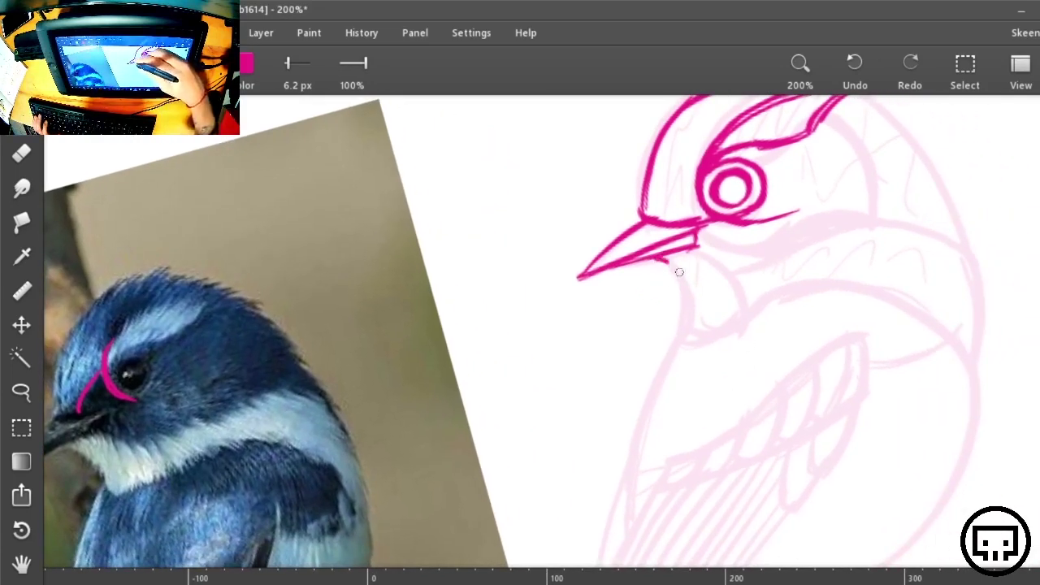
mouse_move(666, 262)
left_mouse_down()
mouse_move(700, 323)
mouse_move(713, 329)
mouse_move(746, 303)
left_mouse_up()
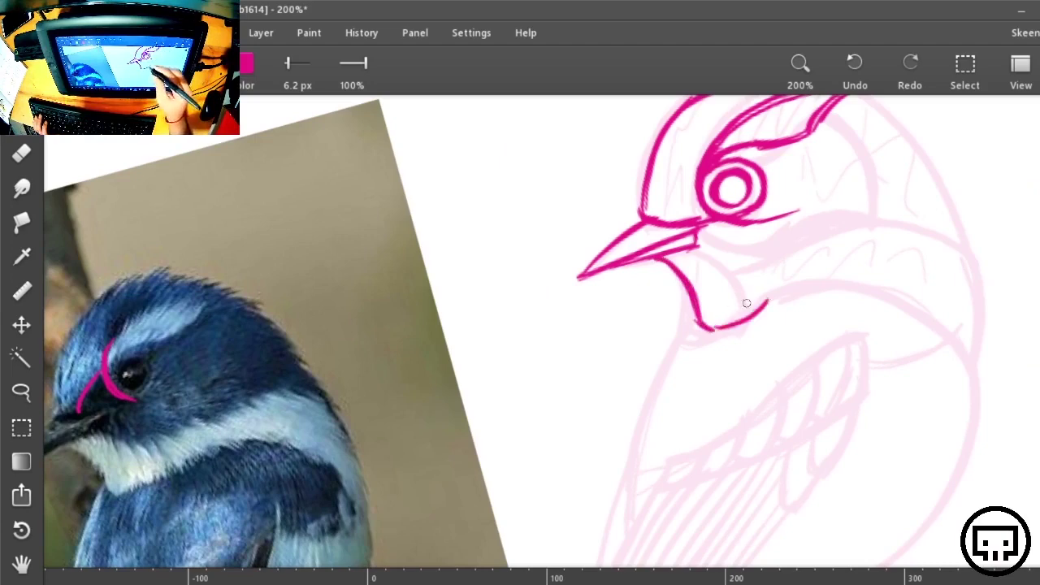
left_click_drag(703, 332, 767, 301)
mouse_move(684, 250)
left_mouse_down()
mouse_move(737, 291)
mouse_move(886, 259)
mouse_move(922, 268)
left_mouse_up()
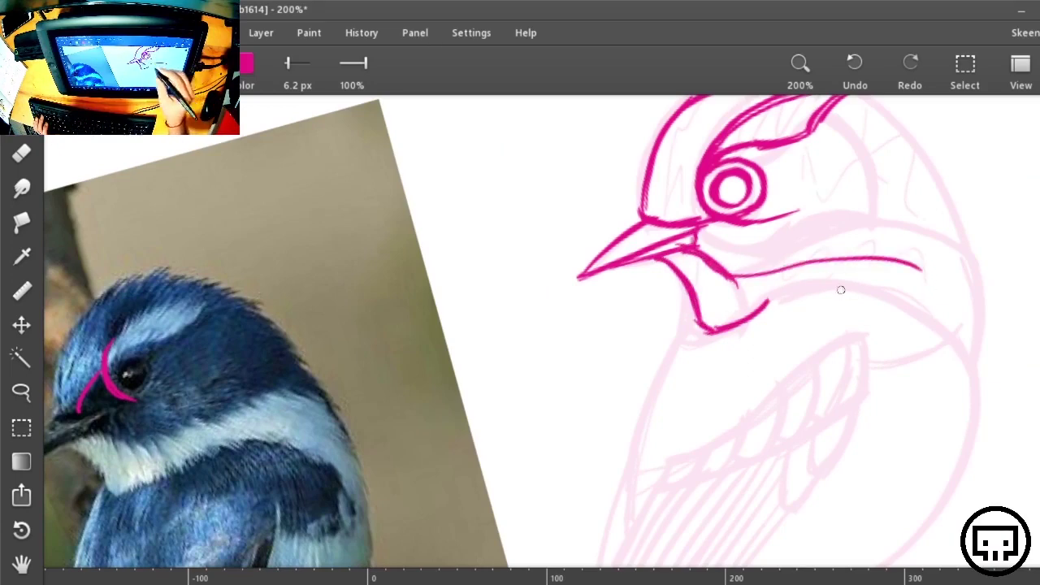
Draw and thicken the collar's lower edge, arching from the throat over the shoulder and down the bird's back
mouse_move(768, 306)
left_mouse_down()
mouse_move(894, 289)
mouse_move(941, 340)
left_mouse_up()
left_click_drag(866, 291, 975, 393)
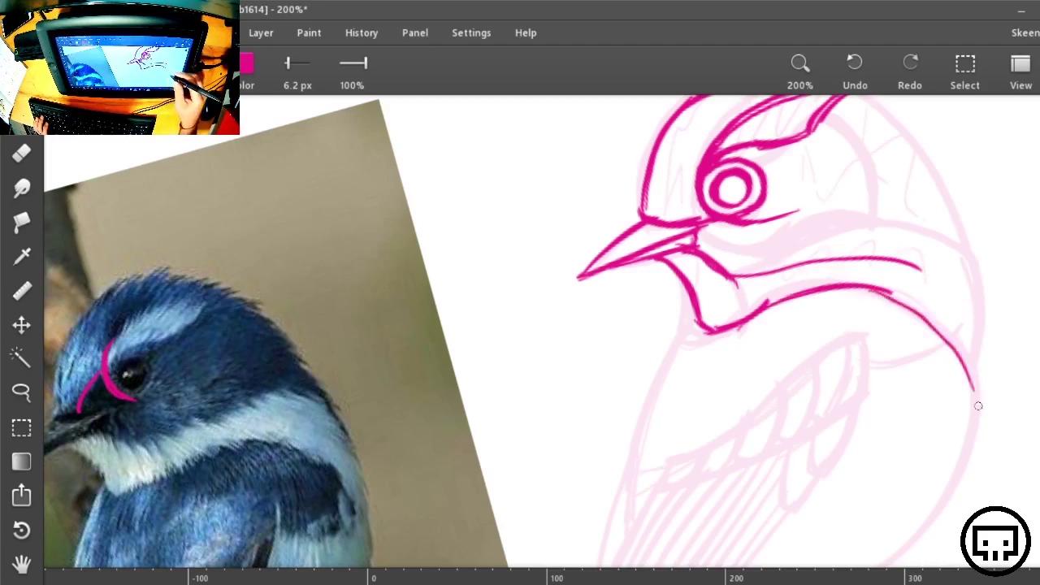
mouse_move(900, 292)
left_mouse_down()
mouse_move(977, 422)
mouse_move(975, 399)
left_mouse_up()
mouse_move(866, 282)
left_mouse_down()
mouse_move(914, 302)
mouse_move(978, 419)
left_mouse_up()
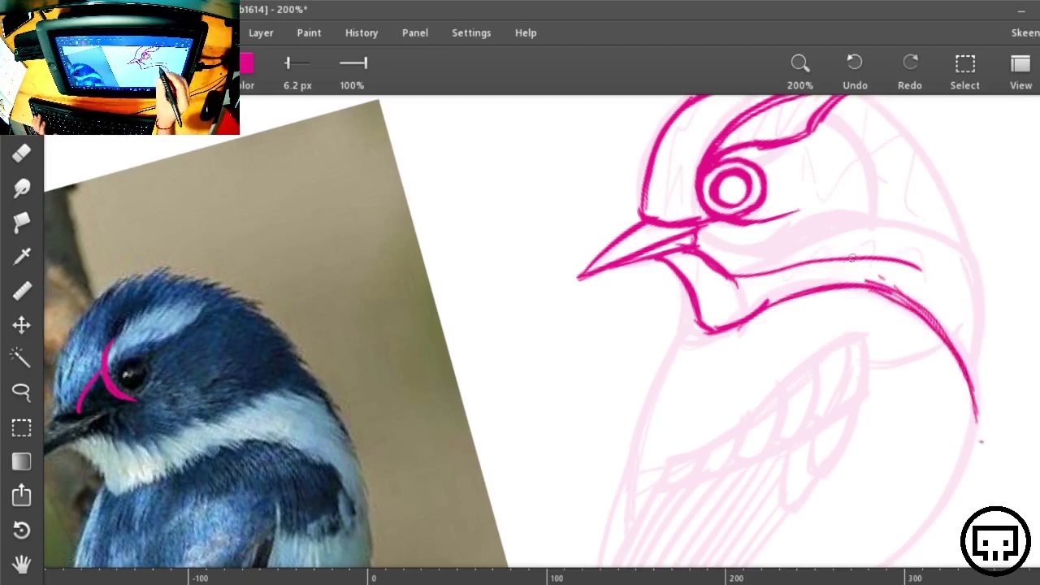
Erase the long upper collar line behind the throat, keeping the short stroke near the beak corner
key("e")
mouse_move(921, 267)
left_mouse_down()
mouse_move(873, 248)
mouse_move(755, 262)
mouse_move(744, 301)
left_mouse_up()
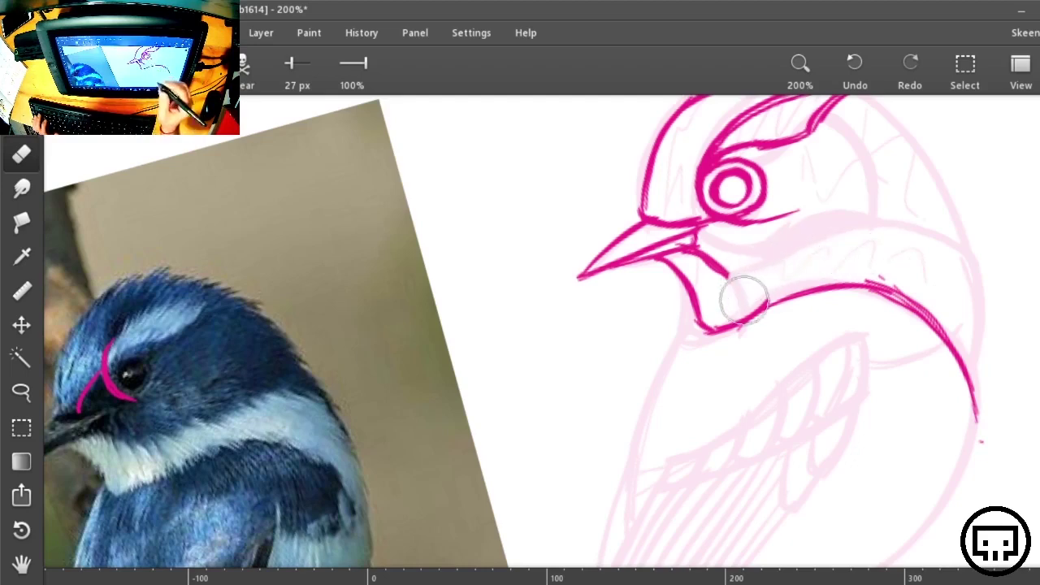
key("e")
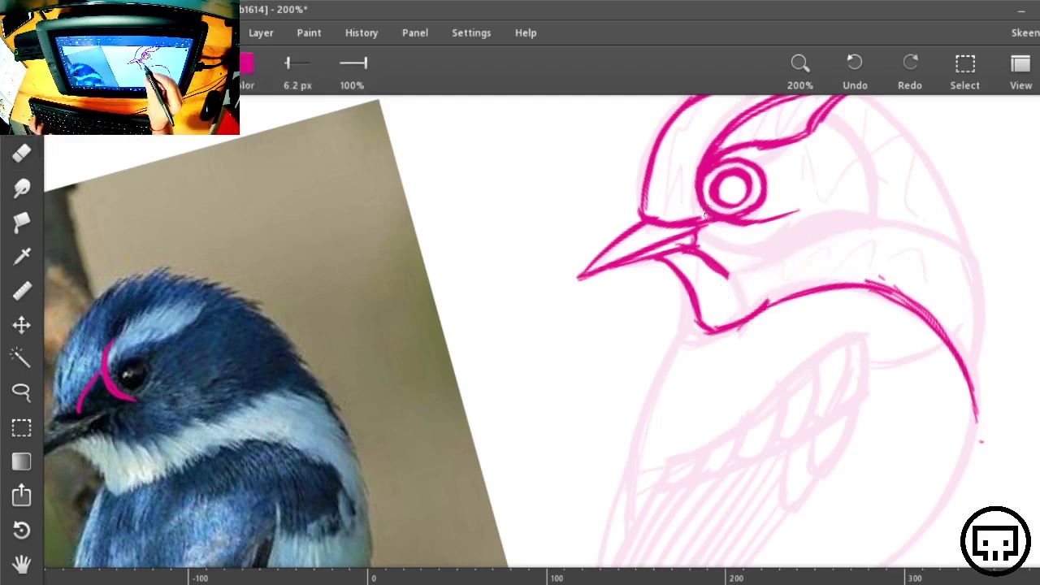
Redraw the cheek's lower edge from the beak corner and add a loose wavy feather line inside the collar
mouse_move(704, 252)
left_mouse_down()
mouse_move(873, 232)
mouse_move(851, 248)
mouse_move(715, 278)
left_mouse_up()
mouse_move(701, 317)
left_mouse_down()
mouse_move(853, 262)
mouse_move(935, 299)
left_mouse_up()
mouse_move(96, 455)
left_mouse_down()
mouse_move(296, 406)
mouse_move(320, 414)
left_mouse_up()
key("ctrl+z")
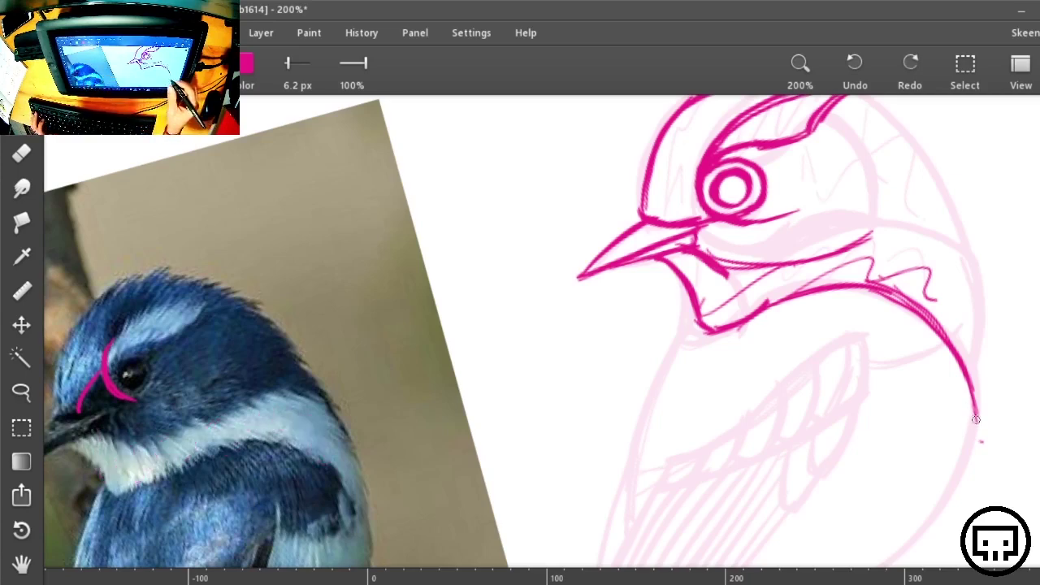
Sketch the collar's lower rear stroke and its upper edge in magenta, running from the cheek over to the nape
mouse_move(974, 402)
left_mouse_down()
mouse_move(886, 306)
mouse_move(752, 273)
mouse_move(834, 285)
mouse_move(963, 353)
left_mouse_up()
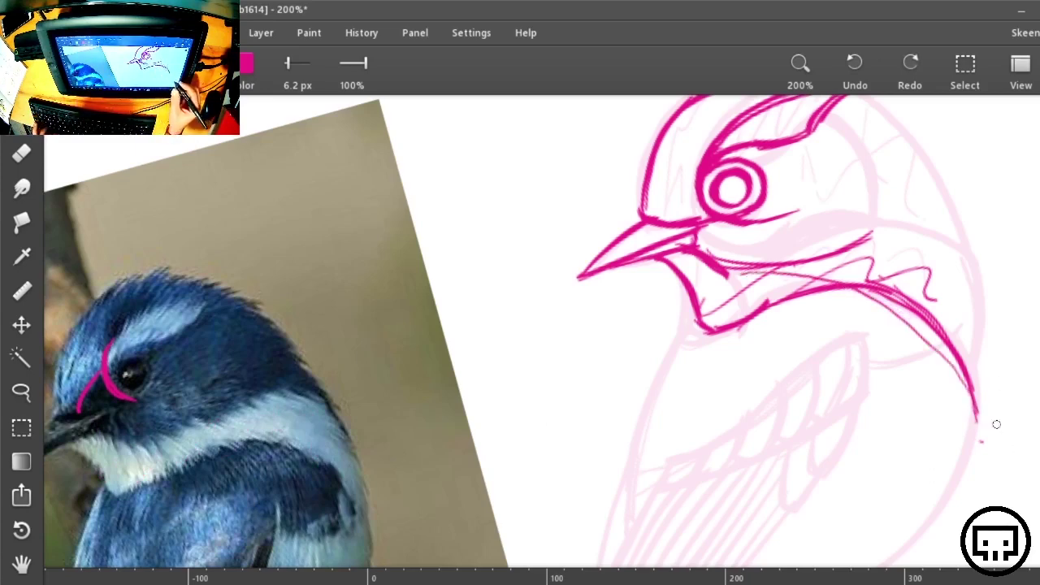
left_click_drag(826, 257, 945, 237)
mouse_move(847, 243)
left_mouse_down()
mouse_move(976, 253)
mouse_move(938, 230)
mouse_move(965, 243)
left_mouse_up()
mouse_move(842, 242)
left_mouse_down()
mouse_move(872, 234)
mouse_move(969, 273)
left_mouse_up()
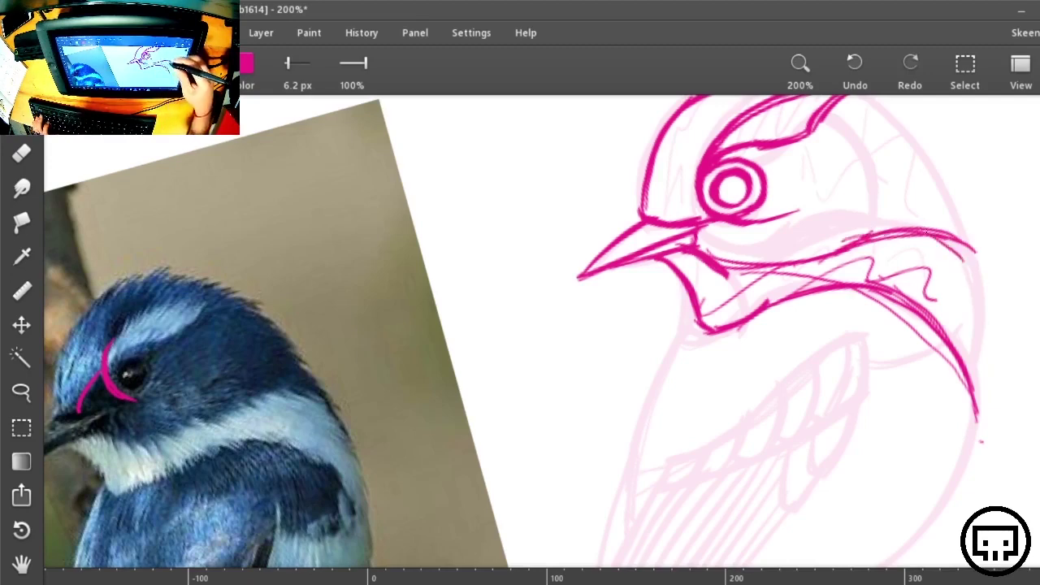
Draw the collar's curved back contour down to its pointed end and the diagonal joining it to the throat
left_click_drag(923, 231, 986, 331)
left_click_drag(959, 246, 981, 402)
mouse_move(971, 270)
left_mouse_down()
mouse_move(985, 372)
mouse_move(978, 422)
left_mouse_up()
mouse_move(980, 406)
left_mouse_down()
mouse_move(946, 251)
mouse_move(886, 235)
mouse_move(981, 408)
mouse_move(865, 241)
mouse_move(801, 273)
mouse_move(751, 316)
left_mouse_up()
left_click_drag(752, 316, 871, 242)
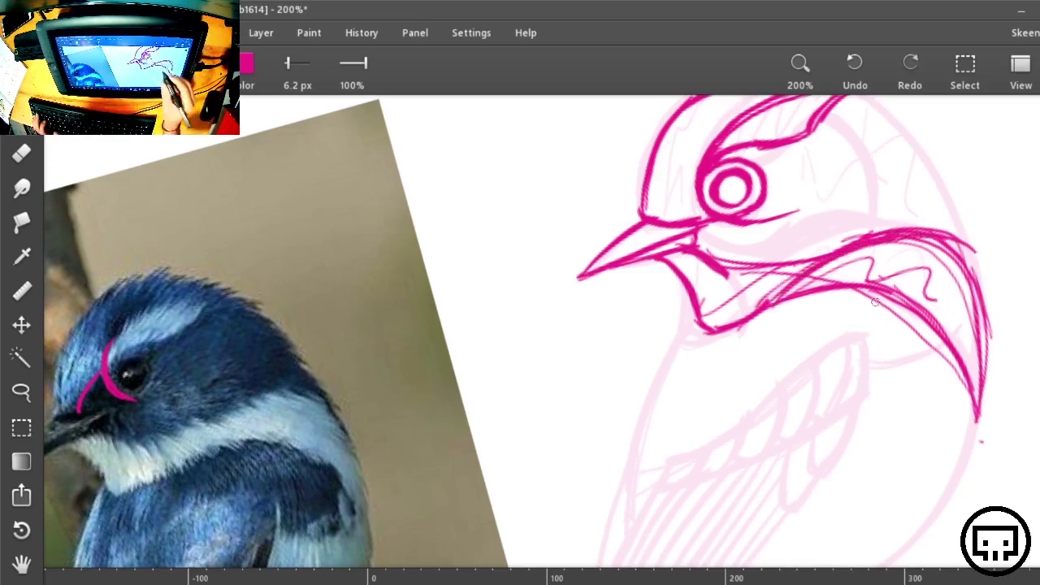
Erase the stray squiggles inside the collar and its rough lower rear edge, and redraw that edge down to the point
key("e")
left_click_drag(842, 275, 926, 282)
left_click_drag(992, 253, 943, 213)
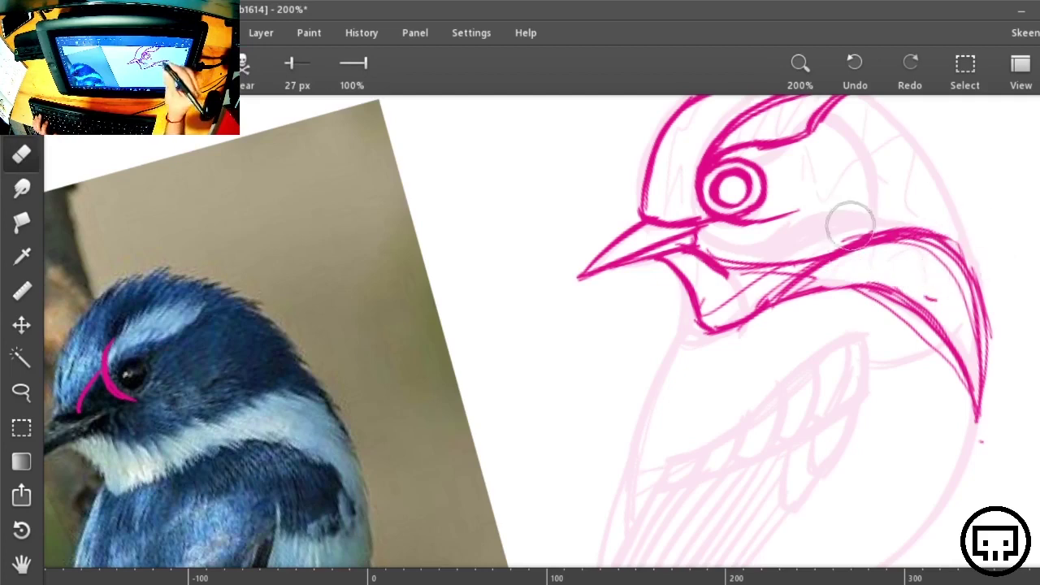
mouse_move(849, 335)
left_mouse_down()
mouse_move(891, 318)
mouse_move(955, 420)
left_mouse_up()
key("b")
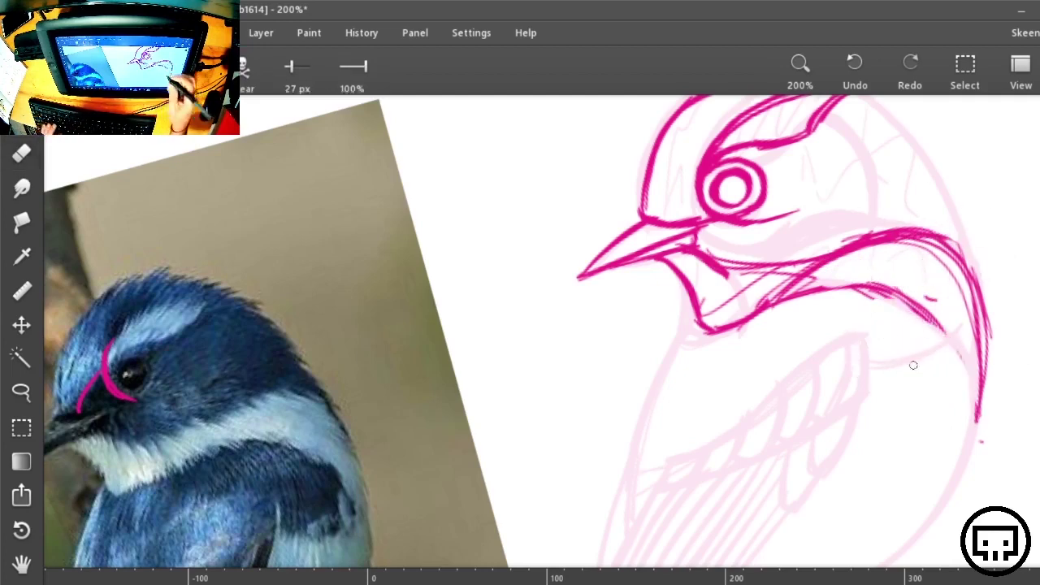
mouse_move(813, 293)
left_mouse_down()
mouse_move(896, 298)
mouse_move(979, 383)
left_mouse_up()
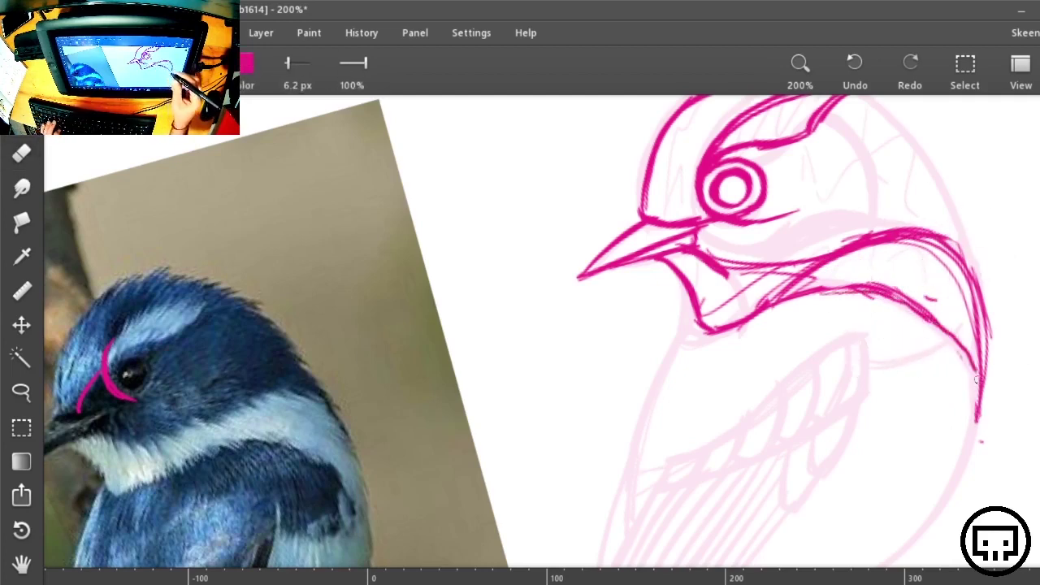
left_click_drag(941, 340, 980, 421)
left_click_drag(922, 326, 941, 339)
Erase the crossing lines between throat and collar, and draw the throat patch's rear edge from the beak to the collar
key("e")
mouse_move(748, 268)
left_mouse_down()
mouse_move(773, 232)
mouse_move(783, 251)
mouse_move(726, 251)
mouse_move(734, 317)
left_mouse_up()
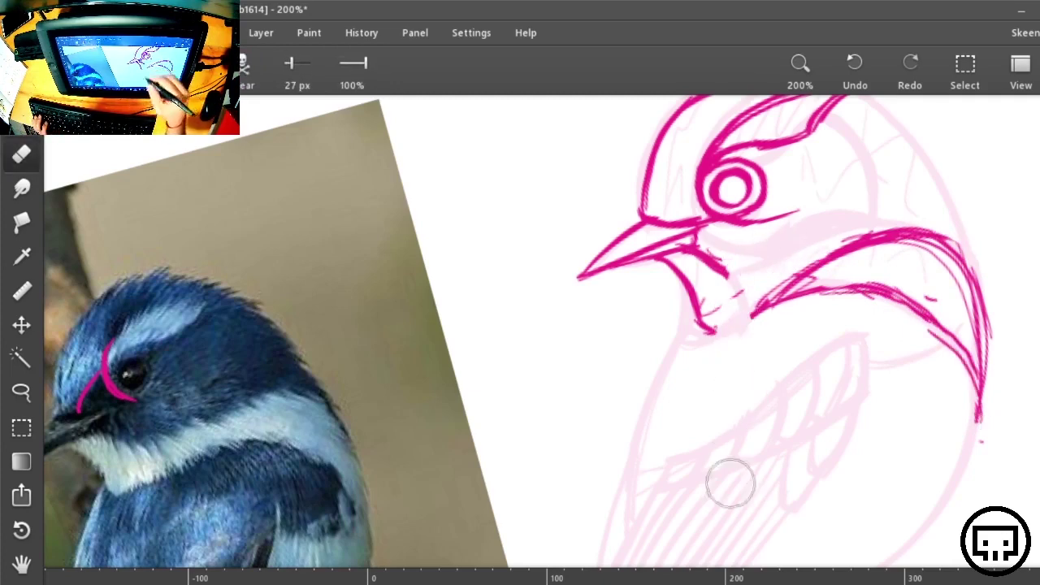
key("b")
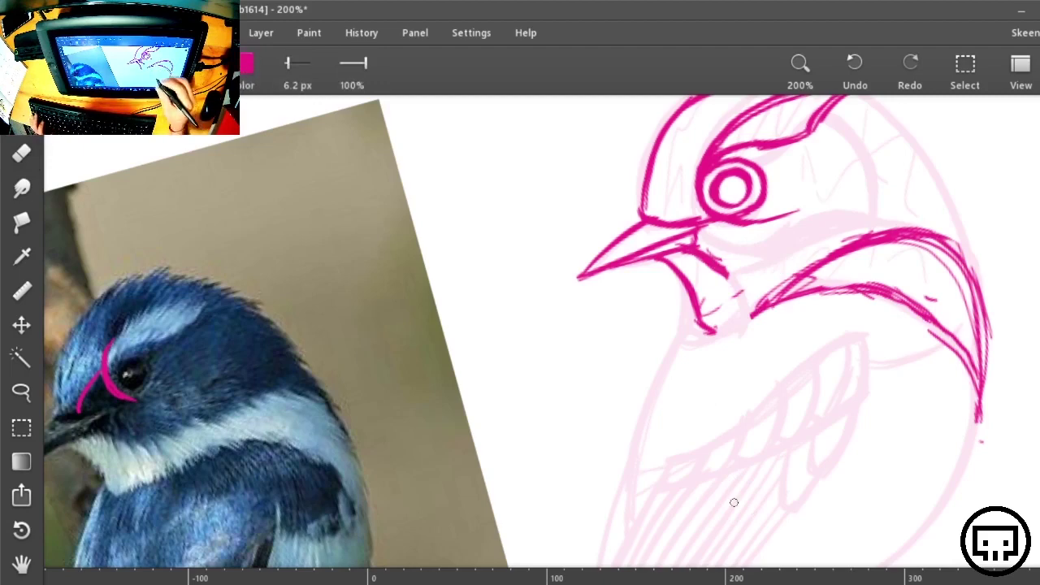
mouse_move(654, 259)
left_mouse_down()
mouse_move(703, 322)
mouse_move(749, 295)
left_mouse_up()
left_click_drag(719, 263, 761, 306)
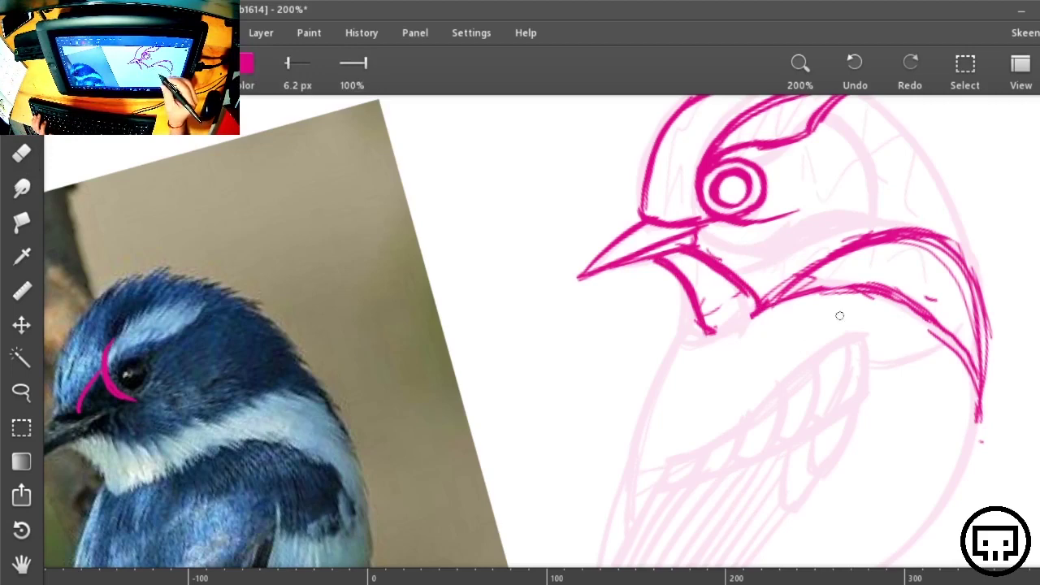
Outline the throat patch's lower and front edges, and draw the lower cheek line back to the collar
mouse_move(751, 315)
left_mouse_down()
mouse_move(697, 338)
mouse_move(762, 305)
left_mouse_up()
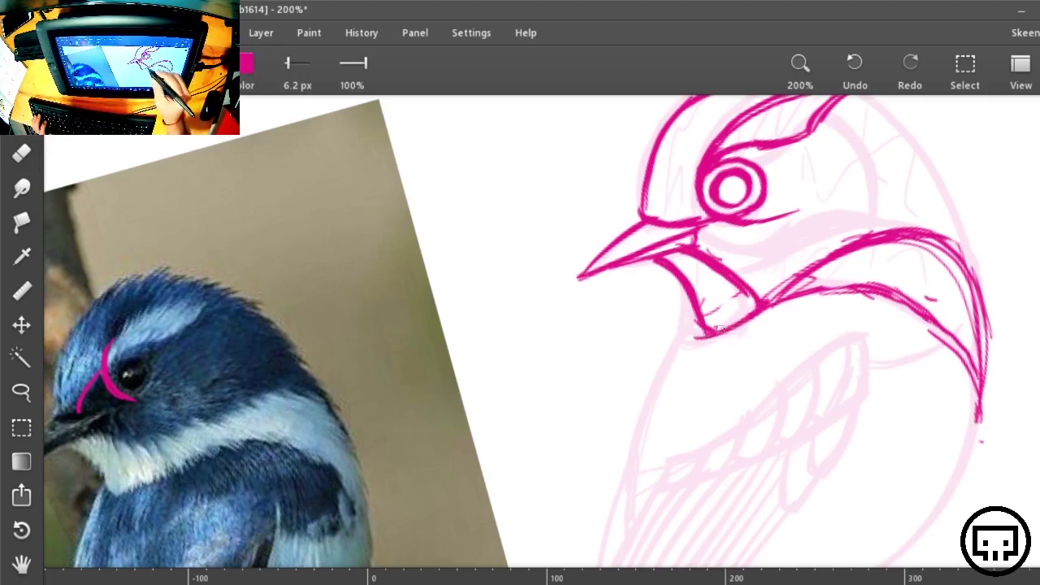
left_click_drag(717, 332, 748, 313)
left_click_drag(647, 261, 703, 334)
left_click_drag(674, 292, 696, 313)
left_click_drag(704, 337, 706, 349)
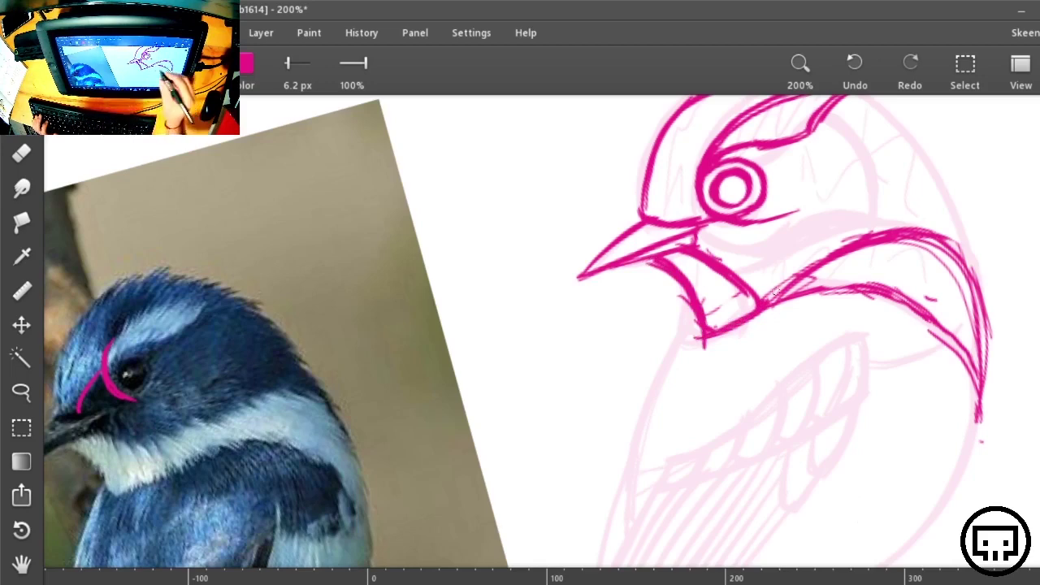
left_click_drag(730, 270, 846, 243)
left_click_drag(728, 272, 821, 262)
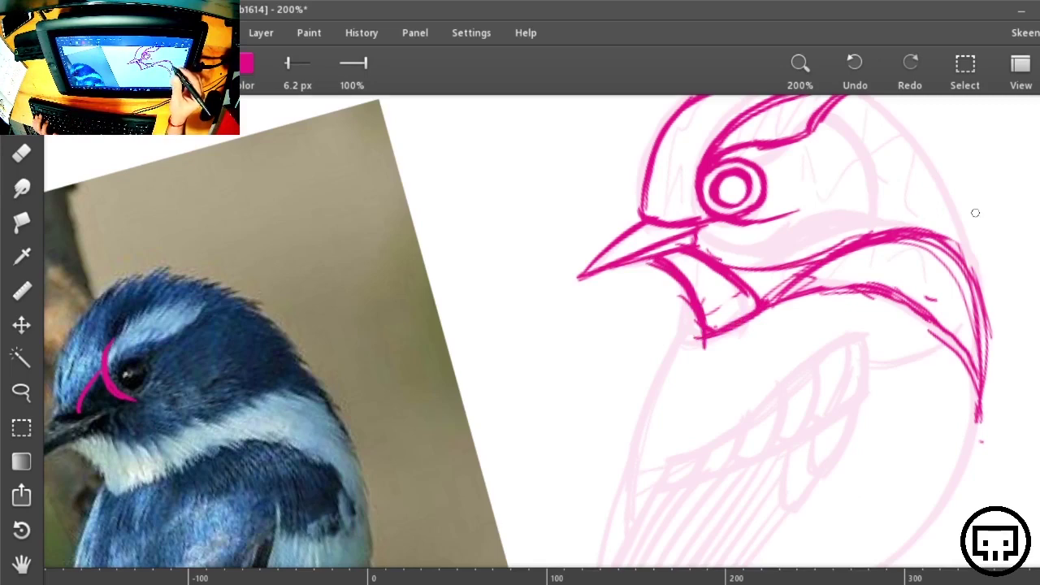
Outline the face patch behind the eye, from the brow stripe's tip around the back of the head and under the eye
left_click_drag(941, 271, 927, 317)
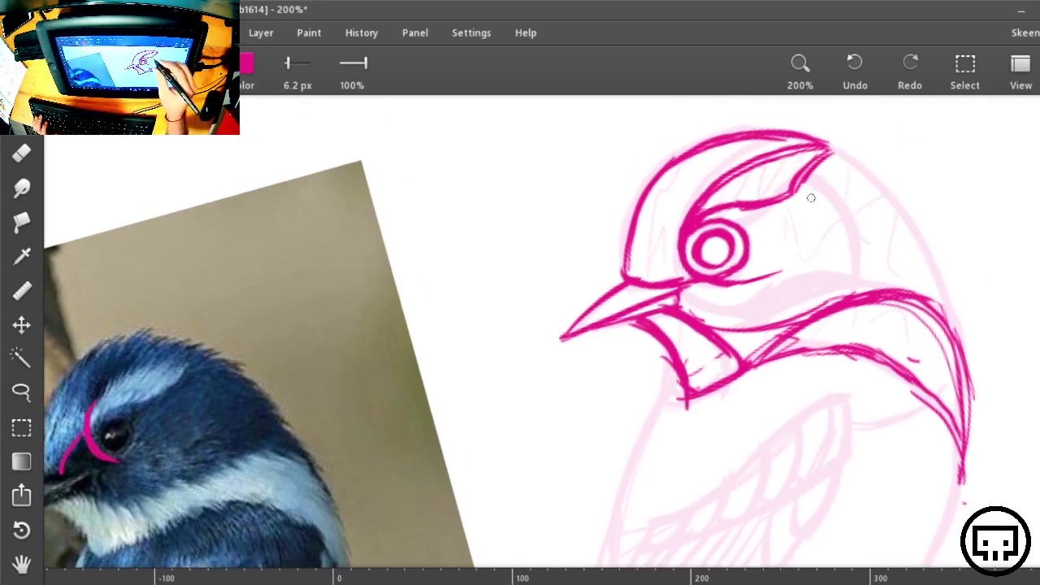
left_click_drag(768, 212, 849, 213)
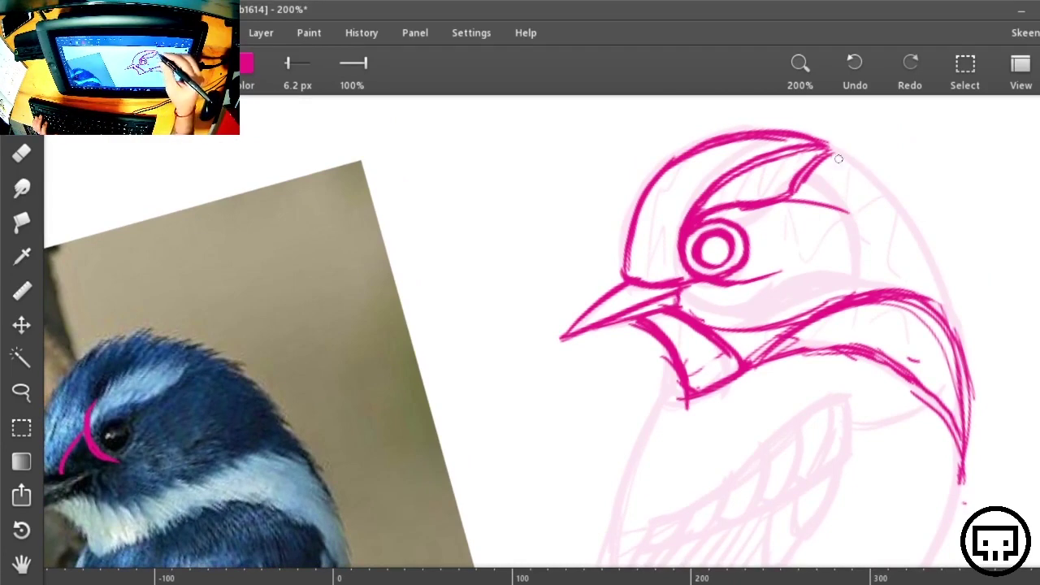
mouse_move(837, 158)
left_mouse_down()
mouse_move(882, 262)
mouse_move(894, 246)
mouse_move(896, 259)
left_mouse_up()
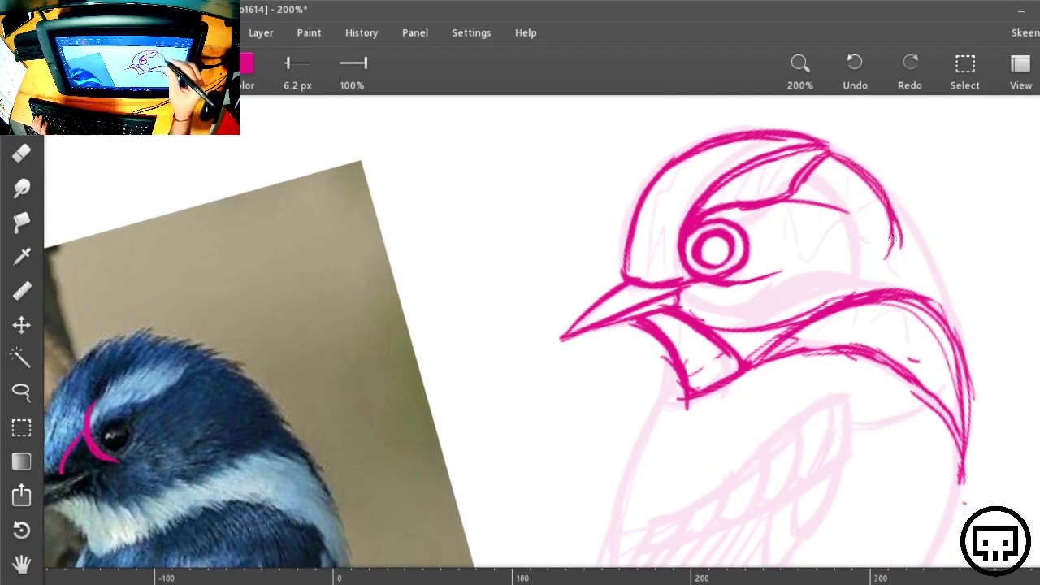
mouse_move(754, 283)
left_mouse_down()
mouse_move(901, 222)
mouse_move(840, 279)
mouse_move(714, 285)
mouse_move(901, 221)
left_mouse_up()
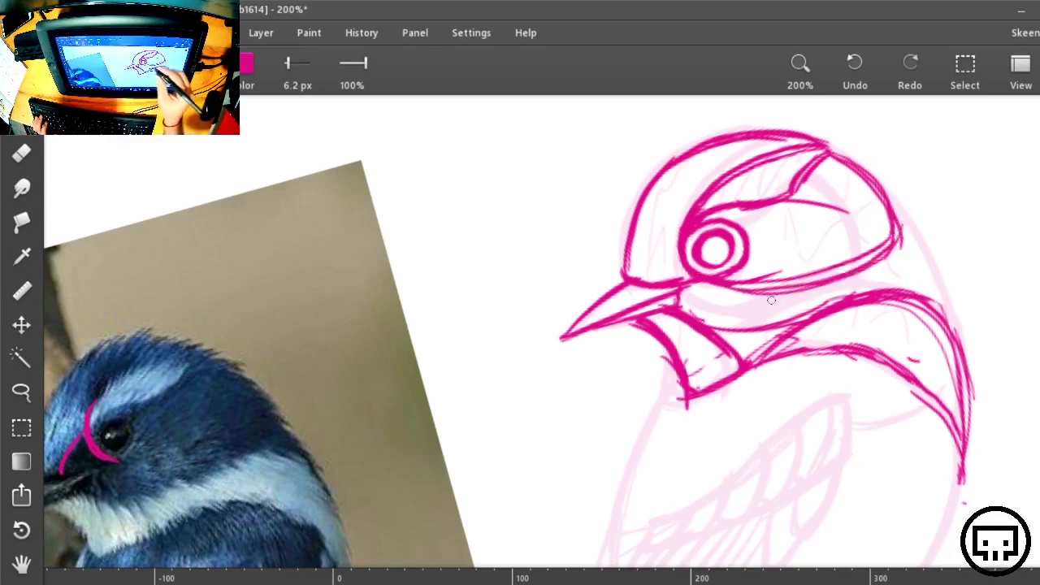
mouse_move(706, 289)
left_mouse_down()
mouse_move(833, 299)
mouse_move(901, 234)
mouse_move(768, 321)
mouse_move(876, 270)
left_mouse_up()
mouse_move(839, 153)
left_mouse_down()
mouse_move(886, 268)
mouse_move(732, 312)
mouse_move(700, 284)
left_mouse_up()
Erase the inner lines of the face patch below the eye, and thicken the lower edge of the brow stripe
key("e")
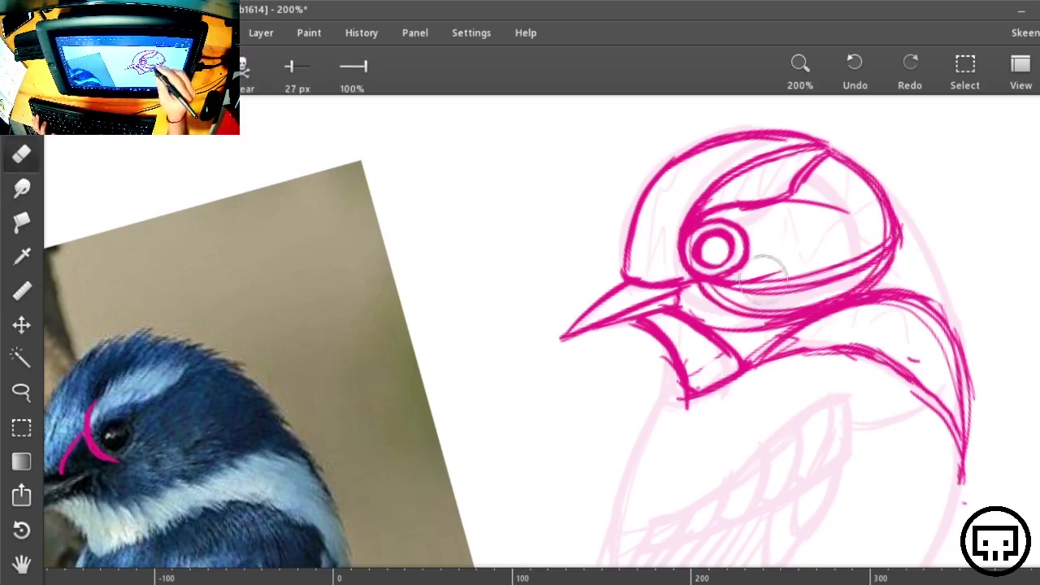
mouse_move(795, 265)
left_mouse_down()
mouse_move(748, 283)
mouse_move(859, 238)
mouse_move(815, 225)
mouse_move(837, 186)
mouse_move(847, 191)
left_mouse_up()
key("b")
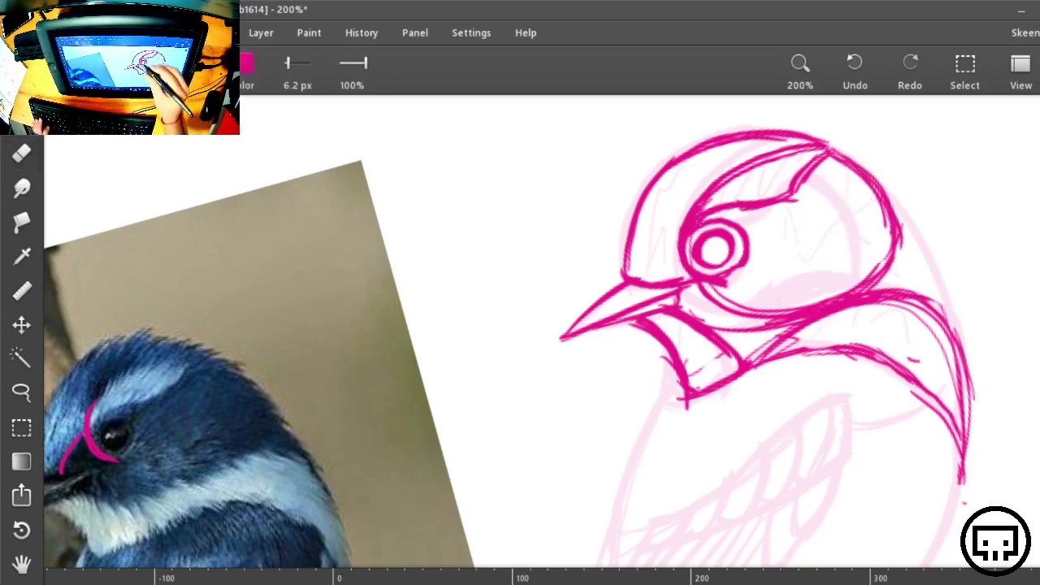
mouse_move(702, 219)
left_mouse_down()
mouse_move(760, 214)
mouse_move(813, 175)
mouse_move(861, 167)
left_mouse_up()
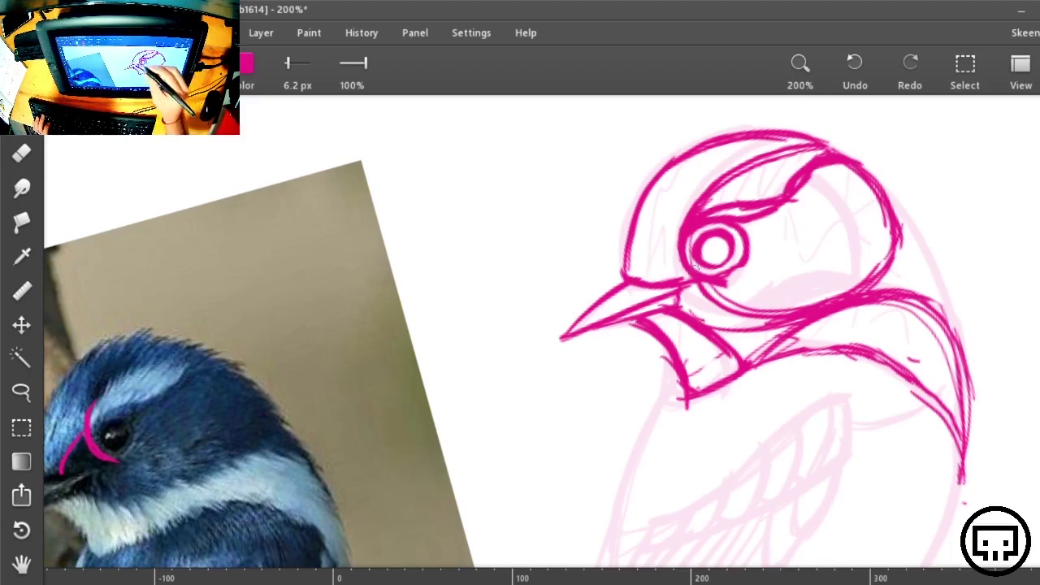
mouse_move(704, 286)
left_mouse_down()
mouse_move(799, 308)
mouse_move(835, 281)
left_mouse_up()
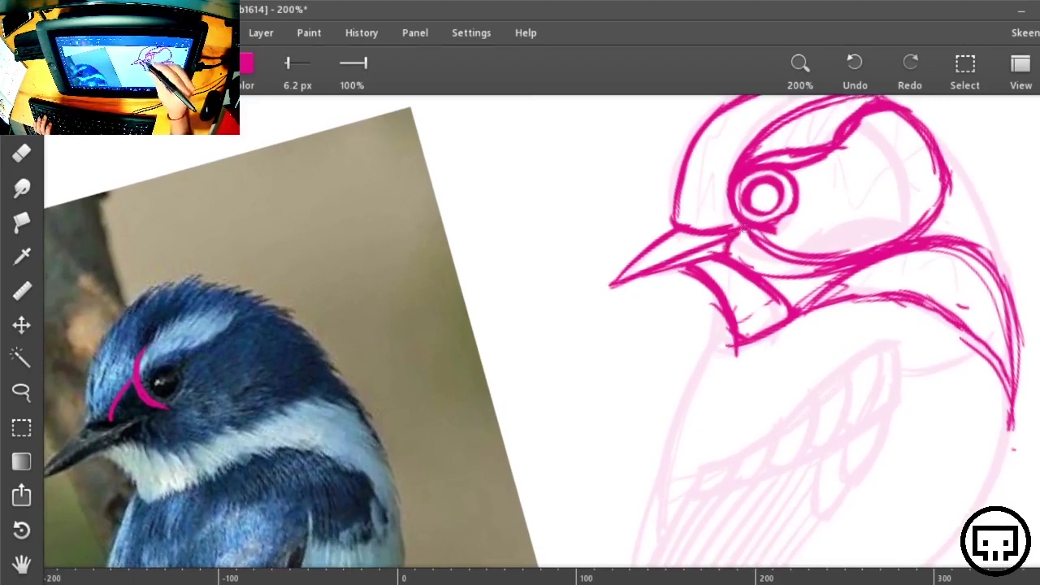
Sketch the light cheek band below the eye with upper and lower edges, and erase the overlapping older curve
left_click_drag(743, 232, 904, 231)
mouse_move(789, 239)
left_mouse_down()
mouse_move(976, 216)
mouse_move(767, 286)
left_mouse_up()
mouse_move(727, 254)
left_mouse_down()
mouse_move(790, 298)
mouse_move(932, 236)
mouse_move(790, 304)
mouse_move(756, 274)
mouse_move(924, 239)
left_mouse_up()
mouse_move(835, 239)
left_mouse_down()
mouse_move(785, 231)
mouse_move(809, 264)
mouse_move(896, 247)
left_mouse_up()
key("e")
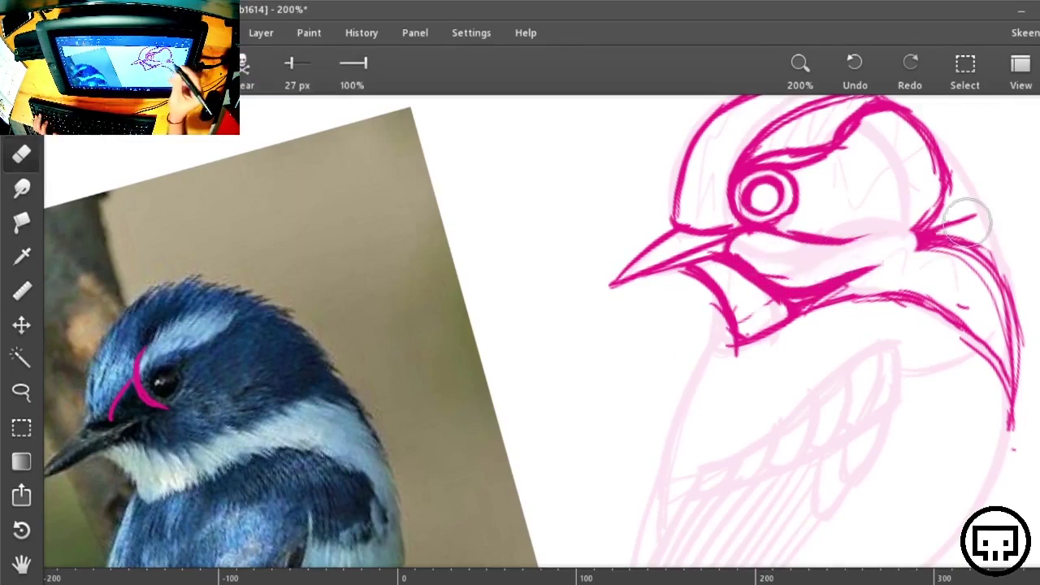
Connect the cheek band's upper edge from the eye to the nape, close its front end, and thicken its lower edge
key("b")
mouse_move(748, 231)
left_mouse_down()
mouse_move(808, 288)
mouse_move(919, 246)
left_mouse_up()
mouse_move(821, 239)
left_mouse_down()
mouse_move(903, 209)
mouse_move(931, 213)
left_mouse_up()
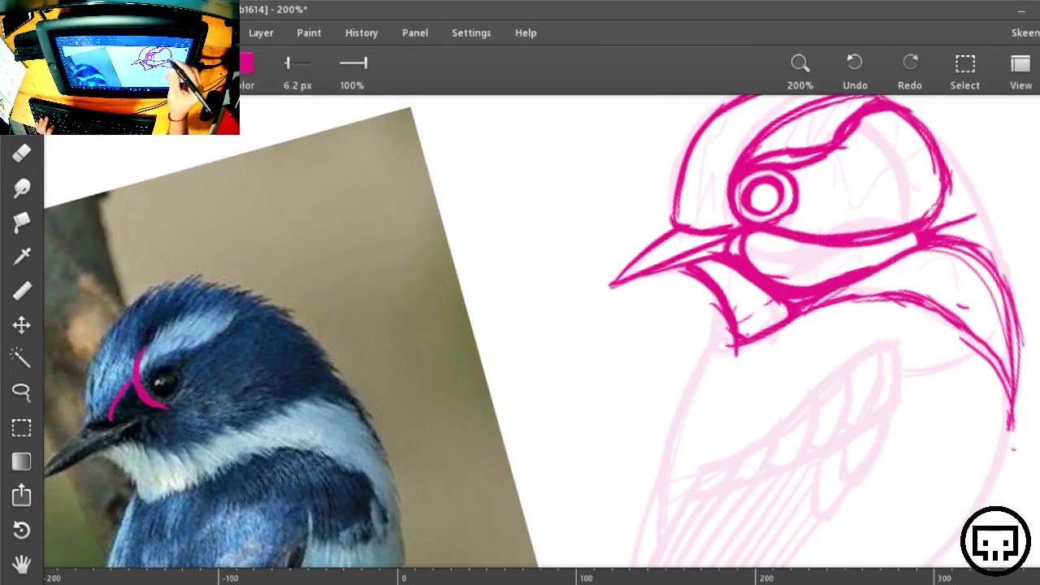
left_click_drag(847, 241, 753, 232)
left_click_drag(732, 239, 741, 257)
left_click_drag(859, 269, 928, 238)
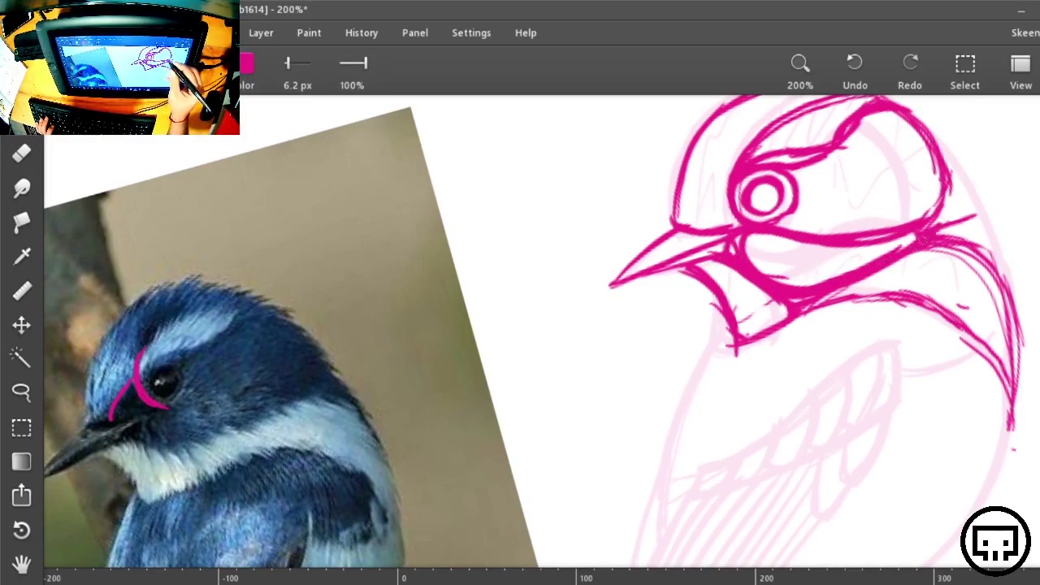
mouse_move(723, 258)
left_mouse_down()
mouse_move(782, 299)
mouse_move(888, 268)
left_mouse_up()
left_click_drag(750, 233, 953, 208)
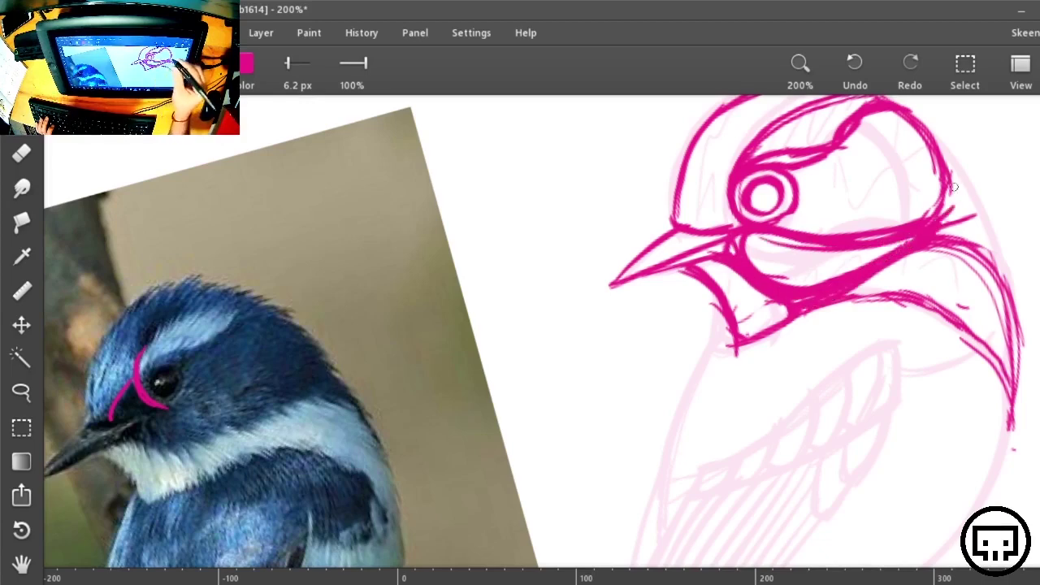
Draw the thick nape contour from the back of the head into the collar, and strengthen the brow stripe's upper end
left_click_drag(942, 153, 991, 269)
left_click_drag(914, 112, 990, 250)
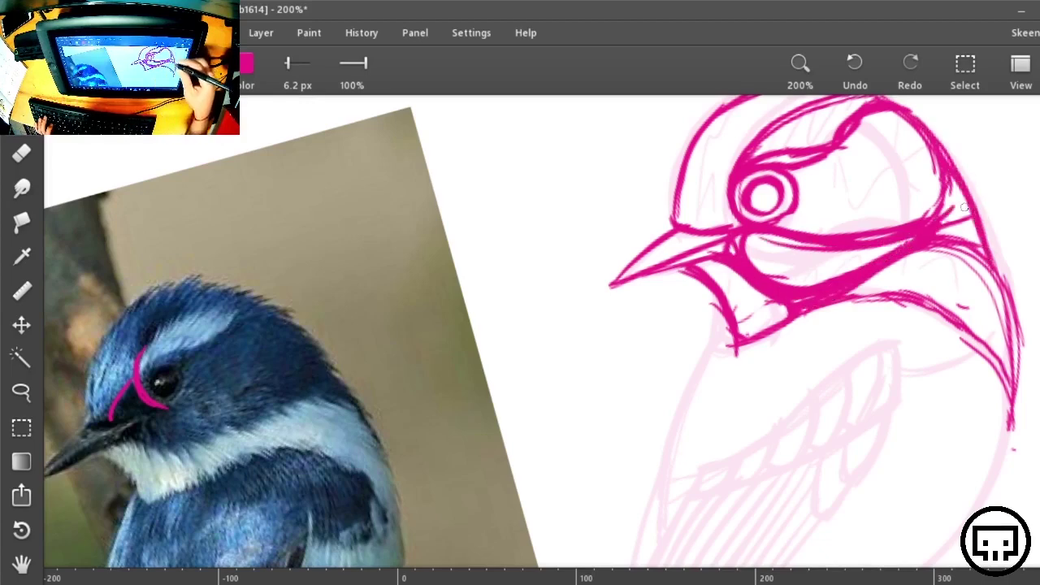
left_click_drag(939, 146, 1004, 289)
left_click_drag(869, 325, 840, 404)
left_click_drag(845, 248, 856, 280)
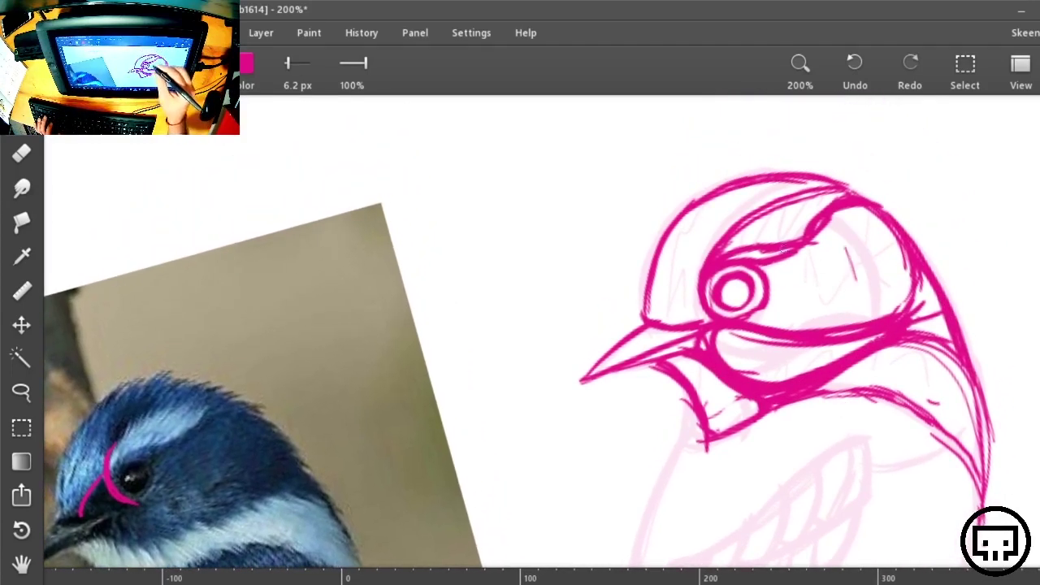
left_click_drag(814, 231, 885, 203)
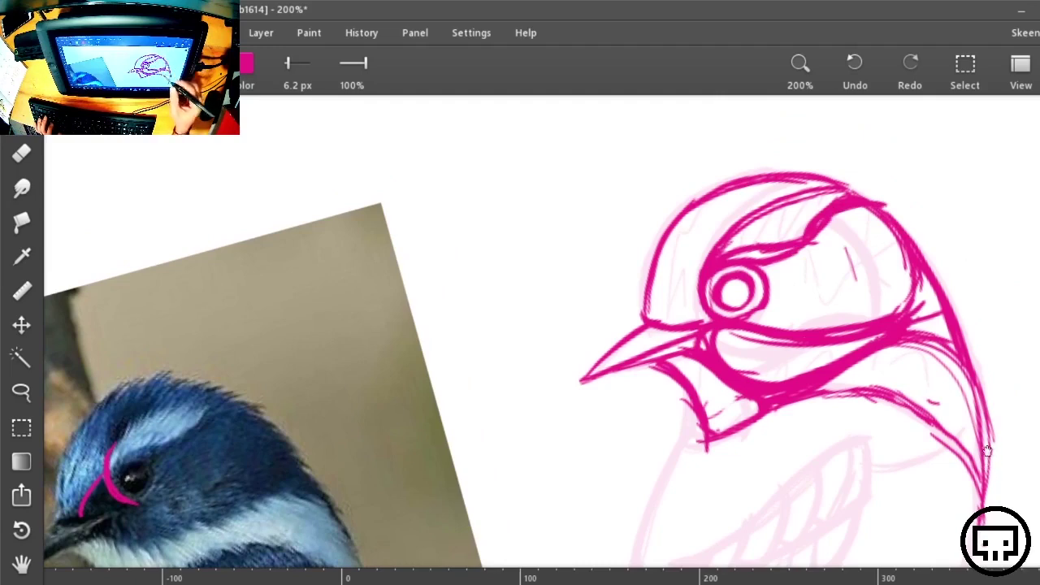
Draw the outer body contour from the throat down to the wing, and the wing's curved upper edge up to the shoulder
left_click_drag(988, 453, 964, 253)
left_click_drag(848, 403, 906, 353)
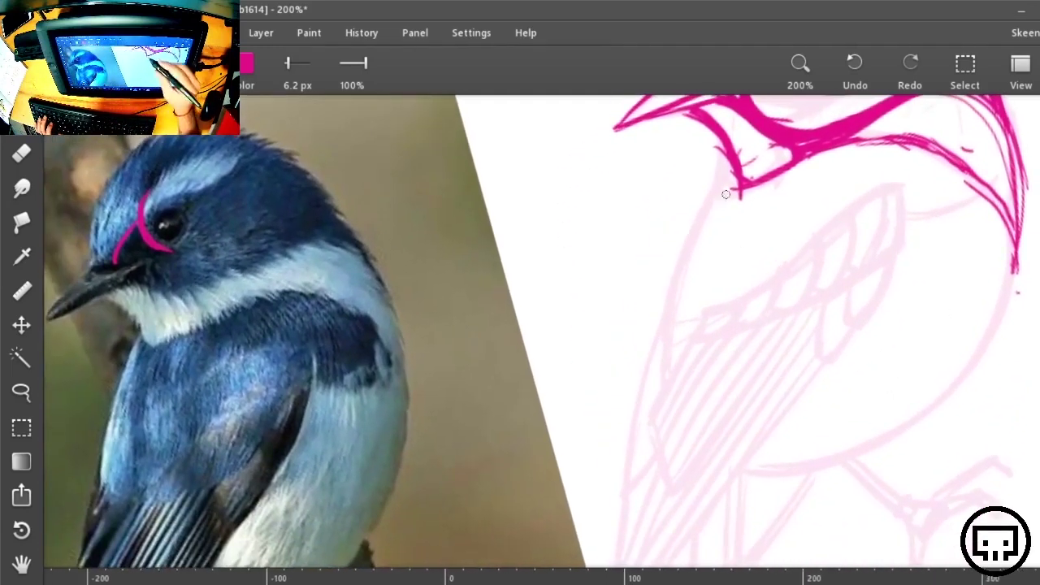
mouse_move(699, 120)
left_mouse_down()
mouse_move(728, 156)
mouse_move(656, 357)
left_mouse_up()
mouse_move(721, 167)
left_mouse_down()
mouse_move(655, 358)
mouse_move(659, 338)
mouse_move(772, 309)
left_mouse_up()
mouse_move(665, 350)
left_mouse_down()
mouse_move(761, 308)
mouse_move(903, 191)
left_mouse_up()
left_click_drag(656, 353, 913, 186)
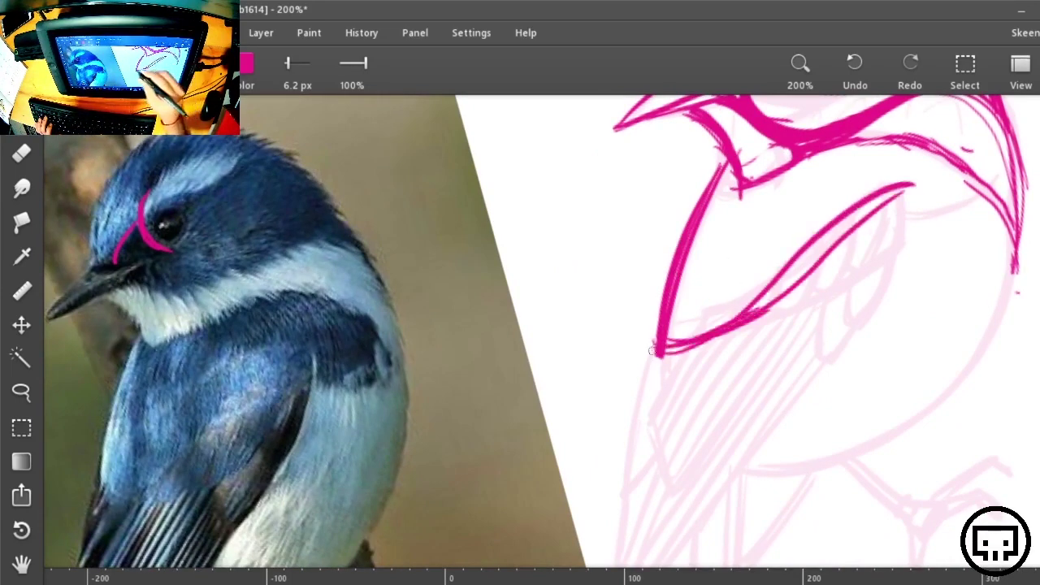
left_click_drag(656, 353, 928, 189)
Erase the loose duplicate strokes beneath the wing's upper edge to leave one clean, thick line
mouse_move(921, 367)
left_mouse_down()
mouse_move(975, 285)
mouse_move(962, 303)
left_mouse_up()
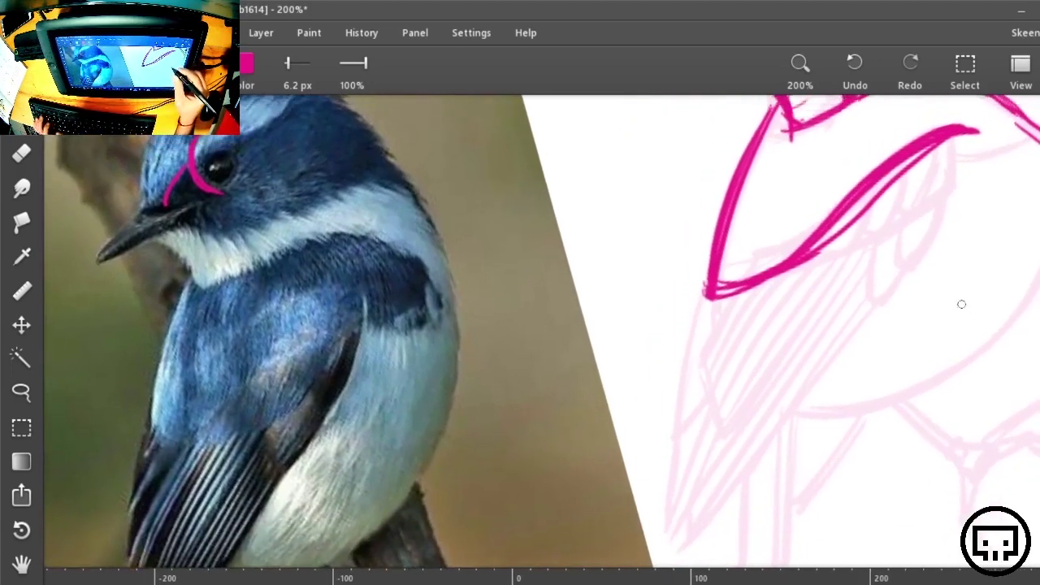
key("e")
left_click_drag(937, 161, 767, 309)
key("b")
left_click_drag(918, 367, 877, 373)
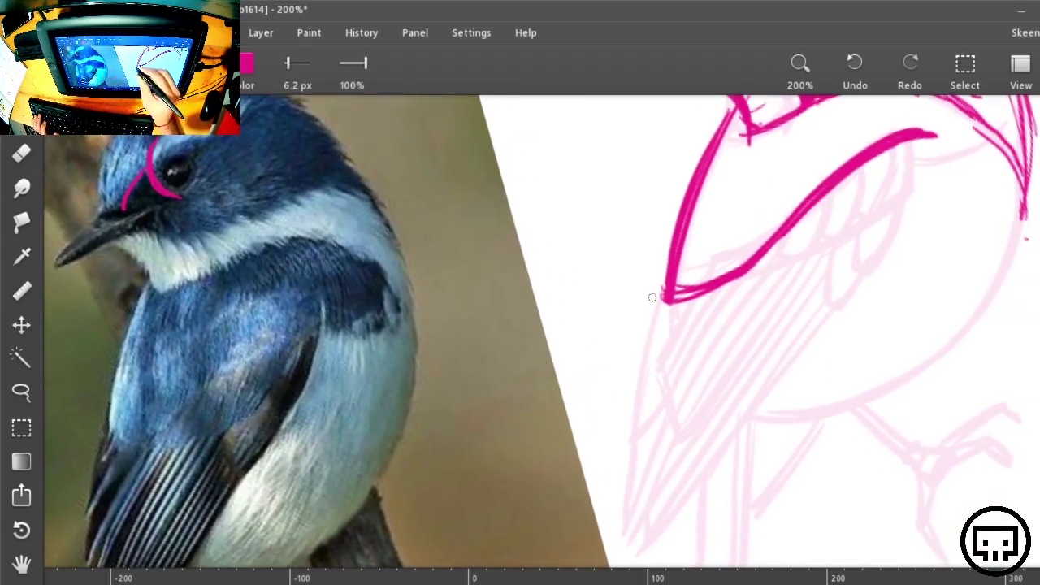
Draw the lower edge of the wing covert band and close its rounded end up to the shoulder
left_click_drag(676, 299, 859, 246)
left_click_drag(688, 294, 874, 236)
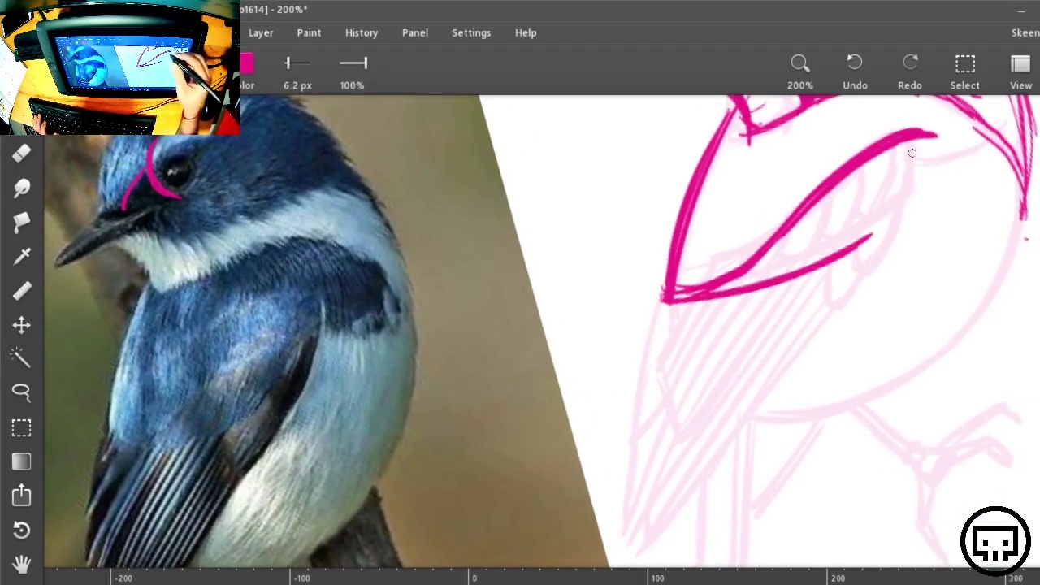
left_click_drag(909, 160, 858, 240)
left_click_drag(912, 135, 863, 239)
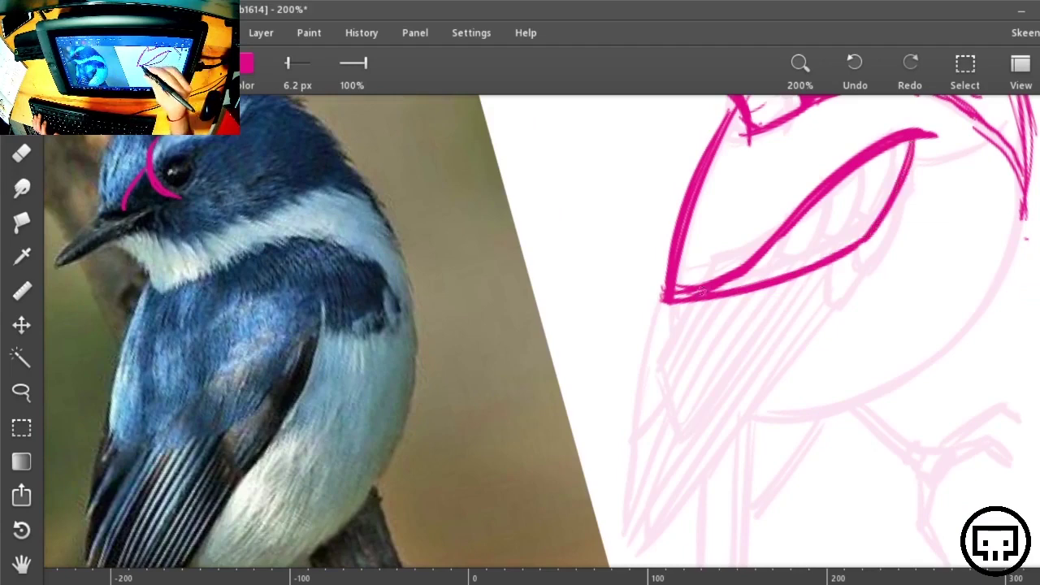
Divide the wing covert band into feathers with a series of curved lines
mouse_move(703, 291)
left_mouse_down()
mouse_move(750, 272)
mouse_move(786, 236)
left_mouse_up()
mouse_move(765, 279)
left_mouse_down()
mouse_move(800, 255)
mouse_move(821, 203)
left_mouse_up()
left_click_drag(812, 263, 837, 195)
left_click_drag(833, 254, 860, 169)
Draw two overlapping pointed feathers hanging below the shoulder end of the covert band
mouse_move(848, 246)
left_mouse_down()
mouse_move(902, 148)
mouse_move(877, 267)
left_mouse_up()
left_click_drag(908, 177, 834, 327)
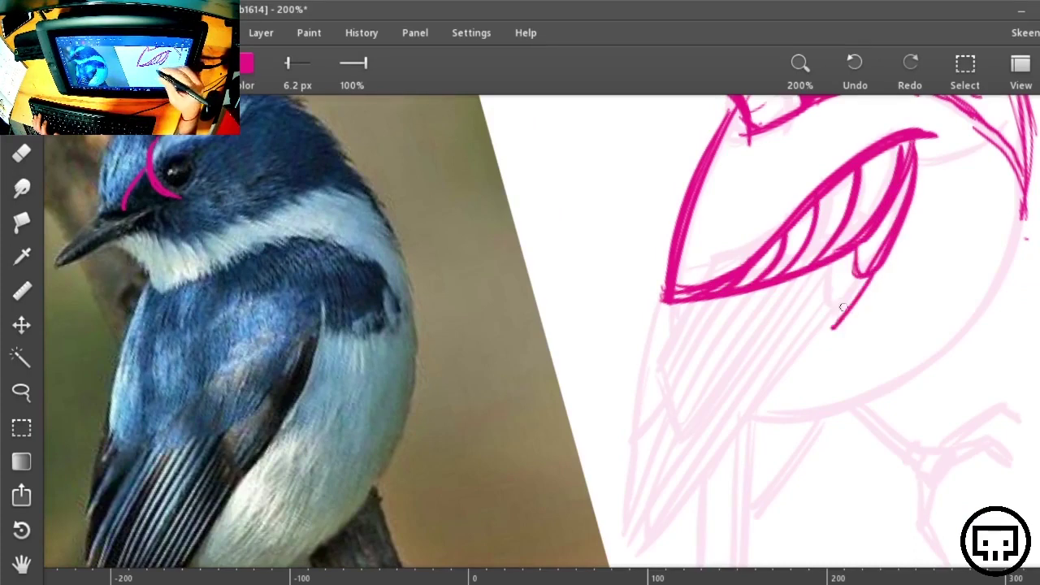
left_click_drag(874, 277, 834, 325)
left_click_drag(838, 259, 833, 328)
left_click_drag(832, 273, 827, 323)
left_click_drag(801, 426, 715, 357)
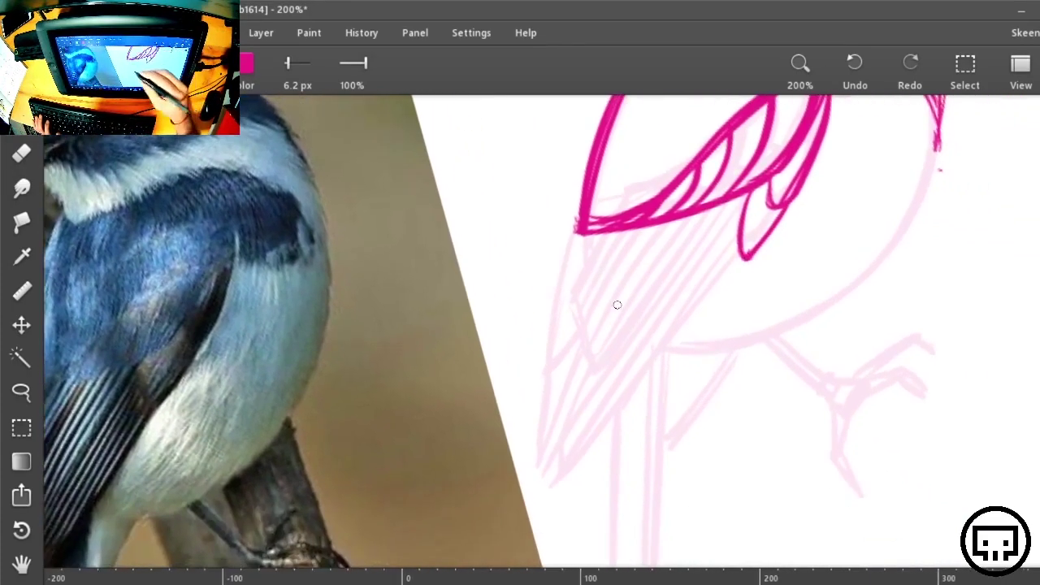
Outline the group of shorter flight feathers below the wing covert band and fill it with parallel diagonal lines
mouse_move(611, 232)
left_mouse_down()
mouse_move(567, 301)
mouse_move(589, 374)
left_mouse_up()
left_click_drag(568, 303, 579, 387)
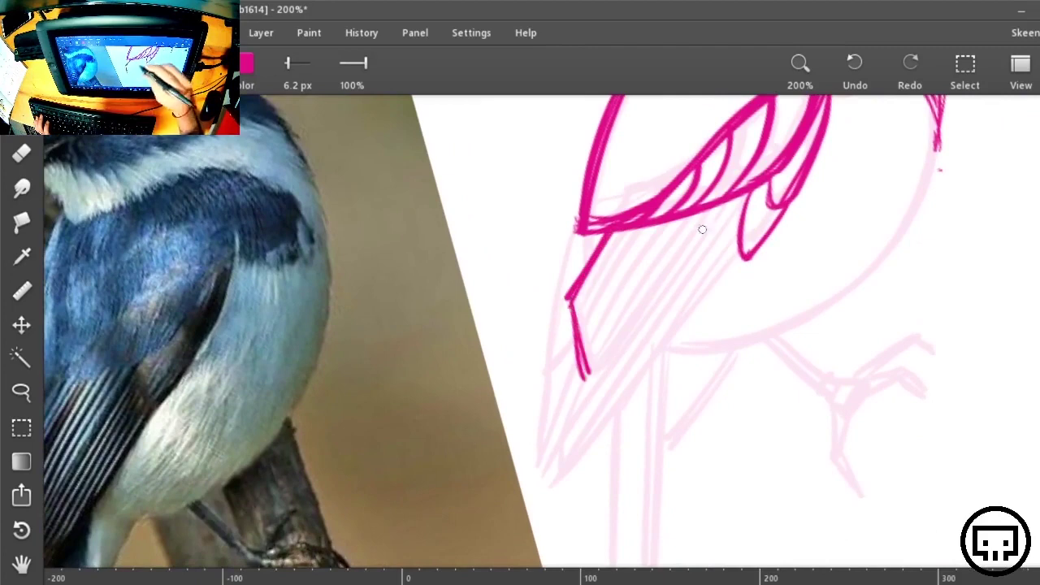
left_click_drag(715, 208, 580, 380)
left_click_drag(674, 268, 574, 388)
left_click_drag(627, 242, 562, 331)
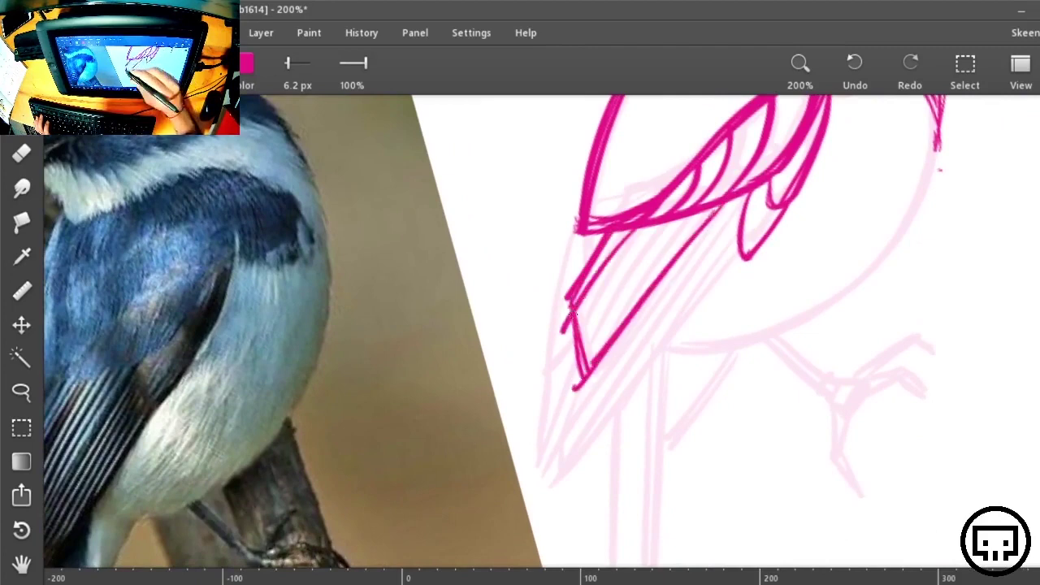
left_click_drag(650, 230, 575, 332)
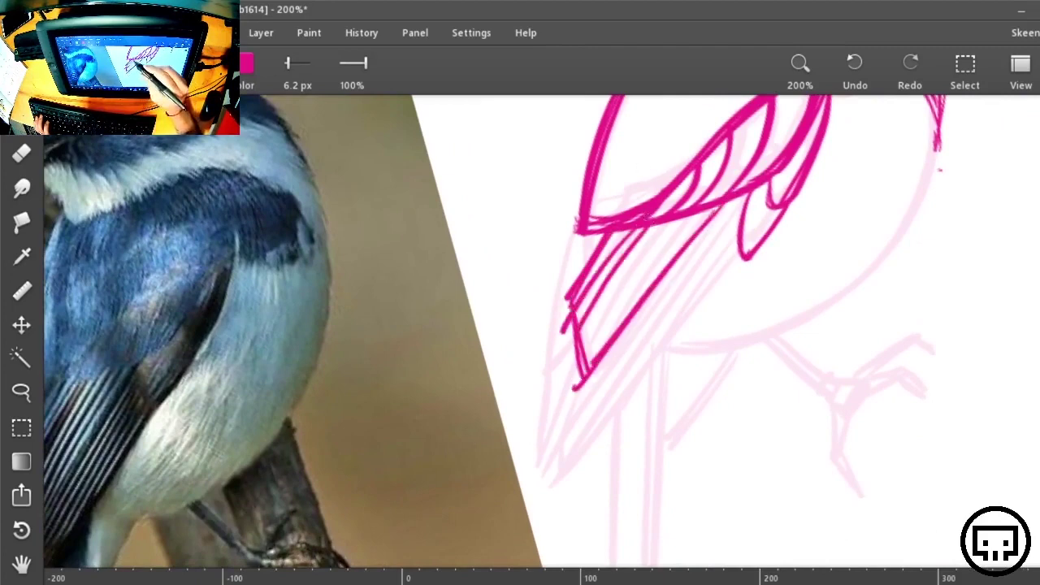
mouse_move(663, 224)
left_mouse_down()
mouse_move(576, 363)
mouse_move(581, 370)
left_mouse_up()
left_click_drag(692, 214, 588, 369)
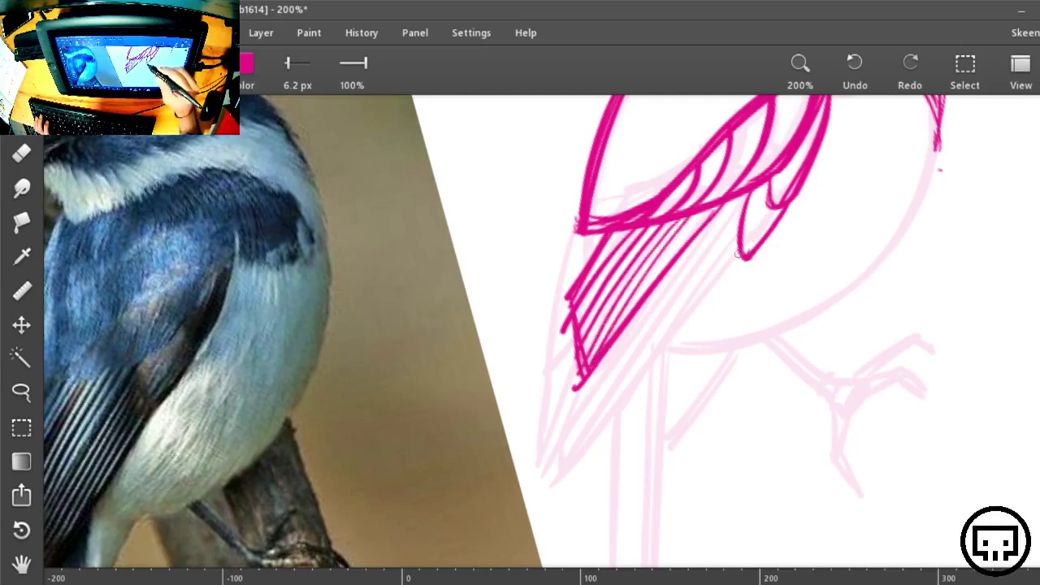
Draw the long primary feathers running from the shoulder feathers down to a pointed wingtip, with parallel lines inside
mouse_move(739, 254)
left_mouse_down()
mouse_move(542, 512)
mouse_move(663, 356)
mouse_move(554, 500)
left_mouse_up()
left_click_drag(578, 372, 555, 481)
left_click_drag(579, 366, 565, 431)
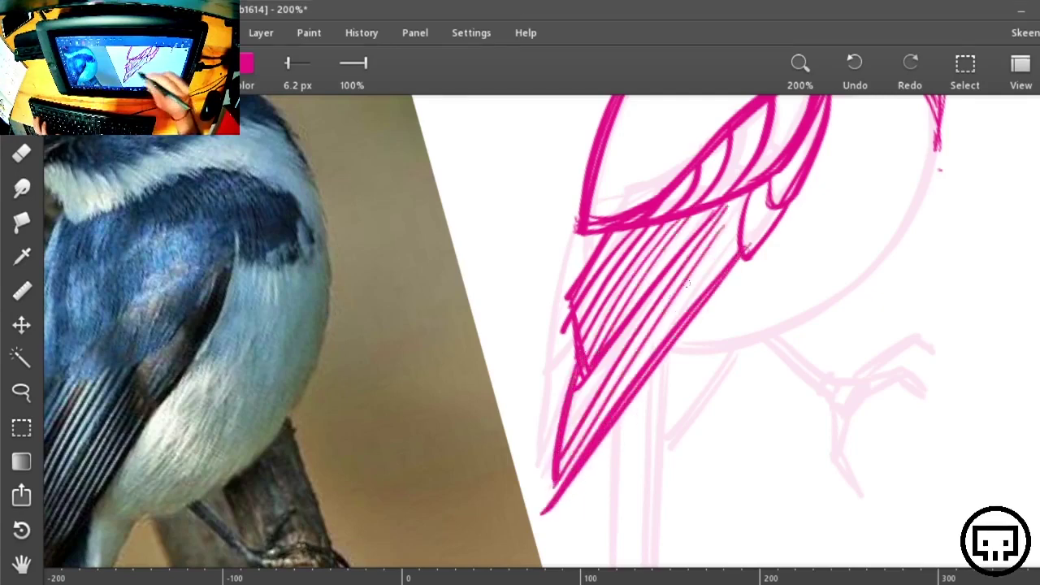
mouse_move(738, 200)
left_mouse_down()
mouse_move(571, 408)
mouse_move(563, 447)
left_mouse_up()
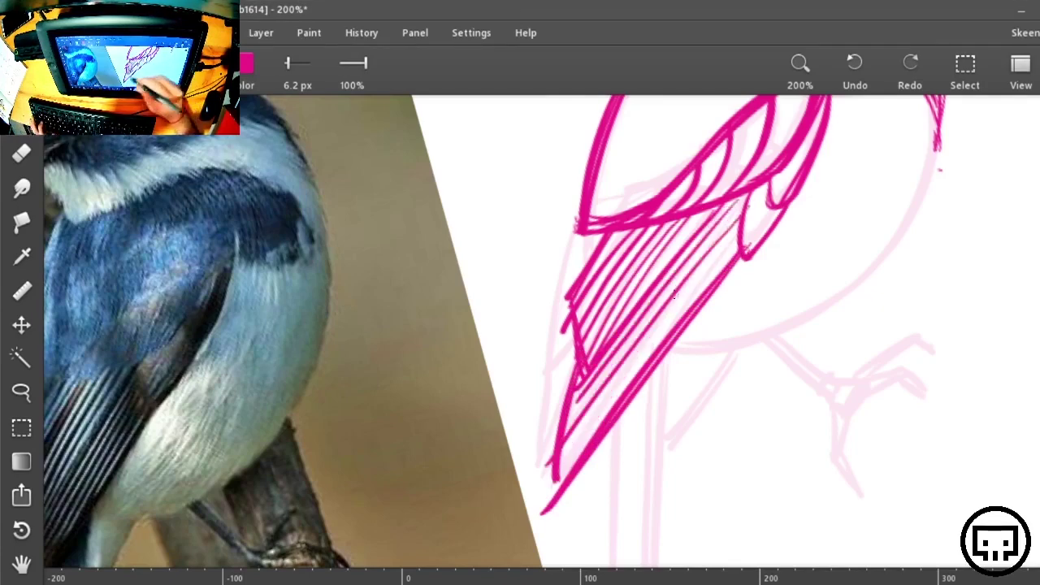
left_click_drag(738, 219, 544, 500)
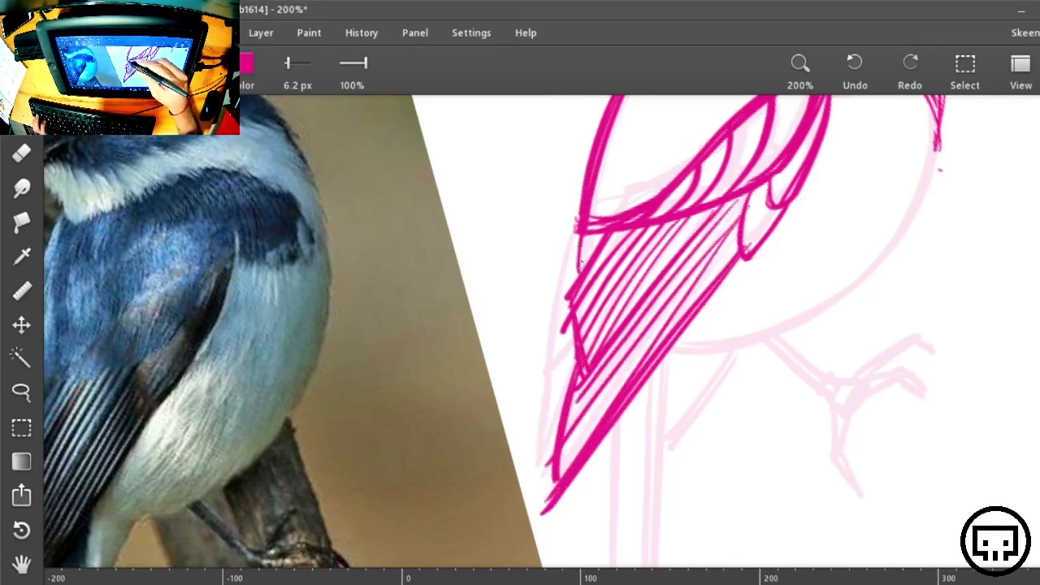
Draw the outer back edge behind the folded wing, ending in a second pointed tip beside the wingtip
left_click_drag(581, 187, 535, 455)
left_click_drag(541, 370, 528, 475)
left_click_drag(560, 427, 524, 484)
left_click_drag(548, 372, 526, 475)
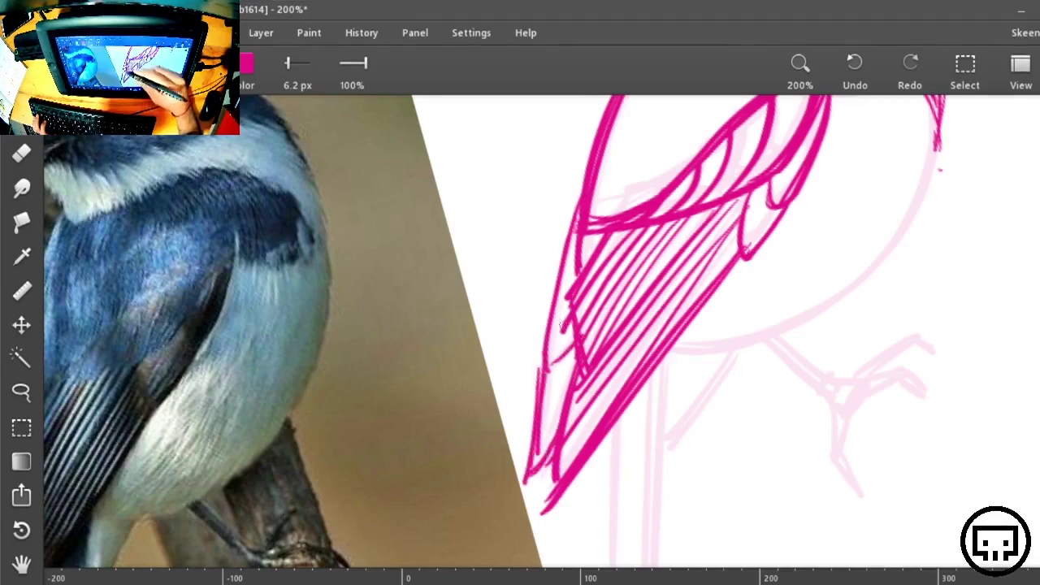
Rotate the canvas and draw the round belly contour, thickening the line where it meets the breast and neck
left_click_drag(794, 465, 752, 571)
key("r")
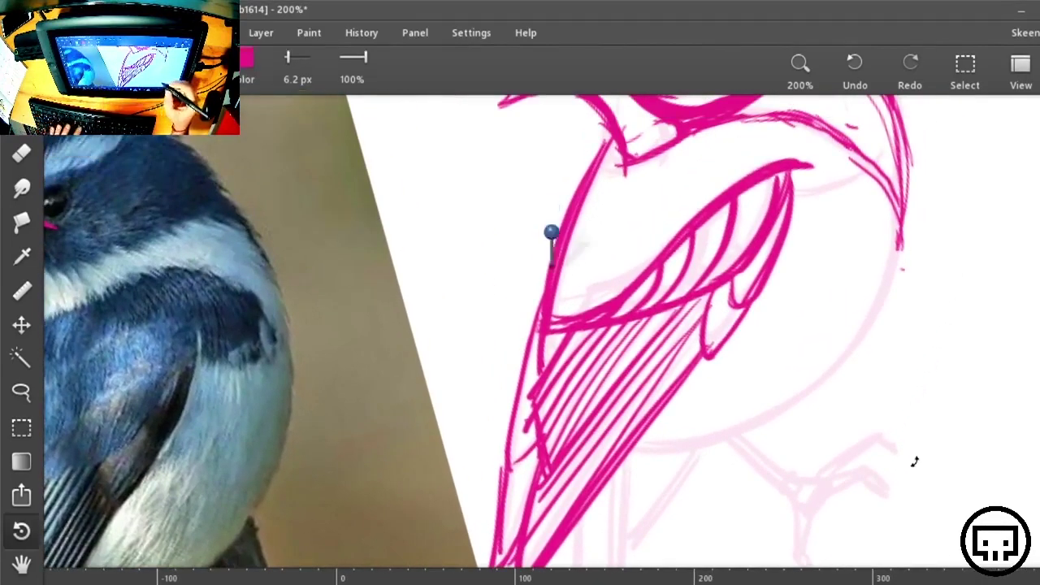
mouse_move(916, 461)
left_mouse_down()
mouse_move(661, 118)
mouse_move(461, 266)
left_mouse_up()
mouse_move(560, 284)
left_mouse_down()
mouse_move(696, 342)
mouse_move(712, 336)
left_mouse_up()
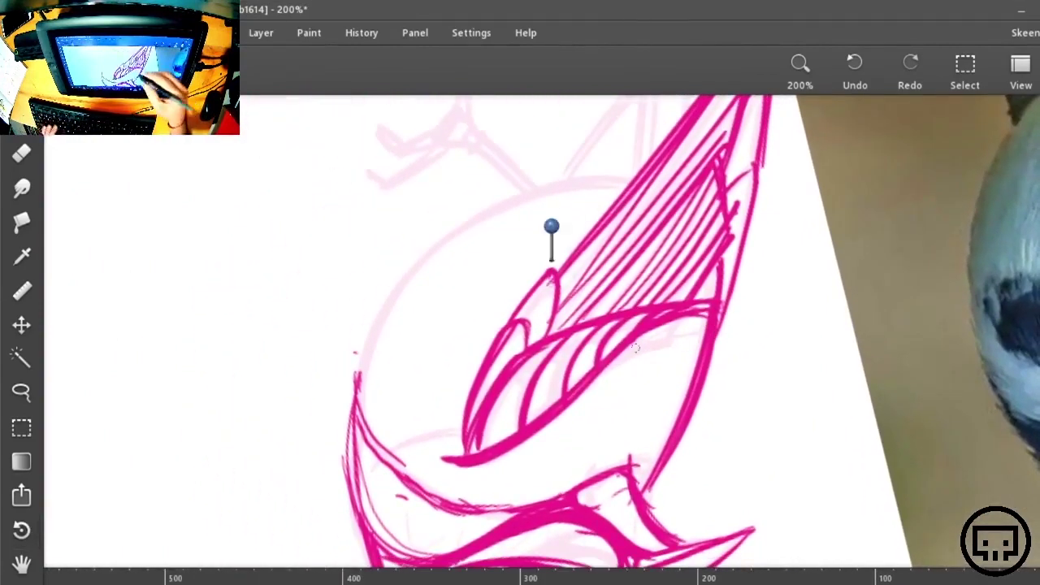
key("b")
mouse_move(561, 502)
left_mouse_down()
mouse_move(402, 481)
mouse_move(399, 274)
mouse_move(604, 188)
mouse_move(569, 190)
mouse_move(368, 388)
mouse_move(370, 423)
left_mouse_up()
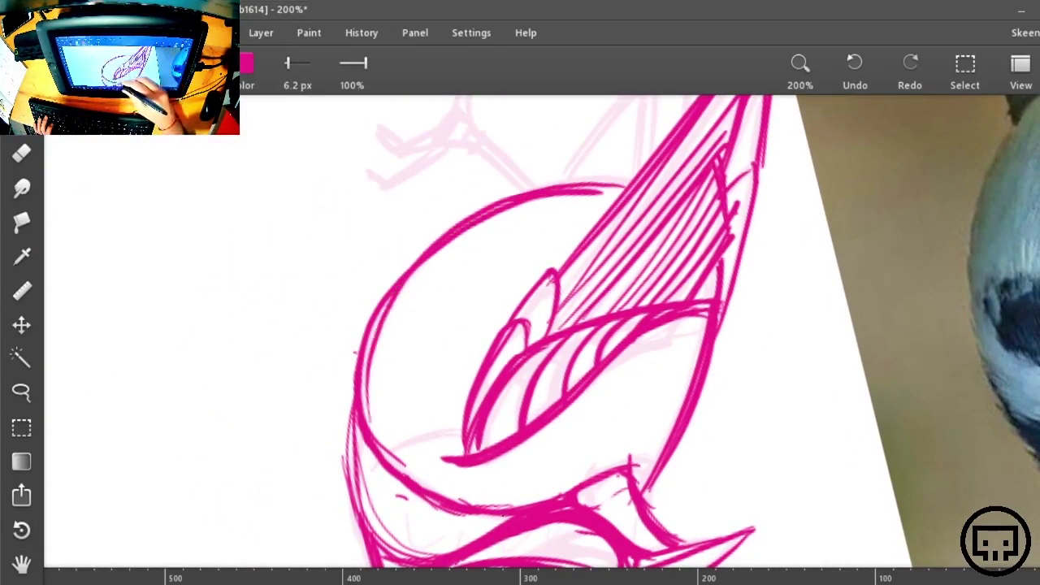
mouse_move(491, 514)
left_mouse_down()
mouse_move(395, 276)
mouse_move(598, 185)
left_mouse_up()
left_click_drag(576, 441, 633, 312)
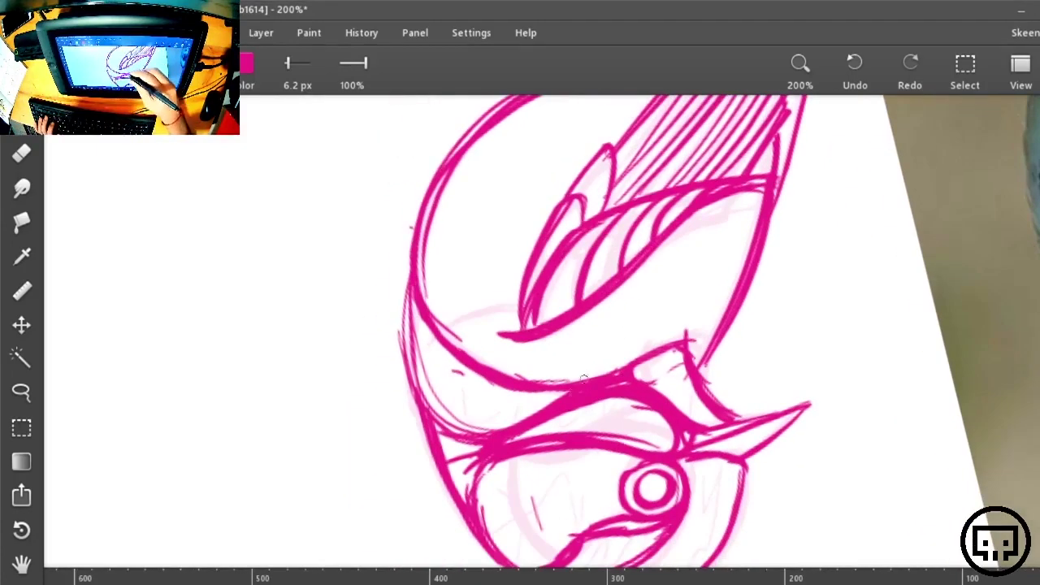
mouse_move(547, 421)
left_mouse_down()
mouse_move(422, 400)
mouse_move(443, 150)
mouse_move(410, 387)
mouse_move(574, 419)
left_mouse_up()
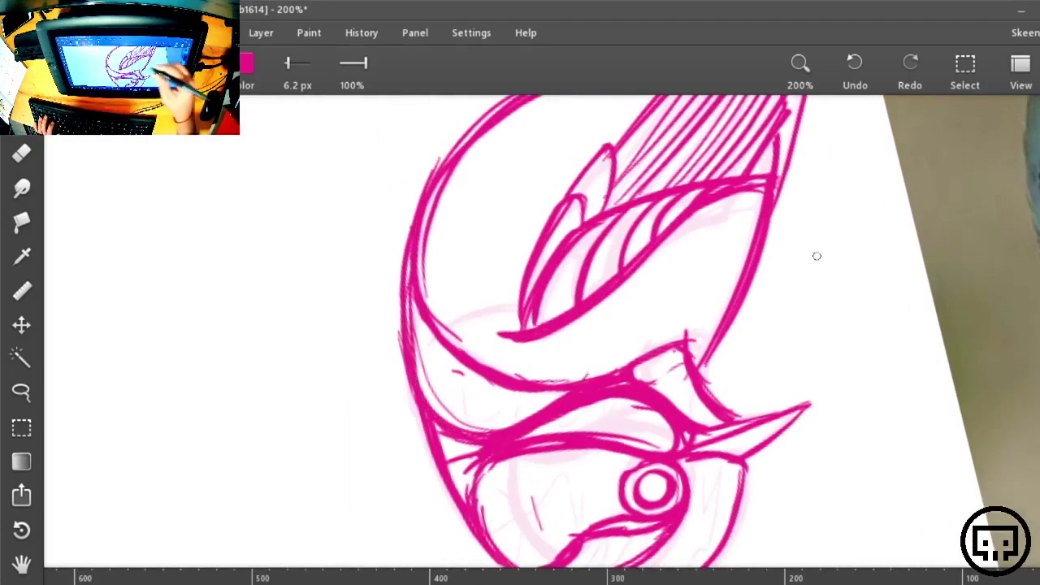
Turn the canvas back and draw the long straight edges of the tail plus the slanted undertail line joining it to the belly
mouse_move(853, 309)
left_mouse_down()
mouse_move(777, 399)
mouse_move(715, 534)
left_mouse_up()
key("r")
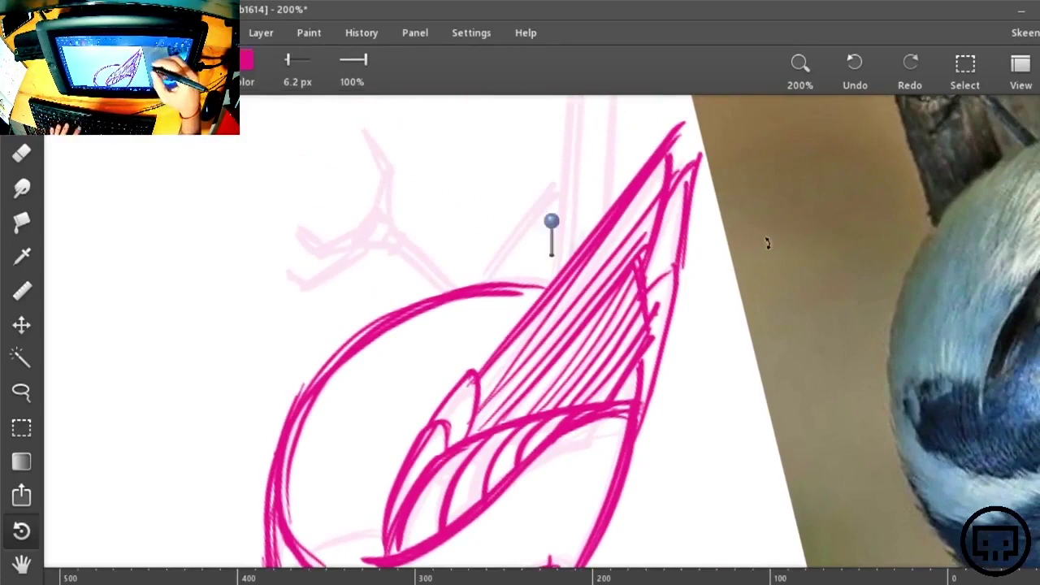
left_click_drag(766, 242, 351, 324)
left_click_drag(723, 265, 742, 489)
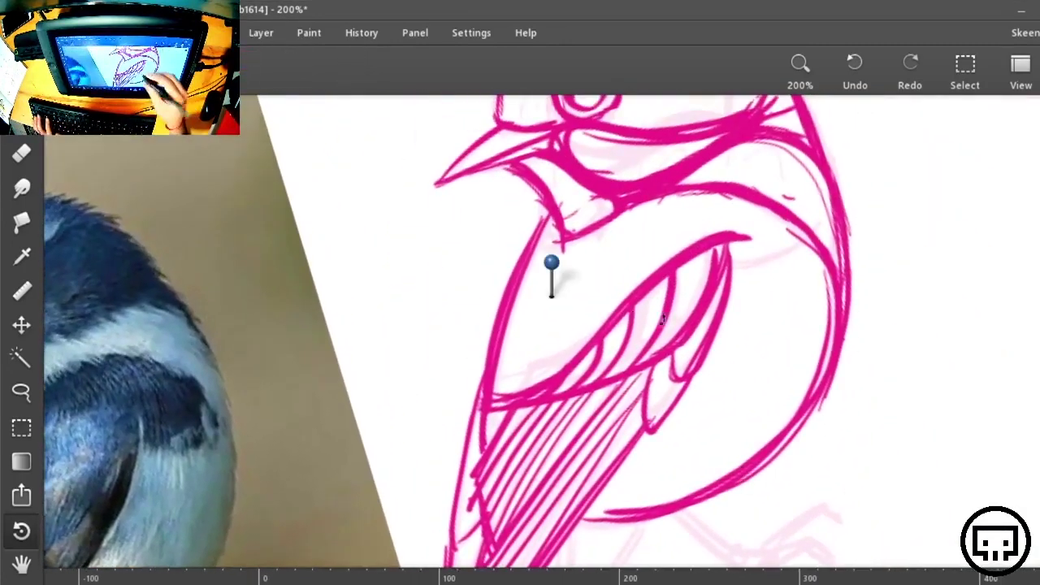
left_click_drag(807, 459, 860, 313)
left_click_drag(757, 493, 753, 372)
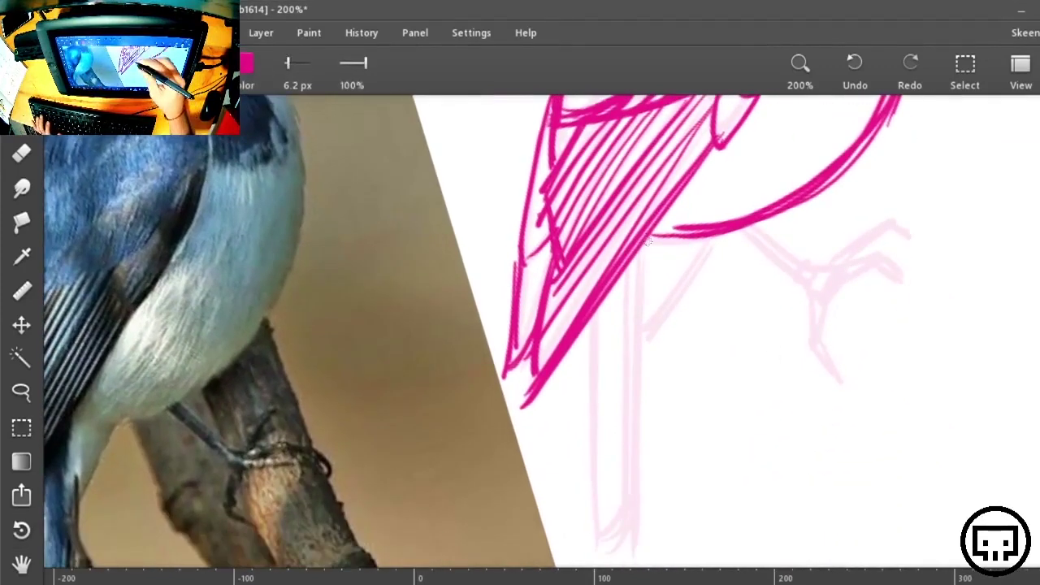
left_click_drag(667, 293, 662, 269)
left_click_drag(630, 185, 620, 469)
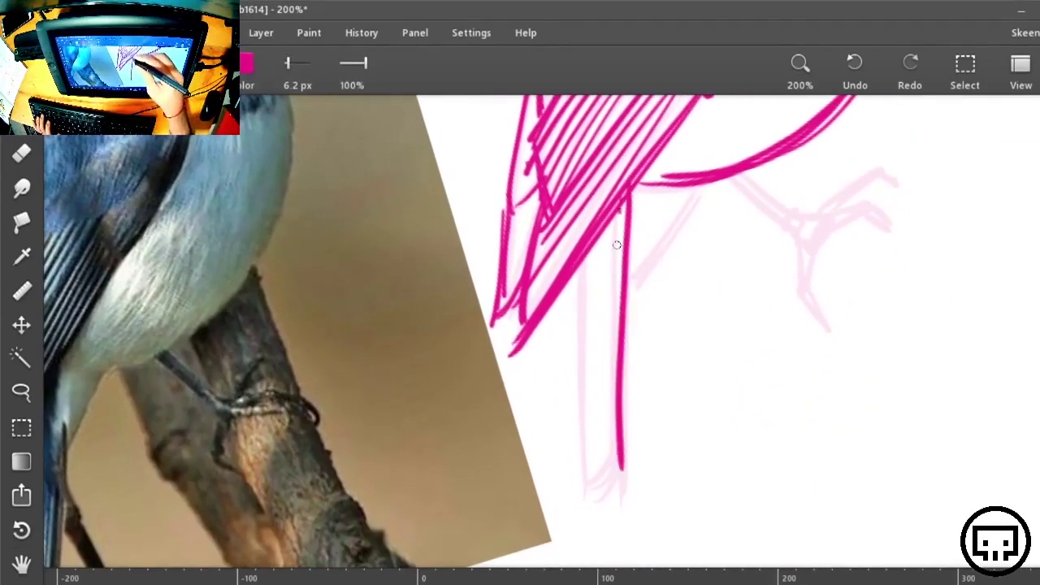
left_click_drag(625, 208, 615, 472)
mouse_move(577, 268)
left_mouse_down()
mouse_move(572, 486)
mouse_move(623, 466)
left_mouse_up()
left_click_drag(632, 188, 610, 468)
mouse_move(688, 188)
left_mouse_down()
mouse_move(628, 280)
mouse_move(639, 272)
left_mouse_up()
left_click_drag(697, 187, 629, 282)
Draw the leg extending from the belly and the foot with its clawed toes over the rough sketch
mouse_move(868, 247)
left_mouse_down()
mouse_move(646, 374)
mouse_move(580, 398)
left_mouse_up()
mouse_move(443, 316)
left_mouse_down()
mouse_move(519, 373)
mouse_move(525, 365)
mouse_move(524, 390)
left_mouse_up()
left_click_drag(508, 352, 543, 355)
mouse_move(542, 356)
left_mouse_down()
mouse_move(514, 429)
mouse_move(548, 463)
left_mouse_up()
mouse_move(527, 375)
left_mouse_down()
mouse_move(593, 336)
mouse_move(621, 373)
left_mouse_up()
mouse_move(536, 351)
left_mouse_down()
mouse_move(605, 314)
mouse_move(641, 333)
left_mouse_up()
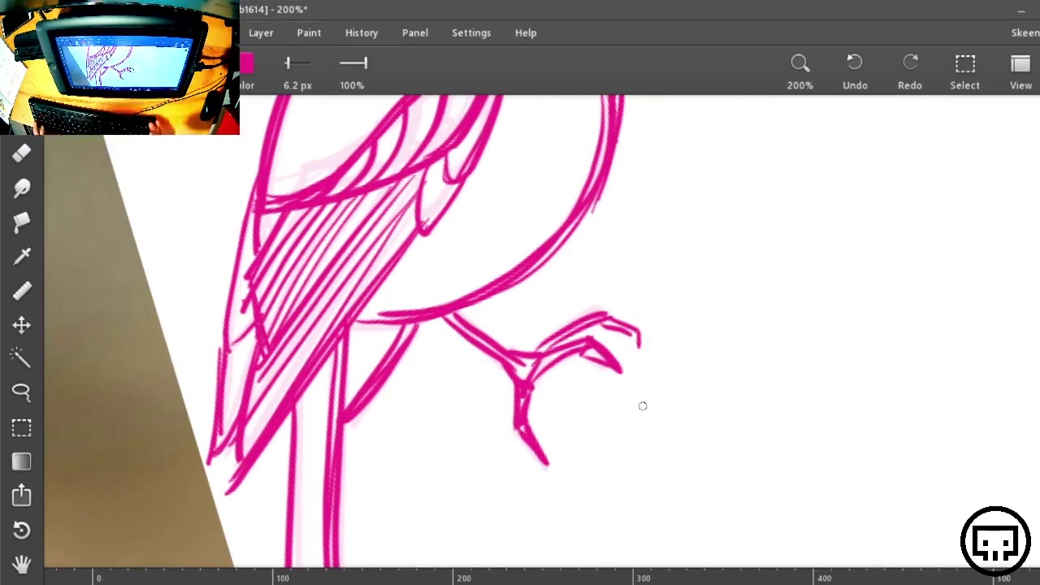
Save the drawing in the Leonardo format in the birditos folder under the file name birdit19
key("ctrl+minus")
key("ctrl+minus")
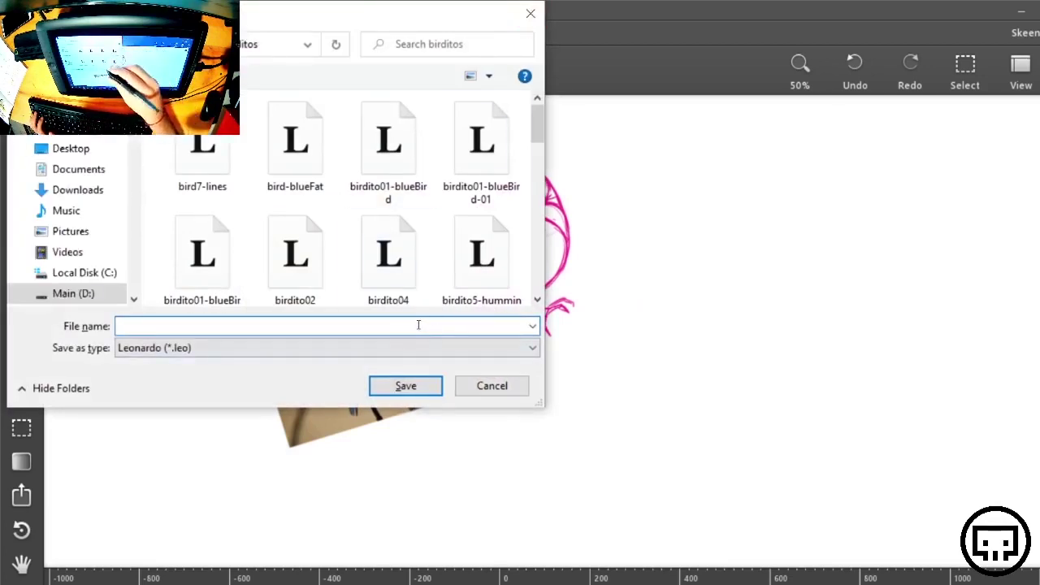
left_click(302, 271)
left_click(318, 325)
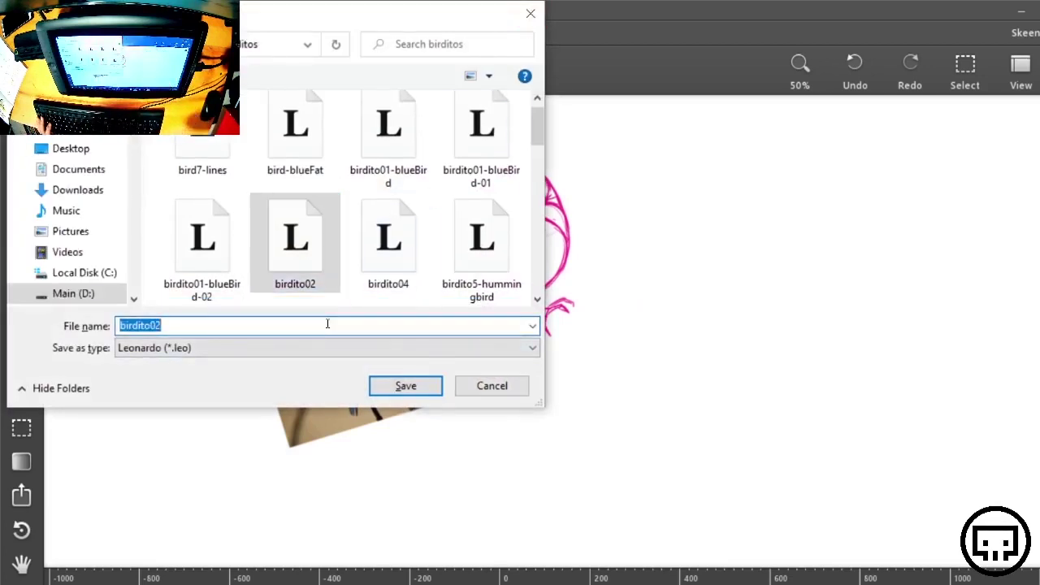
left_click(328, 324)
key("BackSpace")
key("BackSpace")
type("19")
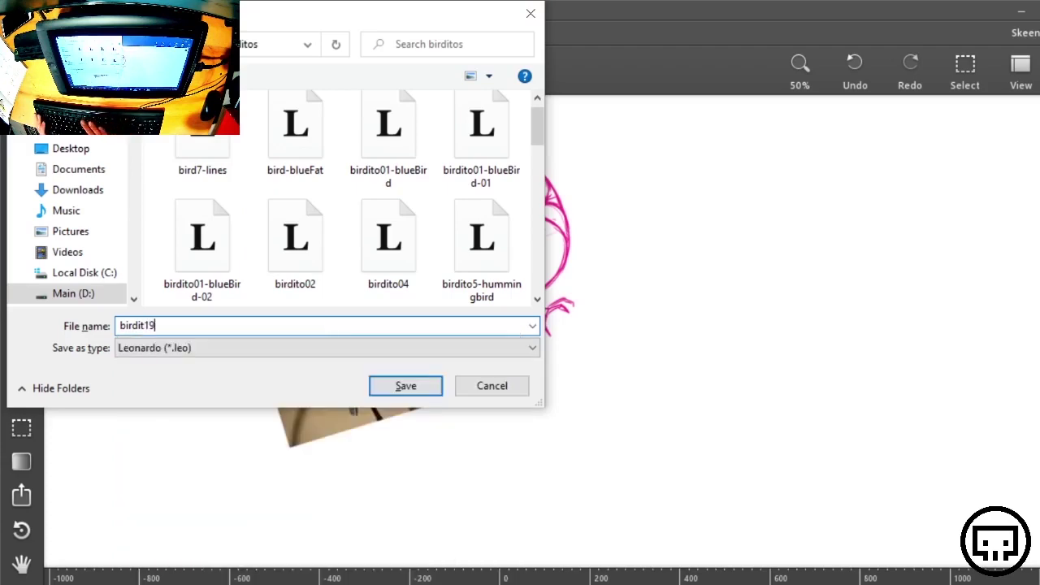
key("Return")
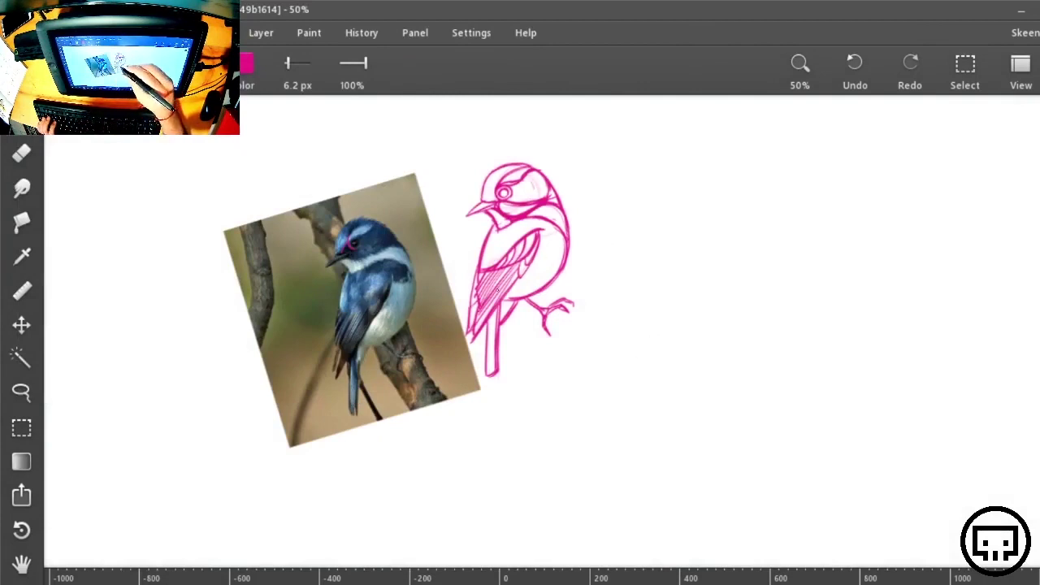
left_click_drag(383, 305, 377, 338)
left_click_drag(395, 296, 386, 329)
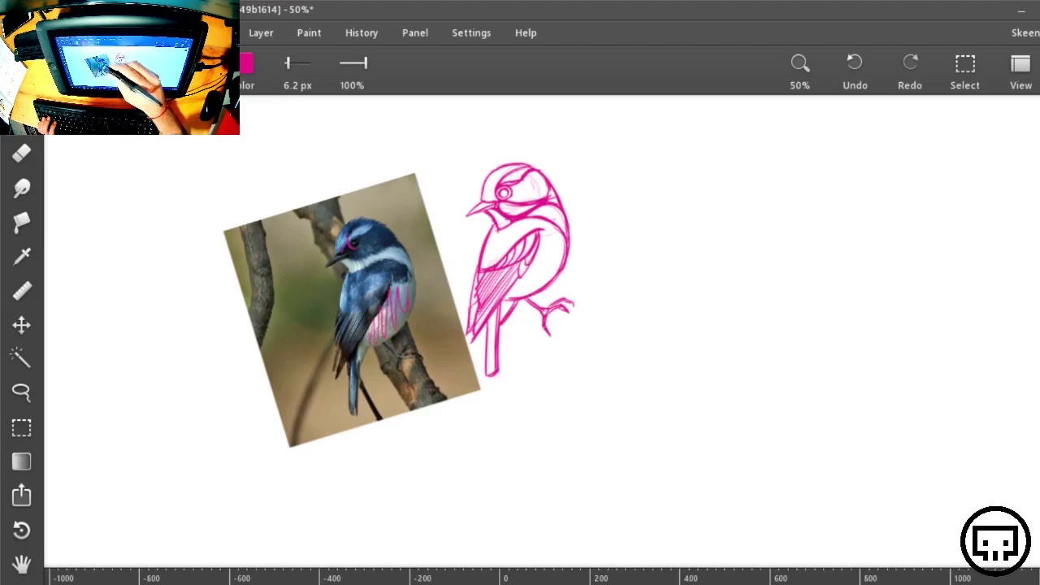
left_click_drag(408, 281, 398, 318)
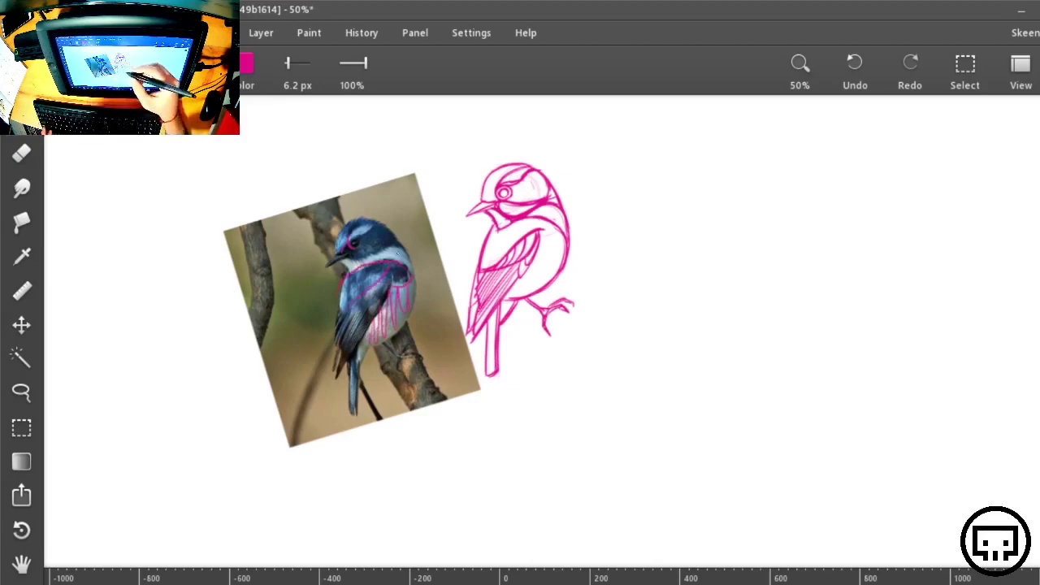
key("ctrl+z")
key("ctrl+z")
key("ctrl+plus")
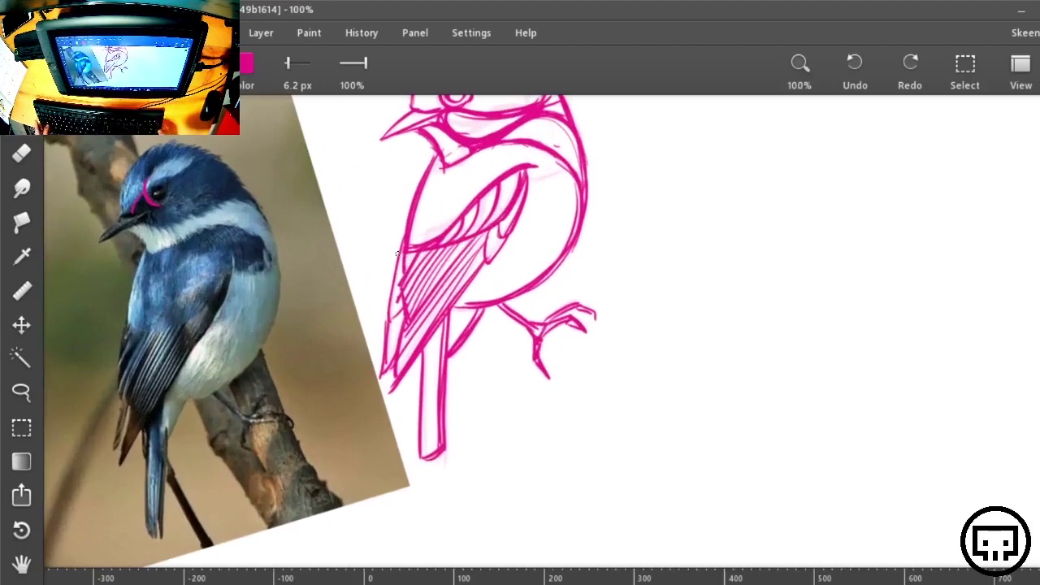
left_click_drag(684, 259, 688, 402)
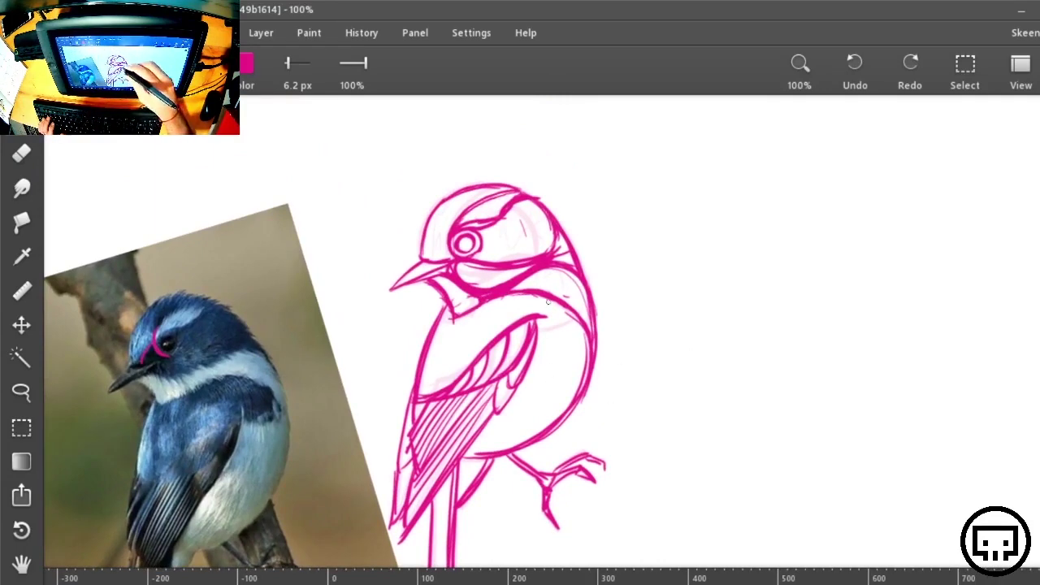
mouse_move(584, 362)
left_mouse_down()
mouse_move(545, 378)
mouse_move(529, 366)
left_mouse_up()
key("ctrl+z")
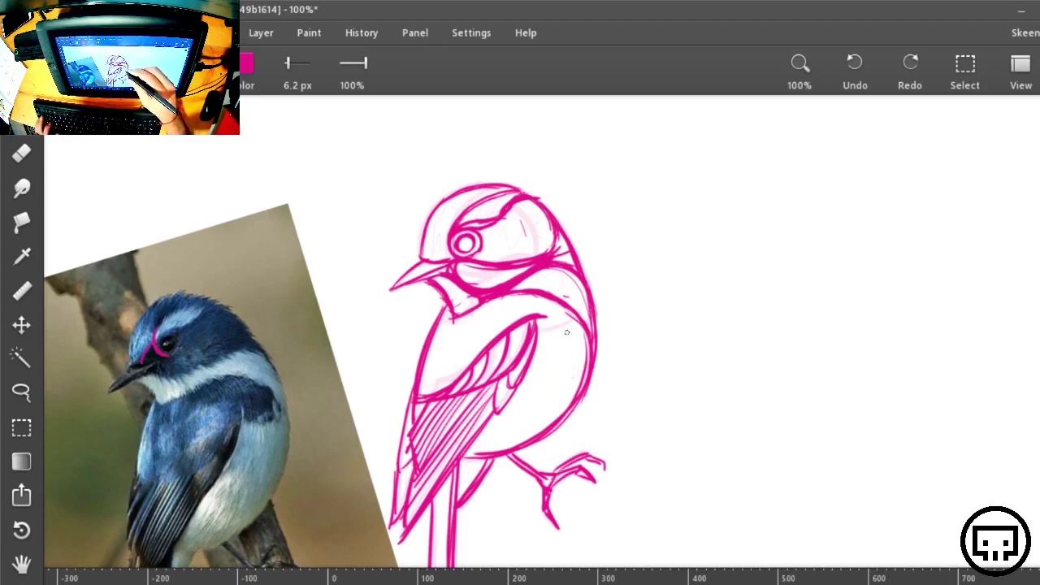
Mark the lower edge of the dark shoulder patch on the reference photo, undoing the additional outline strokes around it
left_click_drag(240, 418, 278, 413)
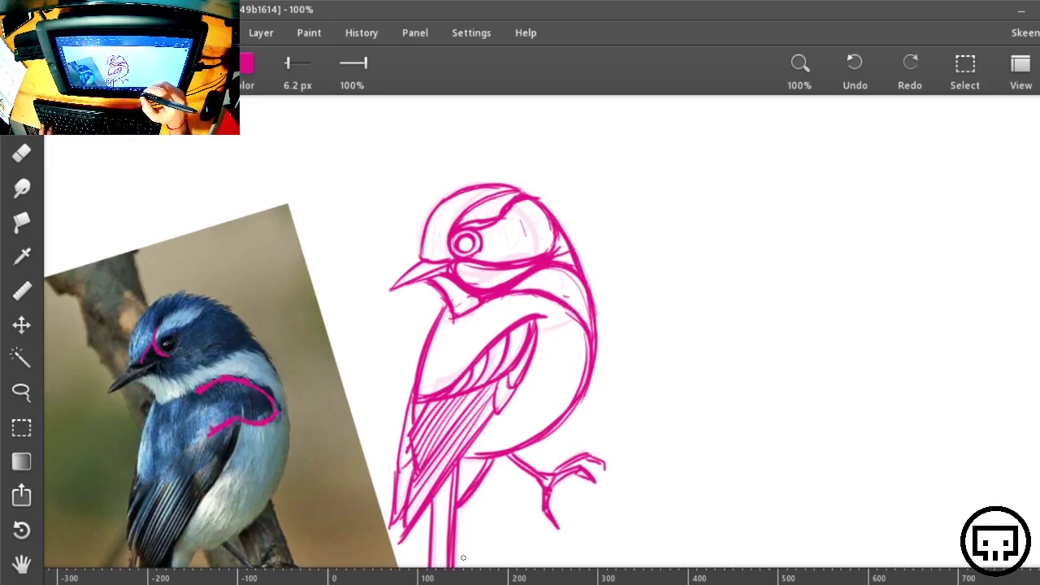
key("ctrl+z")
key("ctrl+z")
key("ctrl+z")
key("ctrl+z")
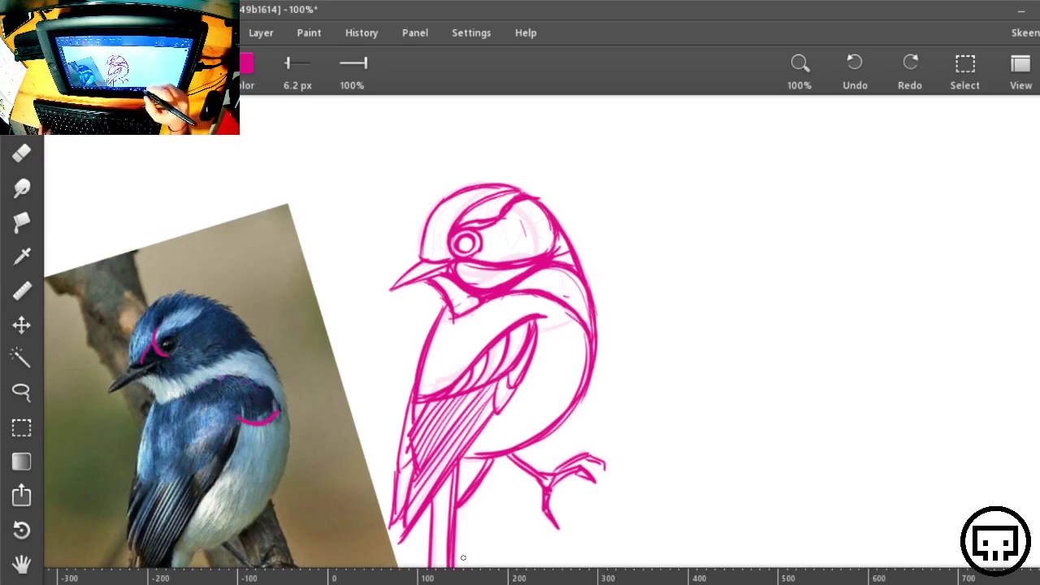
Rotate the canvas and extend the wing's upper edge from the shoulder in a thick curve up to the breast contour
key("r")
left_click_drag(807, 412, 566, 259)
key("ctrl+plus")
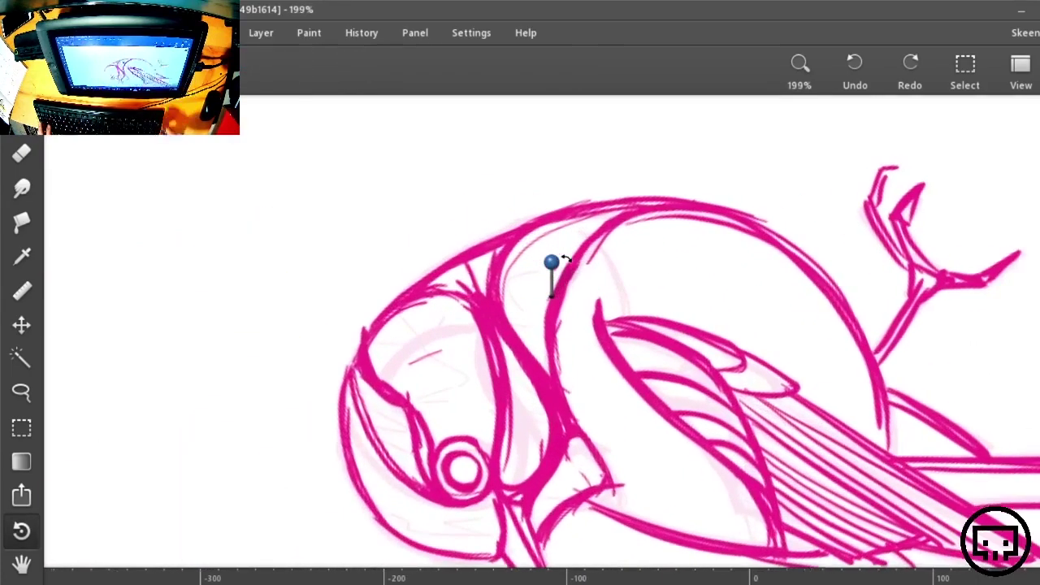
key("b")
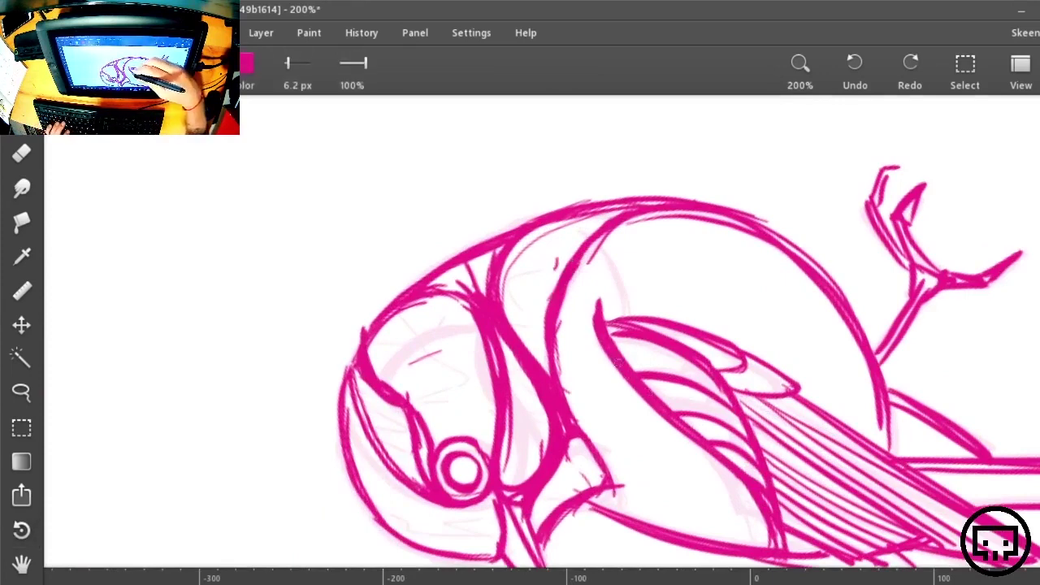
mouse_move(618, 364)
left_mouse_down()
mouse_move(604, 257)
mouse_move(660, 210)
mouse_move(604, 291)
mouse_move(622, 376)
left_mouse_up()
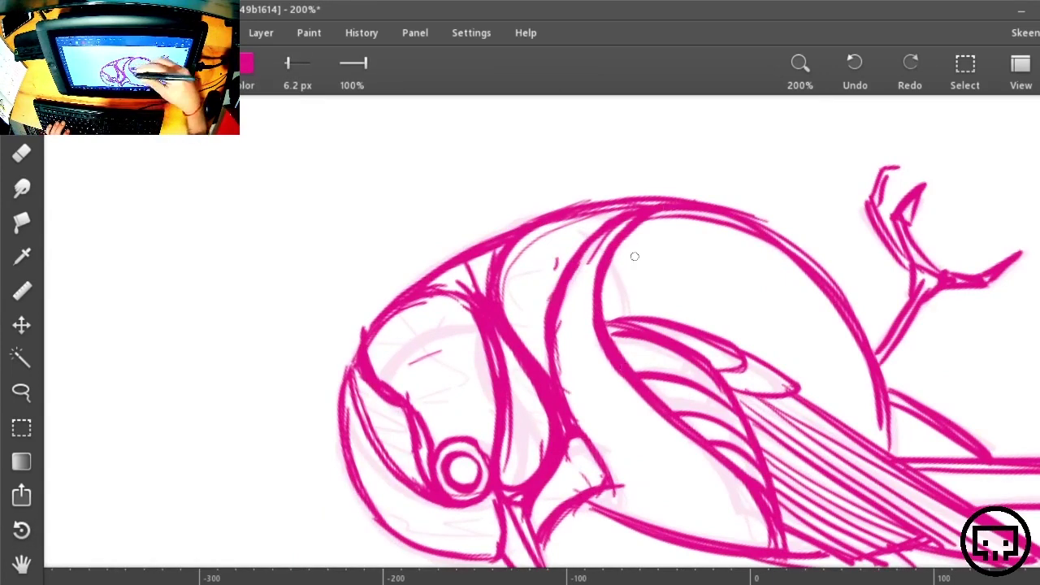
mouse_move(670, 202)
left_mouse_down()
mouse_move(621, 213)
mouse_move(555, 354)
mouse_move(567, 398)
left_mouse_up()
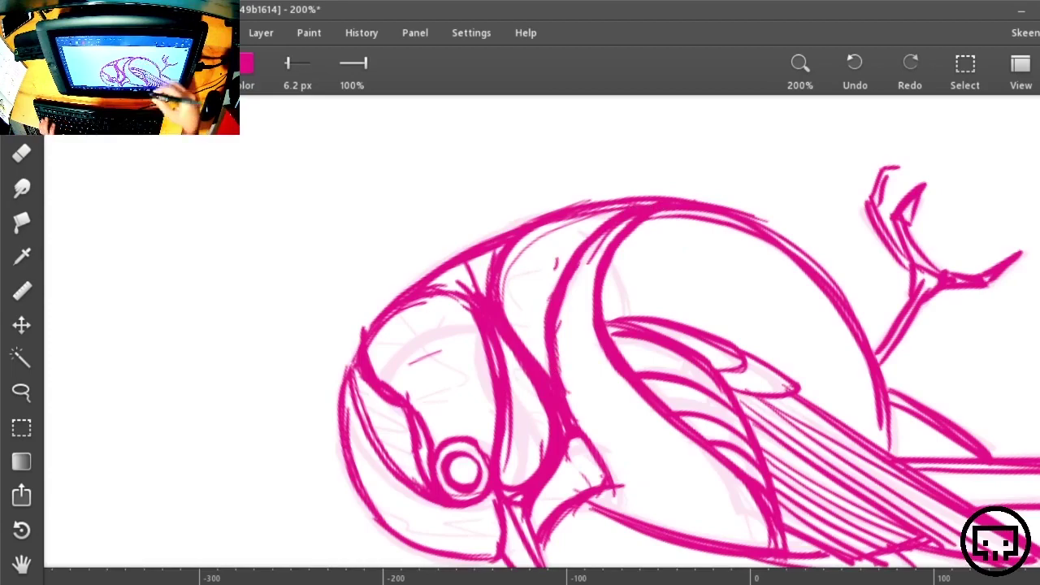
Save the drawing and rotate the canvas until the reference photo is upright, zoomed out to 100%
key("ctrl+s")
key("r")
left_click_drag(894, 265, 512, 497)
left_click_drag(669, 481, 840, 333)
scroll(840, 333, "down", 3)
scroll(854, 327, "down", 3)
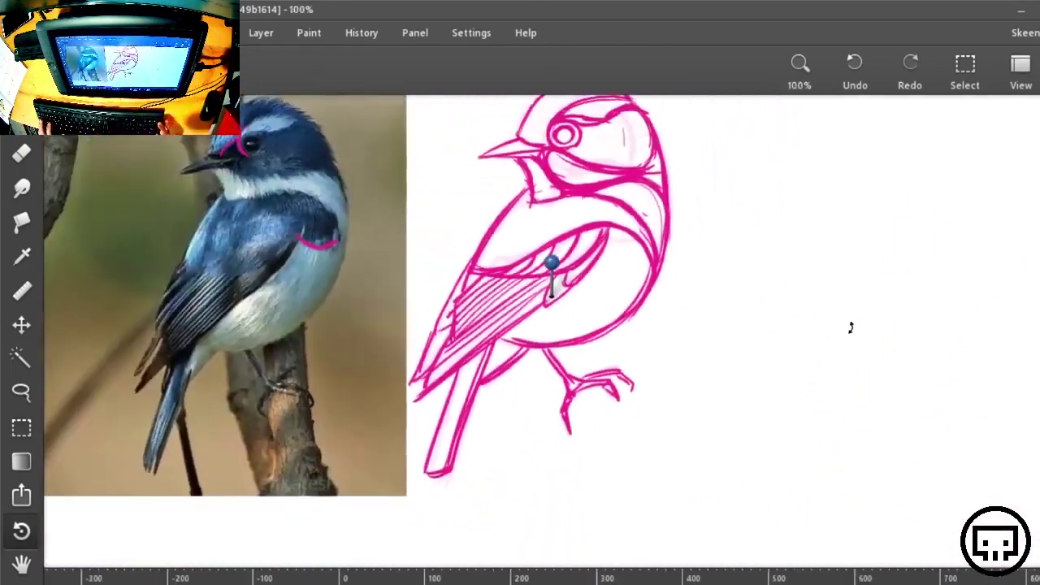
scroll(851, 328, "up", 2)
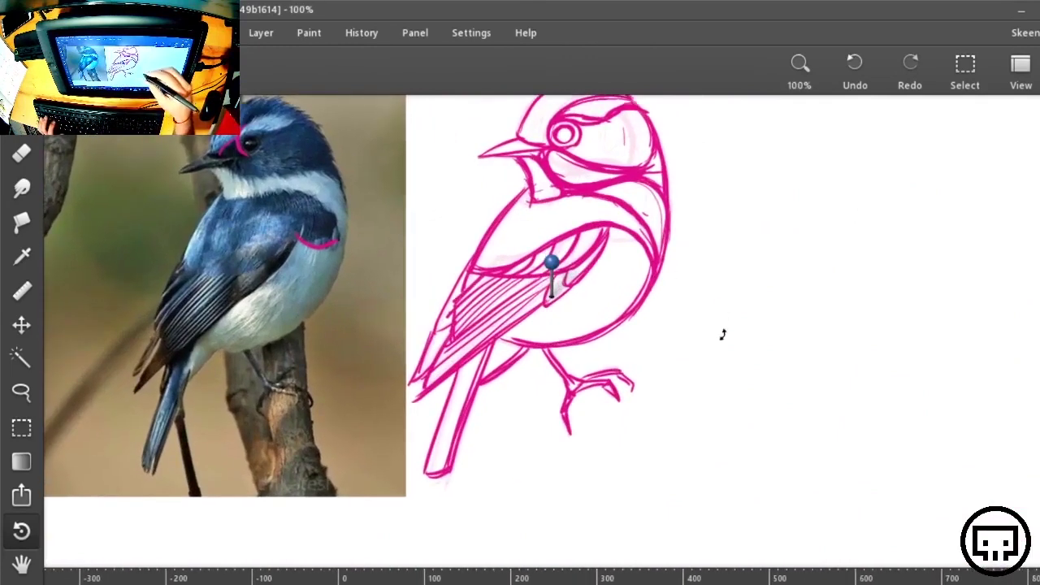
Transform the layer holding the reference photo and magenta sketch, narrowing it slightly in width, and apply the change
left_click_drag(742, 284, 757, 404)
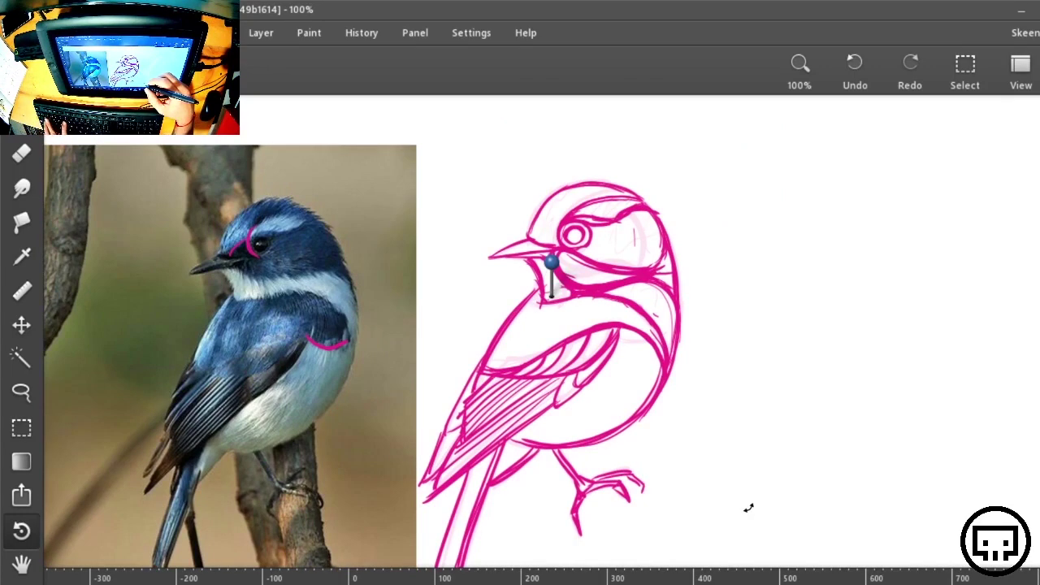
key("ctrl+t")
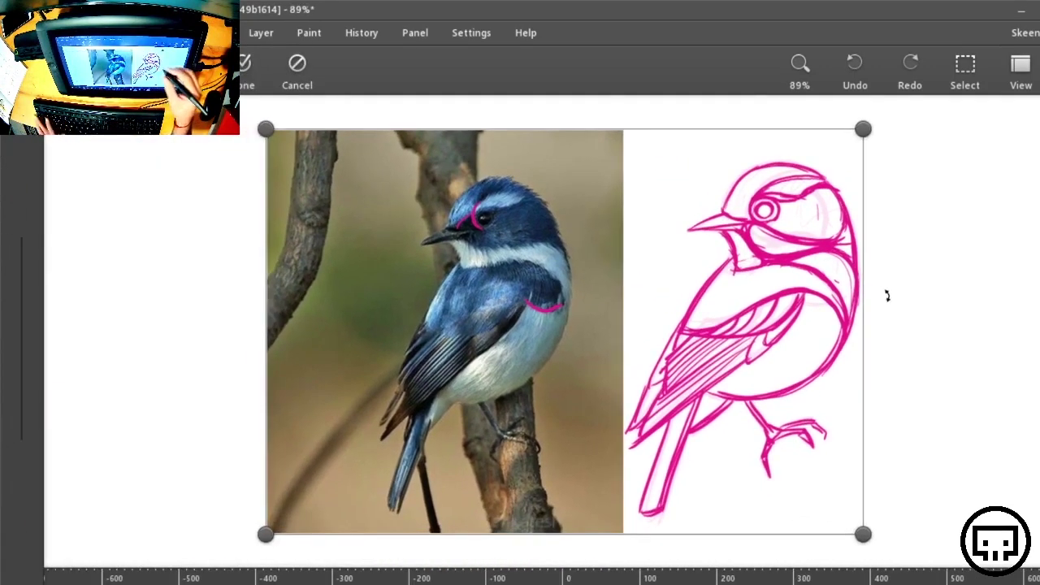
left_click_drag(864, 320, 789, 352)
key("Return")
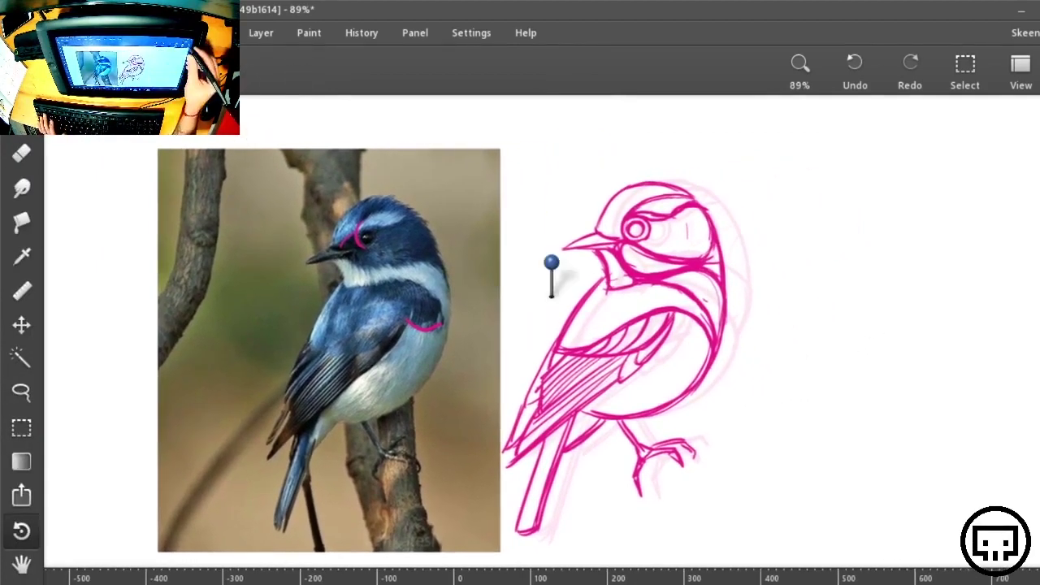
Save the drawing, lasso the magenta bird sketch beside the photo, and cut it out of the photo layer
left_click(1038, 71)
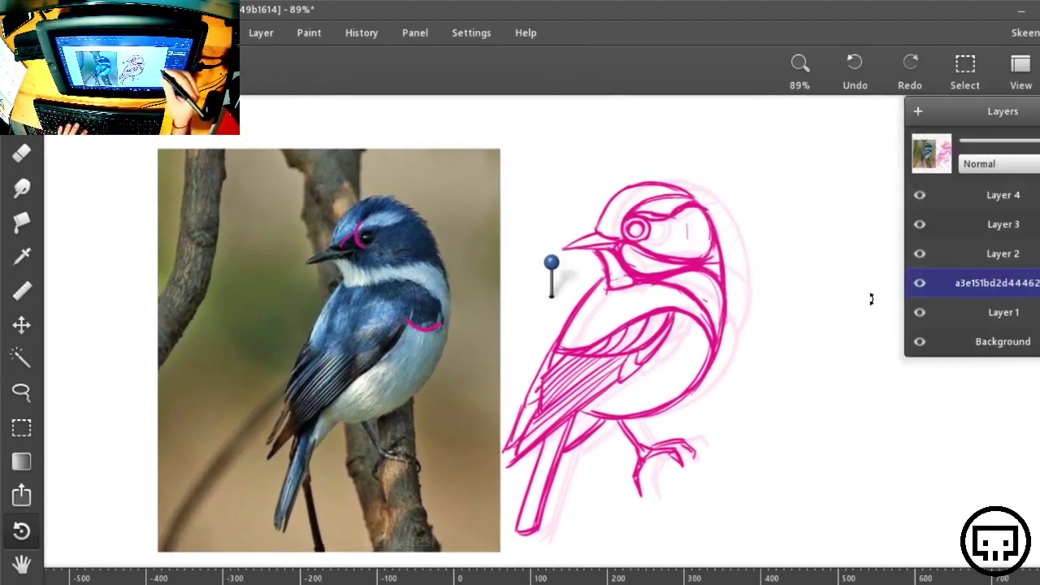
key("l")
key("ctrl+s")
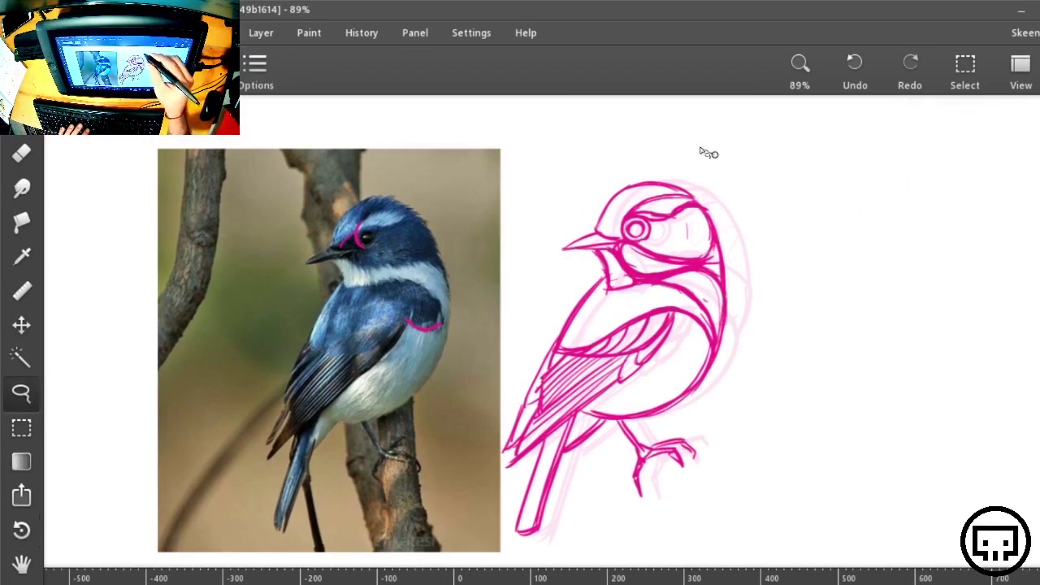
mouse_move(715, 155)
left_mouse_down()
mouse_move(529, 373)
mouse_move(503, 455)
mouse_move(516, 558)
mouse_move(732, 500)
mouse_move(752, 171)
mouse_move(719, 151)
left_mouse_up()
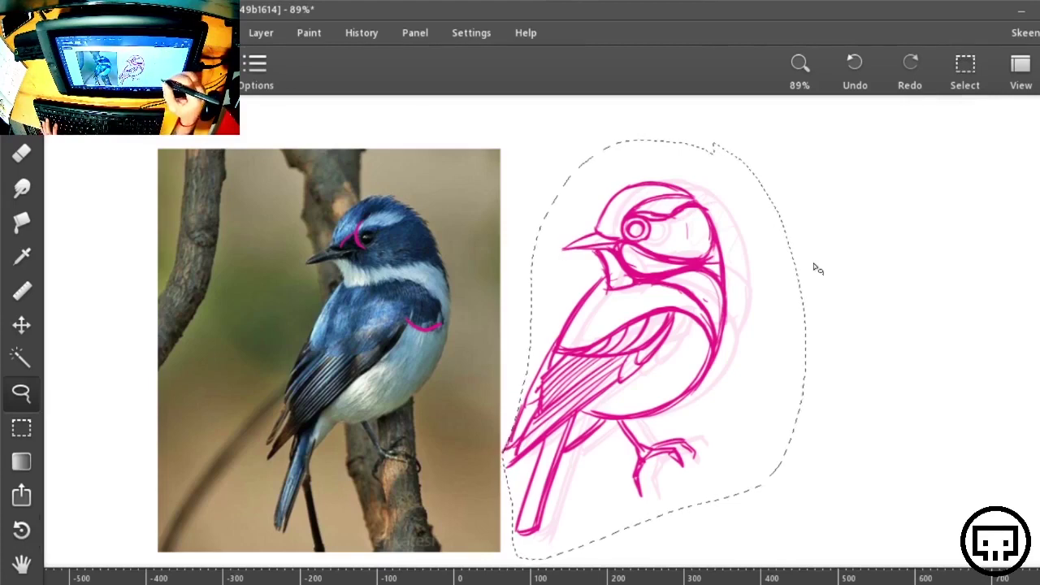
key("ctrl+s")
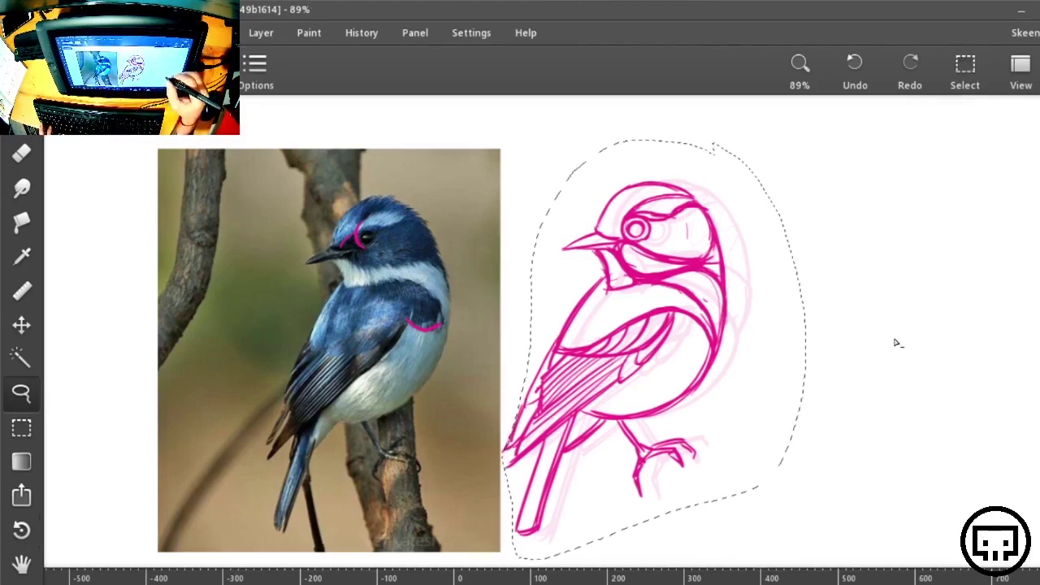
key("ctrl+x")
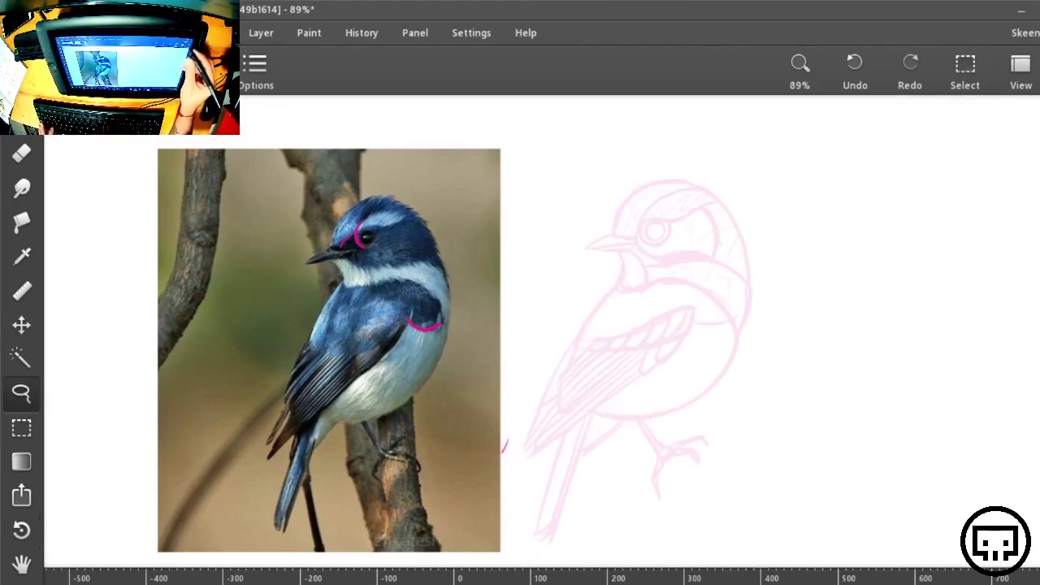
Add a new layer above Layer 4 and paste the cut bird sketch as its own layer
left_click(1039, 72)
left_click(1008, 195)
left_click(918, 113)
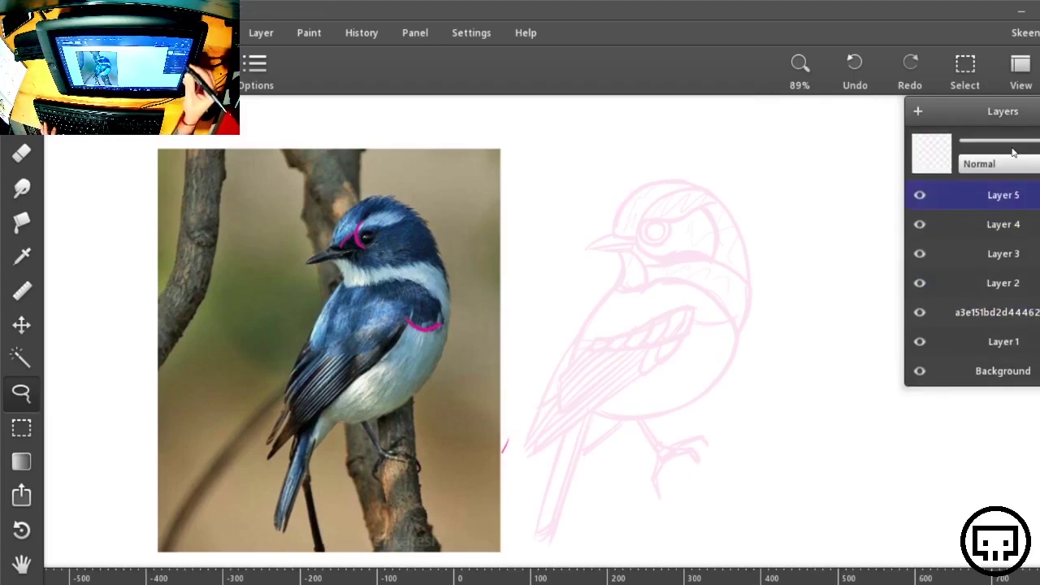
key("ctrl+v")
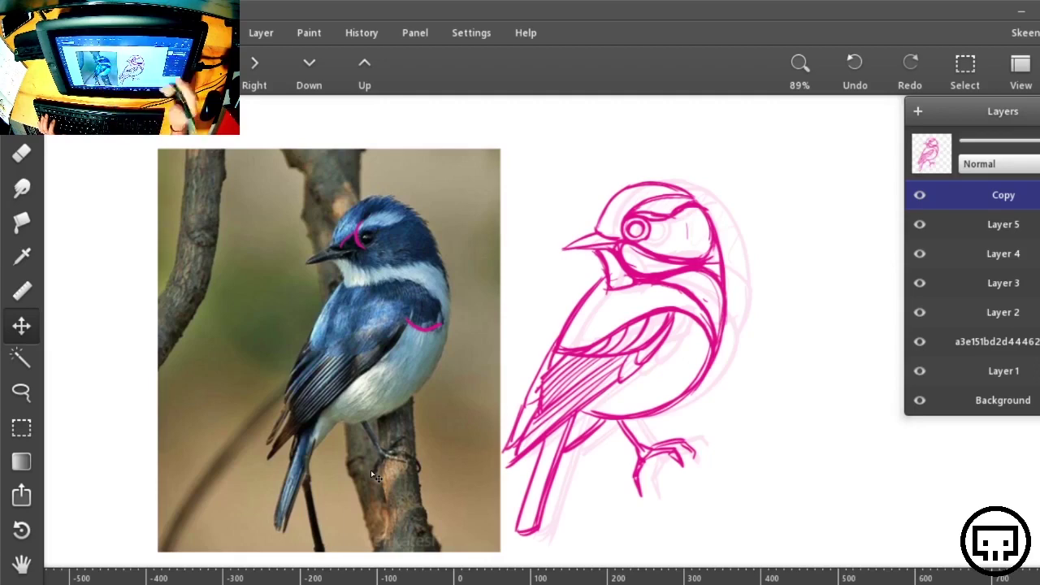
Add another new layer on top and lower the opacity of the pasted Copy layer so its lines turn light pink
left_click(918, 111)
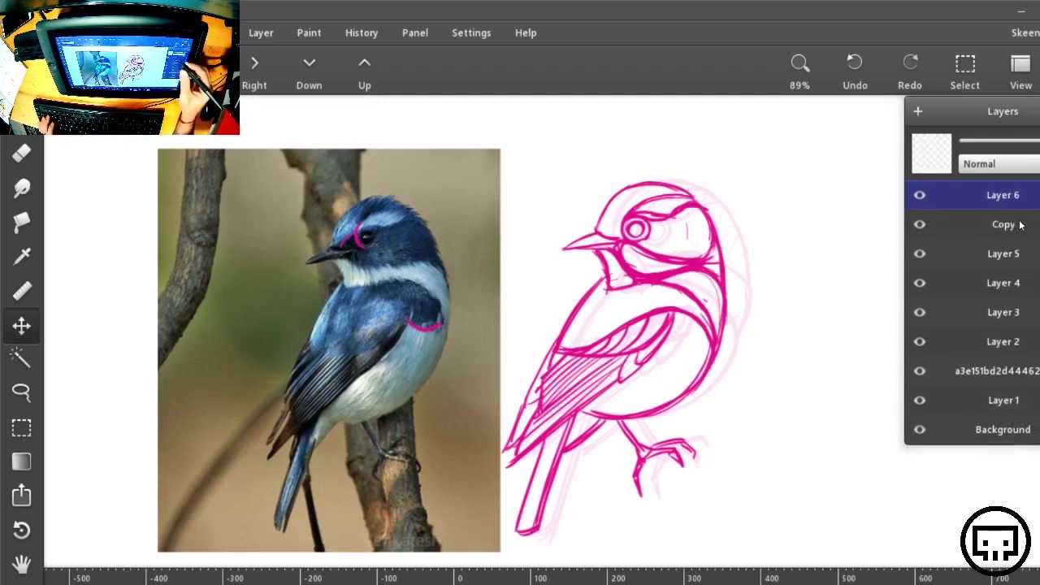
mouse_move(924, 230)
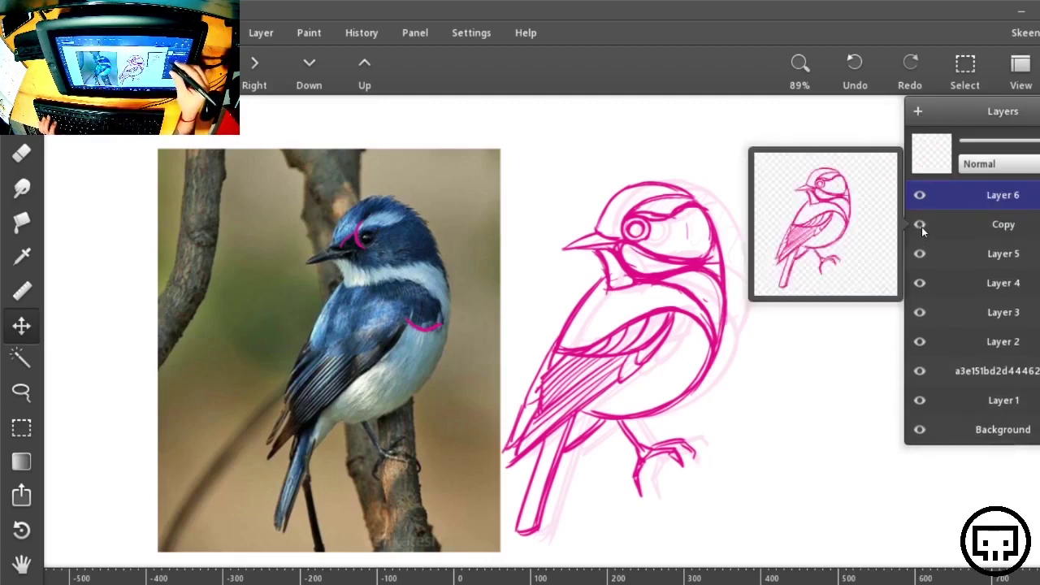
left_click(1030, 223)
mouse_move(1030, 140)
left_mouse_down()
mouse_move(969, 140)
mouse_move(1008, 143)
left_mouse_up()
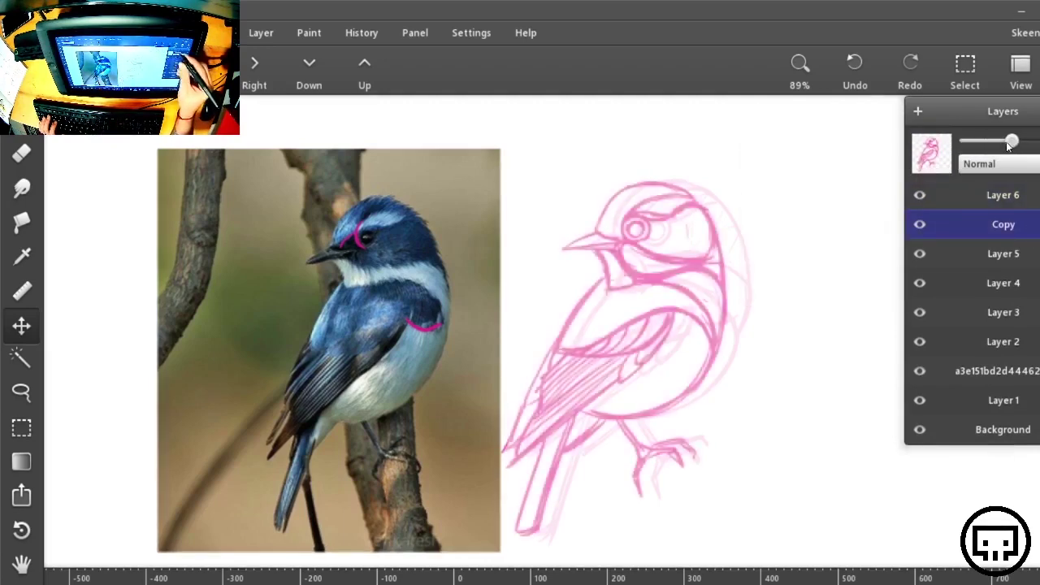
Reduce the opacity of Layer 5 and Layer 4 to the minimum, then make Layer 6 the active layer
left_click(1021, 243)
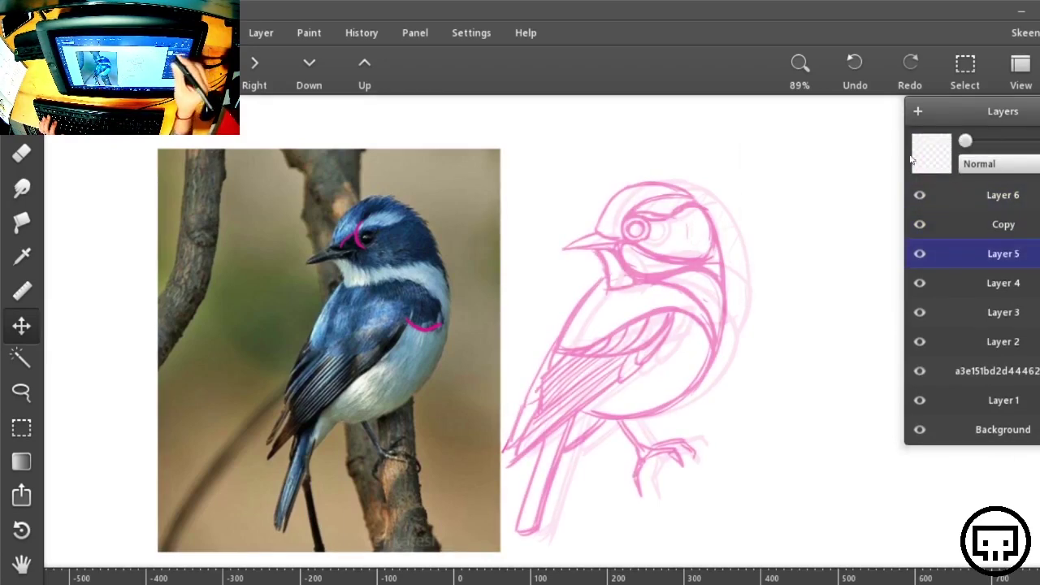
left_click(1020, 284)
left_click_drag(1020, 140, 965, 141)
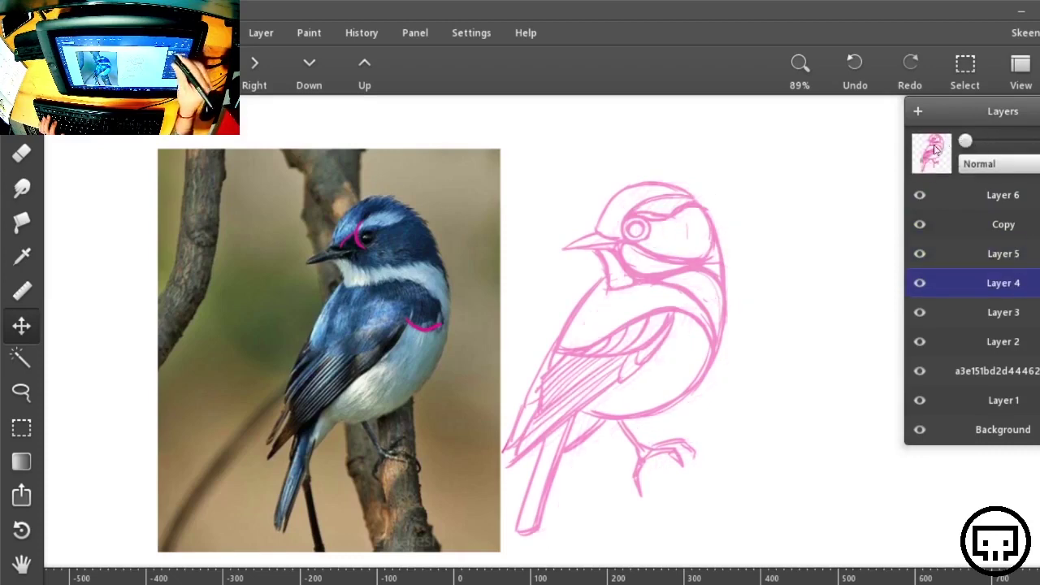
left_click(1027, 198)
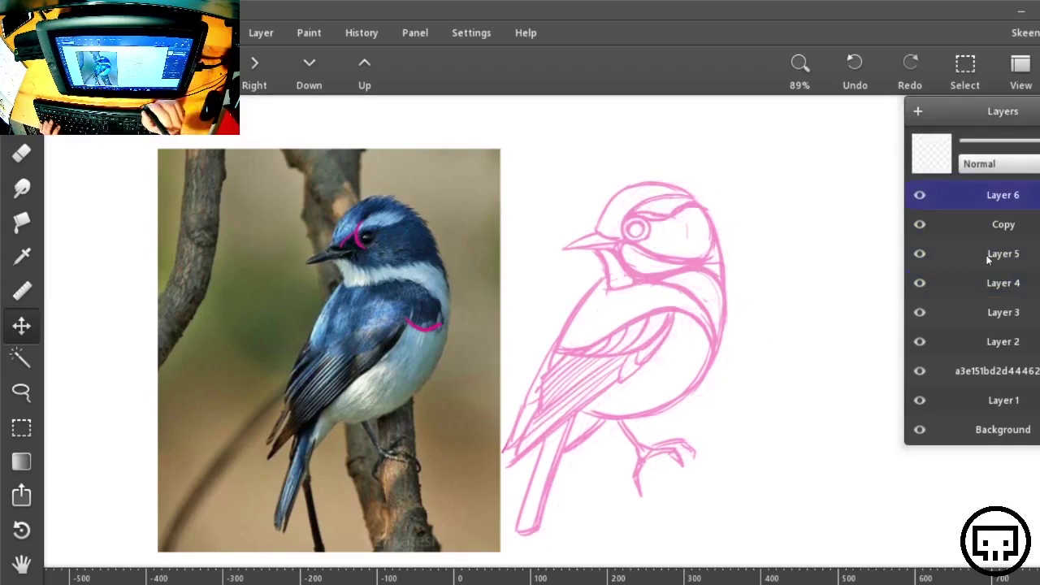
Brush the throat line below the beak and a thick ring around the eye on Layer 6, with a 6.2 px brush
mouse_move(988, 258)
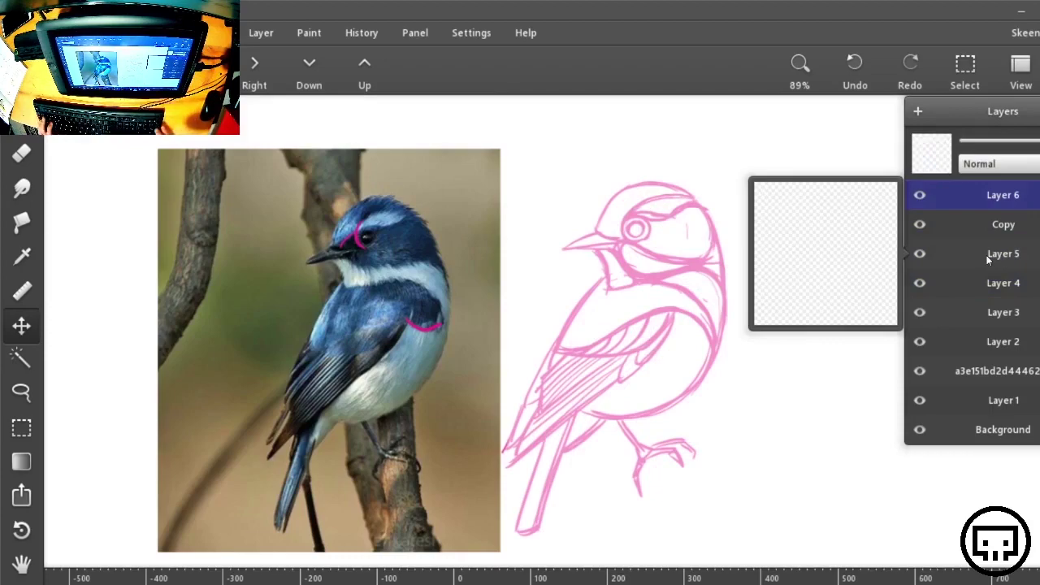
key("ctrl+plus")
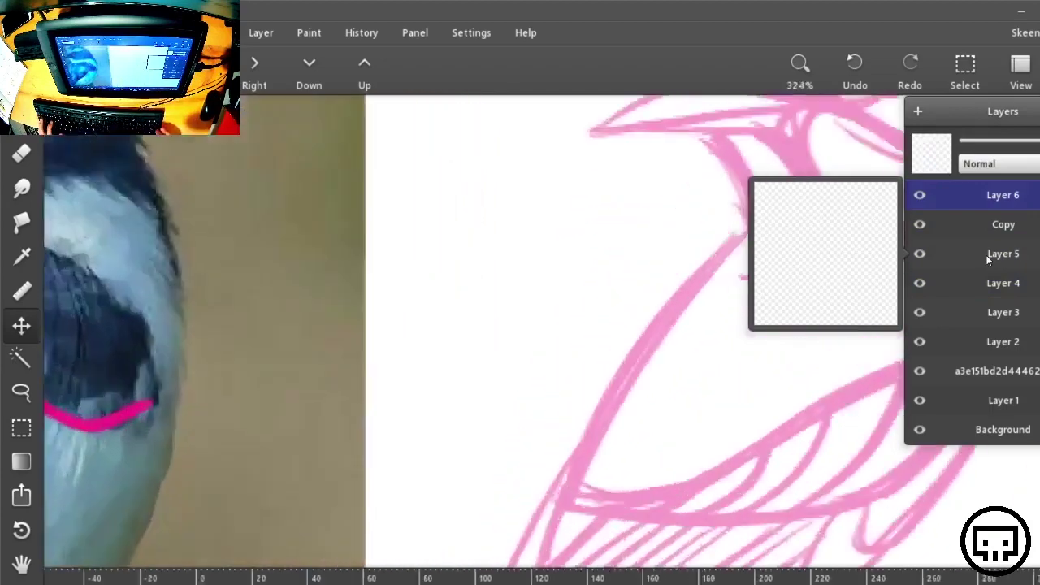
left_click_drag(791, 235, 244, 508)
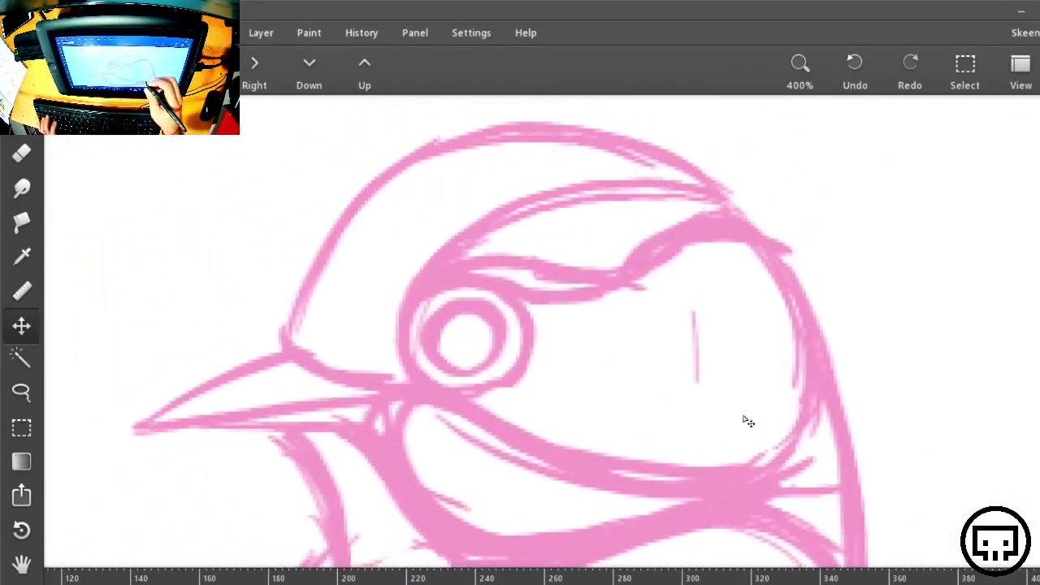
key("b")
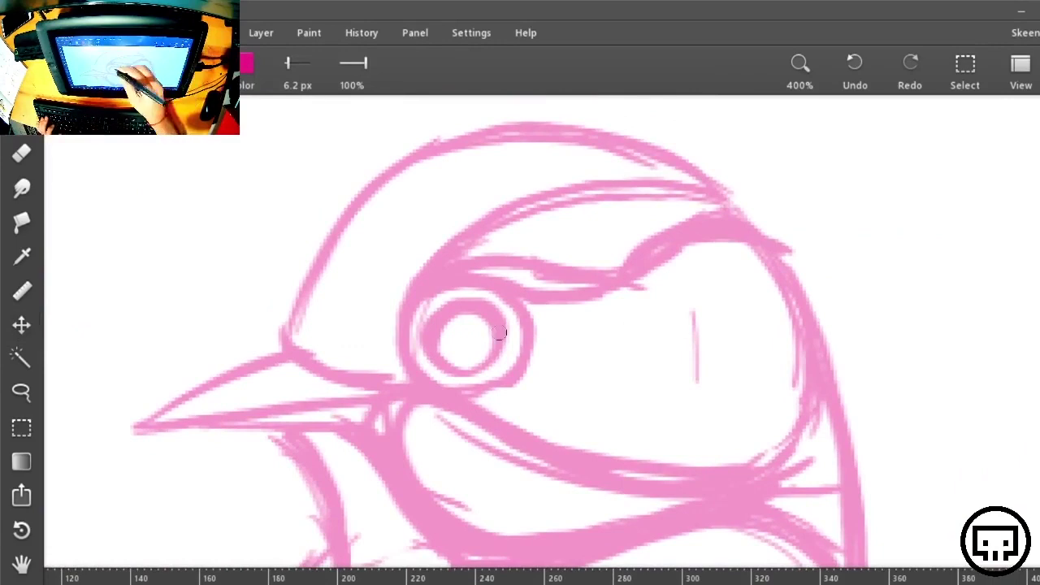
left_click(1039, 71)
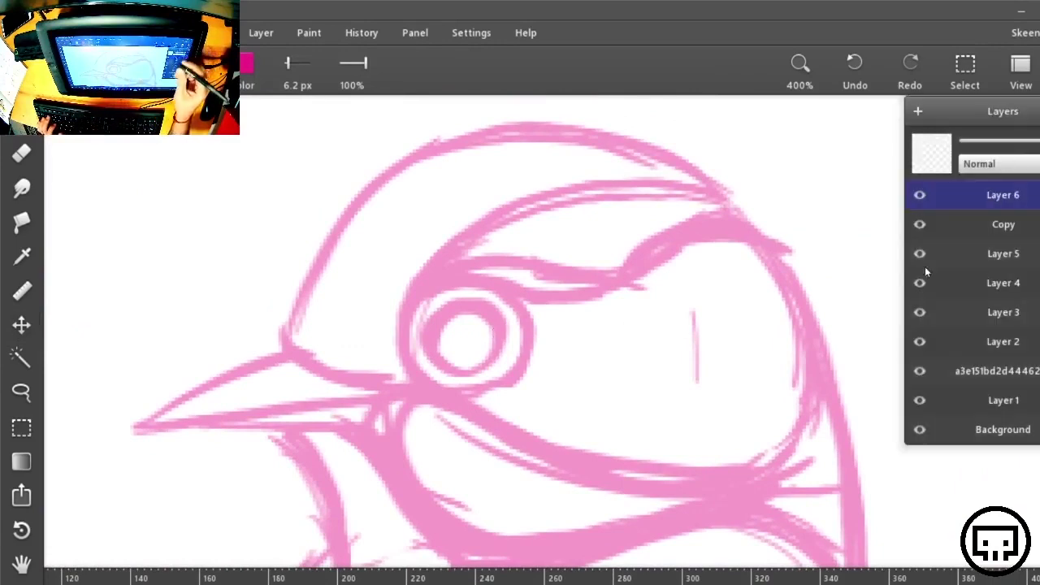
key("ctrl+minus")
key("space")
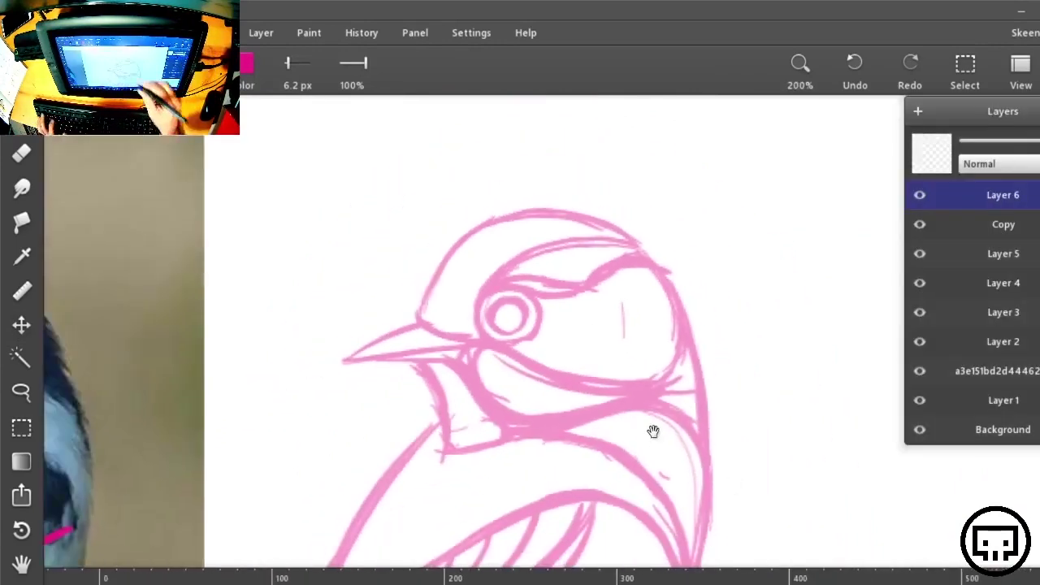
left_click_drag(653, 432, 709, 124)
left_click_drag(761, 174, 762, 366)
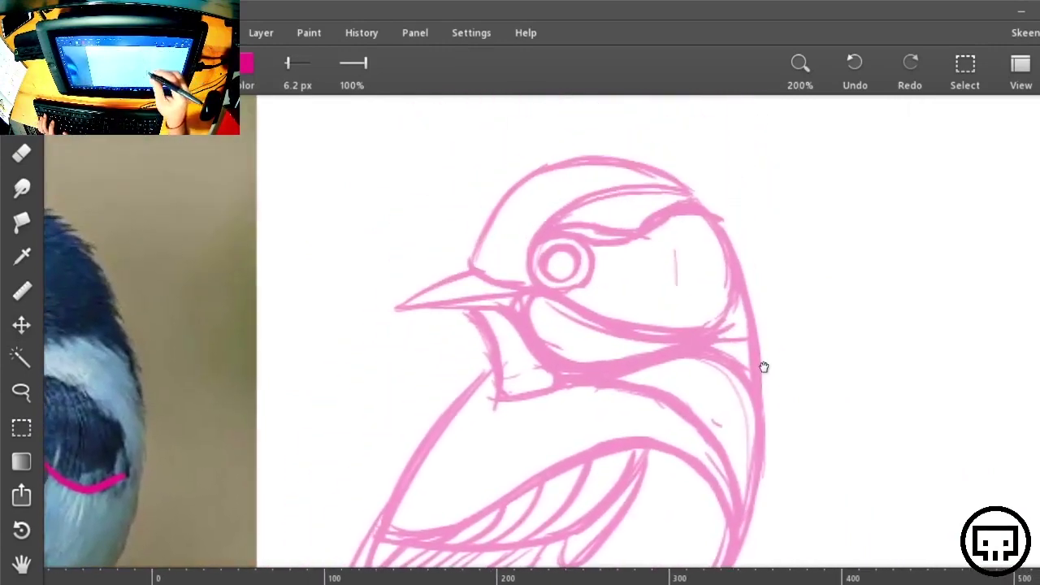
left_click_drag(462, 307, 491, 390)
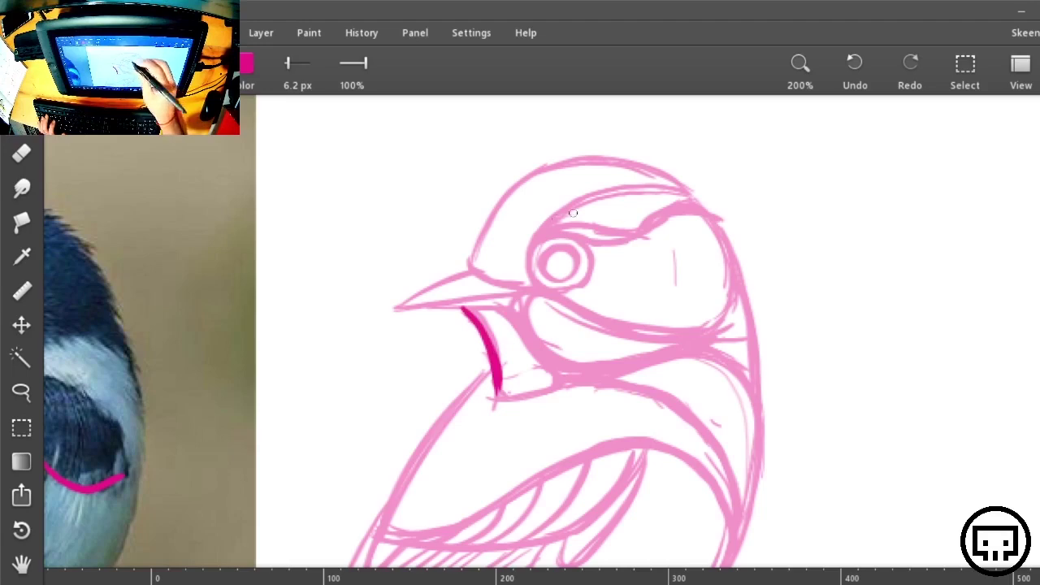
mouse_move(538, 253)
left_mouse_down()
mouse_move(546, 280)
mouse_move(587, 297)
mouse_move(578, 291)
mouse_move(602, 265)
left_mouse_up()
left_click_drag(540, 252, 539, 289)
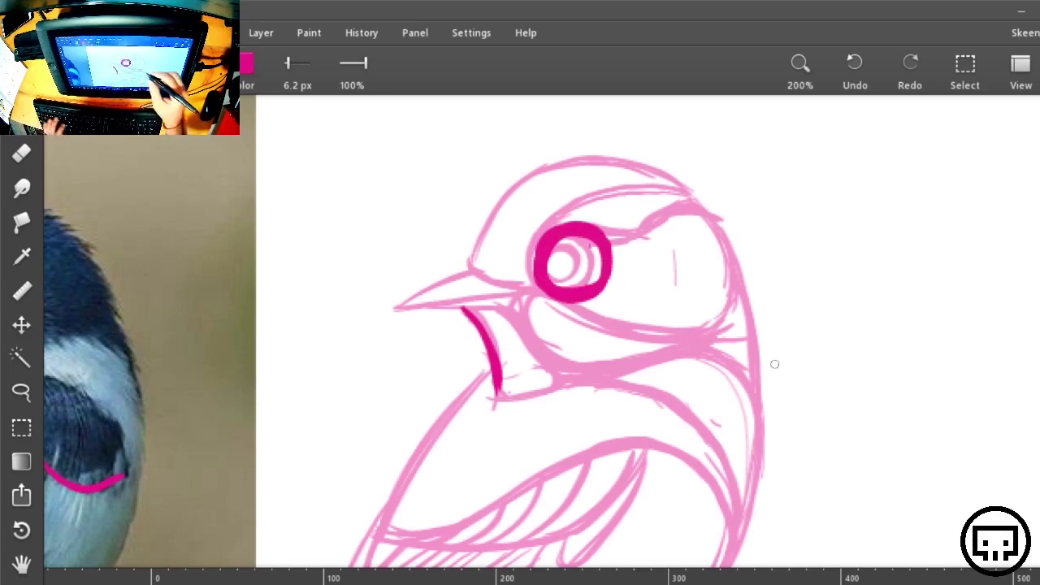
Rotate the canvas and draw the beak's upper and lower edges and mouth line between its tip and the eye ring
key("r")
left_click_drag(808, 379, 751, 182)
key("plus")
left_click_drag(641, 404, 699, 379)
left_click_drag(552, 296, 549, 193)
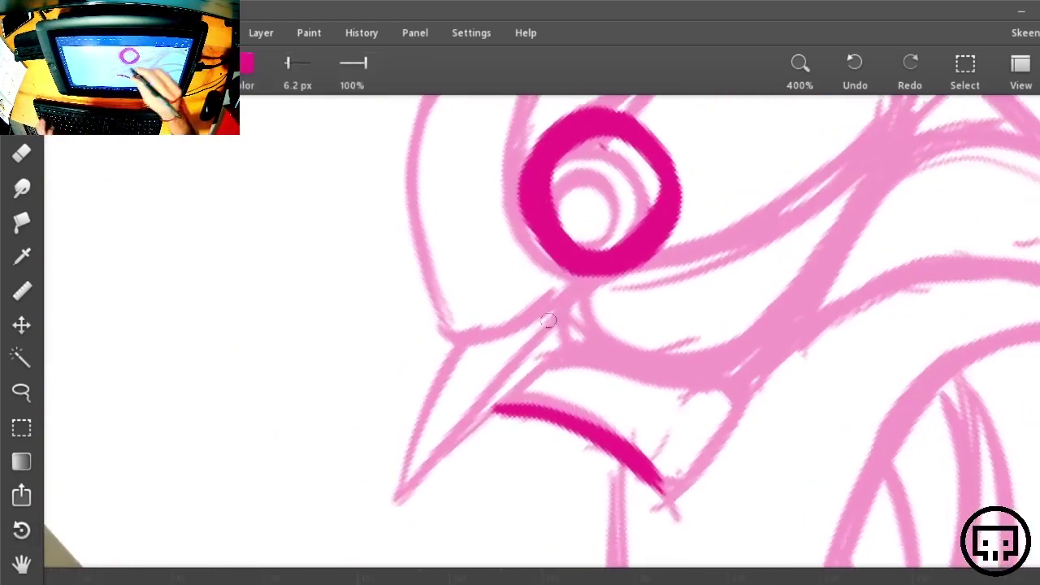
left_click_drag(597, 272, 390, 504)
left_click_drag(452, 348, 394, 504)
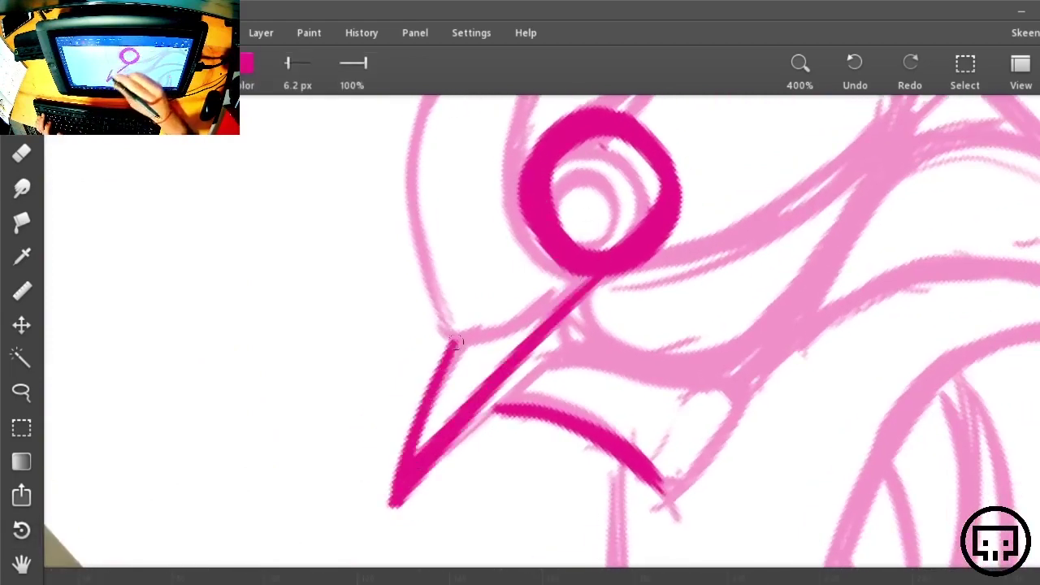
mouse_move(419, 406)
left_mouse_down()
mouse_move(449, 343)
mouse_move(583, 260)
left_mouse_up()
mouse_move(565, 319)
left_mouse_down()
mouse_move(552, 359)
mouse_move(446, 453)
left_mouse_up()
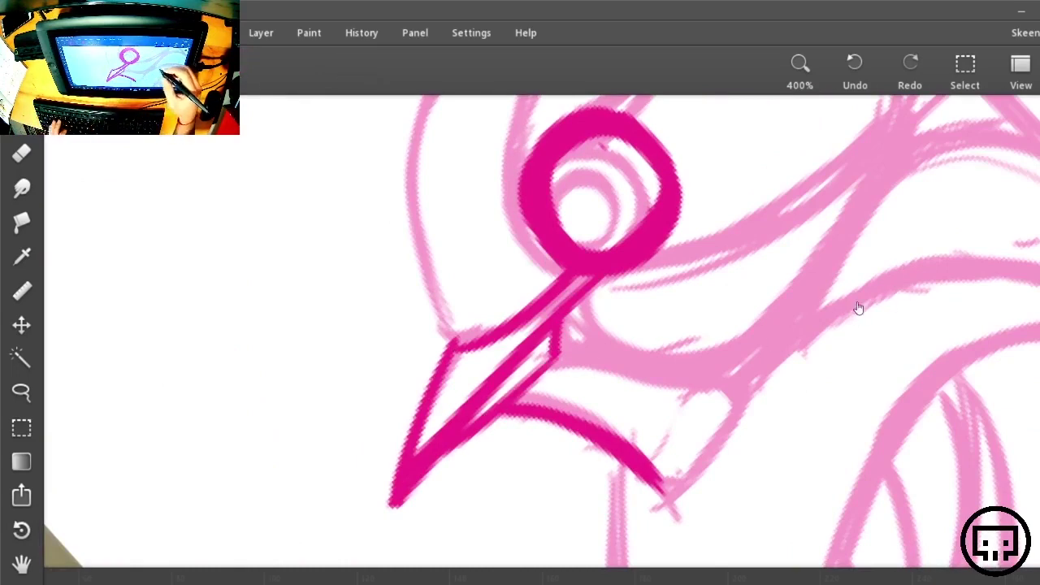
Rotate the canvas upright and draw the head outline in one arc from the beak's base over the crown to the nape
left_click_drag(857, 304, 779, 473)
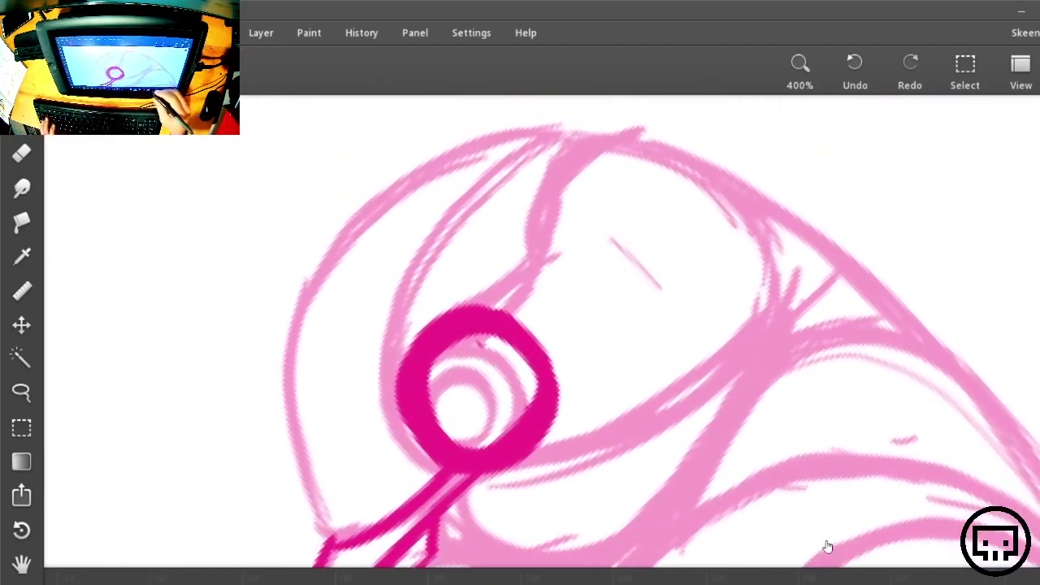
key("r")
mouse_move(879, 281)
left_mouse_down()
mouse_move(740, 537)
mouse_move(818, 482)
left_mouse_up()
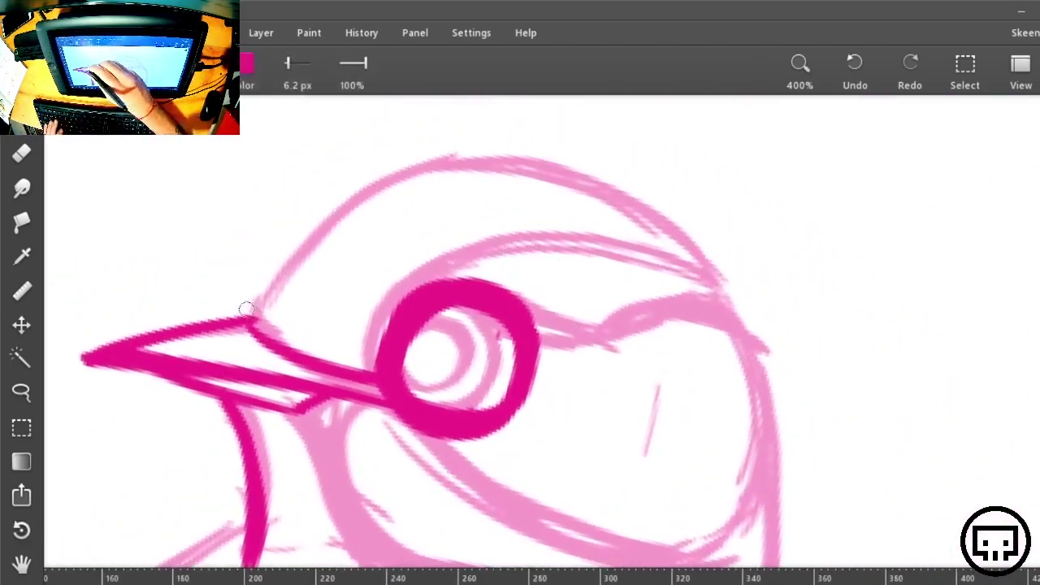
mouse_move(248, 304)
left_mouse_down()
mouse_move(773, 299)
mouse_move(747, 561)
left_mouse_up()
Draw the brow curve over the eye to the back of the head and a wavy eye-stripe line below it
mouse_move(832, 469)
left_mouse_down()
mouse_move(962, 388)
mouse_move(897, 453)
left_mouse_up()
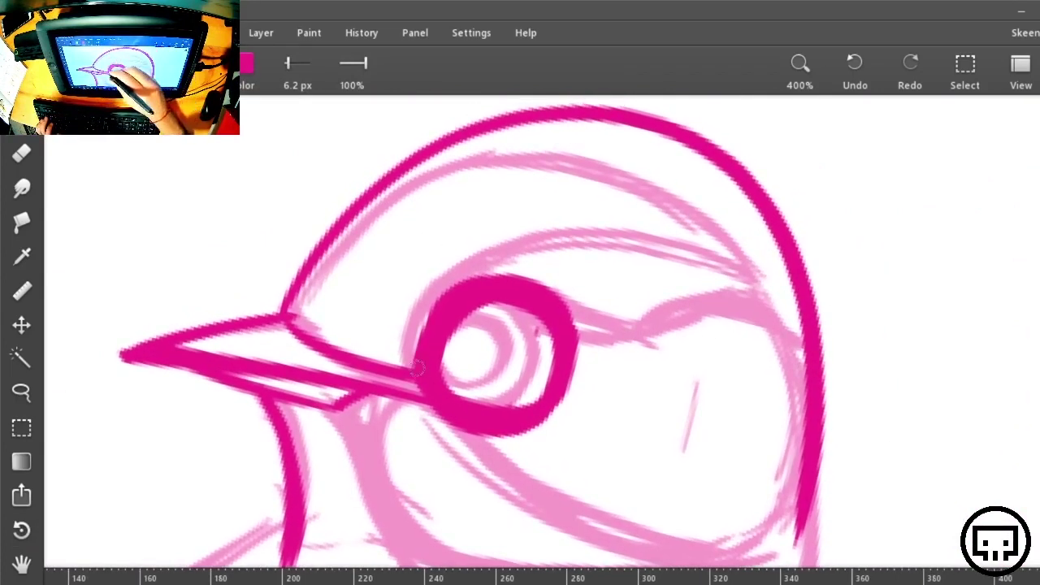
left_click_drag(407, 375, 799, 464)
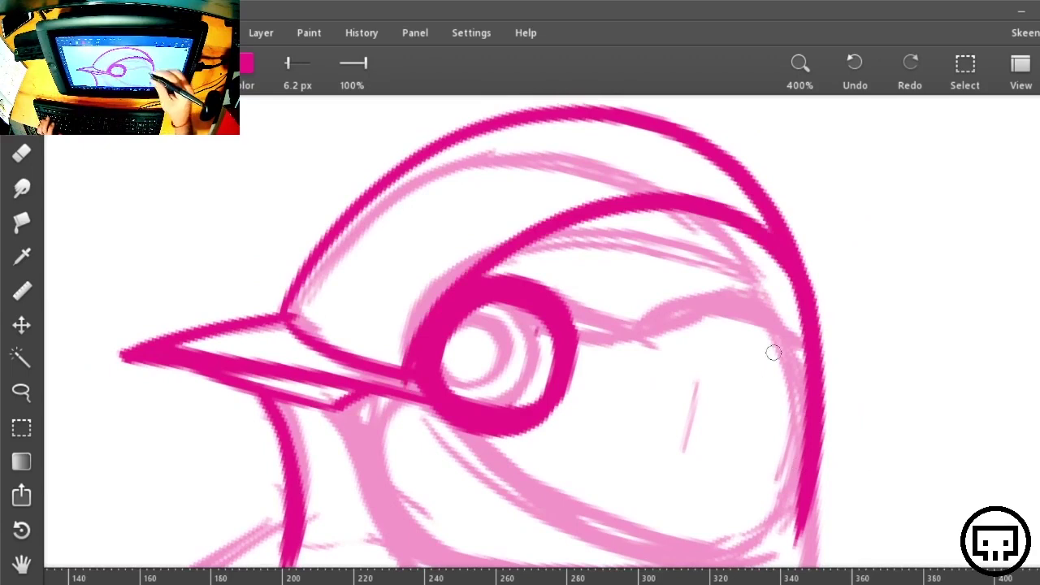
mouse_move(574, 366)
left_mouse_down()
mouse_move(699, 309)
mouse_move(800, 304)
left_mouse_up()
key("ctrl+z")
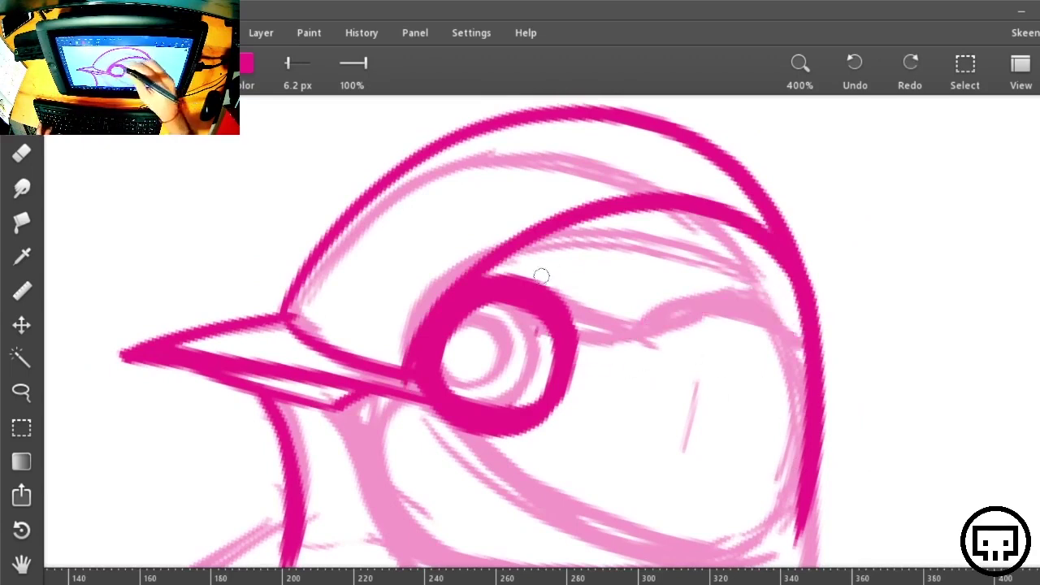
mouse_move(801, 364)
left_mouse_down()
mouse_move(785, 302)
mouse_move(576, 351)
left_mouse_up()
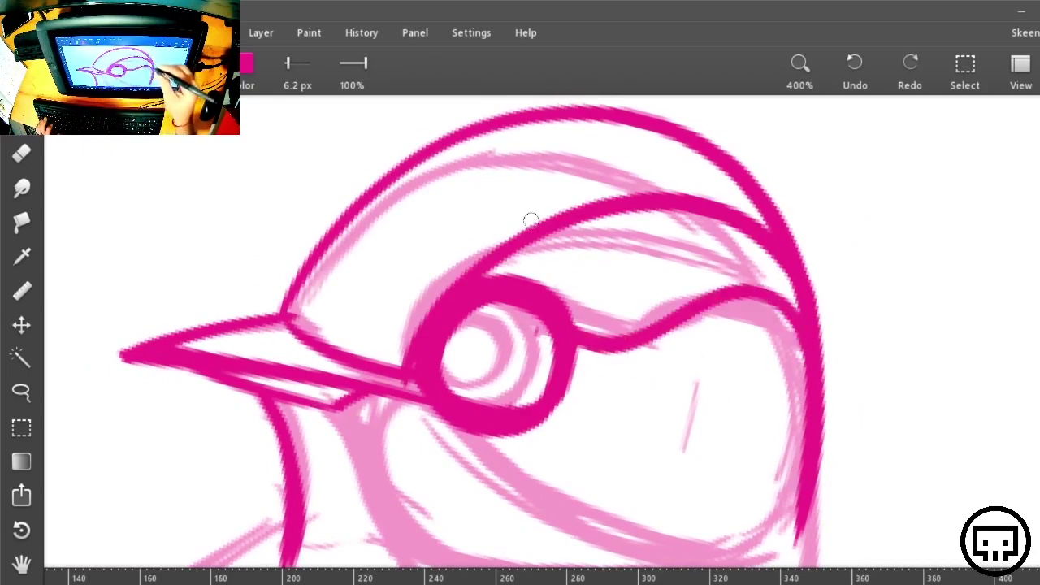
Outline the cheek patch in one curve from below the eye ring around the back of the head, redoing the first attempt
left_click_drag(814, 459, 787, 351)
mouse_move(741, 184)
left_mouse_down()
mouse_move(776, 353)
mouse_move(422, 369)
mouse_move(394, 192)
left_mouse_up()
key("ctrl+z")
mouse_move(397, 228)
left_mouse_down()
mouse_move(788, 361)
mouse_move(617, 209)
left_mouse_up()
left_click_drag(862, 328, 859, 285)
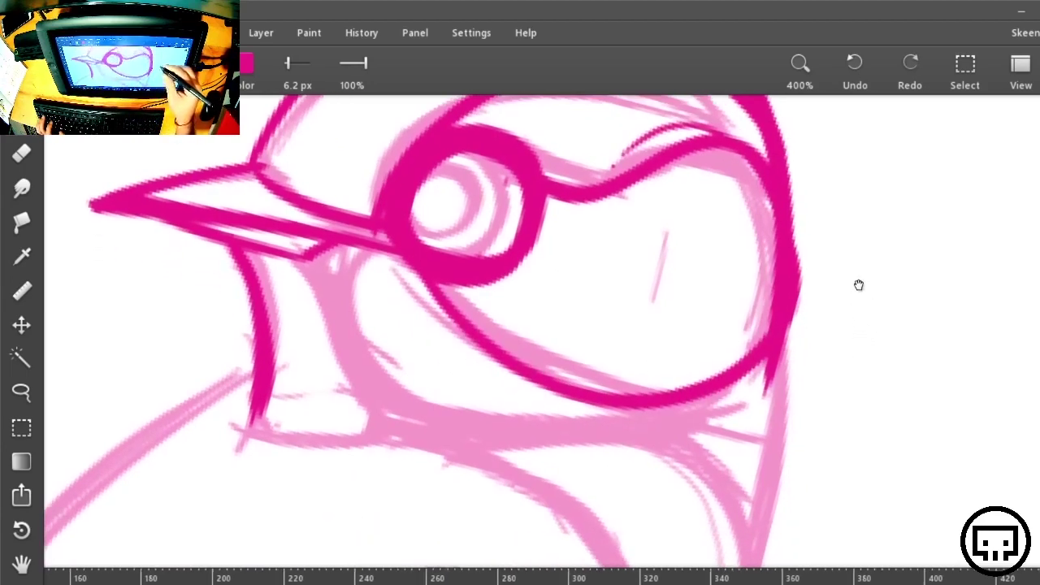
Draw a sweeping curve from the beak's base below the cheek patch up to the back of the head, redoing failed attempts
mouse_move(329, 242)
left_mouse_down()
mouse_move(423, 427)
mouse_move(741, 505)
mouse_move(749, 567)
left_mouse_up()
left_click_drag(822, 467, 846, 339)
key("ctrl+z")
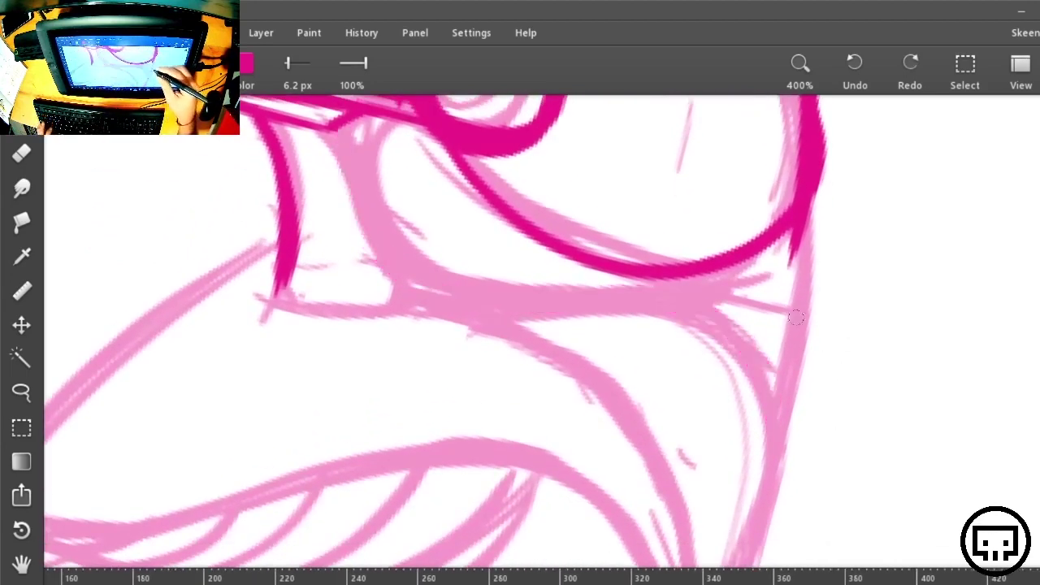
left_click_drag(796, 317, 785, 433)
mouse_move(375, 267)
left_mouse_down()
mouse_move(358, 290)
mouse_move(521, 478)
mouse_move(800, 334)
left_mouse_up()
key("ctrl+z")
mouse_move(348, 266)
left_mouse_down()
mouse_move(406, 402)
mouse_move(806, 254)
left_mouse_up()
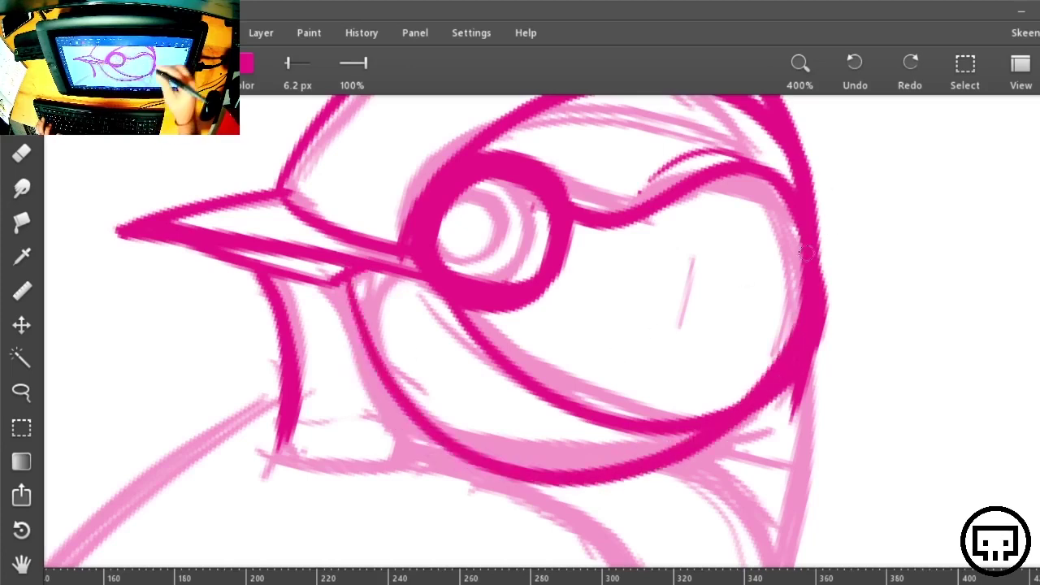
Draw the throat patch's second side down from the beak's base and round off its lower end
left_click_drag(446, 360, 593, 279)
mouse_move(478, 186)
left_mouse_down()
mouse_move(530, 280)
mouse_move(534, 402)
left_mouse_up()
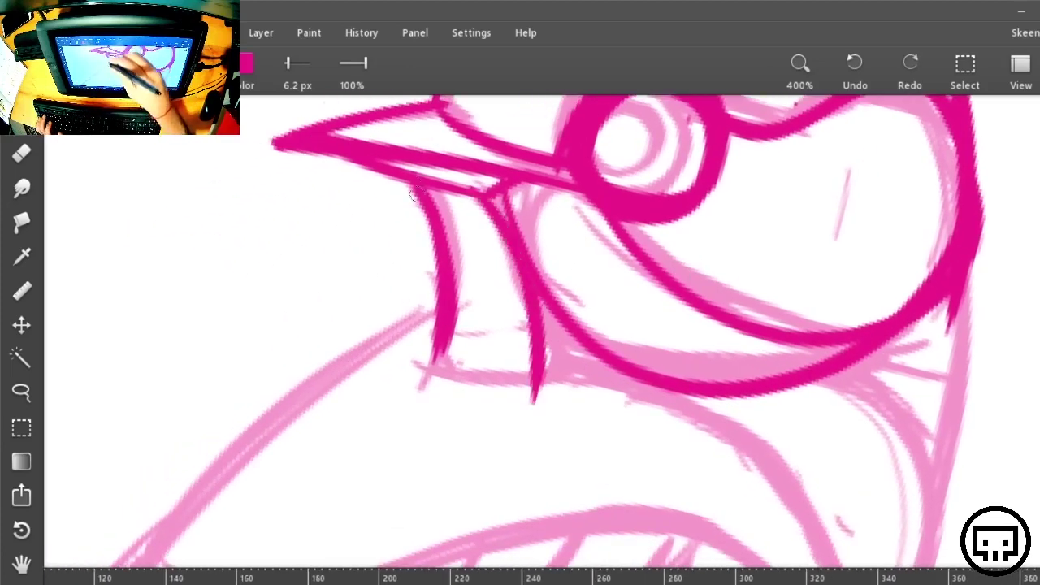
left_click_drag(414, 194, 520, 398)
Draw the collar's long lower and upper edges from below the cheek, meeting in a point at the back, rotating the canvas for the upper edge
left_click_drag(918, 467, 500, 296)
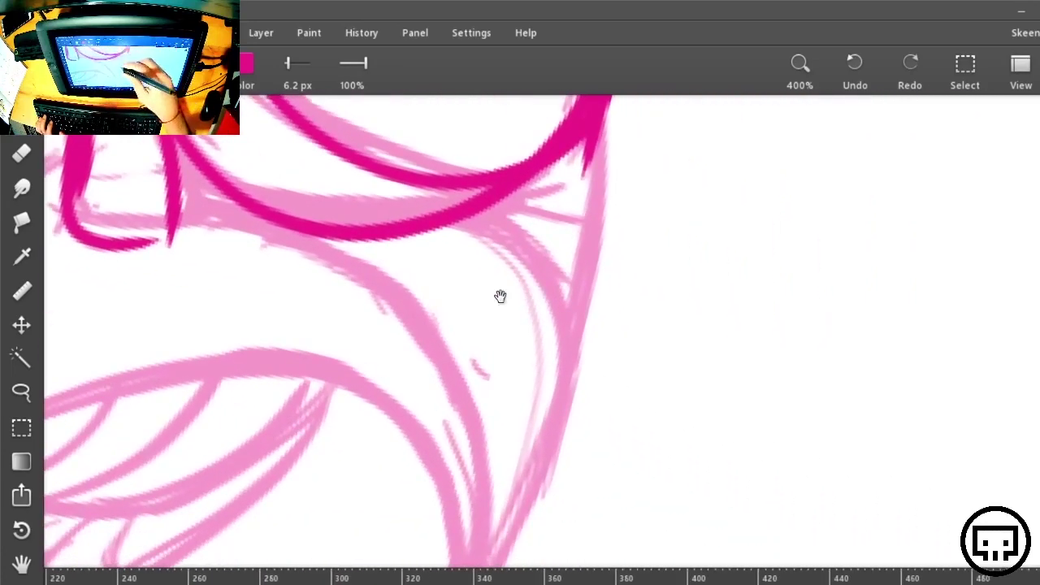
mouse_move(195, 180)
left_mouse_down()
mouse_move(287, 233)
mouse_move(479, 567)
left_mouse_up()
key("r")
mouse_move(800, 431)
left_mouse_down()
mouse_move(634, 137)
mouse_move(629, 153)
mouse_move(878, 418)
mouse_move(726, 480)
left_mouse_up()
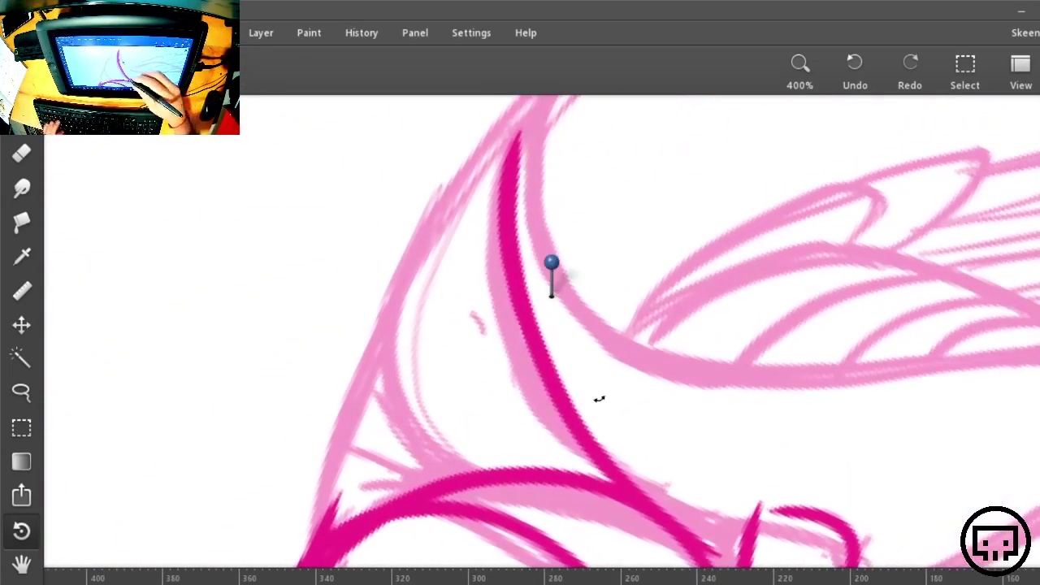
key("b")
left_click_drag(474, 485, 543, 97)
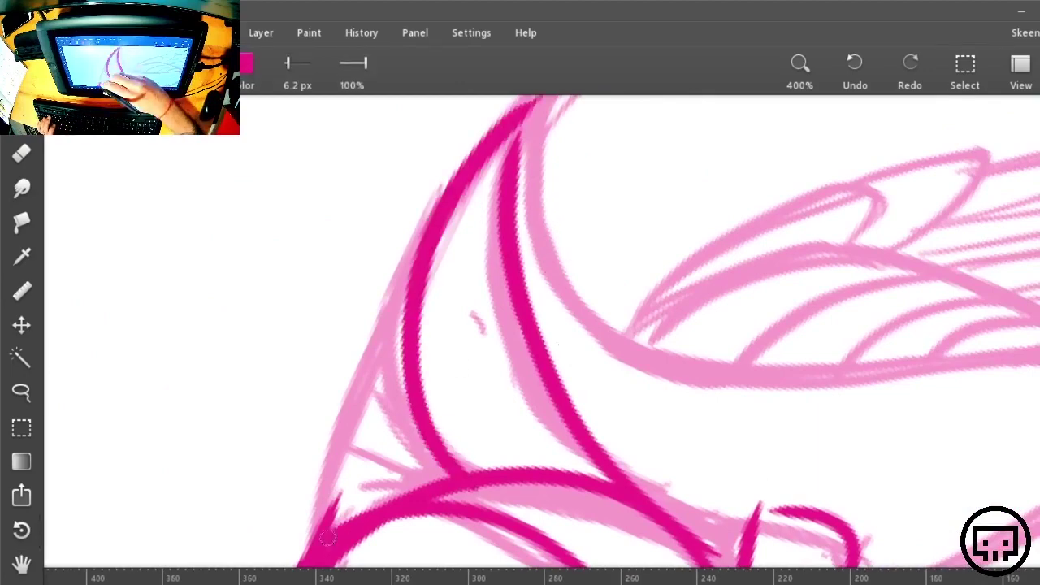
Draw the nape outline from the back of the head to the collar's pointed end, redoing the first attempt
left_click_drag(327, 537, 488, 161)
key("ctrl+z")
left_click_drag(327, 520, 378, 303)
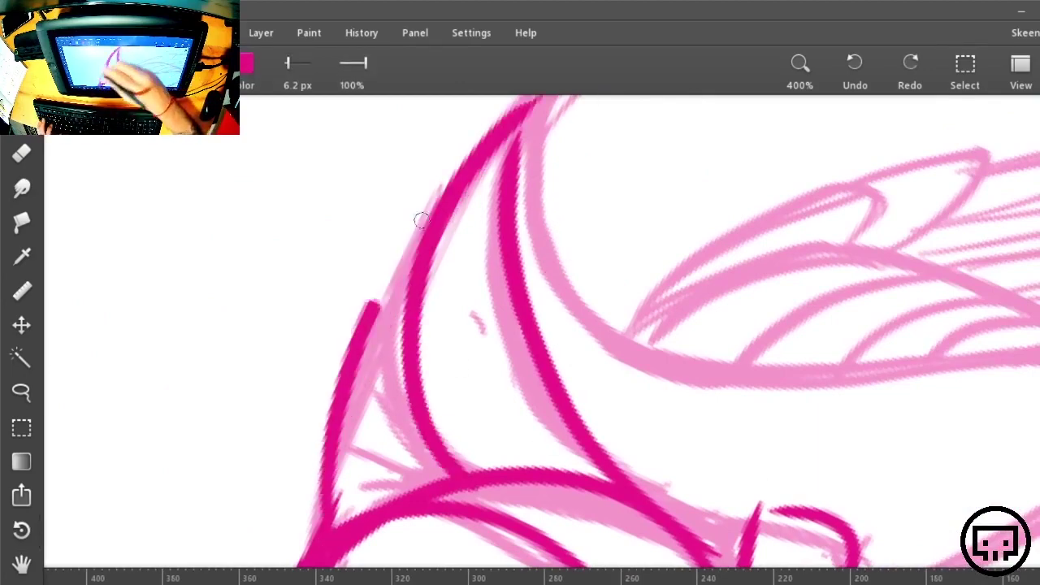
left_click_drag(421, 220, 473, 153)
Draw the rounded body outline from the collar's pointed end down toward the wing with several overlapping strokes, replacing the first attempts
key("r")
mouse_move(849, 303)
left_mouse_down()
mouse_move(933, 355)
mouse_move(397, 515)
mouse_move(411, 501)
left_mouse_up()
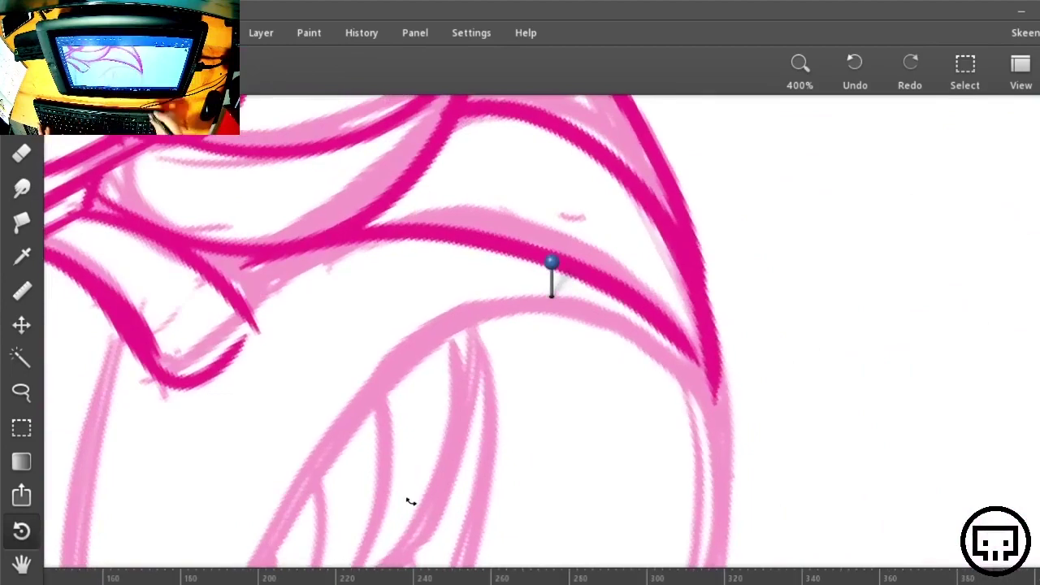
key("minus")
key("minus")
key("minus")
key("plus")
key("plus")
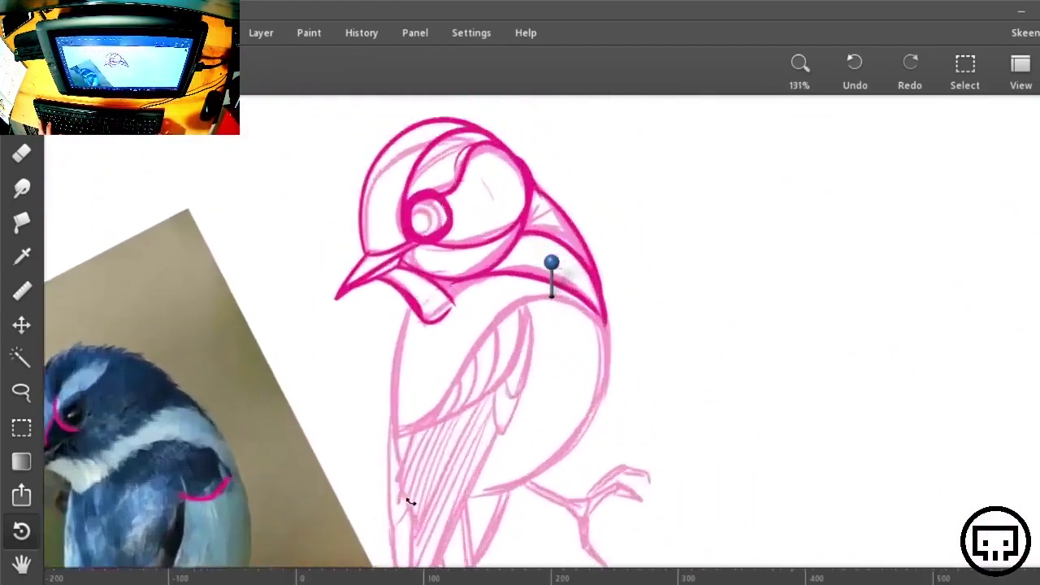
scroll(412, 502, "up", 2)
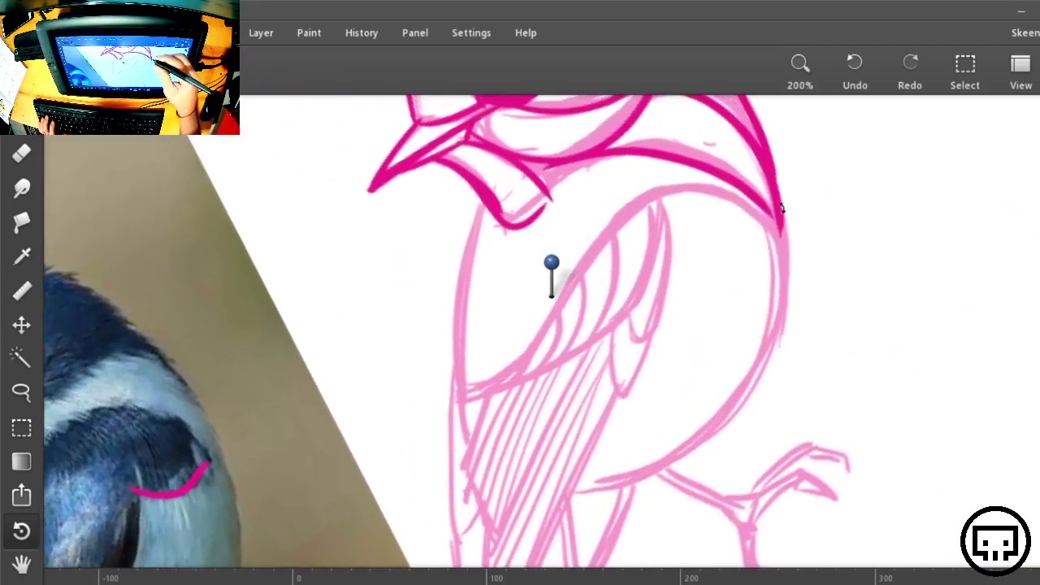
key("b")
left_click_drag(778, 240, 469, 492)
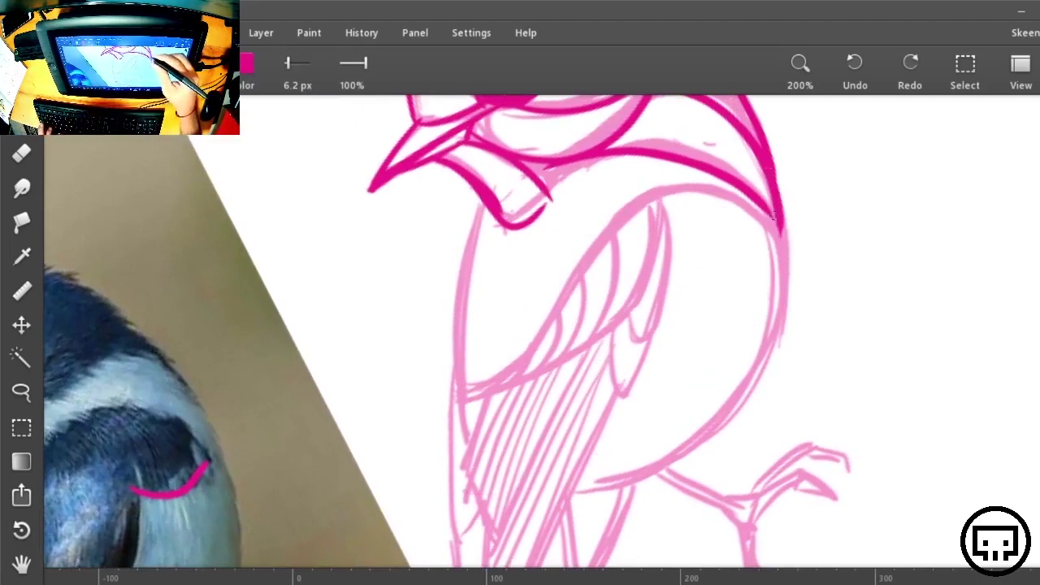
mouse_move(776, 201)
left_mouse_down()
mouse_move(575, 432)
mouse_move(527, 435)
left_mouse_up()
key("ctrl+z")
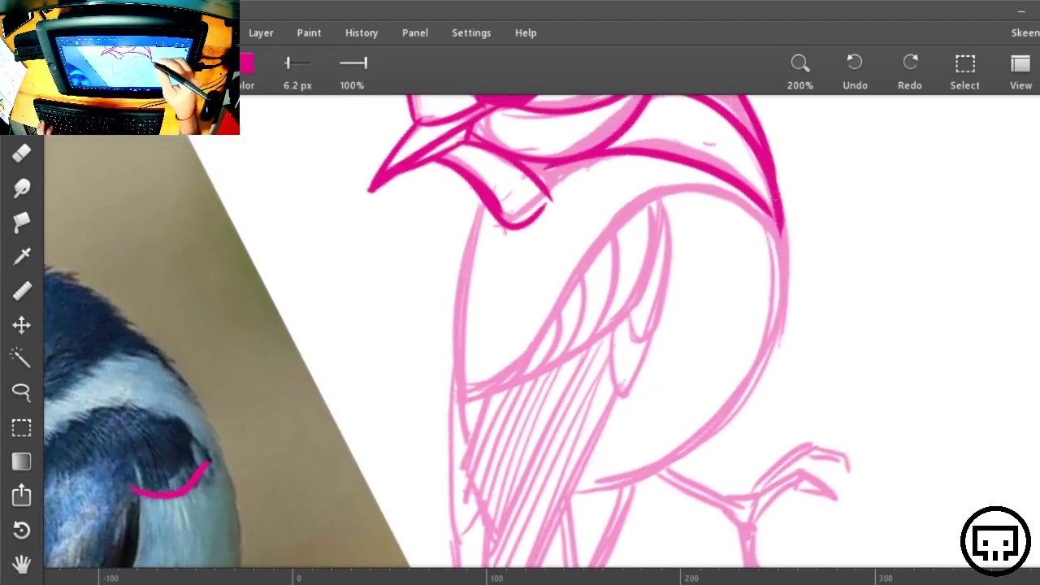
mouse_move(777, 196)
left_mouse_down()
mouse_move(654, 380)
mouse_move(608, 407)
left_mouse_up()
left_click_drag(607, 406, 777, 257)
mouse_move(781, 190)
left_mouse_down()
mouse_move(662, 382)
mouse_move(572, 420)
left_mouse_up()
left_click_drag(572, 420, 774, 282)
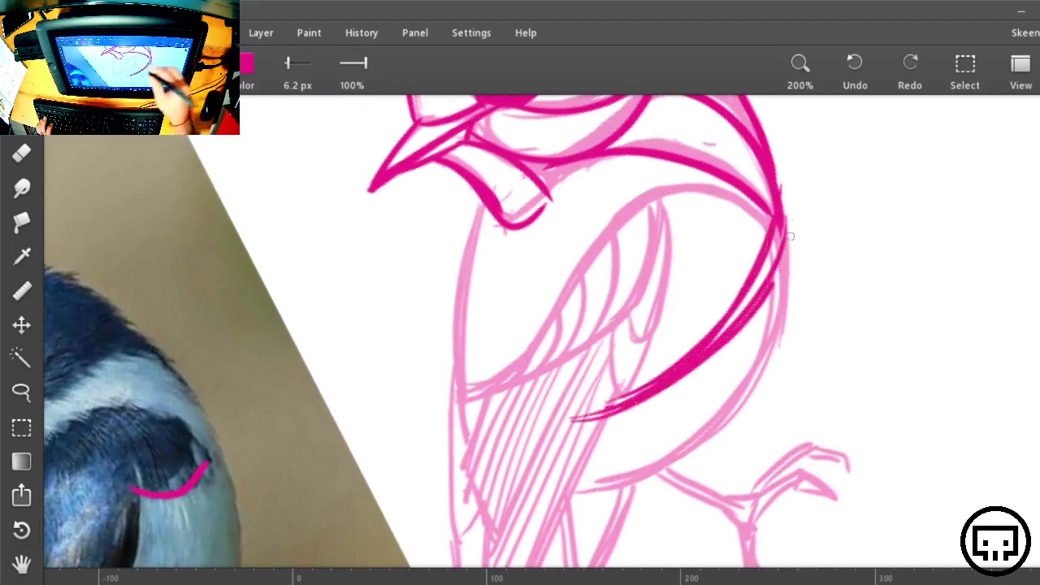
left_click_drag(790, 220, 777, 281)
Draw the body edge down from the throat patch and the shoulder curve rising from it to the collar's point, redoing the curve once
left_click_drag(489, 220, 507, 423)
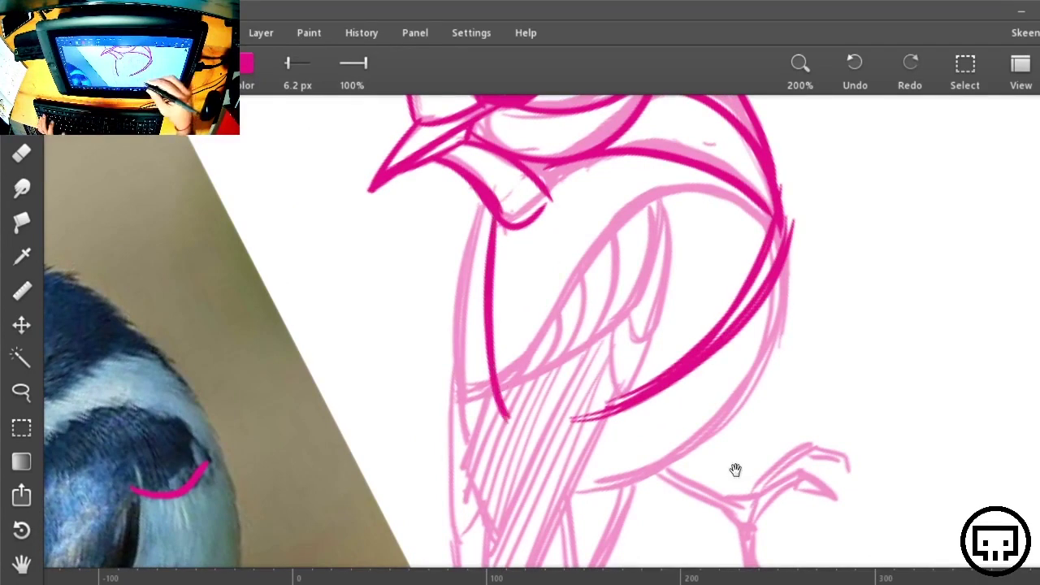
mouse_move(735, 470)
left_mouse_down()
mouse_move(603, 584)
mouse_move(655, 584)
mouse_move(748, 467)
mouse_move(734, 443)
mouse_move(707, 481)
left_mouse_up()
mouse_move(495, 223)
left_mouse_down()
mouse_move(513, 388)
mouse_move(756, 266)
left_mouse_up()
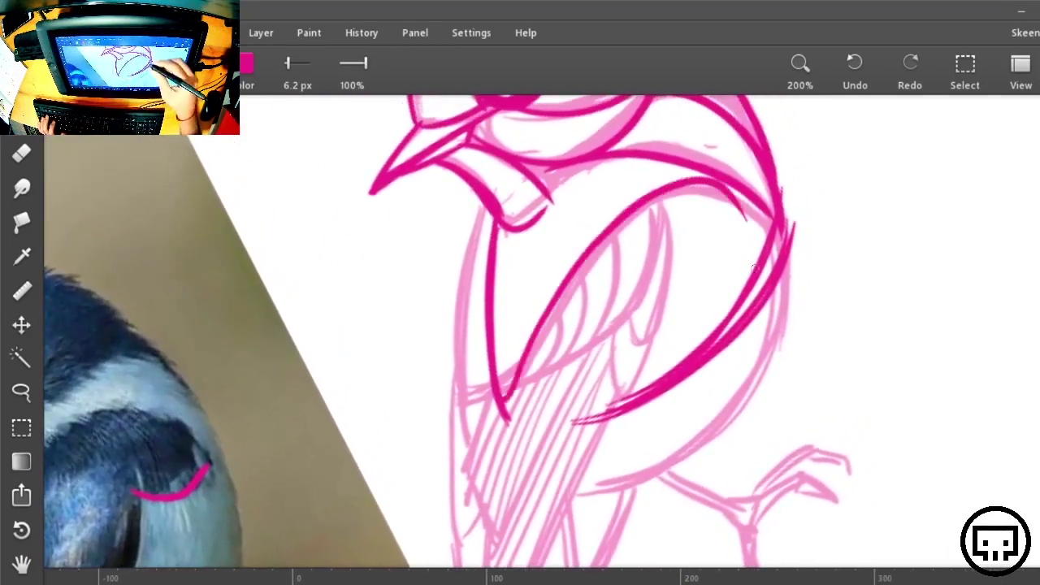
key("ctrl+z")
mouse_move(495, 331)
left_mouse_down()
mouse_move(532, 301)
mouse_move(604, 192)
mouse_move(497, 334)
mouse_move(629, 186)
left_mouse_up()
left_click_drag(561, 254, 713, 193)
mouse_move(588, 216)
left_mouse_down()
mouse_move(723, 196)
mouse_move(745, 225)
mouse_move(599, 205)
left_mouse_up()
mouse_move(676, 178)
left_mouse_down()
mouse_move(769, 221)
mouse_move(614, 184)
left_mouse_up()
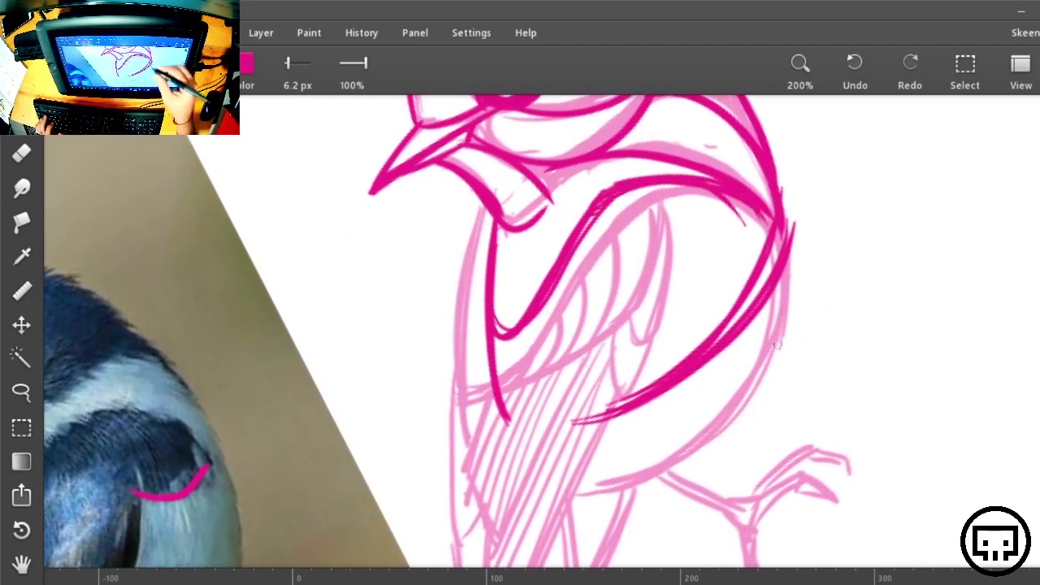
Draw the folded wing's inner edge with an angular tip, a curve closing off the shoulder, and one long feather line
mouse_move(755, 433)
left_mouse_down()
mouse_move(674, 344)
mouse_move(615, 380)
left_mouse_up()
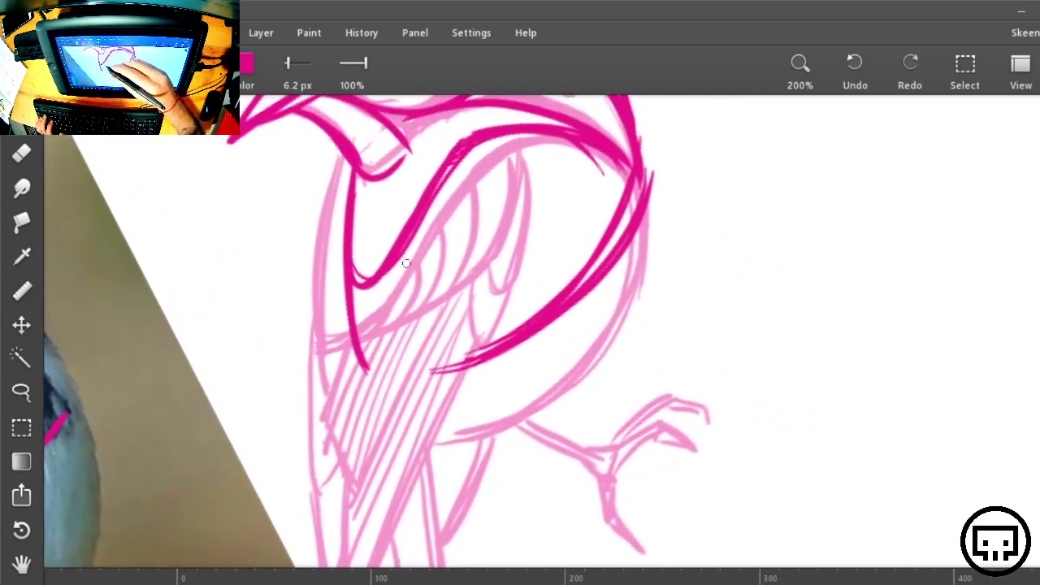
mouse_move(367, 290)
left_mouse_down()
mouse_move(349, 382)
mouse_move(338, 390)
mouse_move(362, 455)
left_mouse_up()
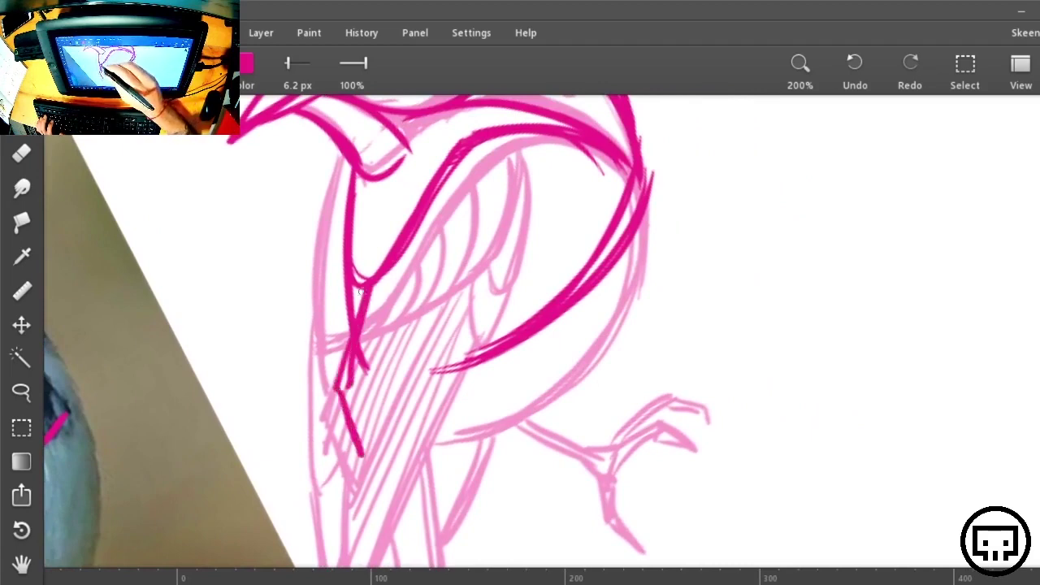
left_click_drag(364, 290, 528, 176)
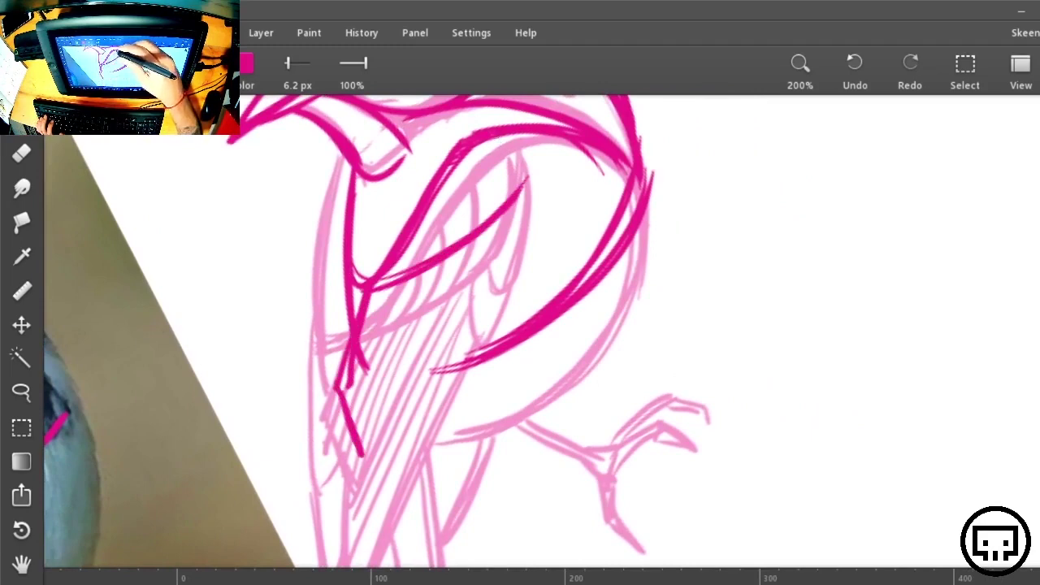
left_click_drag(508, 139, 520, 180)
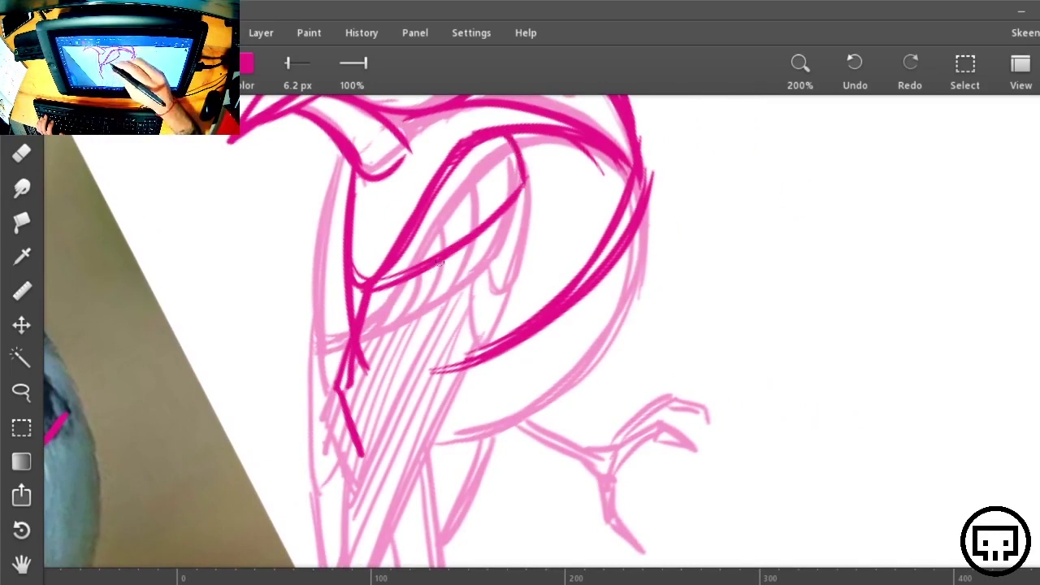
mouse_move(440, 262)
left_mouse_down()
mouse_move(371, 421)
mouse_move(361, 425)
mouse_move(345, 398)
mouse_move(370, 426)
left_mouse_up()
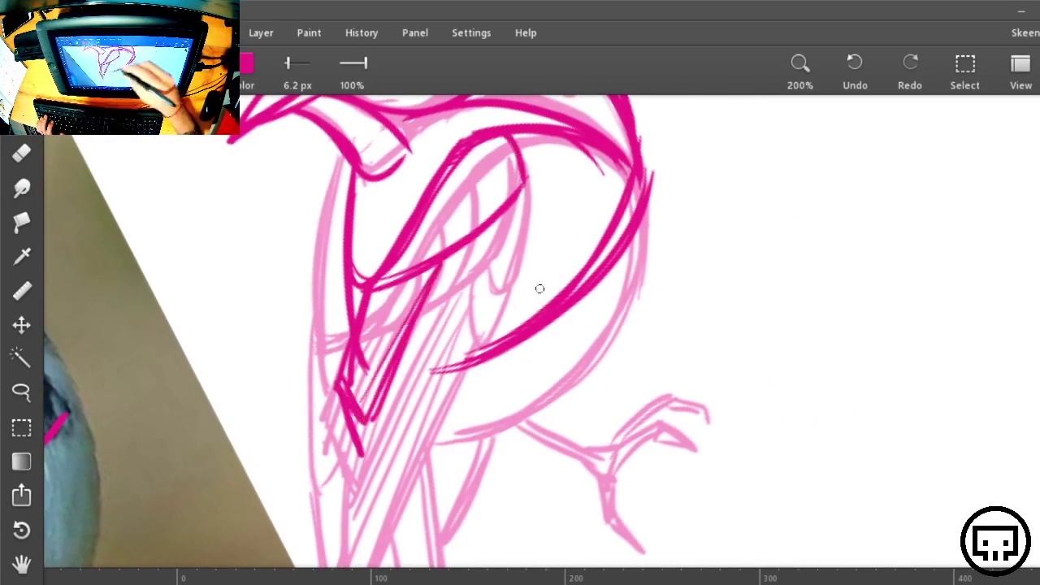
Try a long outer wing edge running from the shoulder down to a low pointed tip, built up with repeated strokes
left_click_drag(547, 377, 517, 330)
left_click_drag(491, 148, 370, 471)
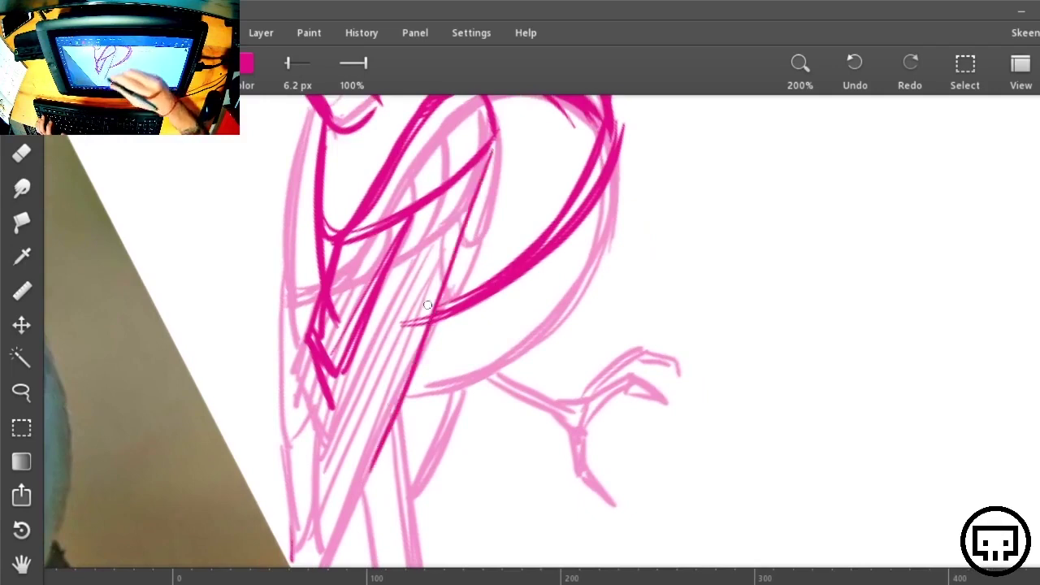
left_click_drag(459, 242, 333, 535)
left_click_drag(418, 348, 348, 513)
mouse_move(332, 377)
left_mouse_down()
mouse_move(339, 504)
mouse_move(351, 485)
left_mouse_up()
left_click_drag(480, 171, 364, 464)
left_click_drag(487, 151, 354, 503)
left_click_drag(408, 369, 390, 419)
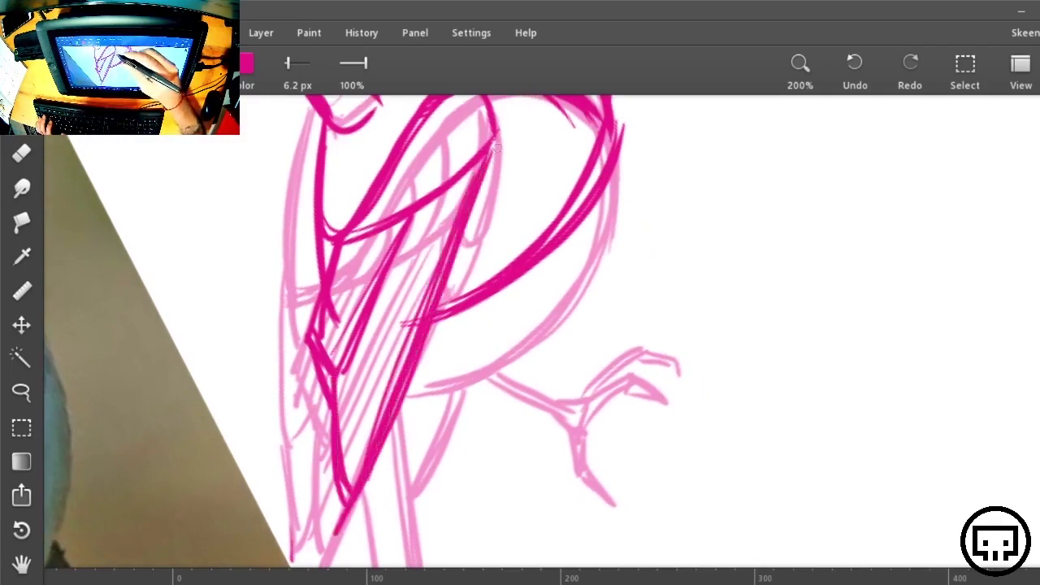
Try small overlapping feathers along the wing's outer edge below the shoulder, and undo these strokes
left_click_drag(495, 114, 484, 234)
left_click_drag(496, 150, 483, 242)
left_click_drag(461, 179, 476, 245)
mouse_move(464, 186)
left_mouse_down()
mouse_move(481, 238)
mouse_move(465, 292)
left_mouse_up()
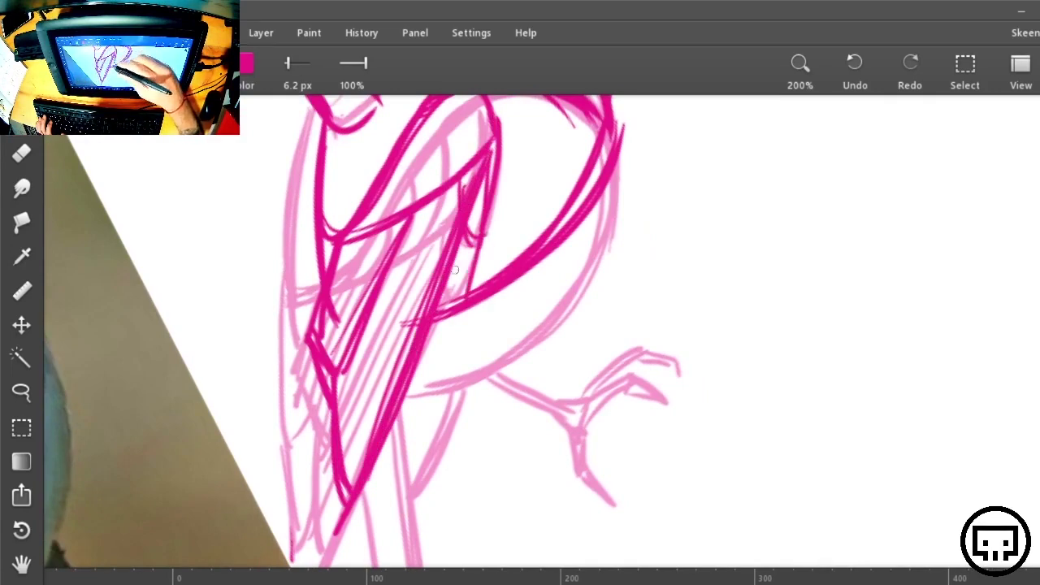
left_click_drag(452, 245, 455, 304)
left_click_drag(460, 264, 452, 299)
left_click_drag(618, 259, 626, 355)
key("ctrl+z")
key("ctrl+z")
key("ctrl+z")
key("ctrl+z")
key("ctrl+z")
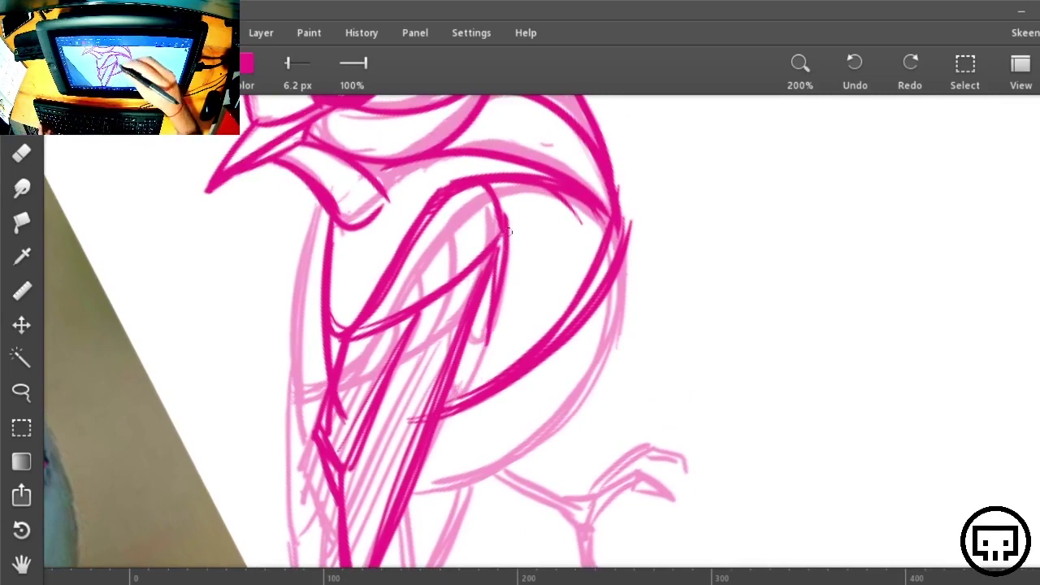
key("ctrl+z")
Undo the long wing edge and draw a shorter outer edge from the shoulder to a higher pointed wing tip
left_click_drag(599, 416, 634, 313)
key("ctrl+minus")
left_click_drag(590, 265, 821, 512)
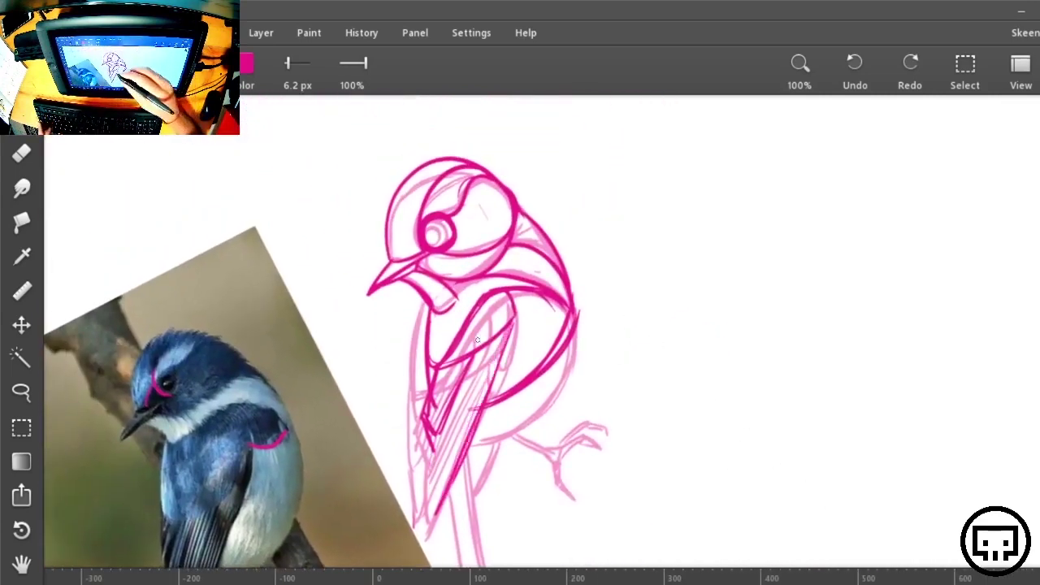
key("ctrl+z")
left_click_drag(429, 400, 437, 423)
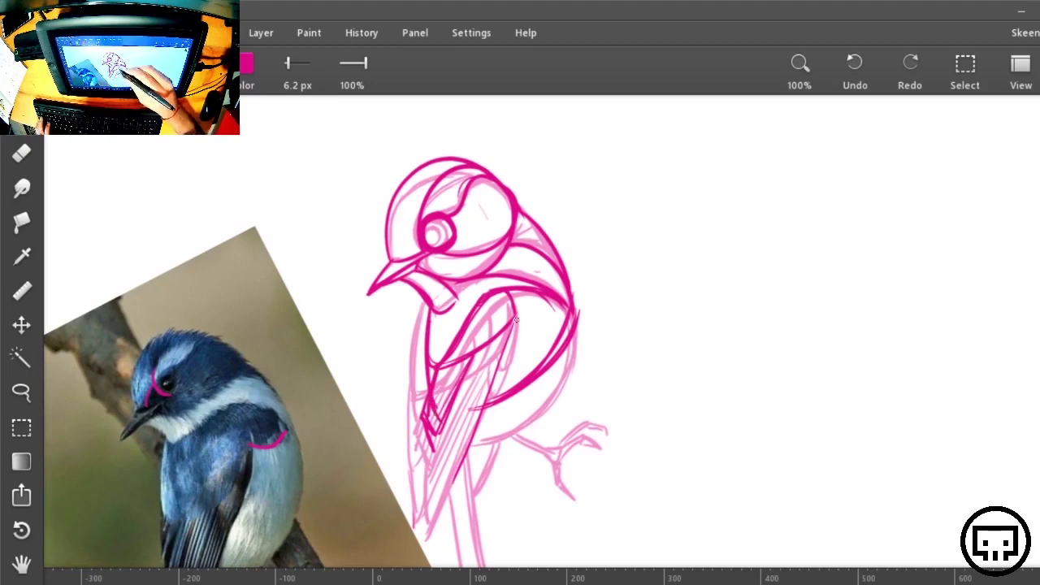
left_click_drag(515, 321, 451, 457)
left_click_drag(502, 347, 440, 478)
left_click_drag(442, 426, 437, 483)
left_click_drag(449, 426, 440, 473)
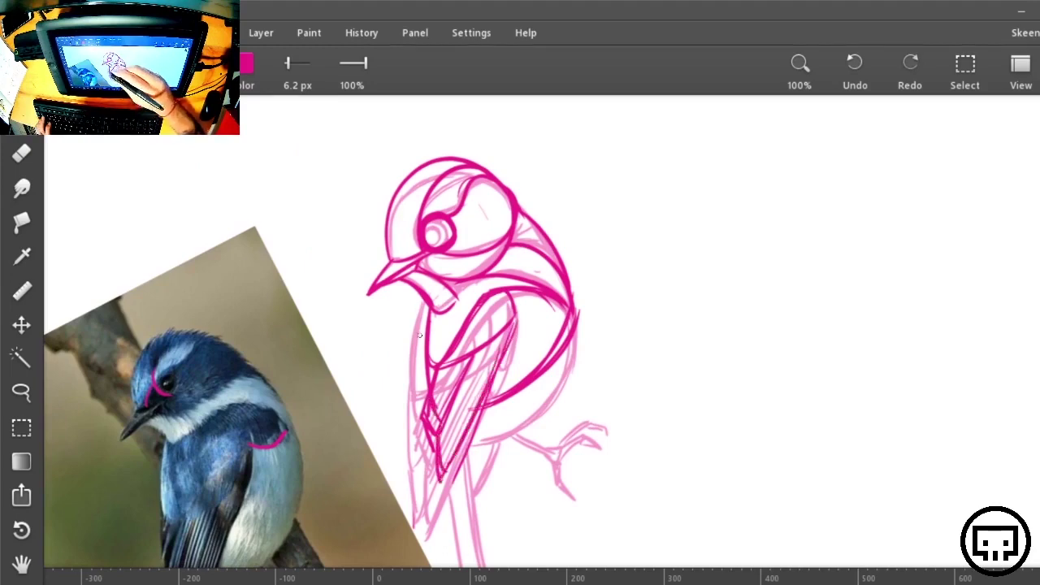
Draw the far wing as a narrow pointed shape along the body edge below the throat, with short strokes joining it to the near wing
left_click_drag(426, 309, 411, 470)
left_click_drag(413, 345, 419, 470)
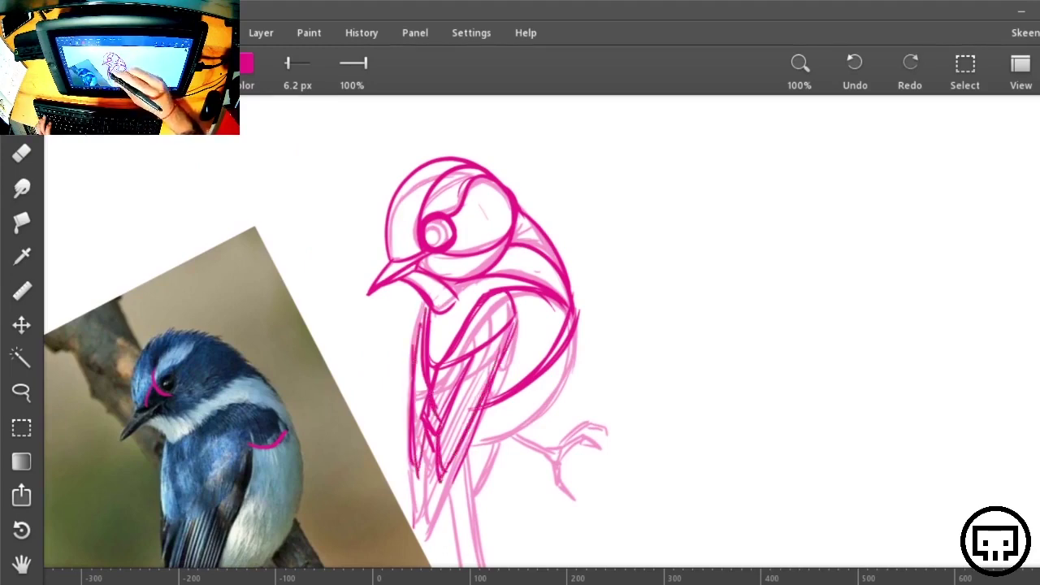
left_click_drag(426, 372, 413, 416)
left_click_drag(424, 375, 418, 400)
Draw the narrow tail below the wing with two long side edges, a slanted lower end, and a short body line beside it
left_click_drag(630, 456, 627, 428)
mouse_move(500, 371)
left_mouse_down()
mouse_move(476, 426)
mouse_move(488, 558)
left_mouse_up()
left_click_drag(475, 410, 484, 544)
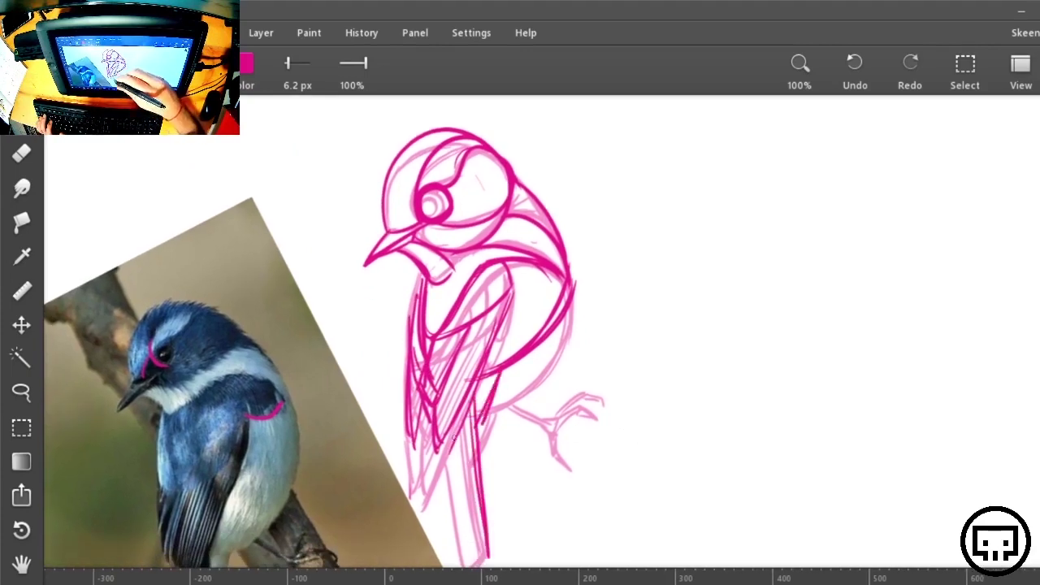
left_click_drag(457, 433, 448, 529)
left_click_drag(452, 454, 456, 517)
left_click_drag(455, 520, 481, 505)
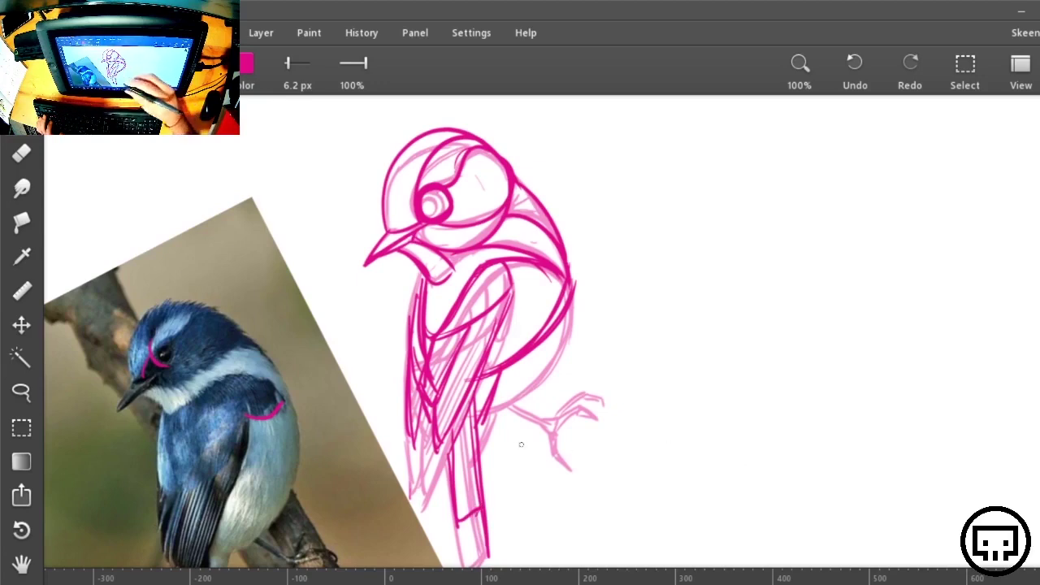
left_click_drag(455, 424, 460, 526)
Sketch two short legs projecting from the body outline, with a small foot shape on the lower one
left_click_drag(569, 290, 603, 287)
mouse_move(567, 356)
left_mouse_down()
mouse_move(515, 362)
mouse_move(561, 370)
left_mouse_up()
left_click_drag(546, 361, 558, 374)
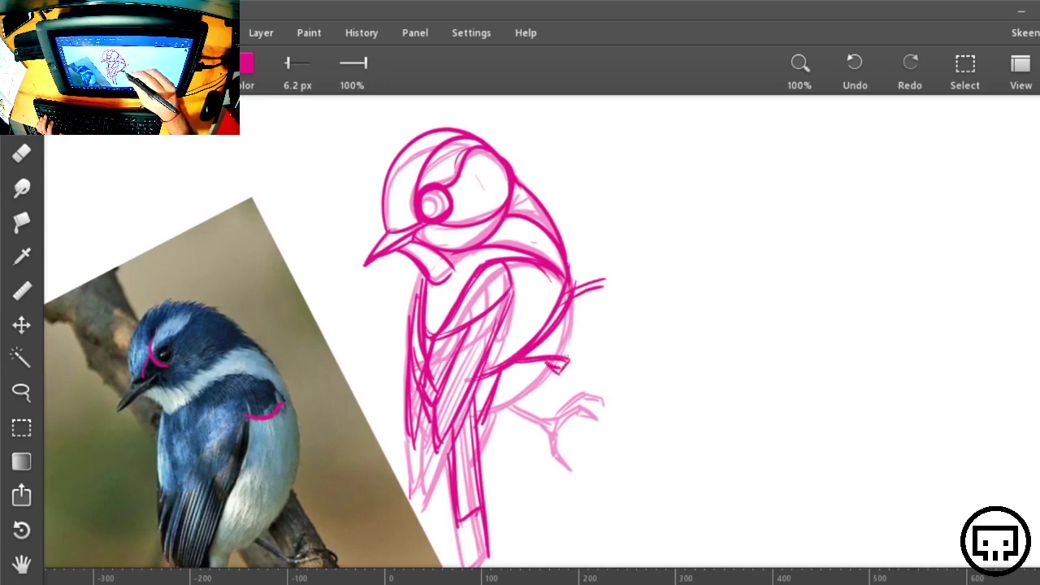
Hide the Copy layer holding the faded sketch and turn the canvas upside down to check the new line drawing
left_click(1039, 72)
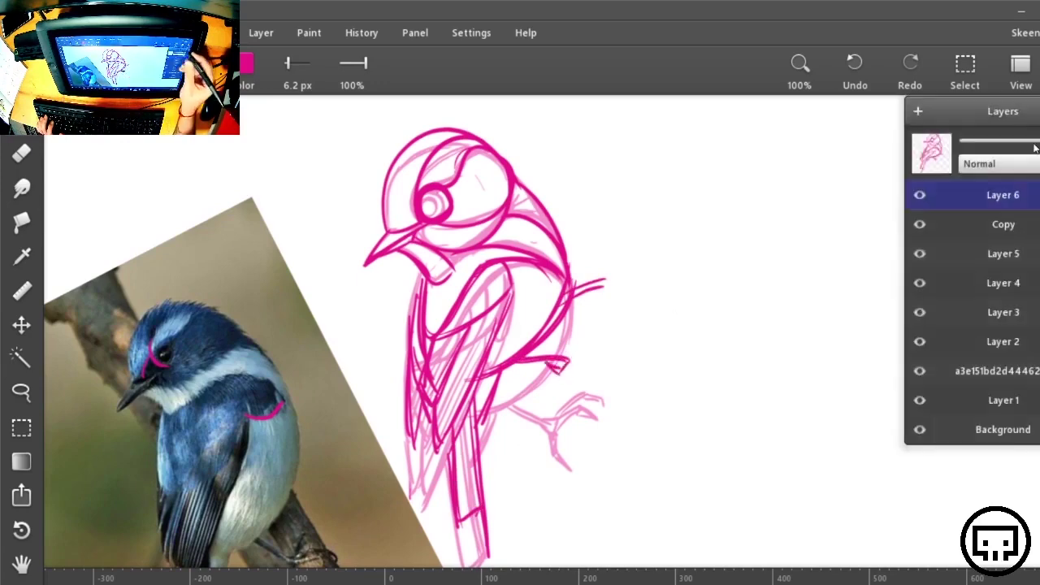
left_click(919, 225)
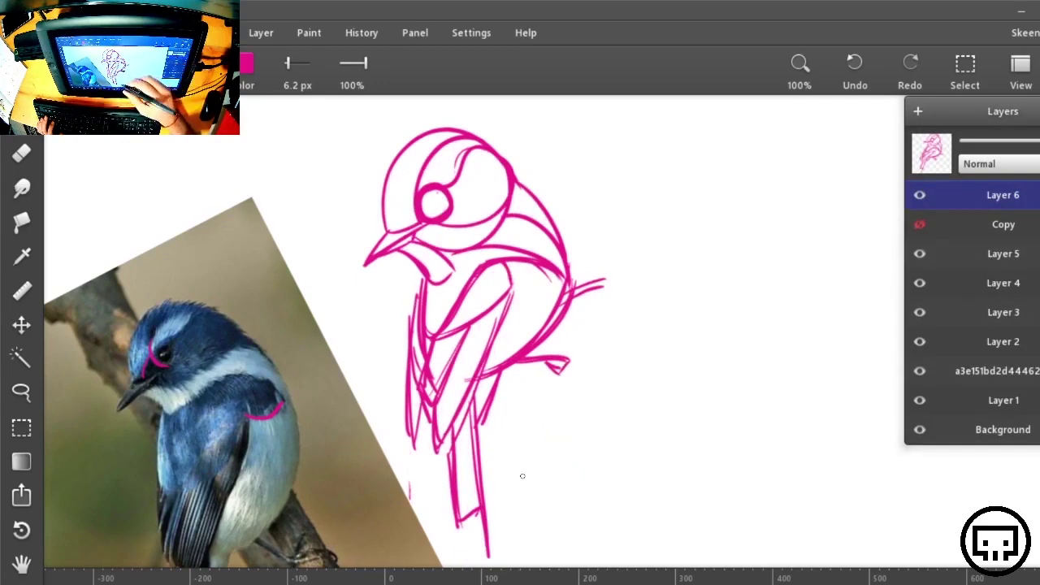
key("r")
mouse_move(802, 271)
left_mouse_down()
mouse_move(772, 470)
mouse_move(817, 464)
mouse_move(811, 441)
mouse_move(836, 496)
mouse_move(542, 176)
mouse_move(420, 281)
left_mouse_up()
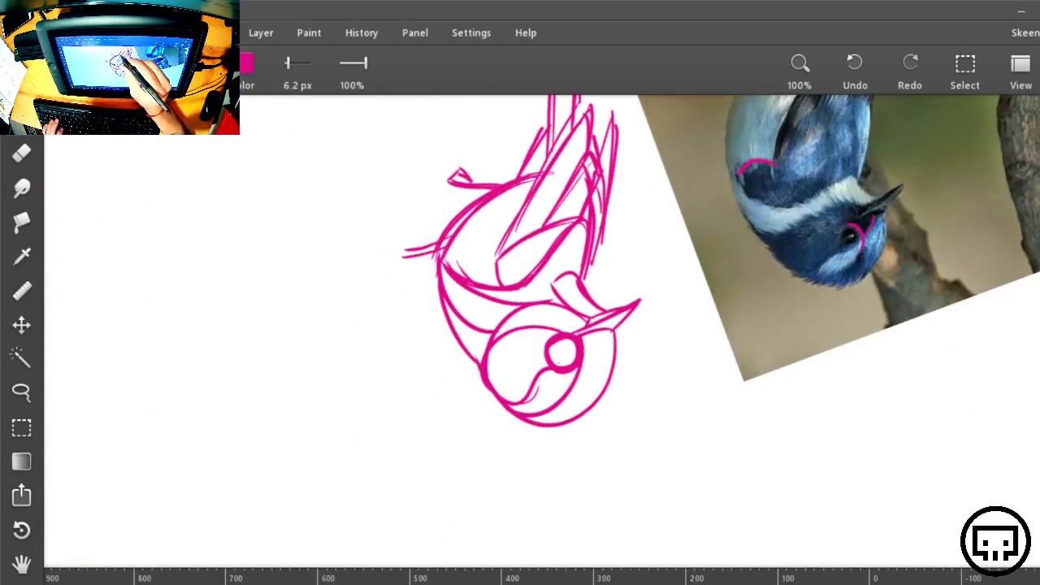
Thicken the bird's outer contour from the belly around the breast and nape to the forehead with repeated overlapping strokes
mouse_move(520, 176)
left_mouse_down()
mouse_move(437, 255)
mouse_move(471, 362)
mouse_move(449, 335)
mouse_move(477, 197)
left_mouse_up()
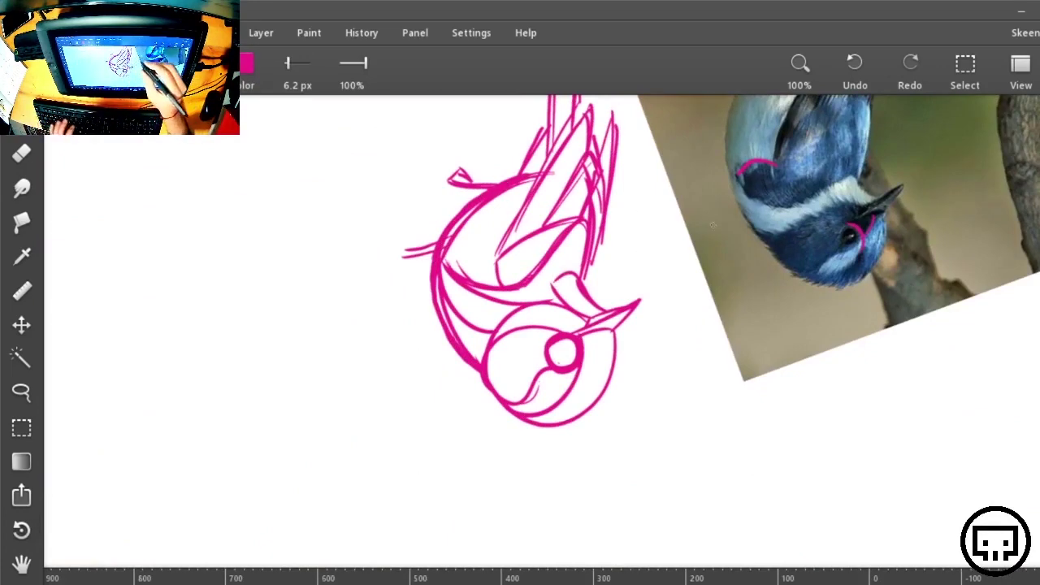
mouse_move(504, 182)
left_mouse_down()
mouse_move(446, 249)
mouse_move(443, 350)
mouse_move(493, 405)
mouse_move(553, 422)
mouse_move(496, 407)
mouse_move(452, 358)
mouse_move(439, 286)
mouse_move(476, 203)
left_mouse_up()
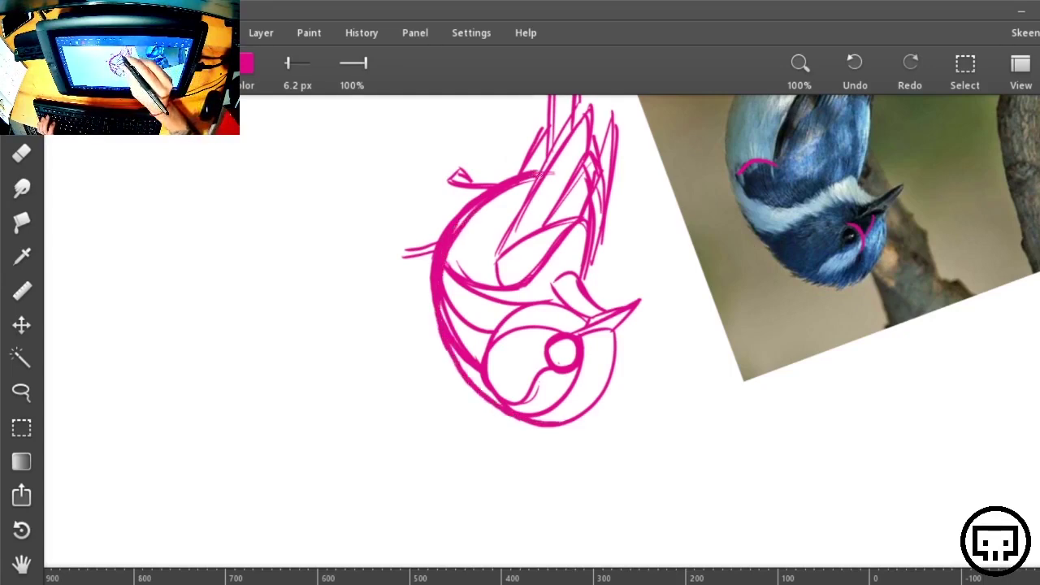
mouse_move(431, 269)
left_mouse_down()
mouse_move(430, 325)
mouse_move(518, 410)
mouse_move(452, 371)
mouse_move(430, 262)
left_mouse_up()
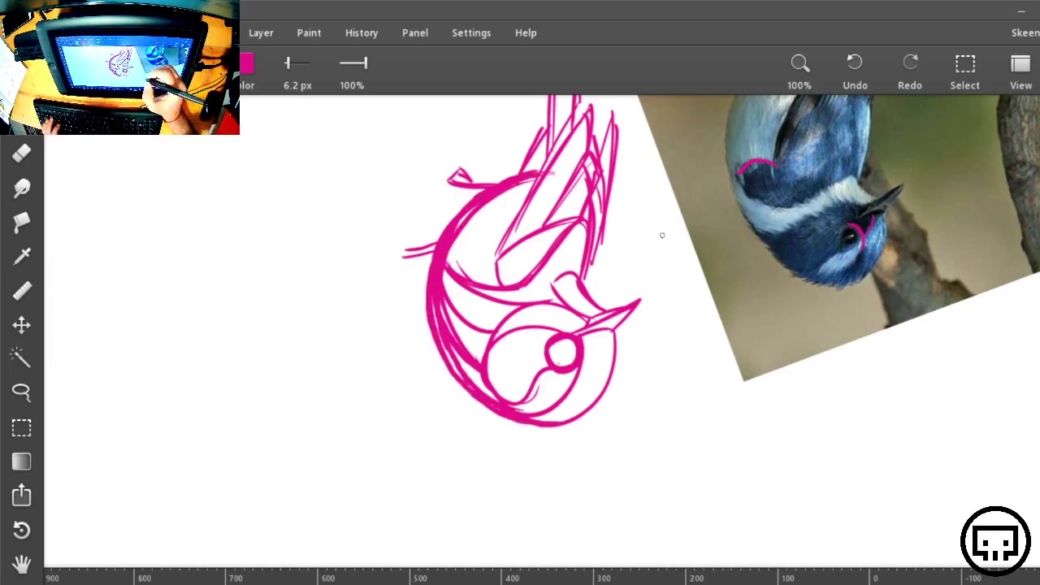
key("r")
left_click_drag(653, 242, 524, 386)
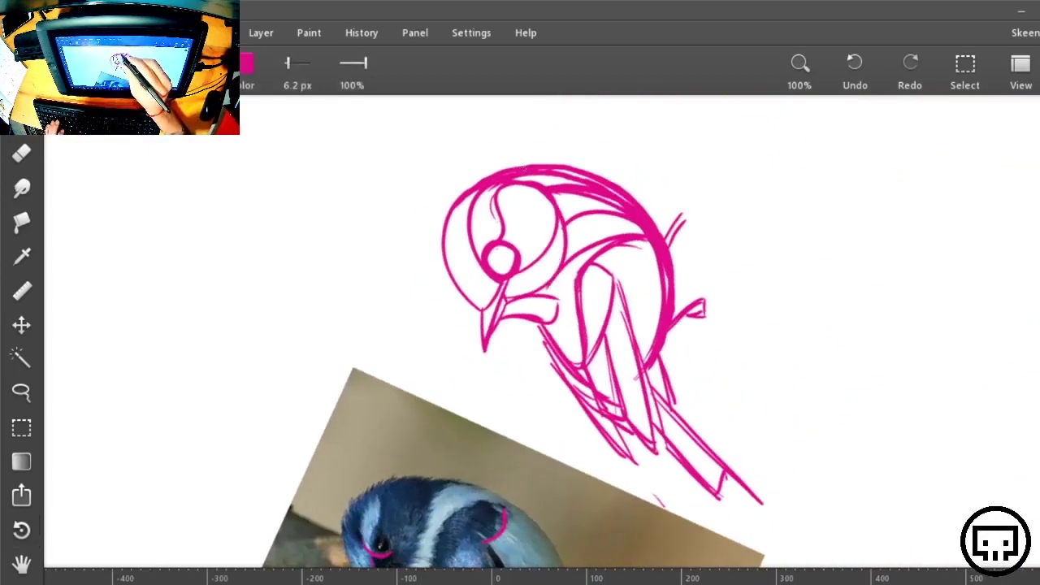
mouse_move(467, 197)
left_mouse_down()
mouse_move(447, 259)
mouse_move(479, 311)
mouse_move(447, 213)
mouse_move(513, 168)
left_mouse_up()
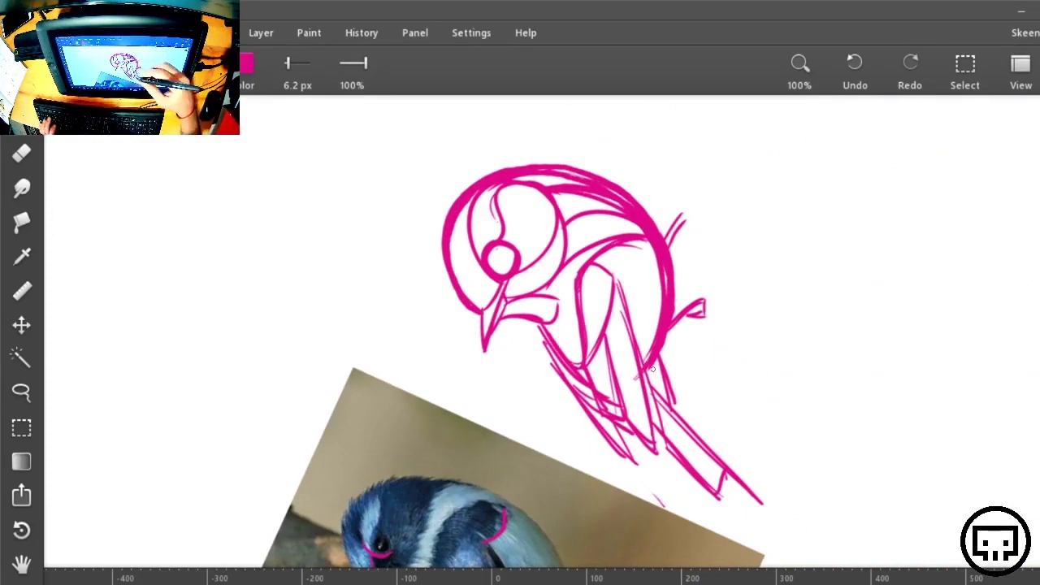
Turn the bird upright again and strengthen the upper edge of the far wing below the throat
key("r")
left_click_drag(852, 239, 623, 548)
left_click_drag(753, 425, 897, 398)
key("b")
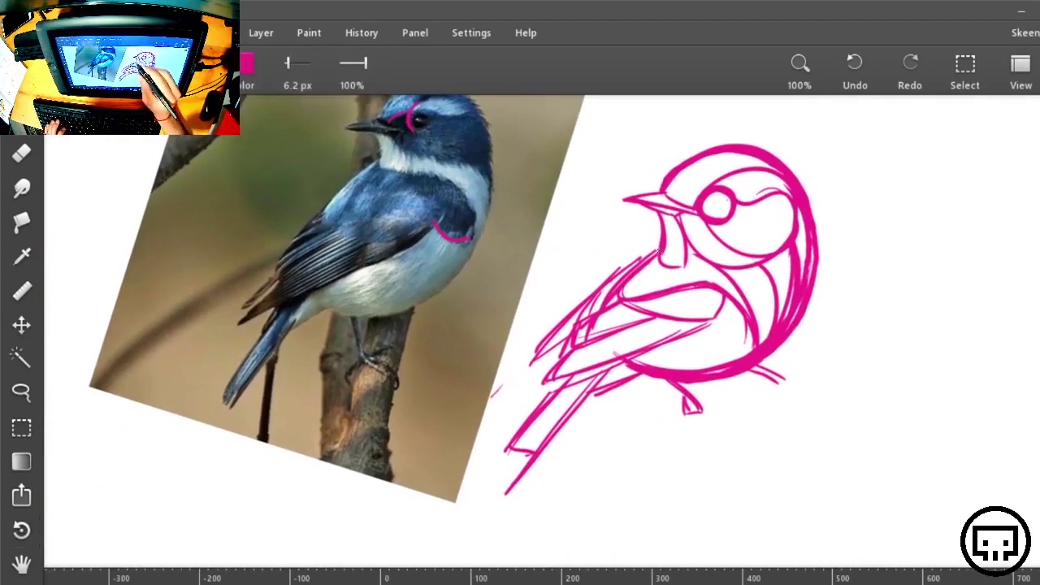
mouse_move(657, 251)
left_mouse_down()
mouse_move(603, 305)
mouse_move(625, 284)
left_mouse_up()
Hide the reference photo layer and rotate the canvas so the bird sits in a more upright pose
left_click(1039, 71)
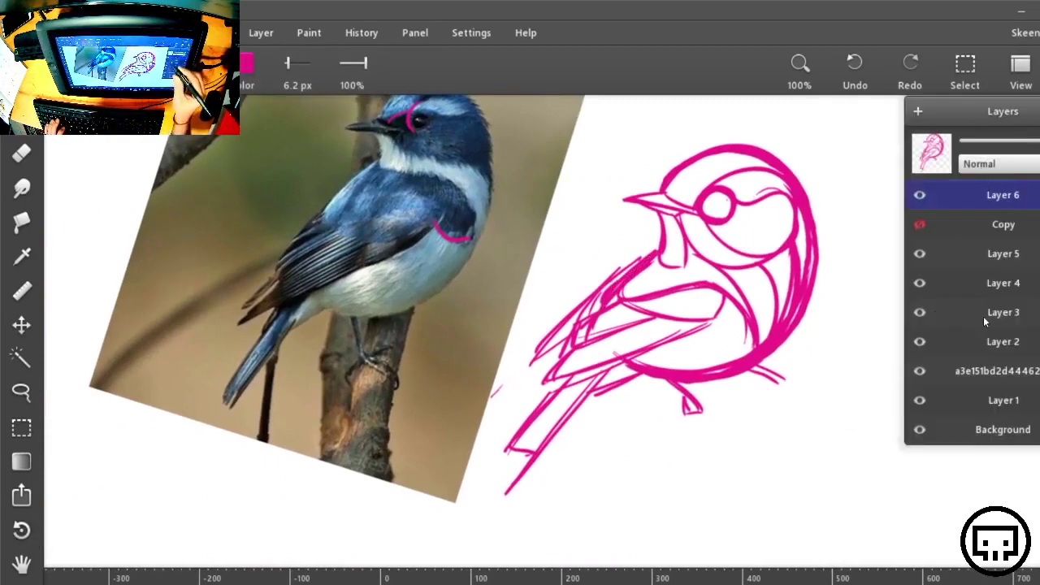
left_click(920, 370)
left_click_drag(829, 283, 634, 364)
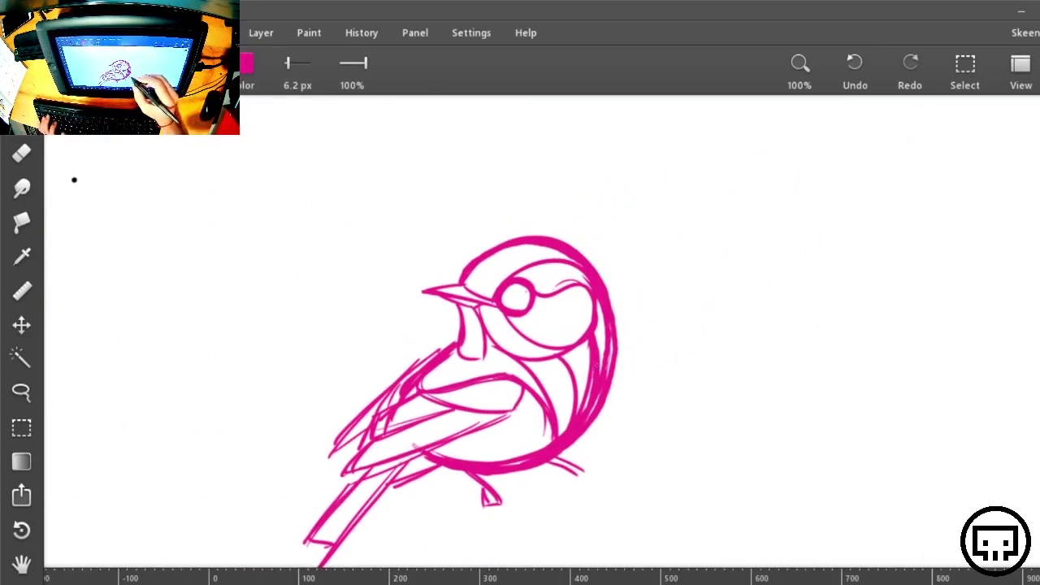
key("r")
left_click_drag(705, 356, 722, 311)
left_click_drag(661, 433, 653, 380)
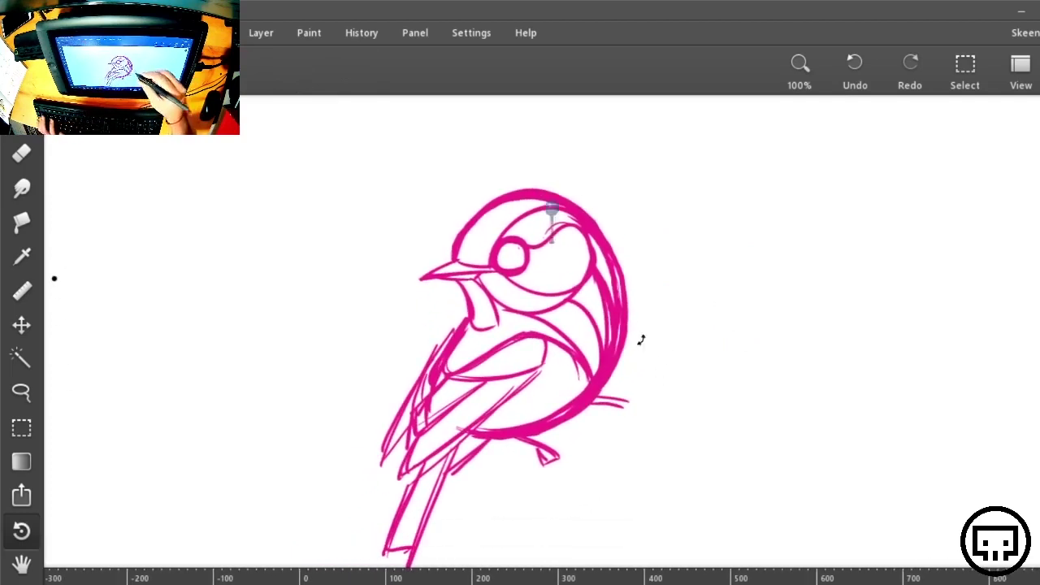
Draw small feather shapes below the near wing's shoulder and darken the long feather lines in the middle of the wing
key("b")
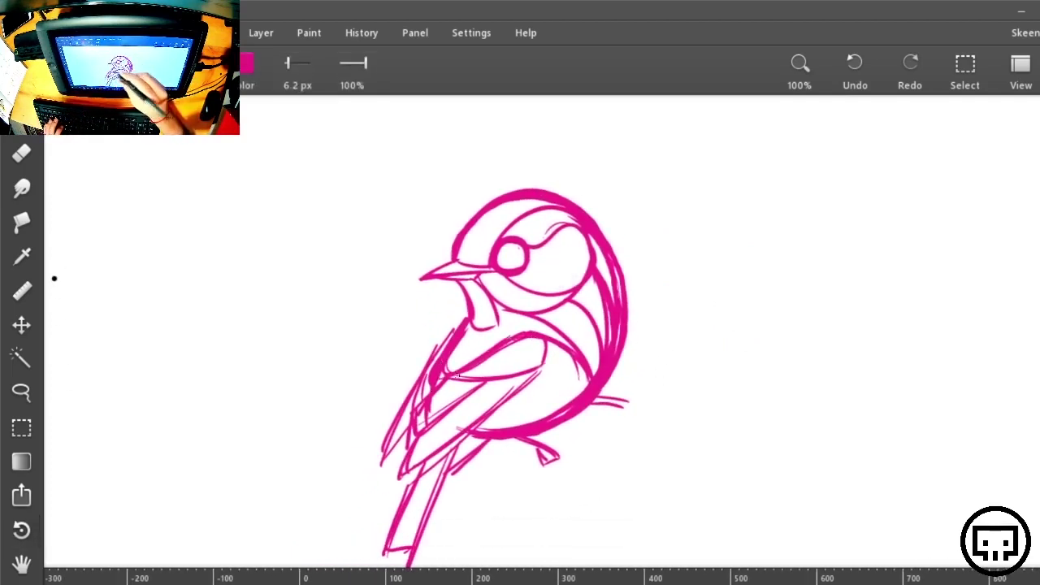
mouse_move(457, 379)
left_mouse_down()
mouse_move(518, 370)
mouse_move(518, 401)
left_mouse_up()
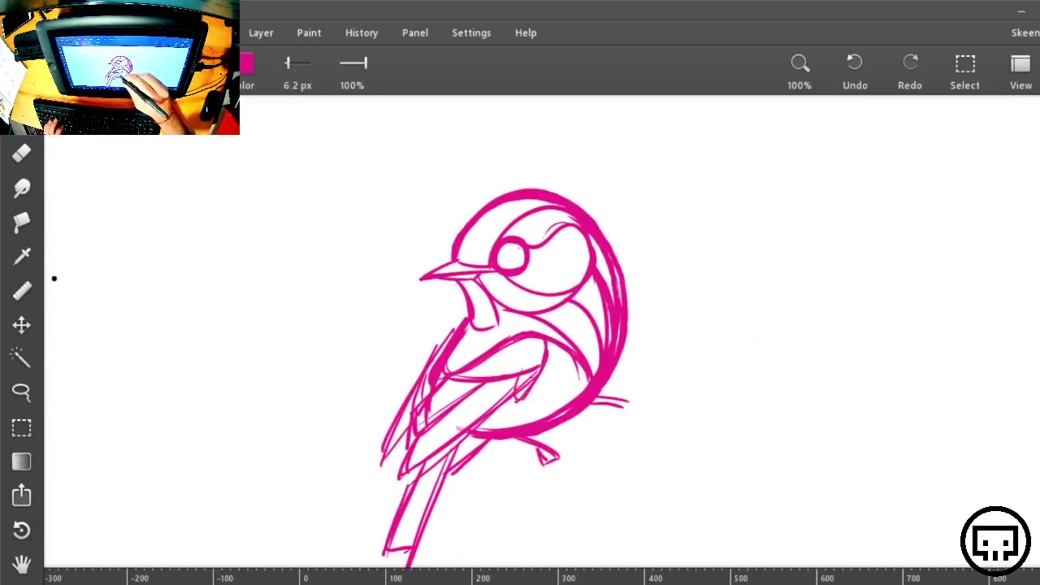
mouse_move(554, 344)
left_mouse_down()
mouse_move(518, 401)
mouse_move(489, 422)
left_mouse_up()
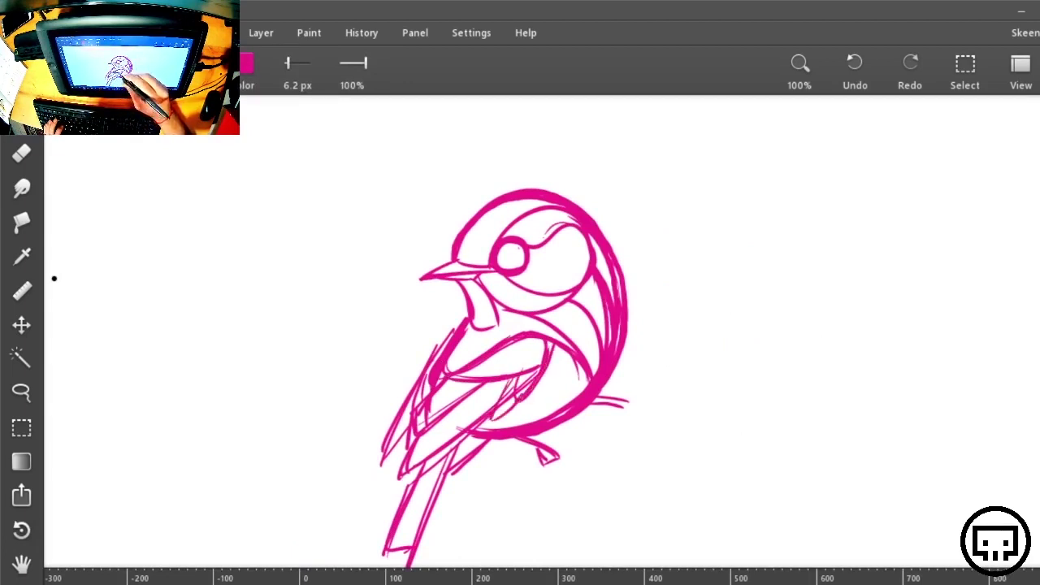
left_click_drag(513, 378, 492, 408)
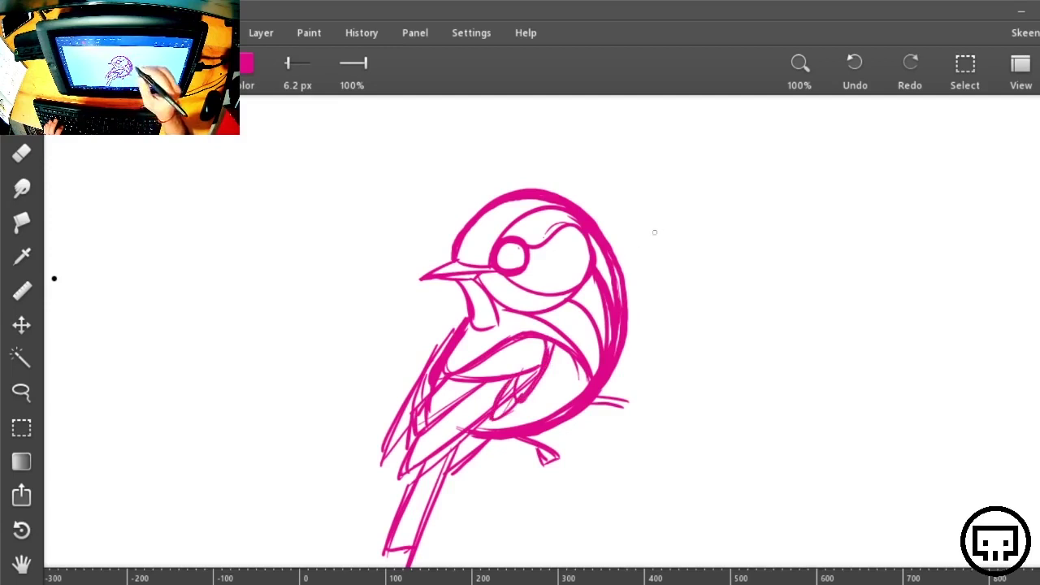
mouse_move(470, 384)
left_mouse_down()
mouse_move(419, 428)
mouse_move(462, 398)
mouse_move(414, 449)
mouse_move(432, 401)
left_mouse_up()
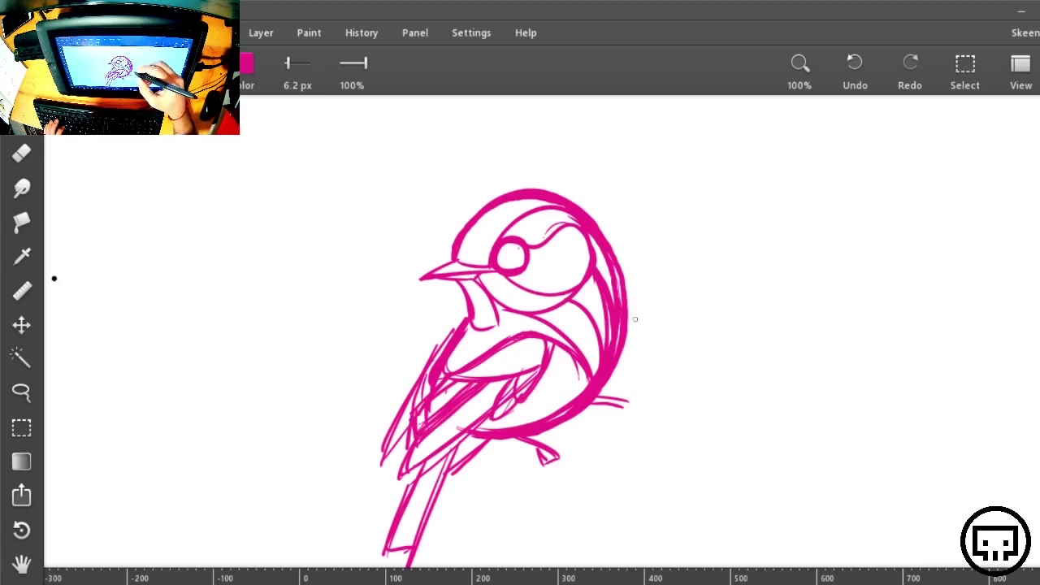
Thicken the tail's long side edges and reinforce its slanted lower end
left_click_drag(643, 444, 641, 380)
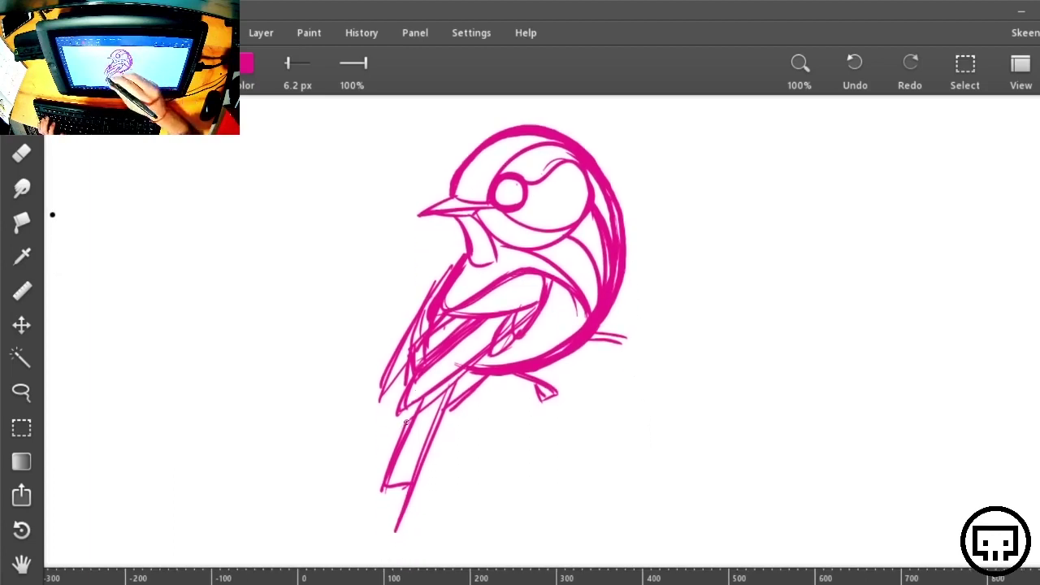
mouse_move(421, 394)
left_mouse_down()
mouse_move(377, 496)
mouse_move(413, 479)
mouse_move(411, 492)
left_mouse_up()
mouse_move(453, 385)
left_mouse_down()
mouse_move(379, 489)
mouse_move(411, 472)
left_mouse_up()
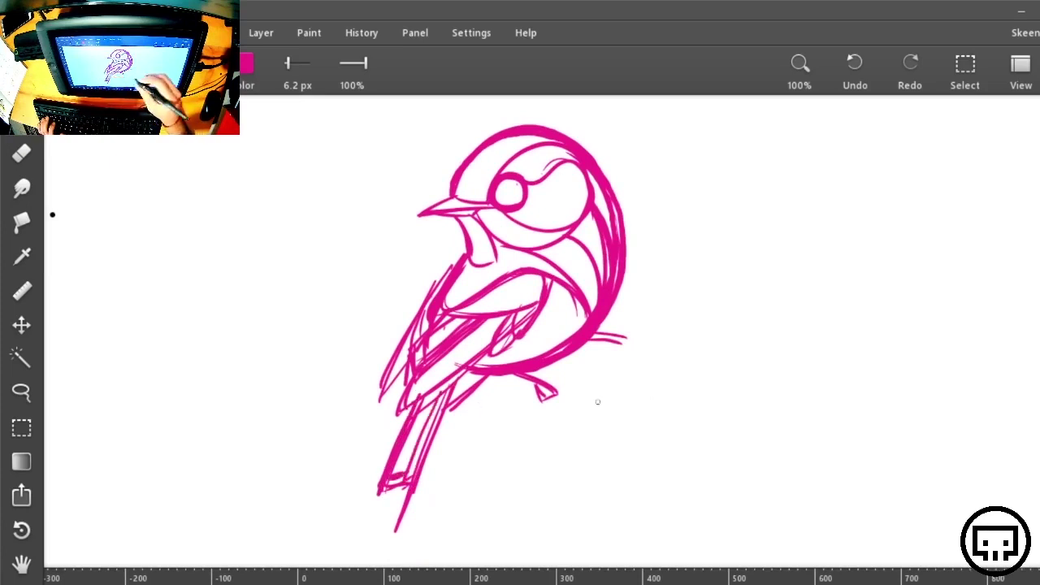
Redraw the lower foot with spread toes, add a small foot to the upper leg, and draw a highlight circle inside the eye
mouse_move(530, 376)
left_mouse_down()
mouse_move(569, 378)
mouse_move(536, 401)
mouse_move(541, 411)
left_mouse_up()
key("ctrl+z")
mouse_move(543, 393)
left_mouse_down()
mouse_move(582, 393)
mouse_move(591, 405)
mouse_move(533, 437)
left_mouse_up()
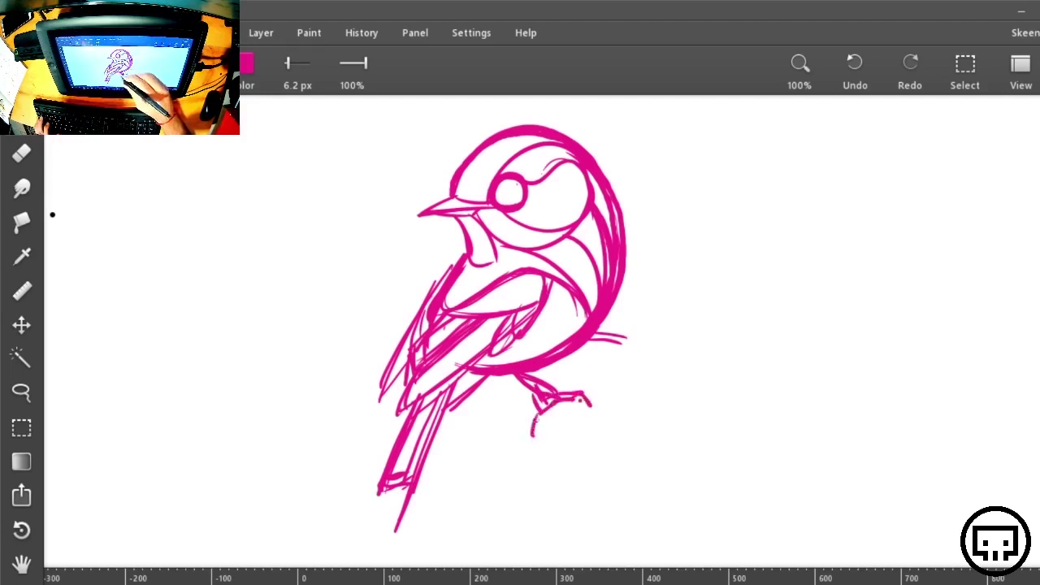
left_click_drag(588, 341, 640, 334)
left_click_drag(634, 334, 637, 347)
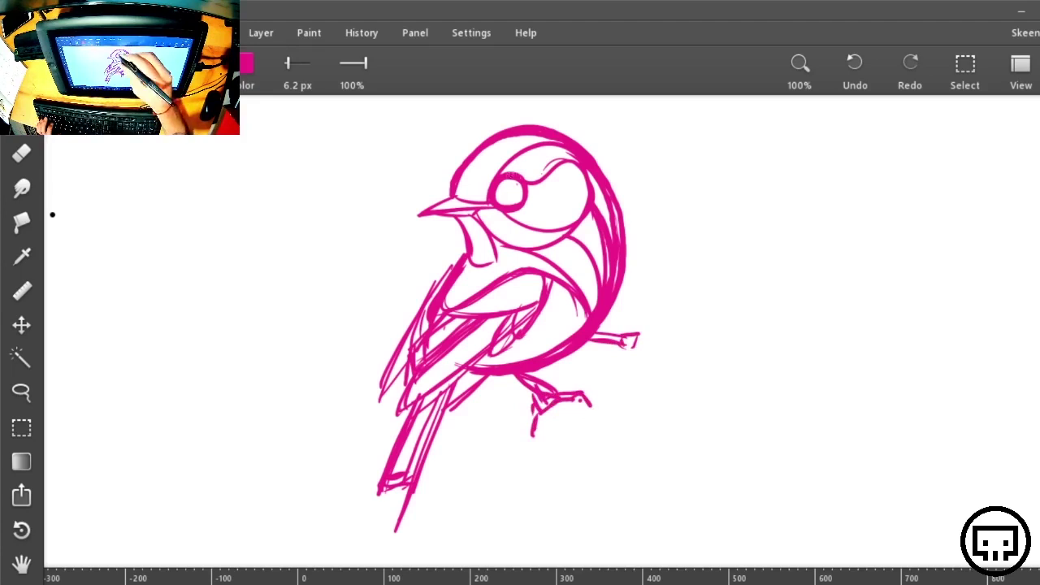
left_click_drag(516, 181, 507, 188)
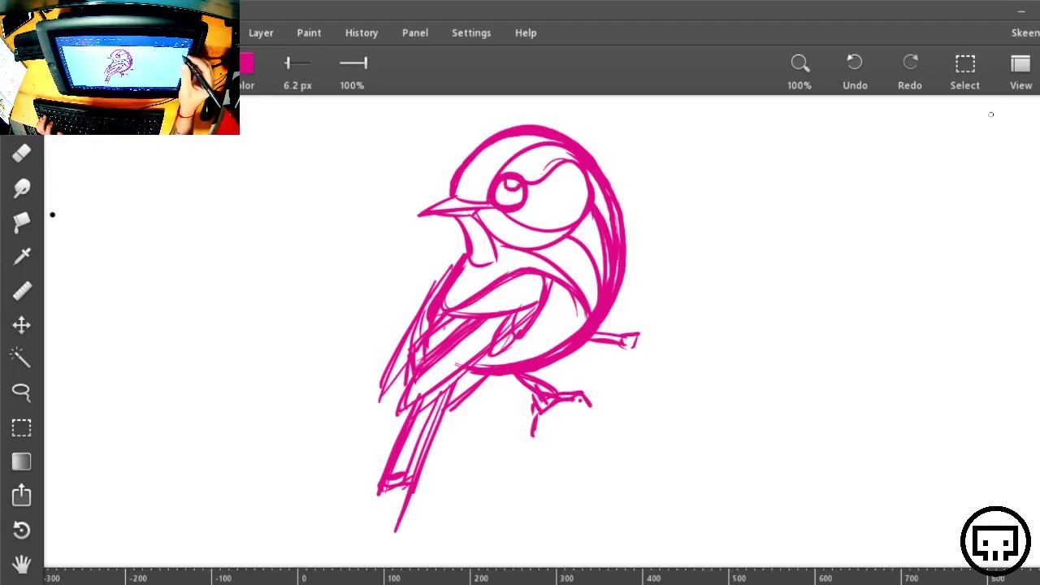
Lower the opacity of Layer 6 to a faint guide and add a new layer above it
left_click(1016, 81)
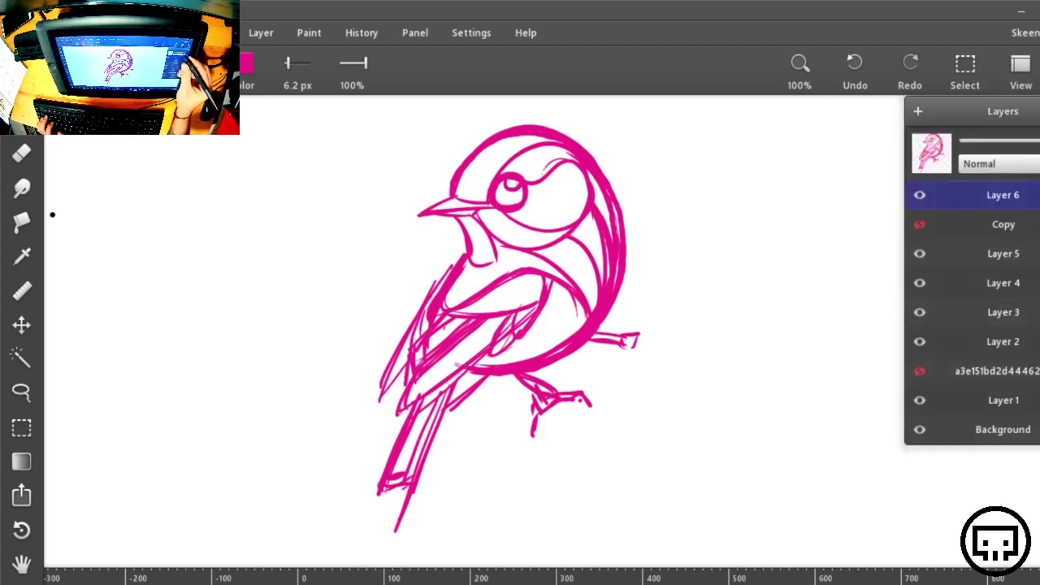
left_click_drag(1030, 140, 975, 141)
left_click(918, 110)
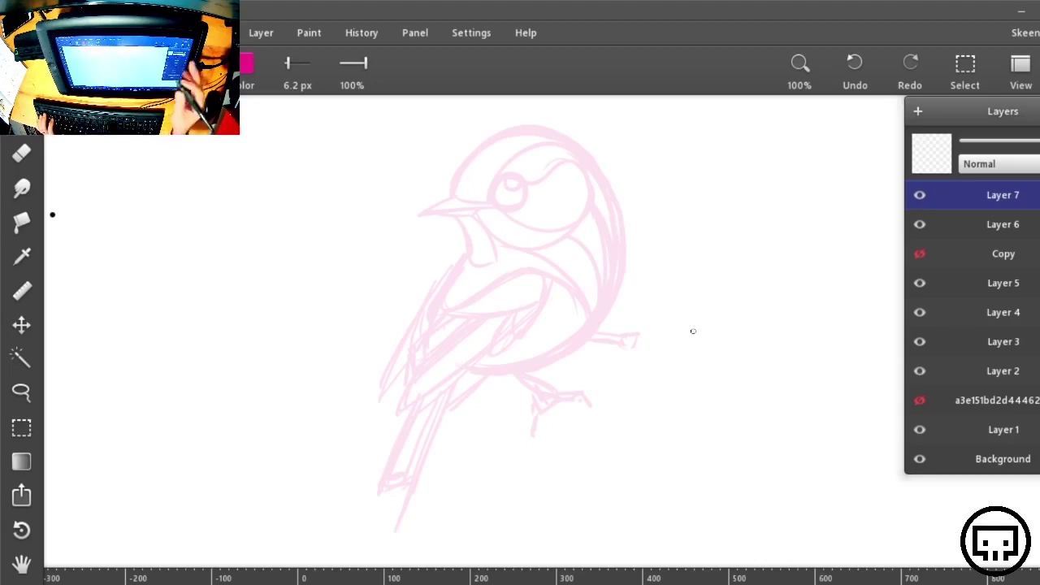
Zoom to 200% and trace the beak on the new layer, with its pointed tip, upper edge and lower half
left_click_drag(615, 219, 611, 299)
key("ctrl+plus")
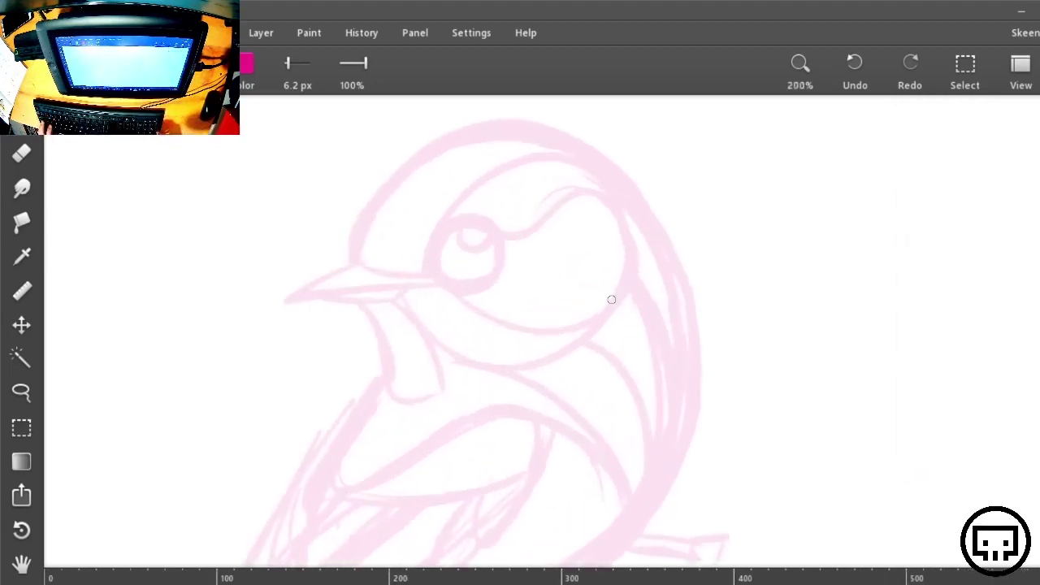
left_click_drag(602, 372, 706, 368)
key("r")
left_click_drag(831, 372, 732, 192)
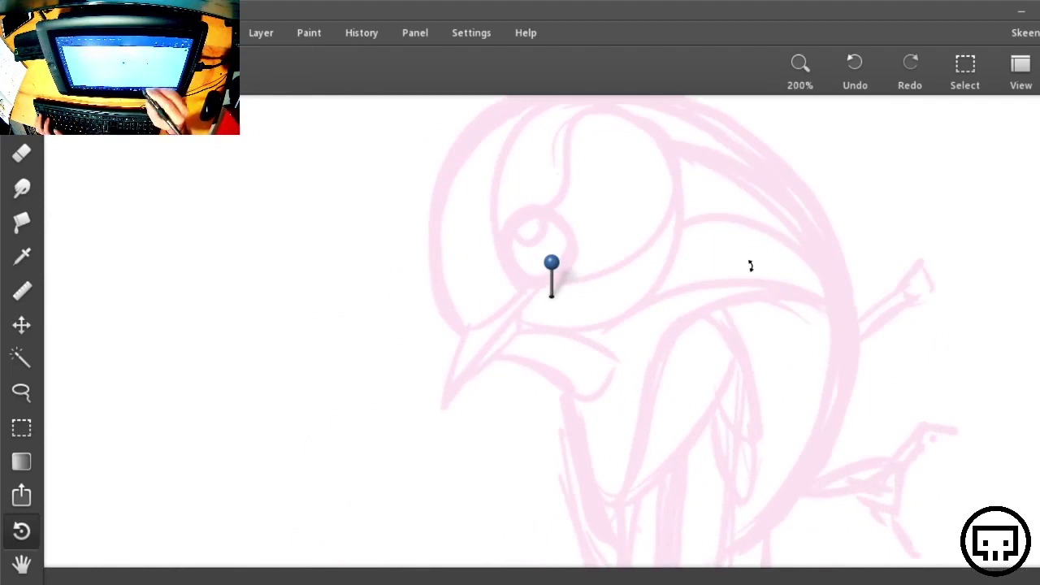
key("b")
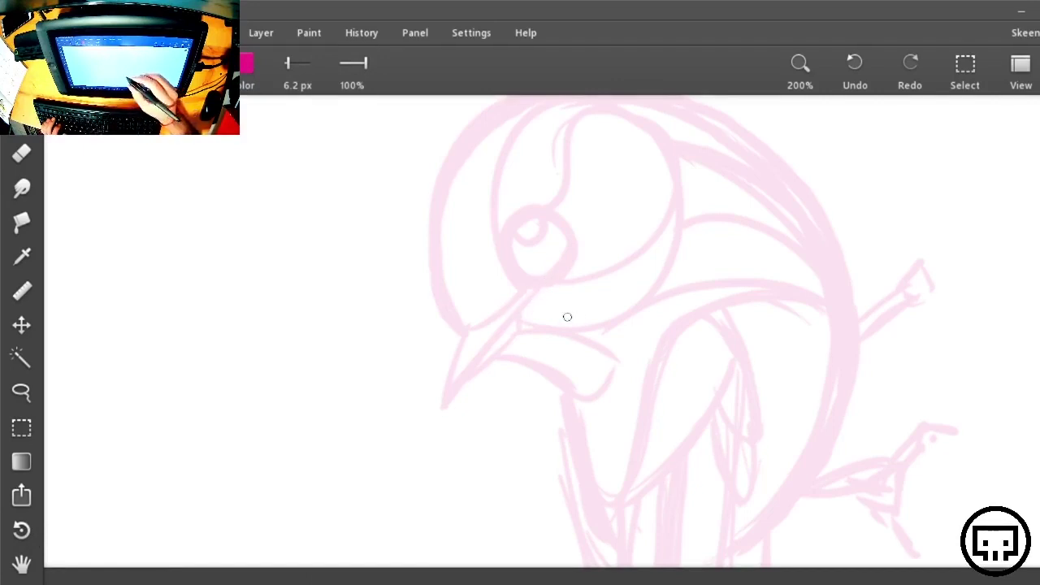
left_click_drag(544, 290, 439, 414)
left_click_drag(464, 334, 454, 361)
mouse_move(440, 418)
left_mouse_down()
mouse_move(461, 333)
mouse_move(545, 286)
mouse_move(524, 340)
mouse_move(473, 377)
left_mouse_up()
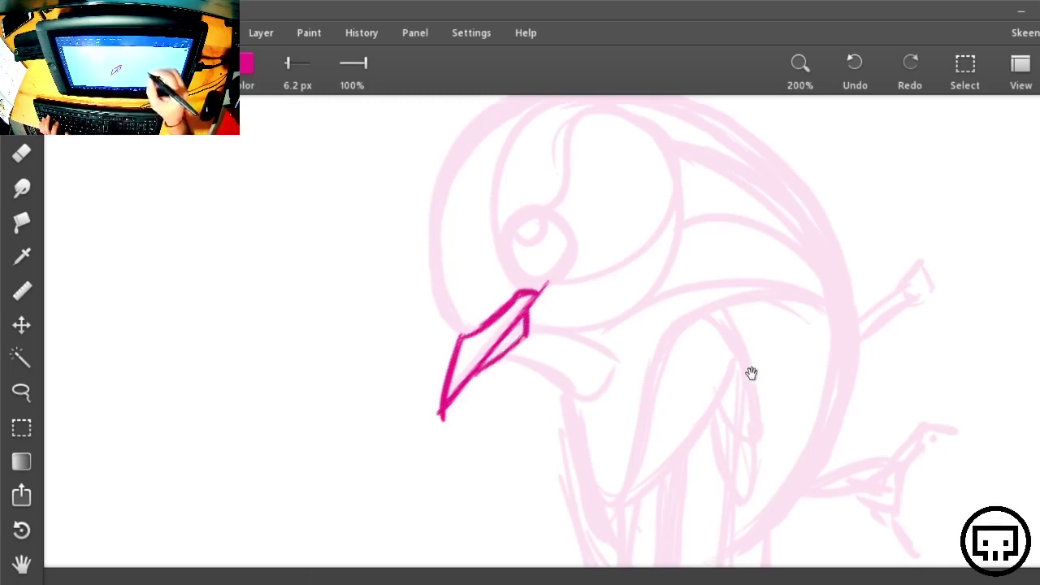
Thicken the curved line at the beak's base where it meets the forehead
left_click_drag(750, 371, 694, 477)
key("r")
left_click_drag(830, 331, 556, 548)
left_click_drag(730, 363, 799, 469)
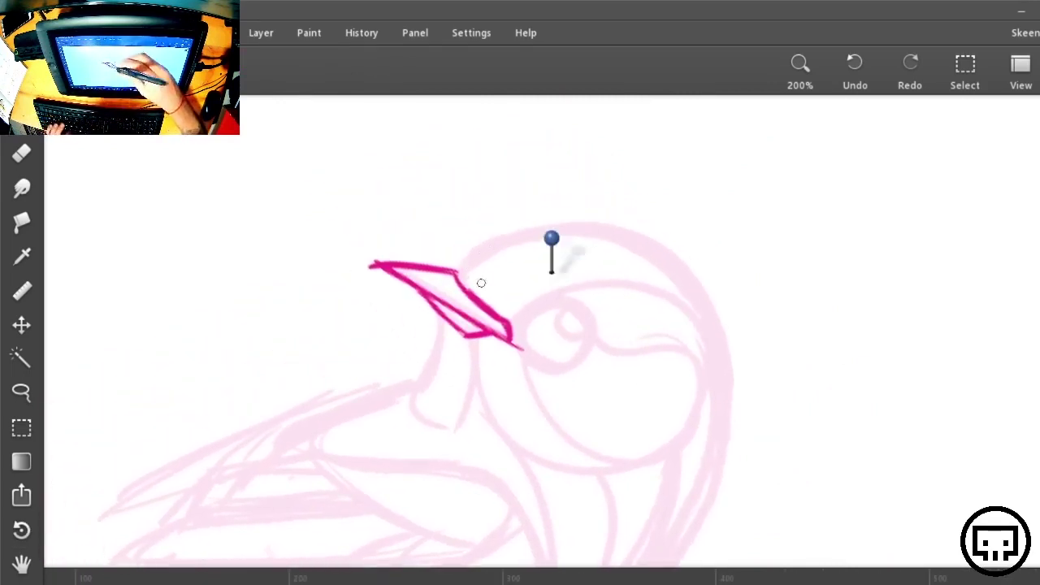
left_click_drag(462, 261, 512, 326)
mouse_move(459, 280)
left_mouse_down()
mouse_move(508, 323)
mouse_move(466, 284)
left_mouse_up()
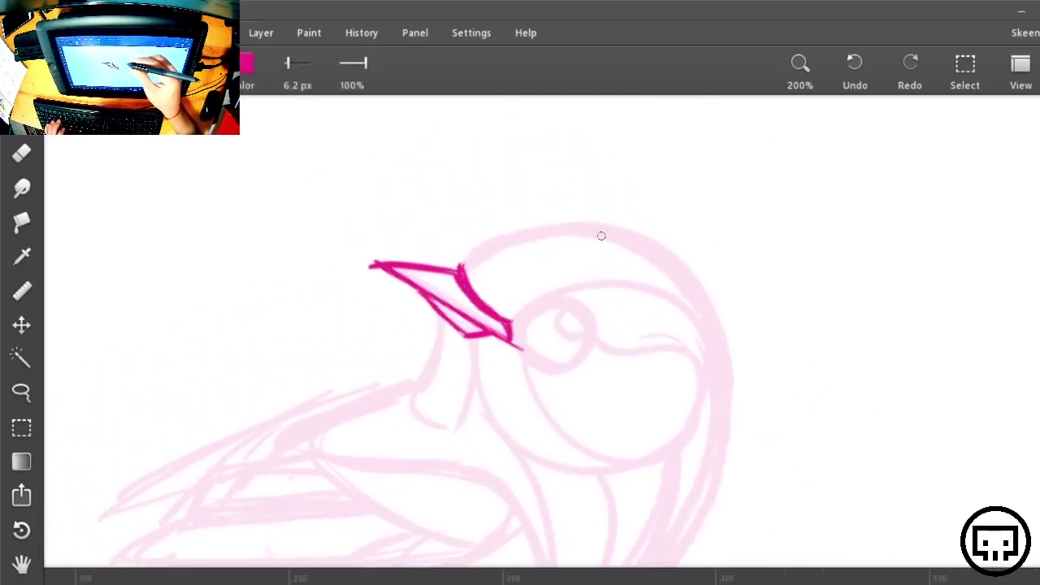
Trace the body's outer contour as one long smooth curve from the tail base around the belly and breast to the back of the head
key("shift+space")
left_click_drag(934, 463, 938, 435)
mouse_move(831, 240)
left_mouse_down()
mouse_move(550, 174)
mouse_move(516, 239)
mouse_move(737, 480)
mouse_move(720, 454)
left_mouse_up()
left_click(551, 296)
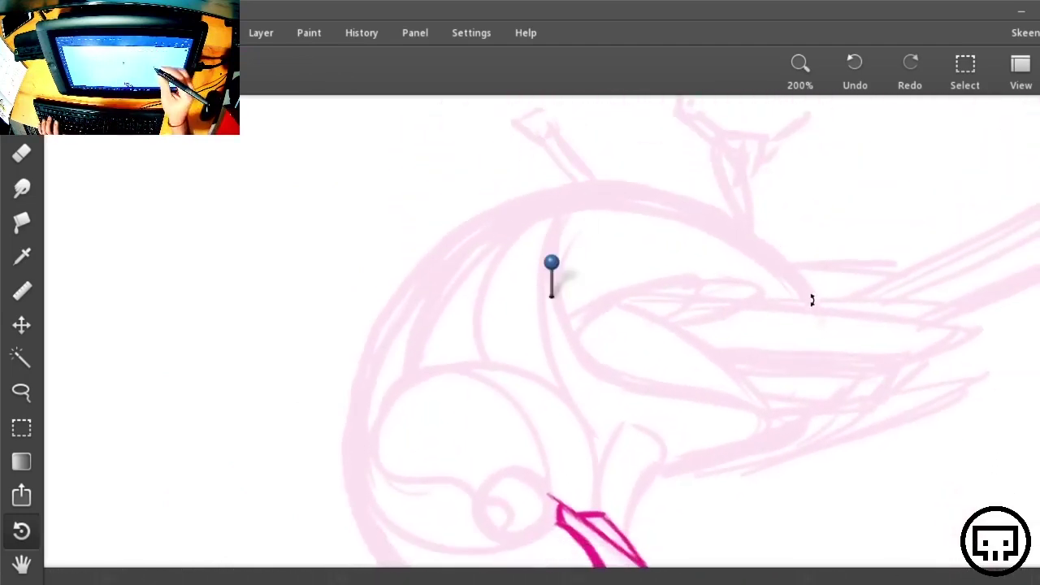
mouse_move(813, 290)
left_mouse_down()
mouse_move(729, 230)
mouse_move(499, 209)
mouse_move(347, 437)
mouse_move(364, 549)
left_mouse_up()
key("ctrl+z")
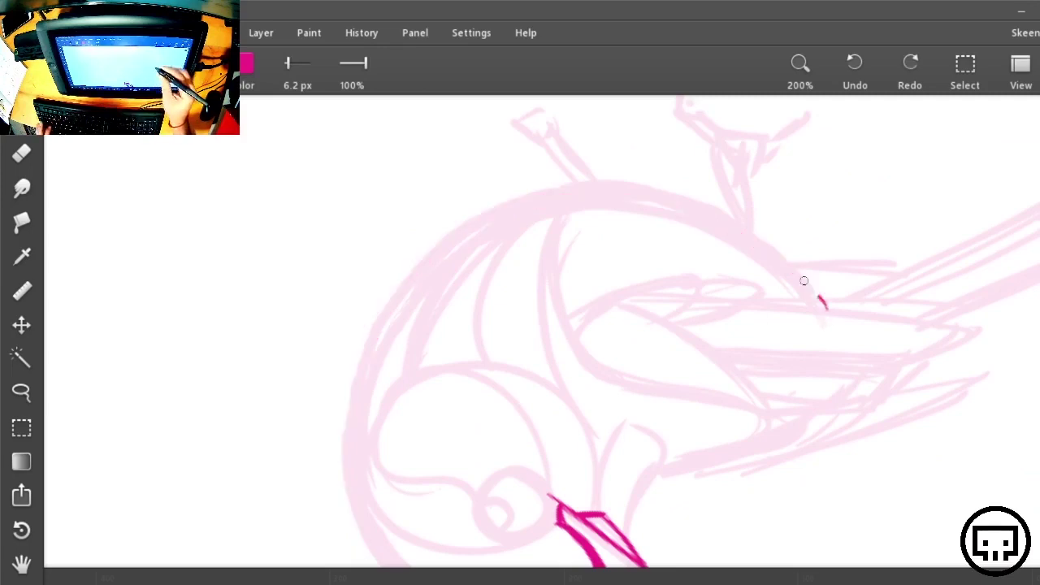
mouse_move(822, 303)
left_mouse_down()
mouse_move(381, 329)
mouse_move(365, 534)
left_mouse_up()
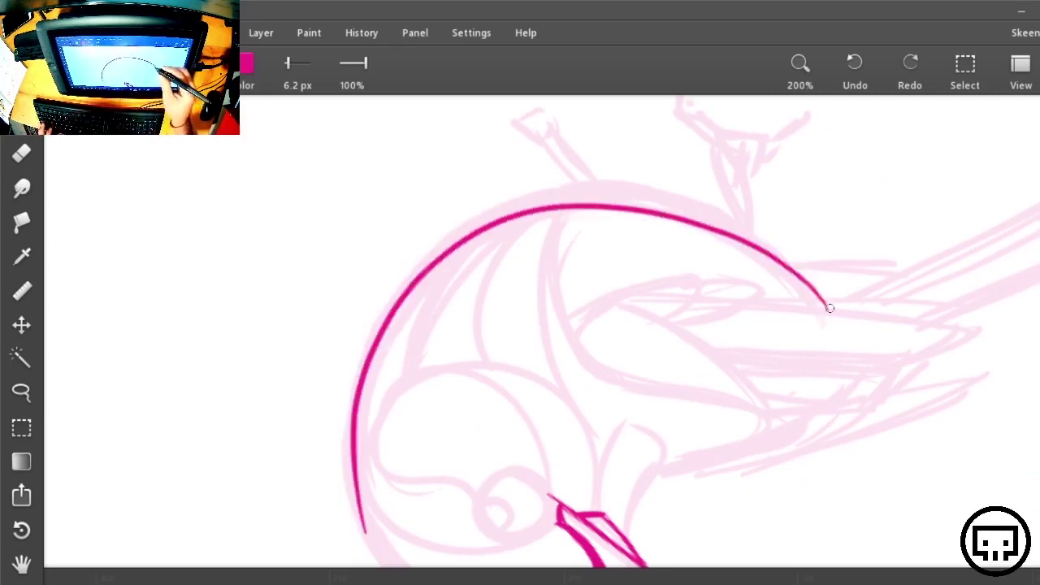
Trace the crown and forehead outline, joining the body contour to the base of the beak
key("r")
left_click_drag(865, 246, 569, 536)
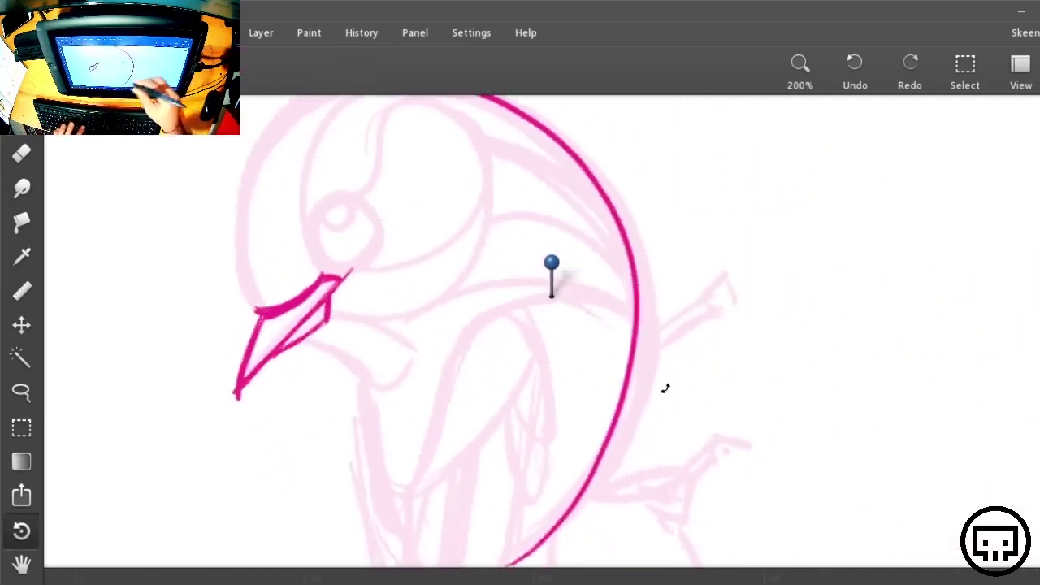
key("space")
left_click_drag(724, 340, 838, 388)
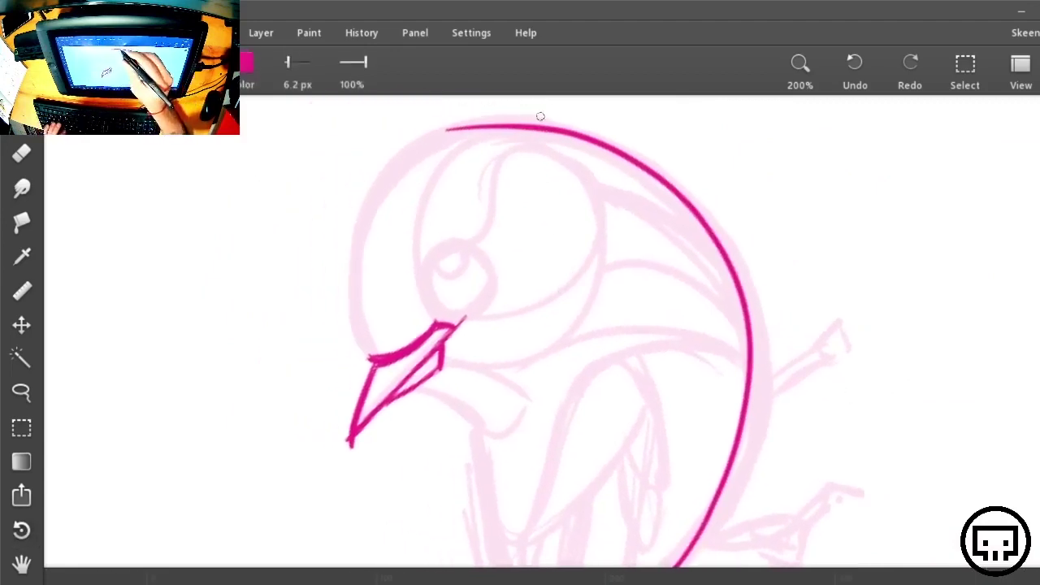
mouse_move(549, 123)
left_mouse_down()
mouse_move(449, 123)
mouse_move(382, 182)
mouse_move(362, 242)
left_mouse_up()
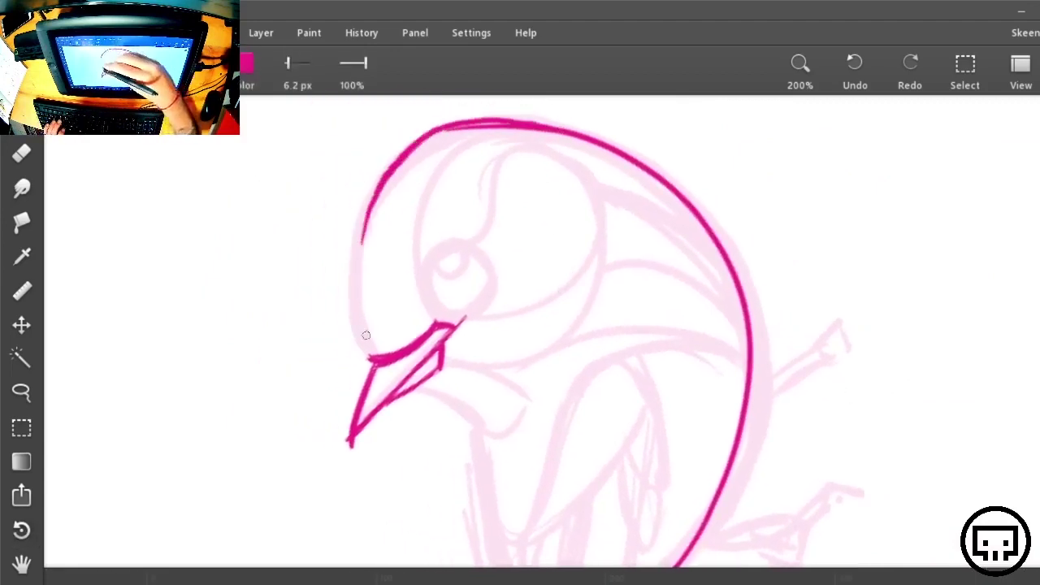
mouse_move(363, 342)
left_mouse_down()
mouse_move(355, 220)
mouse_move(456, 124)
left_mouse_up()
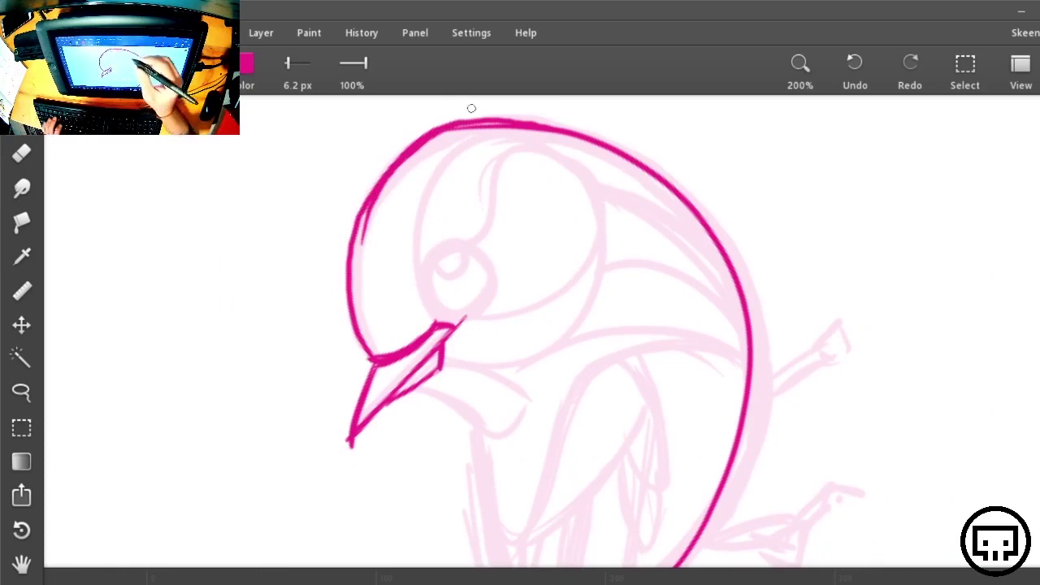
Redraw the contour from the crown around the back of the head to the breast as a fuller curve, erasing the old inner line
key("r")
left_click_drag(894, 353, 561, 159)
key("space")
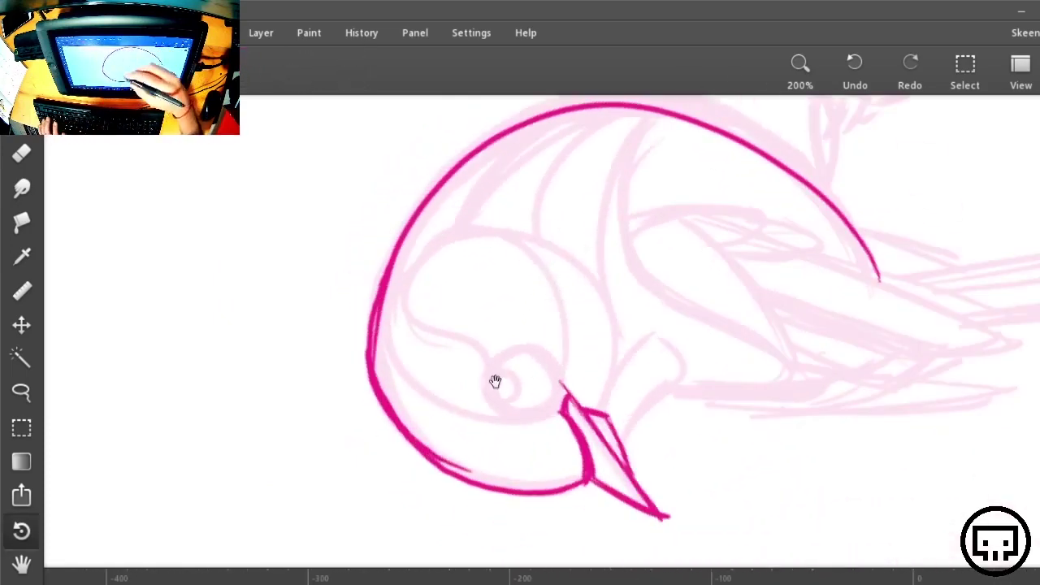
key("b")
mouse_move(447, 470)
left_mouse_down()
mouse_move(392, 426)
mouse_move(362, 306)
mouse_move(452, 153)
mouse_move(541, 107)
mouse_move(603, 102)
left_mouse_up()
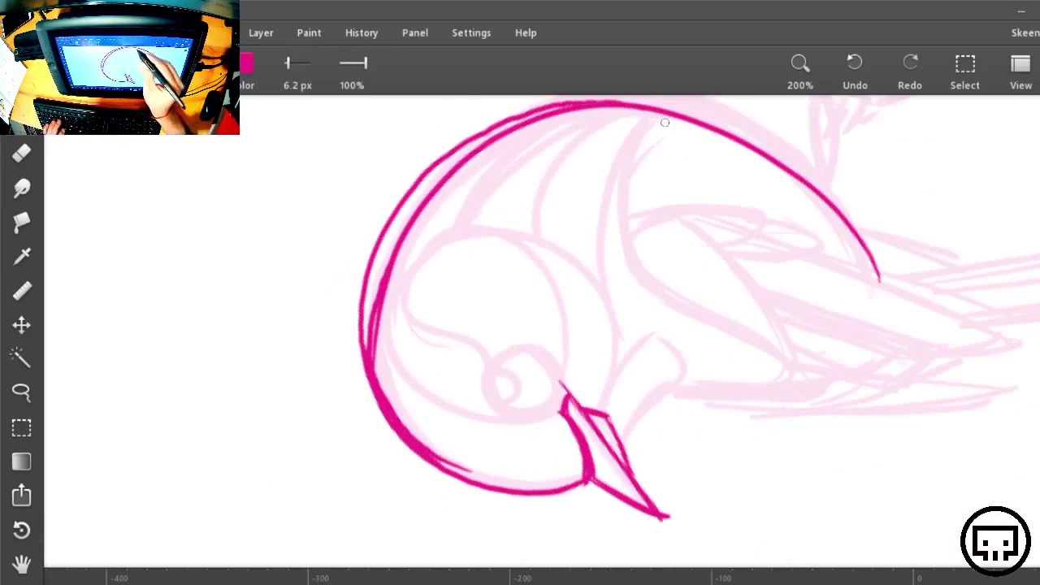
key("e")
mouse_move(534, 139)
left_mouse_down()
mouse_move(516, 144)
mouse_move(420, 249)
mouse_move(433, 392)
mouse_move(395, 337)
mouse_move(455, 186)
mouse_move(395, 360)
mouse_move(443, 440)
mouse_move(390, 335)
left_mouse_up()
left_click_drag(594, 192, 445, 367)
mouse_move(383, 324)
left_mouse_down()
mouse_move(443, 297)
mouse_move(371, 321)
left_mouse_up()
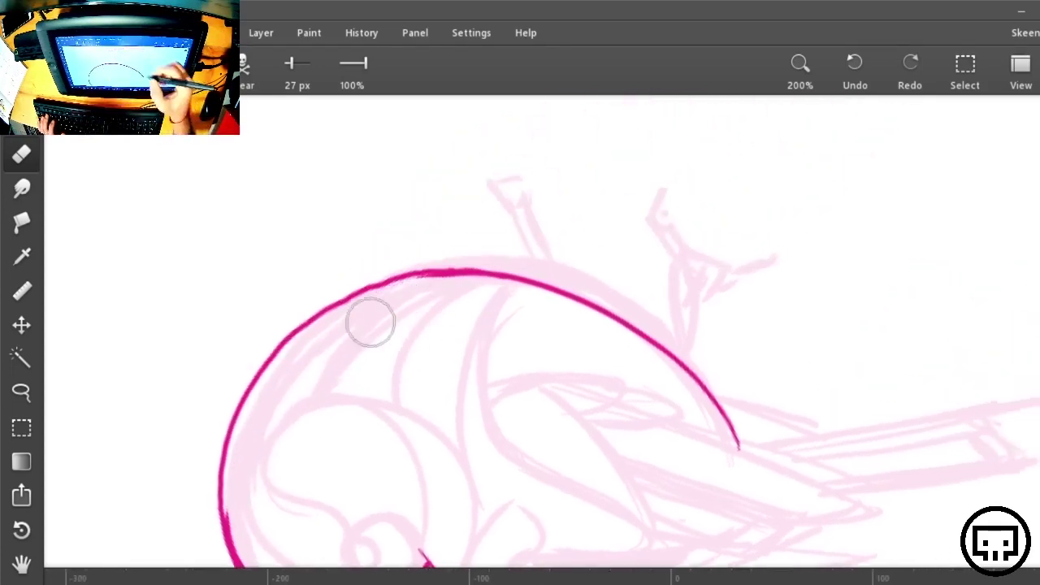
Erase the body contour along the belly, from the tail base down to the breast
key("r")
left_click_drag(880, 411, 657, 106)
key("space")
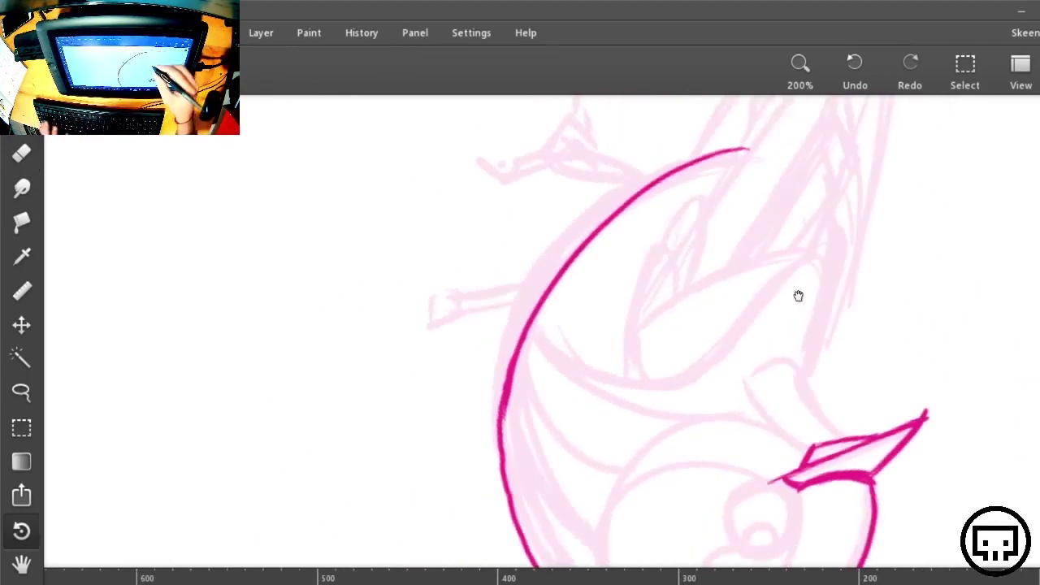
left_click_drag(798, 295, 814, 284)
key("b")
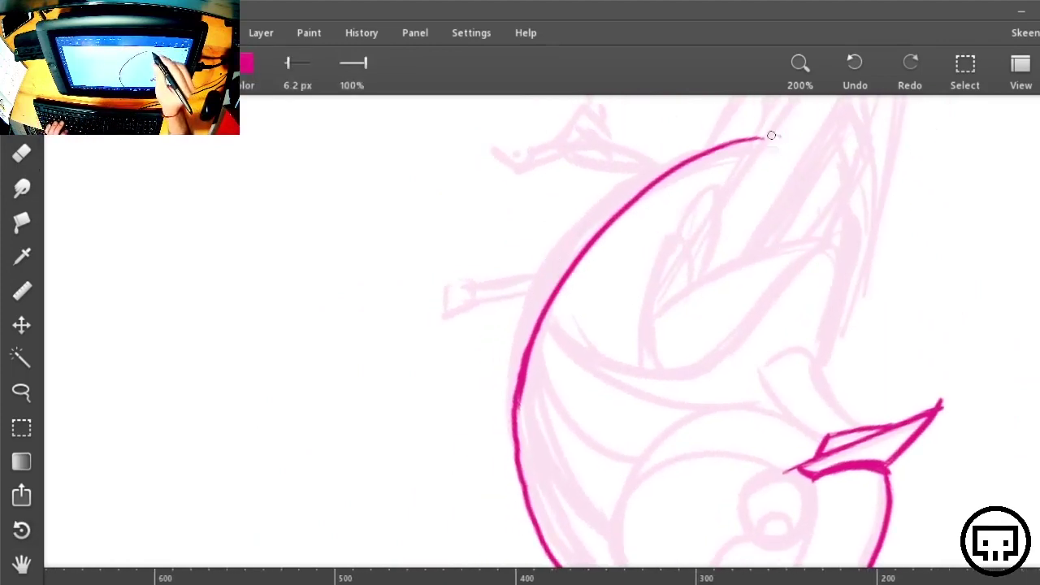
left_click_drag(778, 136, 637, 201)
key("e")
left_click_drag(730, 149, 539, 383)
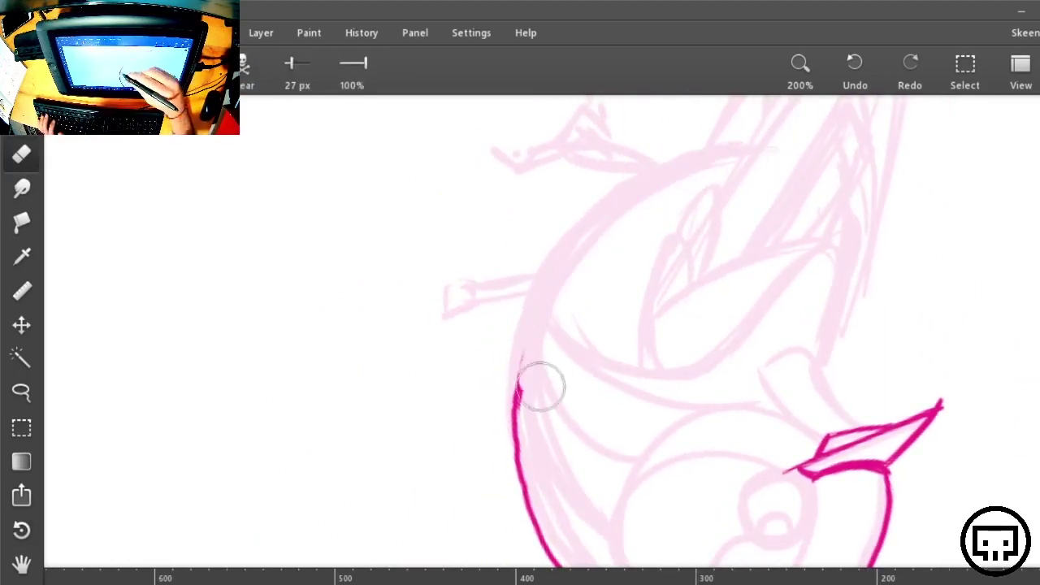
Redraw the body contour from the tail base around the belly and breast to the crown as a thicker line
key("e")
mouse_move(539, 528)
left_mouse_down()
mouse_move(506, 408)
mouse_move(599, 216)
mouse_move(756, 146)
left_mouse_up()
mouse_move(693, 163)
left_mouse_down()
mouse_move(529, 340)
mouse_move(524, 481)
mouse_move(544, 294)
mouse_move(664, 164)
left_mouse_up()
mouse_move(743, 420)
left_mouse_down()
mouse_move(683, 399)
mouse_move(545, 289)
left_mouse_up()
mouse_move(314, 325)
left_mouse_down()
mouse_move(451, 502)
mouse_move(551, 527)
left_mouse_up()
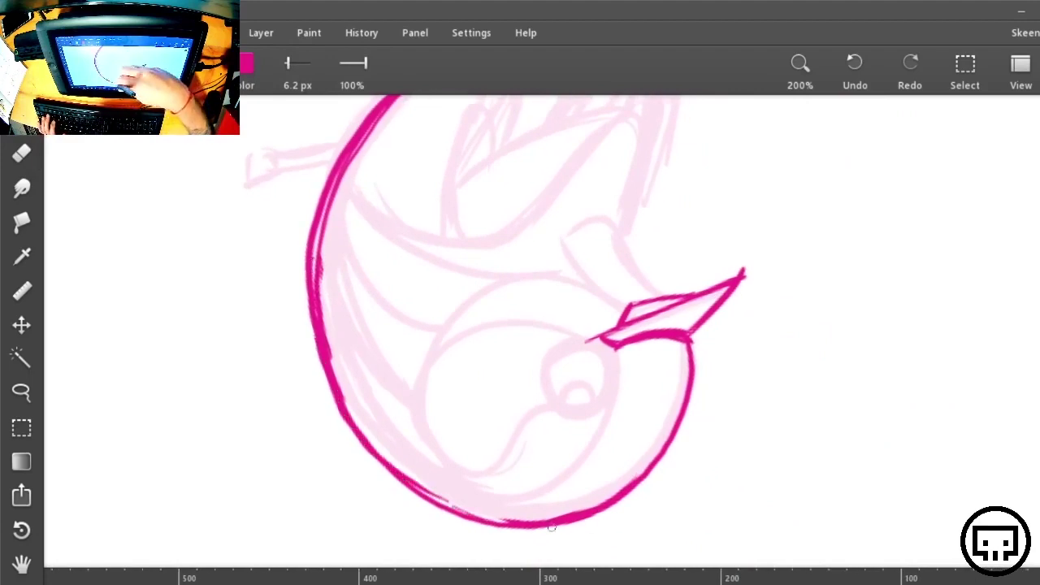
Trace the inner edge of the forehead patch from the beak's base up to the crown and thicken its upper part
key("r")
left_click_drag(830, 374, 455, 243)
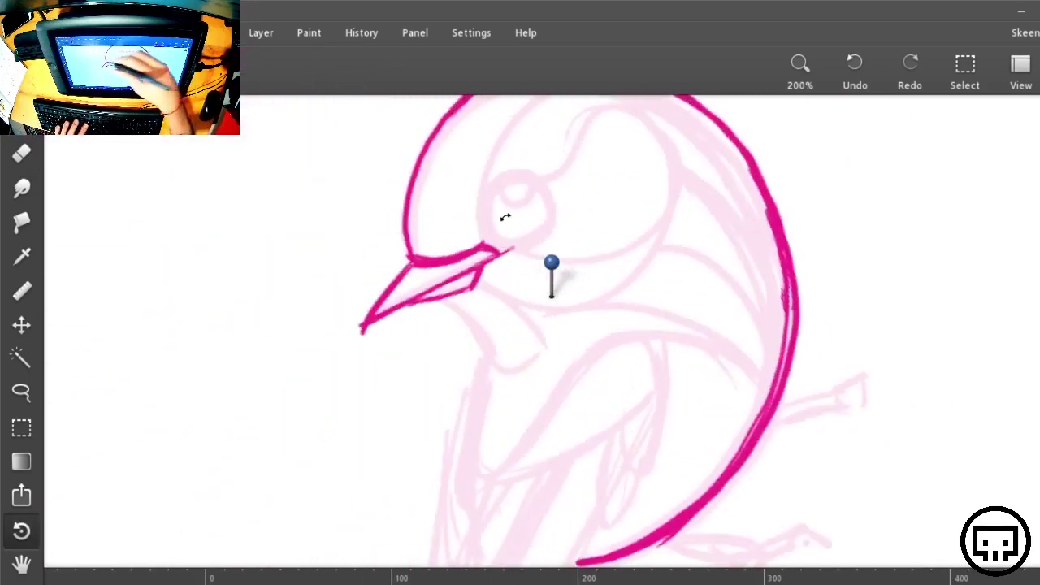
left_click_drag(841, 312, 794, 406)
key("shift+space")
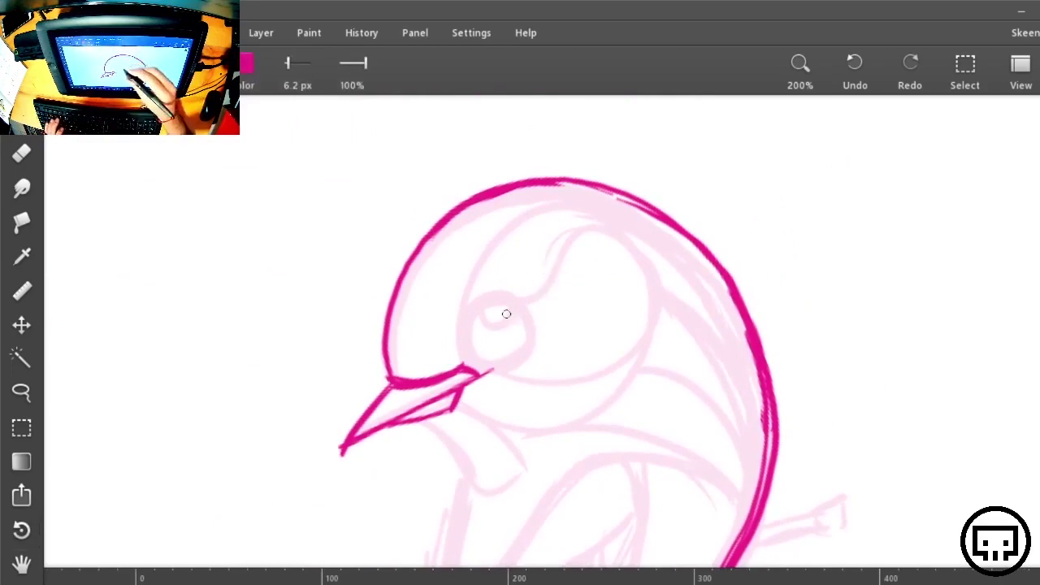
mouse_move(460, 367)
left_mouse_down()
mouse_move(460, 325)
mouse_move(509, 230)
mouse_move(602, 188)
mouse_move(496, 240)
mouse_move(465, 329)
mouse_move(467, 374)
left_mouse_up()
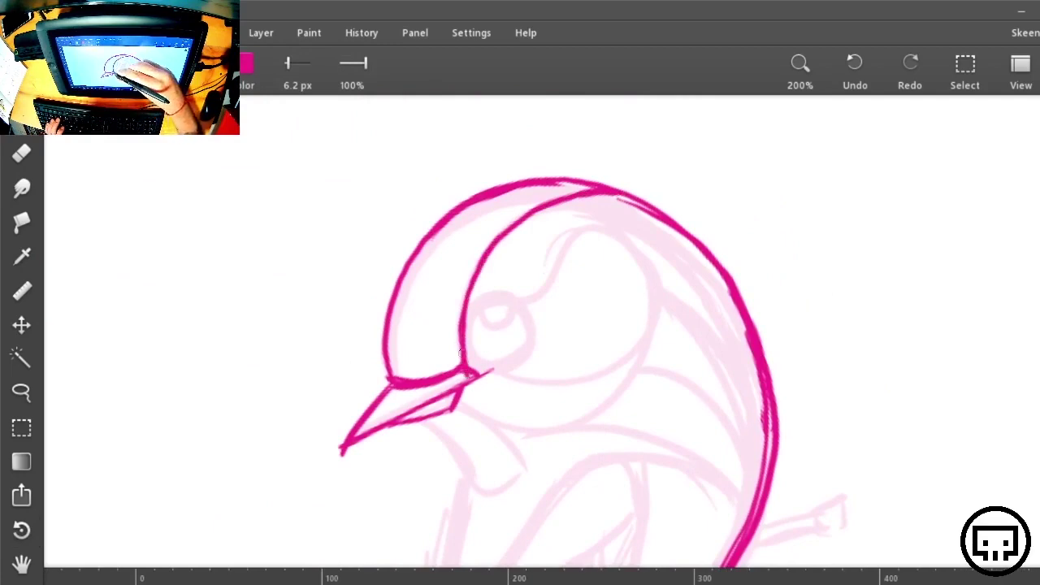
mouse_move(487, 258)
left_mouse_down()
mouse_move(541, 211)
mouse_move(626, 199)
left_mouse_up()
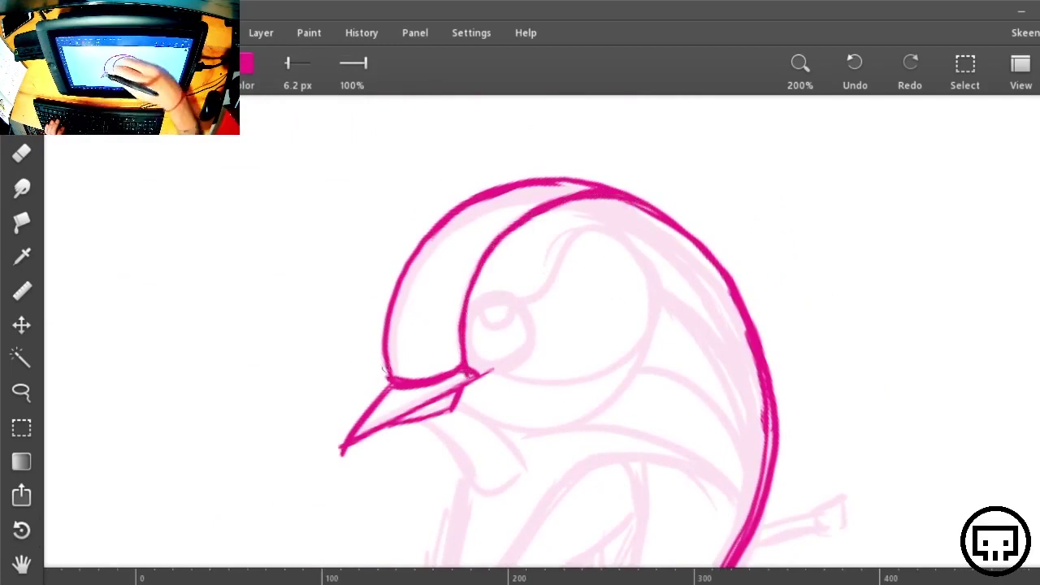
mouse_move(385, 367)
left_mouse_down()
mouse_move(435, 334)
mouse_move(431, 296)
mouse_move(517, 207)
mouse_move(611, 187)
left_mouse_up()
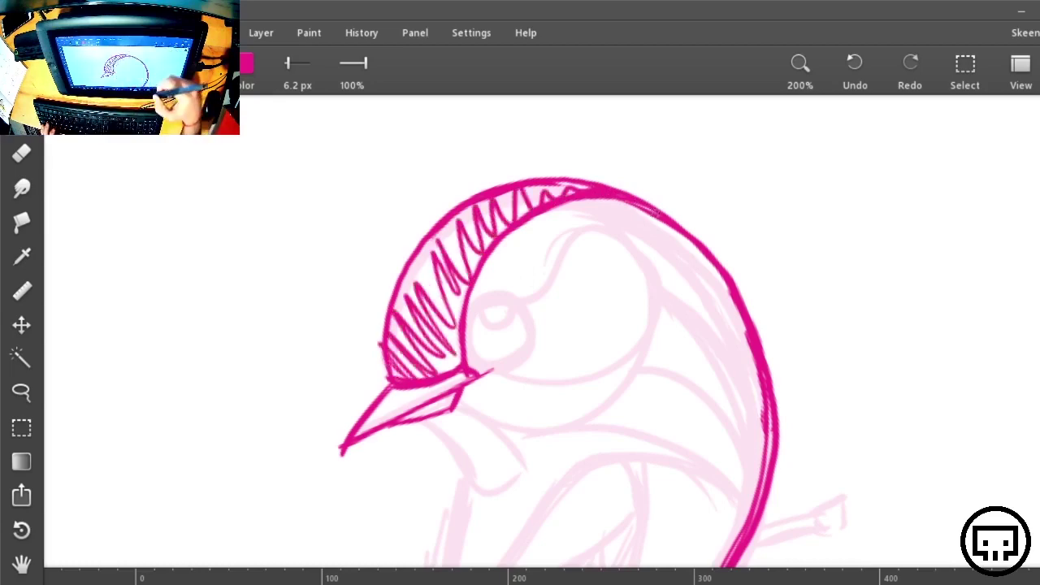
key("ctrl+z")
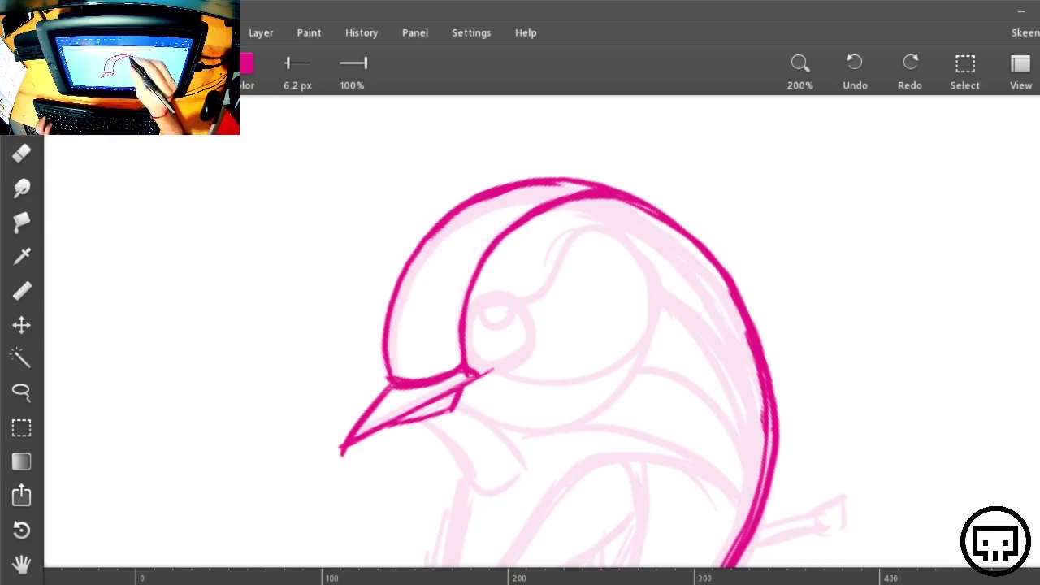
mouse_move(595, 199)
left_mouse_down()
mouse_move(486, 266)
mouse_move(463, 326)
mouse_move(479, 365)
left_mouse_up()
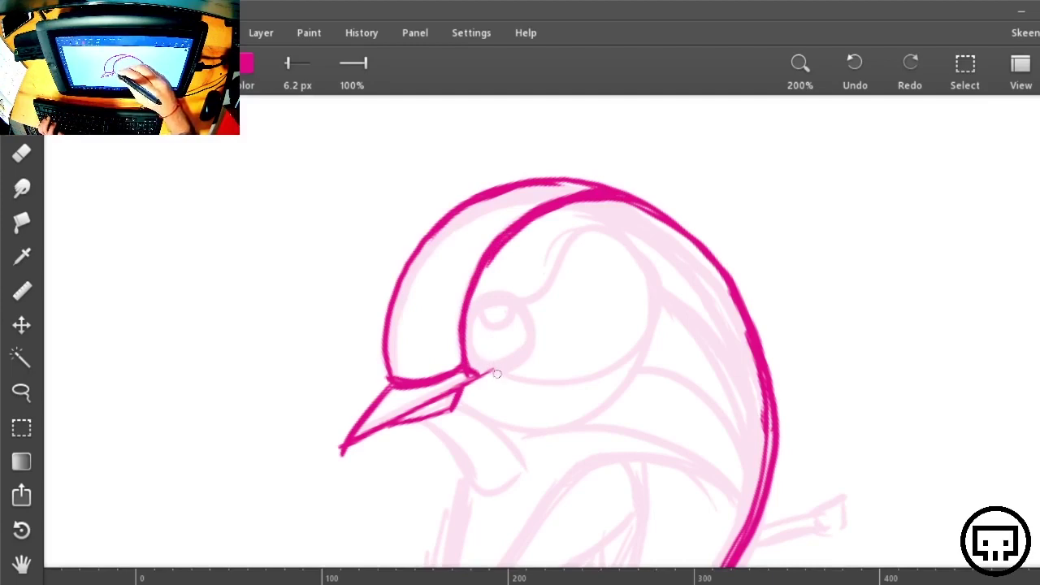
Try tracing the eye as two nested circles against the inner edge of the forehead patch
mouse_move(469, 313)
left_mouse_down()
mouse_move(520, 289)
mouse_move(551, 315)
mouse_move(550, 344)
left_mouse_up()
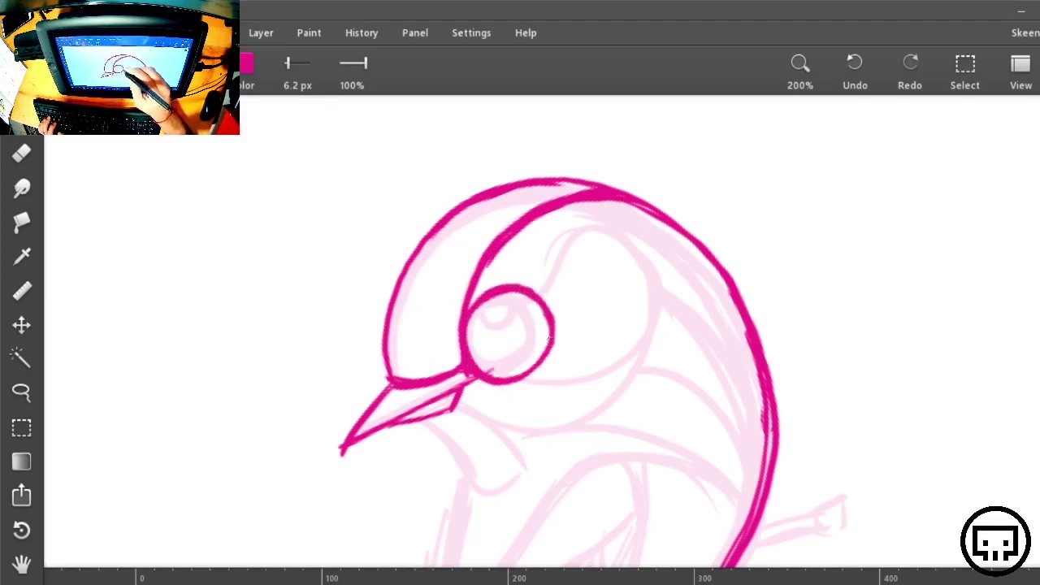
left_click_drag(550, 345, 530, 372)
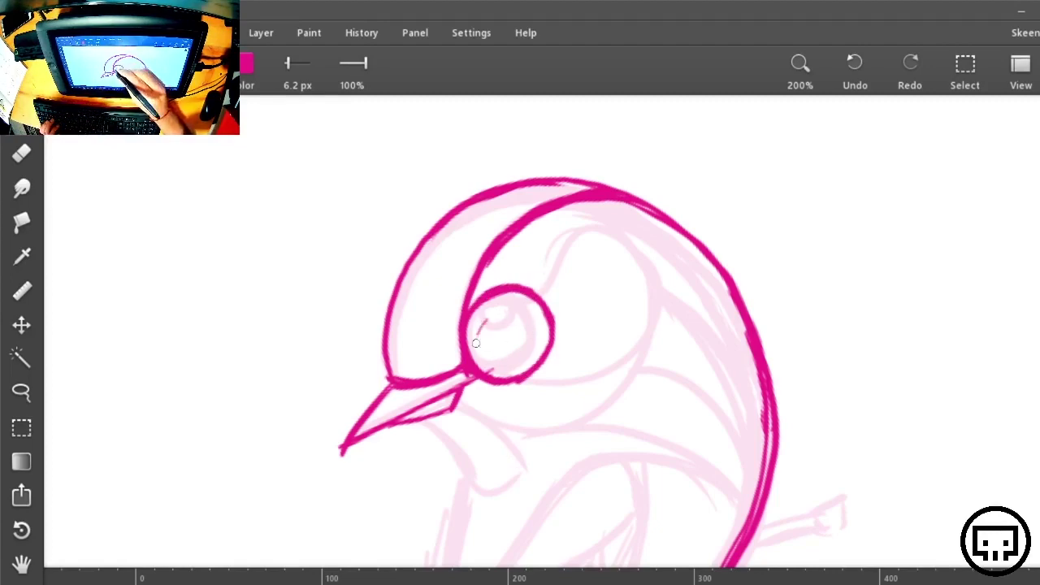
mouse_move(475, 343)
left_mouse_down()
mouse_move(538, 333)
mouse_move(483, 313)
mouse_move(480, 374)
mouse_move(528, 332)
mouse_move(473, 329)
left_mouse_up()
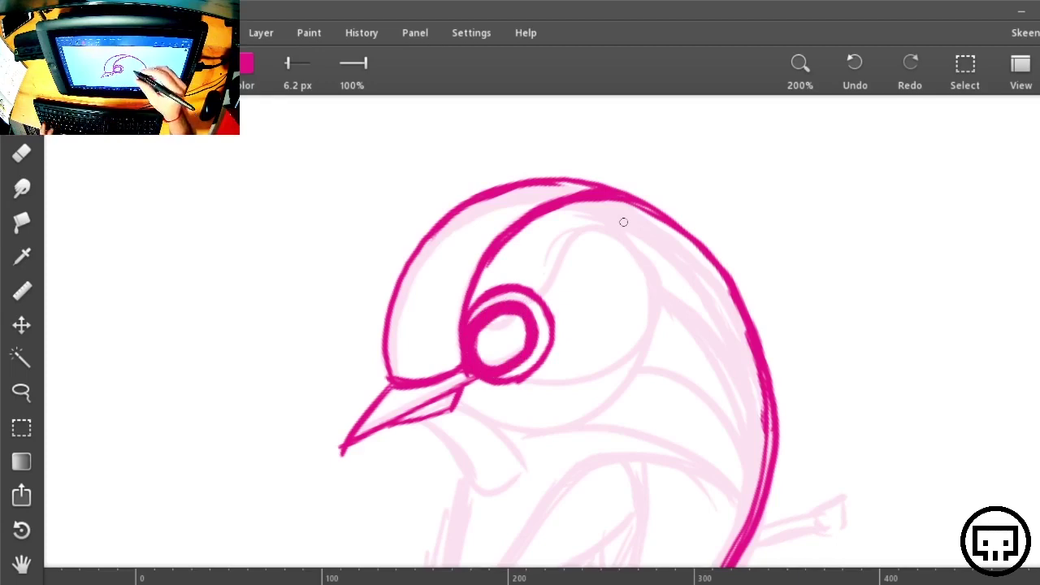
key("ctrl+z")
key("ctrl+z")
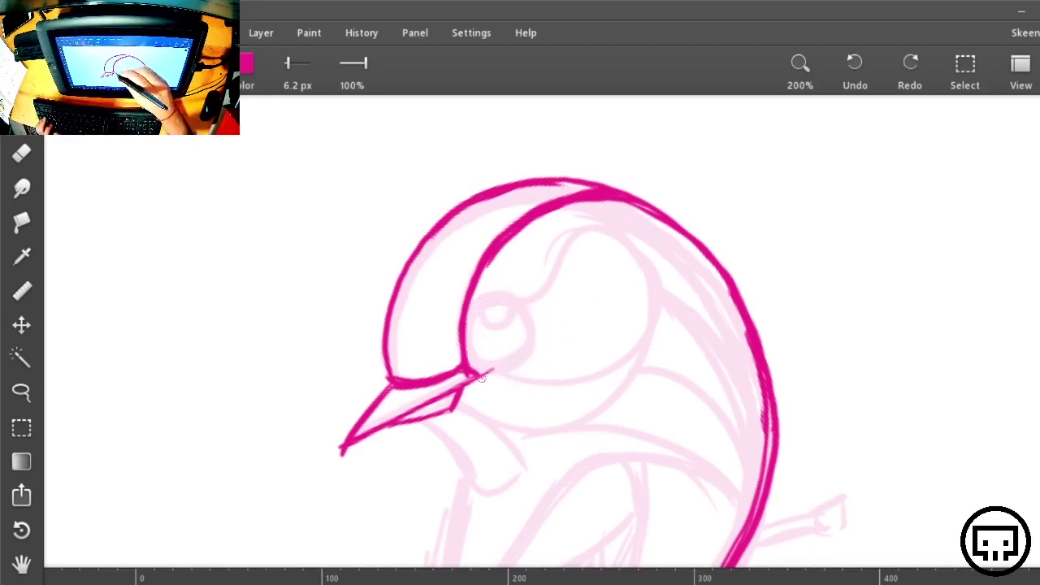
Try tracing the eye as a single thick circle beside the beak's base
mouse_move(479, 375)
left_mouse_down()
mouse_move(470, 332)
mouse_move(517, 301)
mouse_move(556, 326)
mouse_move(551, 372)
mouse_move(517, 388)
mouse_move(489, 381)
mouse_move(492, 312)
mouse_move(555, 352)
mouse_move(510, 386)
left_mouse_up()
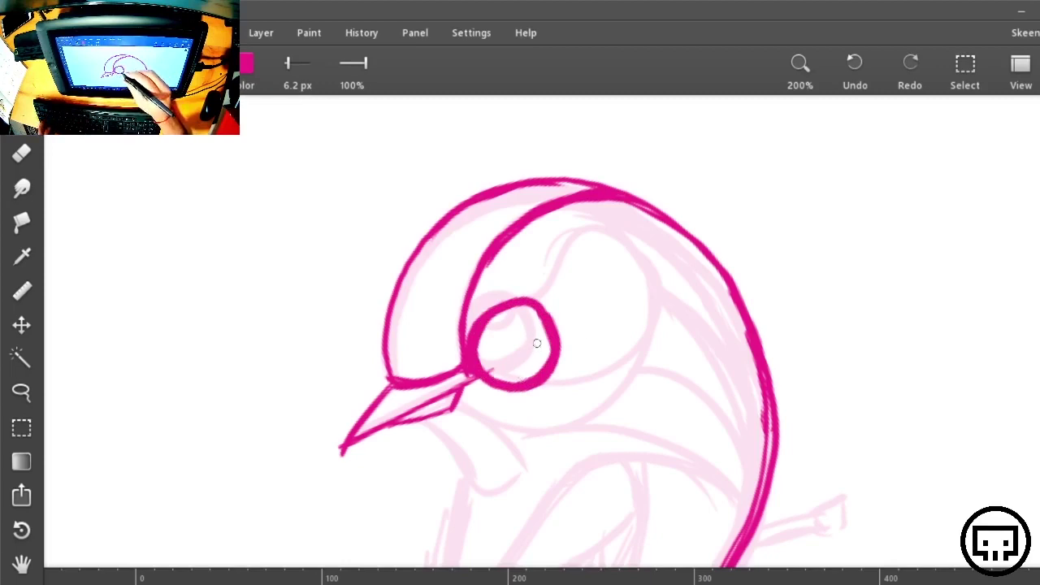
key("ctrl+z")
key("ctrl+z")
key("ctrl+z")
key("ctrl+z")
Trace the wavy brow line from the forehead patch over the eye to the contour at the back of the head
mouse_move(461, 354)
left_mouse_down()
mouse_move(608, 221)
mouse_move(658, 218)
left_mouse_up()
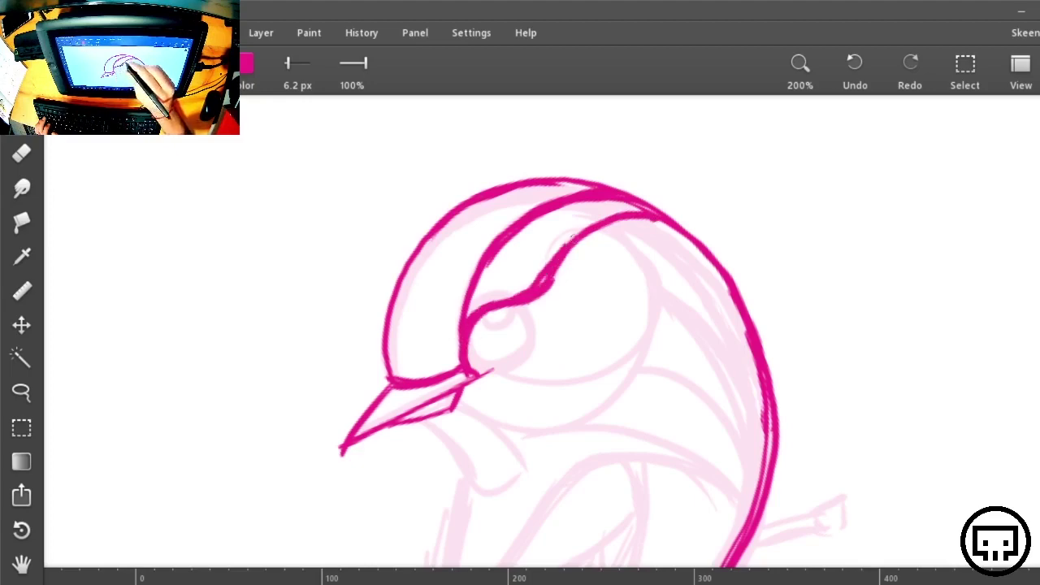
key("ctrl+z")
key("ctrl+z")
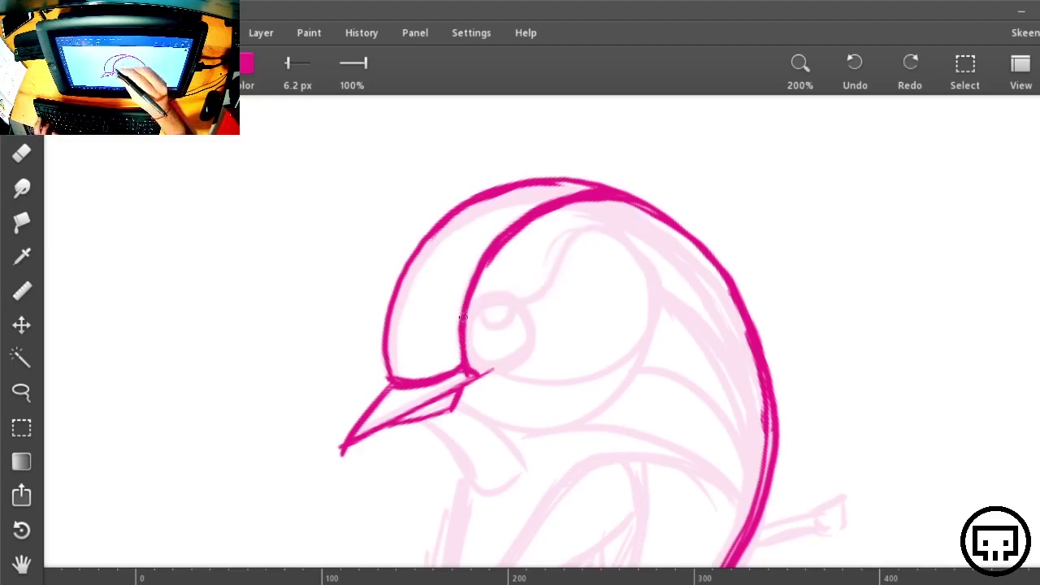
mouse_move(468, 307)
left_mouse_down()
mouse_move(553, 281)
mouse_move(657, 216)
left_mouse_up()
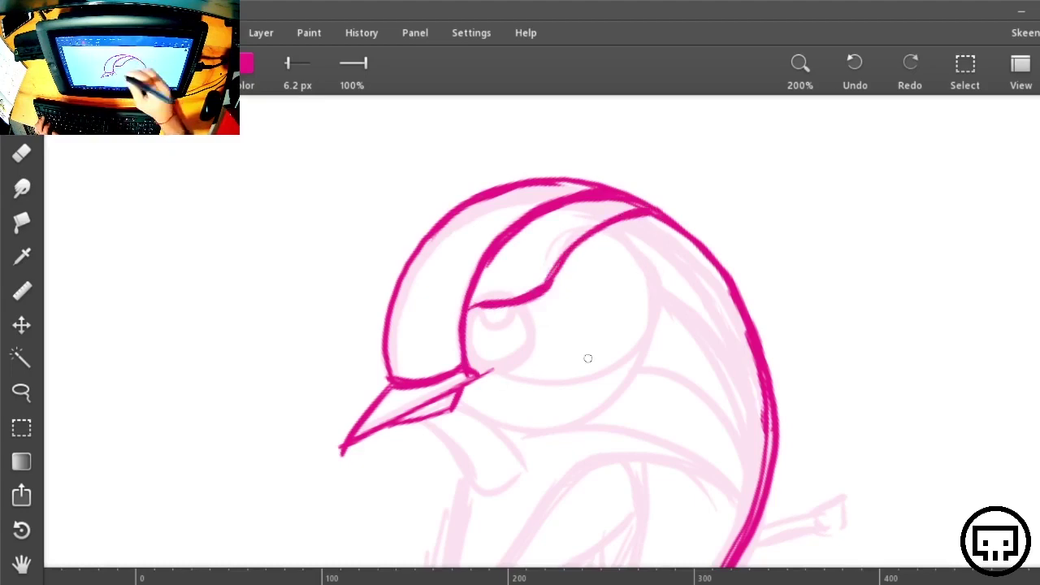
Trace the round edge of the cheek patch from the beak's base around to the brow line
key("r")
left_click_drag(780, 163, 536, 368)
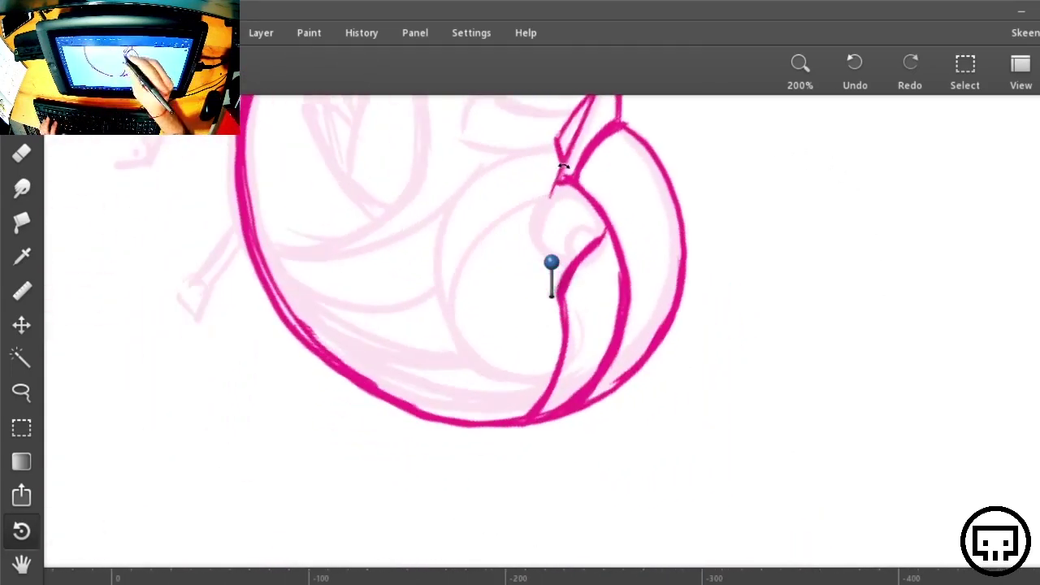
key("b")
mouse_move(575, 181)
left_mouse_down()
mouse_move(520, 193)
mouse_move(469, 237)
mouse_move(453, 315)
mouse_move(488, 373)
mouse_move(554, 372)
left_mouse_up()
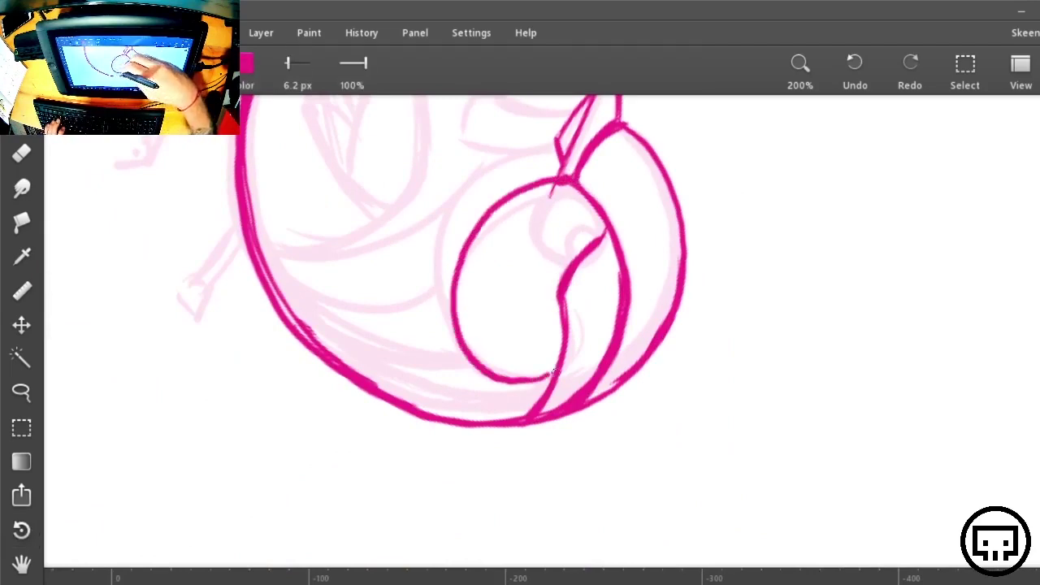
key("ctrl+z")
mouse_move(575, 177)
left_mouse_down()
mouse_move(536, 176)
mouse_move(474, 221)
mouse_move(451, 291)
mouse_move(480, 365)
mouse_move(534, 389)
left_mouse_up()
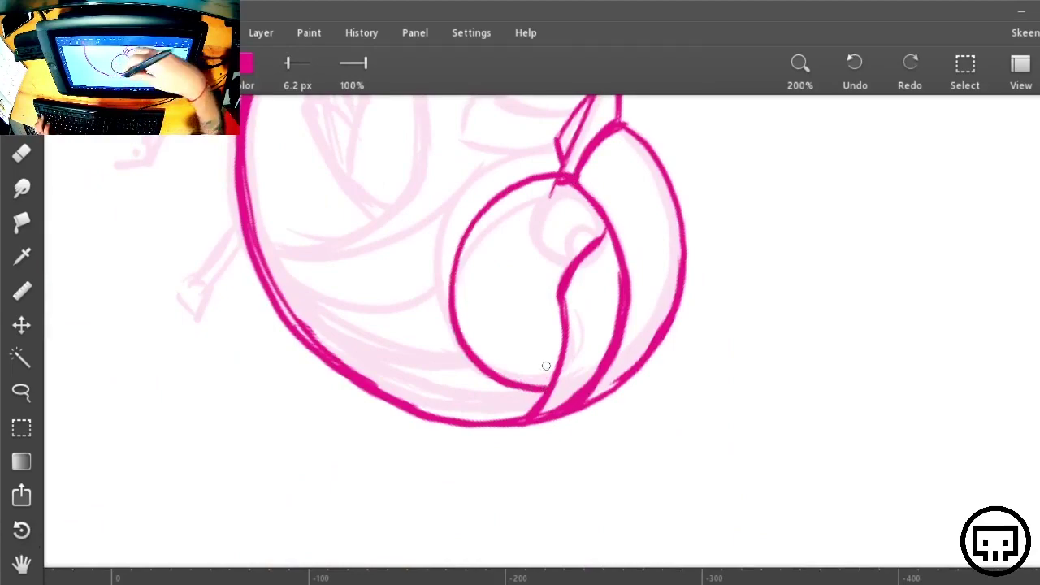
Trace and thicken a second arc outside the cheek patch, from the beak's lower corner until it merges with the cheek edge
key("shift+space")
mouse_move(768, 382)
left_mouse_down()
mouse_move(717, 179)
mouse_move(517, 179)
mouse_move(729, 256)
mouse_move(782, 378)
mouse_move(824, 365)
left_mouse_up()
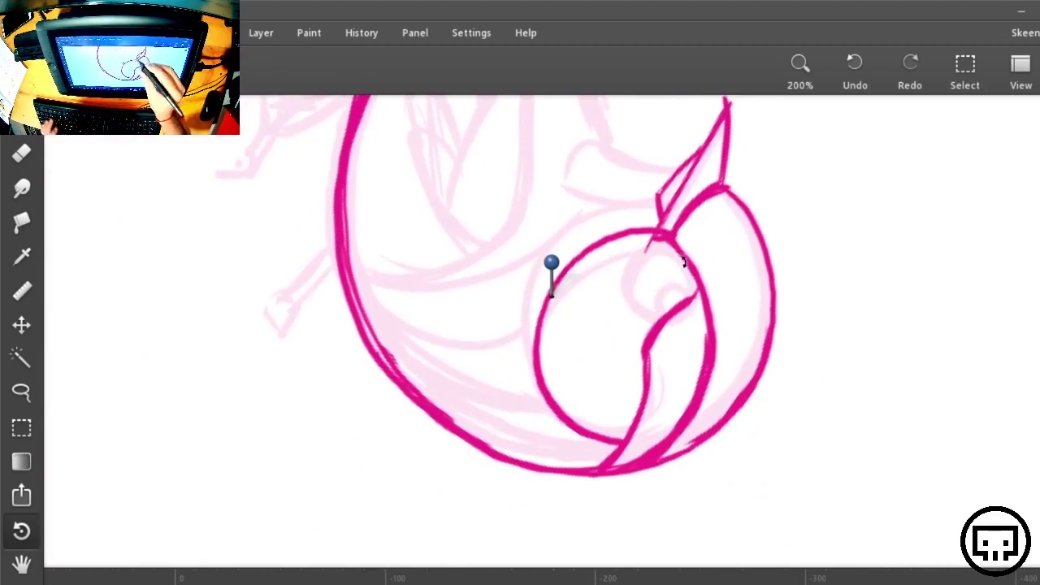
key("b")
mouse_move(633, 199)
left_mouse_down()
mouse_move(574, 223)
mouse_move(529, 281)
mouse_move(519, 367)
mouse_move(552, 406)
left_mouse_up()
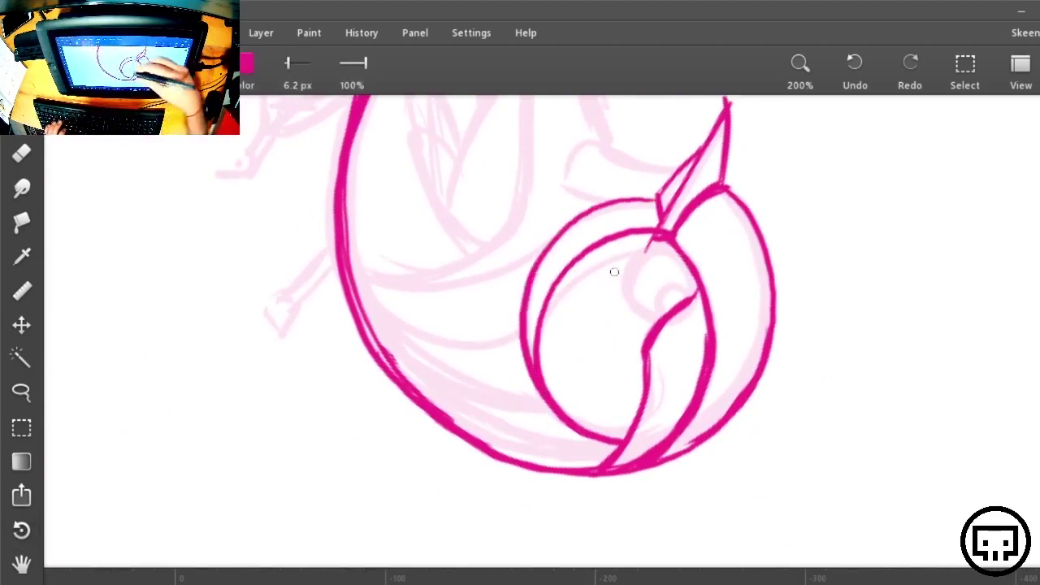
mouse_move(535, 283)
left_mouse_down()
mouse_move(618, 203)
mouse_move(663, 203)
left_mouse_up()
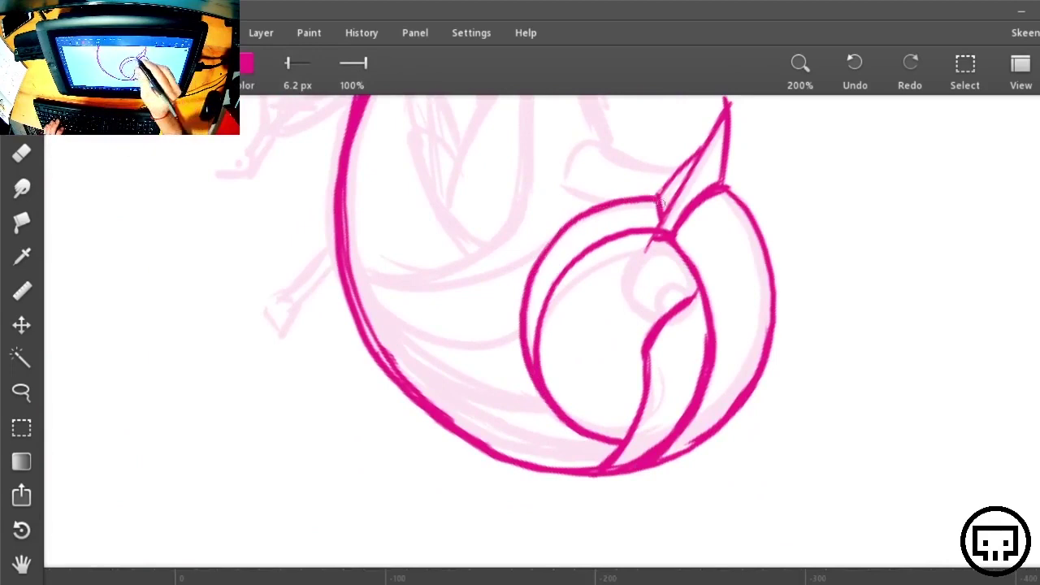
Try tracing the throat patch below the beak with its front, bottom and back edges
key("r")
mouse_move(775, 329)
left_mouse_down()
mouse_move(820, 214)
mouse_move(471, 161)
left_mouse_up()
left_click_drag(741, 227, 759, 256)
key("b")
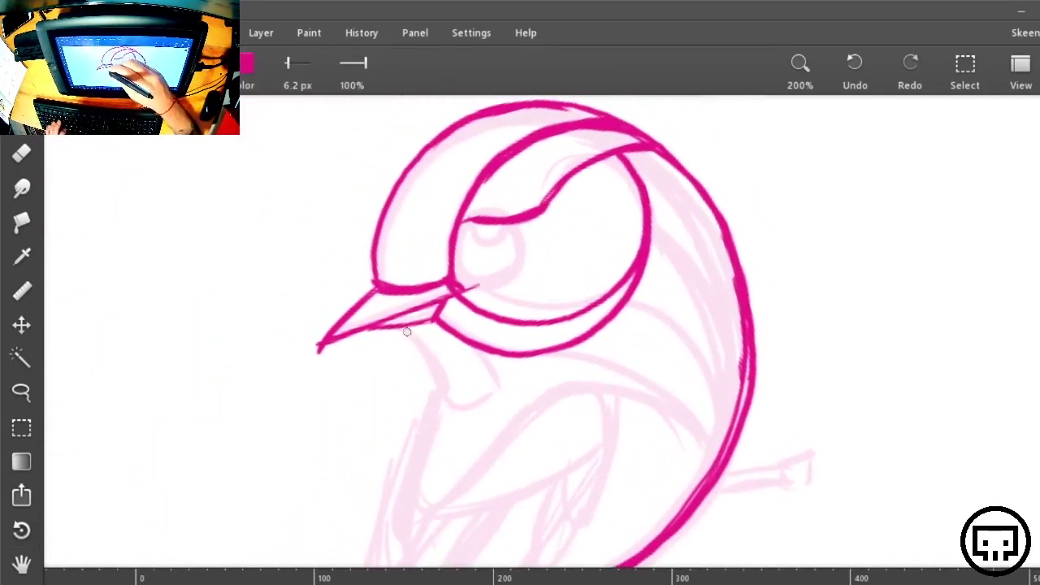
mouse_move(407, 330)
left_mouse_down()
mouse_move(446, 413)
mouse_move(502, 386)
left_mouse_up()
left_click_drag(452, 410, 504, 392)
left_click_drag(469, 346, 501, 403)
key("ctrl+z")
key("ctrl+z")
key("ctrl+z")
key("ctrl+z")
key("ctrl+z")
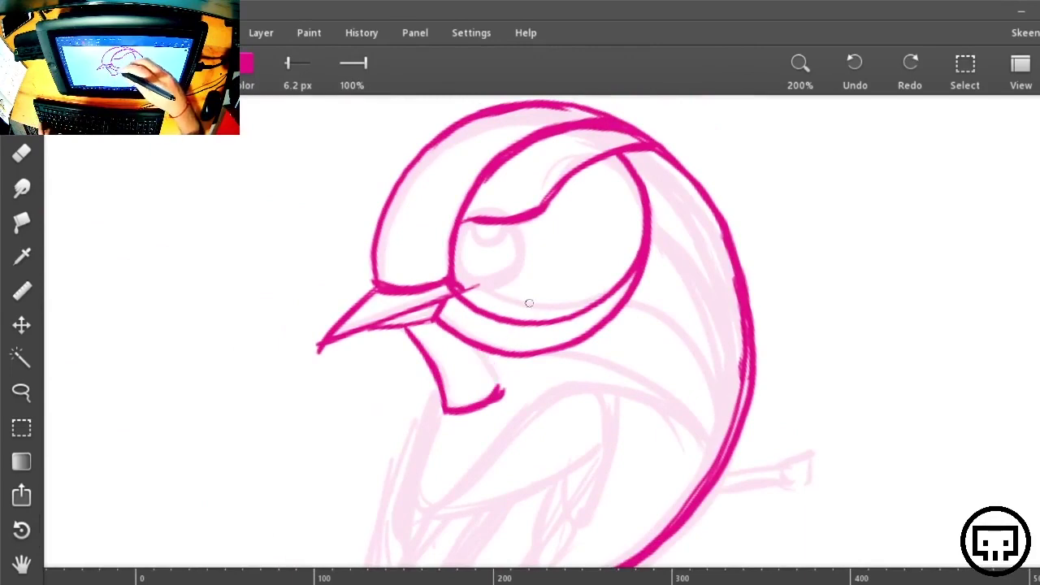
Trace the throat patch below the beak with front, back and bottom edges, thickening the front and bottom ones
mouse_move(407, 327)
left_mouse_down()
mouse_move(451, 408)
mouse_move(412, 335)
left_mouse_up()
left_click_drag(487, 355, 510, 377)
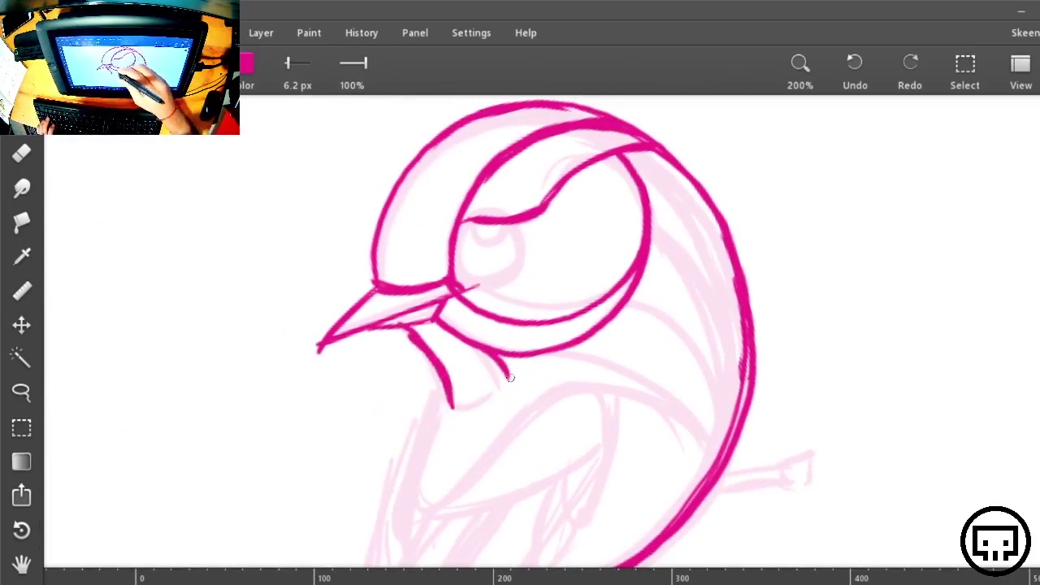
left_click_drag(455, 403, 517, 388)
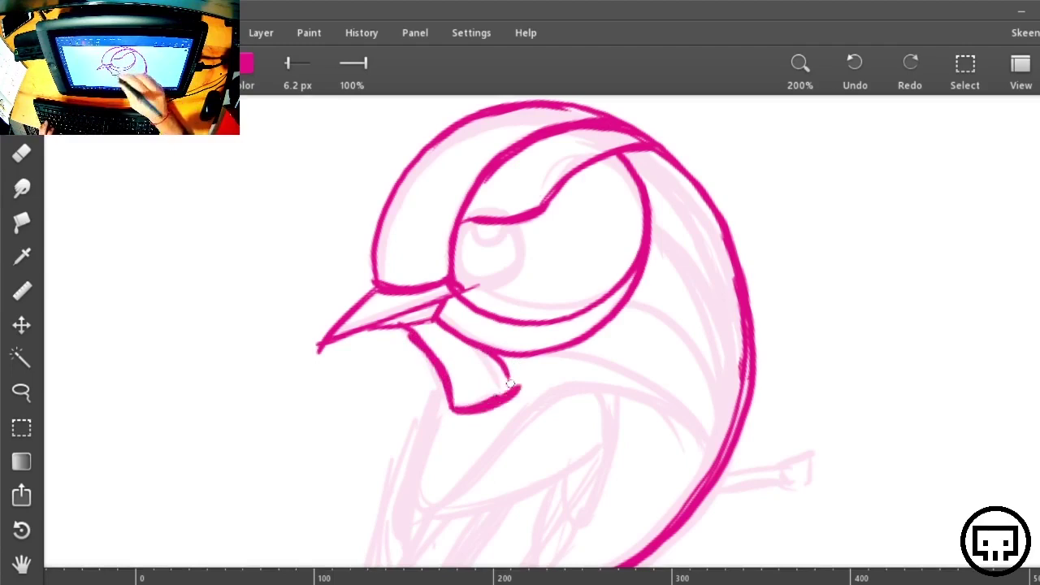
left_click_drag(411, 328, 451, 413)
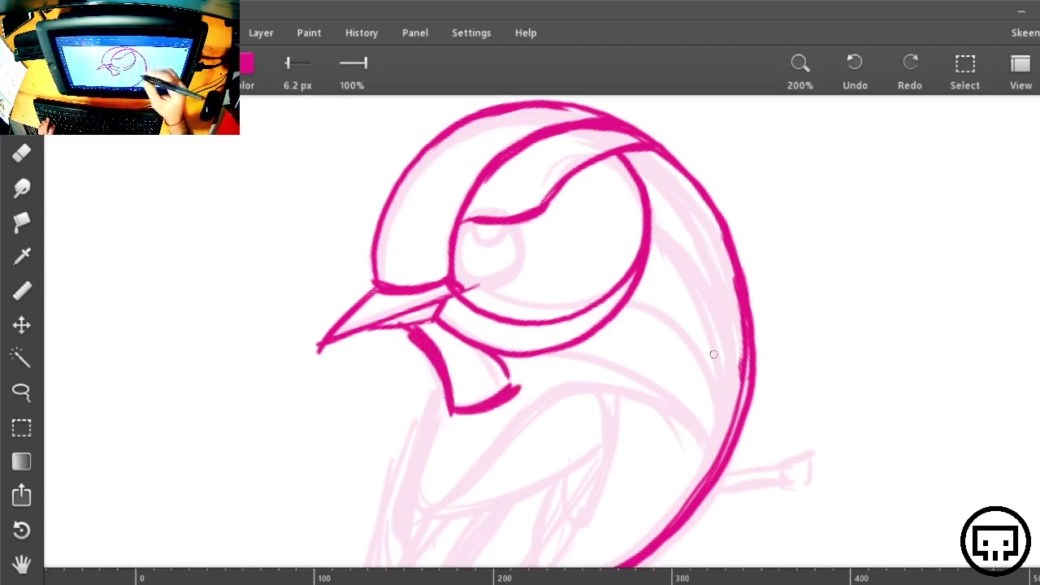
Trace the long curved line across the breast from the outer body contour to the outer cheek arc
key("r")
left_click_drag(881, 455, 670, 162)
key("space")
left_click_drag(762, 197, 595, 322)
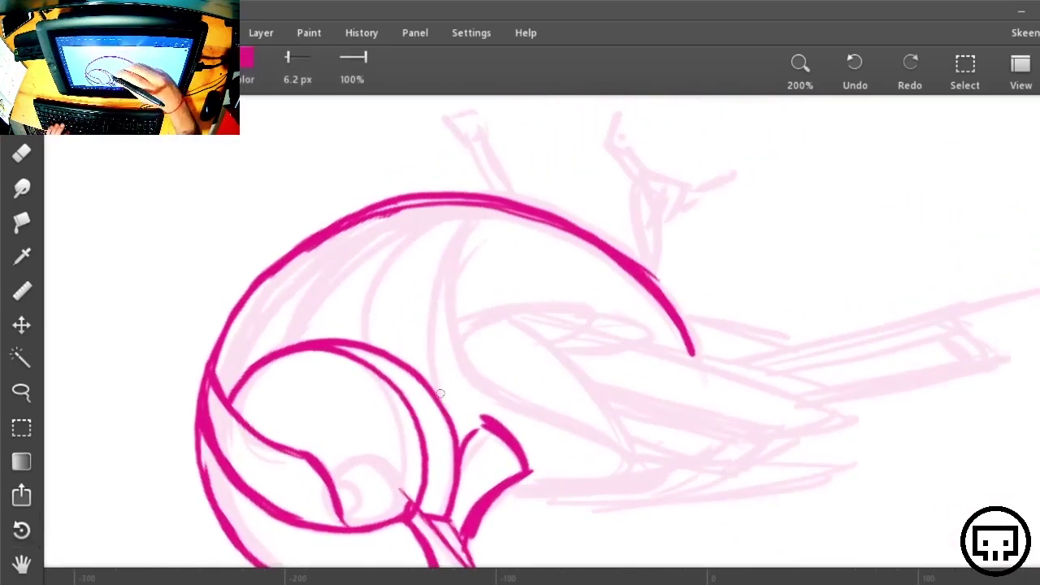
mouse_move(455, 472)
left_mouse_down()
mouse_move(432, 313)
mouse_move(497, 208)
mouse_move(451, 434)
left_mouse_up()
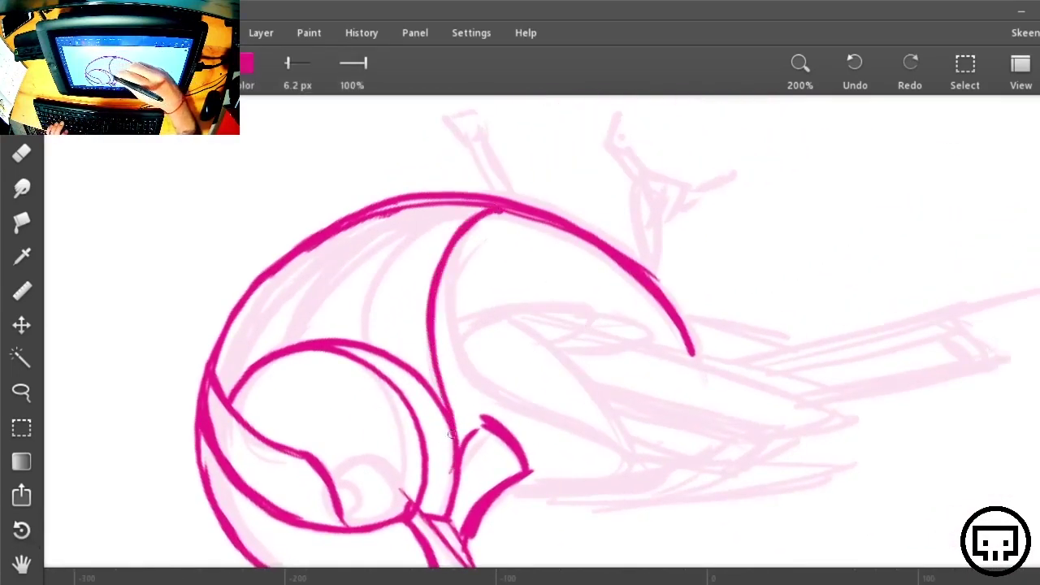
Trace a second curved line from the outer cheek arc to the outer body contour, on the nape side of the breast line
left_click_drag(419, 487, 417, 430)
mouse_move(368, 344)
left_mouse_down()
mouse_move(446, 212)
mouse_move(484, 209)
left_mouse_up()
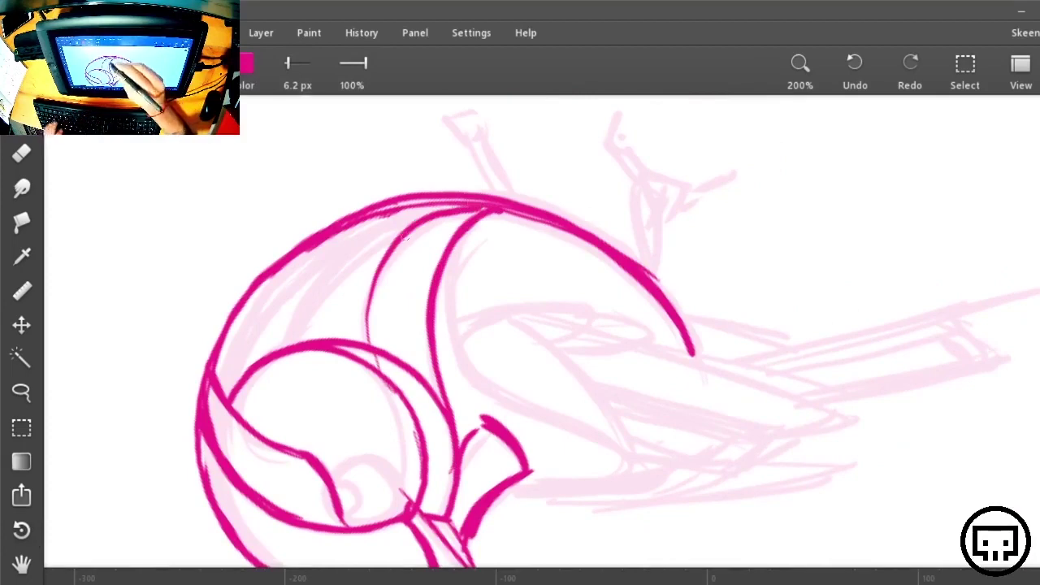
key("ctrl+z")
mouse_move(371, 351)
left_mouse_down()
mouse_move(487, 192)
mouse_move(376, 269)
mouse_move(364, 345)
left_mouse_up()
key("ctrl+z")
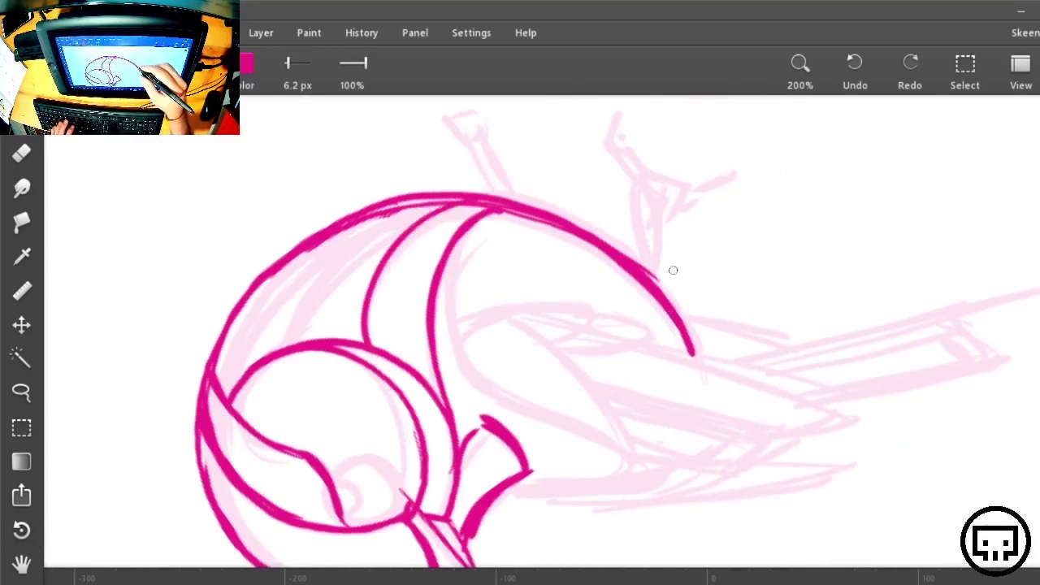
Trace and thicken the body's front edge as a curve running down from the front bottom corner of the throat patch
key("r")
left_click_drag(807, 220, 457, 504)
key("space")
left_click_drag(740, 371, 845, 435)
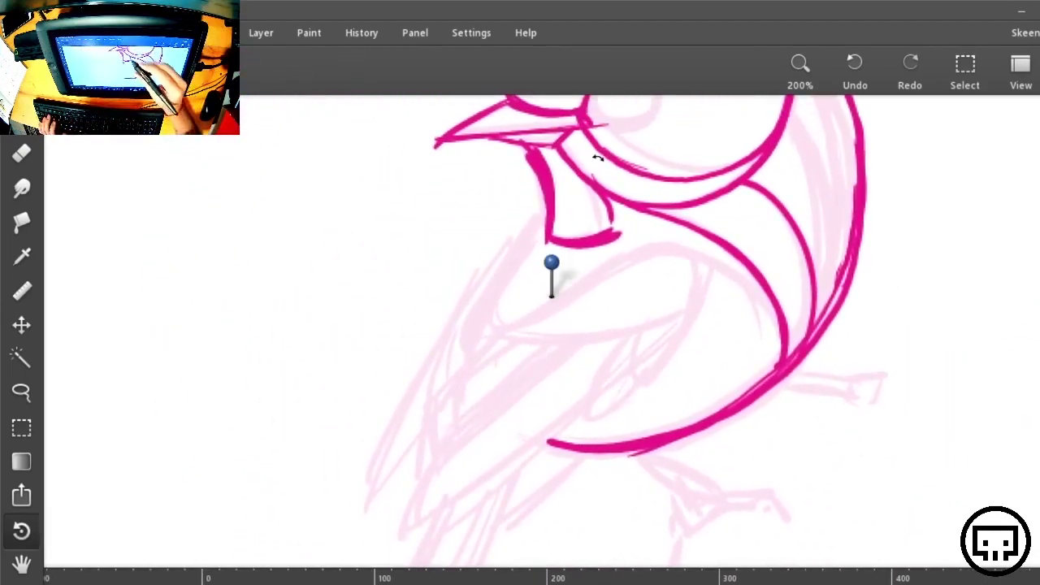
key("b")
left_click_drag(540, 221, 450, 389)
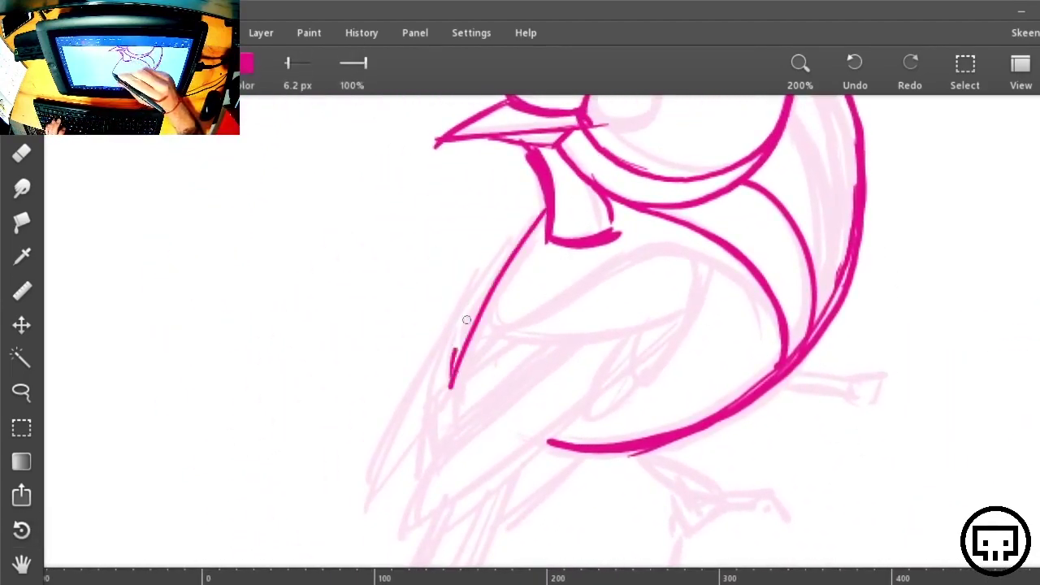
left_click_drag(552, 205, 448, 371)
Try tracing the wing's upper edge between its front tip and the outer body contour
mouse_move(481, 329)
left_mouse_down()
mouse_move(626, 260)
mouse_move(735, 269)
left_mouse_up()
key("ctrl+z")
mouse_move(481, 329)
left_mouse_down()
mouse_move(634, 263)
mouse_move(764, 293)
mouse_move(772, 307)
left_mouse_up()
key("ctrl+z")
mouse_move(782, 356)
left_mouse_down()
mouse_move(747, 283)
mouse_move(628, 258)
left_mouse_up()
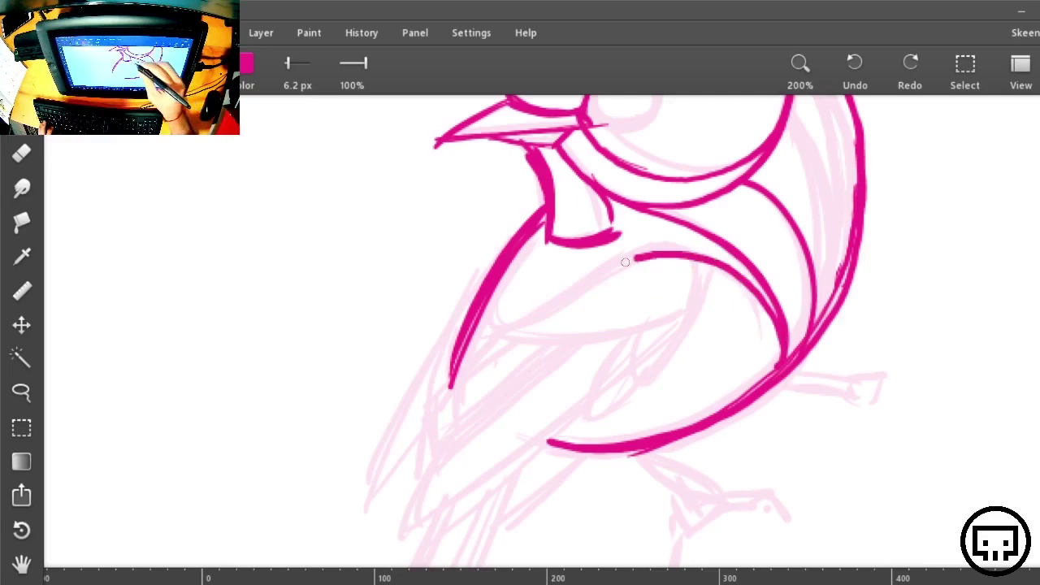
key("ctrl+z")
Trace the wing's upper edge as a thick S-curve from the outer body contour to the wing's front tip
key("r")
mouse_move(878, 329)
left_mouse_down()
mouse_move(708, 116)
mouse_move(608, 134)
left_mouse_up()
left_click_drag(605, 216, 662, 300)
mouse_move(687, 169)
left_mouse_down()
mouse_move(600, 238)
mouse_move(601, 325)
mouse_move(636, 451)
mouse_move(599, 286)
mouse_move(647, 190)
mouse_move(728, 164)
left_mouse_up()
left_click_drag(884, 384, 669, 406)
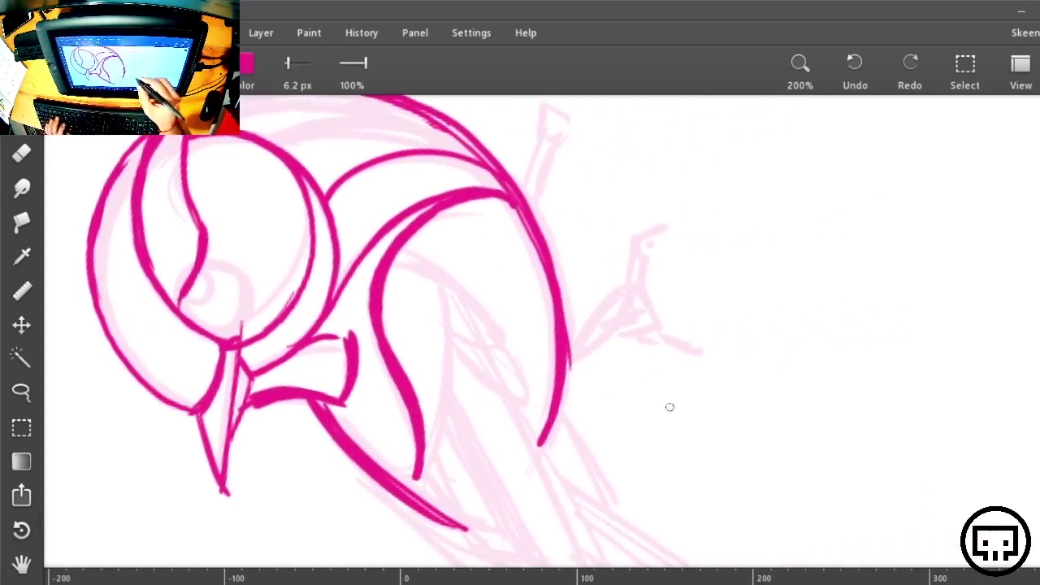
Examine the whole bird's line art with the new wing edge against the faded sketch
key("r")
left_click_drag(863, 234, 826, 469)
left_click_drag(837, 304, 908, 395)
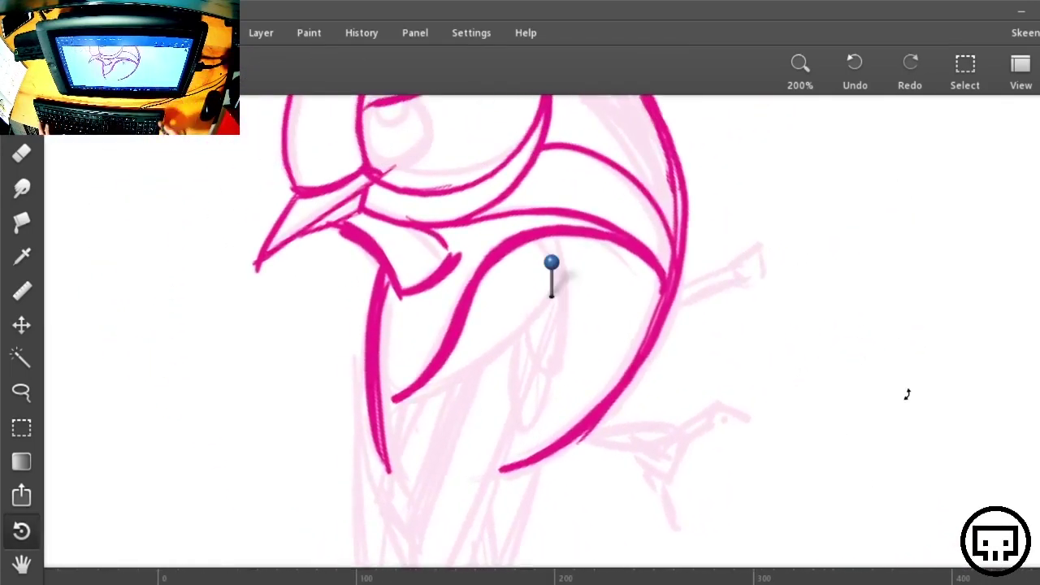
key("ctrl+minus")
key("ctrl+minus")
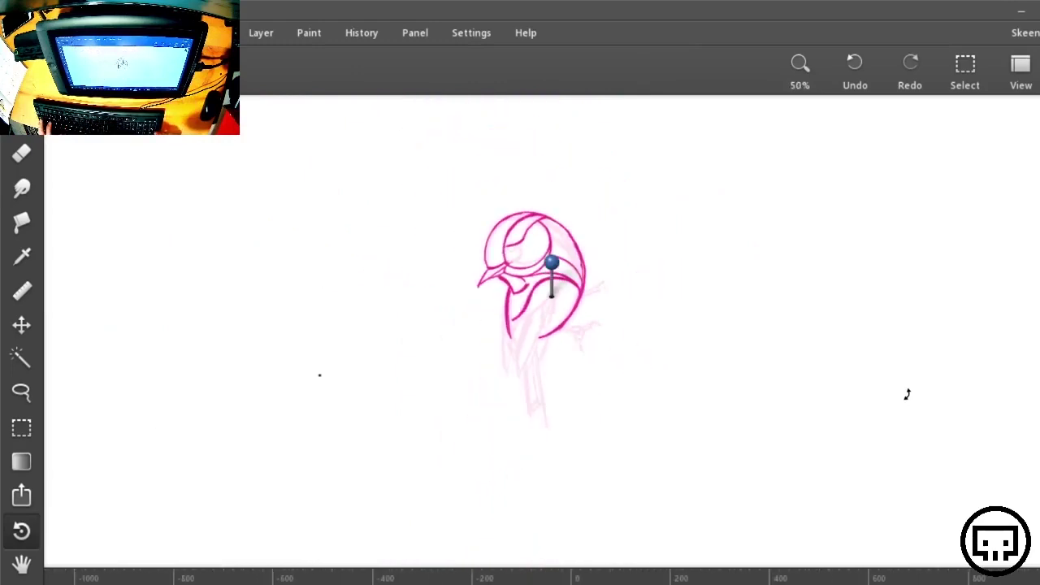
key("ctrl+plus")
key("ctrl+plus")
key("ctrl+plus")
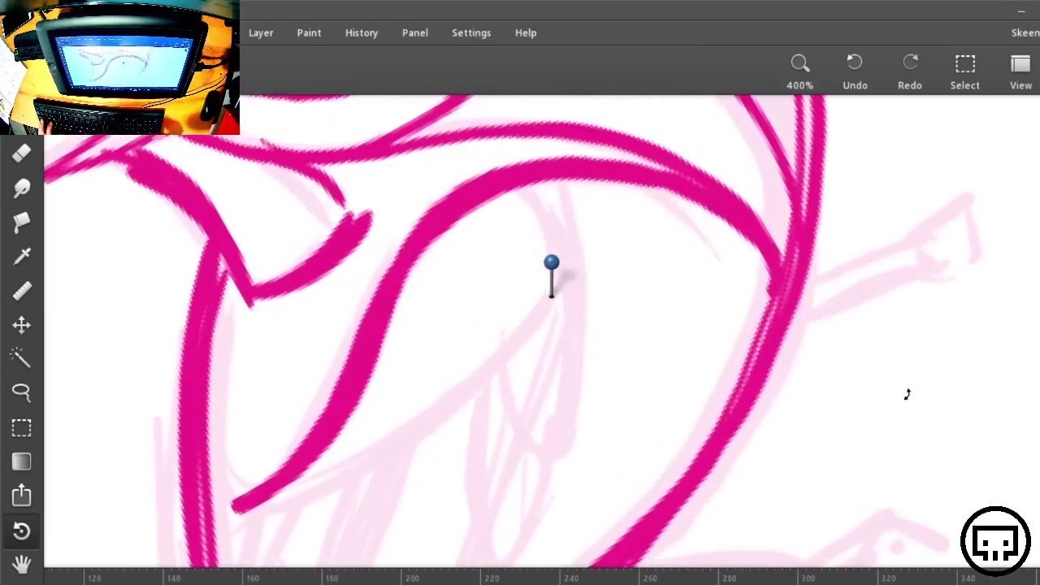
Trace the curved lower edge of the wing's shoulder patch from its pointed front tip toward the back of the wing
mouse_move(869, 176)
left_mouse_down()
mouse_move(853, 434)
mouse_move(488, 394)
left_mouse_up()
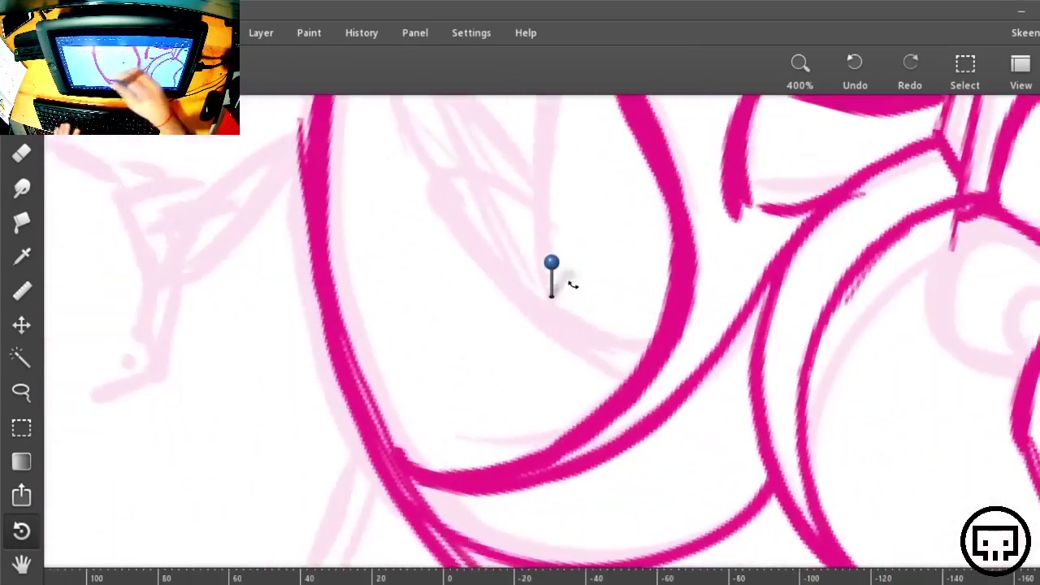
left_click_drag(683, 247, 711, 481)
key("b")
left_click_drag(633, 442, 502, 363)
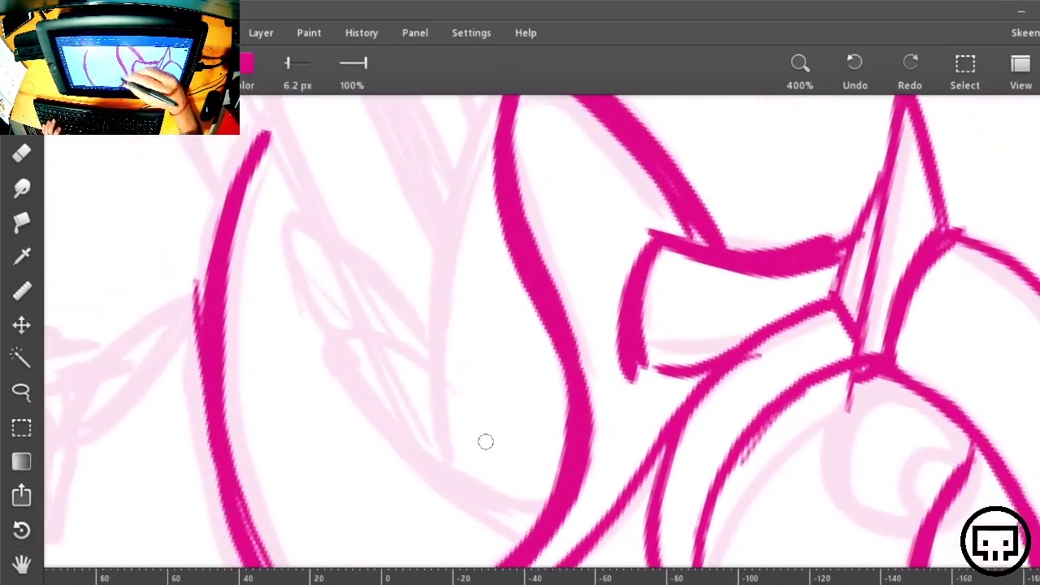
mouse_move(463, 512)
left_mouse_down()
mouse_move(477, 132)
mouse_move(496, 106)
left_mouse_up()
mouse_move(625, 436)
left_mouse_down()
mouse_move(785, 488)
mouse_move(615, 348)
left_mouse_up()
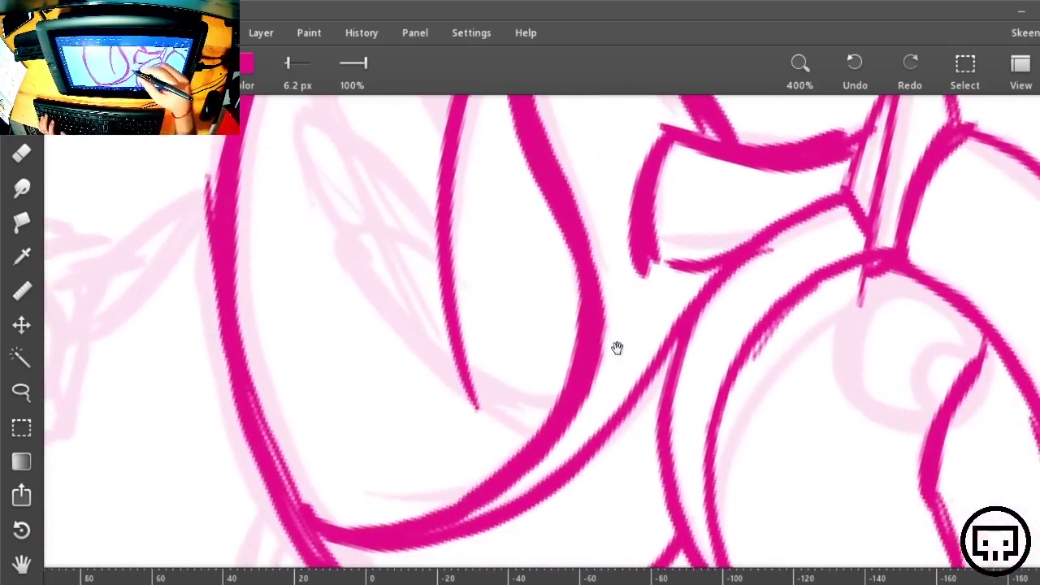
left_click_drag(521, 122, 574, 302)
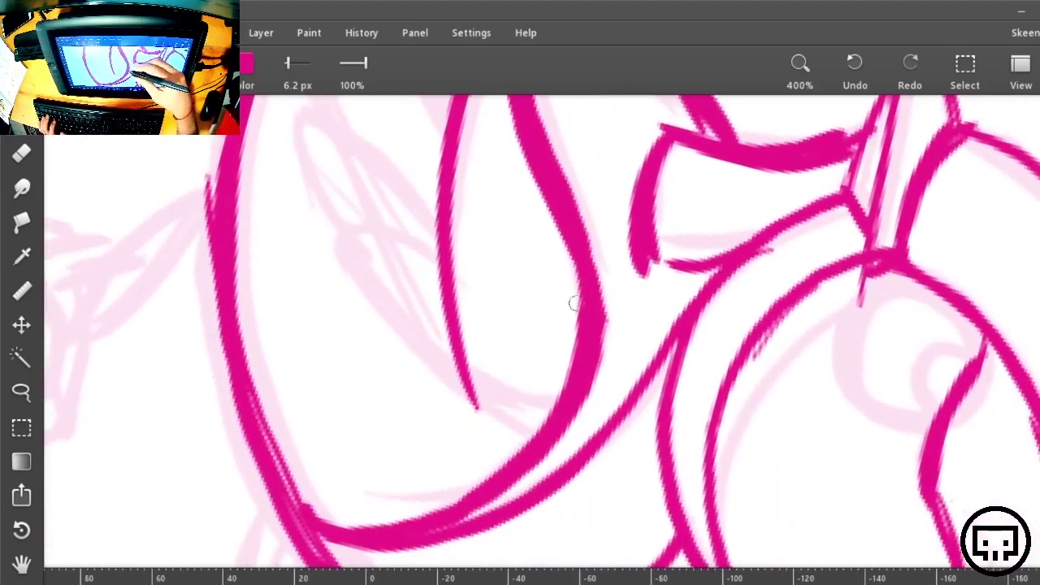
left_click_drag(632, 496, 394, 395)
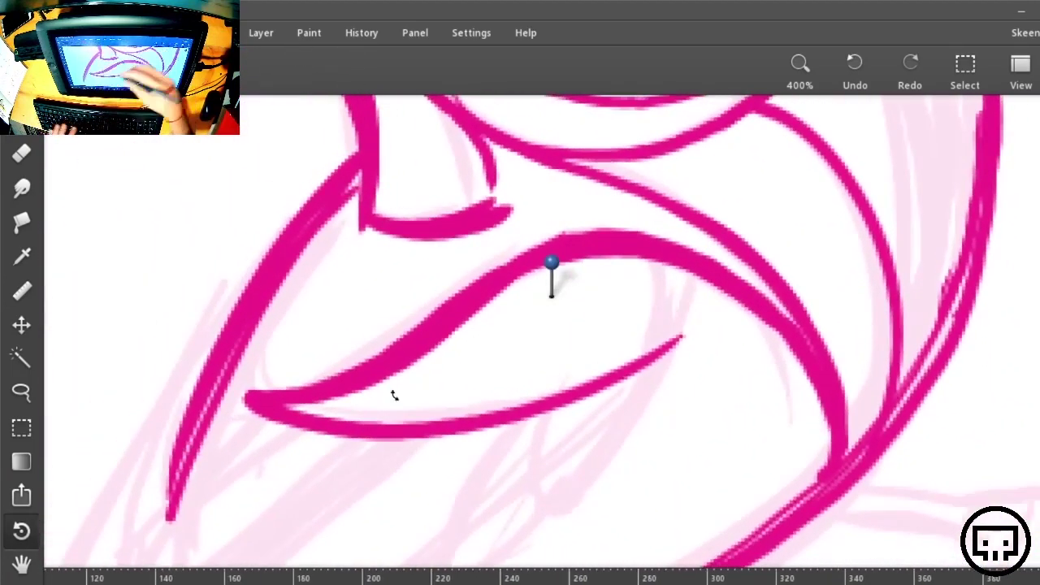
Divide the wing's shoulder patch into feathers with a row of curved lines between its lower and upper edges
mouse_move(294, 403)
left_mouse_down()
mouse_move(382, 380)
mouse_move(362, 417)
mouse_move(416, 418)
mouse_move(458, 295)
left_mouse_up()
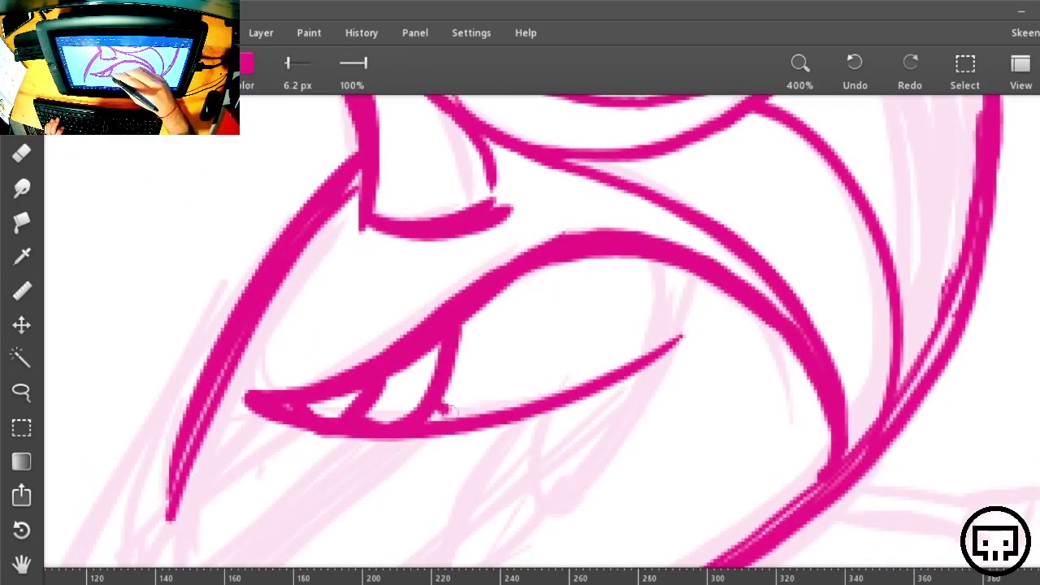
mouse_move(447, 411)
left_mouse_down()
mouse_move(528, 325)
mouse_move(532, 269)
left_mouse_up()
mouse_move(505, 378)
left_mouse_down()
mouse_move(560, 381)
mouse_move(625, 258)
left_mouse_up()
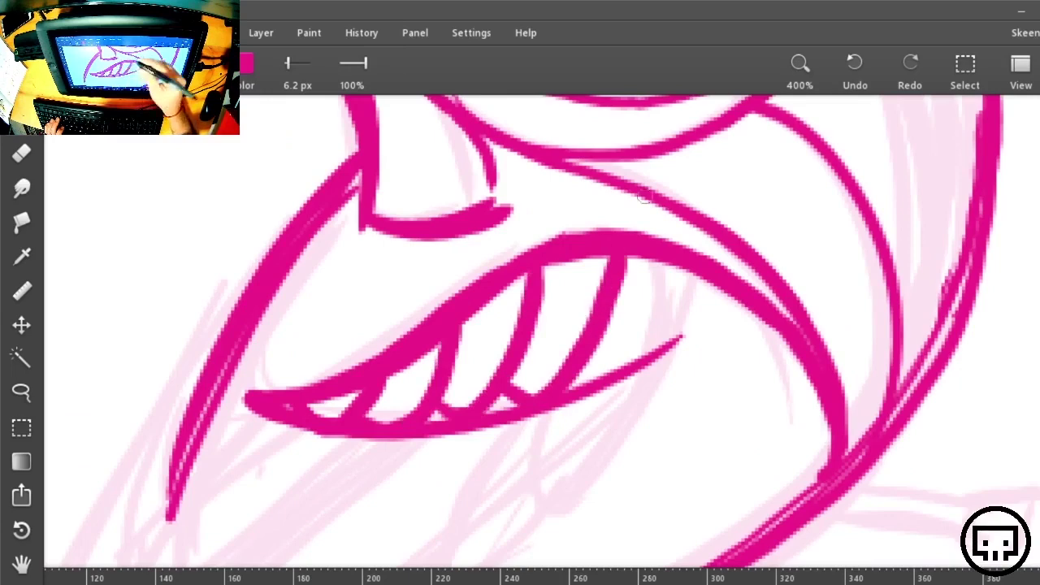
mouse_move(584, 349)
left_mouse_down()
mouse_move(634, 350)
mouse_move(699, 272)
left_mouse_up()
Trace two pointed feathers hanging below the back half of the wing's shoulder patch
mouse_move(689, 311)
left_mouse_down()
mouse_move(667, 365)
mouse_move(546, 514)
left_mouse_up()
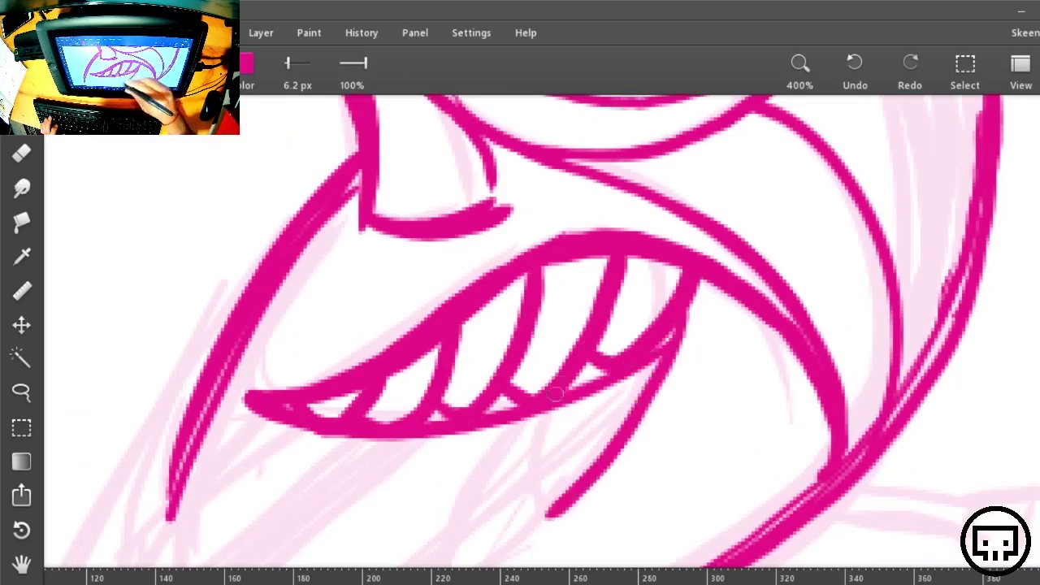
left_click_drag(550, 410, 562, 515)
left_click_drag(699, 447, 794, 278)
left_click_drag(640, 350, 554, 417)
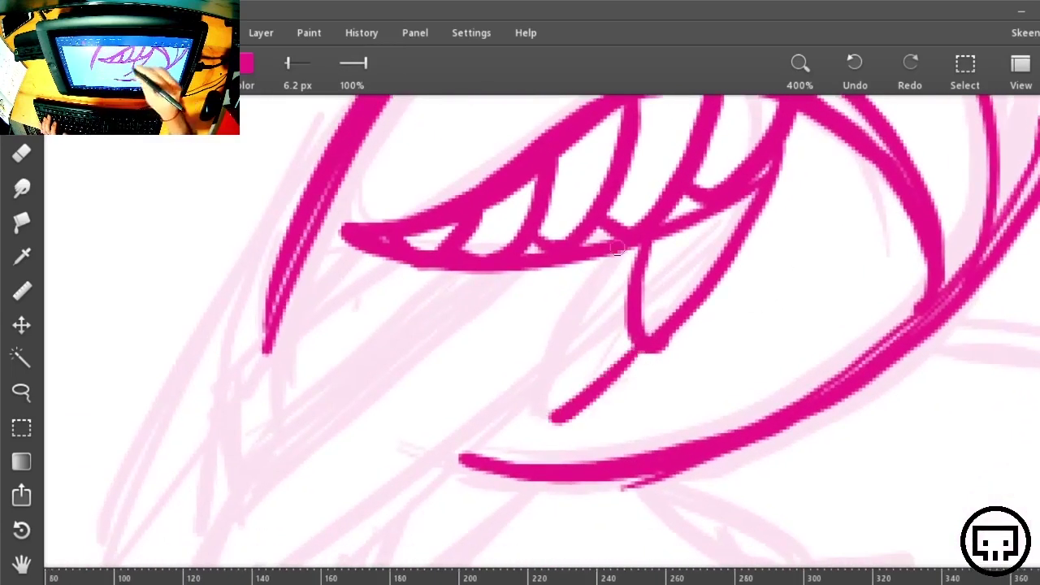
left_click_drag(617, 252, 552, 418)
left_click_drag(626, 406, 810, 295)
key("ctrl+z")
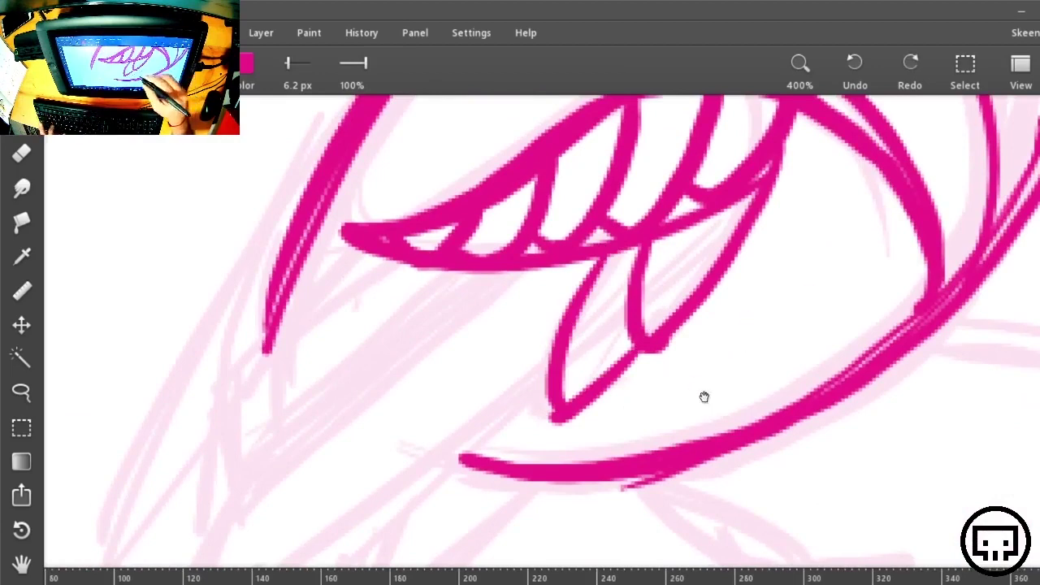
Trace the long wing panel below the shoulder patch with two diagonal edges and a slanted end
left_click_drag(705, 397, 880, 302)
left_click_drag(719, 167, 404, 434)
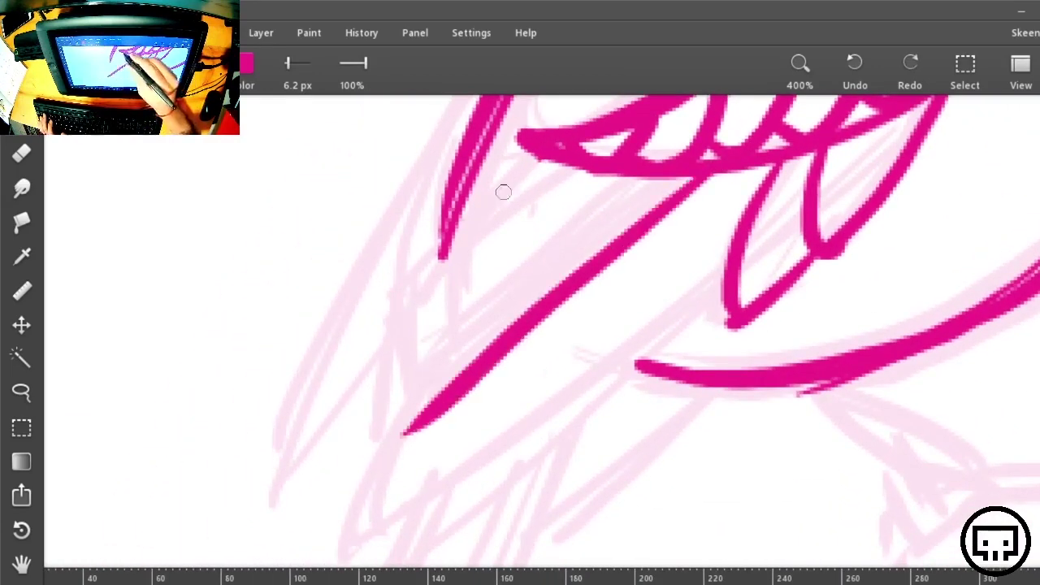
left_click_drag(541, 158, 396, 318)
key("ctrl+z")
key("ctrl+z")
left_click_drag(719, 167, 435, 406)
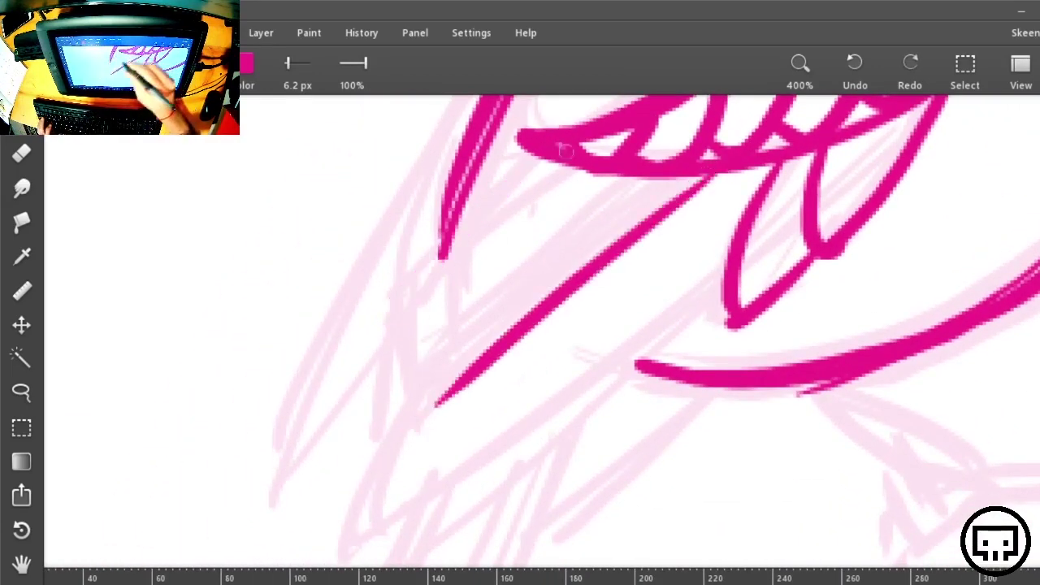
mouse_move(540, 156)
left_mouse_down()
mouse_move(370, 310)
mouse_move(423, 443)
left_mouse_up()
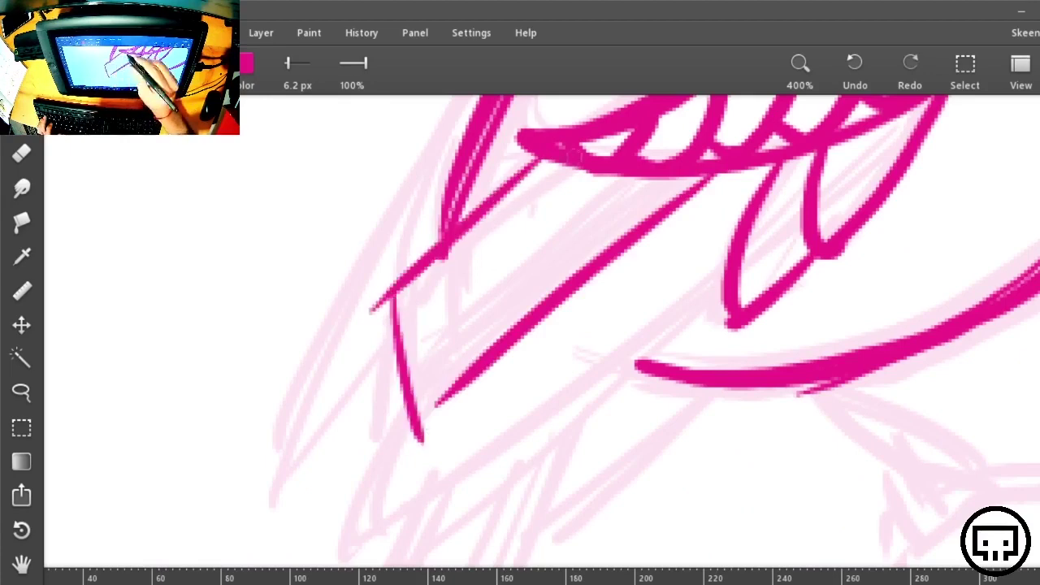
Fill the long wing panel with dense parallel diagonal hatching from the shoulder patch to its slanted end
mouse_move(565, 164)
left_mouse_down()
mouse_move(387, 324)
mouse_move(382, 342)
left_mouse_up()
mouse_move(596, 174)
left_mouse_down()
mouse_move(379, 368)
mouse_move(384, 375)
left_mouse_up()
left_click_drag(624, 174, 594, 199)
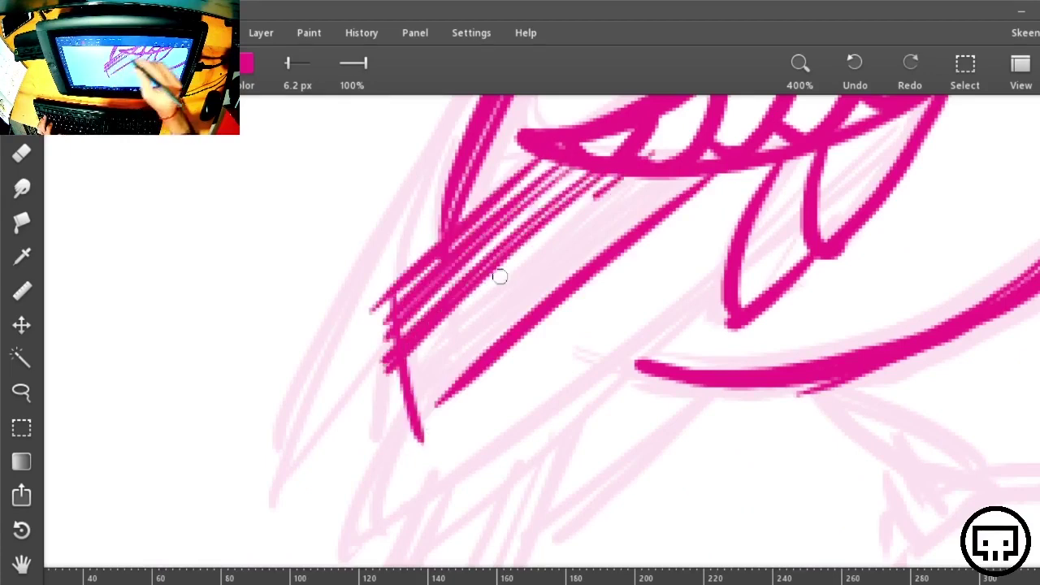
left_click_drag(500, 277, 387, 388)
left_click_drag(652, 177, 390, 406)
left_click_drag(667, 177, 406, 403)
Trace the pointed lower wing section with a long diagonal bottom edge and a short edge up to the hatched panel
left_click_drag(598, 404, 637, 302)
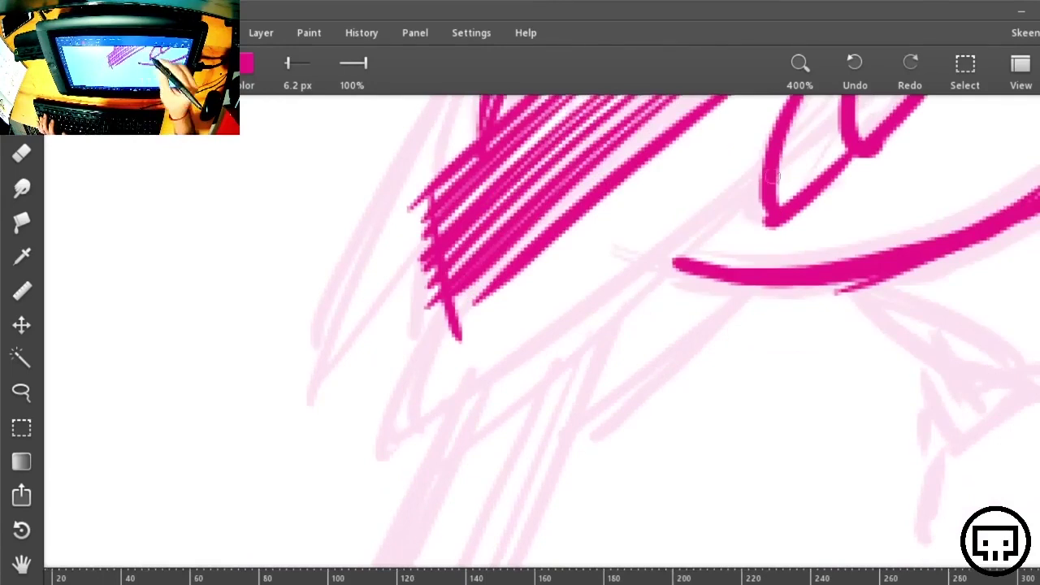
left_click_drag(762, 187, 364, 488)
mouse_move(445, 317)
left_mouse_down()
mouse_move(382, 429)
mouse_move(368, 495)
left_mouse_up()
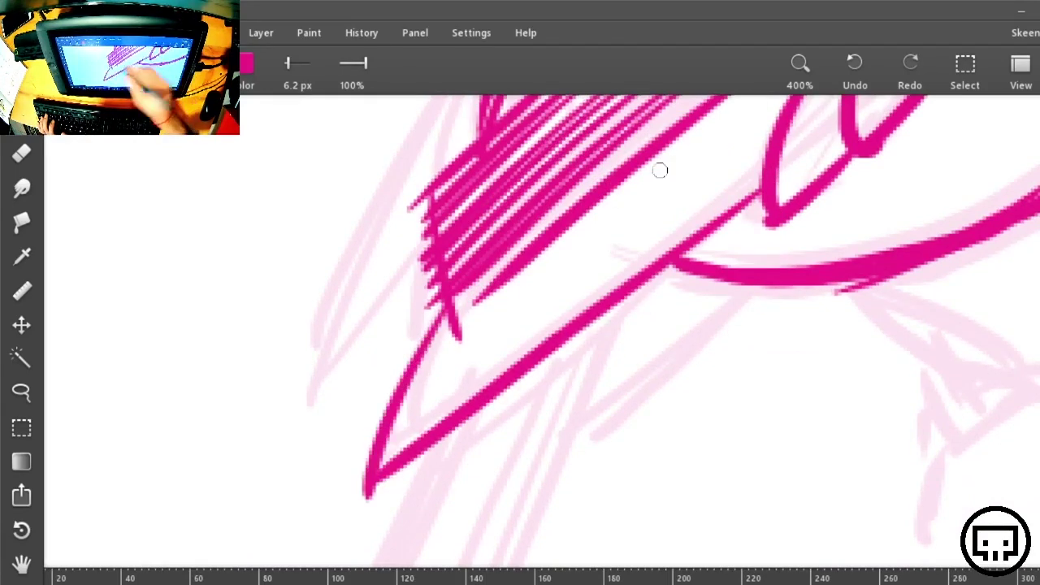
Hatch the pointed lower wing section with long diagonal lines running along its bottom edge
left_click_drag(654, 232, 582, 334)
left_click_drag(731, 163, 325, 521)
mouse_move(686, 215)
left_mouse_down()
mouse_move(319, 556)
mouse_move(380, 514)
left_mouse_up()
left_click_drag(707, 386, 763, 276)
left_click_drag(746, 155, 569, 303)
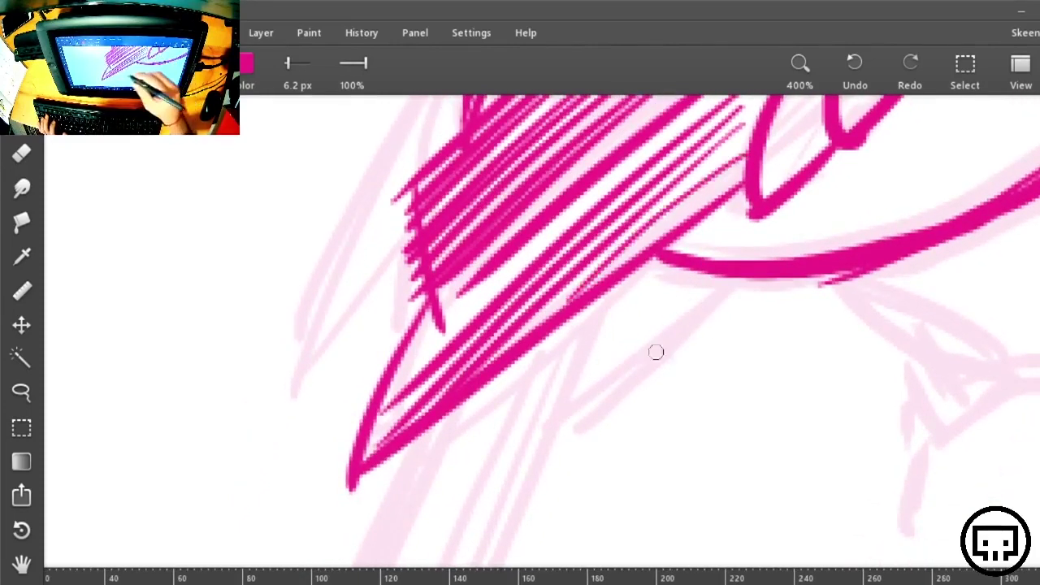
Trace the tail with long sides, a blunt end and a narrow side strip, plus the thick undertail line from the belly
scroll(734, 179, "down", 5)
left_click_drag(598, 140, 442, 569)
scroll(561, 315, "down", 3)
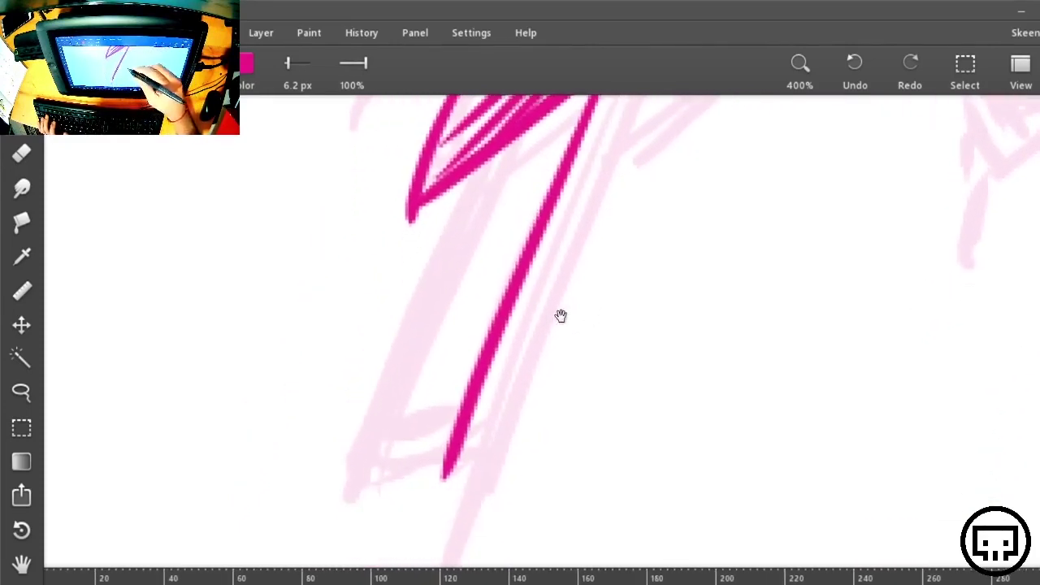
mouse_move(475, 175)
left_mouse_down()
mouse_move(349, 443)
mouse_move(471, 424)
left_mouse_up()
scroll(627, 330, "up", 3)
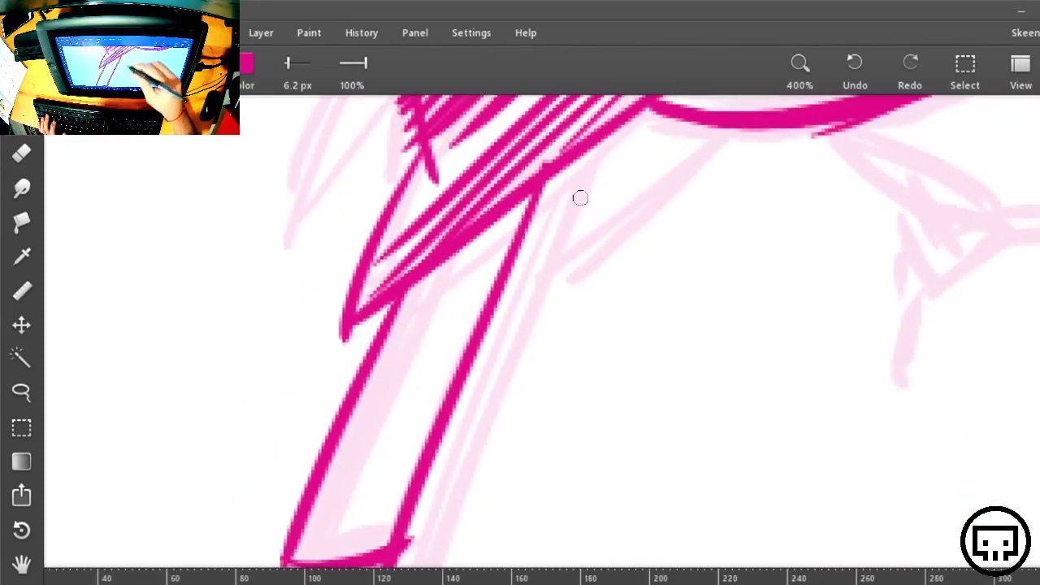
mouse_move(576, 162)
left_mouse_down()
mouse_move(424, 546)
mouse_move(398, 559)
left_mouse_up()
left_click_drag(725, 130, 515, 297)
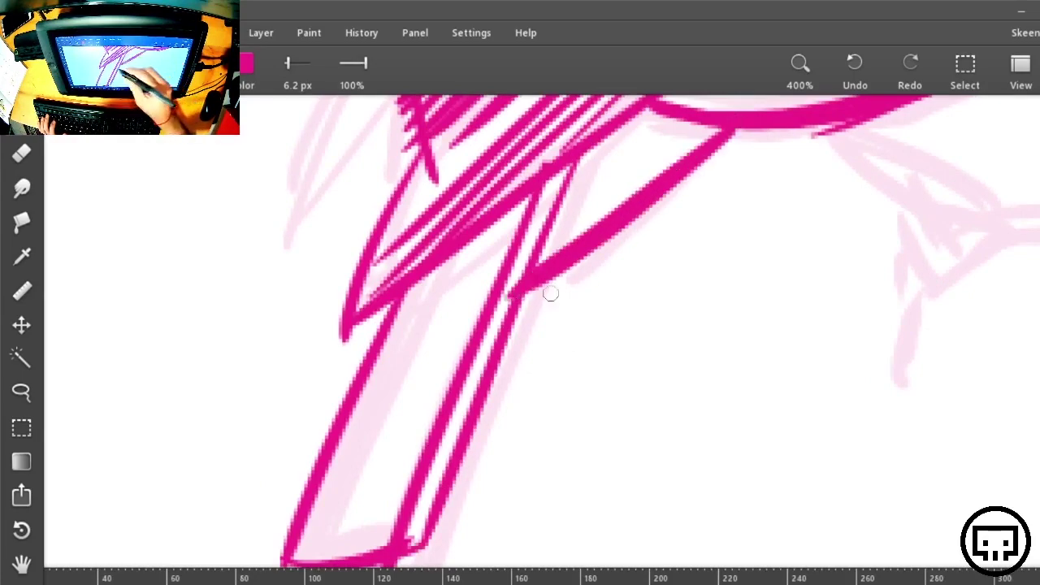
Trace the far wing behind the body's front edge as a long pointed shape with inner feather lines
mouse_move(699, 216)
left_mouse_down()
mouse_move(822, 504)
mouse_move(811, 510)
left_mouse_up()
left_click_drag(667, 219, 643, 313)
mouse_move(662, 101)
left_mouse_down()
mouse_move(540, 308)
mouse_move(515, 416)
left_mouse_up()
left_click_drag(569, 330, 634, 216)
left_click_drag(634, 102, 446, 503)
left_click_drag(576, 364, 436, 528)
Trace the lower leg from the belly with two slanted lines and the triangular base of its foot
mouse_move(829, 433)
left_mouse_down()
mouse_move(572, 418)
mouse_move(314, 341)
left_mouse_up()
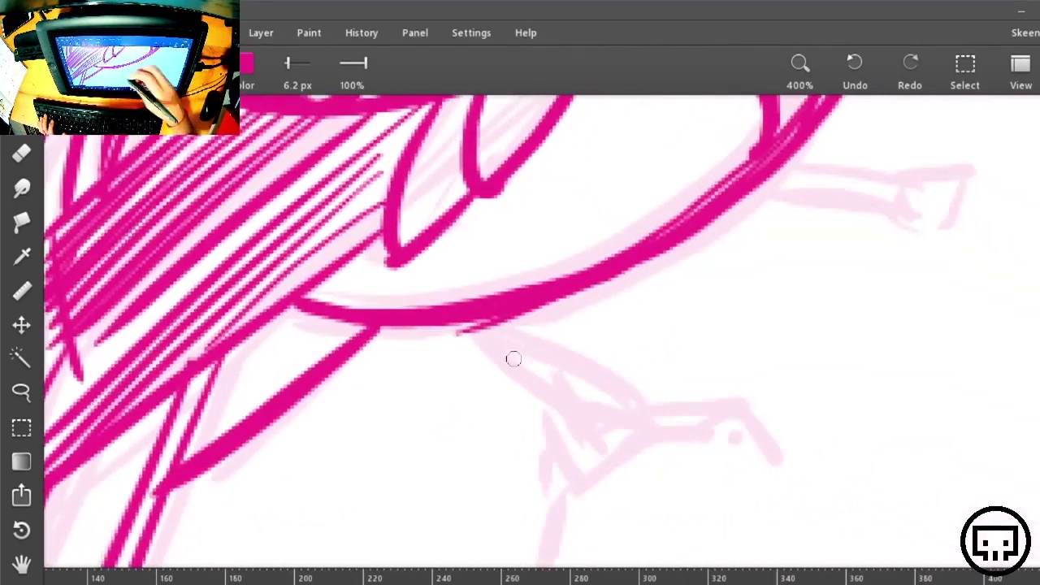
mouse_move(455, 329)
left_mouse_down()
mouse_move(583, 417)
mouse_move(600, 416)
mouse_move(582, 482)
left_mouse_up()
left_click_drag(578, 389, 673, 417)
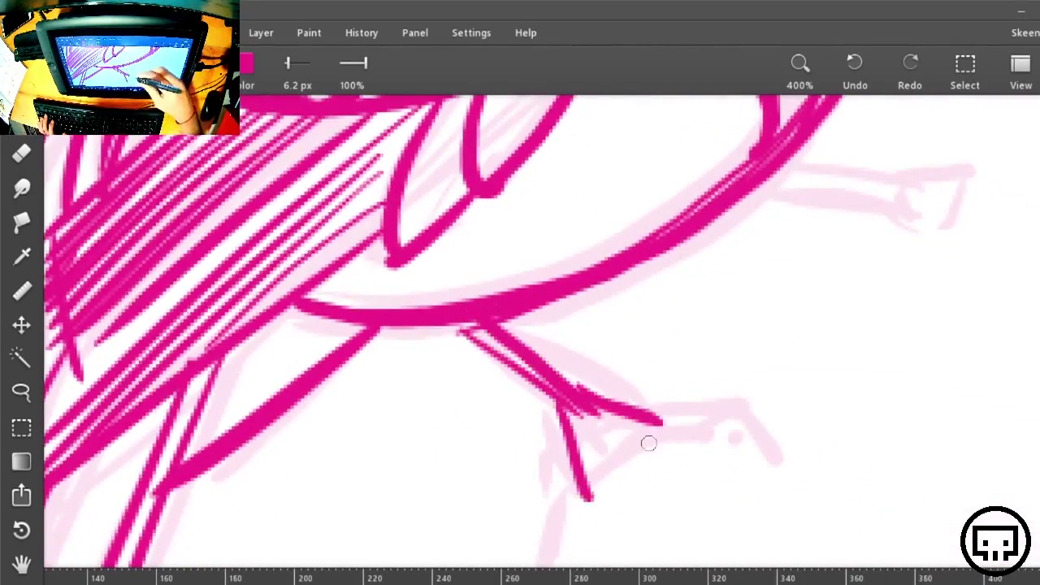
left_click_drag(587, 500, 683, 414)
Trace the lower foot's toes, one hanging down with a claw and two bent ones reaching outward
left_click_drag(667, 473, 719, 305)
left_click_drag(633, 342, 575, 426)
mouse_move(627, 299)
left_mouse_down()
mouse_move(571, 424)
mouse_move(605, 483)
left_mouse_up()
left_click_drag(582, 411, 616, 490)
mouse_move(700, 282)
left_mouse_down()
mouse_move(822, 265)
mouse_move(856, 306)
left_mouse_up()
mouse_move(675, 252)
left_mouse_down()
mouse_move(777, 192)
mouse_move(835, 226)
left_mouse_up()
Trace the upper leg from the body contour with two parallel lines that flare into the foot
mouse_move(876, 286)
left_mouse_down()
mouse_move(713, 420)
mouse_move(552, 515)
left_mouse_up()
left_click_drag(468, 271, 663, 265)
left_click_drag(496, 251, 669, 242)
mouse_move(616, 270)
left_mouse_down()
mouse_move(673, 307)
mouse_move(705, 219)
left_mouse_up()
left_click_drag(706, 220, 630, 244)
Trace the upper foot's toes, one hanging down with a claw and one bent toe reaching outward
left_click_drag(681, 286, 680, 382)
left_click_drag(655, 310, 711, 406)
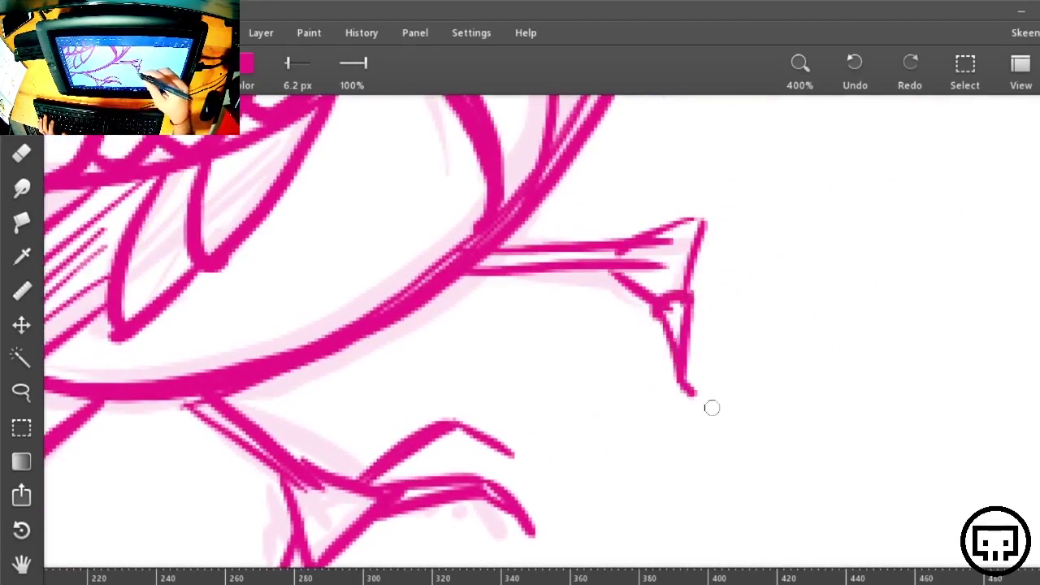
left_click_drag(700, 244, 803, 185)
mouse_move(670, 244)
left_mouse_down()
mouse_move(801, 190)
mouse_move(852, 214)
left_mouse_up()
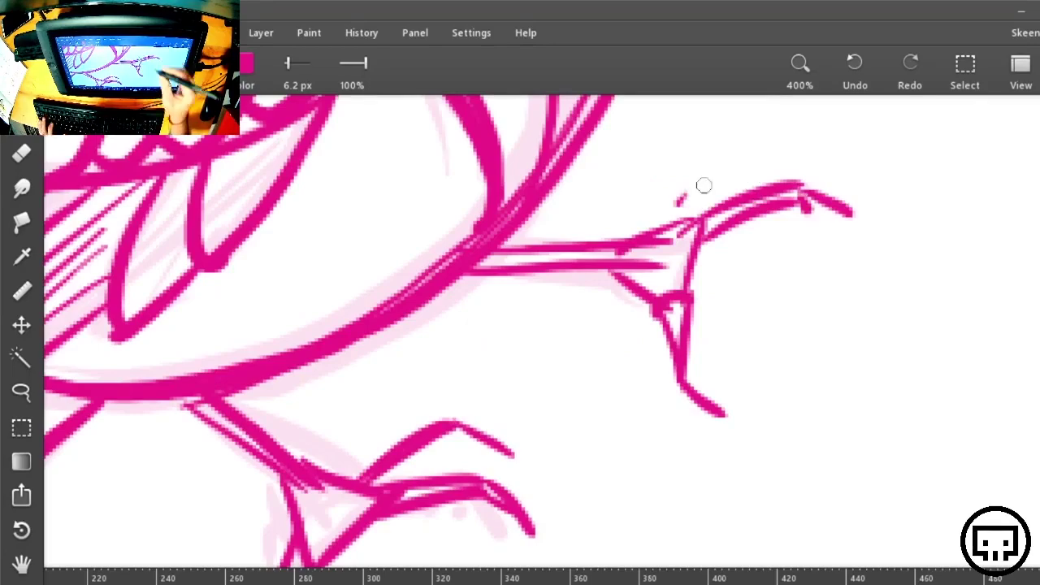
Examine the whole traced bird, and its head and eye area up close
key("ctrl+minus")
key("ctrl+minus")
key("ctrl+minus")
key("ctrl+plus")
key("ctrl+plus")
key("ctrl+plus")
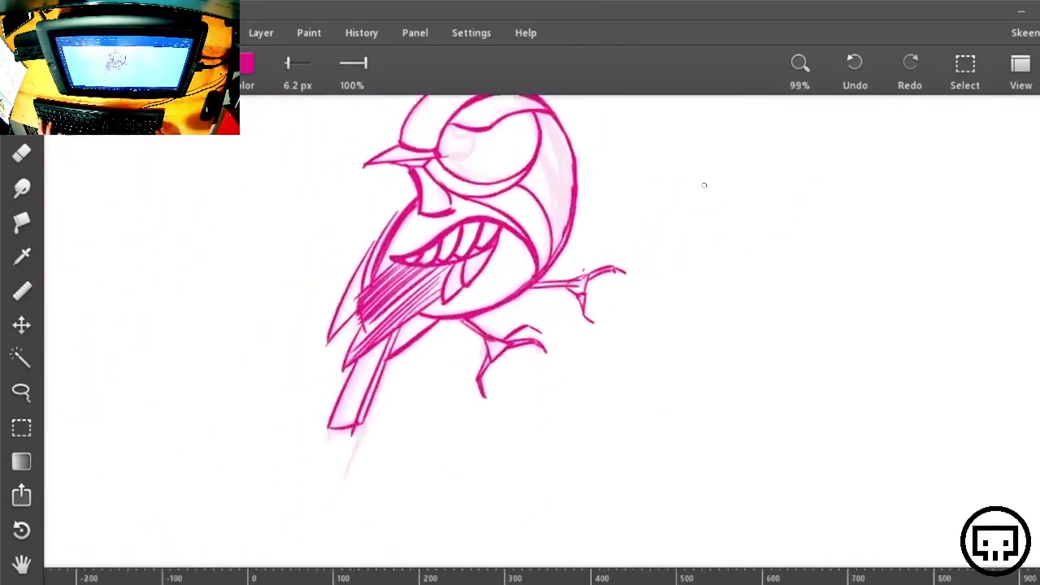
left_click_drag(485, 226, 902, 562)
left_click_drag(845, 327, 795, 583)
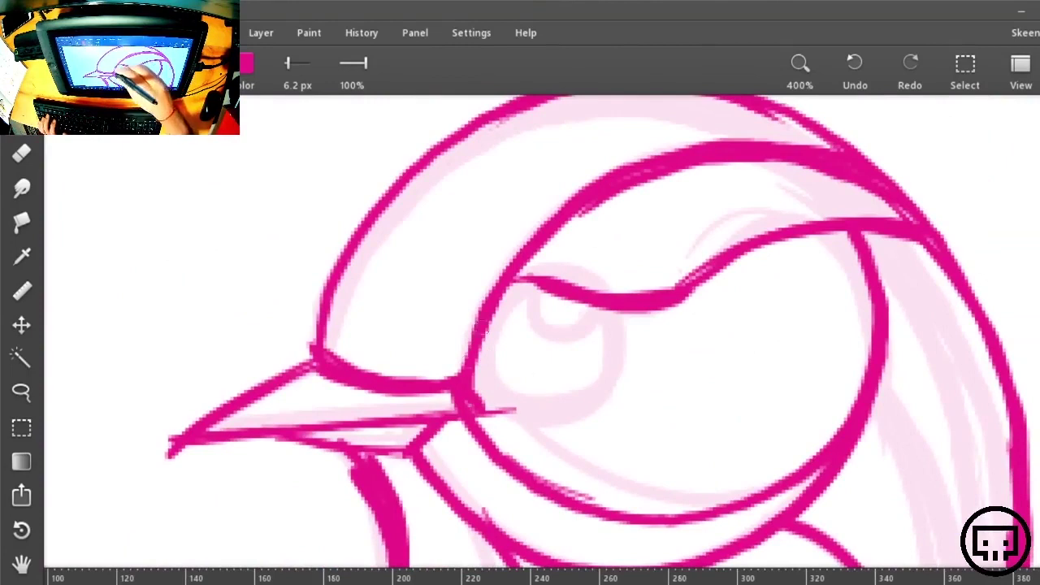
Trace the bird's eye as a thick outer ring with a smaller circle inside it
mouse_move(494, 315)
left_mouse_down()
mouse_move(655, 376)
mouse_move(484, 391)
mouse_move(664, 399)
mouse_move(512, 270)
left_mouse_up()
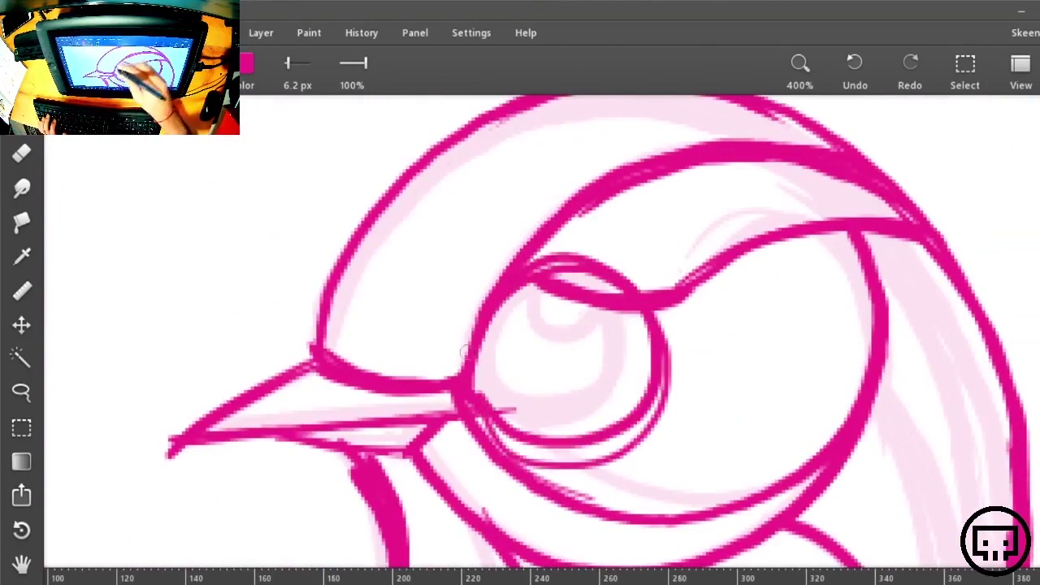
mouse_move(465, 351)
left_mouse_down()
mouse_move(646, 366)
mouse_move(544, 451)
mouse_move(650, 317)
left_mouse_up()
left_click_drag(543, 426, 623, 393)
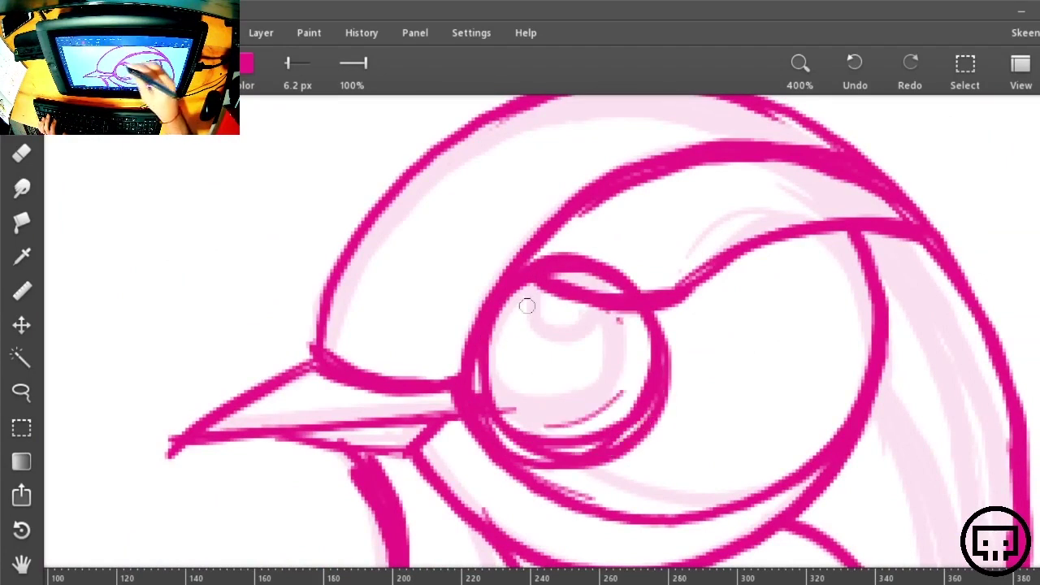
mouse_move(527, 306)
left_mouse_down()
mouse_move(563, 296)
mouse_move(529, 420)
mouse_move(573, 429)
left_mouse_up()
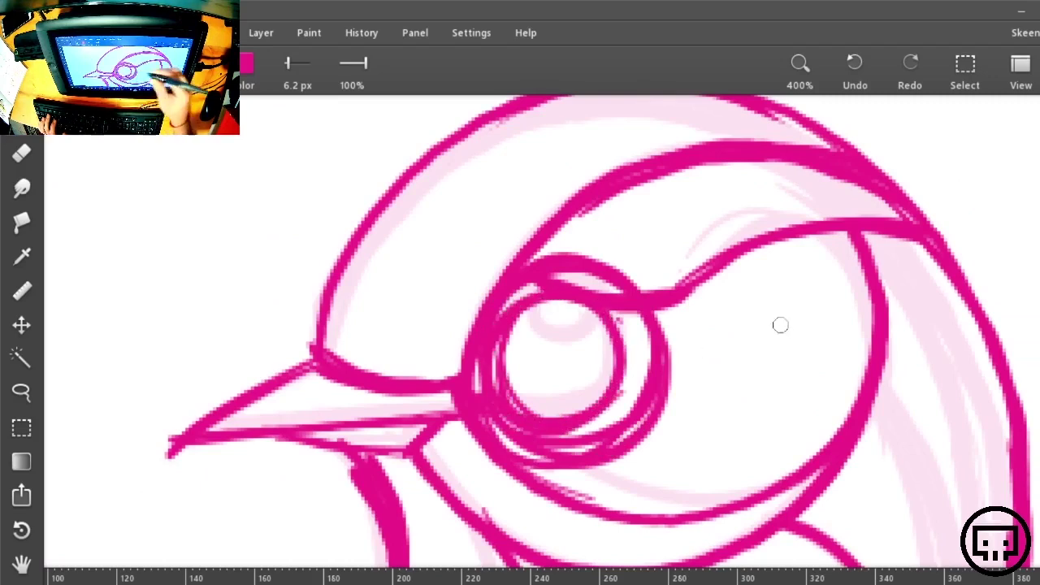
Reduce the eraser size to 7.7 px and erase the part of the brow line that crosses the eye
key("e")
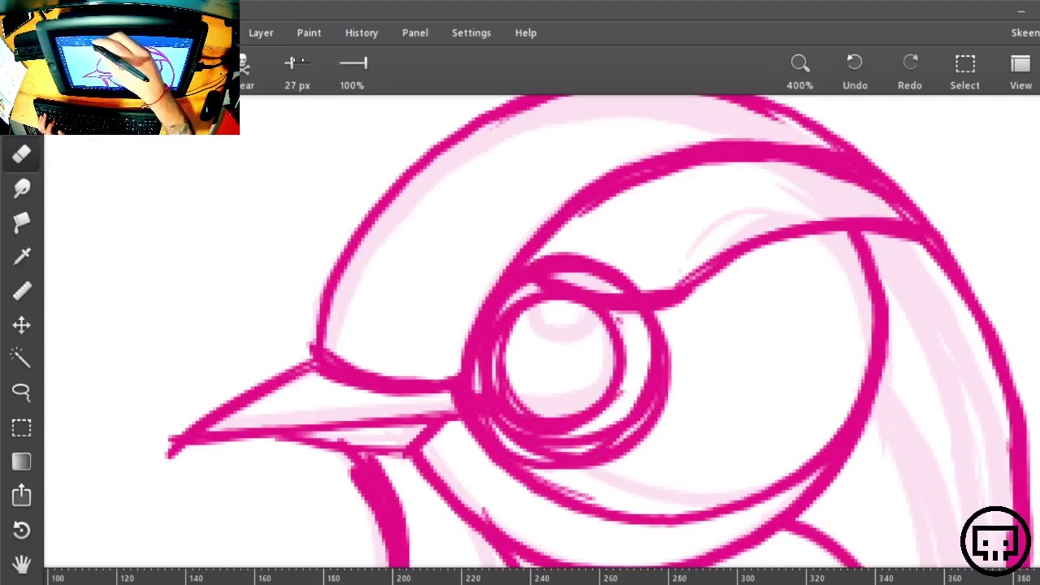
left_click_drag(299, 61, 288, 63)
mouse_move(524, 302)
left_mouse_down()
mouse_move(544, 292)
mouse_move(666, 313)
mouse_move(732, 269)
left_mouse_up()
Redraw the brow as a lower, thicker stripe from the eye to the back of the head, ending in short feathery flicks
key("b")
mouse_move(655, 317)
left_mouse_down()
mouse_move(669, 332)
mouse_move(793, 269)
mouse_move(884, 198)
left_mouse_up()
left_click_drag(719, 313, 902, 205)
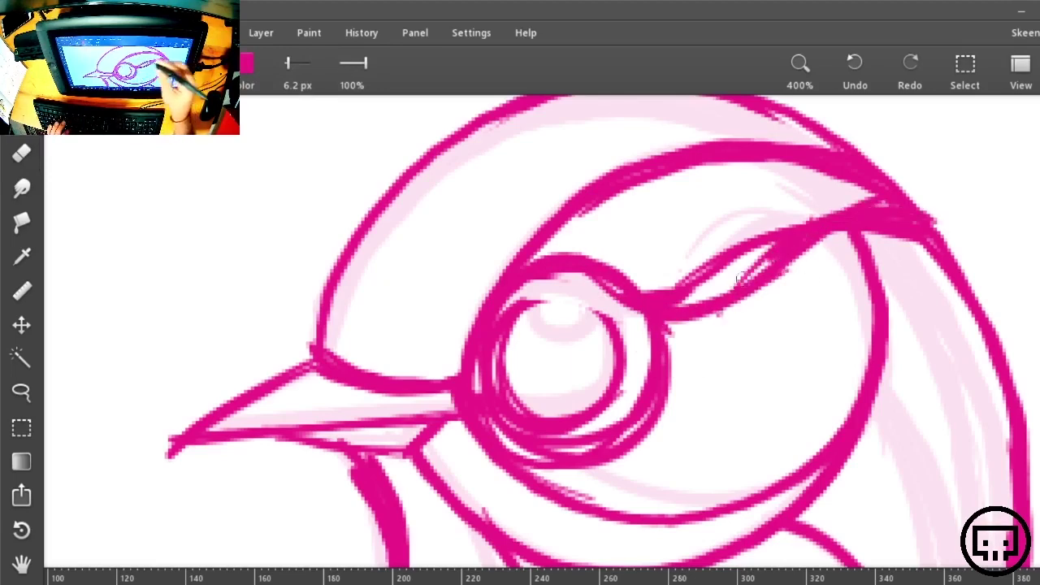
left_click_drag(816, 218, 949, 208)
left_click_drag(861, 229, 967, 243)
Erase the old upper brow line between the eye and the back of the head
key("e")
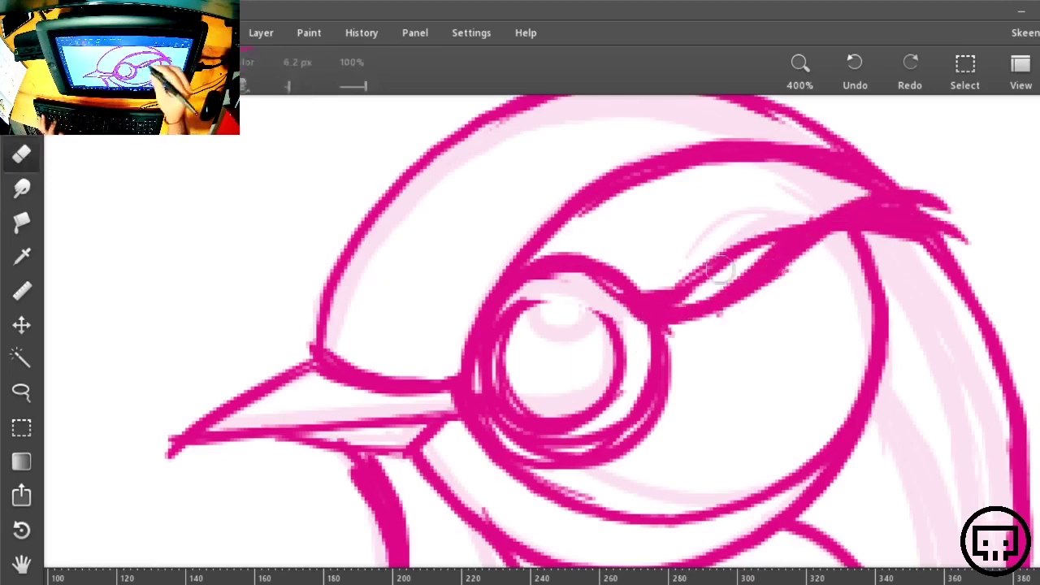
mouse_move(691, 277)
left_mouse_down()
mouse_move(761, 225)
mouse_move(824, 221)
left_mouse_up()
left_click_drag(937, 451, 675, 139)
Show the hidden bird photo layer beside the drawing as a reference
key("ctrl+0")
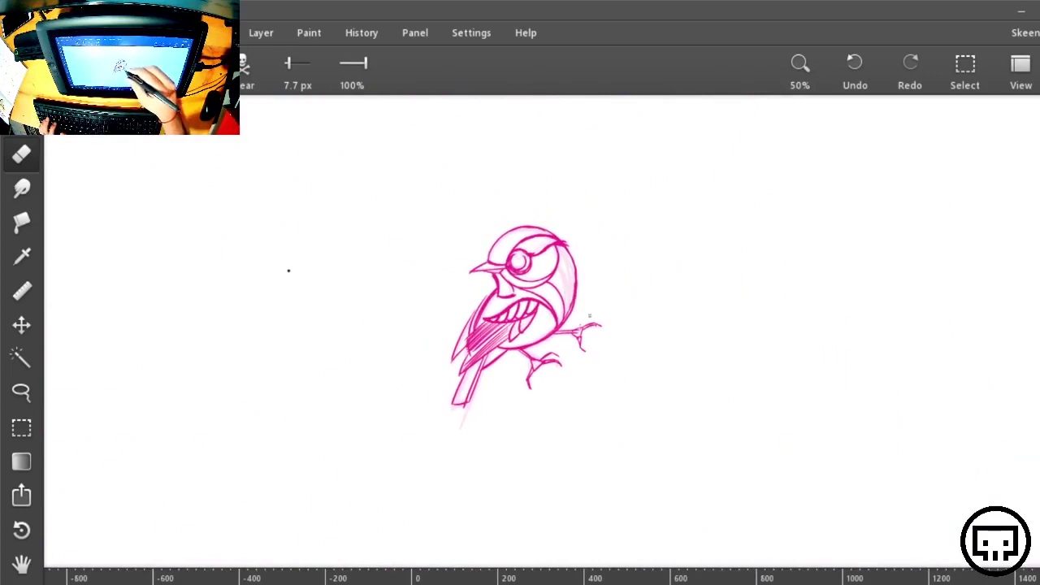
left_click(1039, 71)
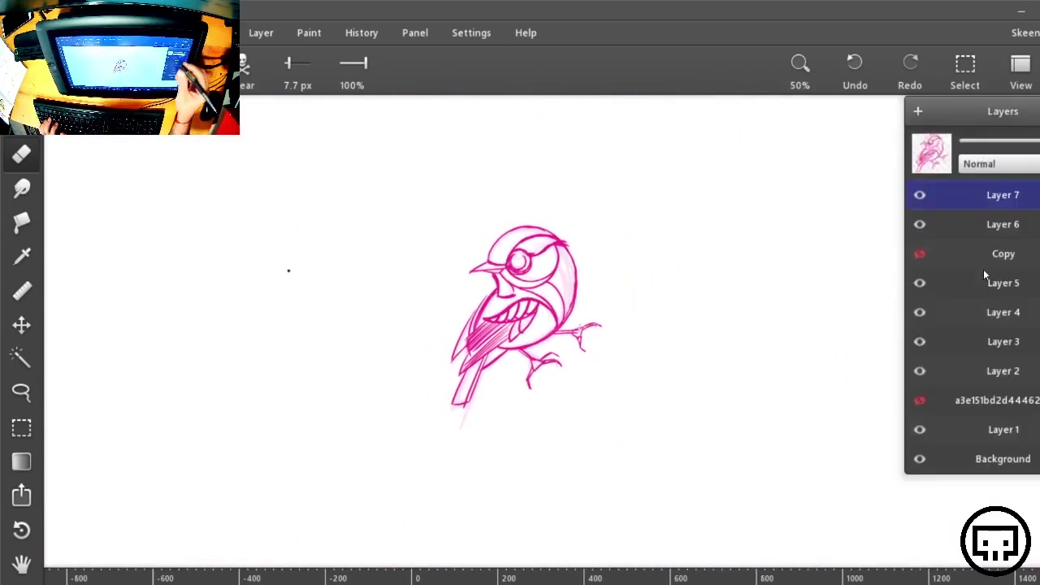
left_click(920, 400)
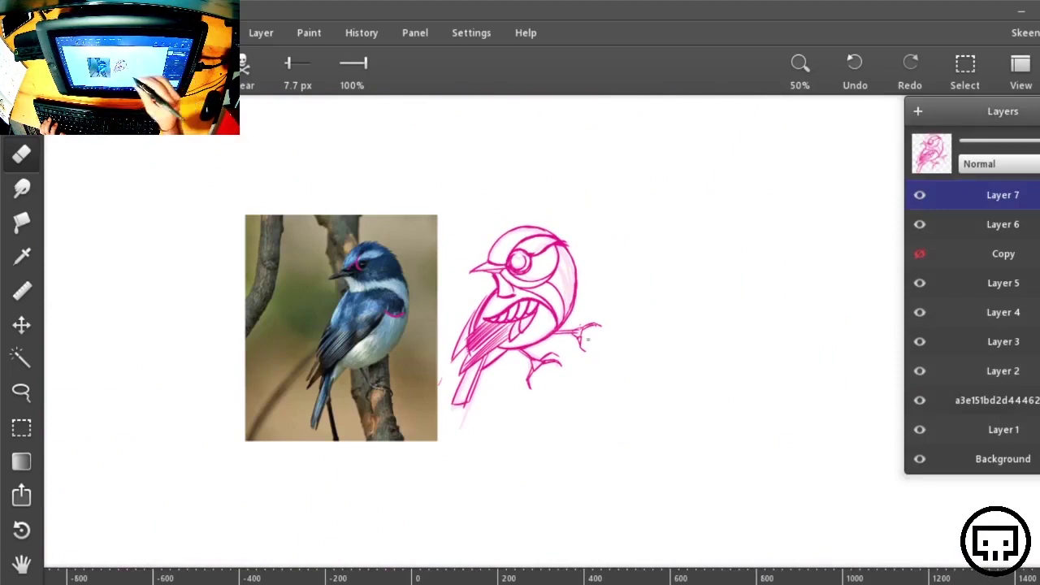
key("Tab")
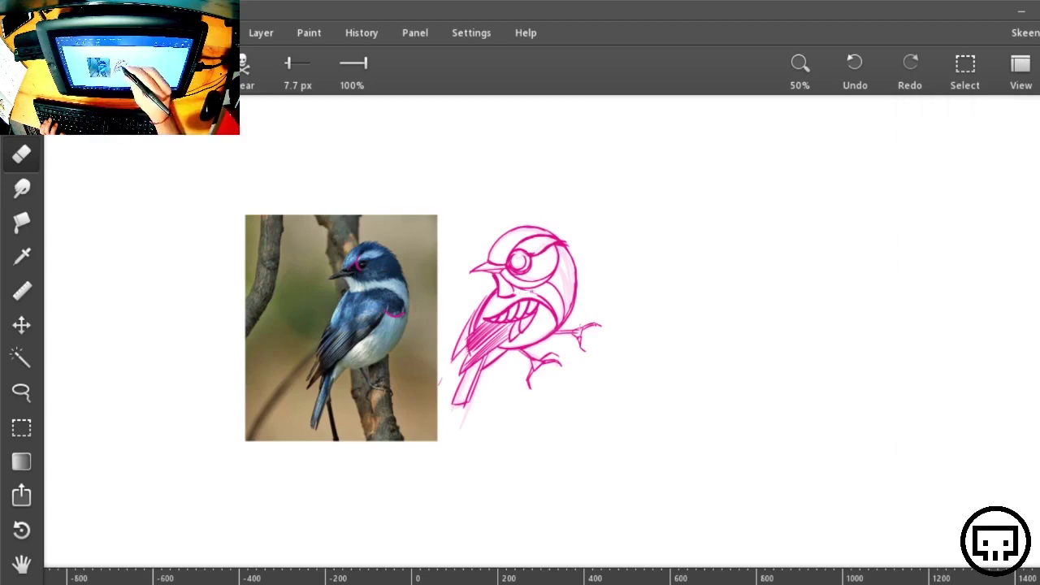
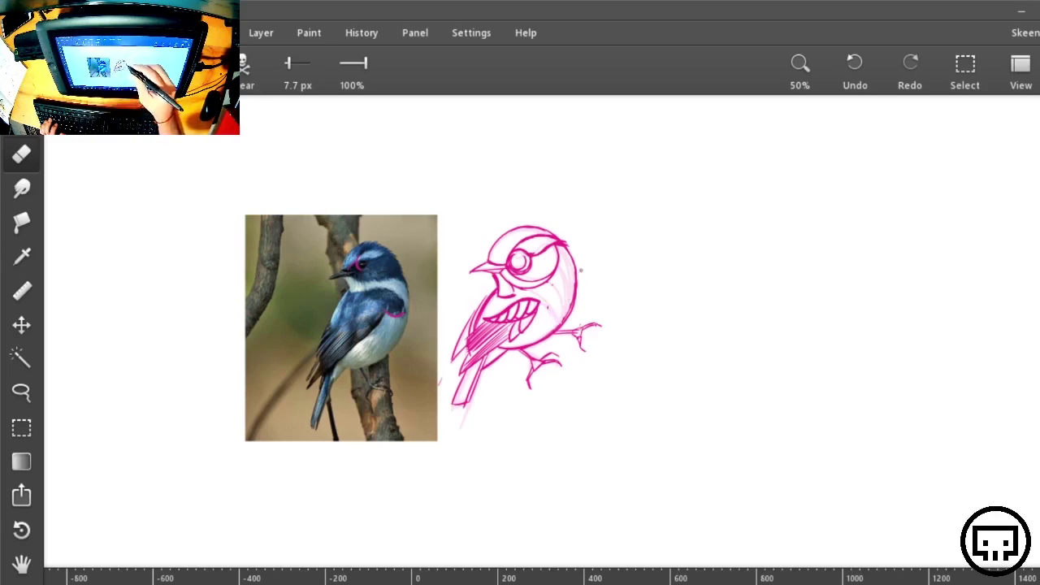
Draw a new shoulder line continuing from the top of the wing feathers and arching around into the back contour
key("ctrl+plus")
key("ctrl+plus")
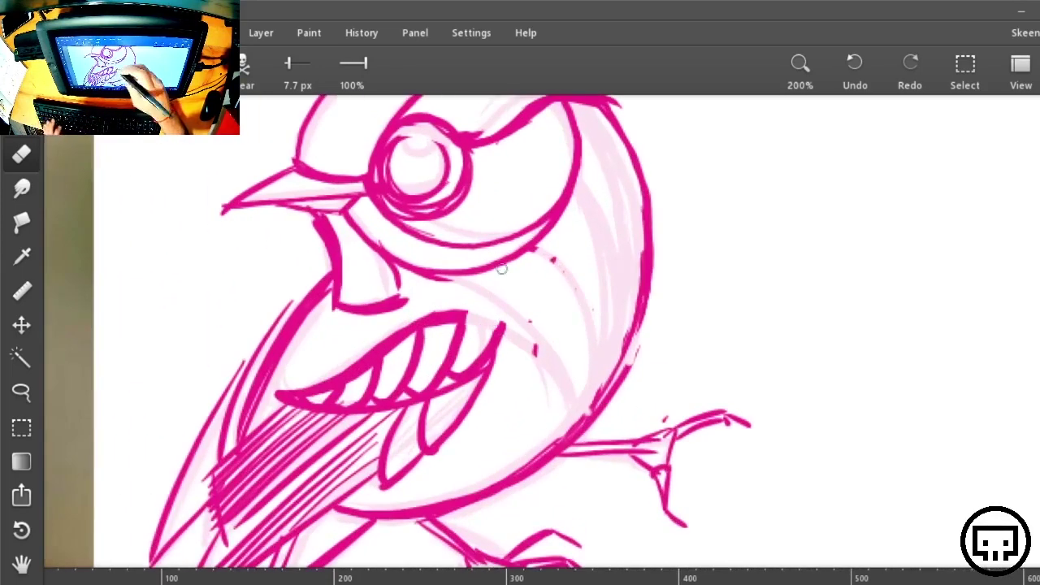
key("b")
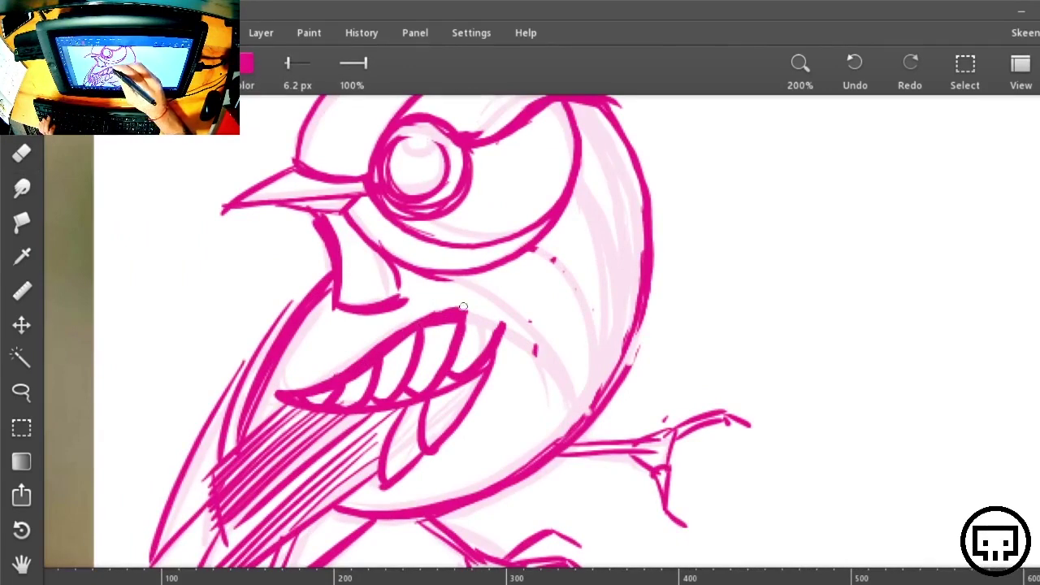
left_click_drag(463, 307, 540, 307)
left_click_drag(603, 358, 518, 300)
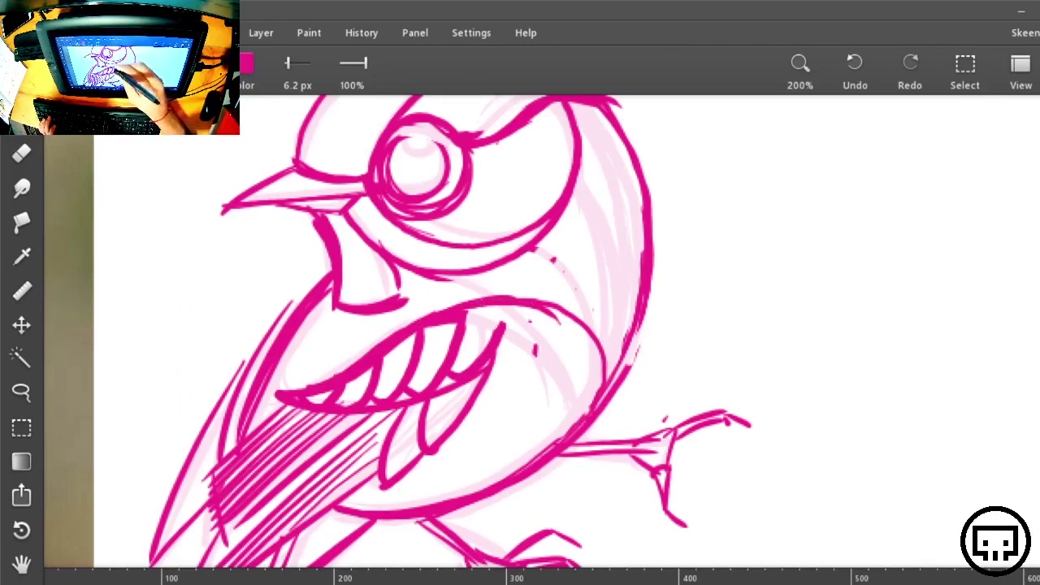
left_click_drag(592, 351, 545, 308)
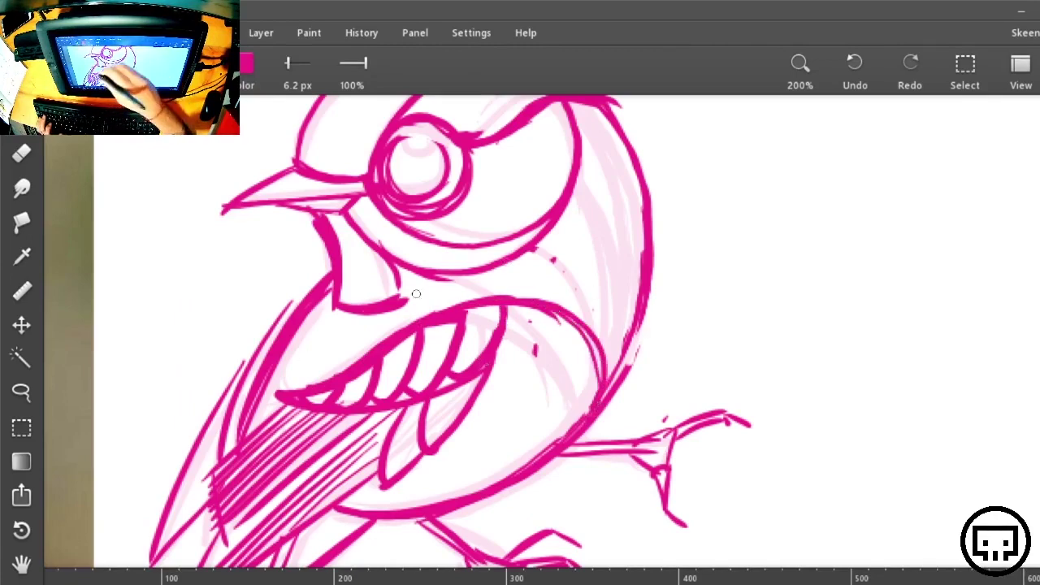
Draw the collar's lower edge with overlapping strokes curving from beneath the cheek down to the back contour
left_click_drag(687, 265, 1039, 299)
mouse_move(989, 354)
left_mouse_down()
mouse_move(742, 379)
mouse_move(846, 325)
mouse_move(690, 367)
left_mouse_up()
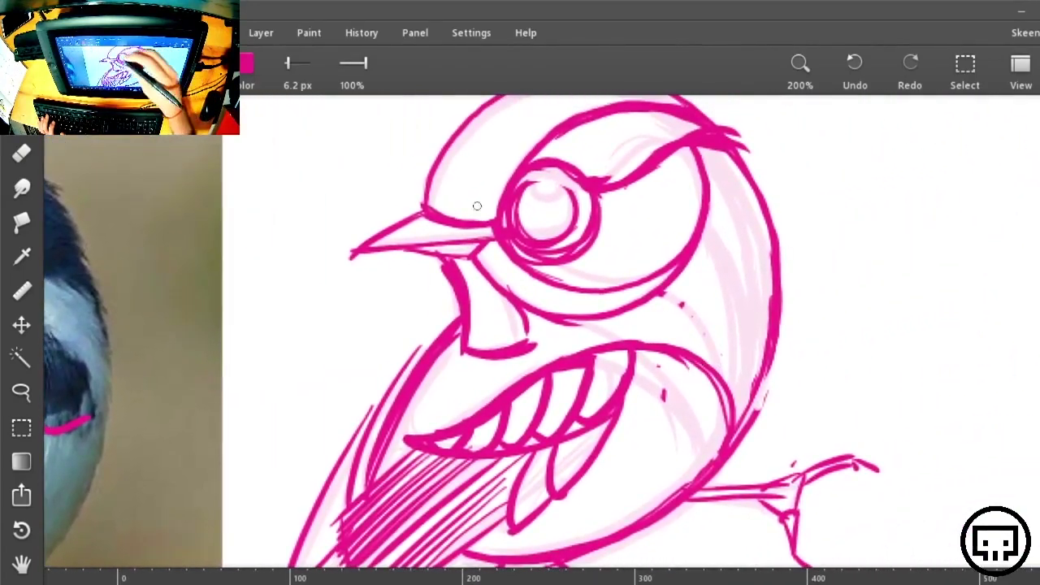
left_click_drag(536, 347, 725, 324)
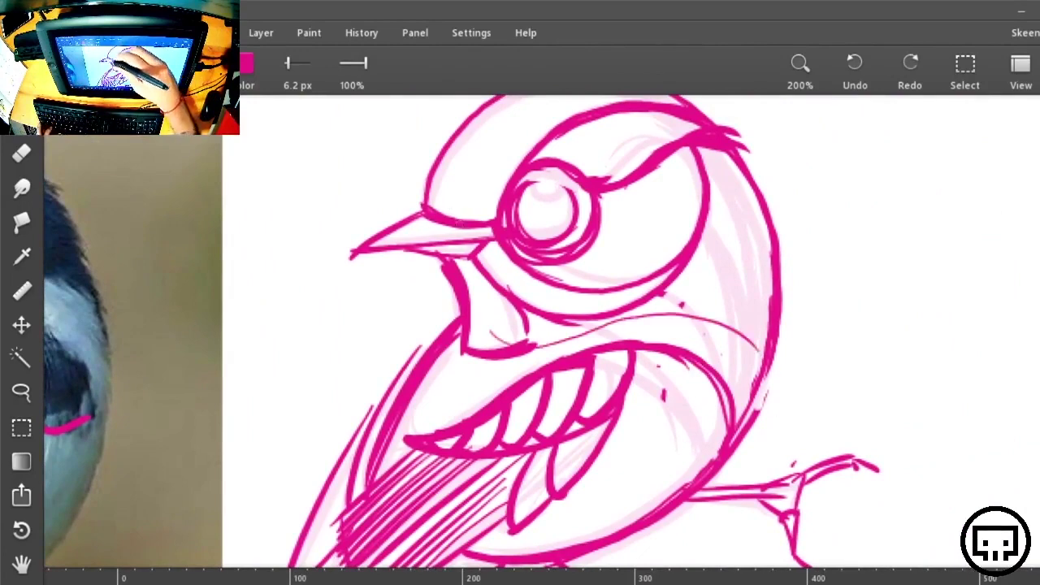
key("ctrl+z")
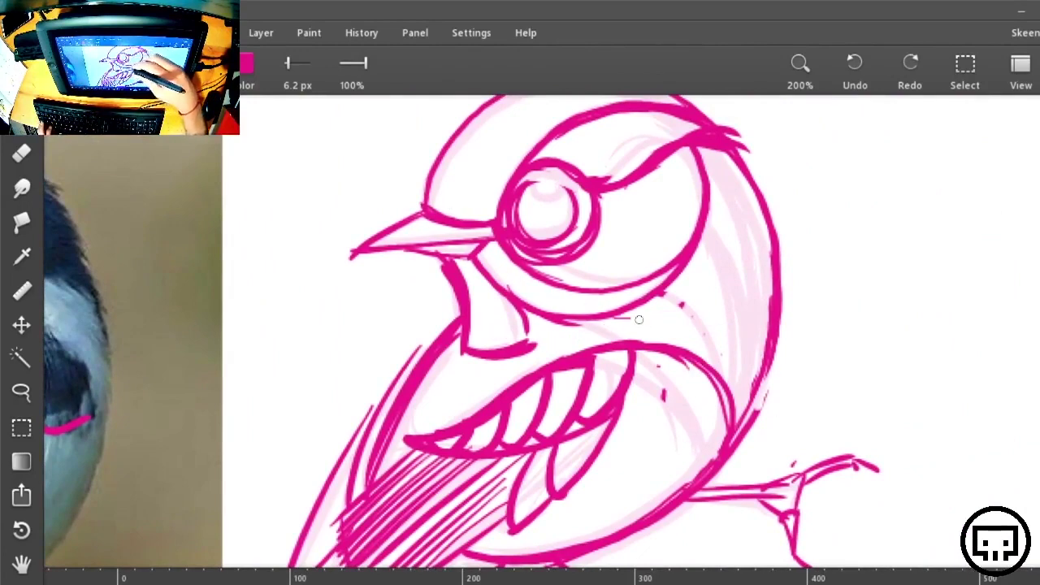
left_click_drag(639, 319, 737, 399)
left_click_drag(703, 359, 615, 310)
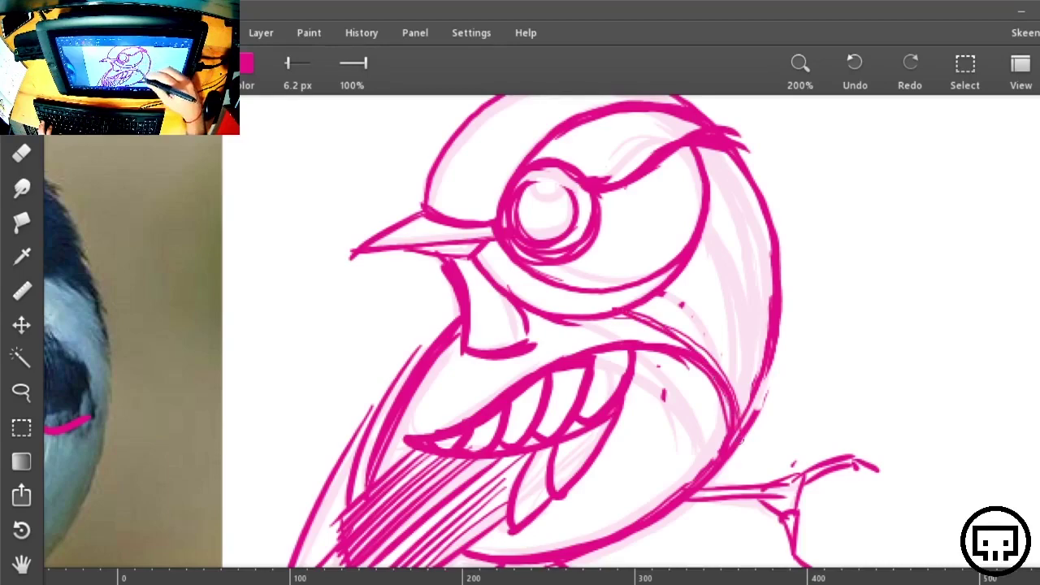
left_click_drag(718, 372, 624, 303)
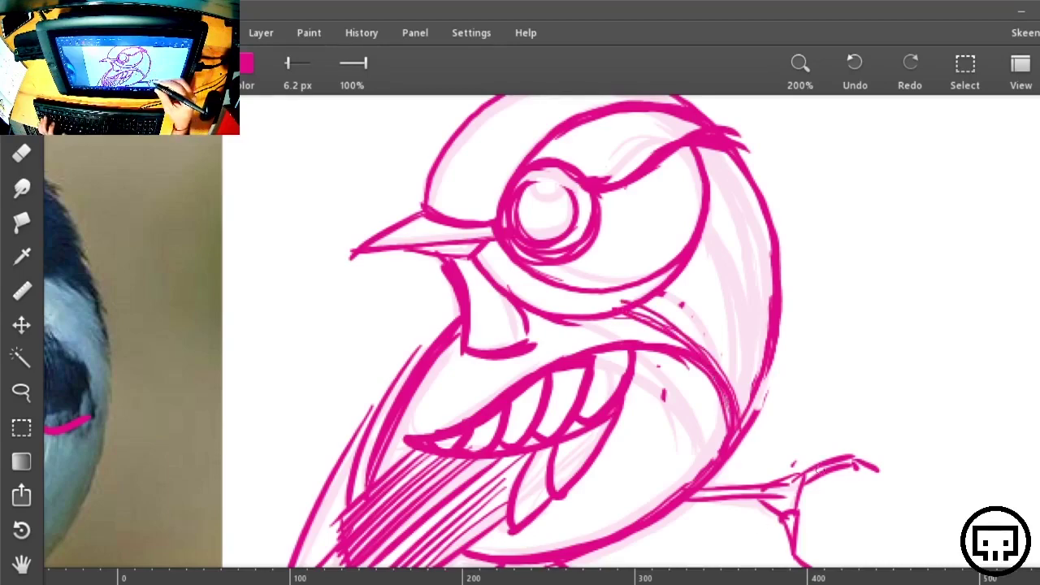
left_click_drag(825, 471, 1039, 382)
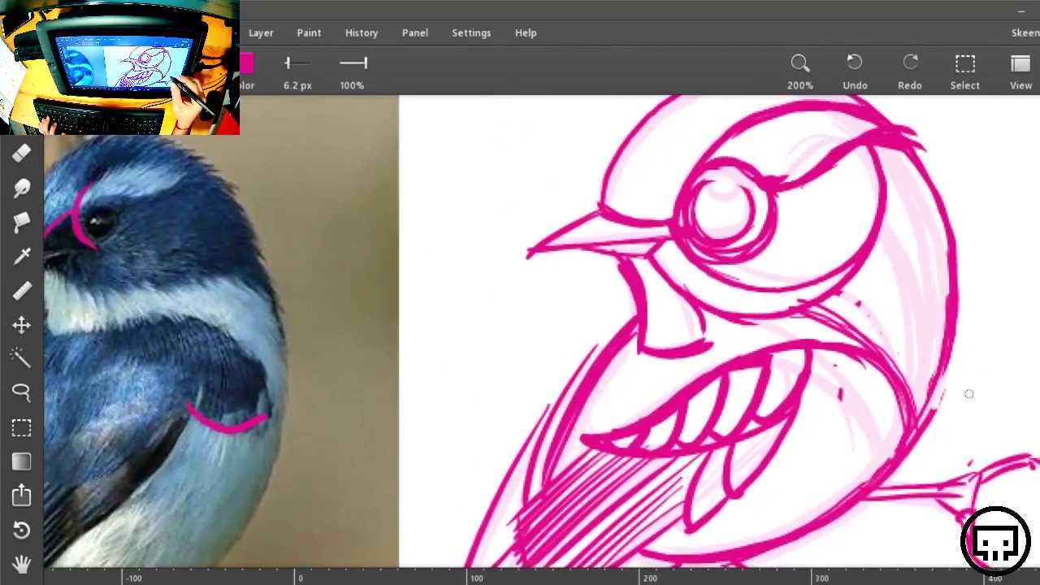
left_click_drag(967, 336, 1029, 381)
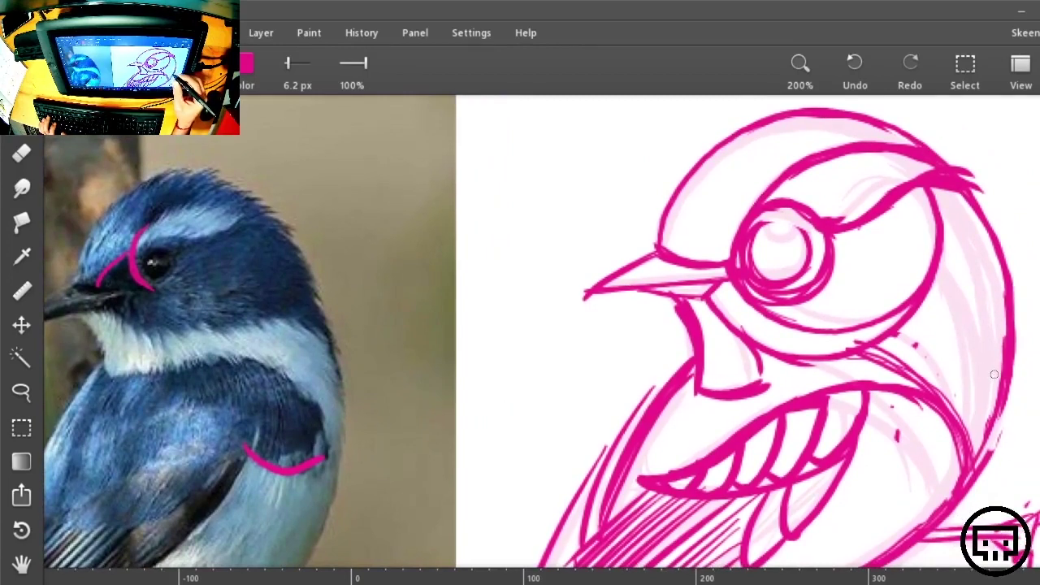
left_click_drag(979, 377, 585, 365)
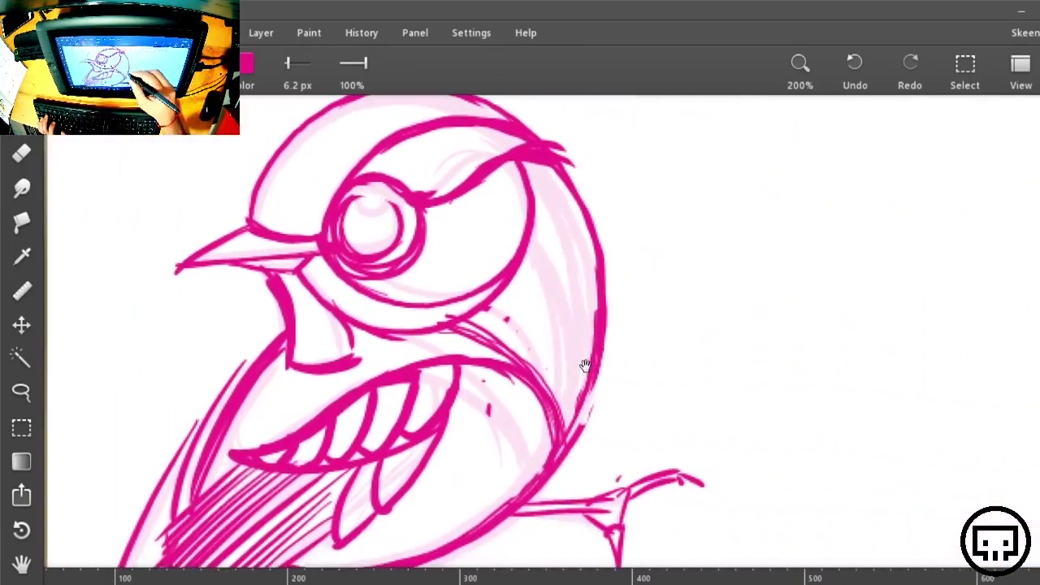
mouse_move(541, 167)
left_mouse_down()
mouse_move(524, 223)
mouse_move(536, 308)
mouse_move(556, 378)
mouse_move(598, 438)
left_mouse_up()
key("ctrl+z")
key("ctrl+minus")
key("ctrl+minus")
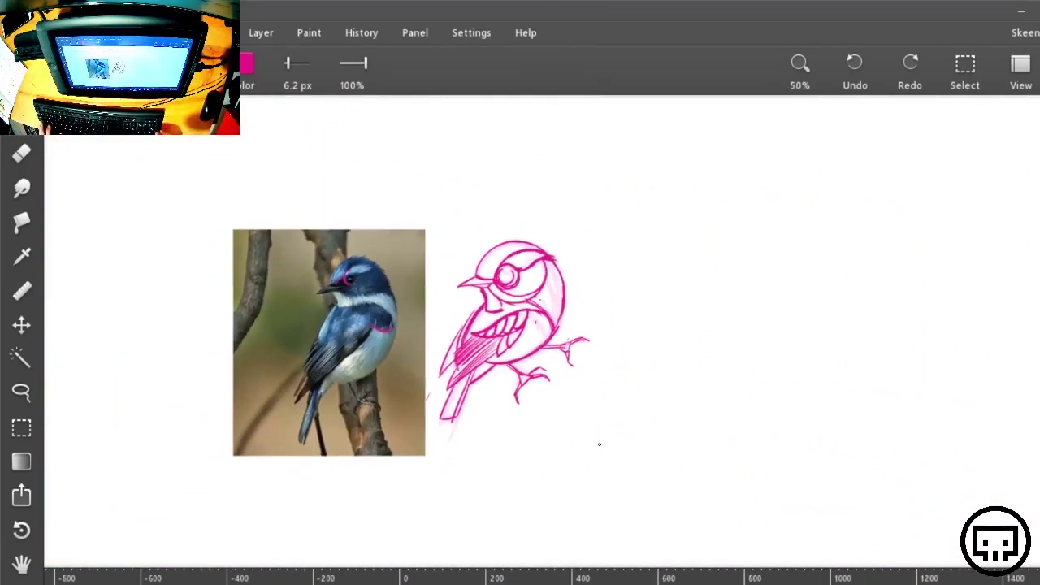
Redraw the back contour slightly further inward, from the brow tip on the head down to the shoulder
scroll(600, 444, "up", 4)
key("r")
left_click_drag(797, 464, 439, 177)
left_click_drag(861, 431, 630, 488)
left_click_drag(636, 442, 644, 431)
key("b")
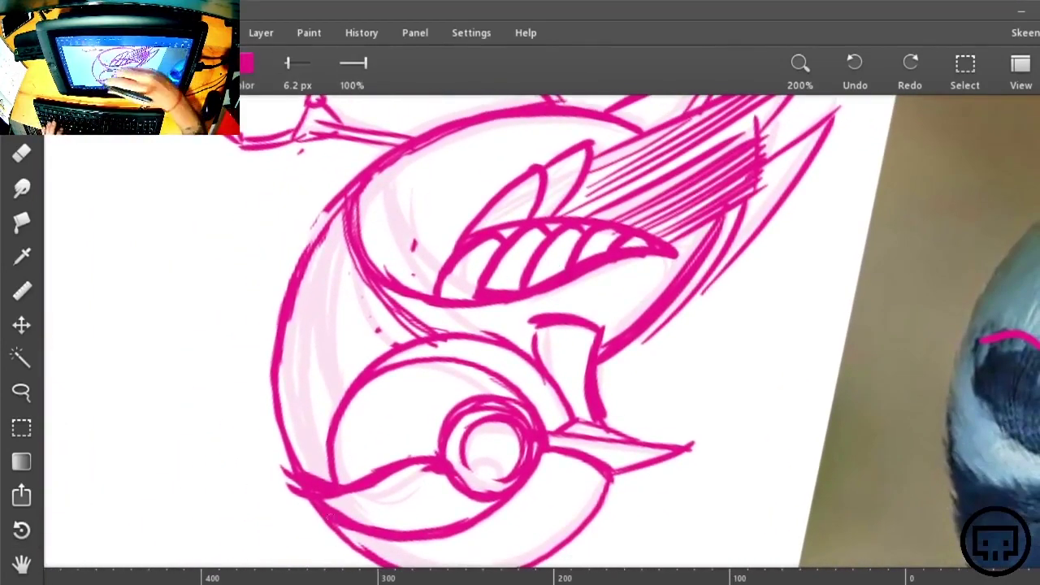
mouse_move(383, 564)
left_mouse_down()
mouse_move(307, 470)
mouse_move(337, 203)
mouse_move(402, 126)
mouse_move(338, 231)
mouse_move(300, 332)
mouse_move(296, 449)
mouse_move(329, 504)
left_mouse_up()
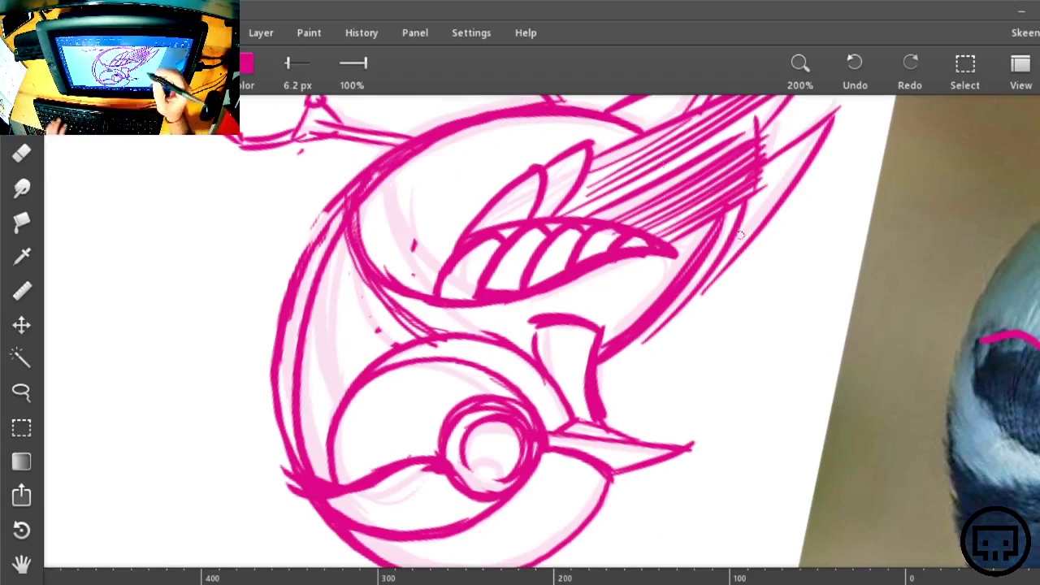
Erase the brow flicks sticking out of the head and the old outer back contour down to the belly
key("r")
left_click_drag(741, 235, 313, 350)
key("space")
mouse_move(920, 330)
left_mouse_down()
mouse_move(785, 445)
mouse_move(793, 435)
left_mouse_up()
key("e")
left_click_drag(623, 153, 675, 284)
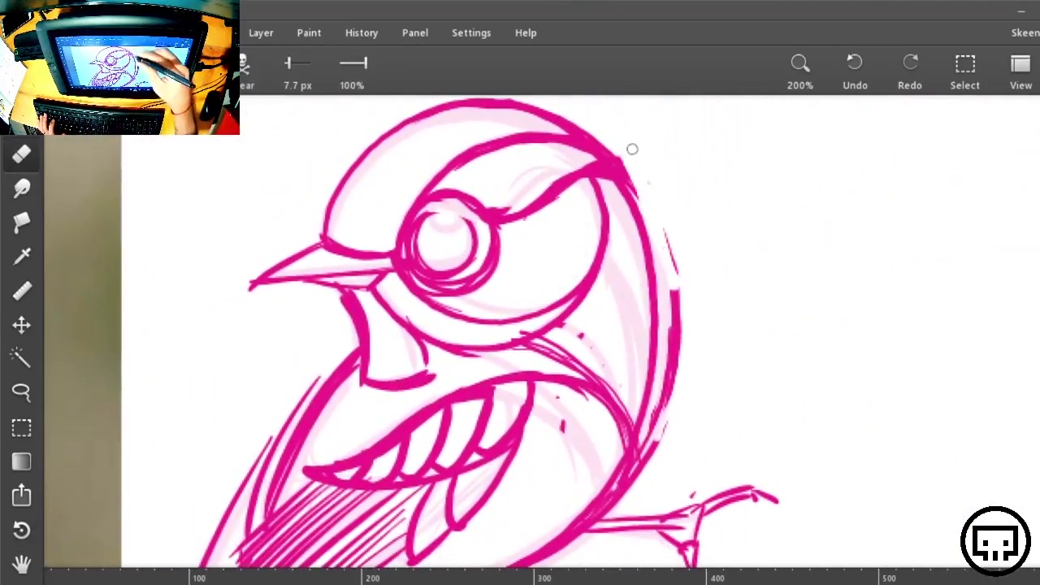
mouse_move(671, 232)
left_mouse_down()
mouse_move(675, 358)
mouse_move(646, 467)
mouse_move(581, 537)
left_mouse_up()
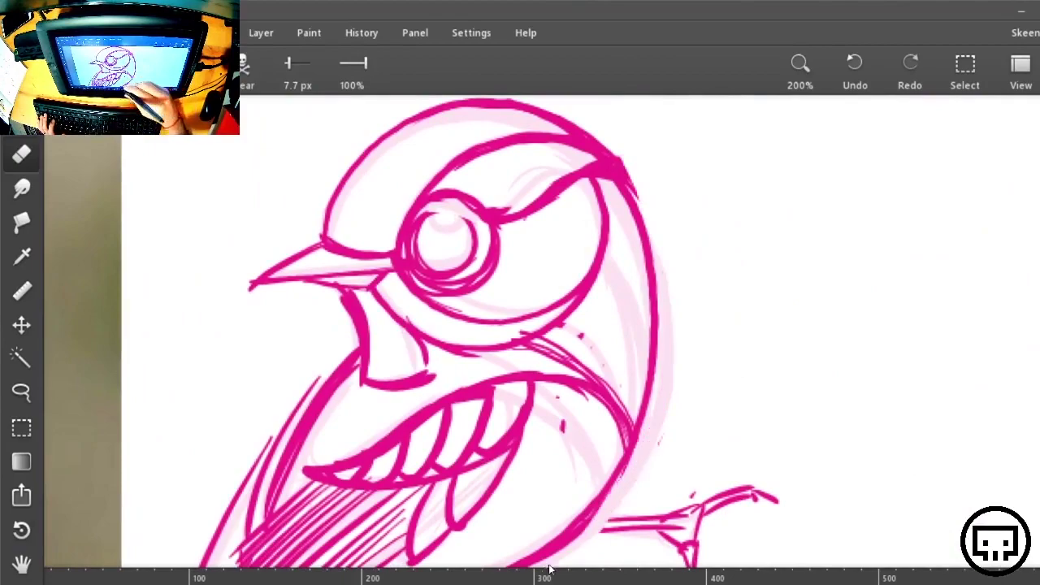
Redraw the belly contour further inward with a thick curve that joins the new back line
key("ctrl+minus")
key("ctrl+minus")
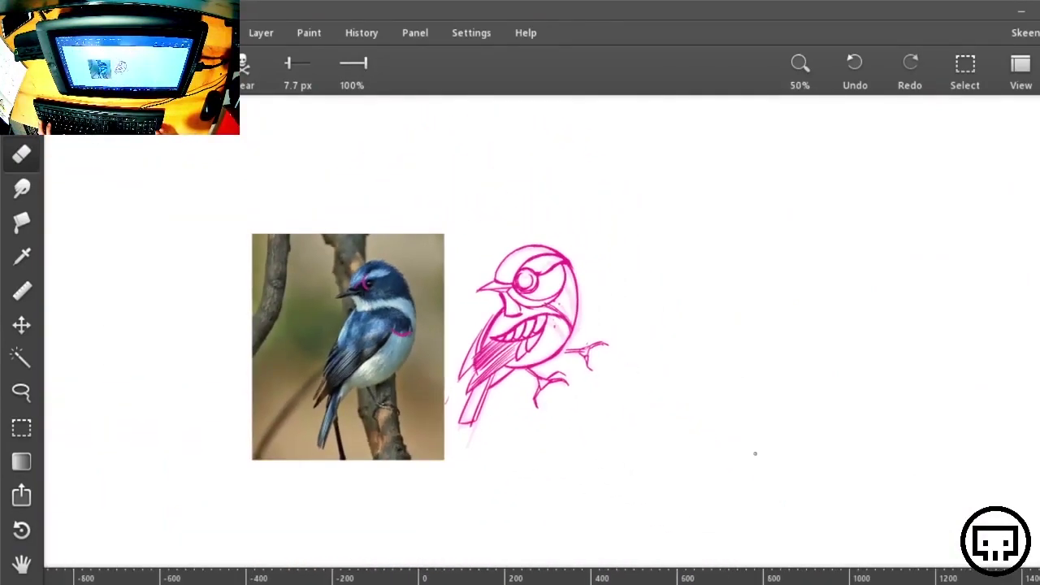
key("ctrl+plus")
key("ctrl+plus")
key("ctrl+plus")
key("r")
left_click_drag(791, 437, 386, 301)
left_click_drag(620, 220, 606, 575)
key("ctrl+minus")
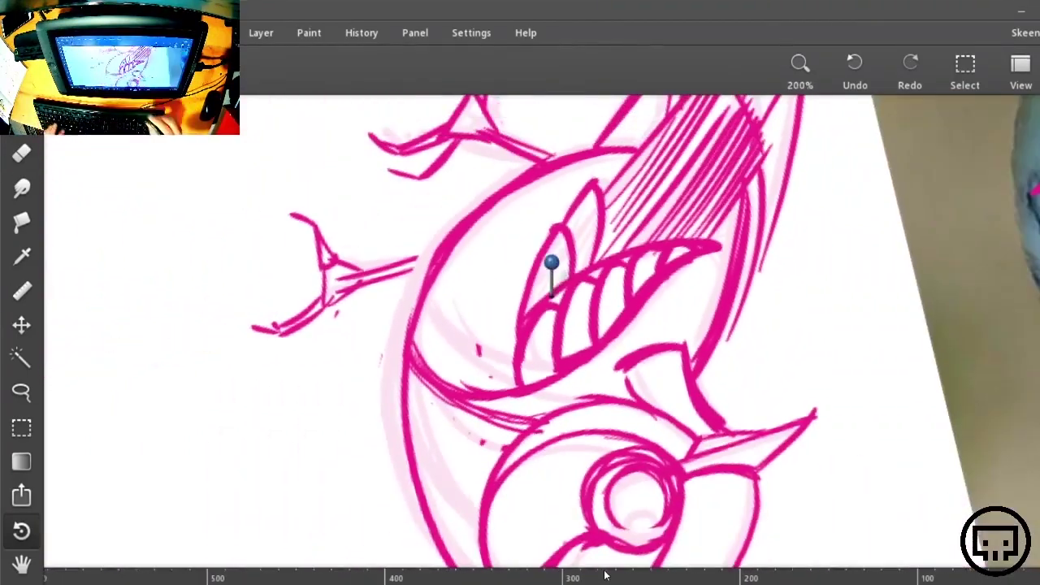
mouse_move(406, 445)
left_mouse_down()
mouse_move(473, 234)
mouse_move(642, 146)
mouse_move(465, 238)
mouse_move(391, 391)
mouse_move(610, 139)
left_mouse_up()
Erase the excess strokes along the outer side of the belly contour
key("e")
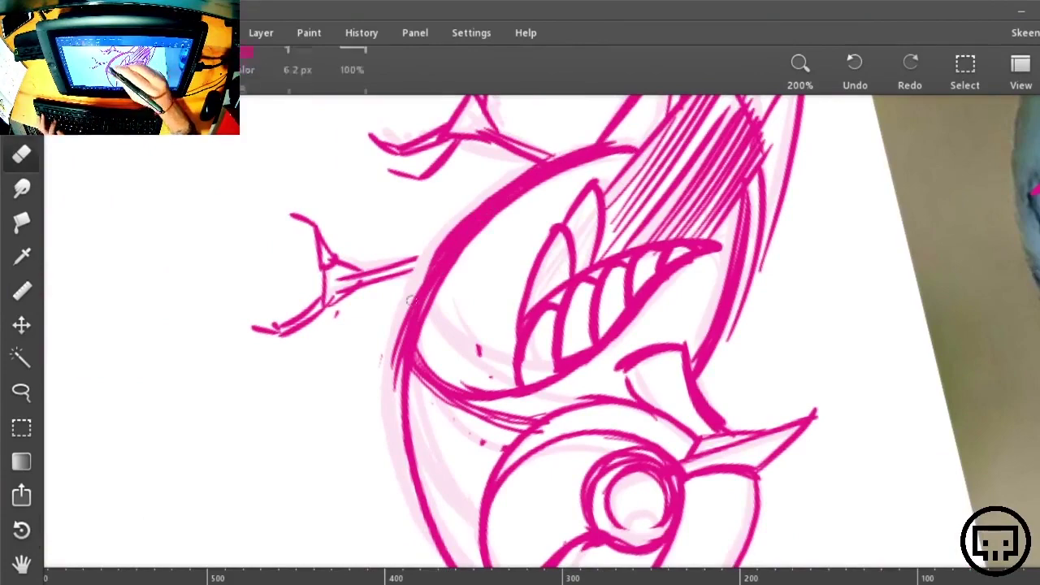
mouse_move(393, 388)
left_mouse_down()
mouse_move(423, 280)
mouse_move(554, 150)
left_mouse_up()
left_click_drag(422, 269, 632, 145)
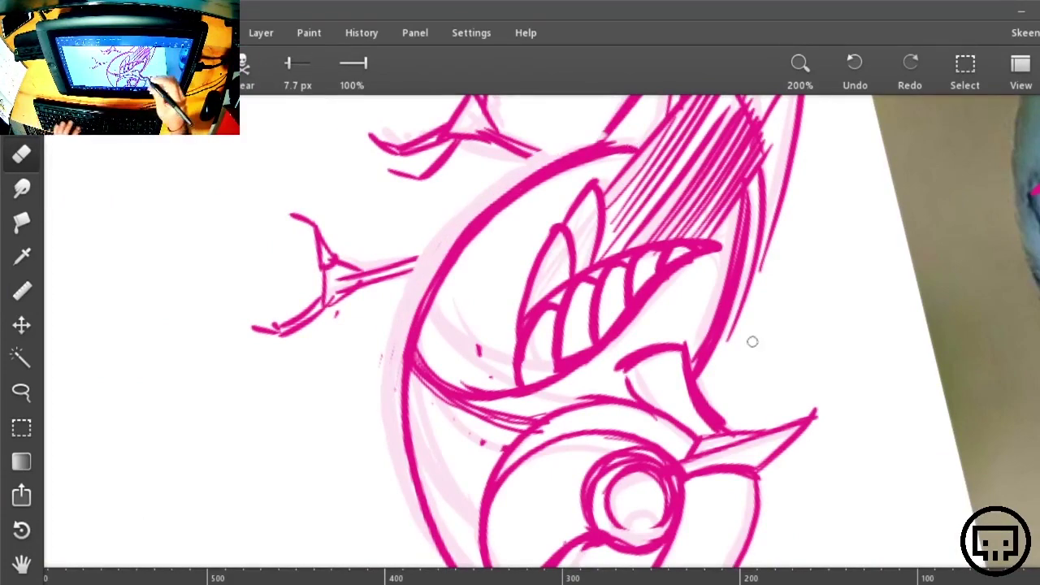
Draw the outer cheek contour as a thick curve from below the beak around to the brow tip
key("r")
mouse_move(768, 326)
left_mouse_down()
mouse_move(769, 434)
mouse_move(272, 399)
mouse_move(250, 343)
left_mouse_up()
key("space")
mouse_move(767, 216)
left_mouse_down()
mouse_move(790, 326)
mouse_move(685, 478)
mouse_move(684, 501)
left_mouse_up()
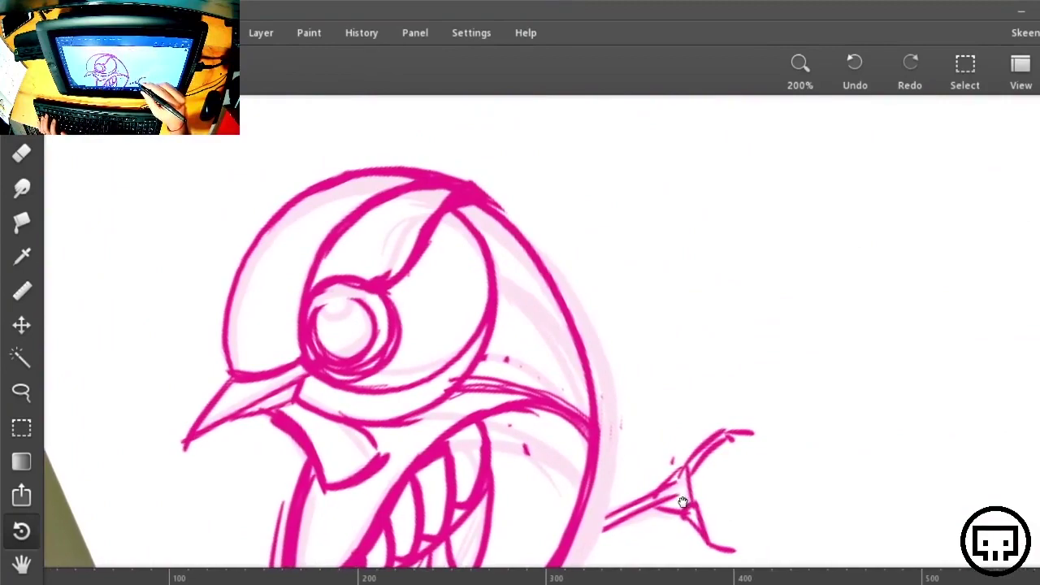
mouse_move(790, 183)
left_mouse_down()
mouse_move(688, 557)
mouse_move(490, 379)
mouse_move(683, 431)
mouse_move(688, 326)
left_mouse_up()
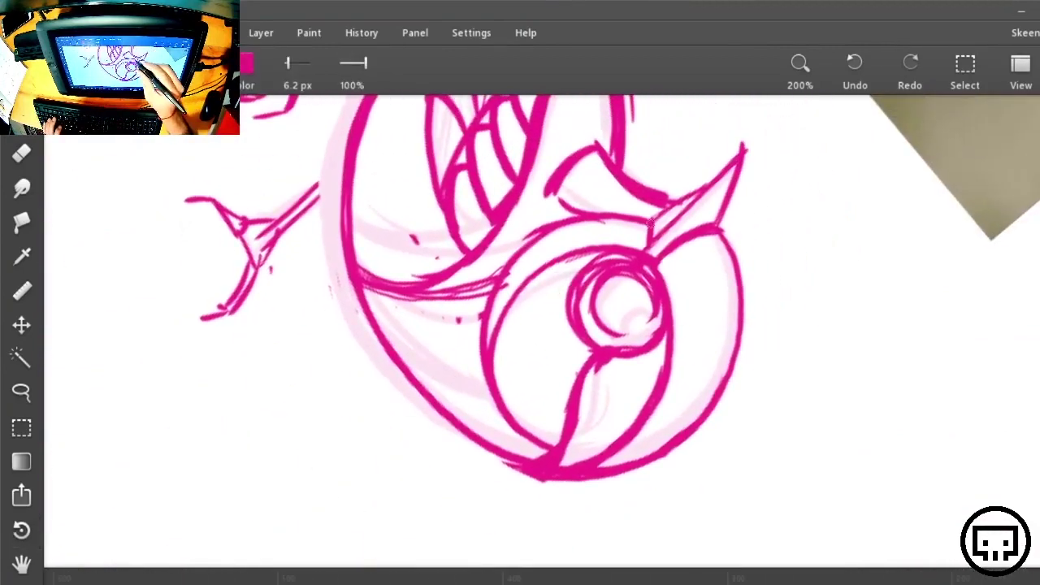
mouse_move(581, 210)
left_mouse_down()
mouse_move(482, 293)
mouse_move(470, 387)
mouse_move(530, 450)
mouse_move(463, 376)
mouse_move(497, 258)
left_mouse_up()
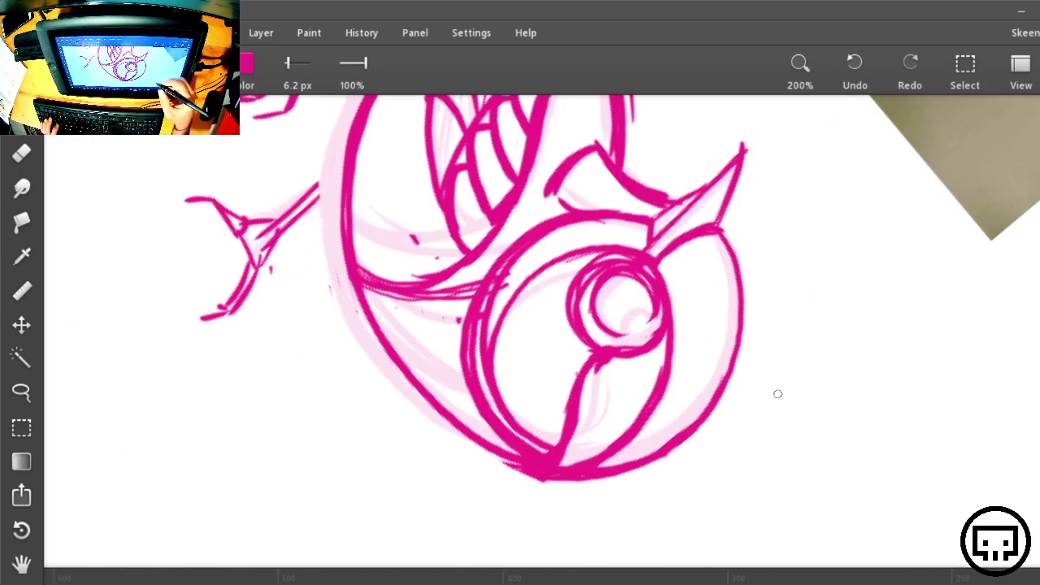
Thicken the inner edge of the ring around the face and the collar line running from it to the back contour
mouse_move(625, 241)
left_mouse_down()
mouse_move(568, 254)
mouse_move(501, 329)
mouse_move(484, 408)
mouse_move(569, 249)
mouse_move(597, 242)
left_mouse_up()
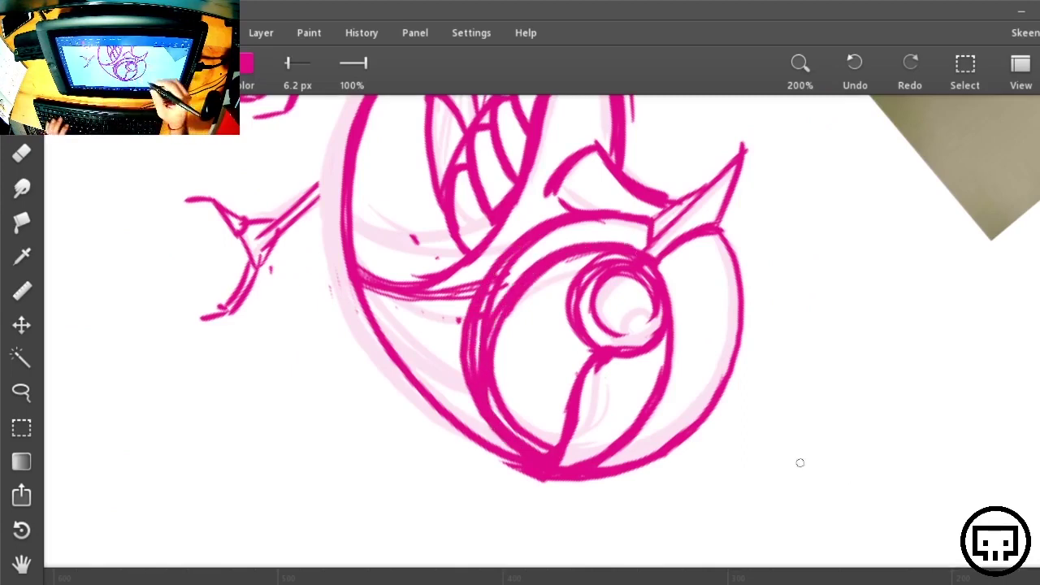
key("r")
left_click_drag(824, 486, 484, 169)
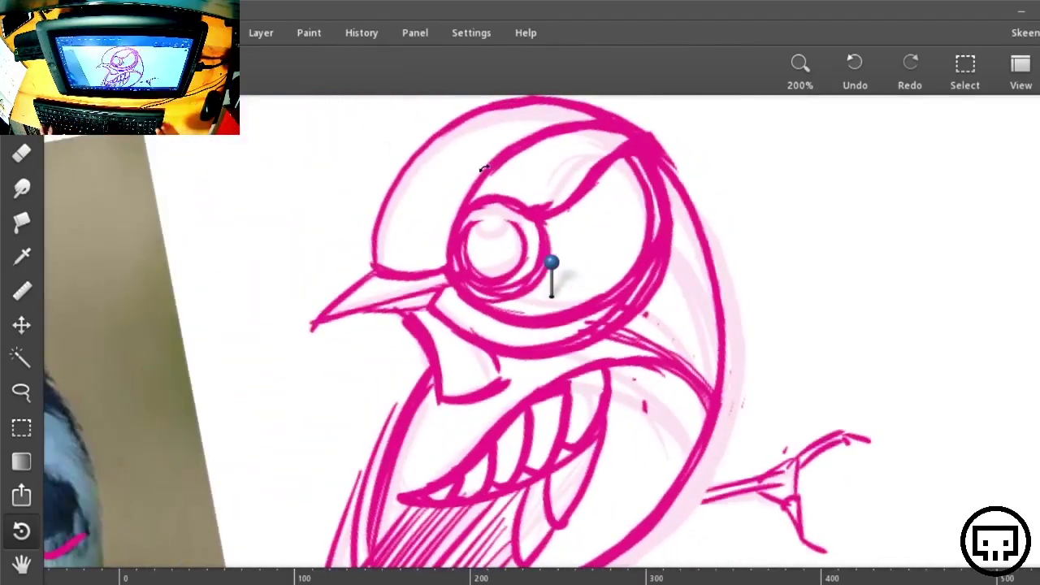
key("ctrl+plus")
key("ctrl+plus")
key("ctrl+minus")
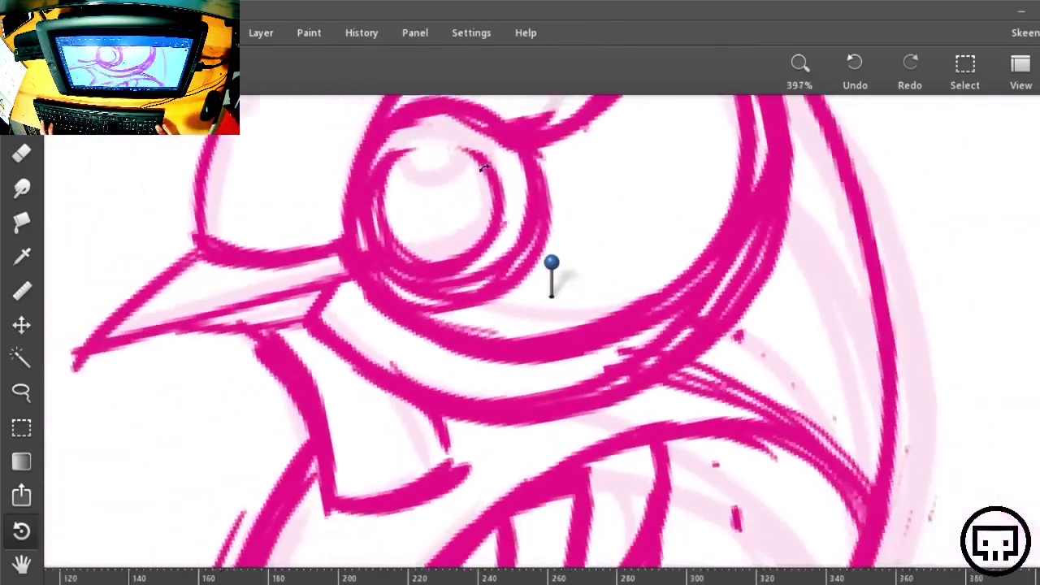
scroll(484, 168, "down", 3)
left_click_drag(565, 352, 644, 313)
key("b")
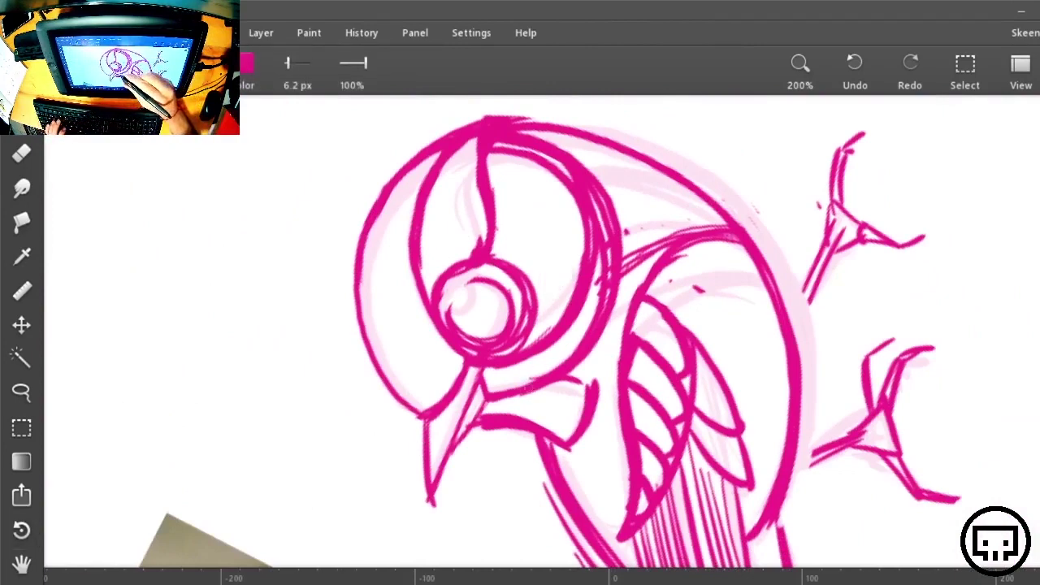
mouse_move(548, 372)
left_mouse_down()
mouse_move(599, 299)
mouse_move(717, 191)
left_mouse_up()
key("ctrl+z")
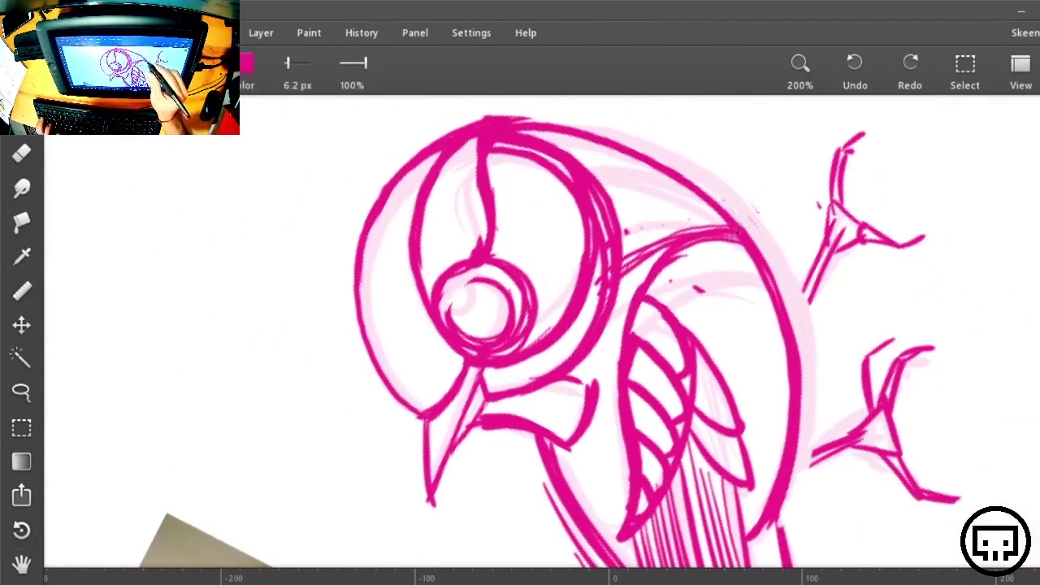
mouse_move(643, 285)
left_mouse_down()
mouse_move(707, 229)
mouse_move(742, 221)
left_mouse_up()
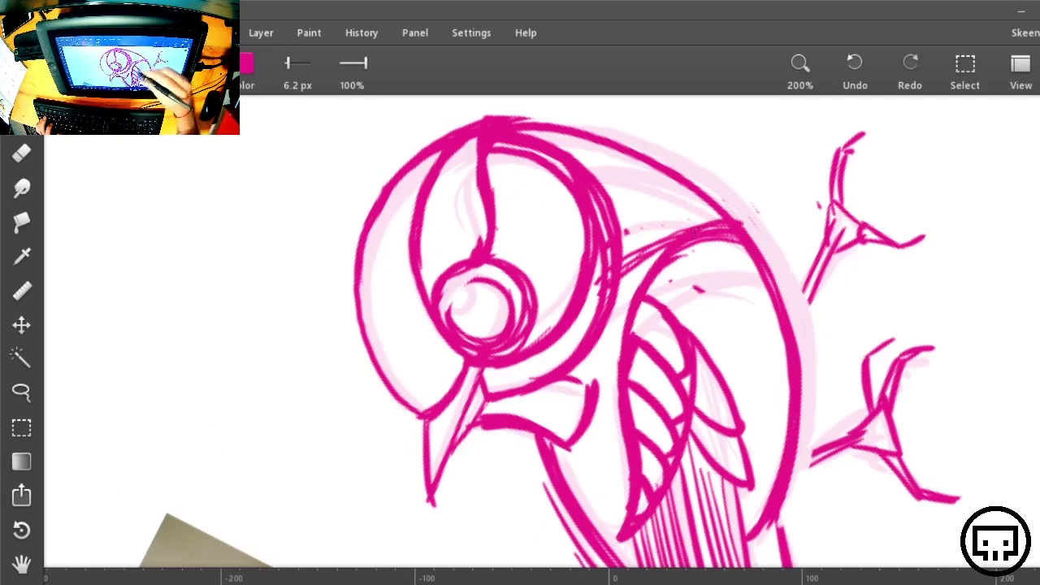
left_click_drag(624, 248, 736, 223)
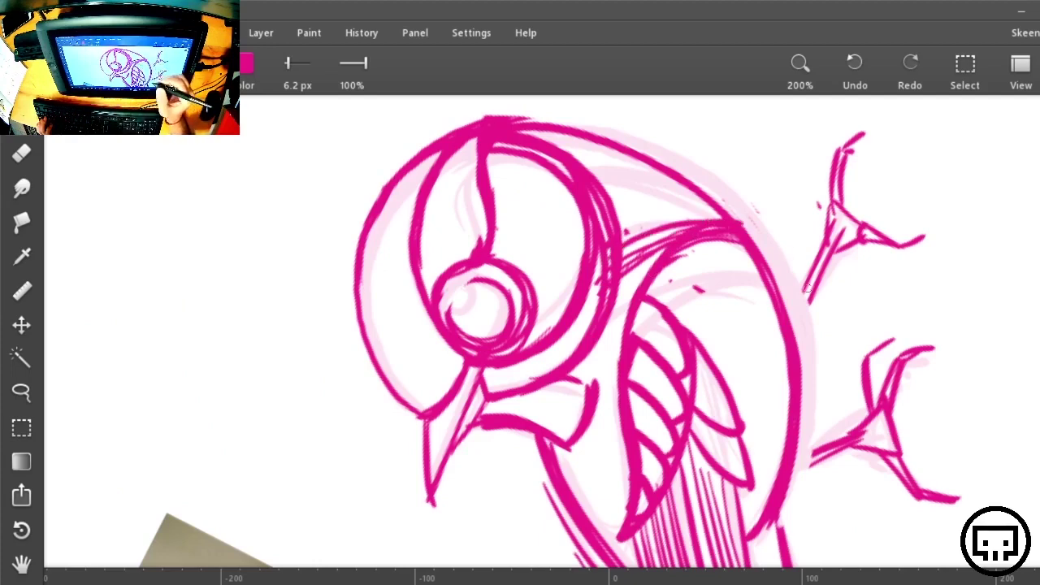
Erase the excess collar strokes, redraw the collar as a thick curve to the back contour, and extend the breast line across the throat patch
key("e")
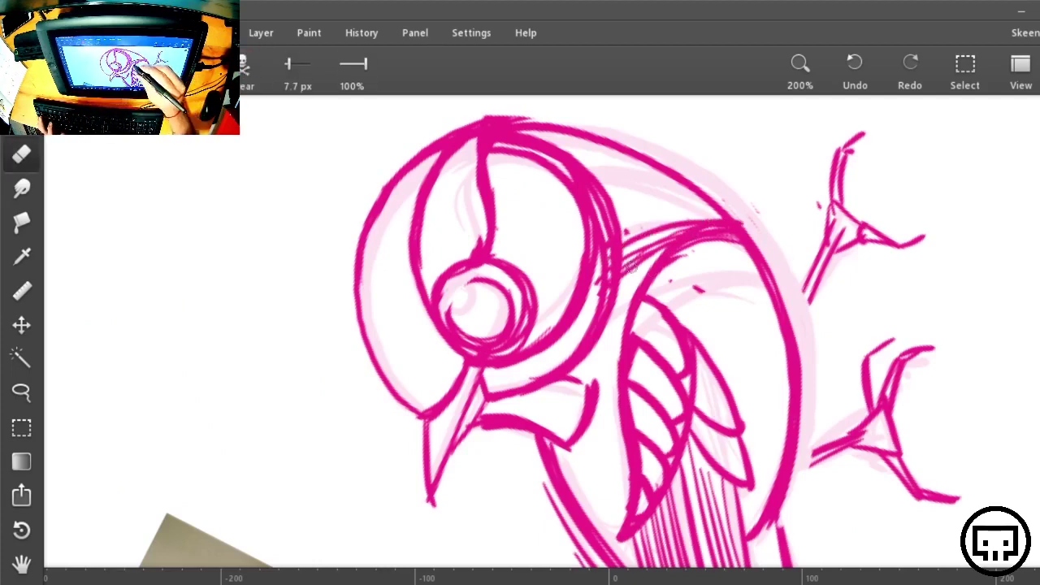
left_click_drag(624, 278, 712, 219)
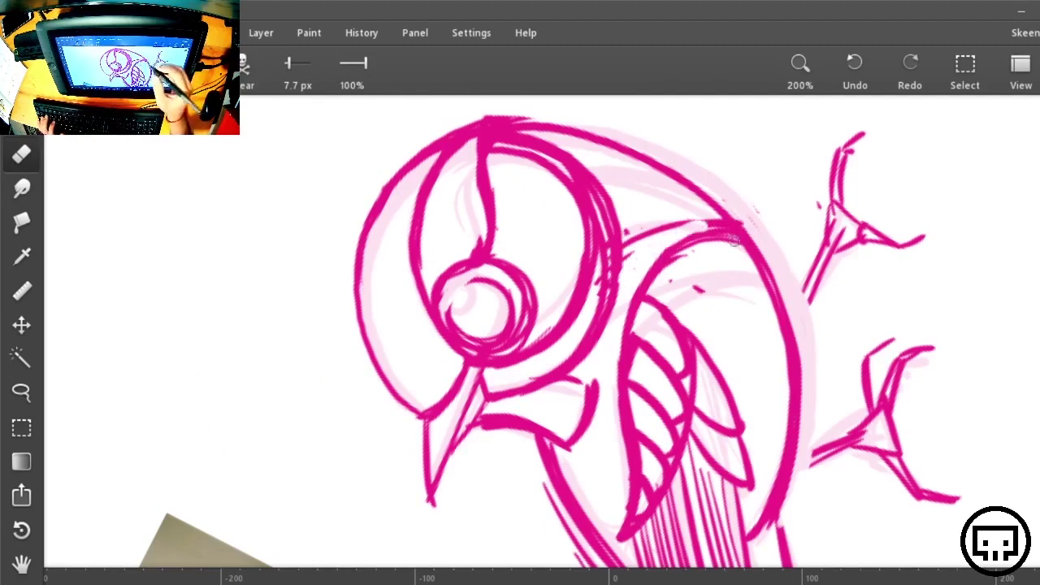
key("b")
left_click_drag(648, 277, 738, 231)
mouse_move(740, 228)
left_mouse_down()
mouse_move(699, 225)
mouse_move(623, 267)
mouse_move(623, 252)
mouse_move(736, 220)
mouse_move(662, 223)
mouse_move(624, 244)
left_mouse_up()
mouse_move(545, 348)
left_mouse_down()
mouse_move(545, 429)
mouse_move(537, 426)
left_mouse_up()
mouse_move(551, 330)
left_mouse_down()
mouse_move(754, 221)
mouse_move(565, 299)
left_mouse_up()
Strengthen the iris outline and add a rounded highlight and a small dot inside the eye
key("r")
mouse_move(859, 290)
left_mouse_down()
mouse_move(859, 316)
mouse_move(524, 475)
mouse_move(645, 455)
mouse_move(663, 437)
left_mouse_up()
mouse_move(478, 237)
left_mouse_down()
mouse_move(514, 217)
mouse_move(479, 270)
left_mouse_up()
left_click_drag(525, 219, 500, 273)
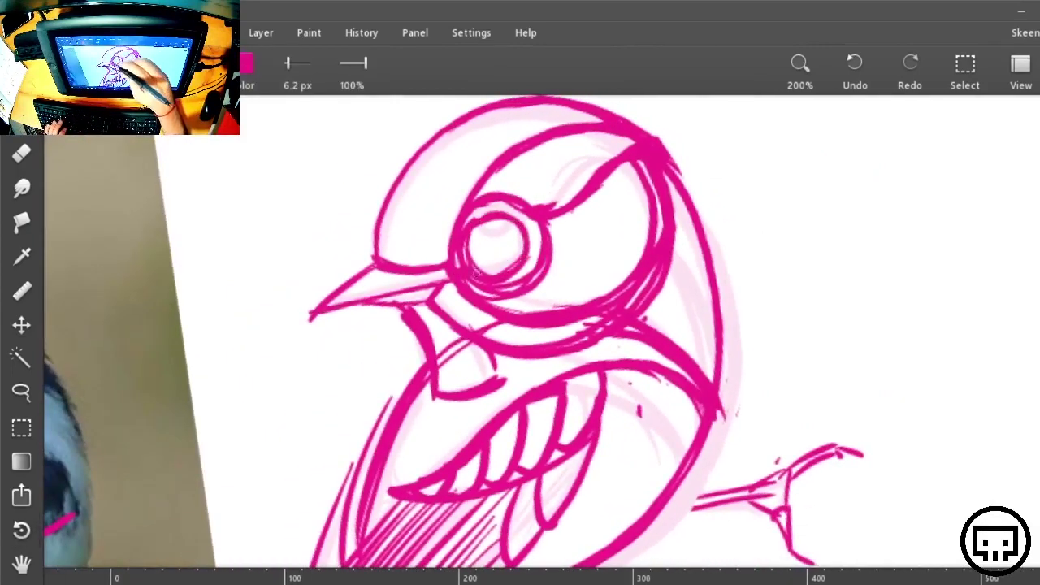
mouse_move(487, 225)
left_mouse_down()
mouse_move(505, 229)
mouse_move(495, 217)
left_mouse_up()
left_click(475, 251)
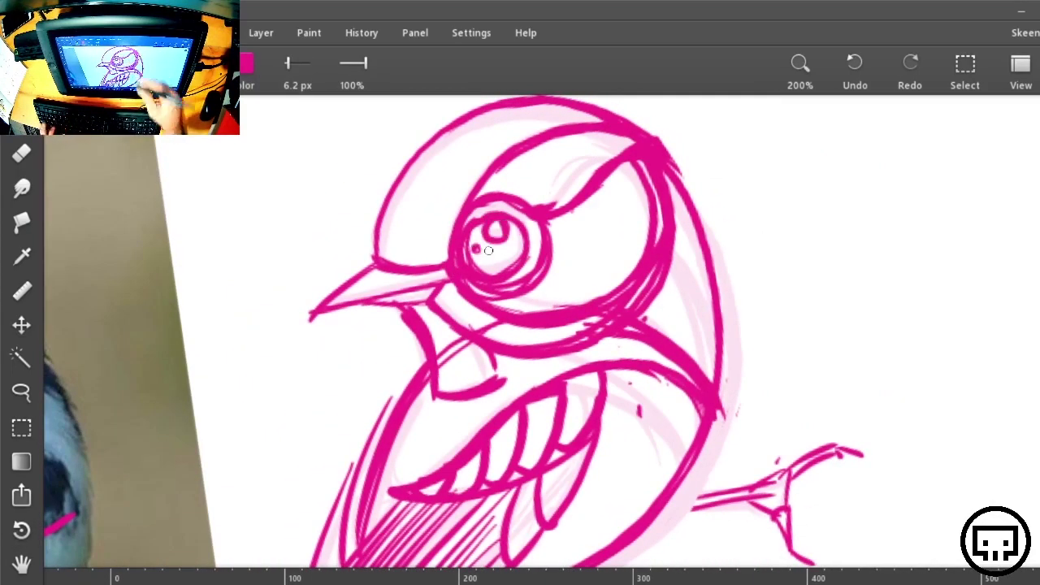
Erase the upper of the two feet beside the belly
key("ctrl+minus")
key("ctrl+minus")
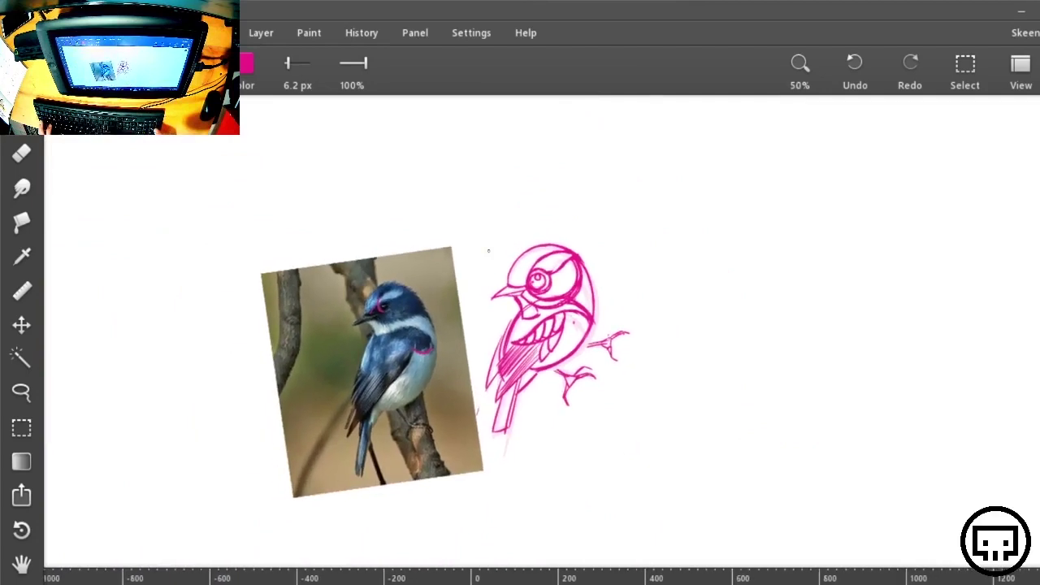
key("e")
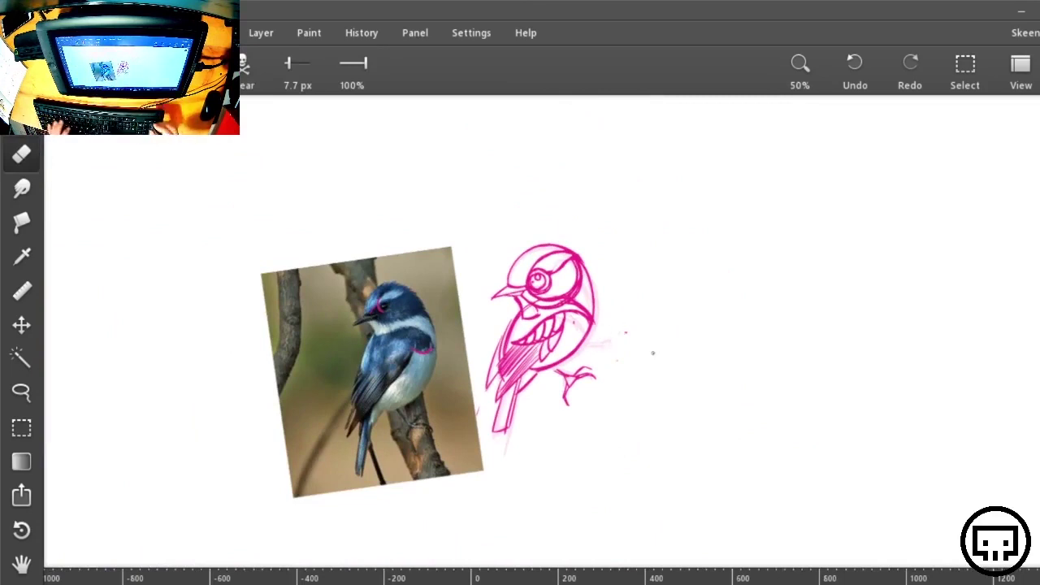
Lasso the remaining foot, rotate it clockwise and position it beneath the belly contour
key("l")
mouse_move(576, 358)
left_mouse_down()
mouse_move(550, 399)
mouse_move(604, 358)
left_mouse_up()
key("v")
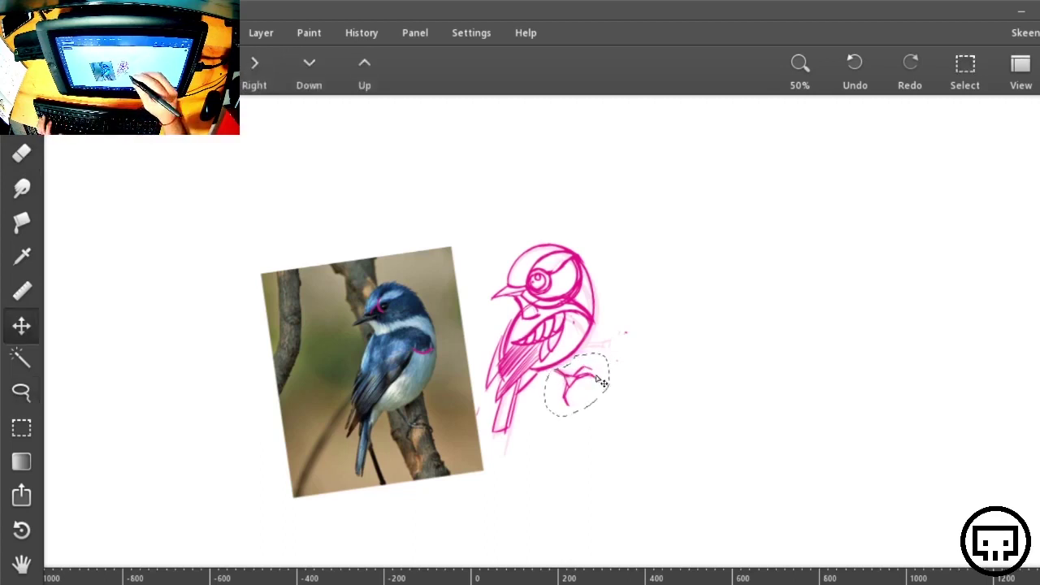
left_click(597, 384)
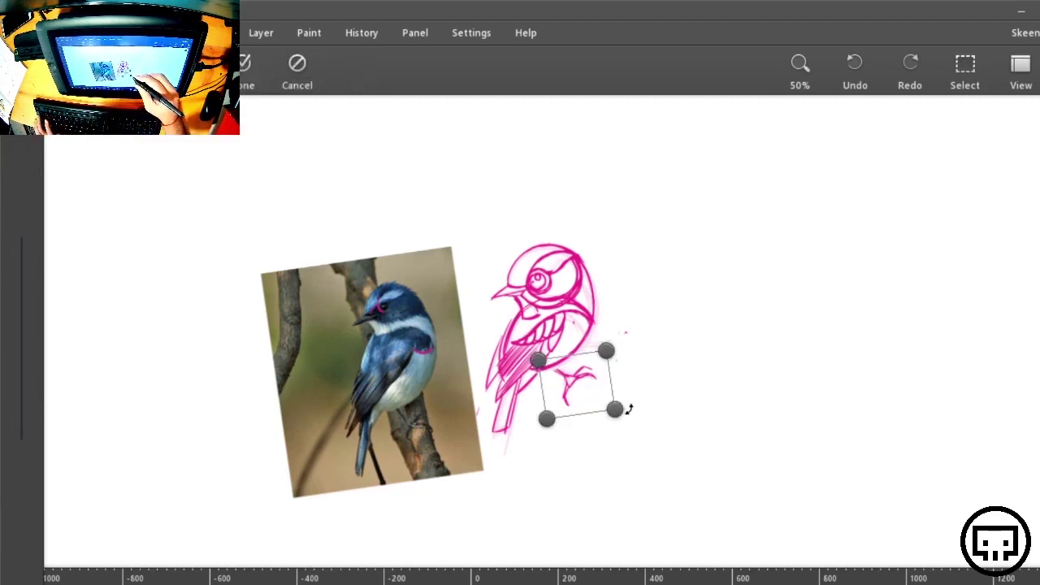
left_click_drag(628, 410, 624, 424)
left_click_drag(575, 381, 571, 385)
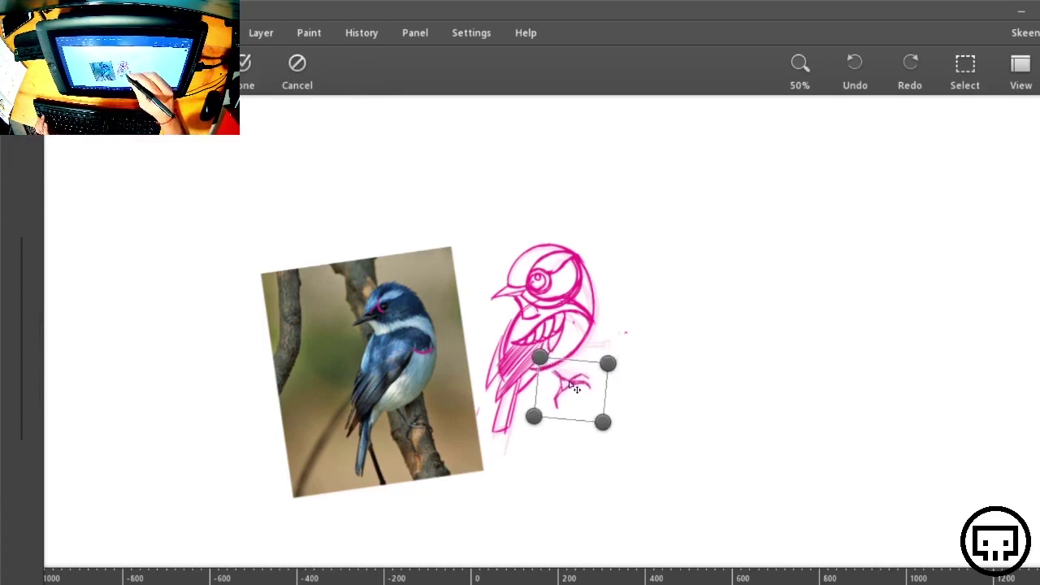
mouse_move(627, 360)
left_mouse_down()
mouse_move(631, 377)
mouse_move(566, 387)
left_mouse_up()
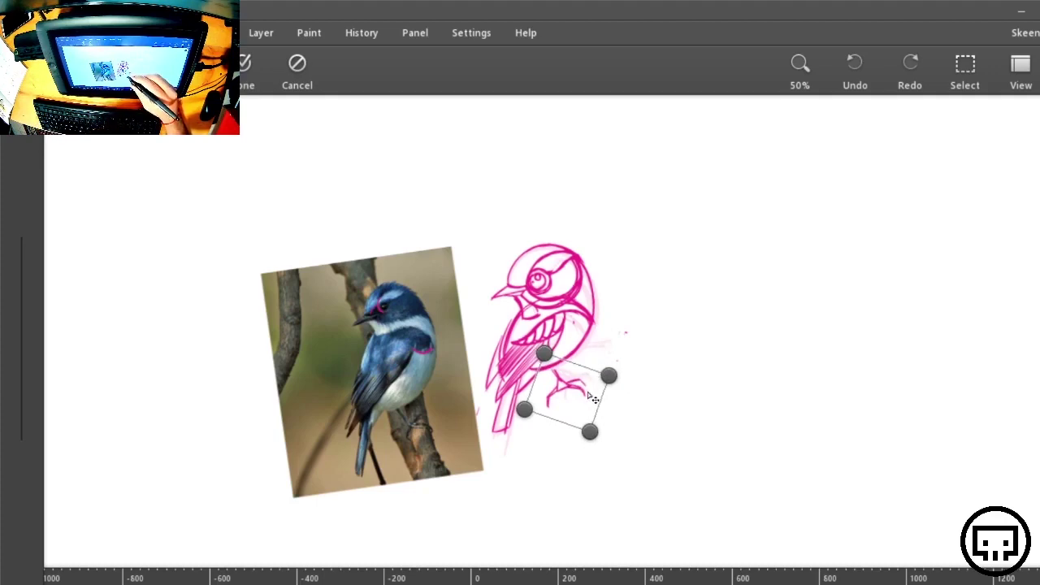
key("Return")
Thicken the leg between the belly and the foot, and hatch the joint where the toes meet
key("ctrl+plus")
key("ctrl+plus")
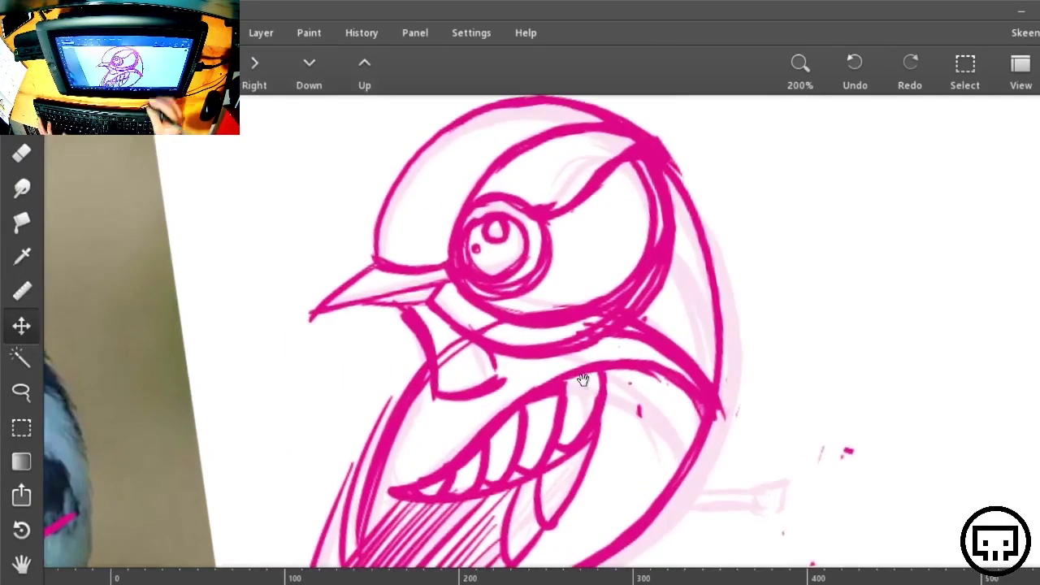
left_click_drag(690, 462, 730, 239)
key("b")
mouse_move(589, 369)
left_mouse_down()
mouse_move(624, 416)
mouse_move(621, 453)
mouse_move(648, 439)
left_mouse_up()
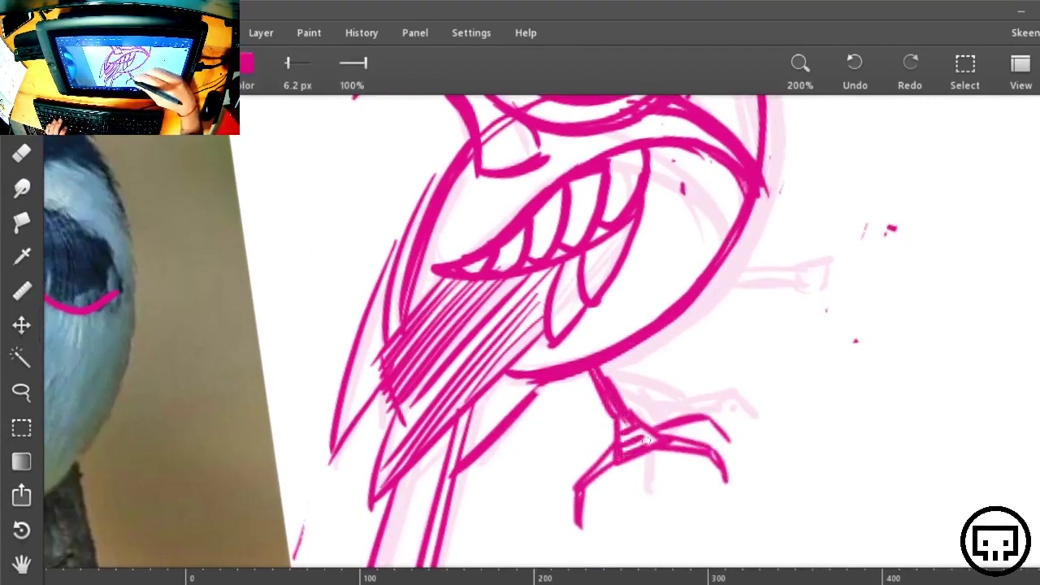
Thicken the undertail contour from the belly to the tail and extend the belly's lower line toward the wing
left_click_drag(538, 387, 451, 467)
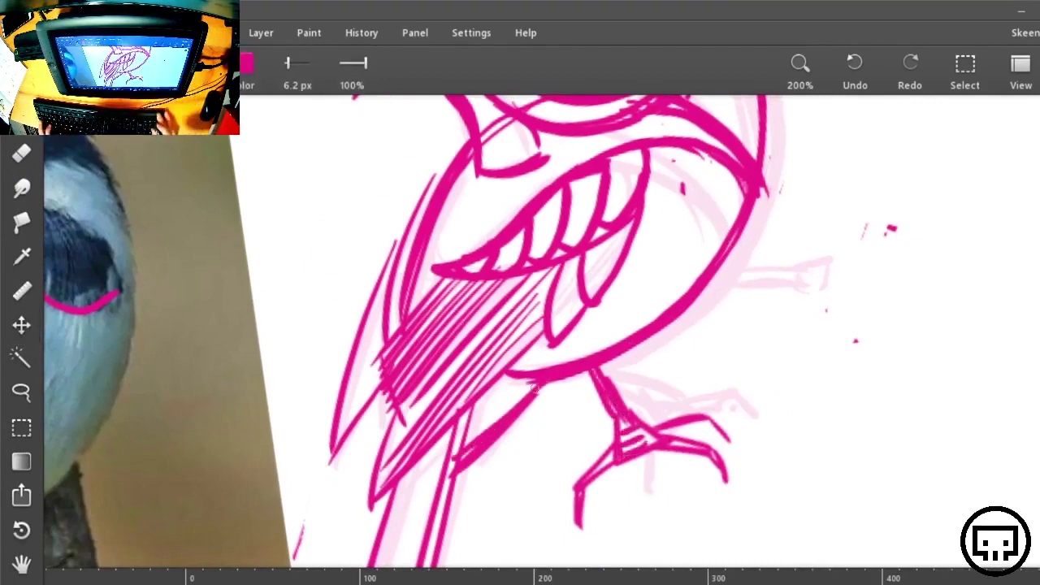
key("ctrl+minus")
key("ctrl+minus")
key("ctrl+plus")
key("ctrl+plus")
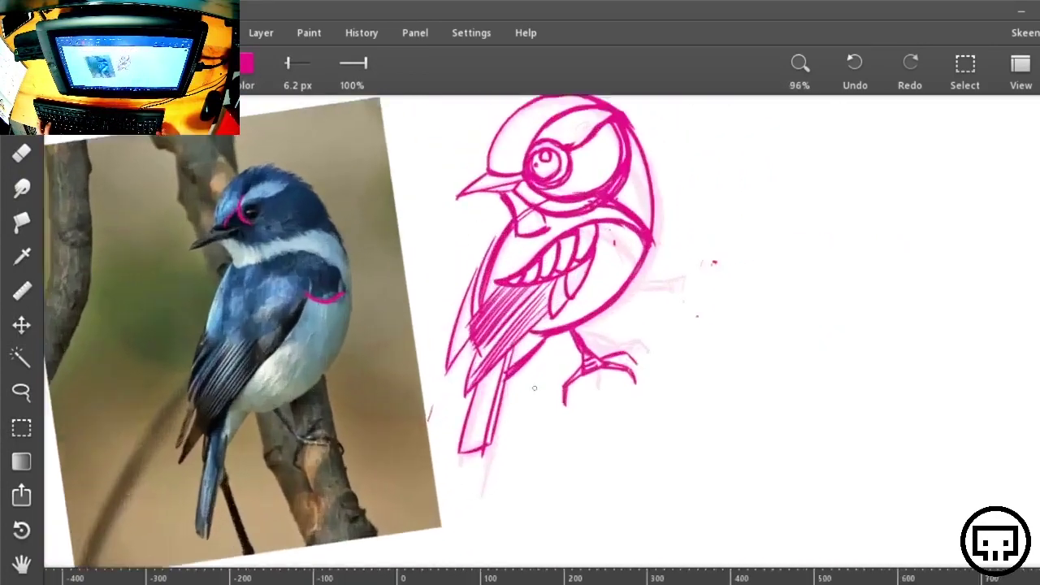
mouse_move(537, 376)
left_mouse_down()
mouse_move(477, 380)
mouse_move(500, 414)
mouse_move(457, 454)
left_mouse_up()
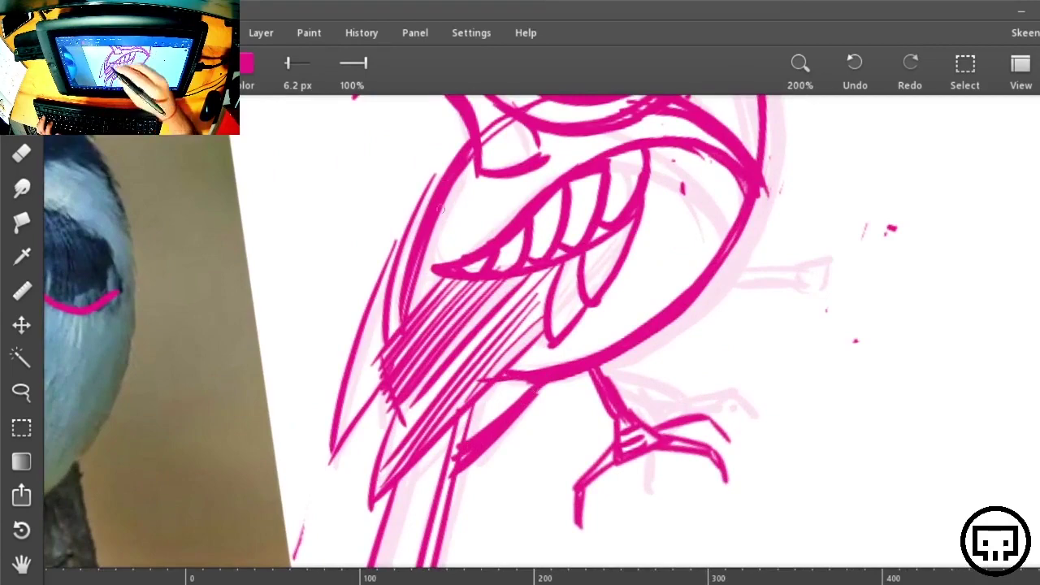
Examine the whole bird beside the reference photo, with the canvas upright and turned upside down
key("ctrl+minus")
key("ctrl+minus")
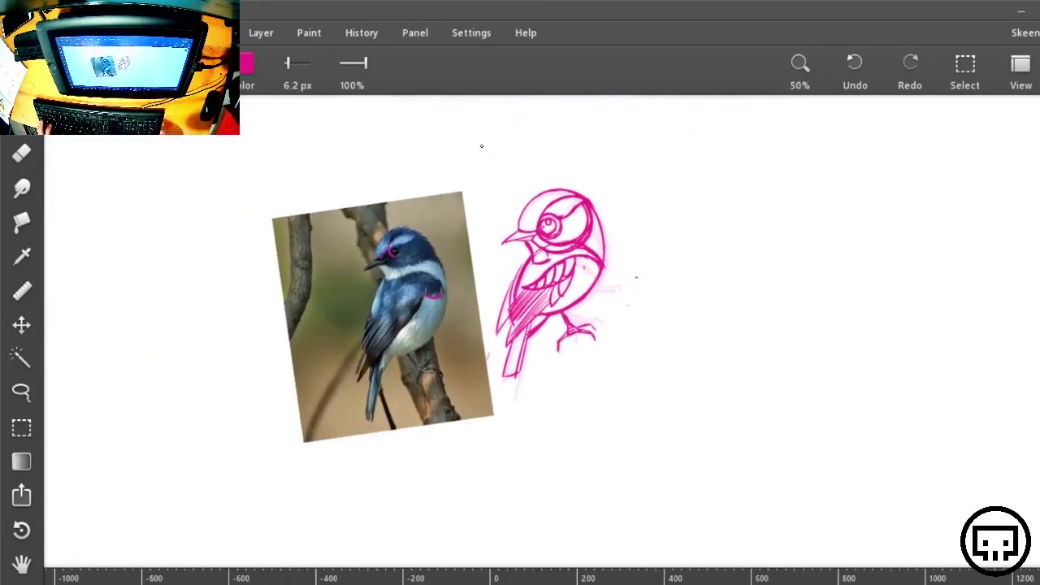
key("r")
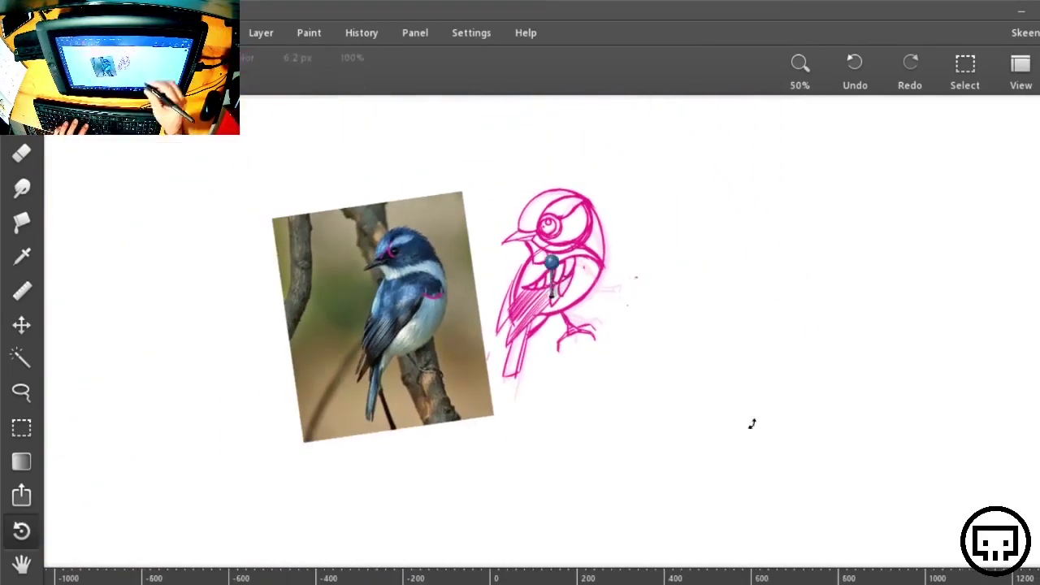
left_click_drag(752, 425, 444, 251)
key("ctrl+plus")
key("ctrl+plus")
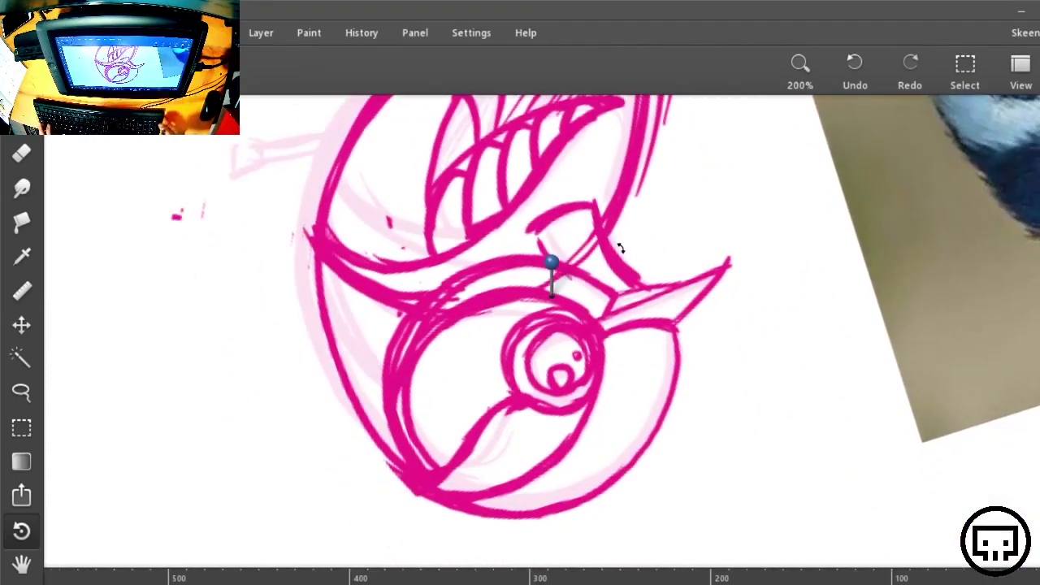
key("ctrl+minus")
key("b")
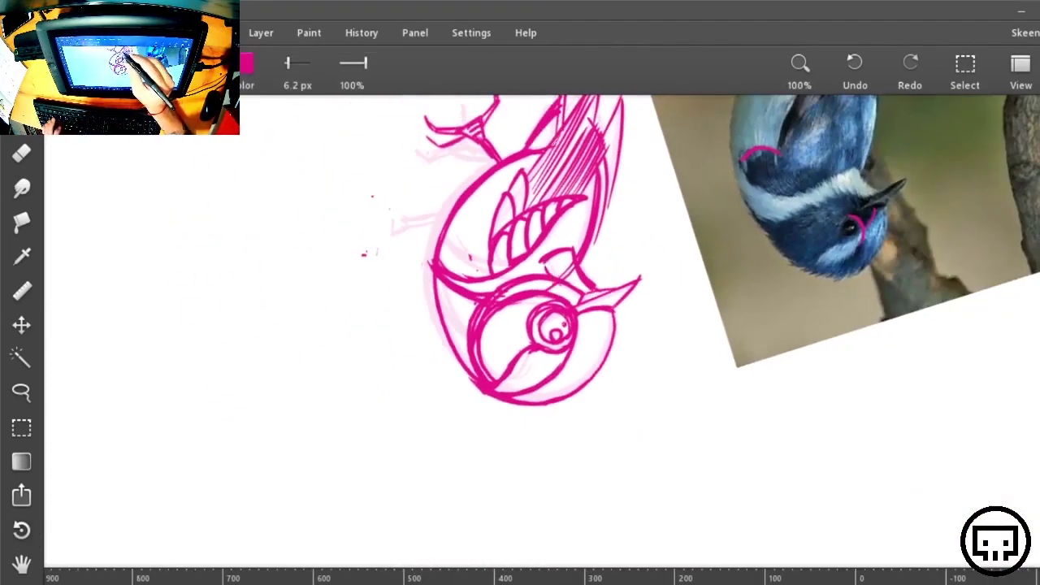
Thicken the magenta sketch's outline along the bird's nape and around the front of its head
mouse_move(555, 144)
left_mouse_down()
mouse_move(504, 158)
mouse_move(431, 241)
mouse_move(431, 320)
mouse_move(476, 380)
mouse_move(549, 399)
left_mouse_up()
key("r")
mouse_move(726, 490)
left_mouse_down()
mouse_move(509, 151)
mouse_move(417, 268)
left_mouse_up()
key("b")
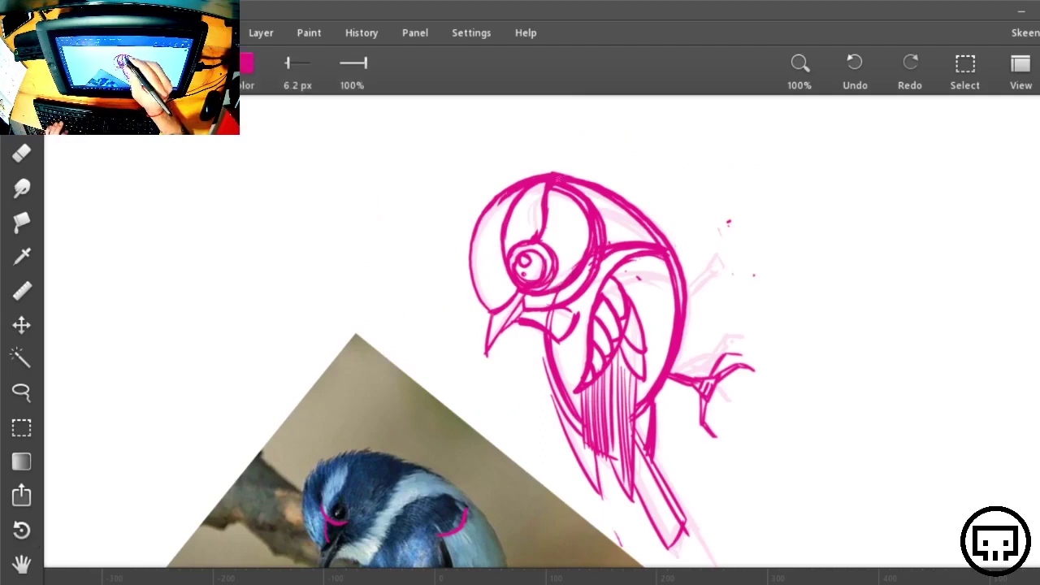
mouse_move(502, 198)
left_mouse_down()
mouse_move(480, 234)
mouse_move(474, 275)
mouse_move(489, 313)
left_mouse_up()
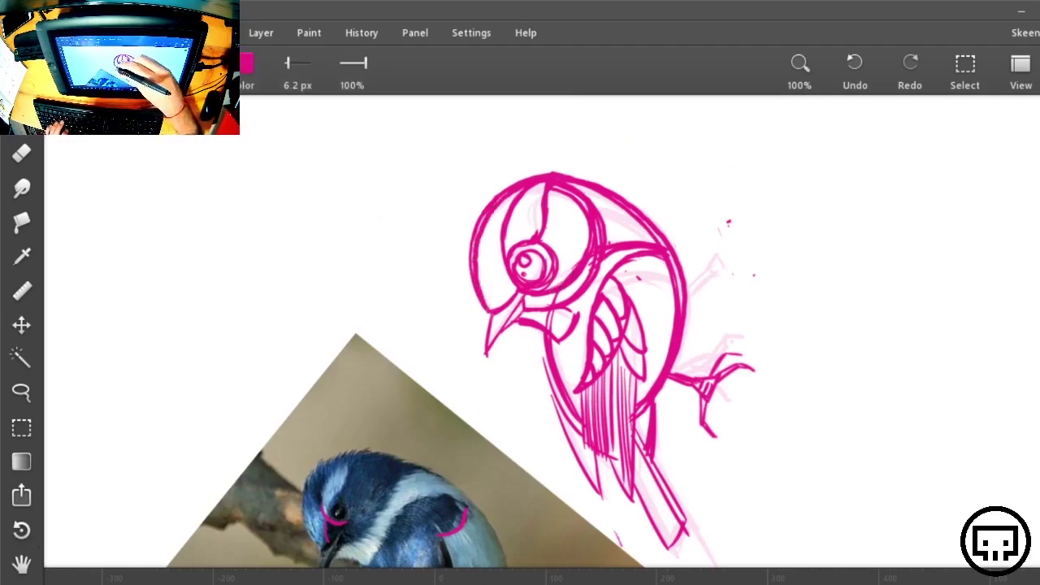
Erase the ragged outer edges of the outline along the forehead and nape to slim the line
key("e")
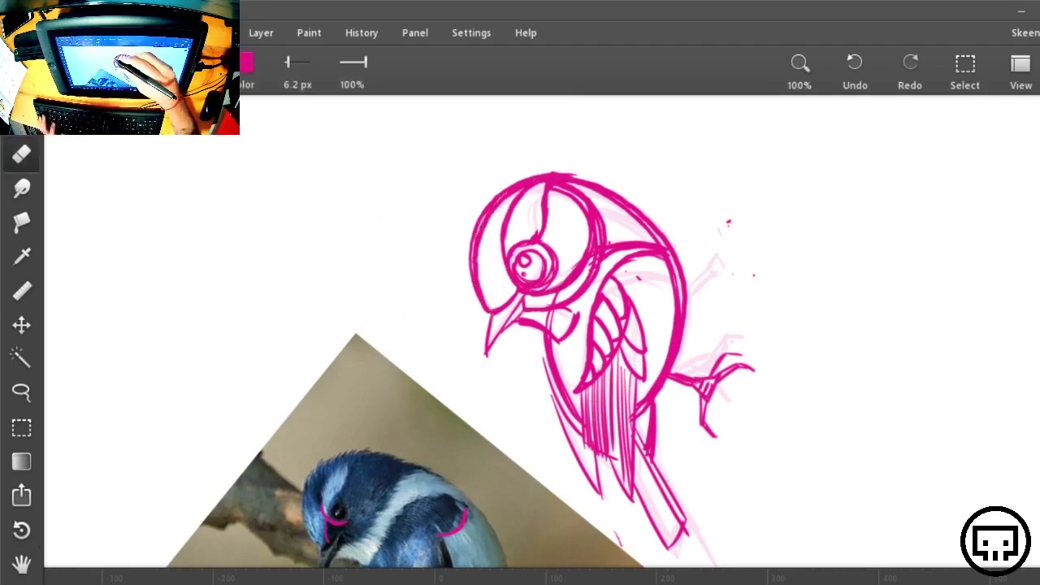
left_click_drag(468, 287, 517, 180)
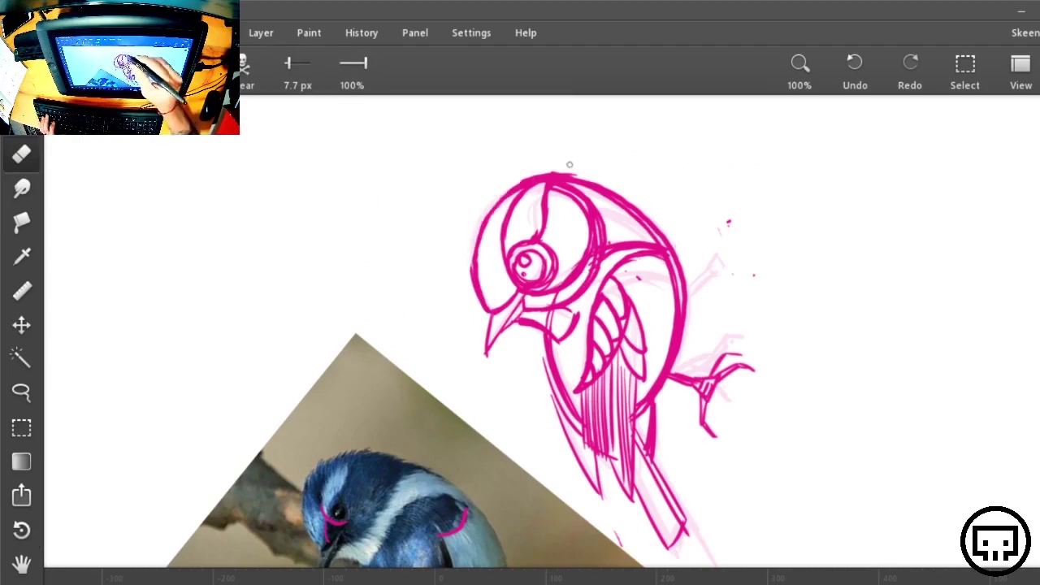
mouse_move(607, 197)
left_mouse_down()
mouse_move(662, 268)
mouse_move(674, 333)
mouse_move(637, 218)
left_mouse_up()
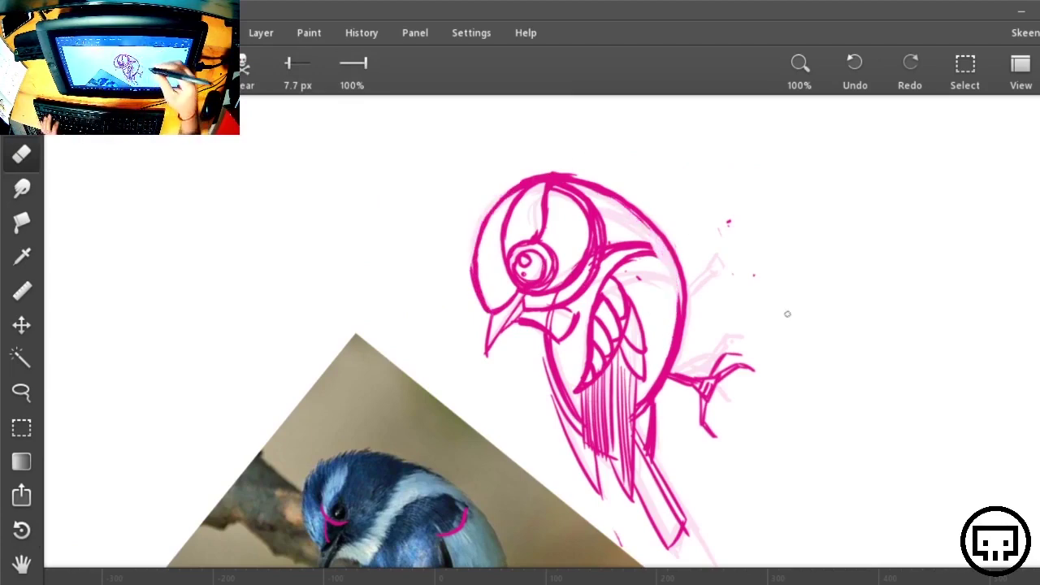
Strengthen the outline from the breast up to the back of the head and trim its edge with the eraser
key("r")
left_click_drag(866, 488, 592, 181)
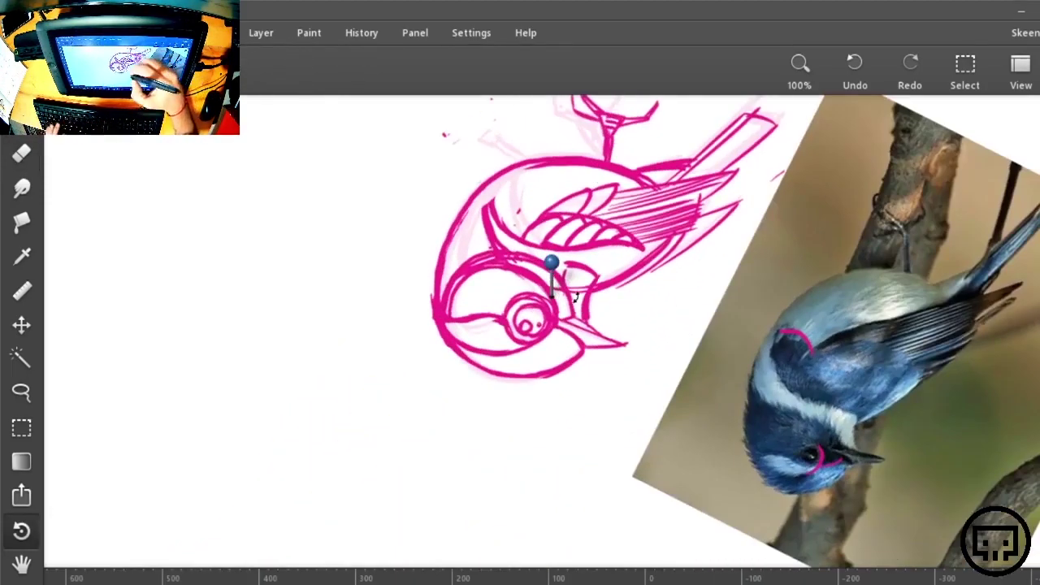
key("b")
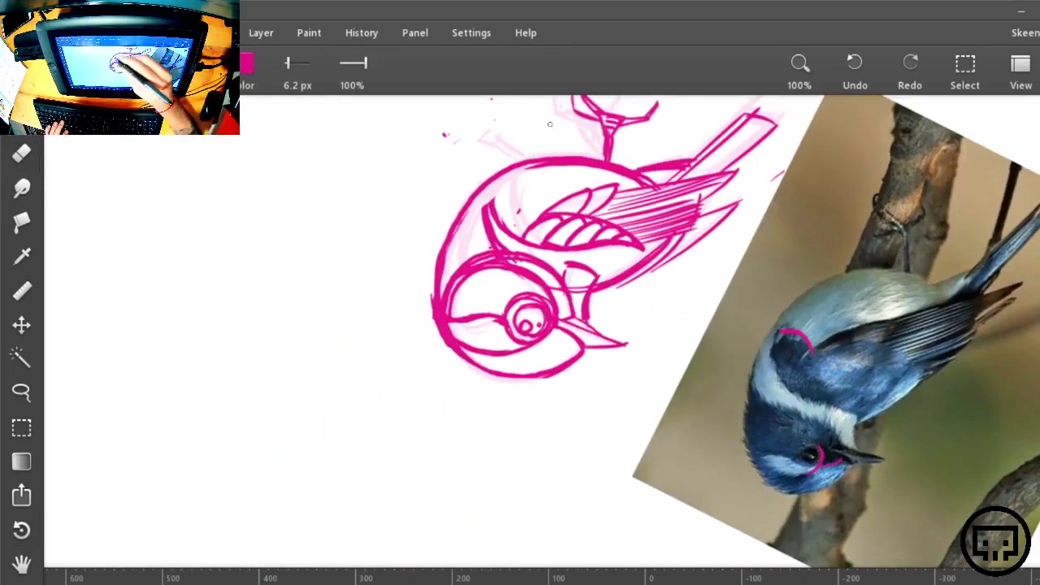
mouse_move(545, 164)
left_mouse_down()
mouse_move(478, 195)
mouse_move(490, 190)
mouse_move(436, 257)
mouse_move(432, 298)
left_mouse_up()
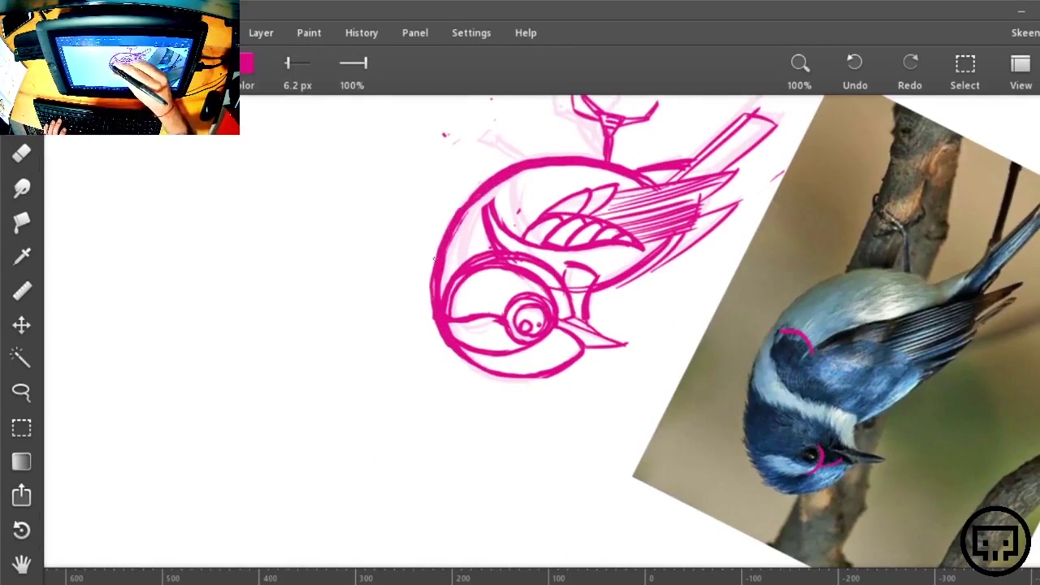
key("e")
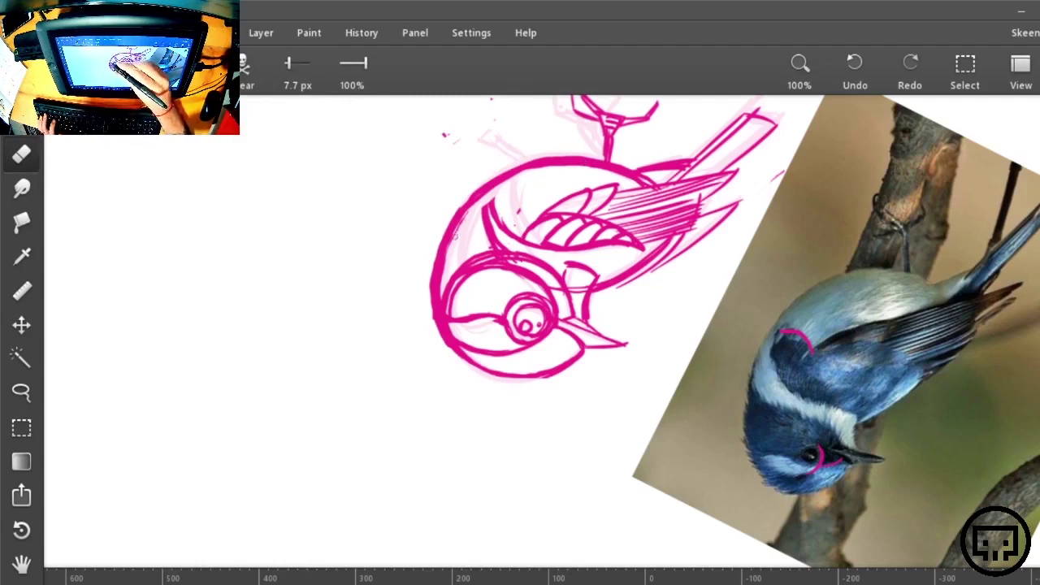
left_click_drag(455, 237, 546, 169)
key("b")
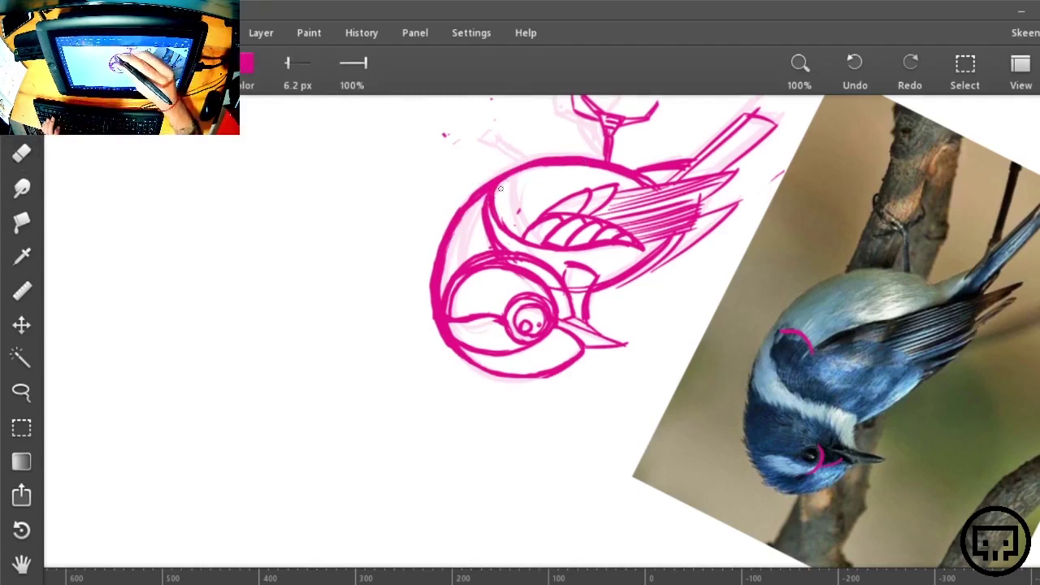
Hide Layer 6 and toggle Layer 5 to check the Layer 7 sketch without the older sketches
key("r")
left_click_drag(786, 242, 268, 437)
mouse_move(816, 434)
left_mouse_down()
mouse_move(866, 395)
mouse_move(850, 433)
left_mouse_up()
left_click(1039, 72)
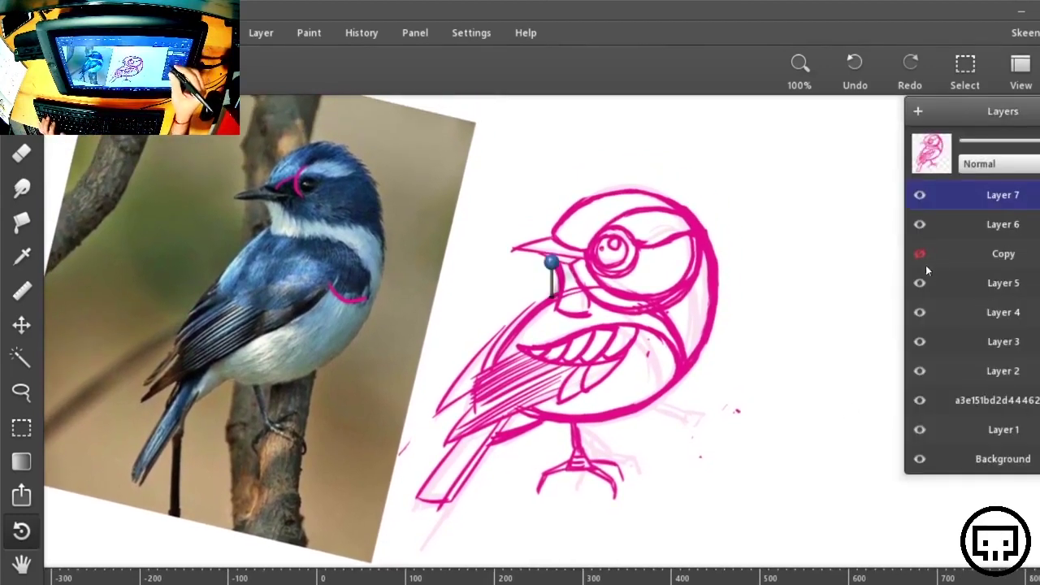
left_click(920, 225)
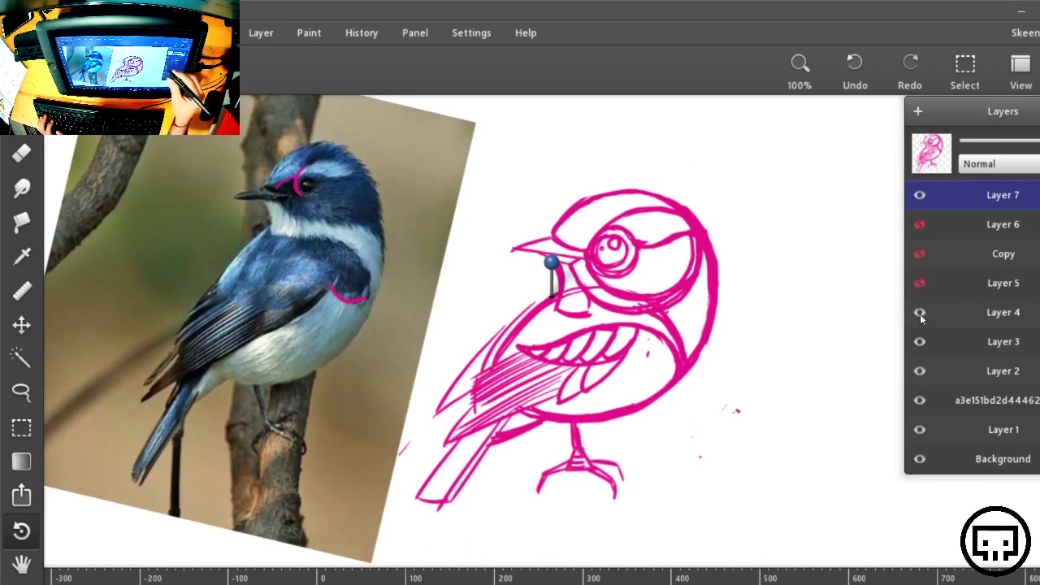
left_click(921, 283)
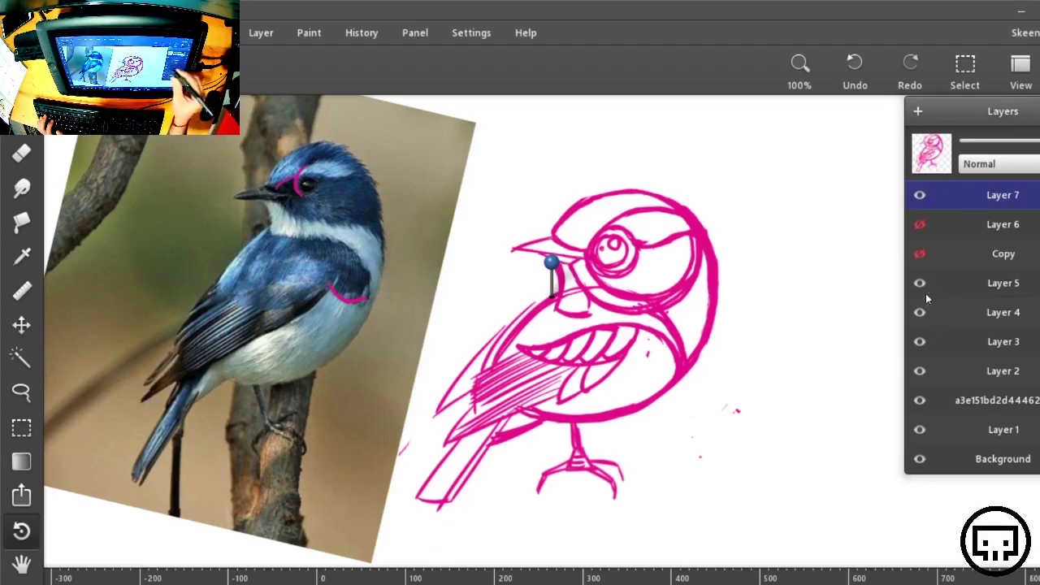
Review the Layer 4 sketch over Layer 7 and on its own, and leave both layers hidden
left_click(1006, 315)
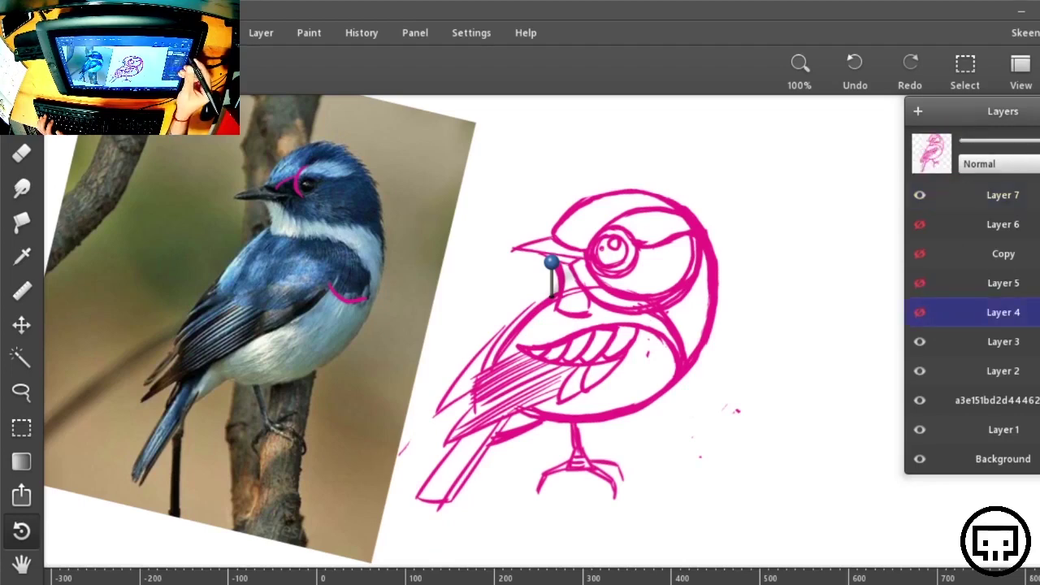
left_click(921, 314)
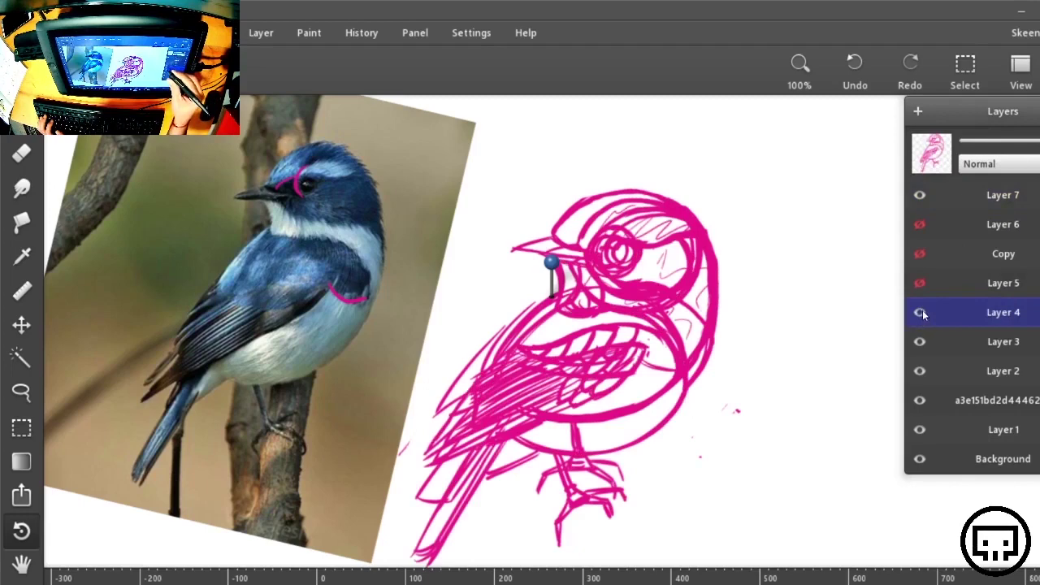
left_click(921, 196)
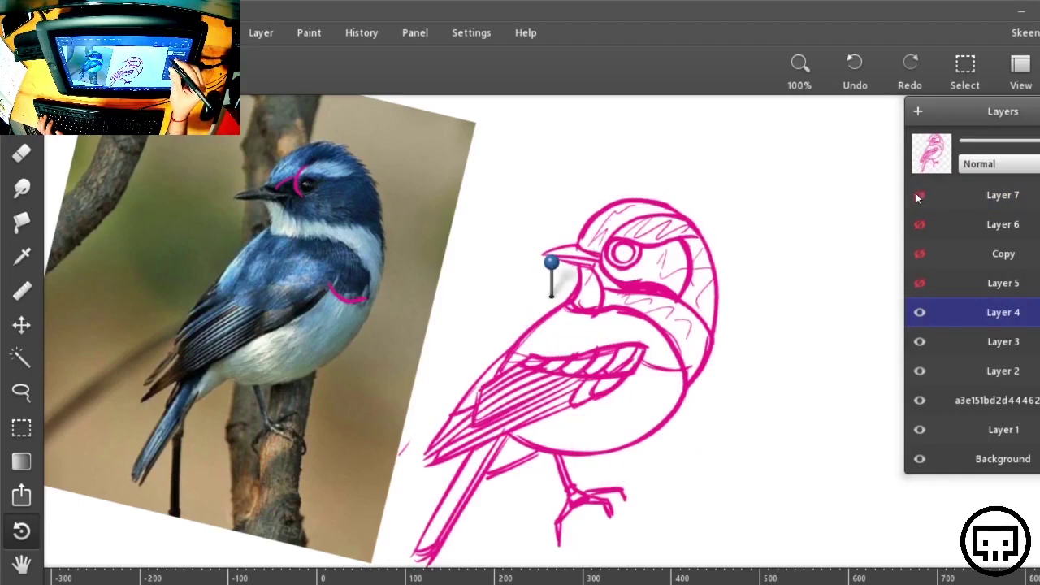
left_click(920, 312)
left_click(943, 283)
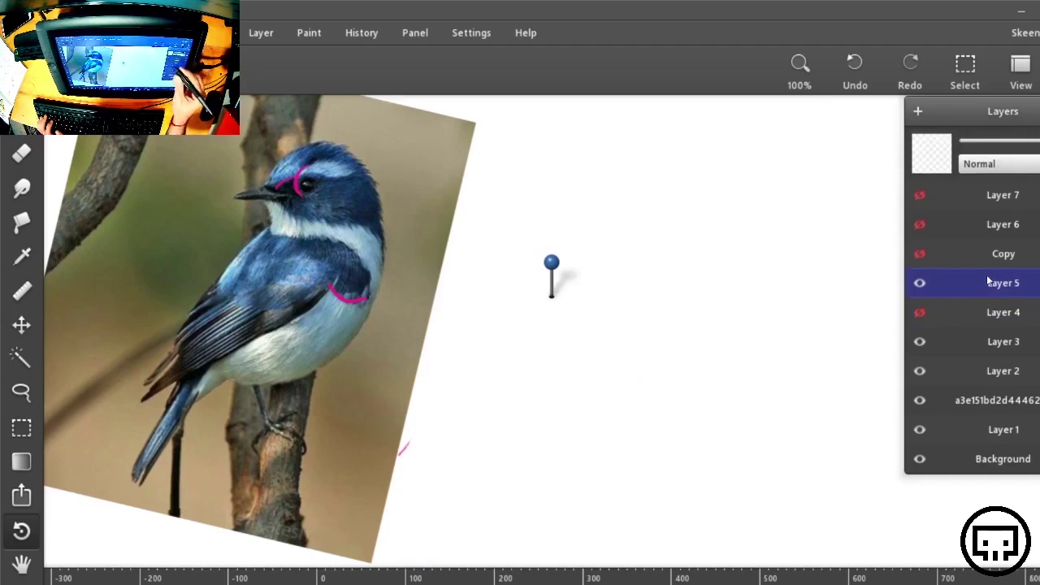
Compare the Copy layer's sketch with Layer 7 by showing both, and hide Copy again
left_click(921, 254)
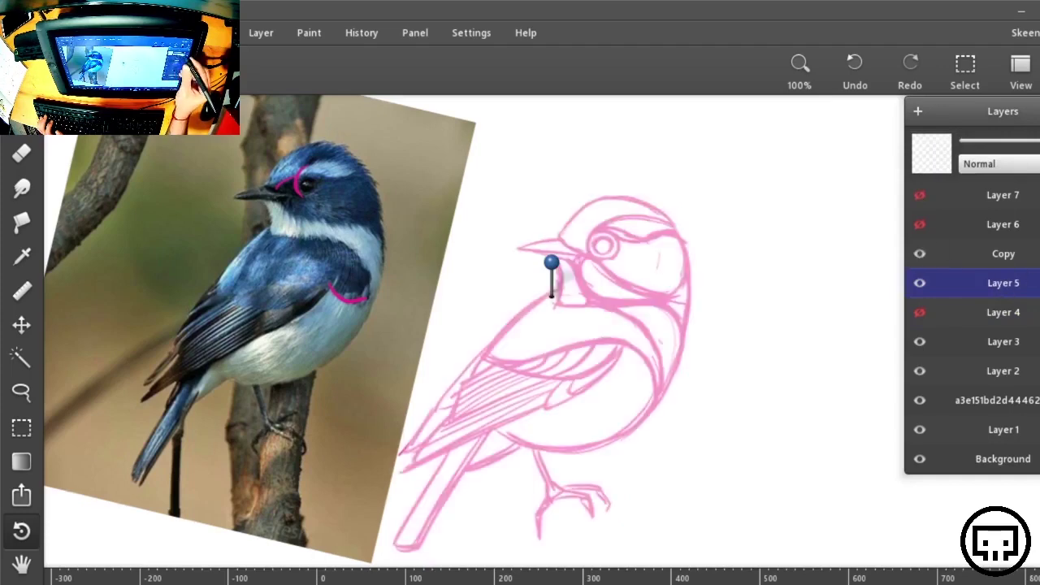
left_click(1008, 254)
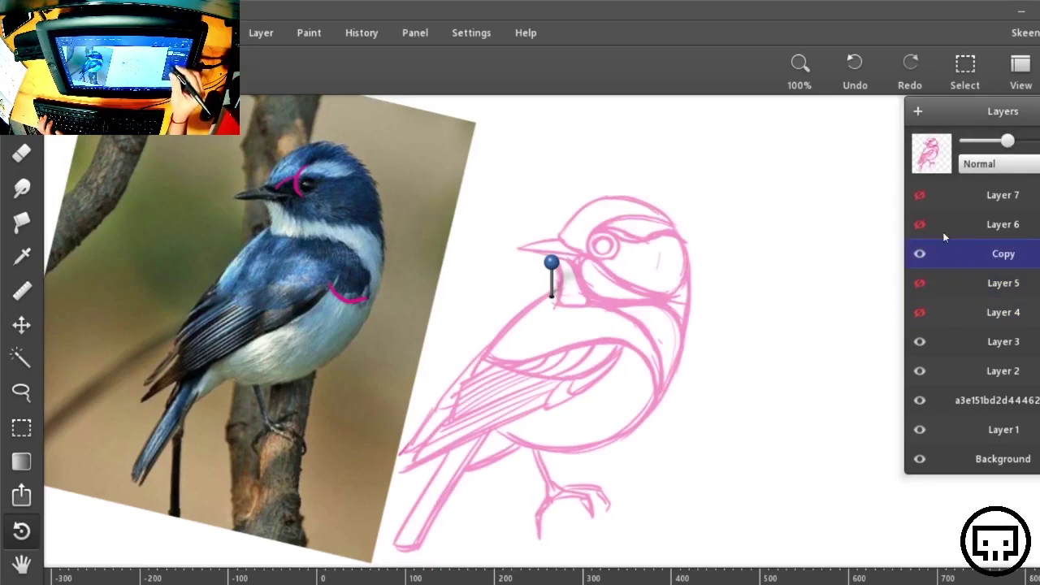
left_click(920, 195)
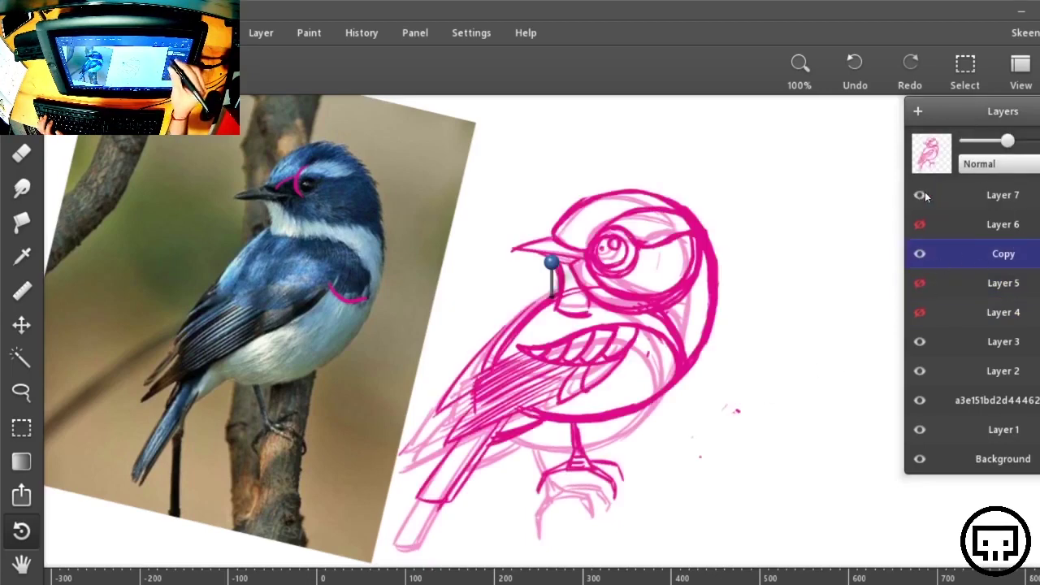
left_click(920, 255)
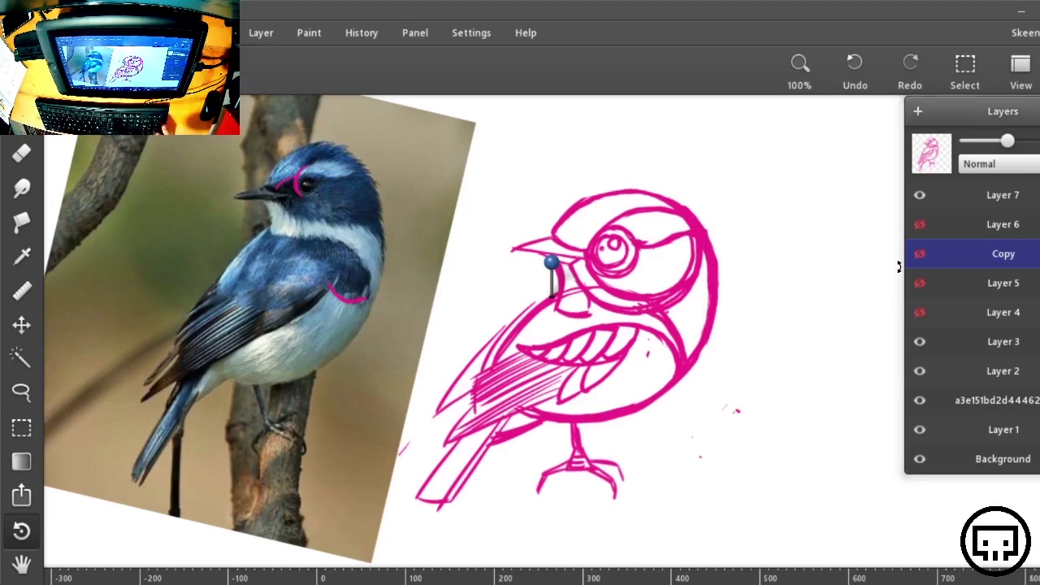
Fade the Layer 7 sketch by lowering its opacity and add a new active layer above it
left_click(999, 195)
left_click_drag(1036, 140, 992, 141)
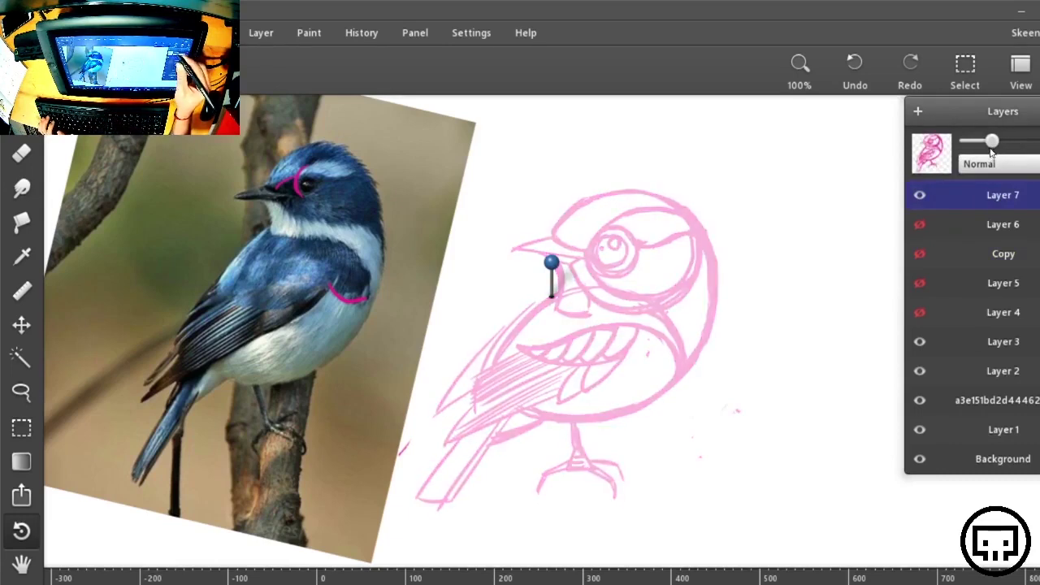
left_click(918, 112)
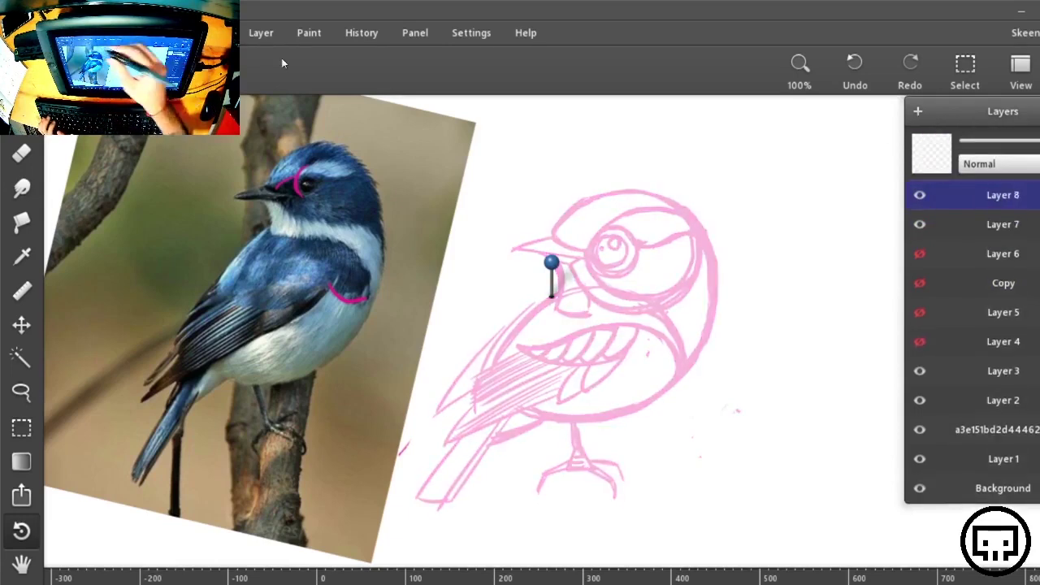
left_click(1008, 216)
left_click(1014, 195)
key("Tab")
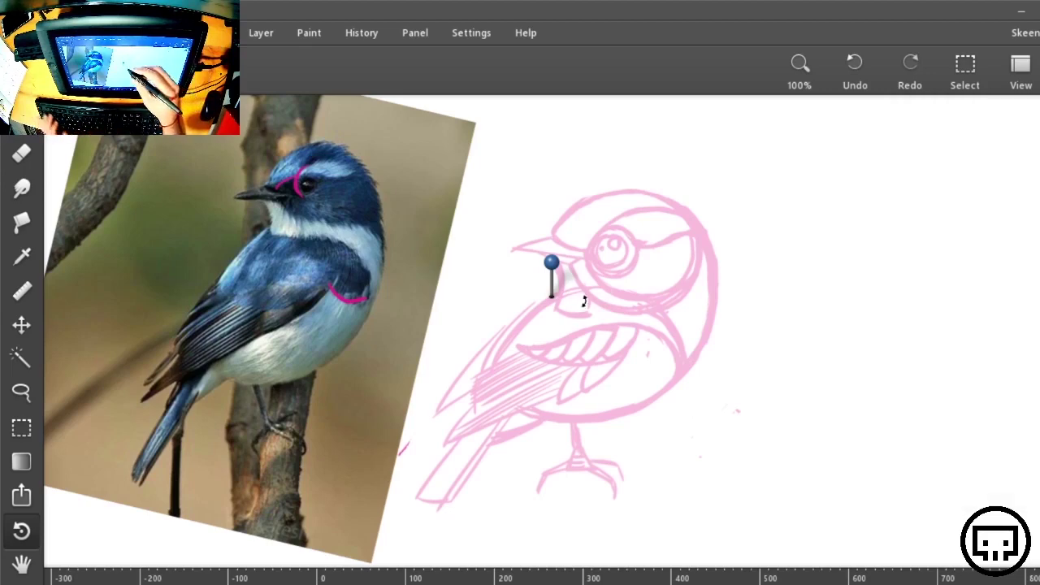
Set the brush colour to black and reduce the brush size to 4.4 px
key("b")
left_click(246, 63)
left_click(204, 291)
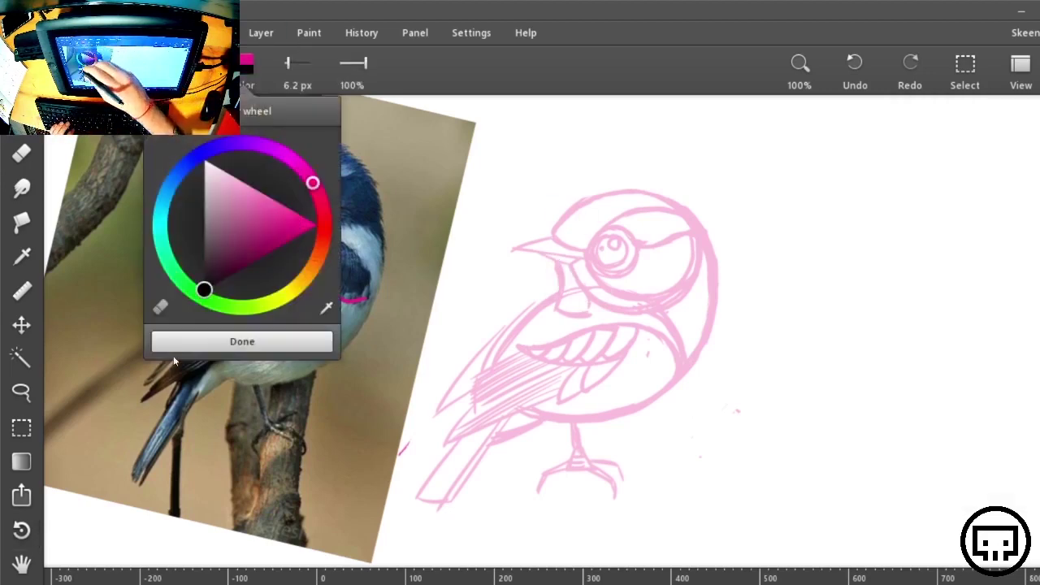
left_click_drag(288, 62, 276, 60)
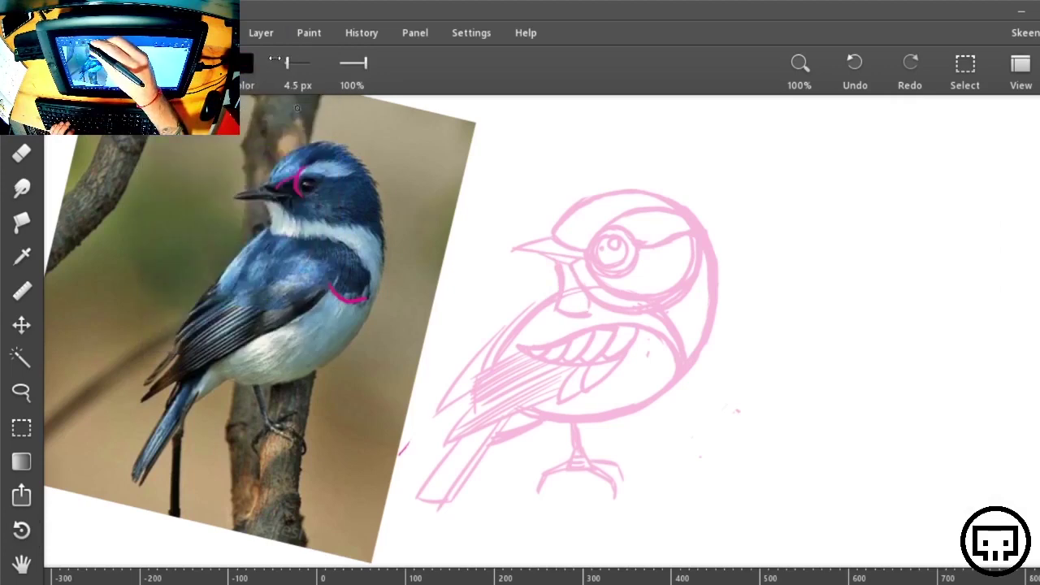
mouse_move(849, 175)
left_mouse_down()
mouse_move(668, 514)
mouse_move(704, 518)
left_mouse_up()
key("ctrl+z")
key("ctrl+z")
Ink the curved upper edge of the bird's beak in black from the forehead to the tip
key("ctrl+plus")
key("ctrl+plus")
key("ctrl+plus")
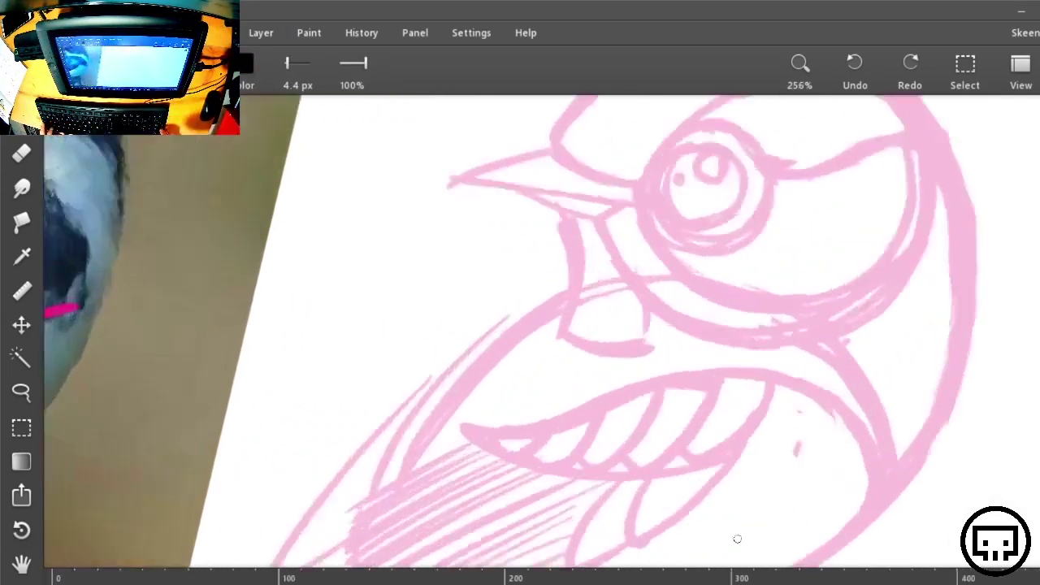
left_click_drag(683, 121, 378, 507)
key("r")
left_click_drag(745, 399, 748, 167)
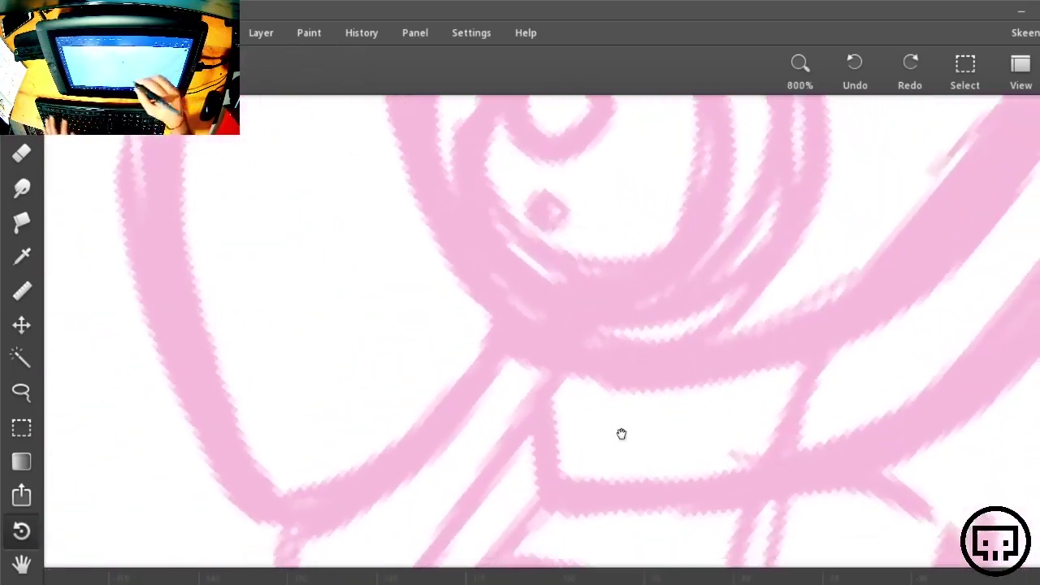
left_click_drag(620, 432, 648, 161)
mouse_move(550, 316)
left_mouse_down()
mouse_move(490, 427)
mouse_move(683, 298)
mouse_move(782, 385)
mouse_move(748, 387)
left_mouse_up()
left_click_drag(484, 129, 269, 414)
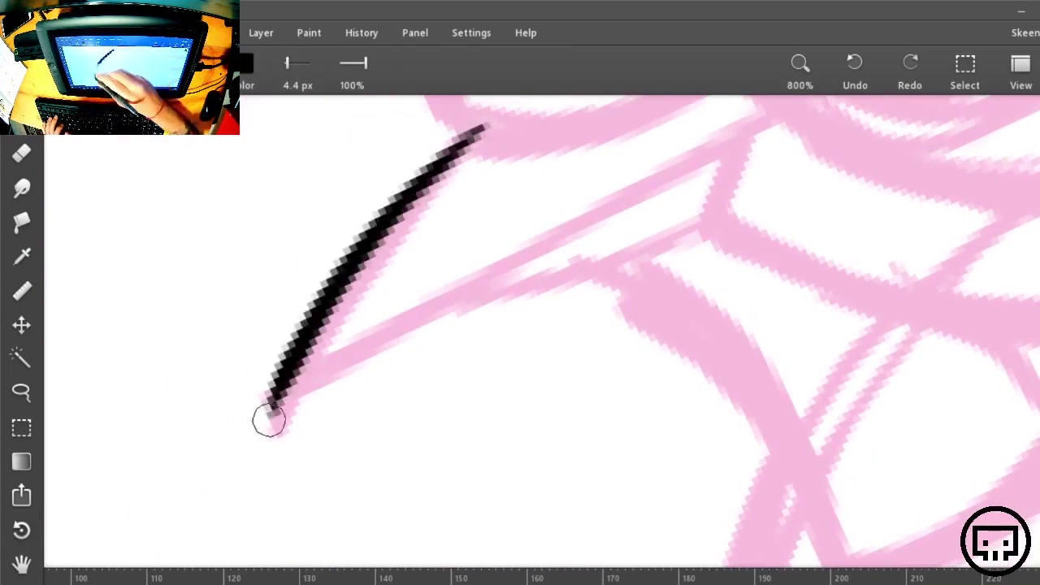
Complete the upper beak's black outline with a straight lower edge, a short end by the eye and a curved base along the forehead
key("ctrl+minus")
left_click_drag(738, 300, 735, 349)
left_click_drag(404, 400, 679, 252)
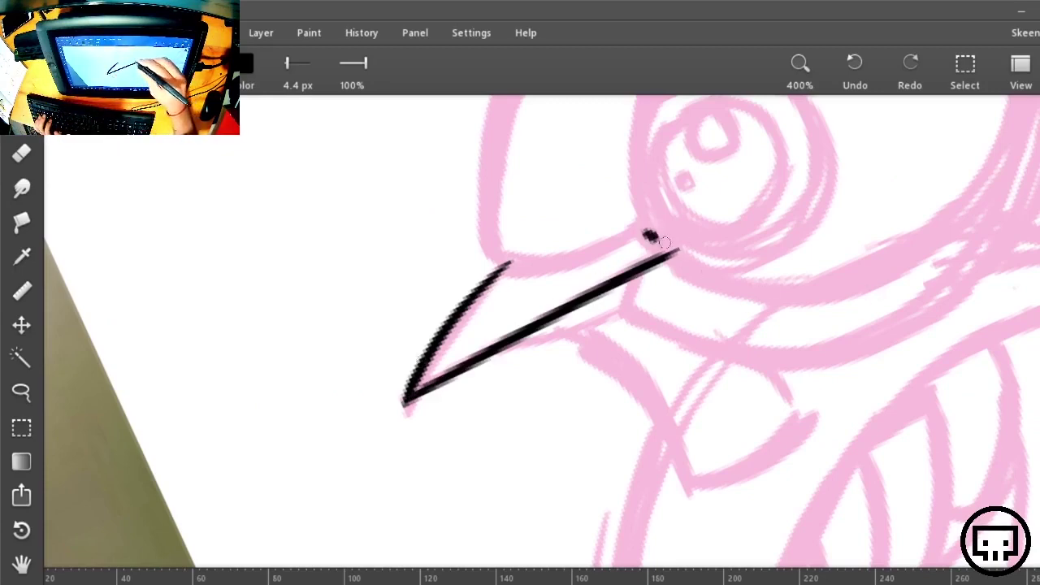
key("r")
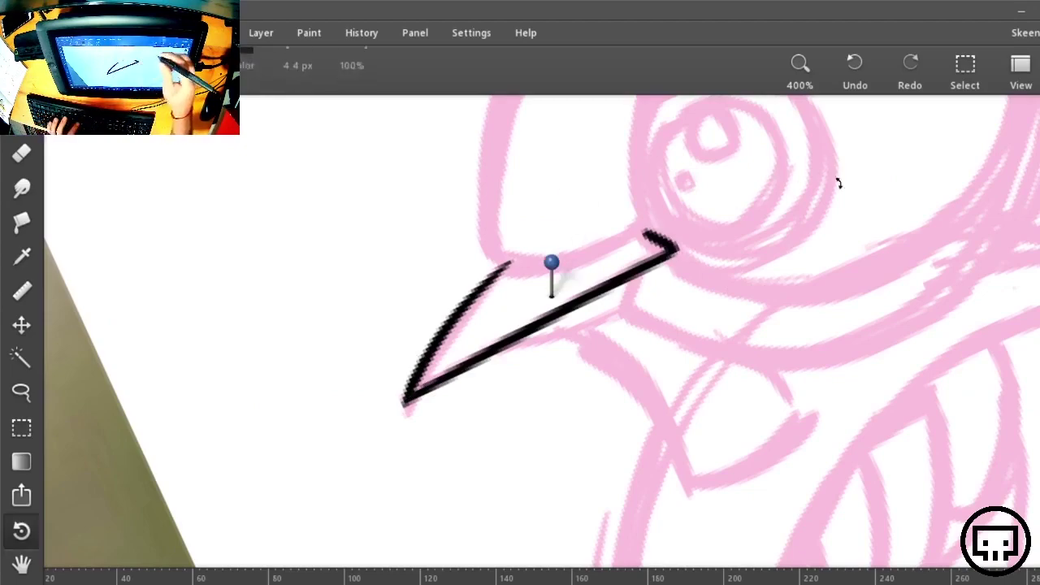
left_click_drag(838, 181, 449, 466)
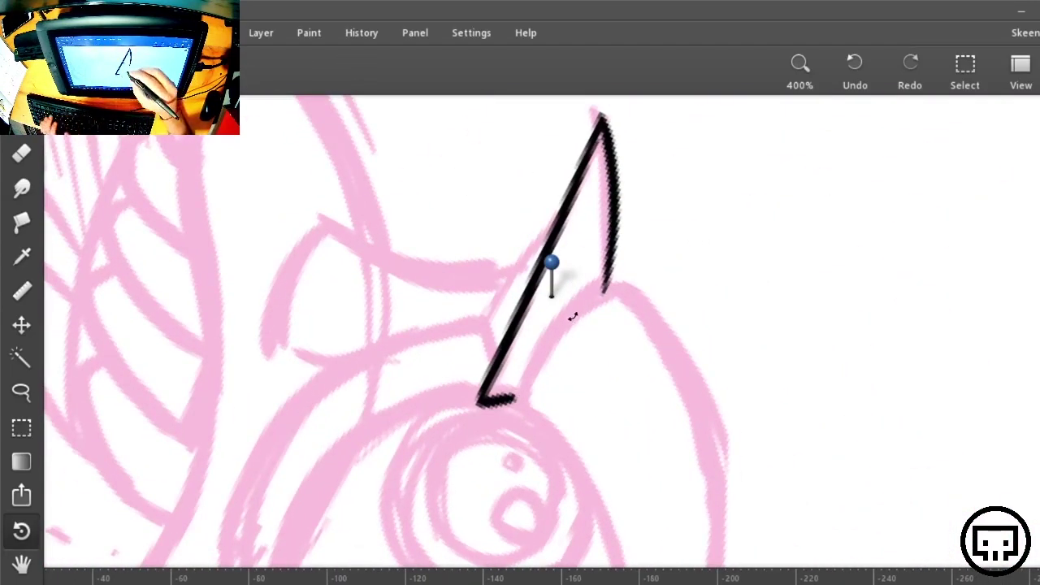
mouse_move(514, 398)
left_mouse_down()
mouse_move(546, 333)
mouse_move(611, 288)
mouse_move(524, 370)
mouse_move(511, 398)
mouse_move(608, 289)
left_mouse_up()
key("ctrl+z")
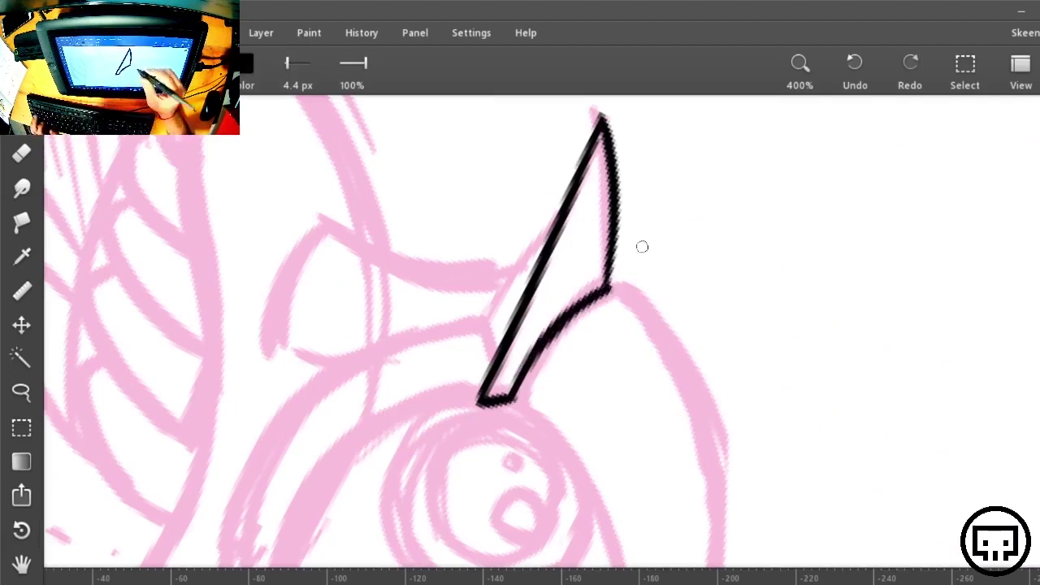
Ink the short back edge of the lower beak in black, just below the upper beak's straight edge
key("r")
left_click_drag(778, 431, 491, 202)
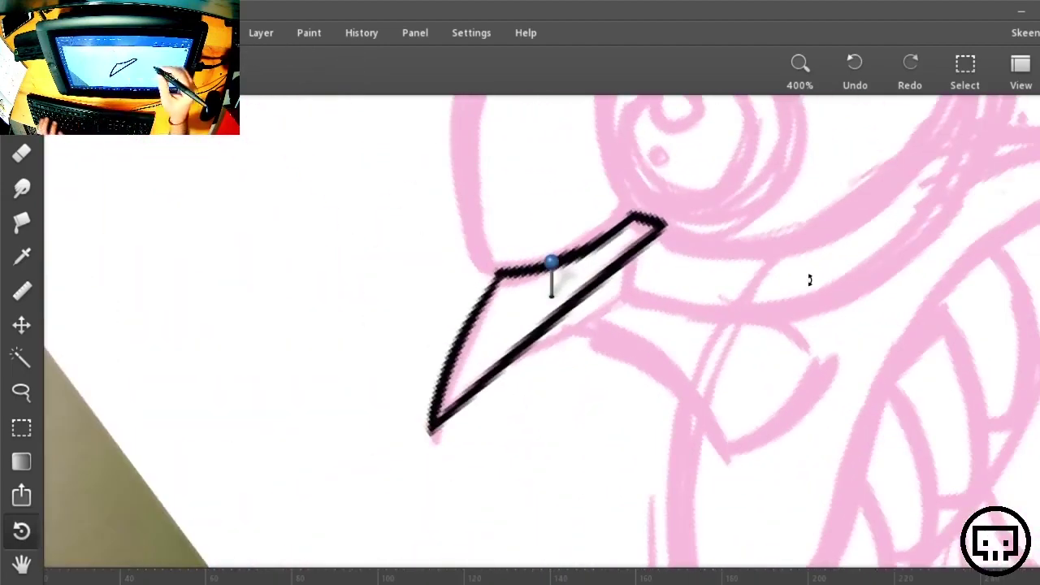
key("space")
left_click_drag(799, 294, 609, 308)
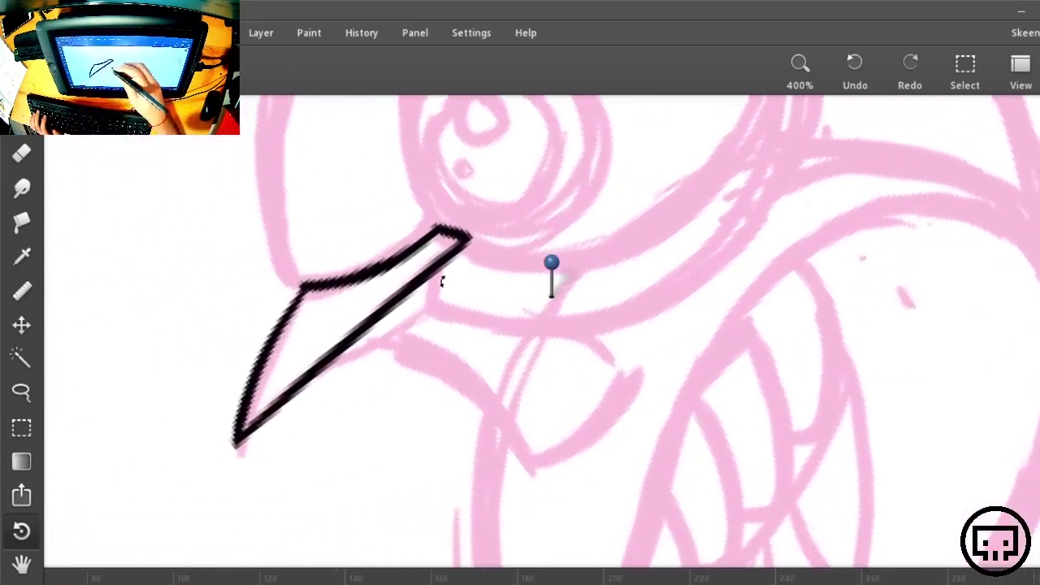
left_click_drag(434, 275, 426, 315)
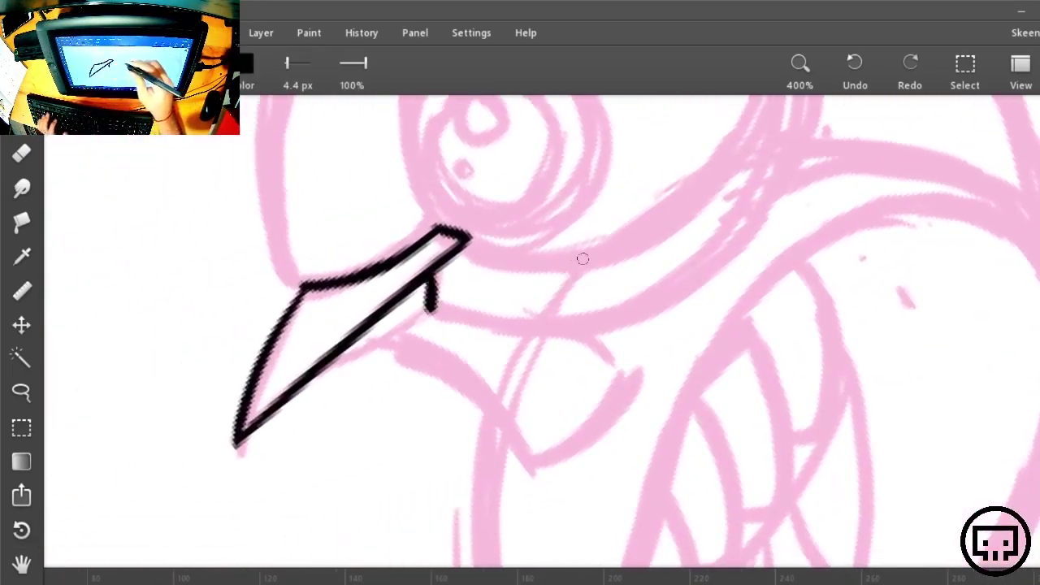
left_click_drag(737, 442, 491, 315)
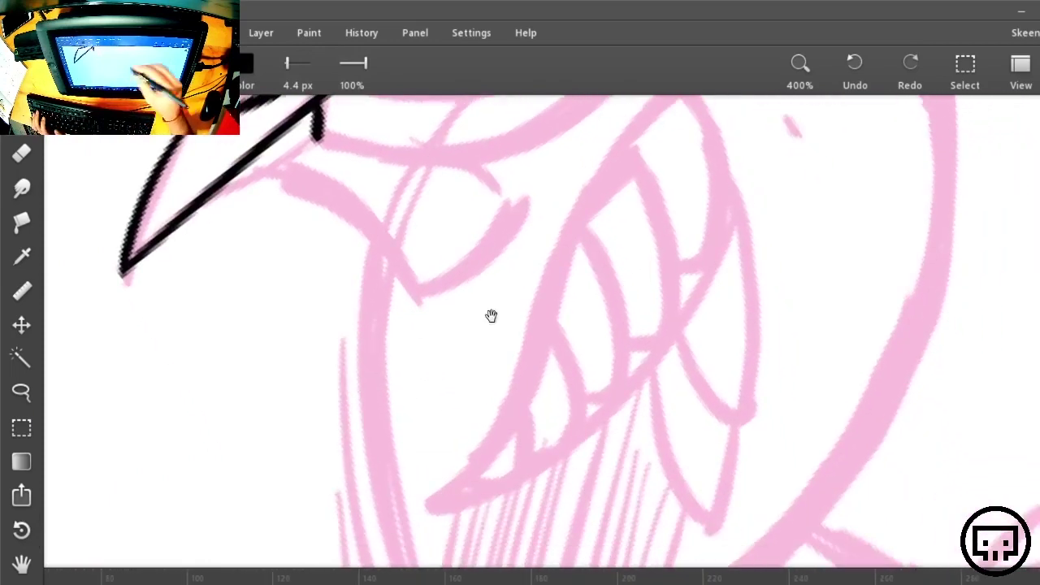
mouse_move(379, 254)
left_mouse_down()
mouse_move(375, 369)
mouse_move(395, 553)
mouse_move(362, 393)
left_mouse_up()
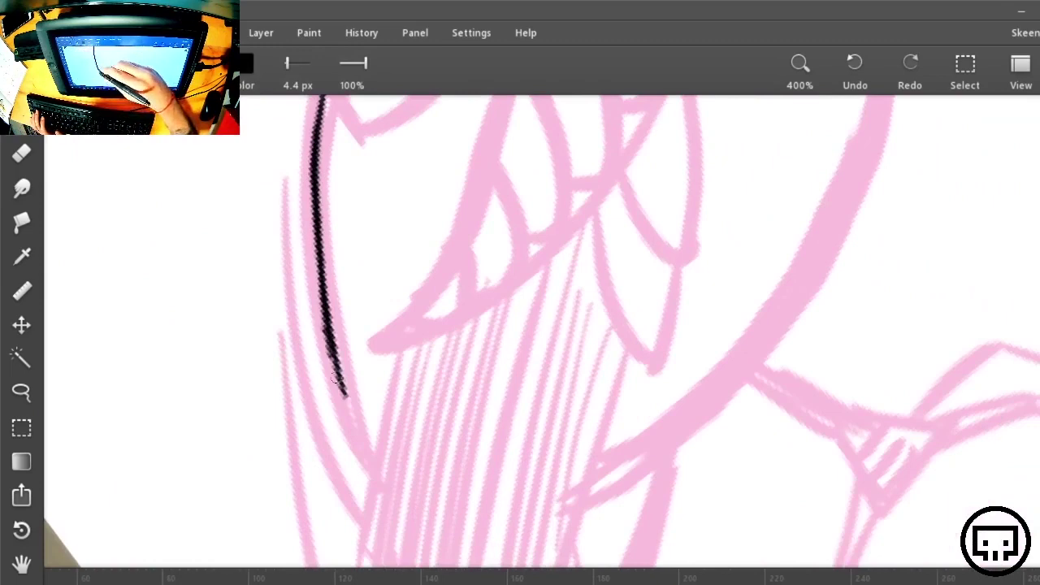
left_click_drag(362, 451, 374, 478)
left_click_drag(550, 304, 619, 433)
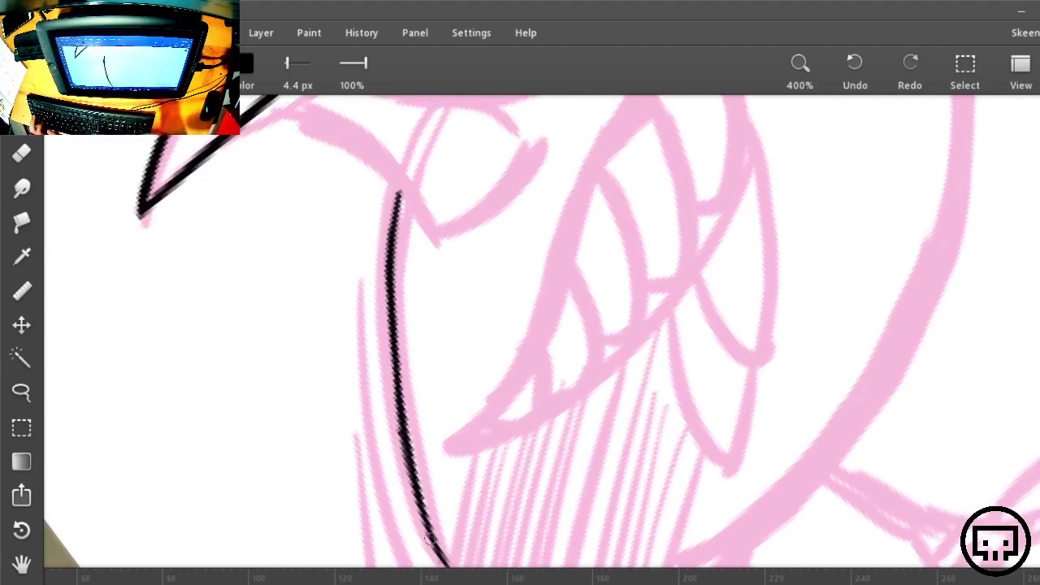
key("ctrl+z")
key("ctrl+z")
key("ctrl+z")
key("ctrl+z")
key("ctrl+z")
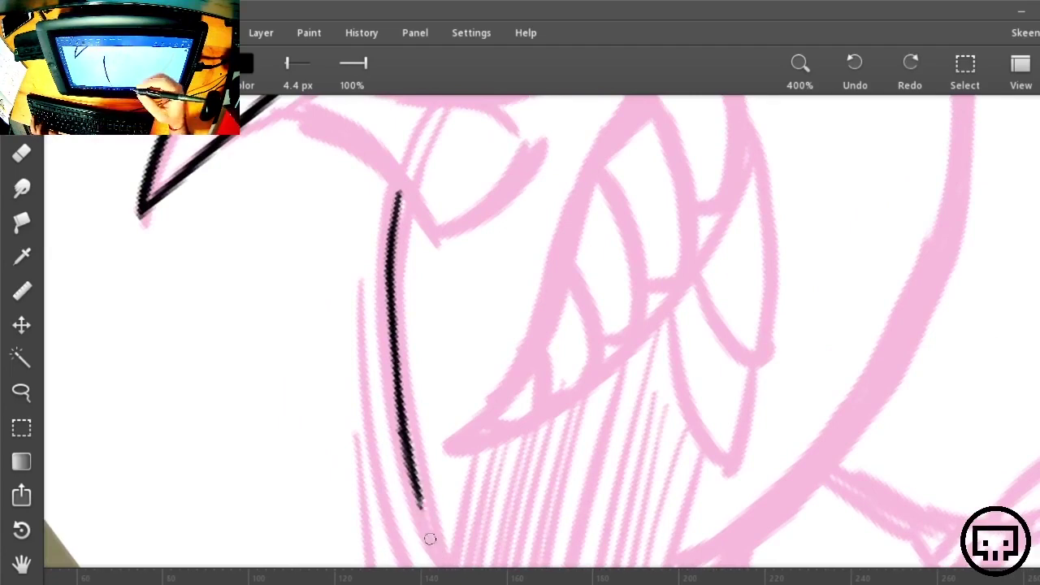
key("ctrl+z")
key("ctrl+z")
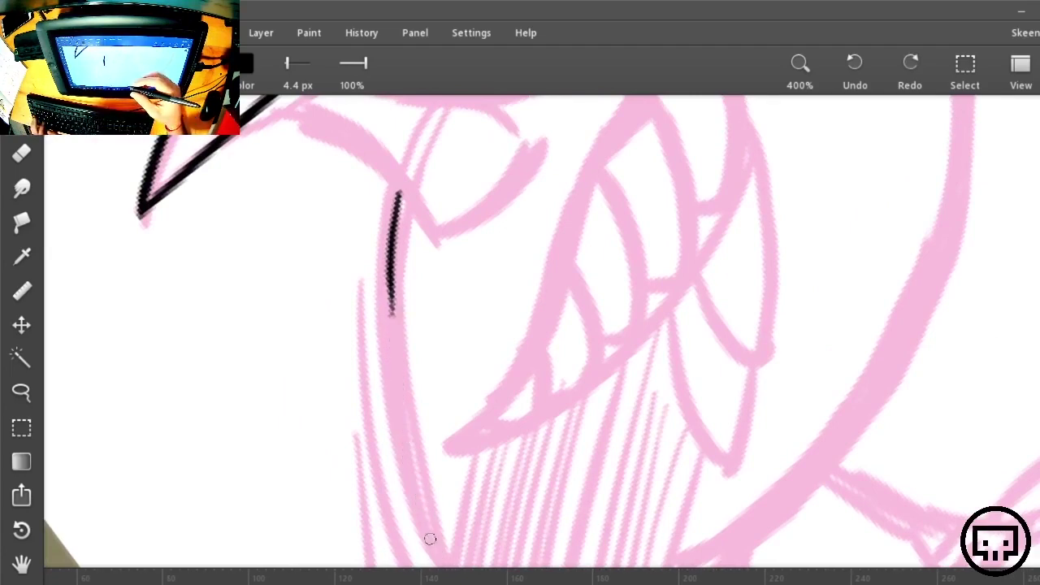
key("ctrl+z")
Set the brush size to 4.0 px and ink the body contour opposite the feet as one curve from the tail base to the throat patch
key("r")
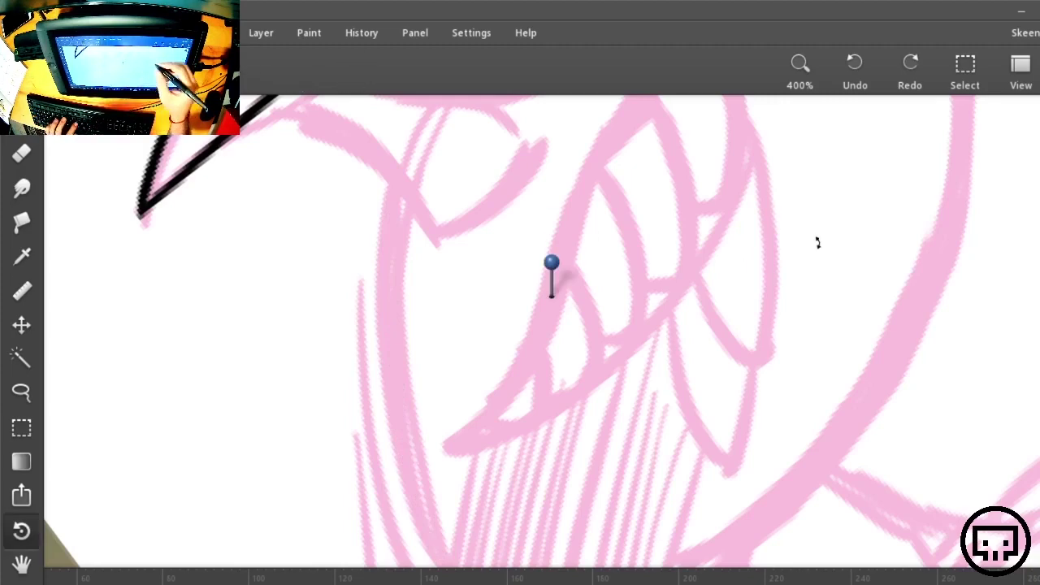
left_click_drag(818, 244, 681, 532)
key("space")
left_click_drag(704, 371, 891, 480)
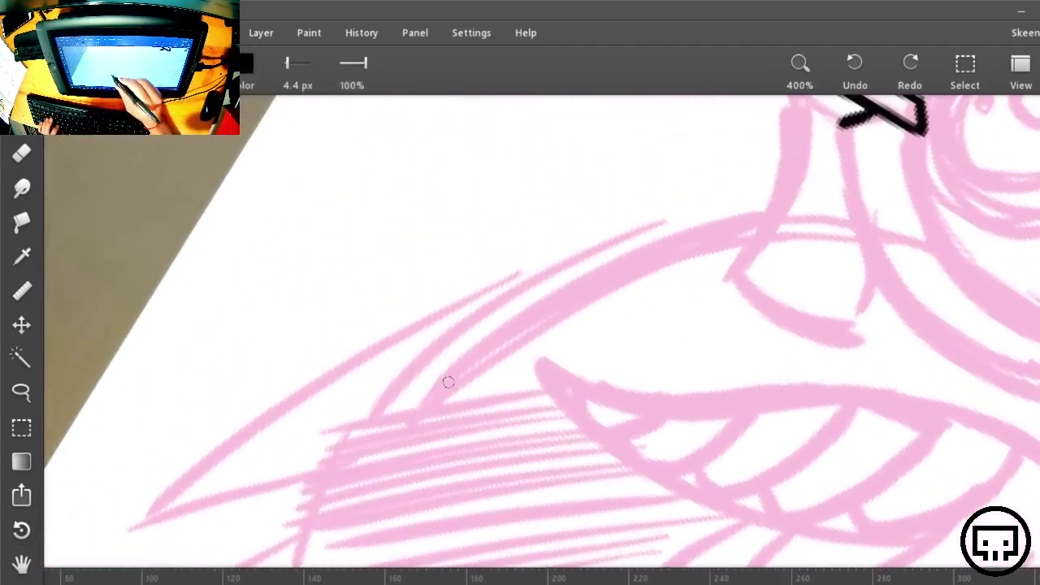
mouse_move(415, 417)
left_mouse_down()
mouse_move(443, 388)
mouse_move(801, 229)
left_mouse_up()
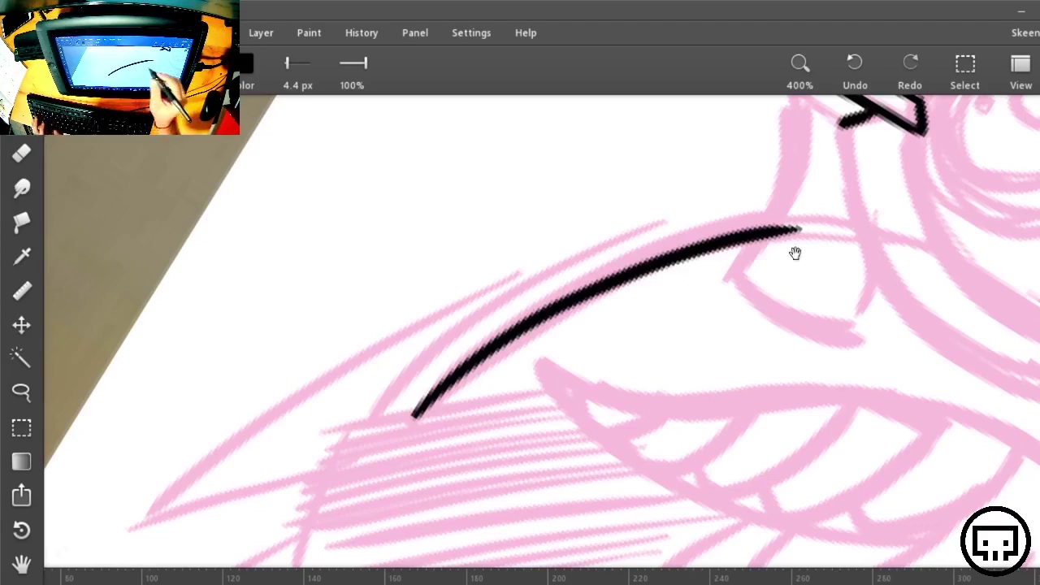
mouse_move(803, 269)
left_mouse_down()
mouse_move(471, 527)
mouse_move(778, 309)
left_mouse_up()
key("ctrl+z")
mouse_move(396, 447)
left_mouse_down()
mouse_move(467, 380)
mouse_move(768, 264)
left_mouse_up()
left_click_drag(292, 59, 285, 54)
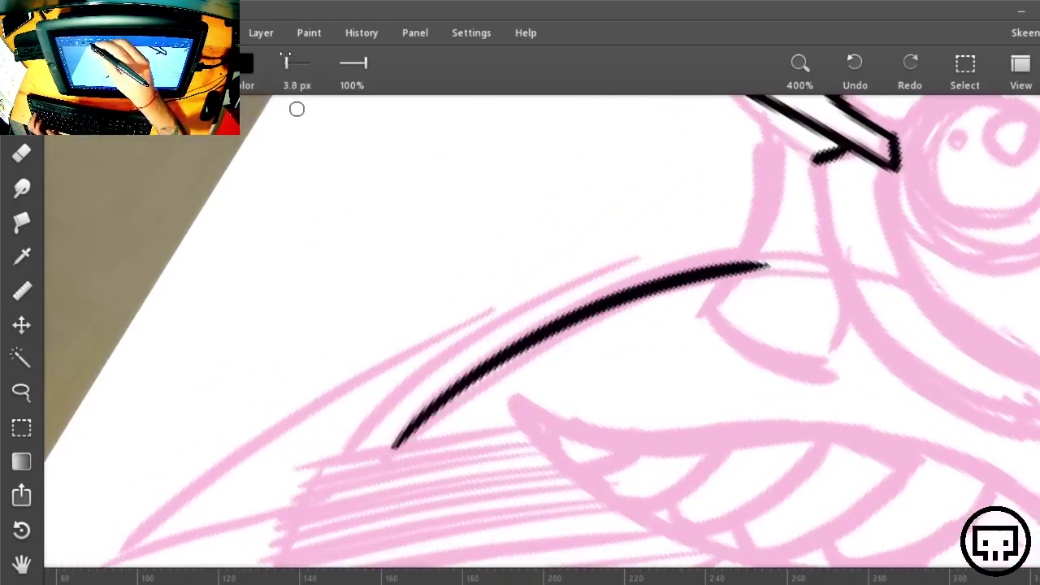
key("ctrl+z")
mouse_move(399, 445)
left_mouse_down()
mouse_move(675, 273)
mouse_move(792, 254)
left_mouse_up()
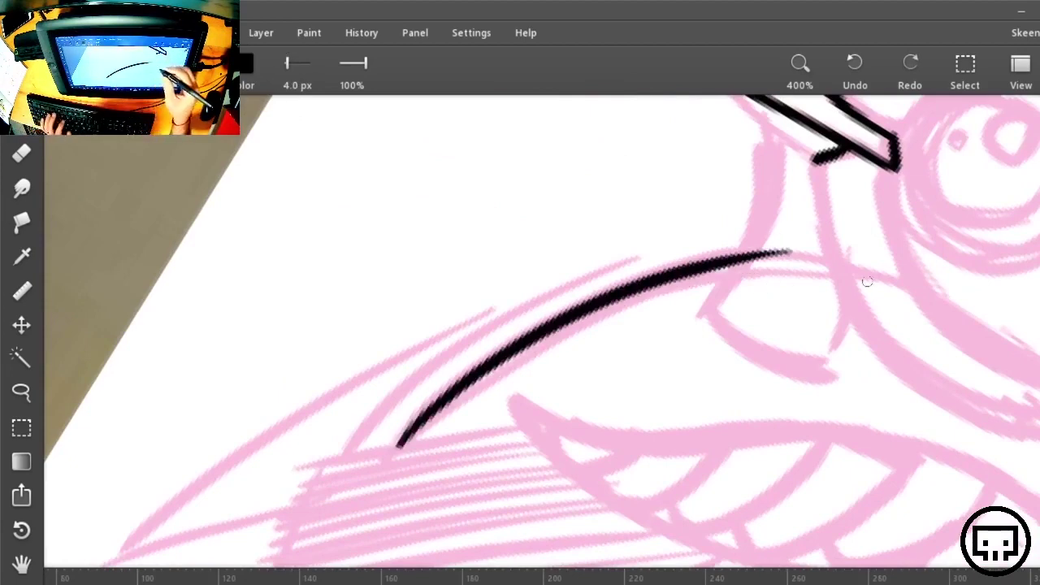
Erase the thin tapering end of the inked body contour where it meets the throat patch
left_click_drag(868, 281, 726, 374)
key("e")
left_click_drag(650, 332, 615, 366)
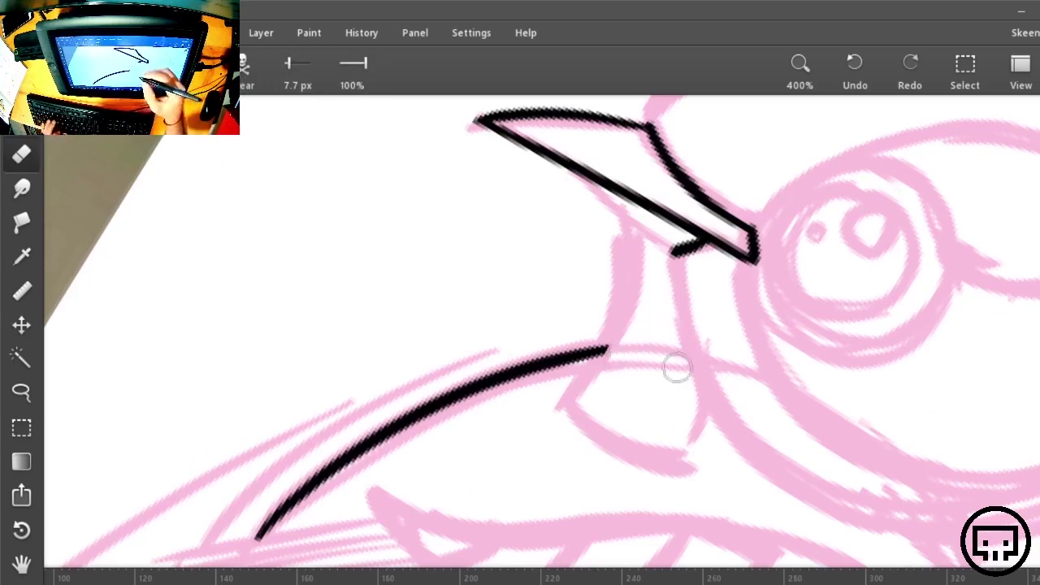
Ink the lower beak's underside as a curve from the upper beak's straight edge to the short back edge
key("b")
key("ctrl+plus")
left_click_drag(867, 368, 534, 537)
mouse_move(281, 215)
left_mouse_down()
mouse_move(457, 360)
mouse_move(481, 355)
left_mouse_up()
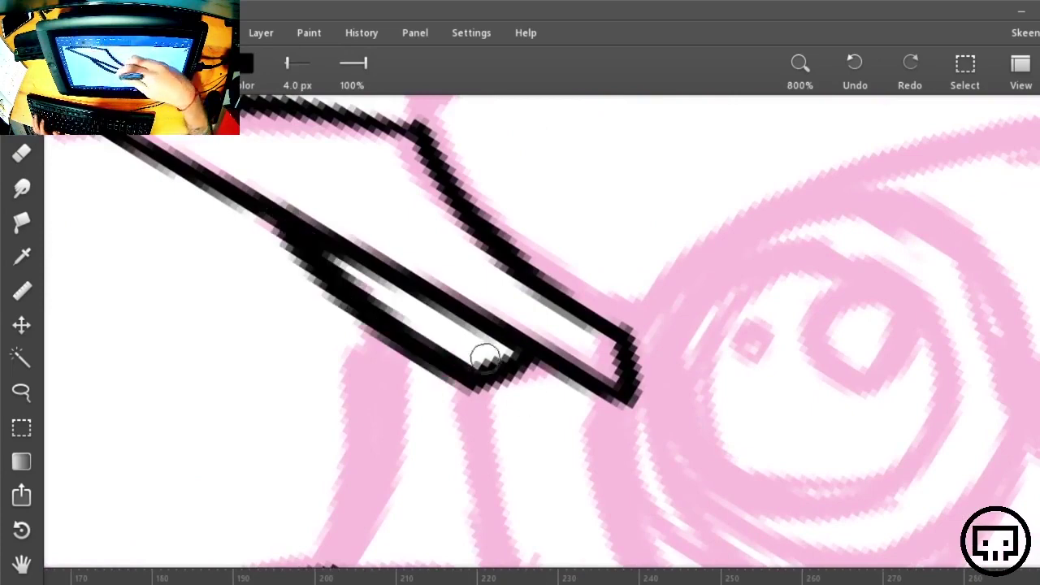
key("ctrl+z")
left_click_drag(281, 211, 492, 388)
mouse_move(688, 449)
left_mouse_down()
mouse_move(726, 430)
mouse_move(887, 227)
left_mouse_up()
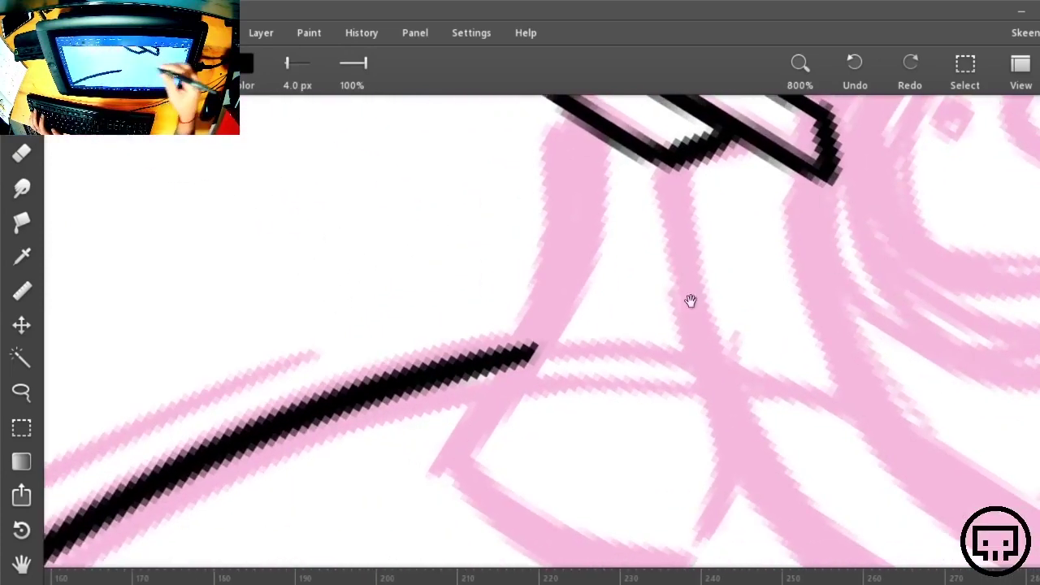
left_click_drag(584, 116, 579, 190)
mouse_move(578, 151)
left_mouse_down()
mouse_move(578, 233)
mouse_move(572, 220)
mouse_move(555, 304)
mouse_move(476, 444)
mouse_move(420, 497)
left_mouse_up()
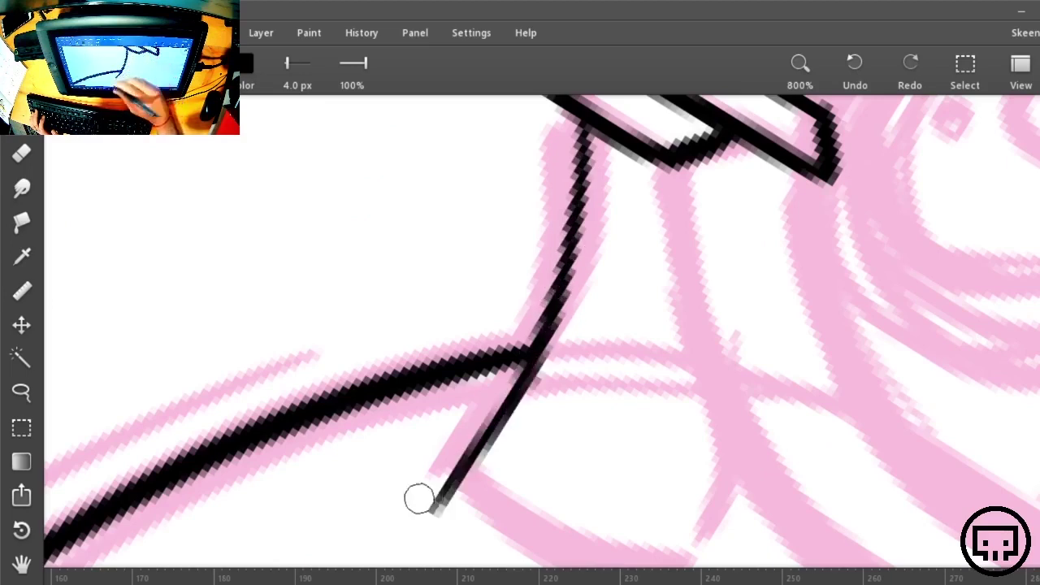
key("ctrl+z")
key("ctrl+z")
key("ctrl+z")
key("ctrl+z")
key("ctrl+z")
key("ctrl+z")
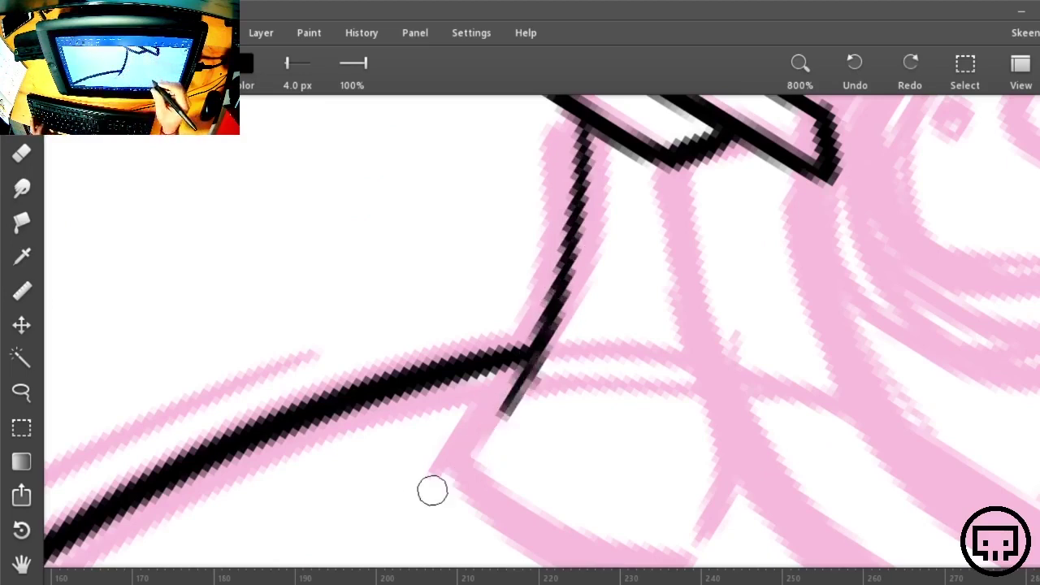
key("ctrl+z")
key("ctrl+z")
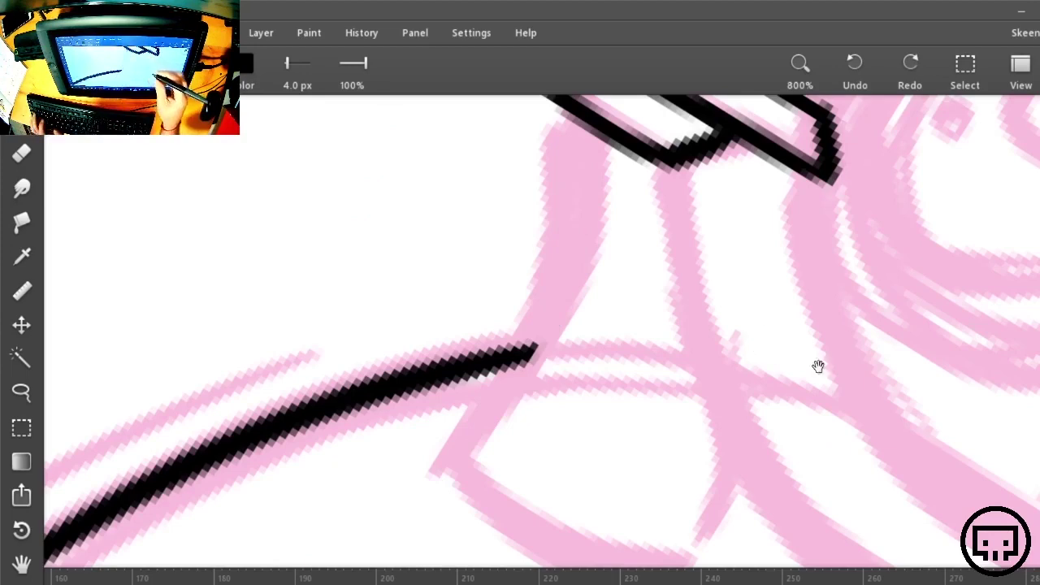
Ink the throat patch's outer side from the lower beak to its pointed corner, and its curved bottom edge
mouse_move(818, 367)
left_mouse_down()
mouse_move(898, 325)
mouse_move(801, 344)
left_mouse_up()
mouse_move(619, 130)
left_mouse_down()
mouse_move(610, 205)
mouse_move(478, 462)
left_mouse_up()
left_click_drag(727, 456, 362, 416)
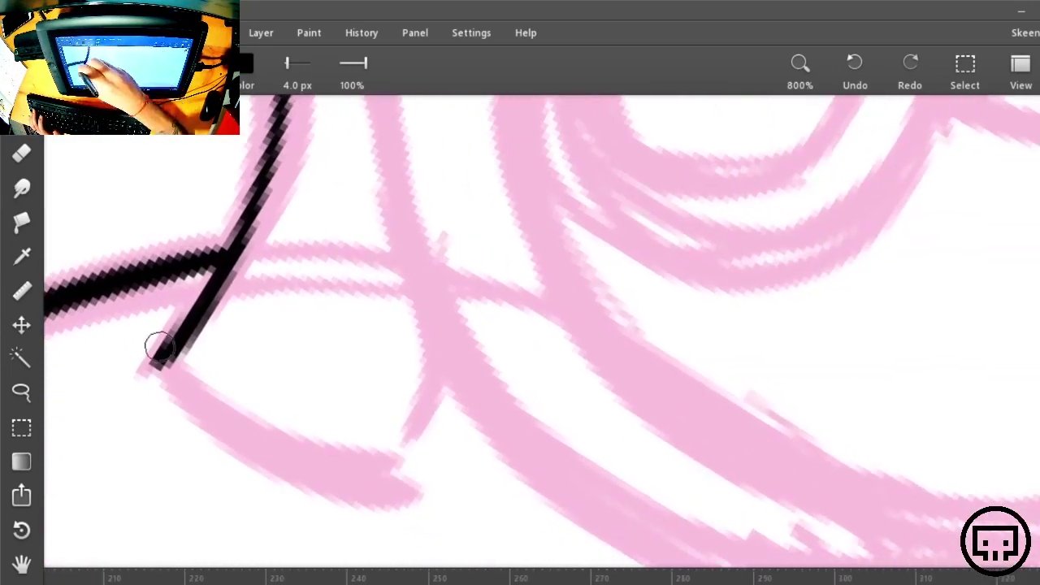
mouse_move(160, 347)
left_mouse_down()
mouse_move(274, 460)
mouse_move(414, 469)
left_mouse_up()
mouse_move(536, 353)
left_mouse_down()
mouse_move(727, 409)
mouse_move(738, 439)
left_mouse_up()
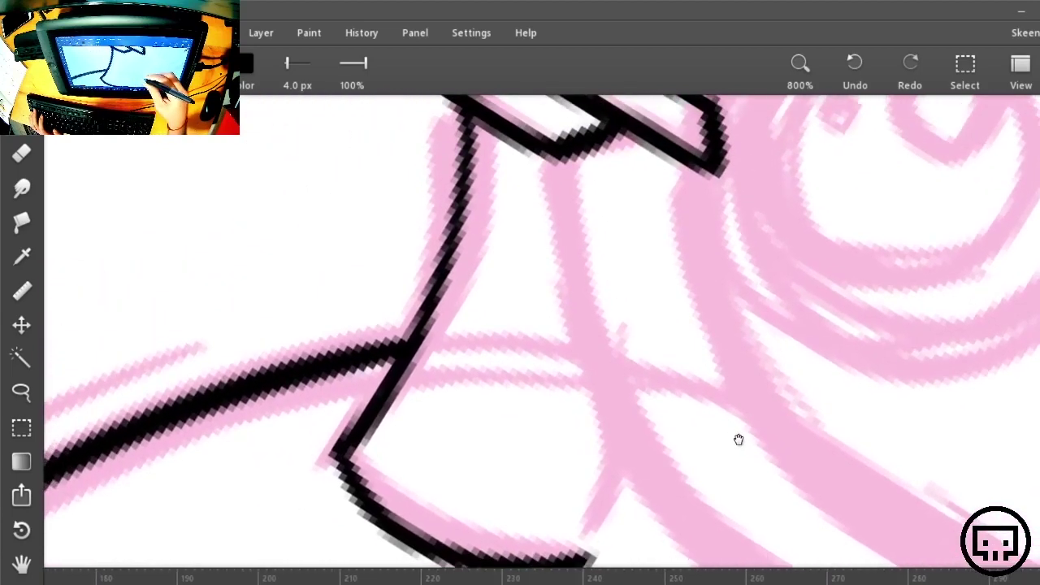
key("ctrl+minus")
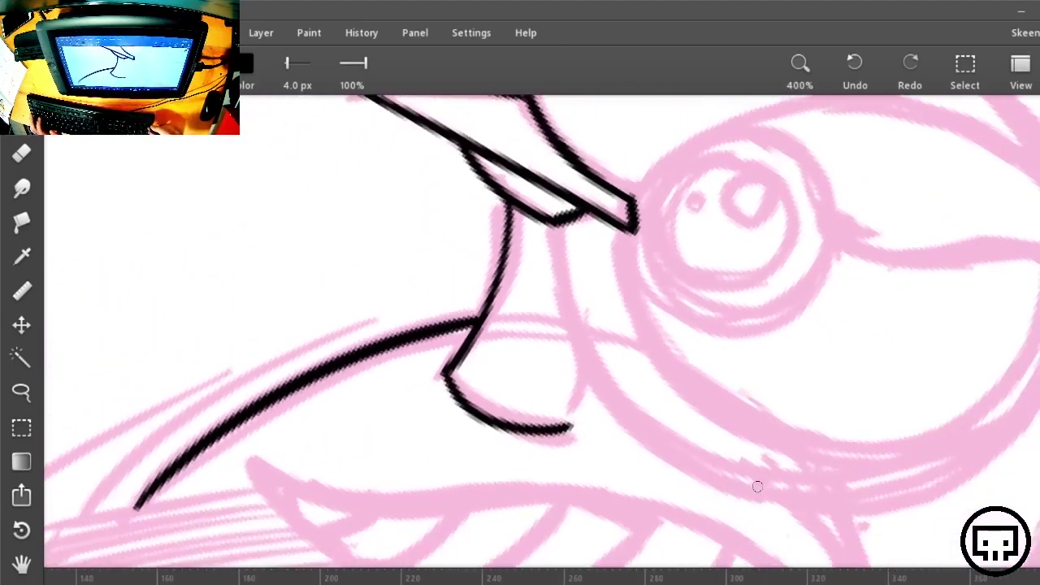
key("ctrl+minus")
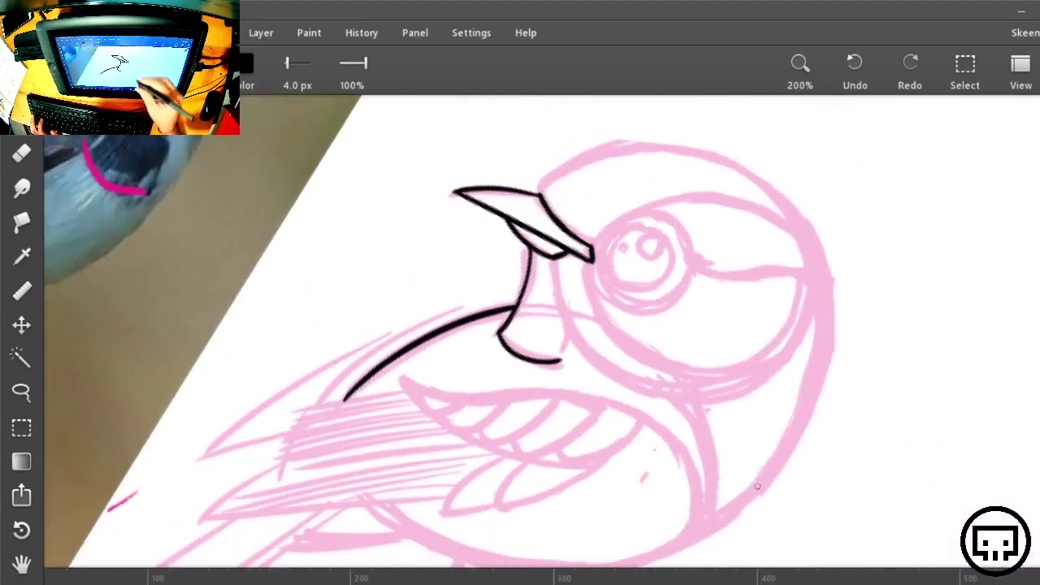
Ink the long belly outline on the feet side as one smooth curve from behind the head to the tail base
left_click_drag(650, 405, 689, 373)
key("ctrl+plus")
key("r")
left_click_drag(814, 286, 539, 522)
left_click_drag(674, 382, 748, 459)
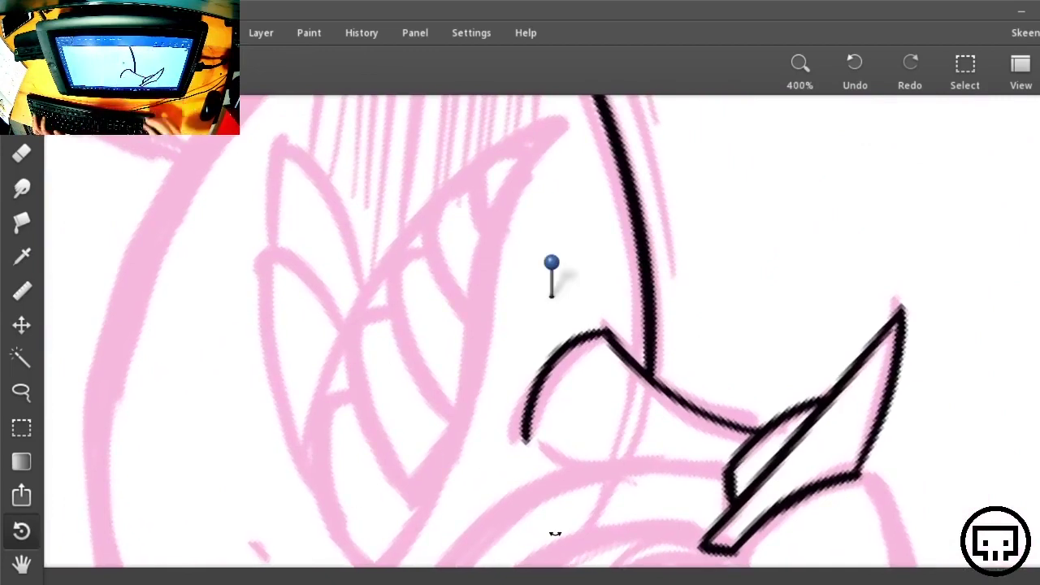
mouse_move(555, 534)
left_mouse_down()
mouse_move(673, 344)
mouse_move(664, 365)
left_mouse_up()
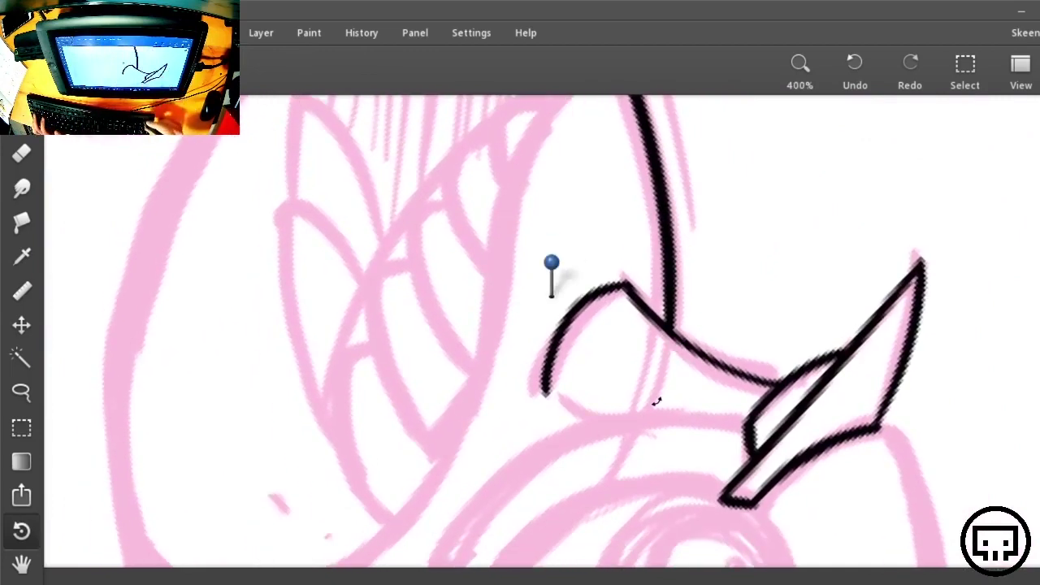
key("ctrl+minus")
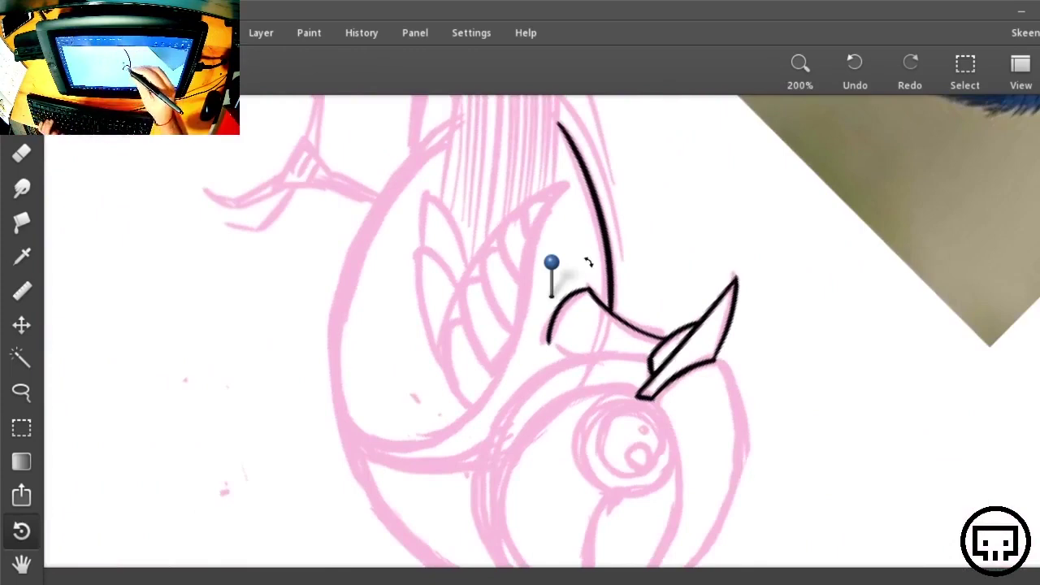
key("b")
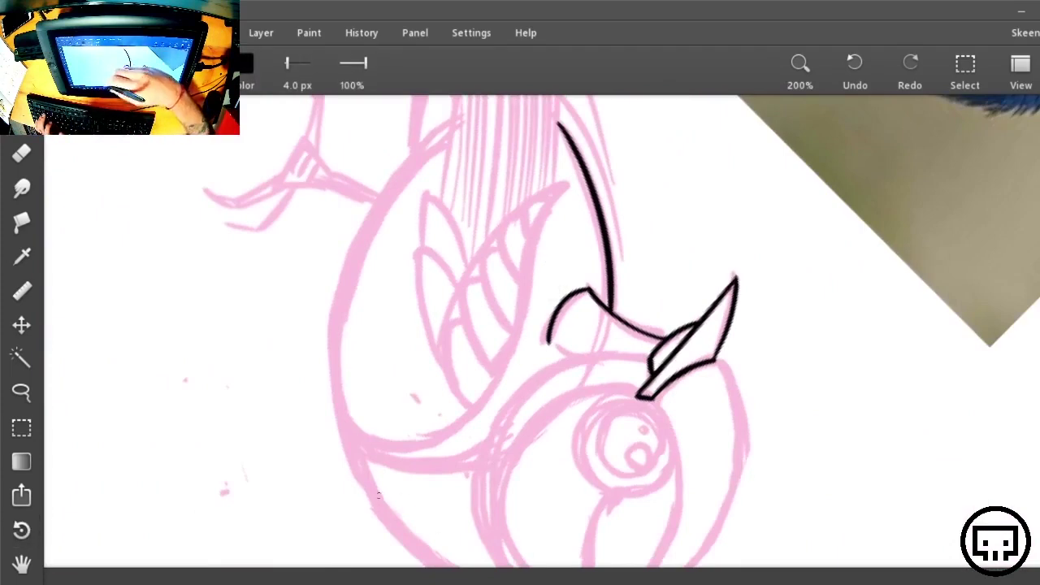
mouse_move(421, 555)
left_mouse_down()
mouse_move(359, 463)
mouse_move(339, 264)
mouse_move(476, 115)
left_mouse_up()
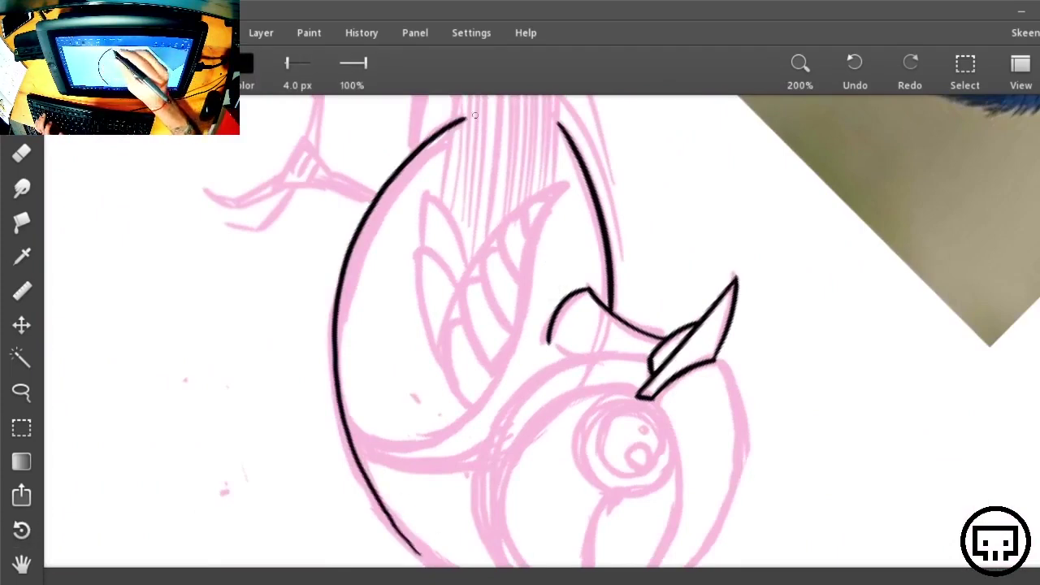
key("ctrl+z")
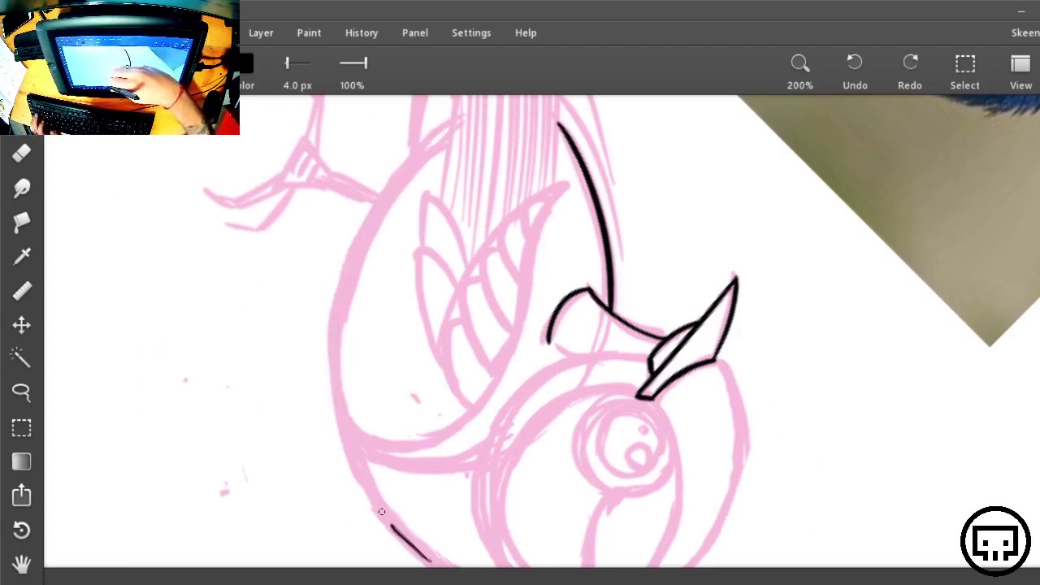
mouse_move(381, 512)
left_mouse_down()
mouse_move(335, 337)
mouse_move(406, 163)
mouse_move(461, 120)
left_mouse_up()
key("ctrl+z")
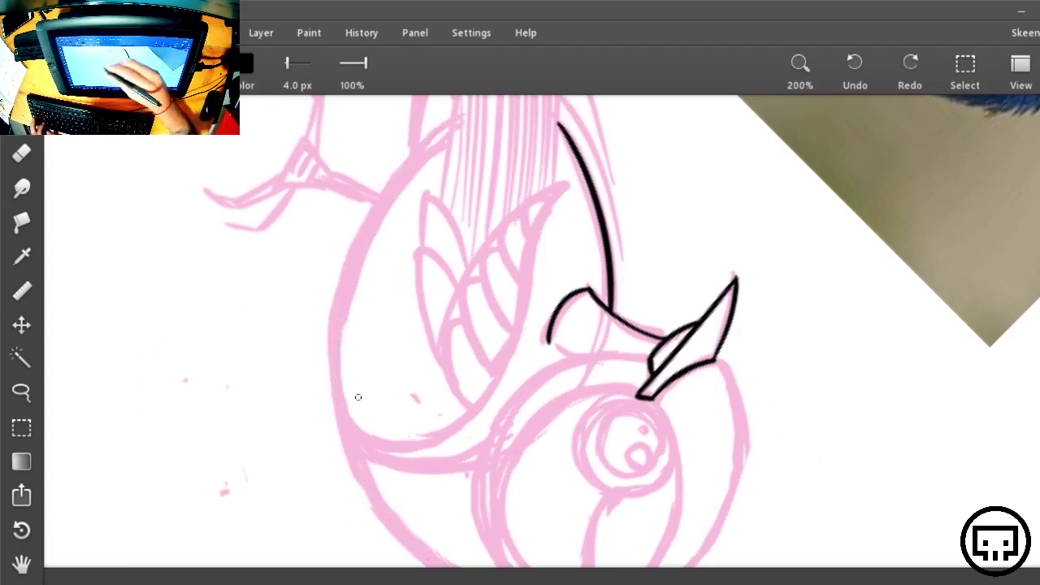
mouse_move(428, 557)
left_mouse_down()
mouse_move(340, 351)
mouse_move(447, 134)
left_mouse_up()
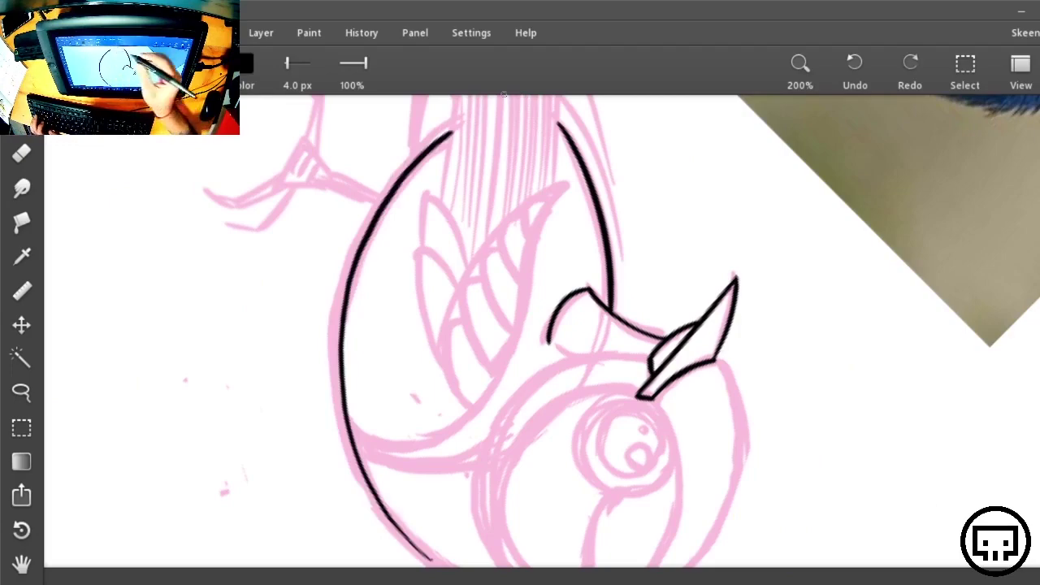
Erase the thin starting tip of the belly outline behind the head and return to the black brush
key("r")
left_click_drag(790, 248, 658, 506)
key("ctrl+plus")
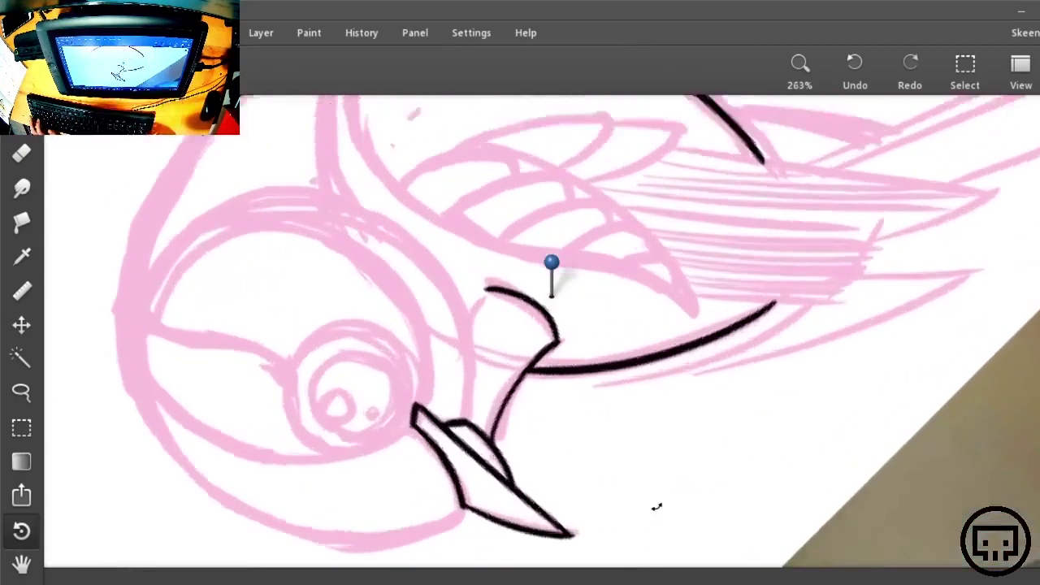
left_click_drag(422, 222, 952, 421)
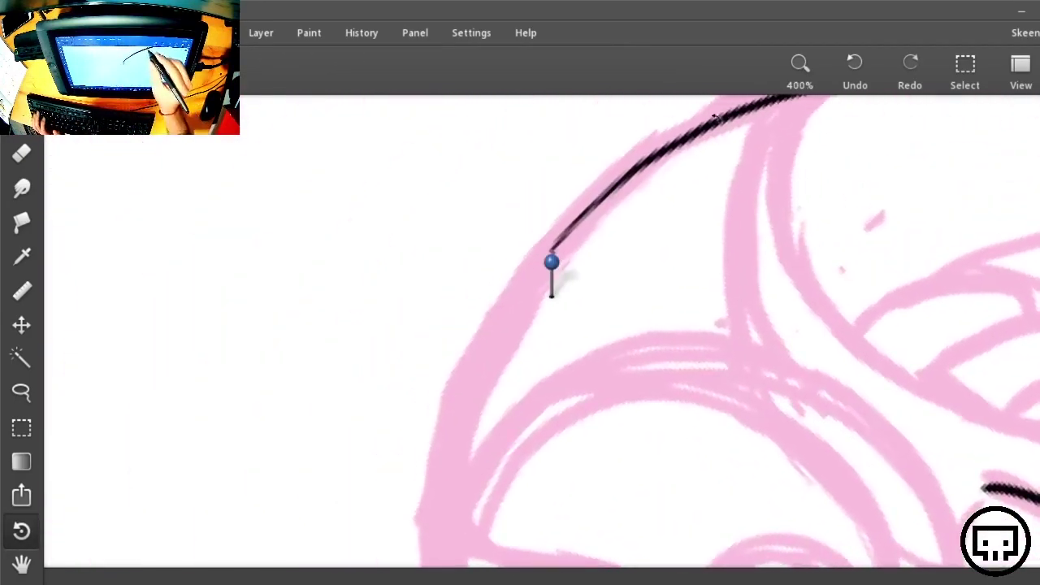
key("e")
left_click_drag(538, 269, 574, 224)
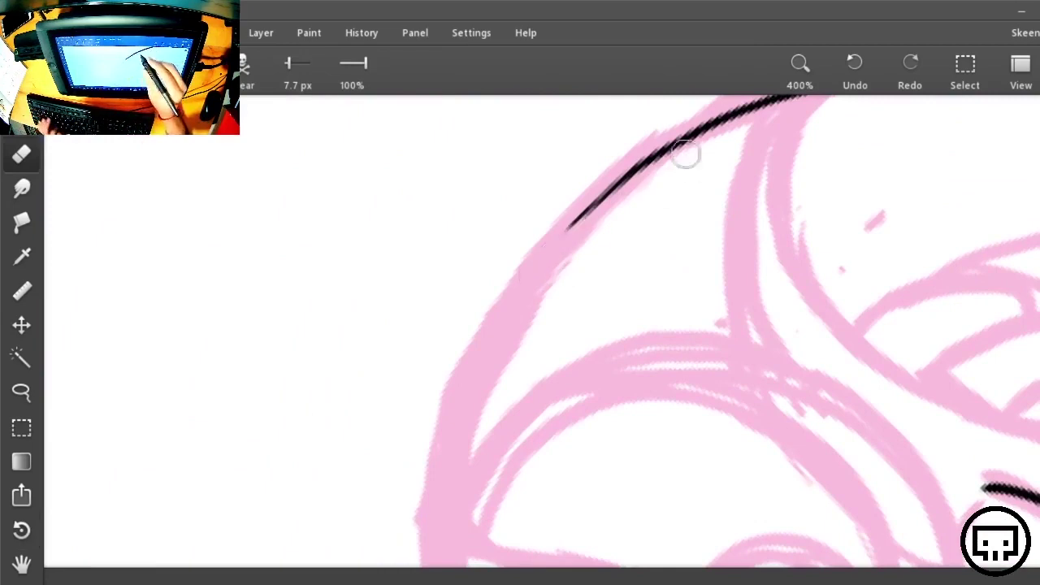
key("b")
left_click_drag(768, 298, 677, 286)
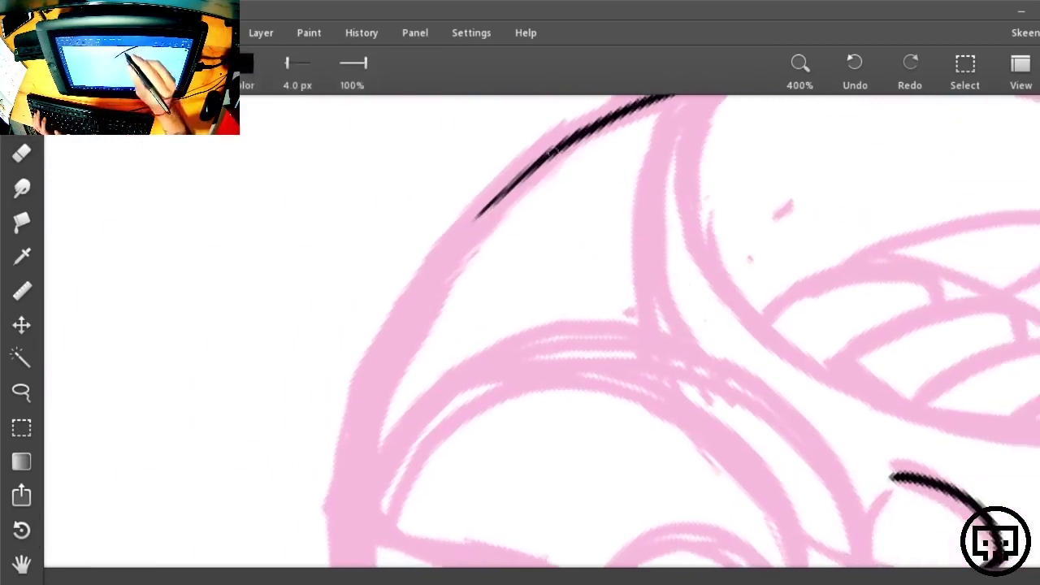
Continue the inked belly outline as a smooth curve around the back of the head towards the crown
mouse_move(552, 151)
left_mouse_down()
mouse_move(424, 288)
mouse_move(359, 428)
mouse_move(341, 553)
left_mouse_up()
left_click_drag(568, 528, 342, 276)
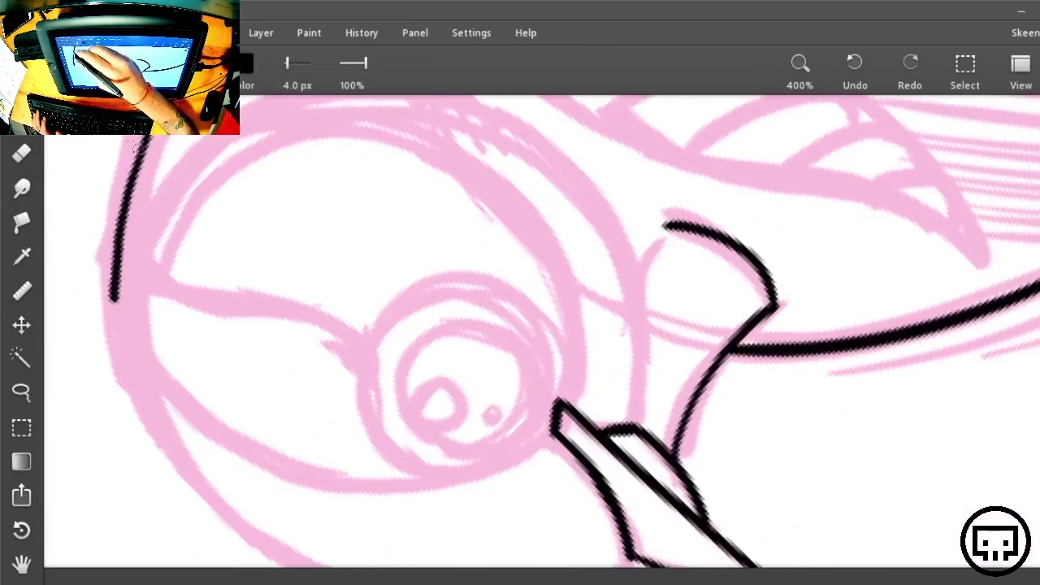
mouse_move(118, 313)
left_mouse_down()
mouse_move(155, 424)
mouse_move(222, 520)
mouse_move(290, 574)
left_mouse_up()
key("e")
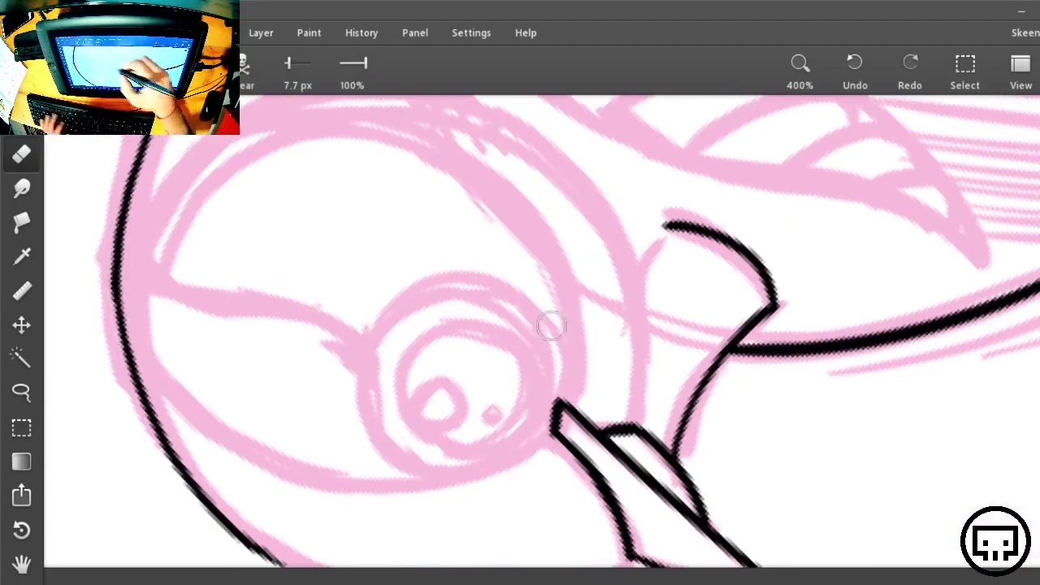
Ink the forehead outline from the crown to the beak base, and the brow line from the crown to the upper beak's rear corner
key("r")
left_click_drag(813, 292, 453, 488)
left_click_drag(560, 257, 716, 410)
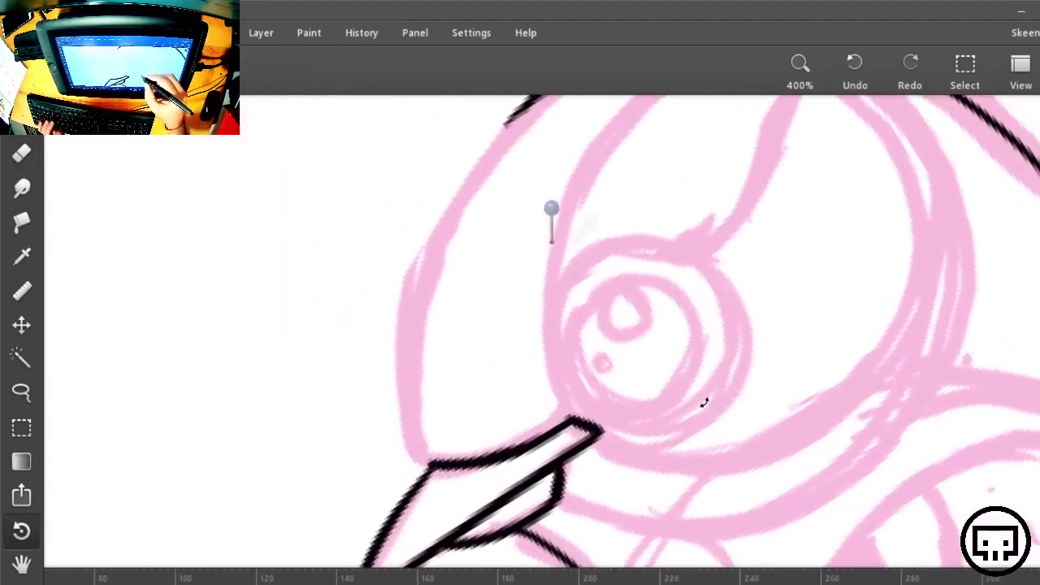
left_click_drag(715, 299, 710, 370)
key("b")
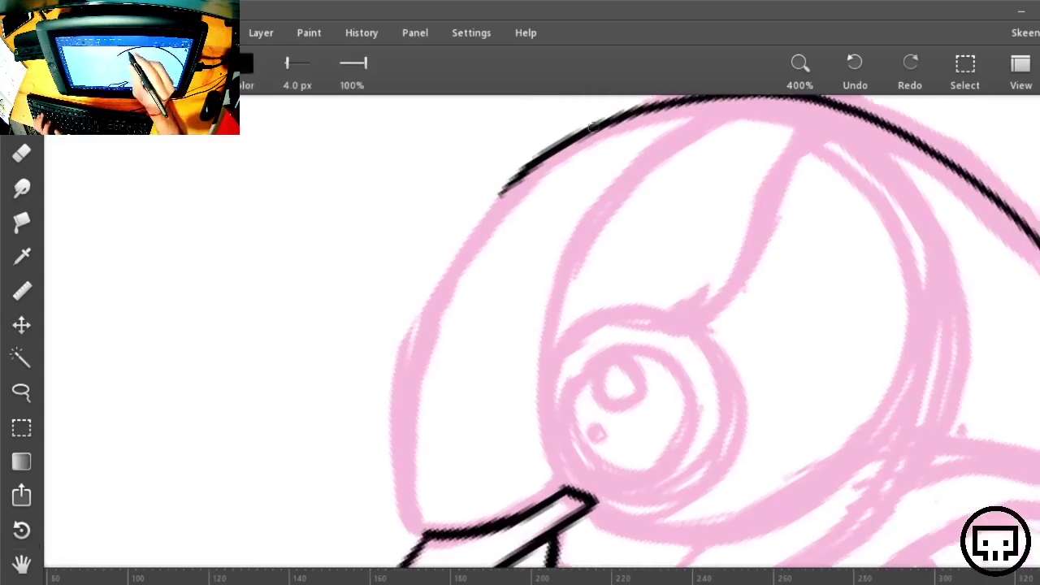
mouse_move(525, 171)
left_mouse_down()
mouse_move(432, 295)
mouse_move(395, 399)
mouse_move(398, 488)
mouse_move(418, 536)
left_mouse_up()
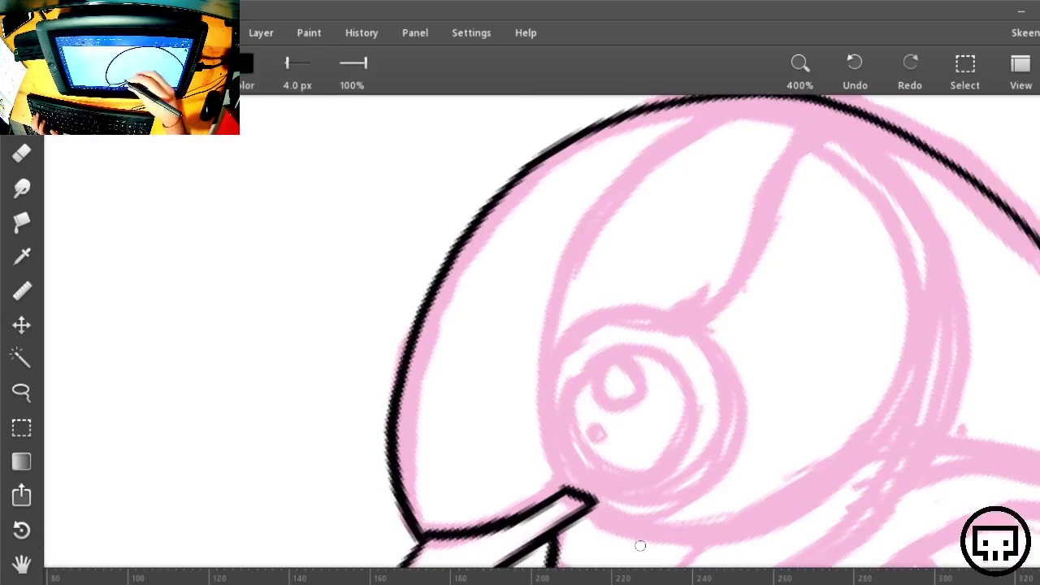
left_click_drag(762, 199, 753, 247)
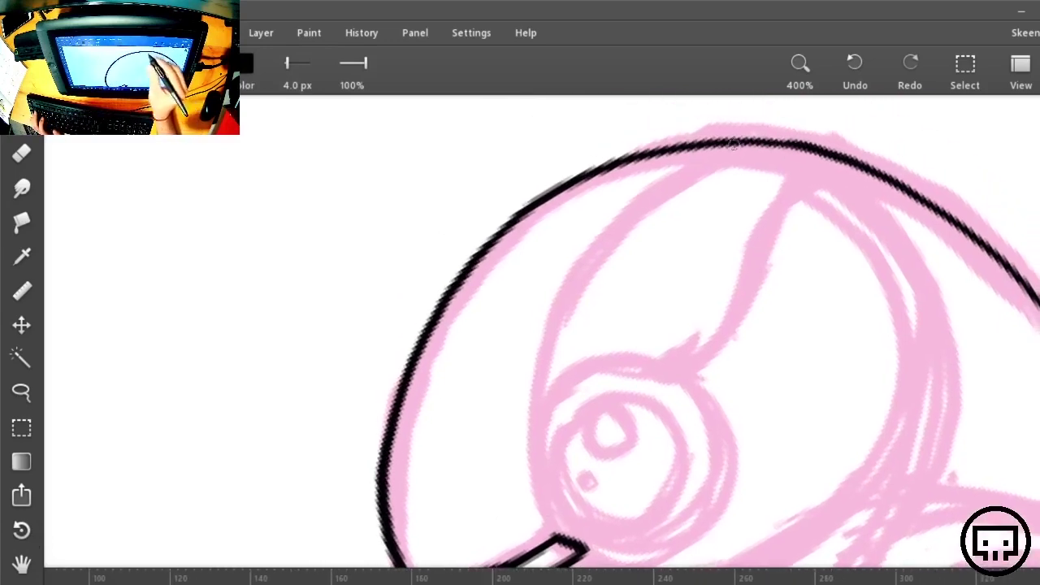
mouse_move(766, 146)
left_mouse_down()
mouse_move(685, 172)
mouse_move(592, 261)
mouse_move(550, 370)
mouse_move(560, 538)
left_mouse_up()
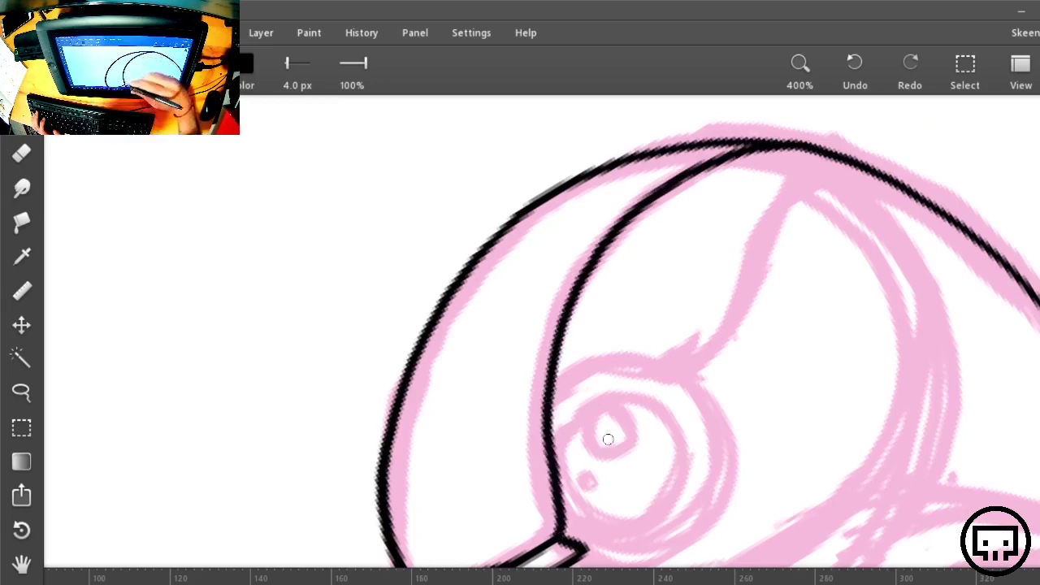
Ink the throat patch's inner side as a curve from the lower beak's back corner to the end of its bottom edge
left_click_drag(756, 480, 573, 351)
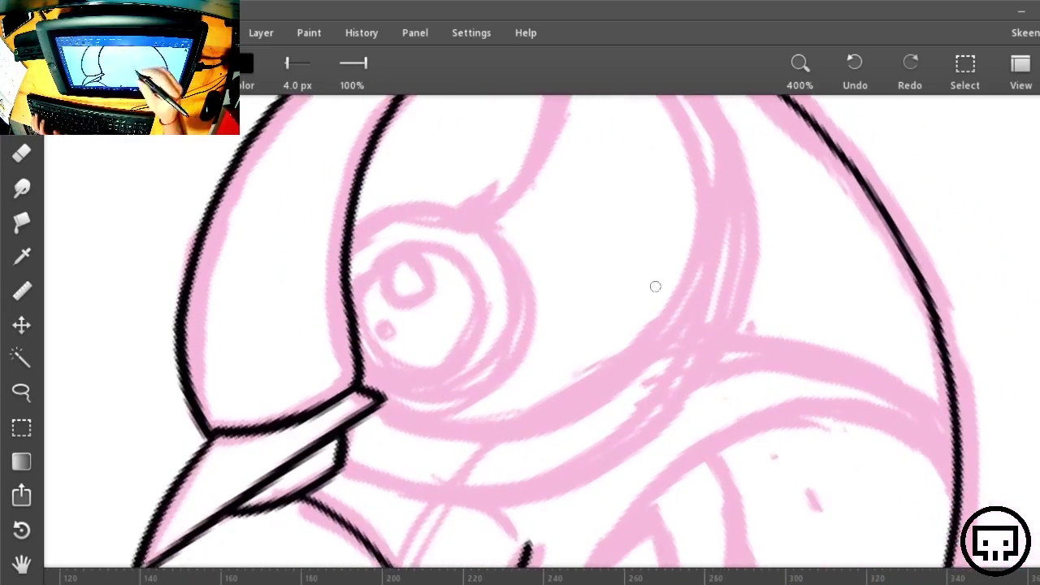
left_click_drag(646, 443, 611, 337)
key("f")
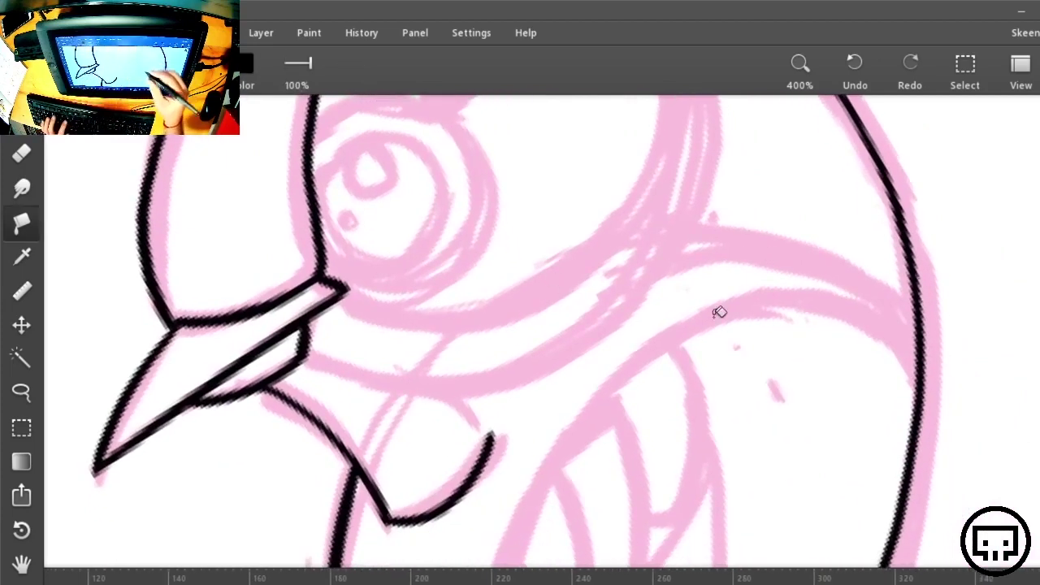
key("b")
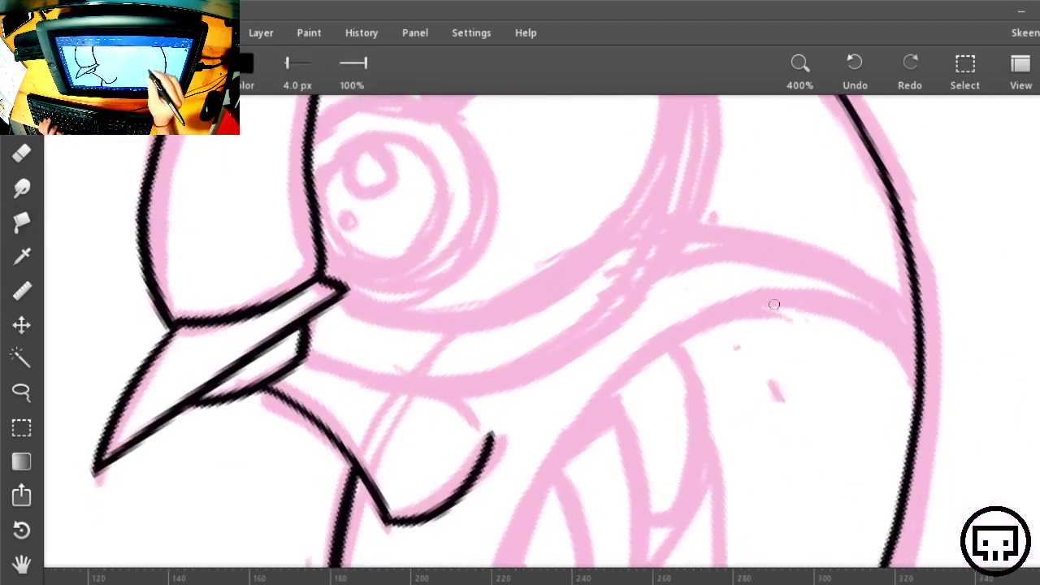
left_click_drag(618, 387, 527, 308)
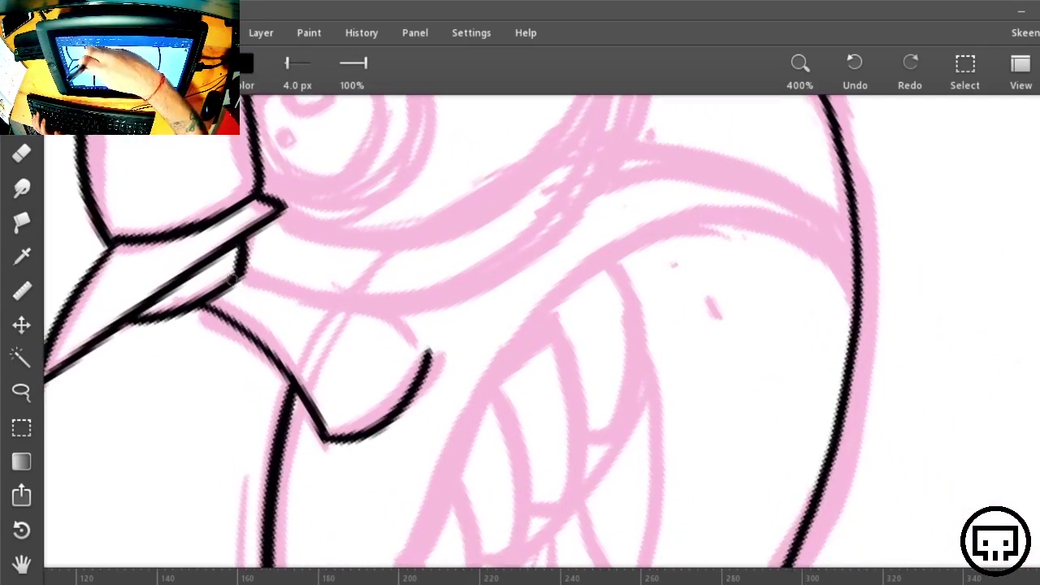
mouse_move(233, 279)
left_mouse_down()
mouse_move(283, 279)
mouse_move(387, 324)
left_mouse_up()
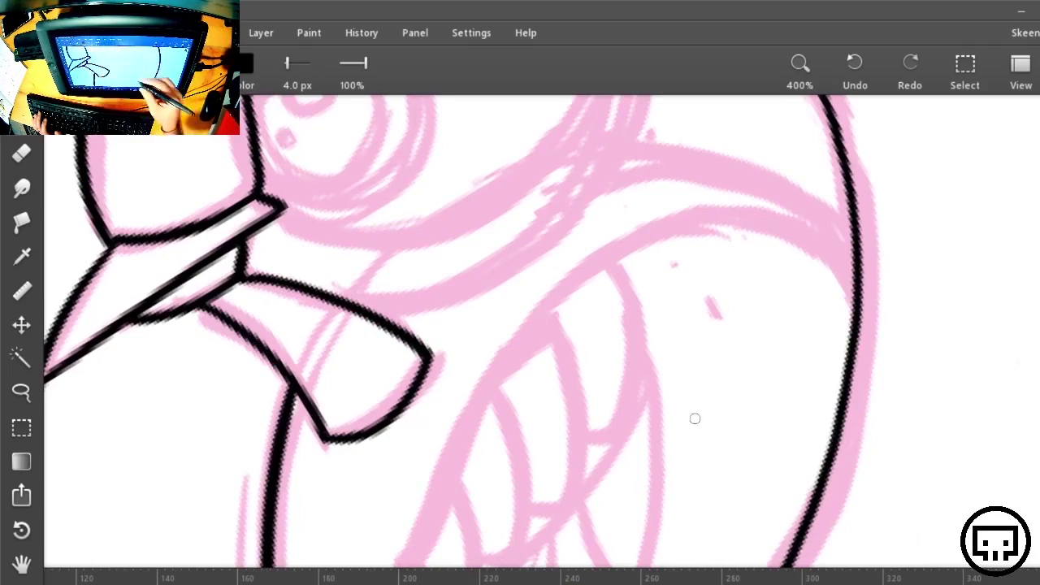
Ink the eyeball as a round outline against the brow line, with one large and one small highlight circle inside
left_click_drag(777, 261, 756, 466)
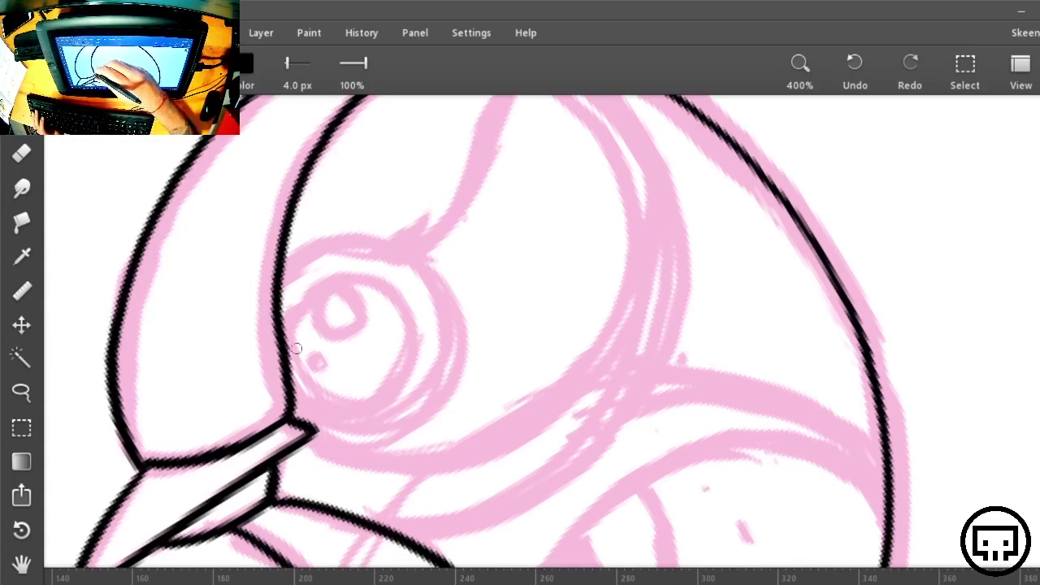
key("ctrl+plus")
left_click_drag(343, 332, 620, 286)
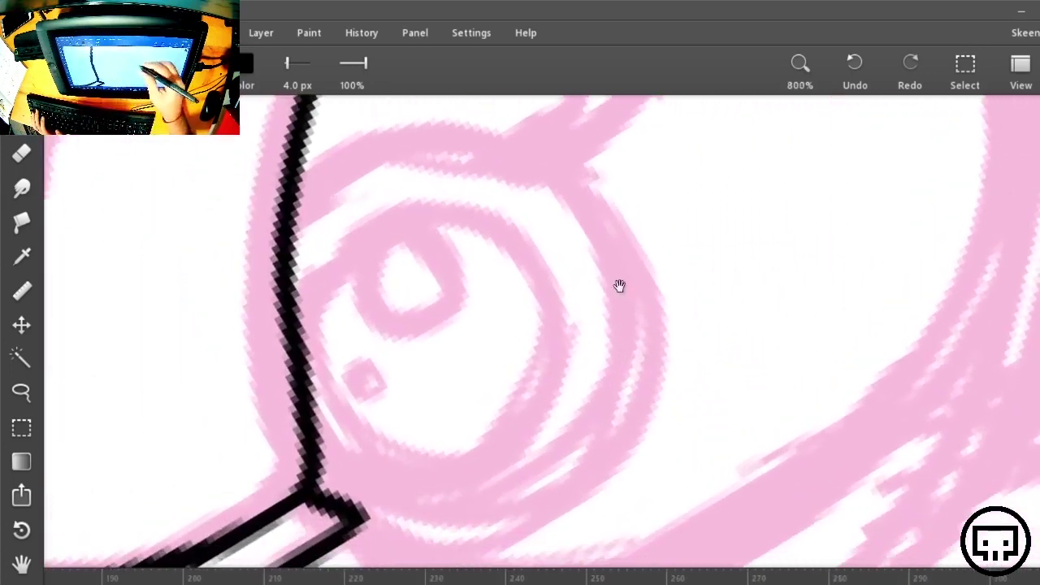
mouse_move(309, 279)
left_mouse_down()
mouse_move(432, 223)
mouse_move(515, 293)
mouse_move(522, 396)
mouse_move(483, 439)
mouse_move(414, 466)
mouse_move(335, 457)
mouse_move(299, 399)
left_mouse_up()
mouse_move(414, 225)
left_mouse_down()
mouse_move(370, 304)
mouse_move(439, 299)
mouse_move(454, 226)
mouse_move(416, 220)
mouse_move(370, 295)
mouse_move(425, 290)
mouse_move(435, 231)
mouse_move(380, 235)
left_mouse_up()
key("ctrl+z")
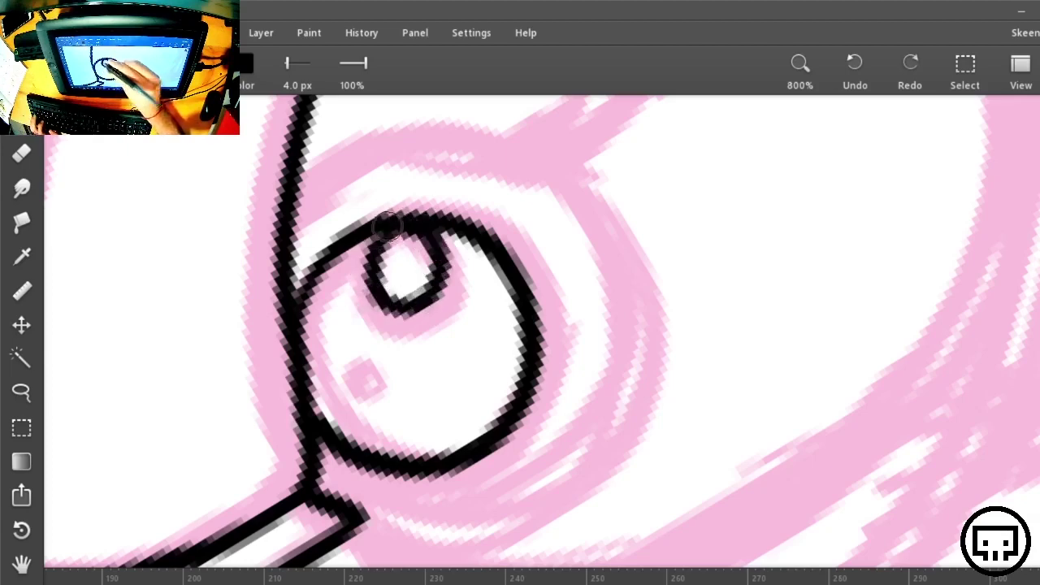
mouse_move(350, 378)
left_mouse_down()
mouse_move(360, 366)
mouse_move(344, 390)
left_mouse_up()
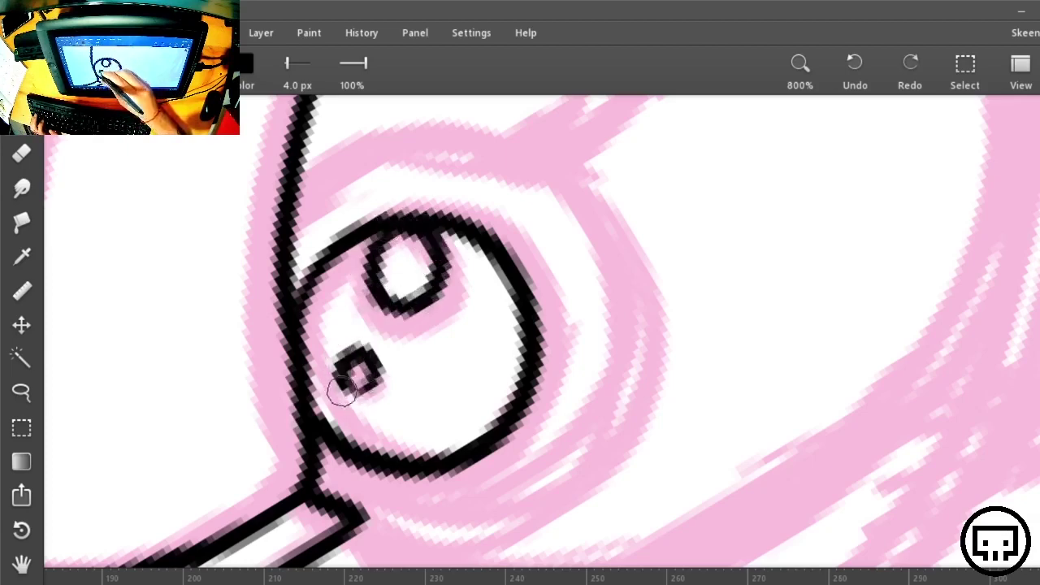
Ink the outer ring around the eye and the curved eye stripe line from the ring to the head outline
mouse_move(788, 395)
left_mouse_down()
mouse_move(656, 387)
mouse_move(730, 375)
left_mouse_up()
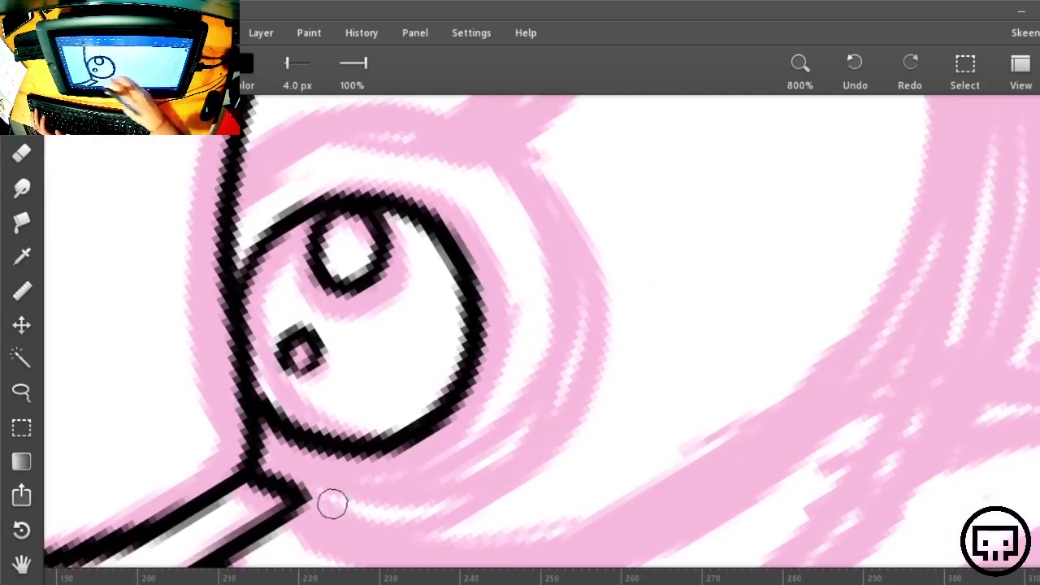
mouse_move(287, 492)
left_mouse_down()
mouse_move(567, 429)
mouse_move(371, 105)
mouse_move(238, 138)
left_mouse_up()
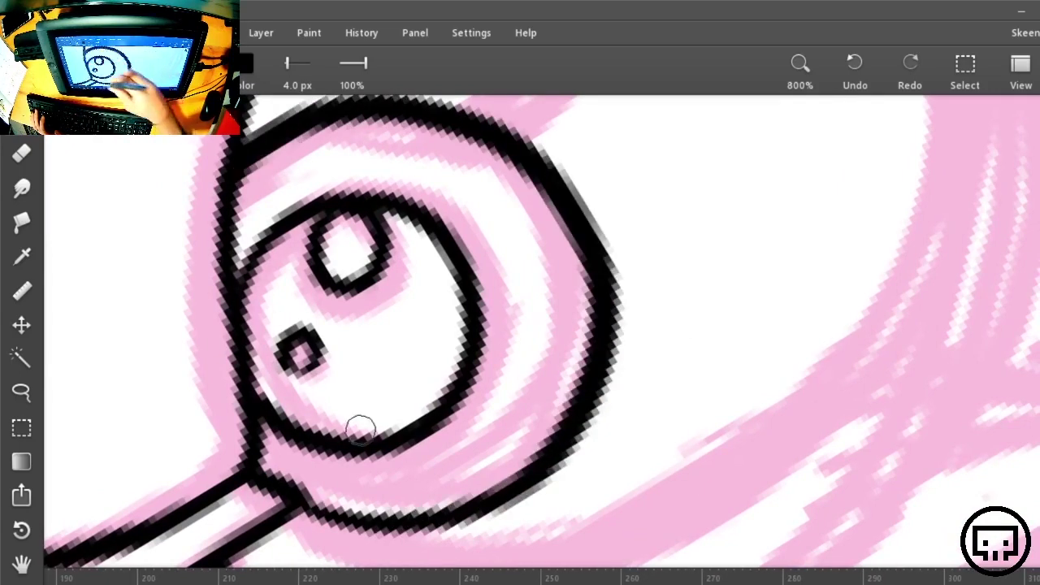
mouse_move(745, 254)
left_mouse_down()
mouse_move(736, 469)
mouse_move(658, 501)
mouse_move(537, 502)
mouse_move(530, 416)
left_mouse_up()
mouse_move(407, 511)
left_mouse_down()
mouse_move(534, 304)
mouse_move(768, 120)
left_mouse_up()
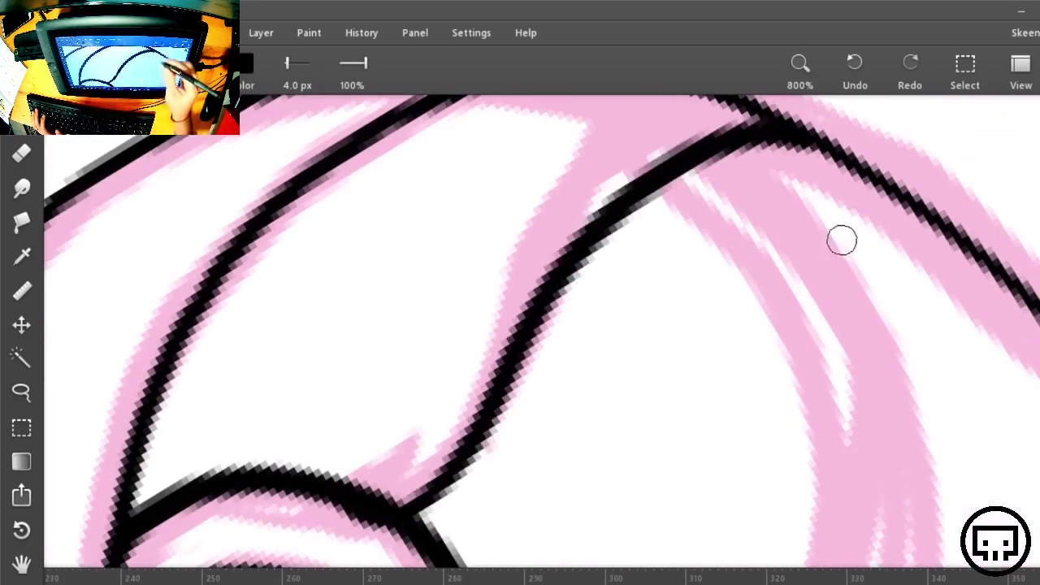
Touch up the corner where the eye ring meets the rear end of the upper beak with the black brush
left_click_drag(819, 530, 535, 154)
key("ctrl+minus")
key("ctrl+minus")
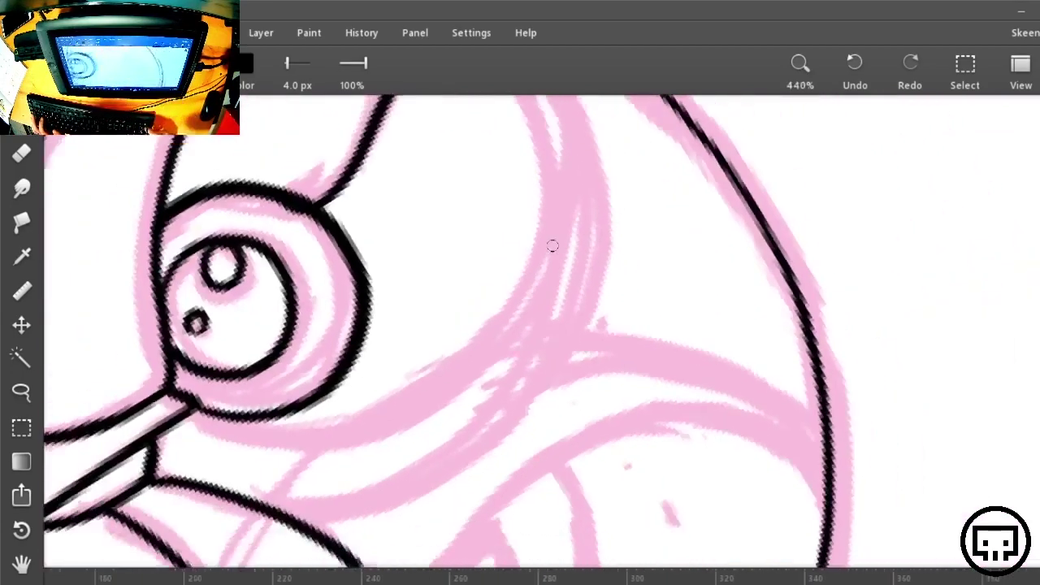
key("r")
left_click_drag(773, 181, 745, 443)
left_click_drag(707, 279, 715, 353)
key("ctrl+plus")
key("ctrl+plus")
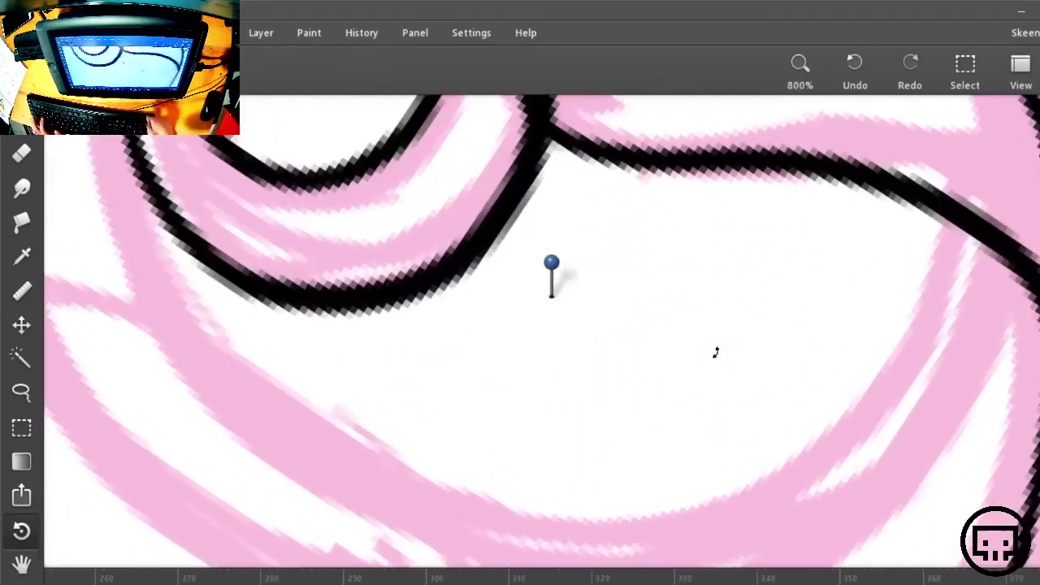
mouse_move(591, 244)
left_mouse_down()
mouse_move(613, 390)
mouse_move(634, 434)
left_mouse_up()
key("e")
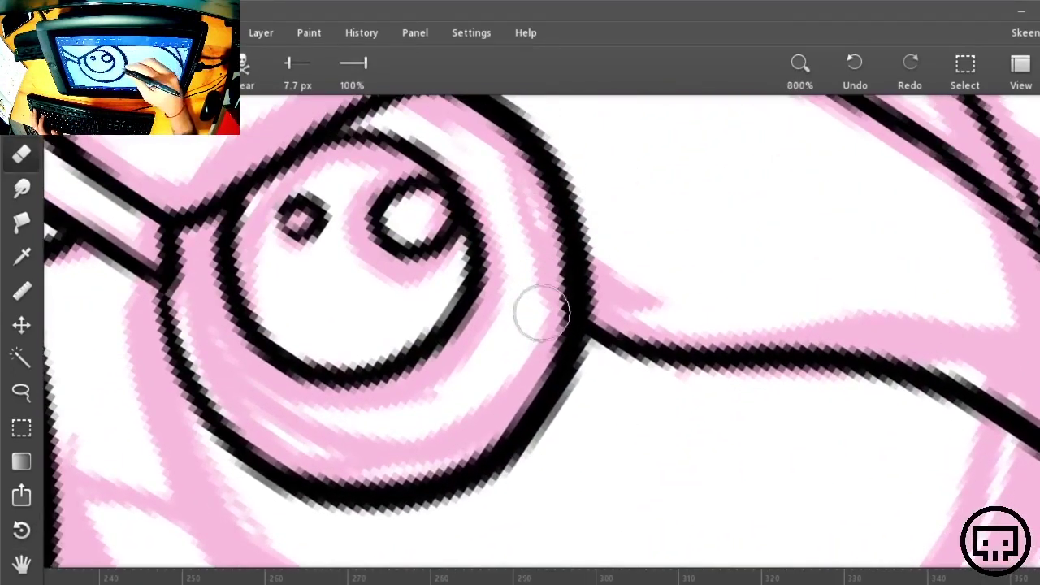
left_click_drag(730, 318, 746, 318)
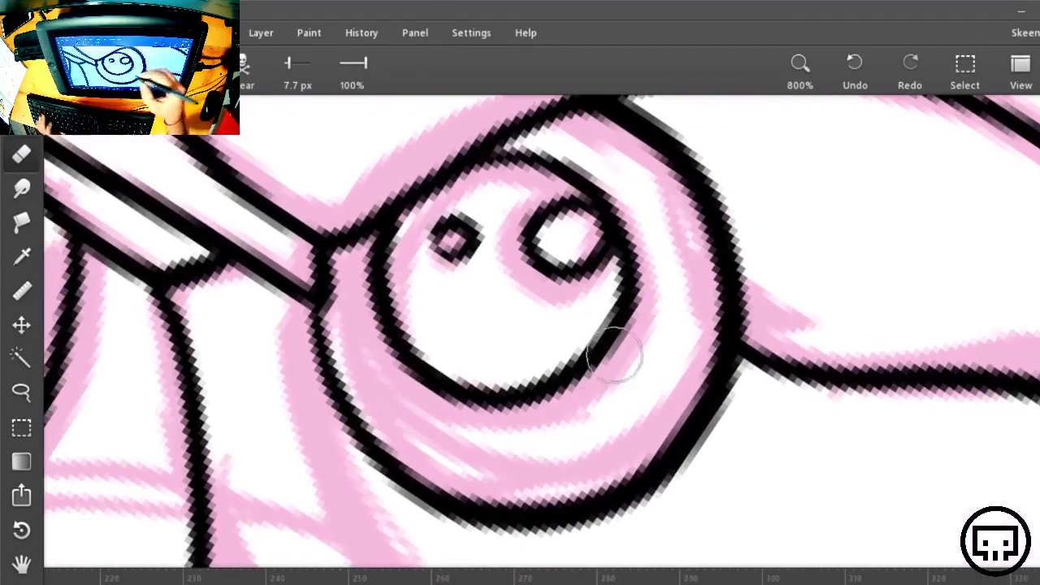
key("b")
left_click_drag(322, 304, 314, 295)
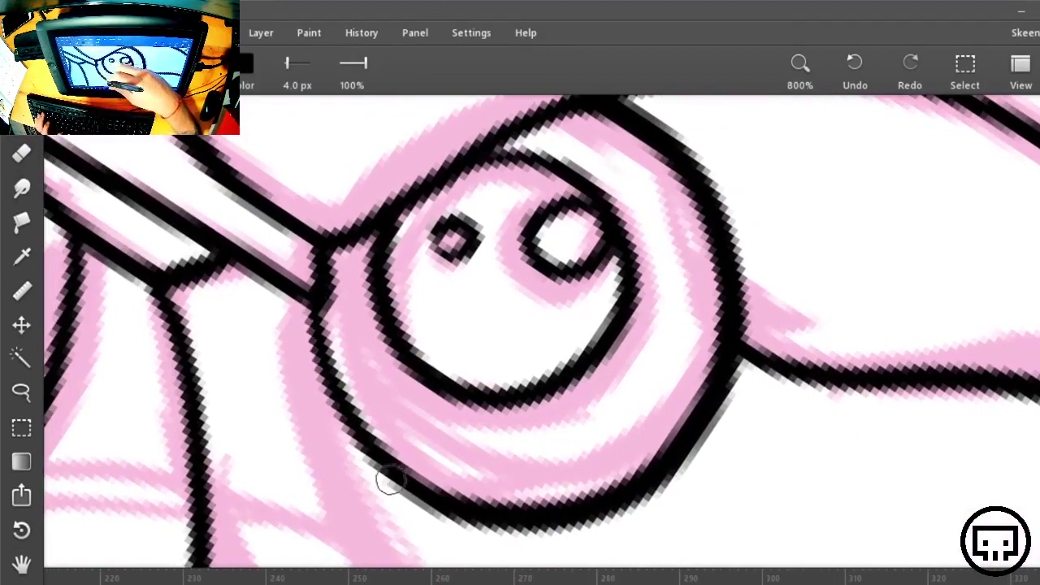
Try to ink the cheek's lower edge as one curve from the front of the eye ring to the back of the head outline
left_click_drag(507, 431, 722, 205)
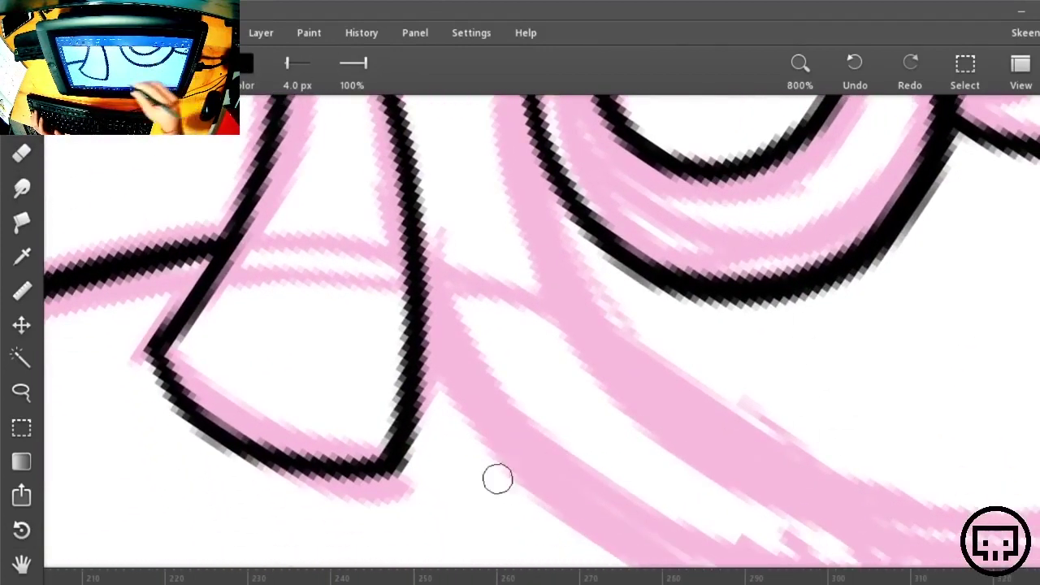
key("e")
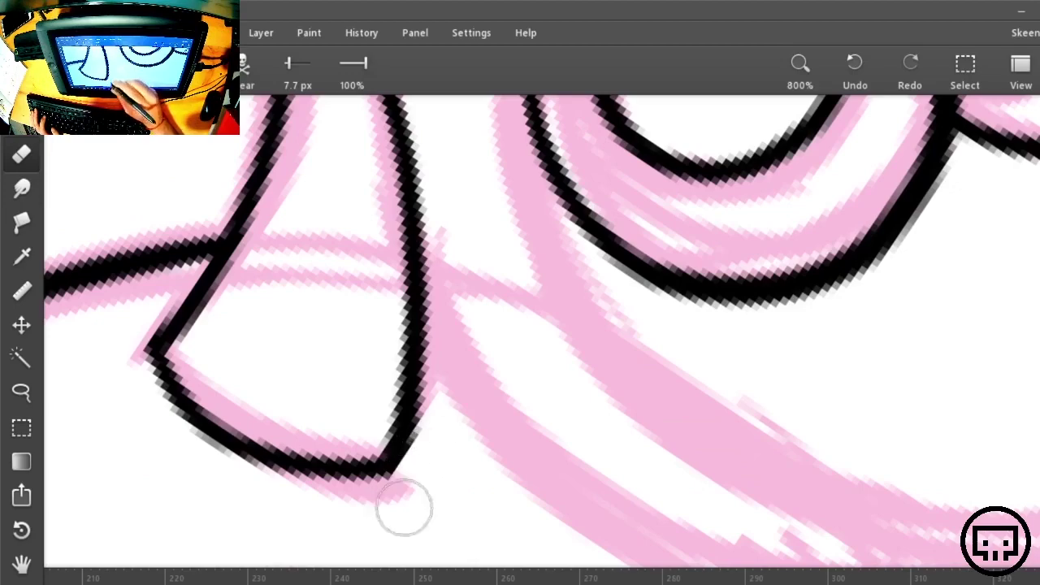
scroll(617, 398, "down", 8)
scroll(619, 401, "down", 1)
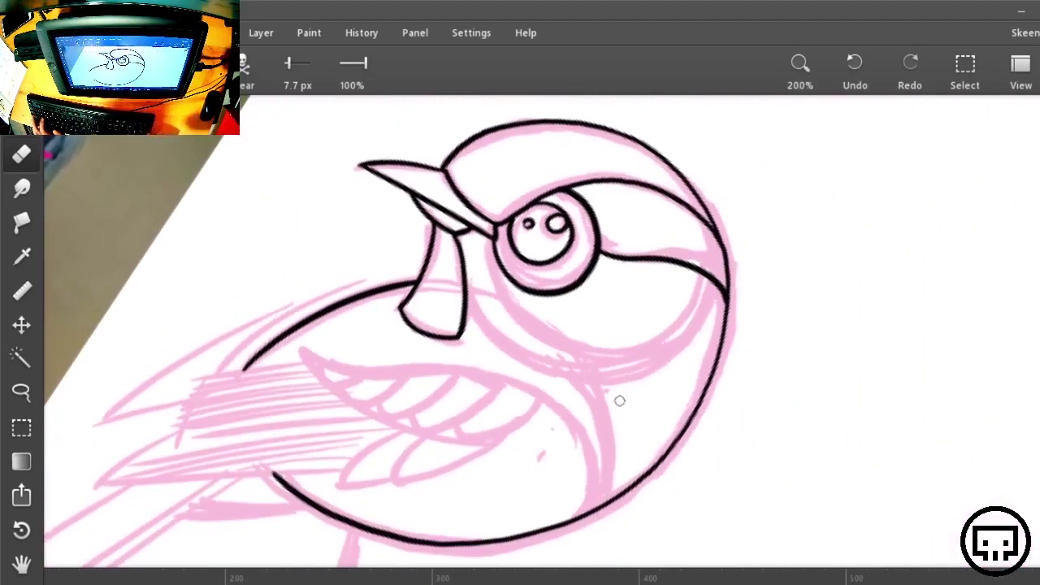
scroll(619, 400, "up", 4)
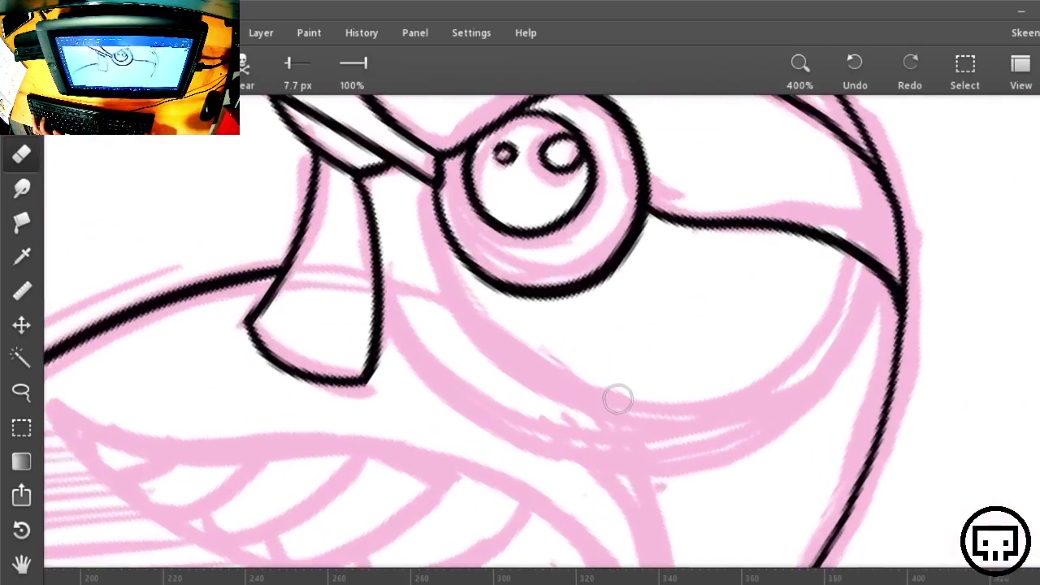
left_click_drag(715, 383, 441, 322)
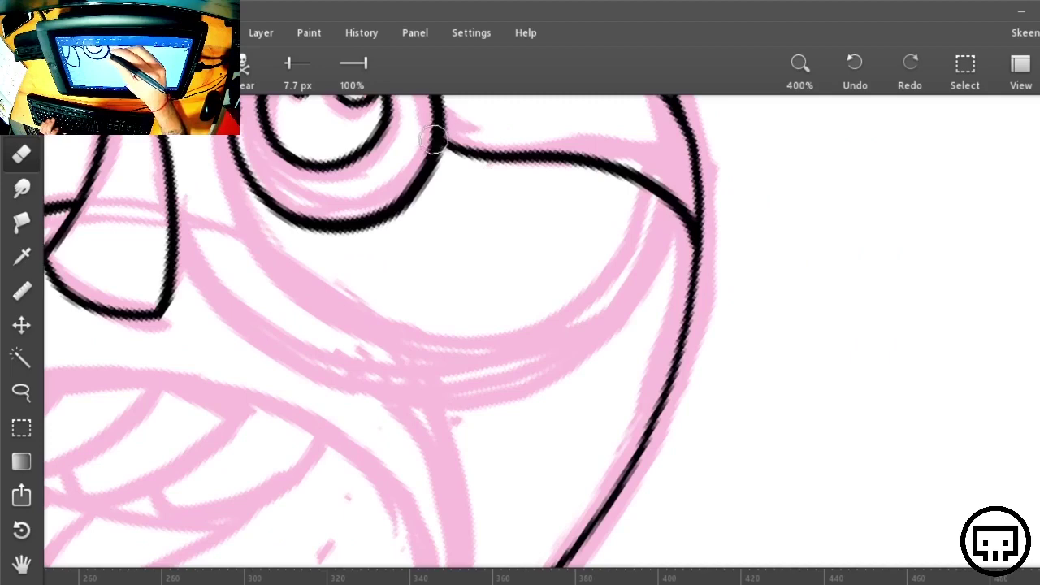
key("e")
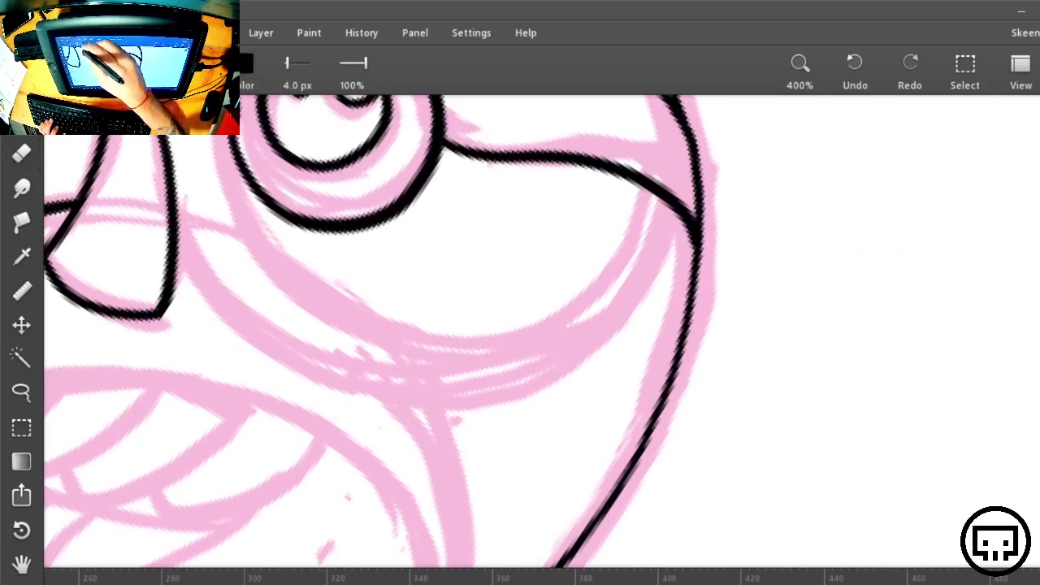
mouse_move(242, 164)
left_mouse_down()
mouse_move(264, 302)
mouse_move(627, 314)
mouse_move(693, 231)
left_mouse_up()
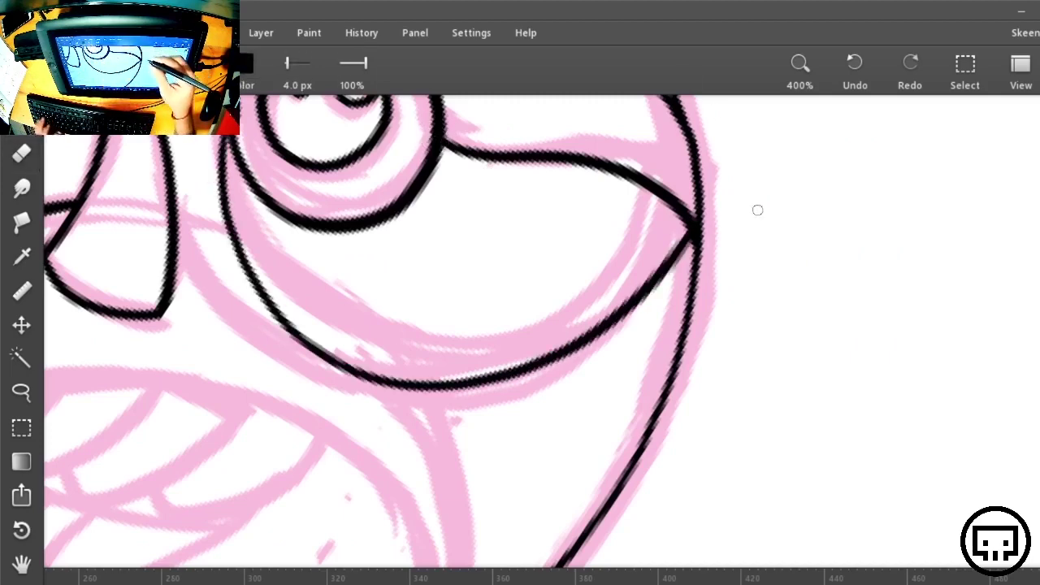
Try to ink the cheek's edge as one curve from the beak corner to the rear end of the eye stripe
key("r")
left_click_drag(885, 183, 532, 414)
mouse_move(695, 308)
left_mouse_down()
mouse_move(613, 427)
mouse_move(611, 411)
left_mouse_up()
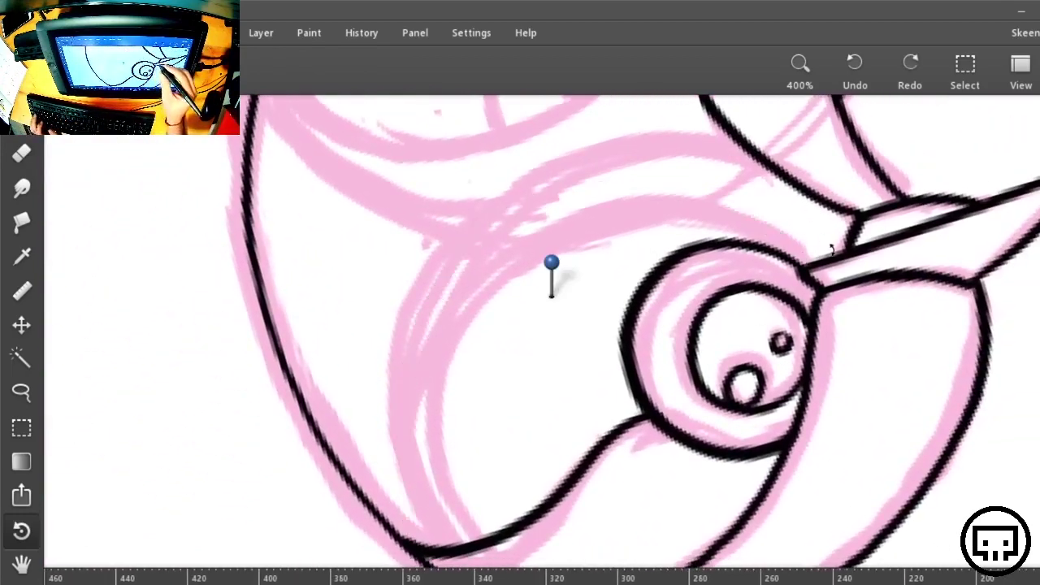
key("b")
left_click_drag(818, 256, 828, 275)
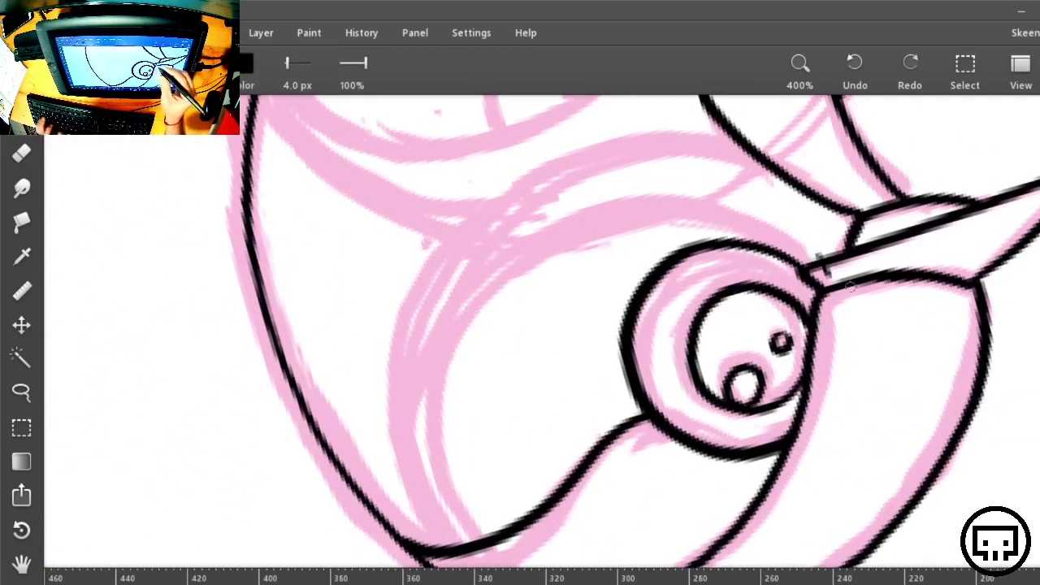
key("ctrl+z")
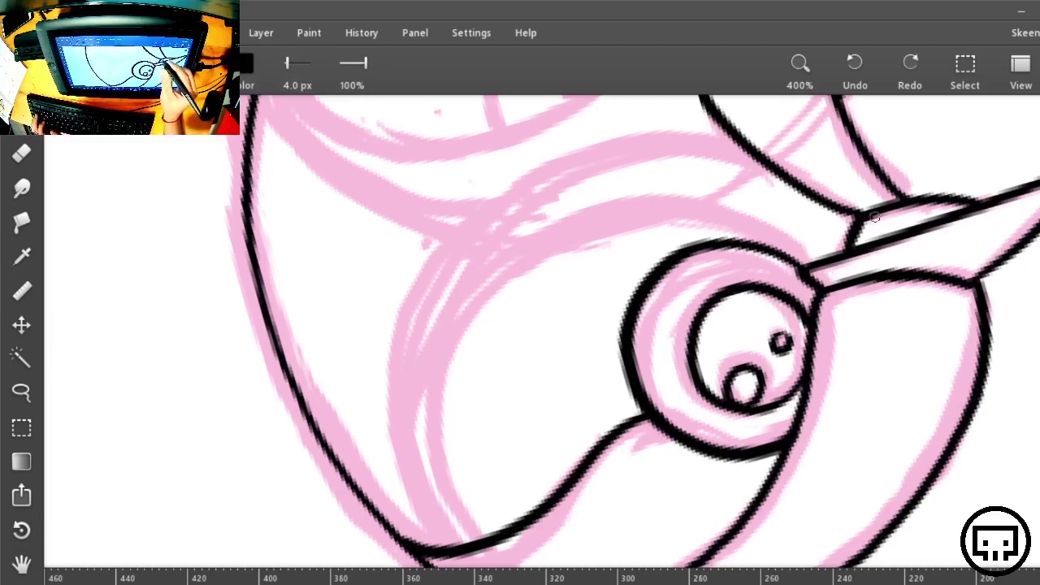
left_click_drag(876, 216, 932, 219)
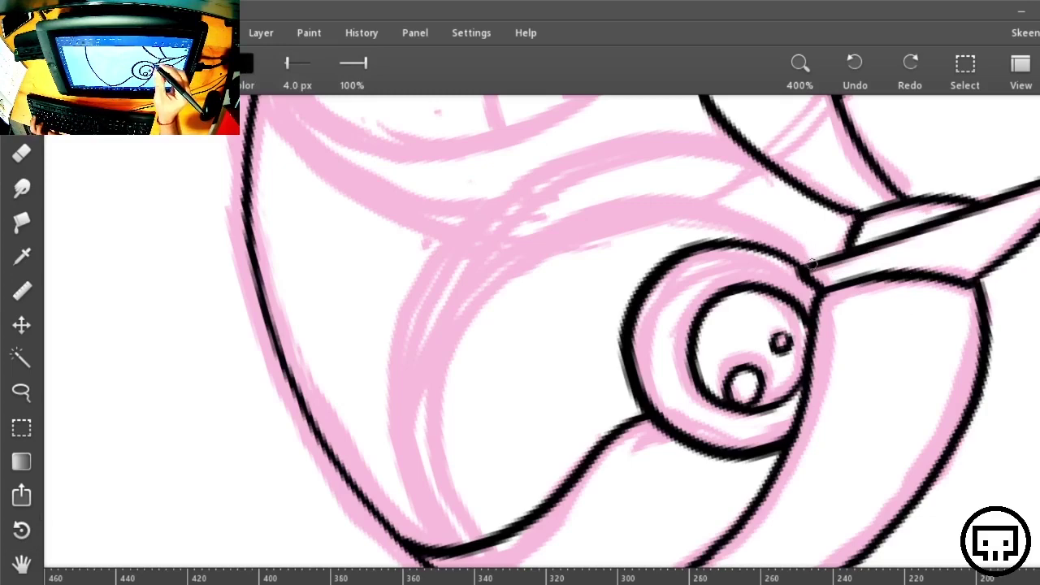
mouse_move(811, 262)
left_mouse_down()
mouse_move(796, 242)
mouse_move(512, 238)
mouse_move(447, 543)
left_mouse_up()
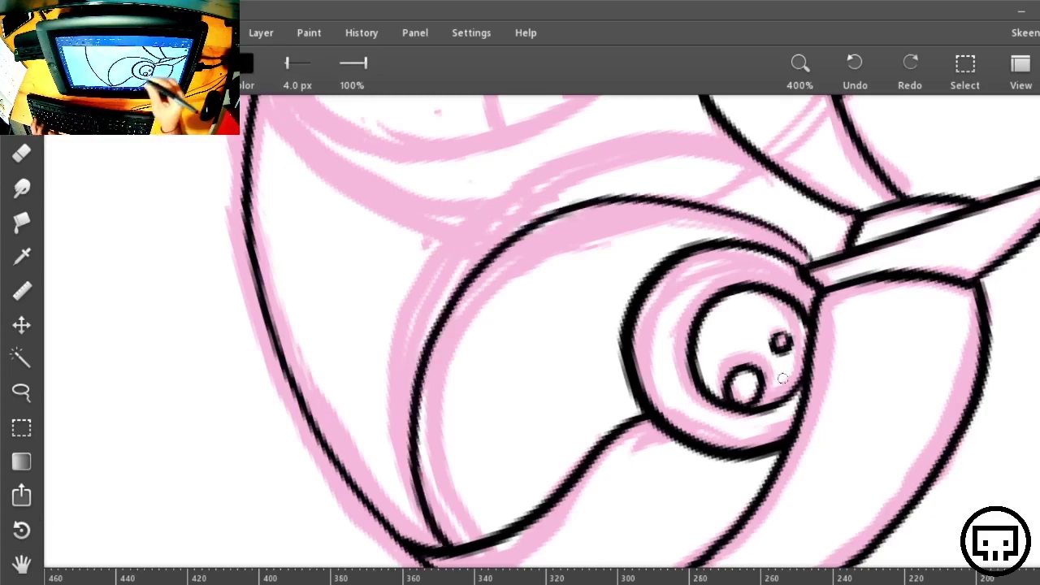
key("ctrl+z")
Ink the cheek's edge from inside the beak corner round to the eye stripe's rear end, and erase the overshoot at the beak
mouse_move(831, 273)
left_mouse_down()
mouse_move(475, 261)
mouse_move(445, 543)
left_mouse_up()
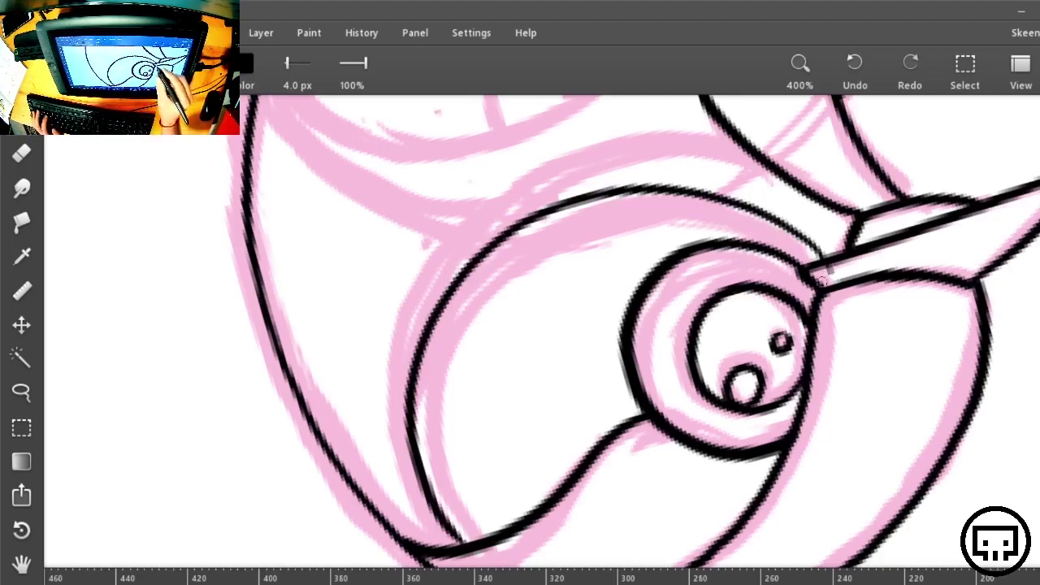
mouse_move(843, 268)
left_mouse_down()
mouse_move(827, 274)
mouse_move(850, 269)
left_mouse_up()
key("ctrl+z")
key("e")
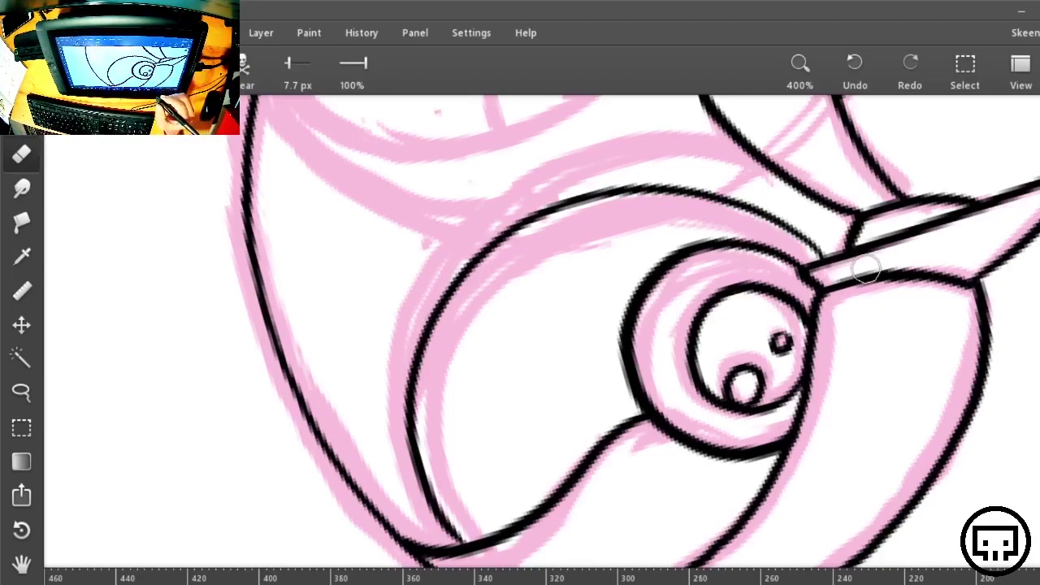
Try to ink the outer edge of the band around the cheek, between the eye stripe's rear end and the throat patch
key("r")
left_click_drag(848, 358, 905, 455)
key("b")
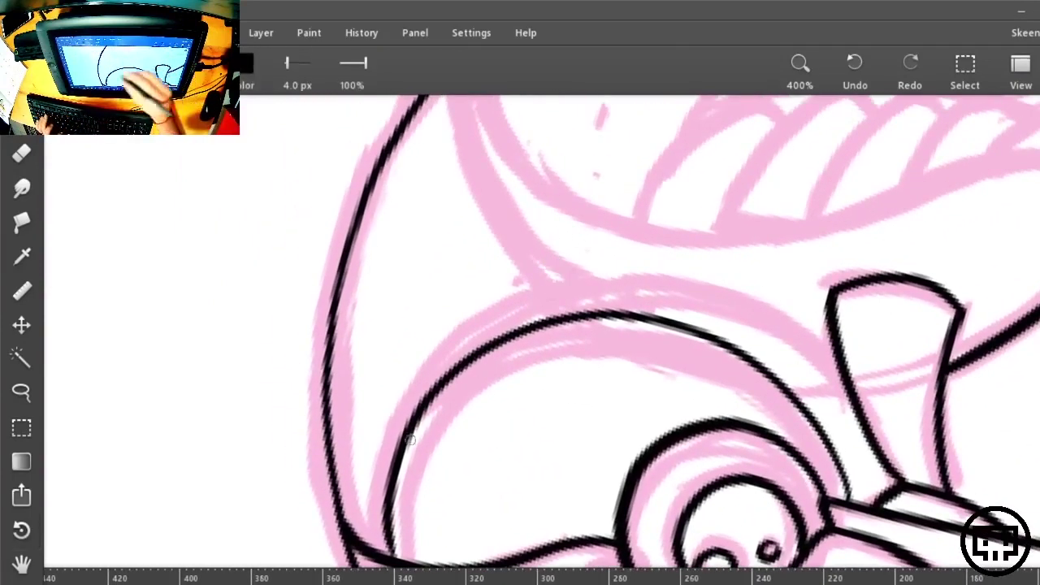
mouse_move(381, 560)
left_mouse_down()
mouse_move(447, 332)
mouse_move(819, 329)
left_mouse_up()
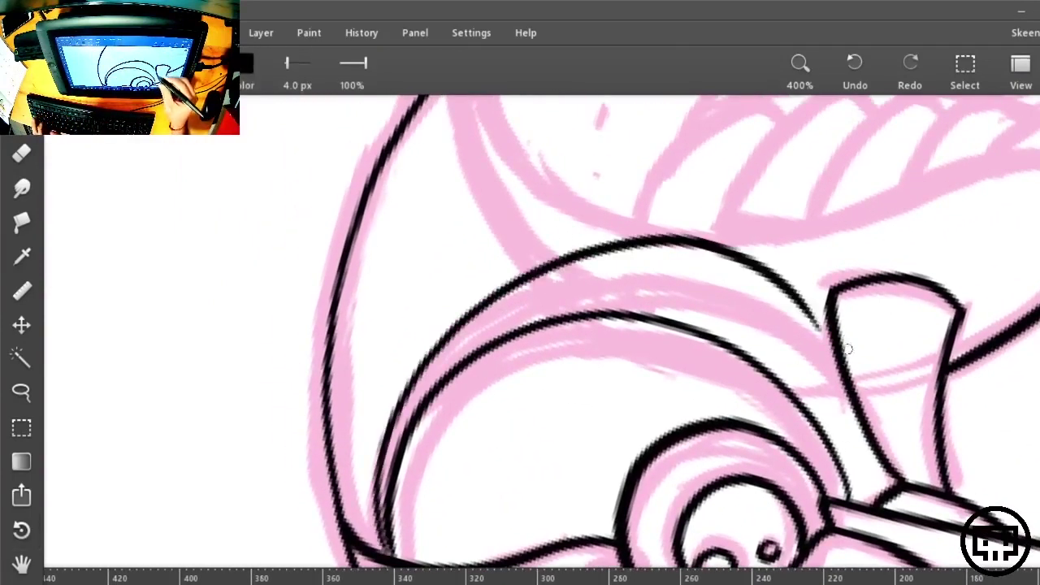
key("ctrl+z")
mouse_move(881, 354)
left_mouse_down()
mouse_move(414, 362)
mouse_move(388, 491)
left_mouse_up()
key("ctrl+z")
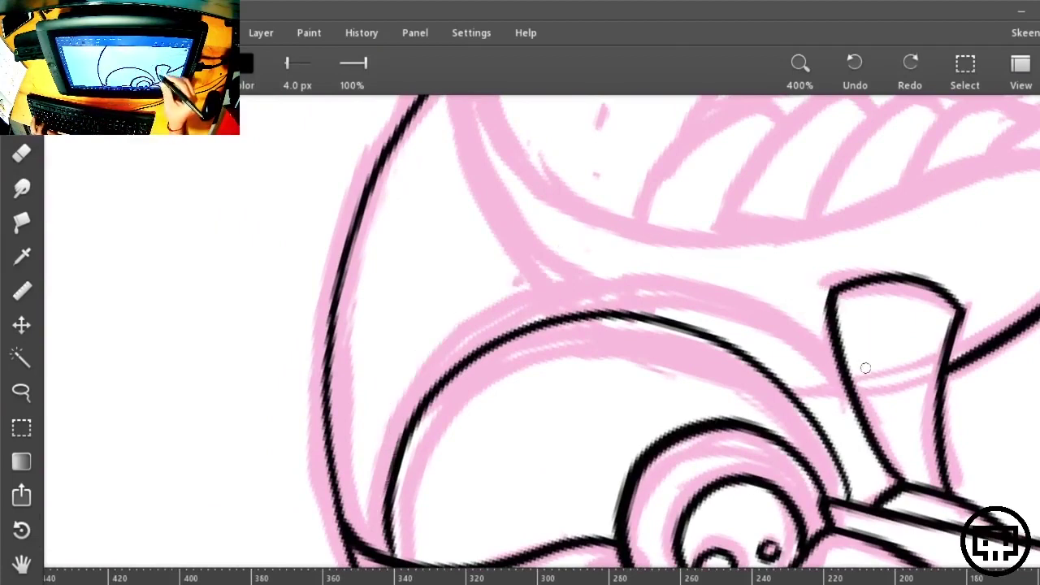
mouse_move(905, 443)
left_mouse_down()
mouse_move(841, 358)
mouse_move(413, 372)
mouse_move(382, 529)
left_mouse_up()
key("ctrl+z")
Ink the cheek band's outer edge from the throat patch to the cheek line, and erase the part overlapping the throat patch
mouse_move(894, 375)
left_mouse_down()
mouse_move(508, 288)
mouse_move(372, 561)
left_mouse_up()
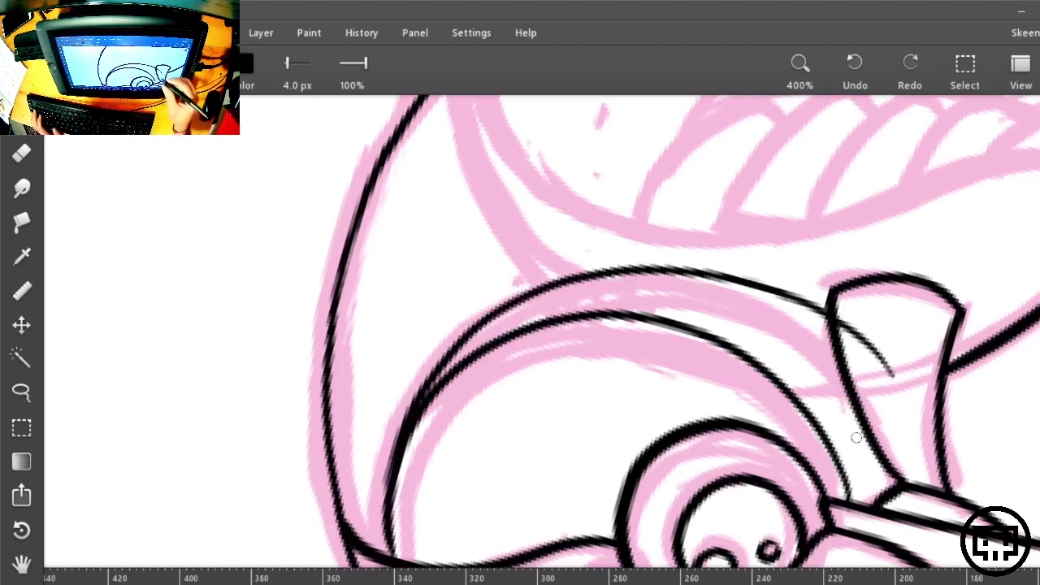
key("e")
mouse_move(894, 380)
left_mouse_down()
mouse_move(883, 385)
mouse_move(854, 317)
left_mouse_up()
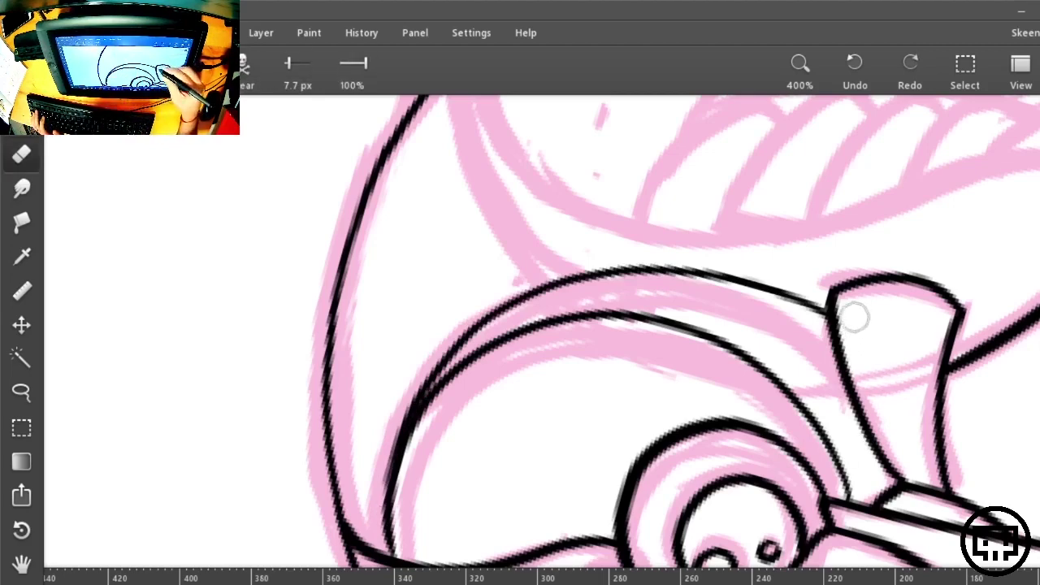
Thicken the thin parts of the cheek's edge line beside the eye ring with further black brush strokes
key("r")
mouse_move(951, 429)
left_mouse_down()
mouse_move(699, 169)
mouse_move(743, 213)
mouse_move(727, 499)
mouse_move(664, 439)
left_mouse_up()
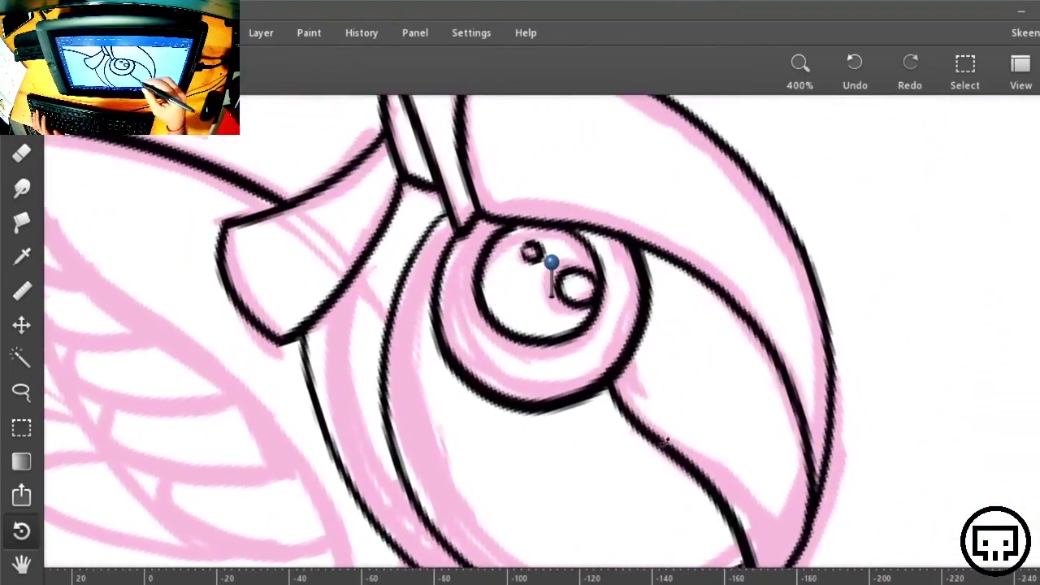
key("b")
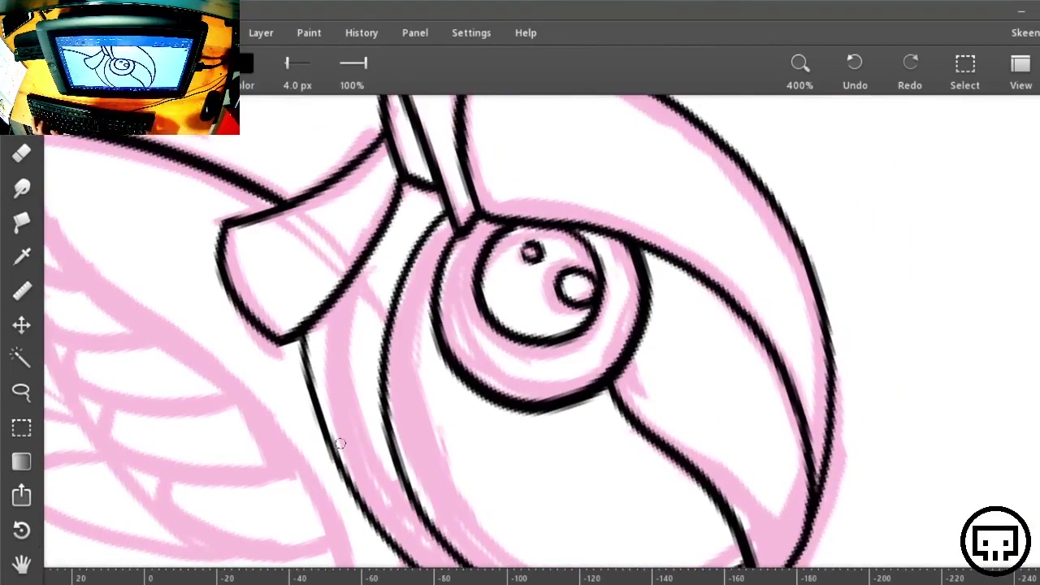
key("ctrl+plus")
left_click_drag(610, 387, 728, 176)
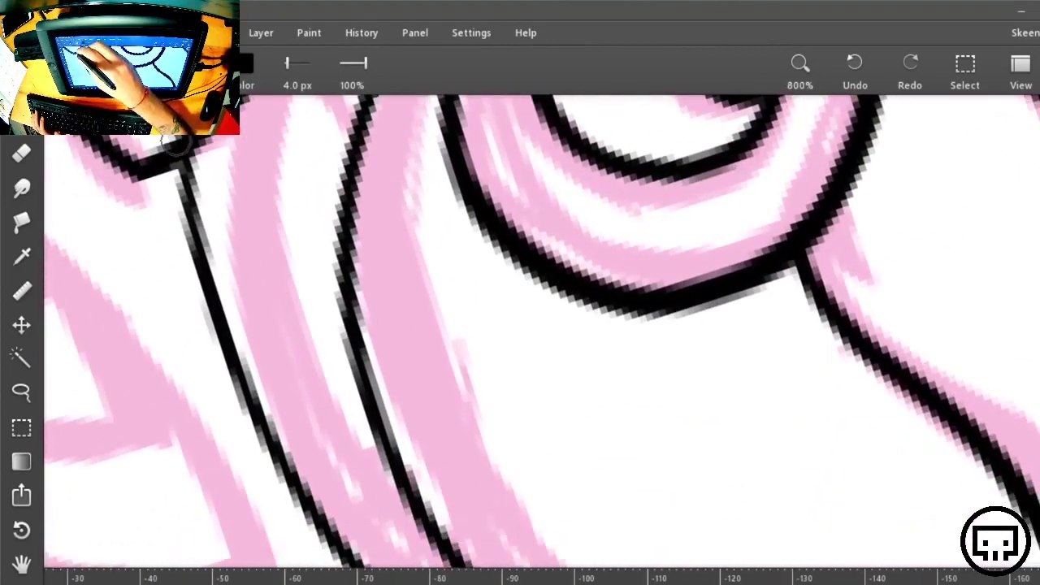
mouse_move(472, 485)
left_mouse_down()
mouse_move(265, 241)
mouse_move(469, 528)
left_mouse_up()
left_click_drag(350, 284, 381, 473)
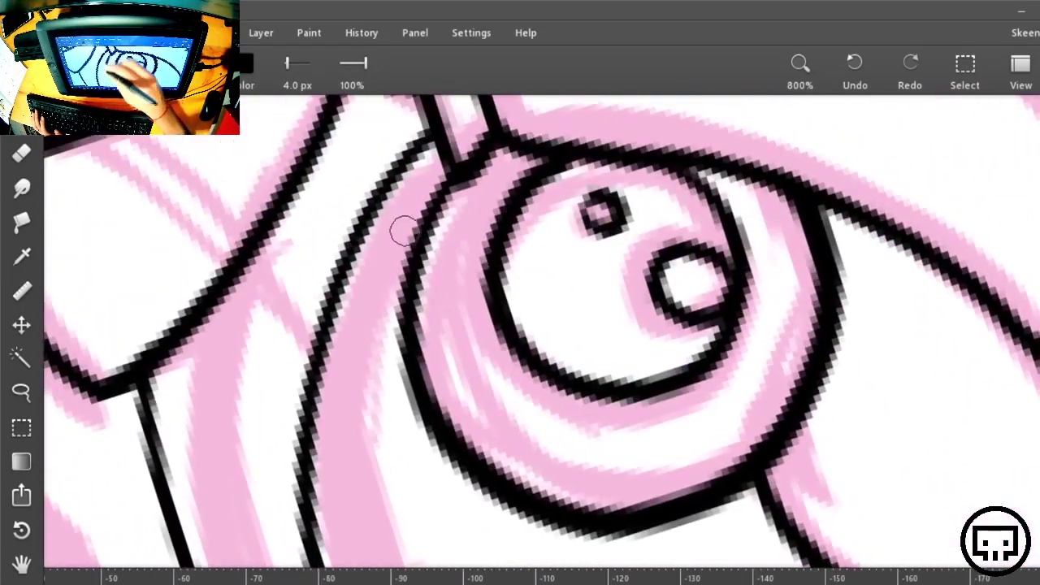
mouse_move(429, 114)
left_mouse_down()
mouse_move(302, 371)
mouse_move(312, 546)
left_mouse_up()
Touch up the end of the cheek's edge line so it joins the eye stripe near the back of the head
key("ctrl+0")
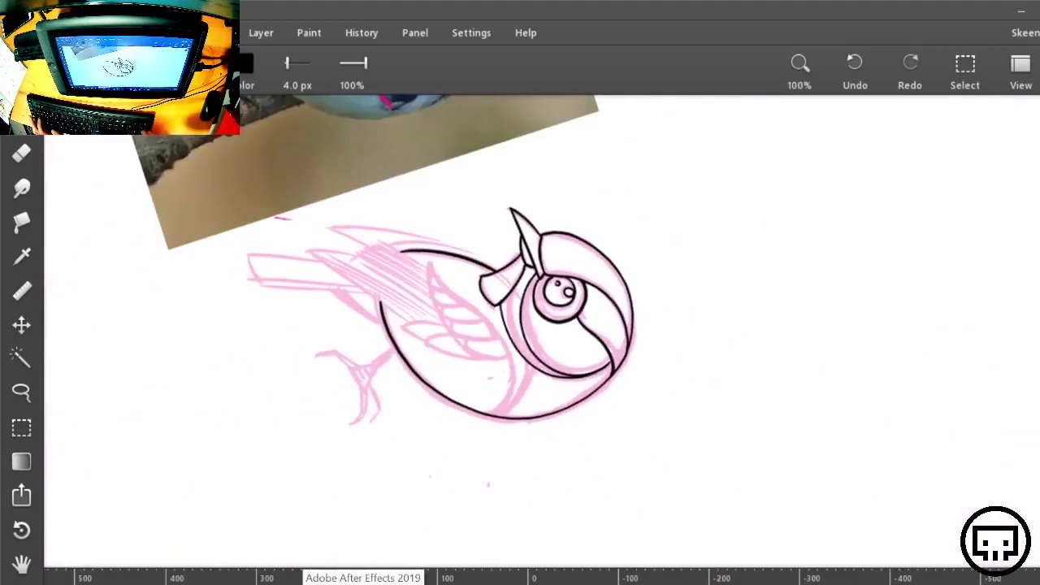
key("ctrl+plus")
key("ctrl+plus")
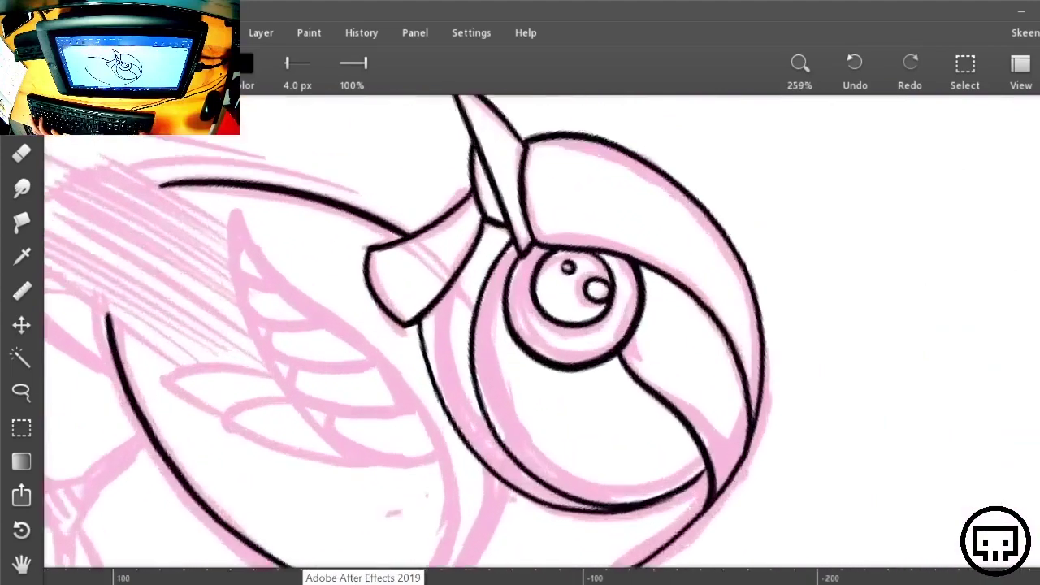
left_click_drag(885, 466, 676, 261)
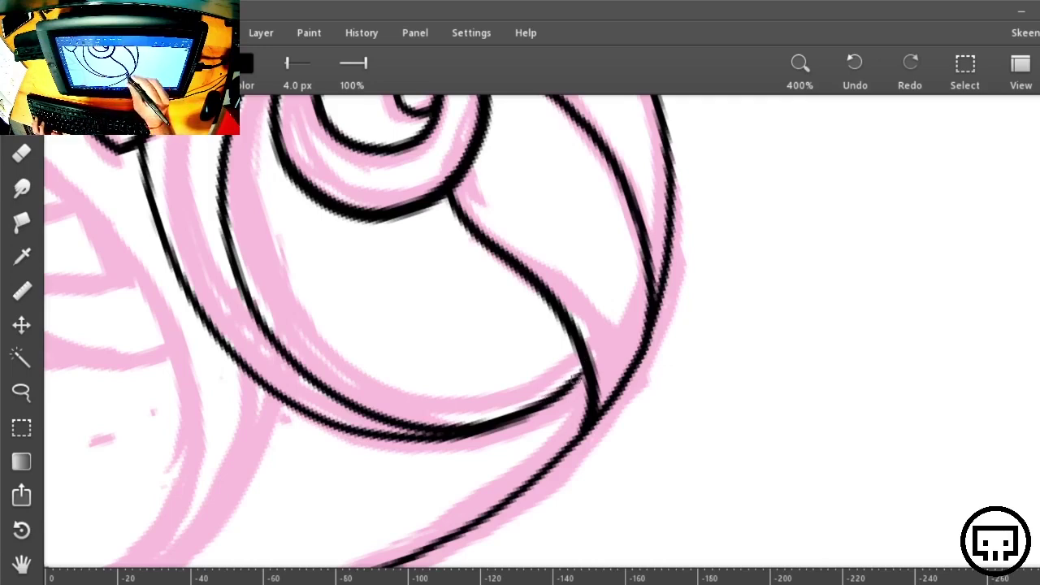
left_click_drag(563, 388, 584, 369)
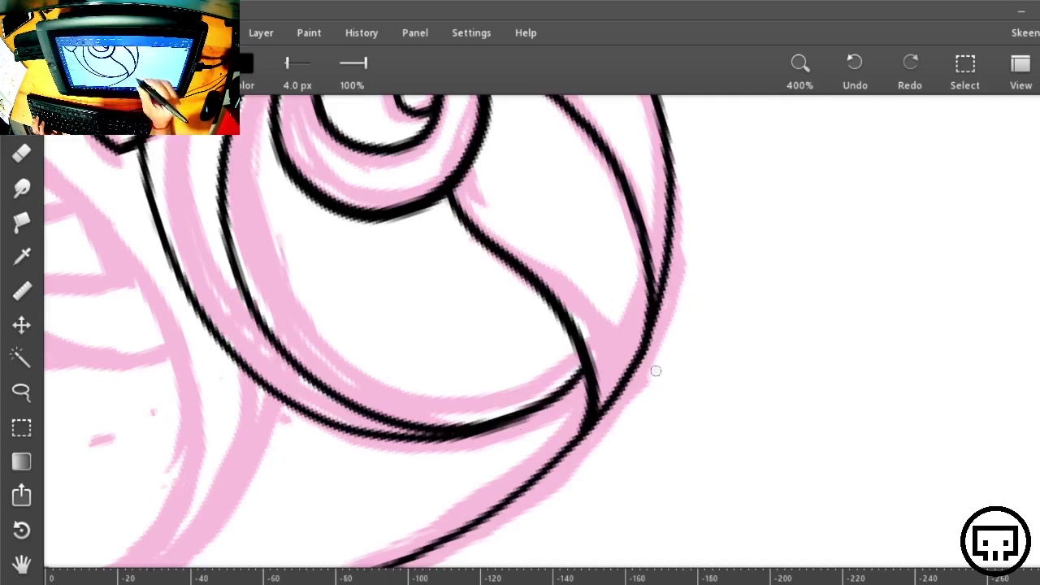
left_click_drag(695, 381, 979, 437)
key("minus")
key("minus")
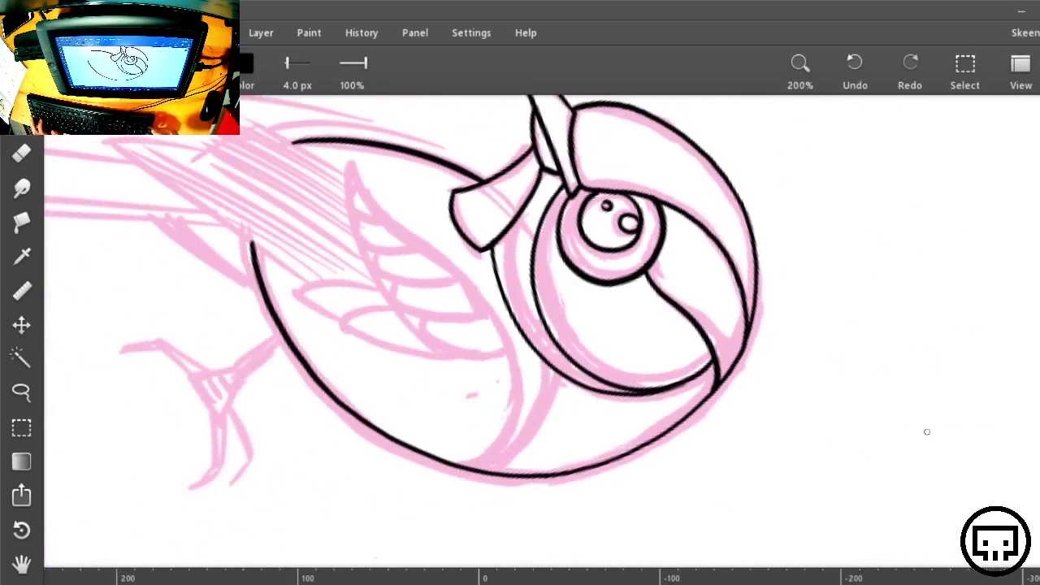
Try to ink the curved collar line from the cheek band's outer edge to the body outline
key("r")
left_click_drag(681, 353, 461, 220)
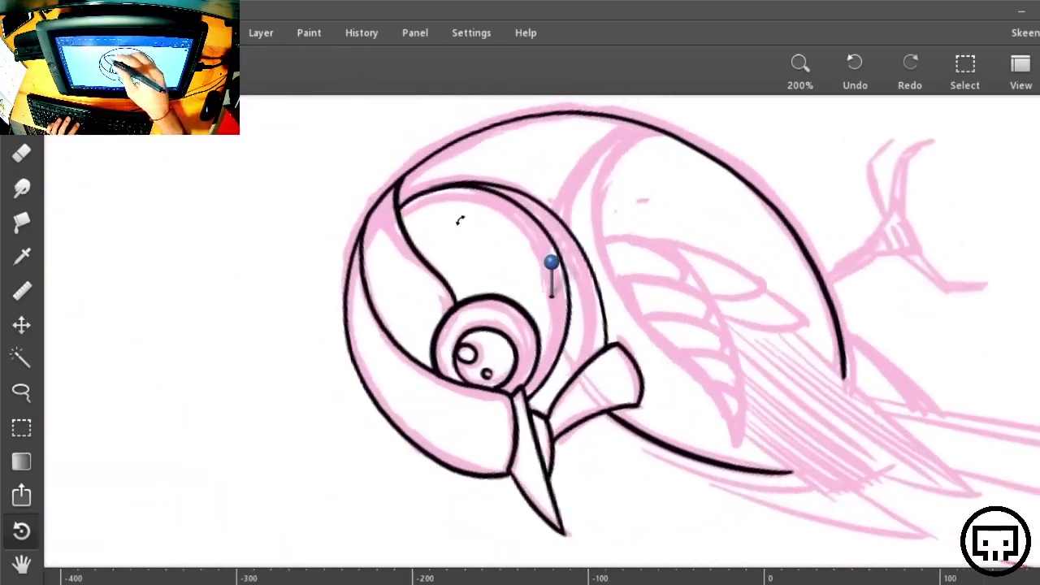
left_click_drag(779, 284, 488, 339)
scroll(688, 443, "up", 4)
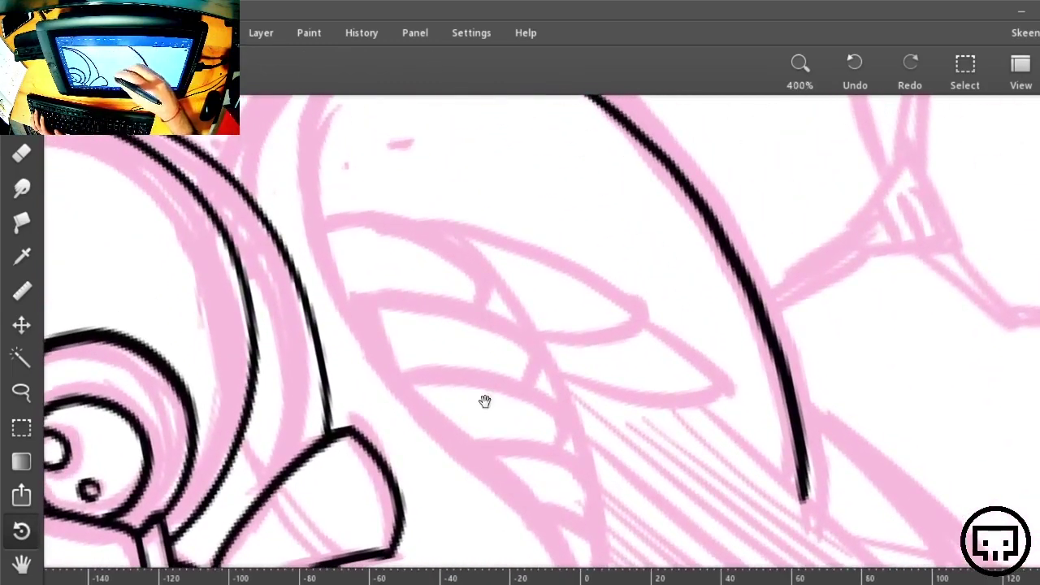
key("minus")
key("minus")
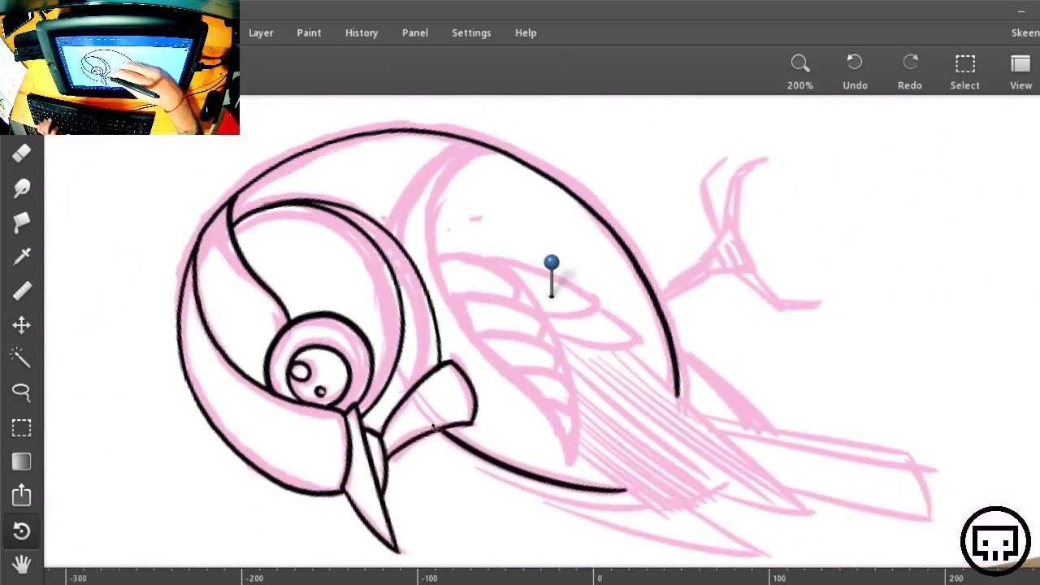
key("b")
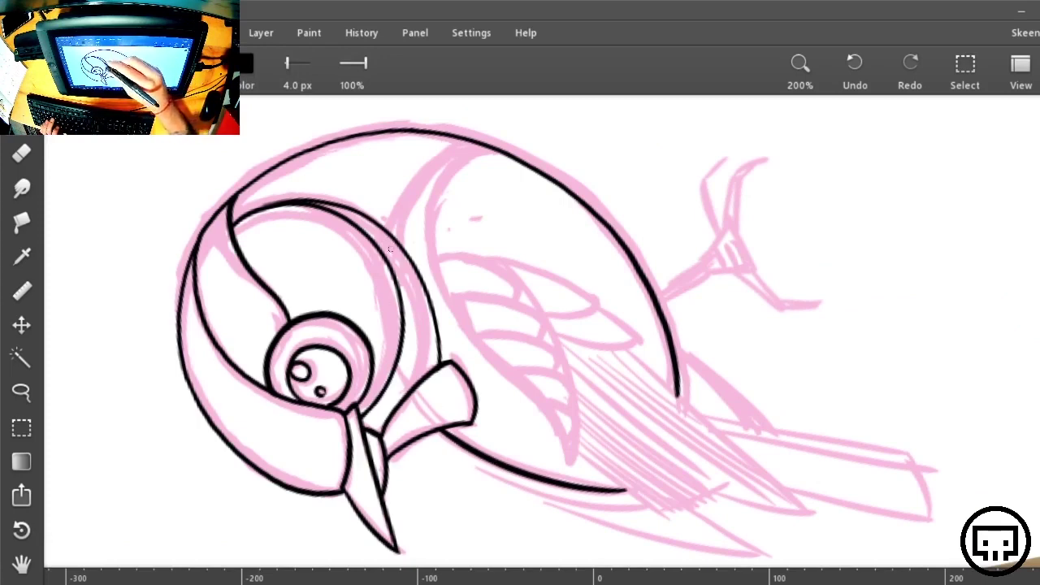
mouse_move(392, 229)
left_mouse_down()
mouse_move(424, 163)
mouse_move(471, 138)
left_mouse_up()
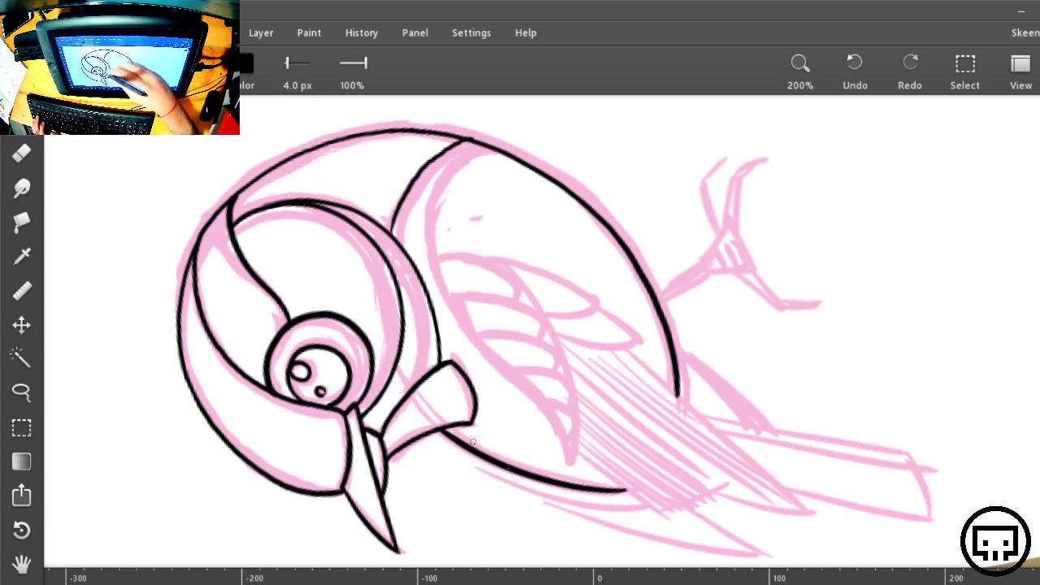
key("ctrl+z")
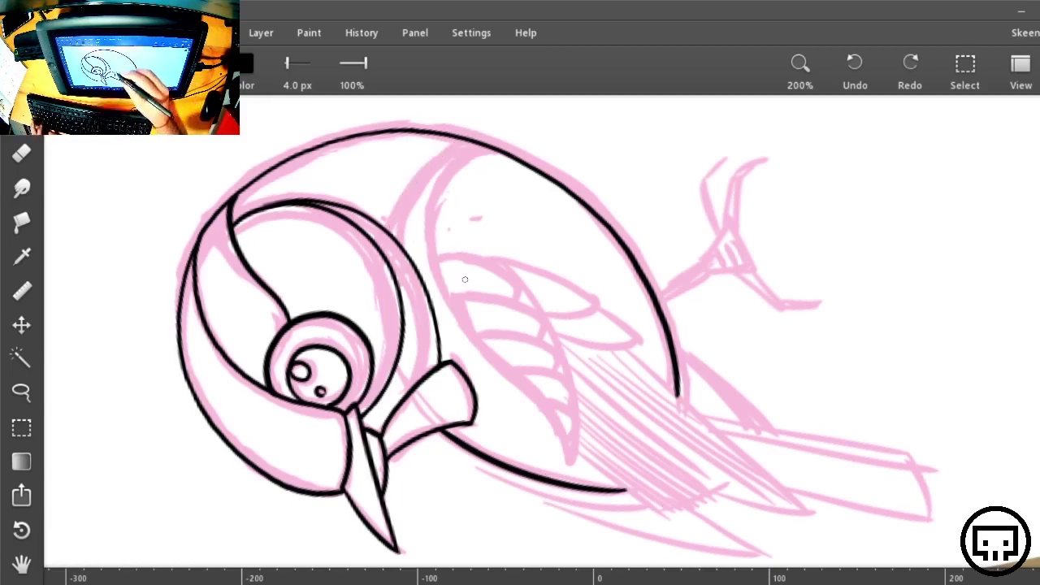
left_click_drag(389, 240, 488, 136)
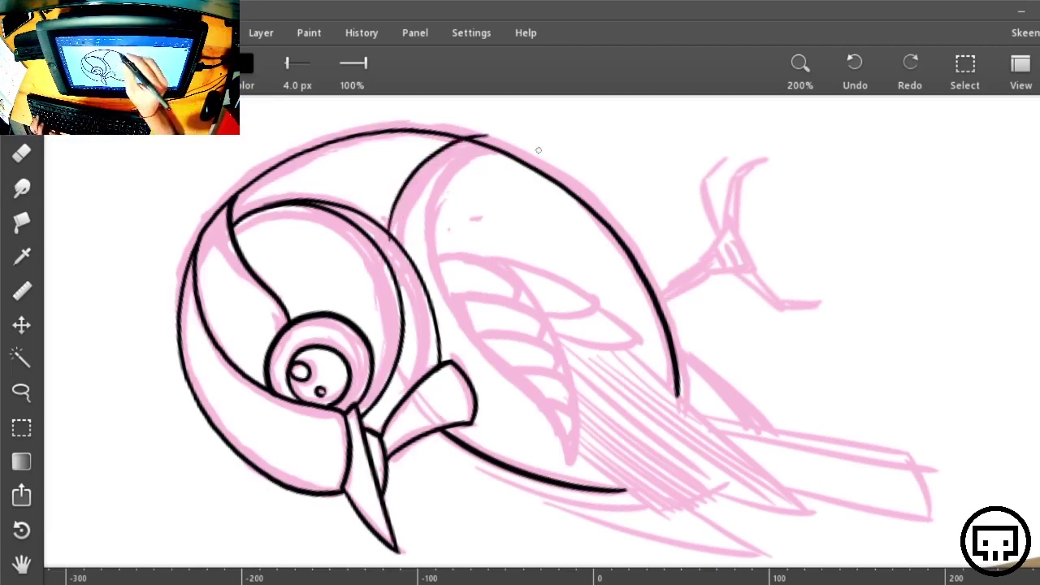
key("ctrl+z")
left_click_drag(390, 248, 505, 148)
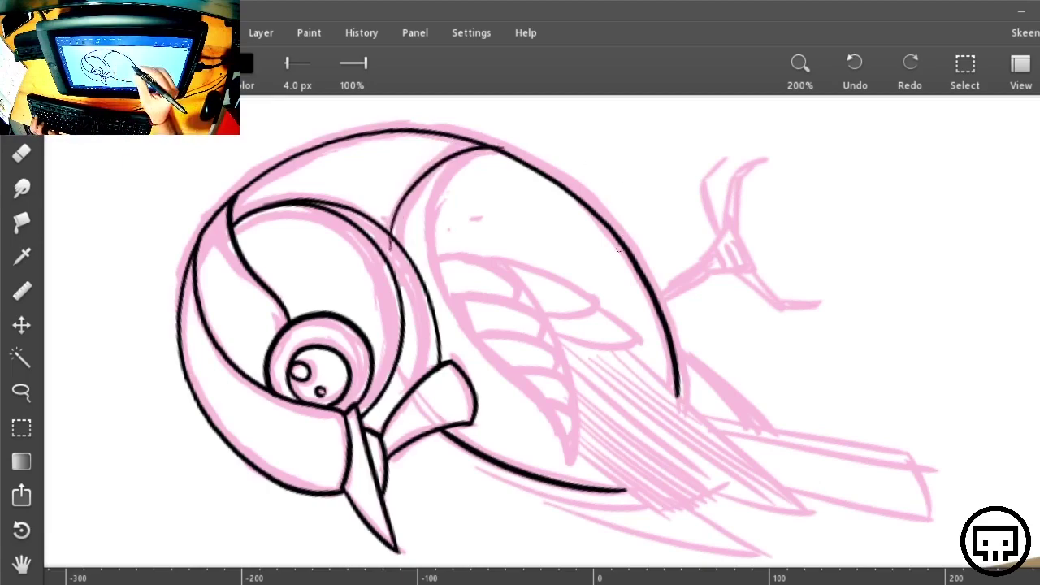
key("ctrl+z")
Ink the curved collar line from the cheek band to the body outline, and erase the overshoots at both ends
key("ctrl+plus")
mouse_move(616, 297)
left_mouse_down()
mouse_move(686, 438)
mouse_move(750, 521)
left_mouse_up()
left_click_drag(380, 477, 572, 198)
mouse_move(712, 530)
left_mouse_down()
mouse_move(676, 455)
mouse_move(569, 135)
mouse_move(640, 499)
left_mouse_up()
key("e")
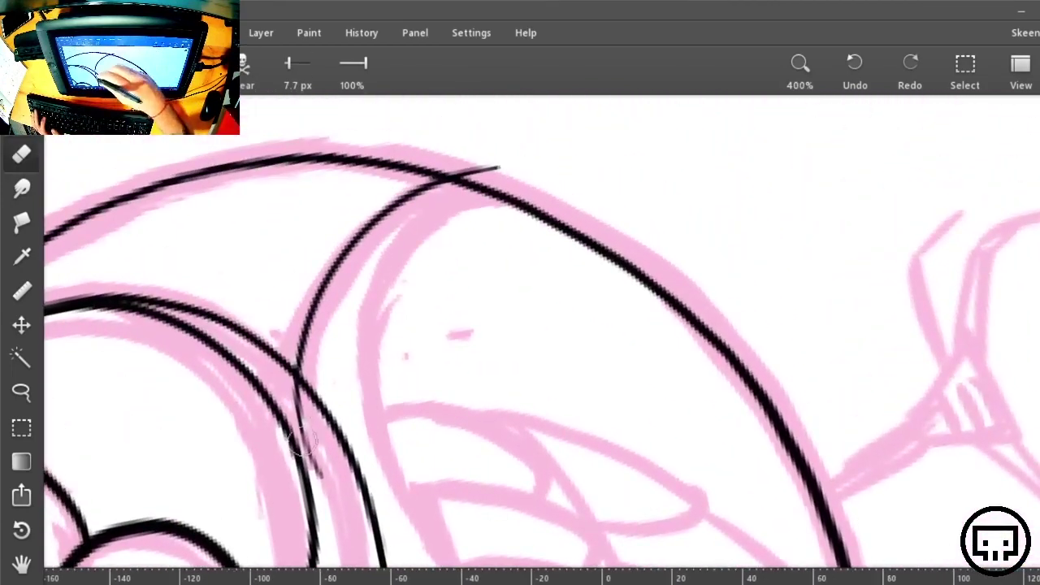
mouse_move(324, 494)
left_mouse_down()
mouse_move(306, 423)
mouse_move(303, 431)
left_mouse_up()
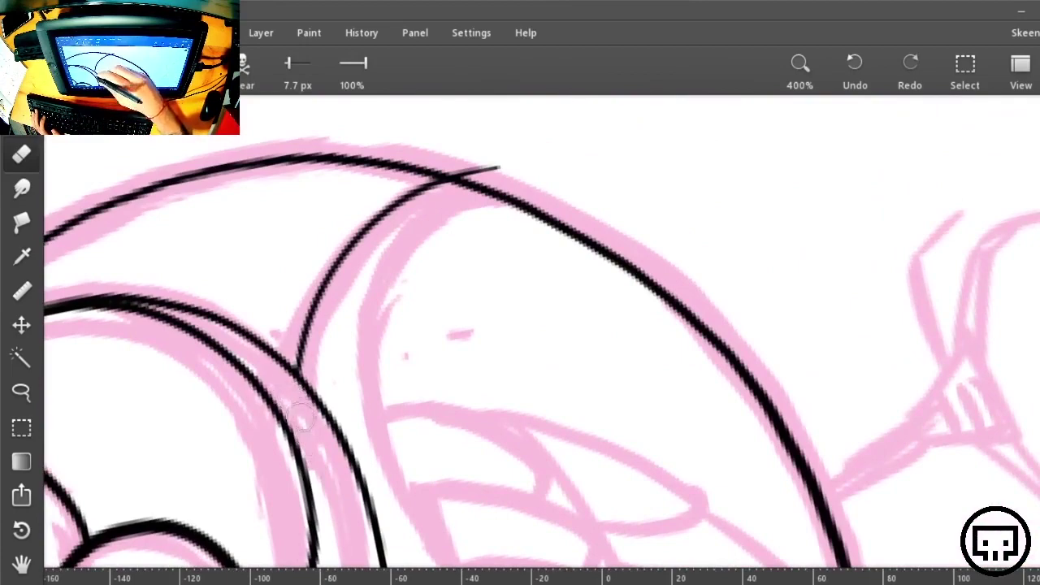
left_click_drag(494, 168, 461, 163)
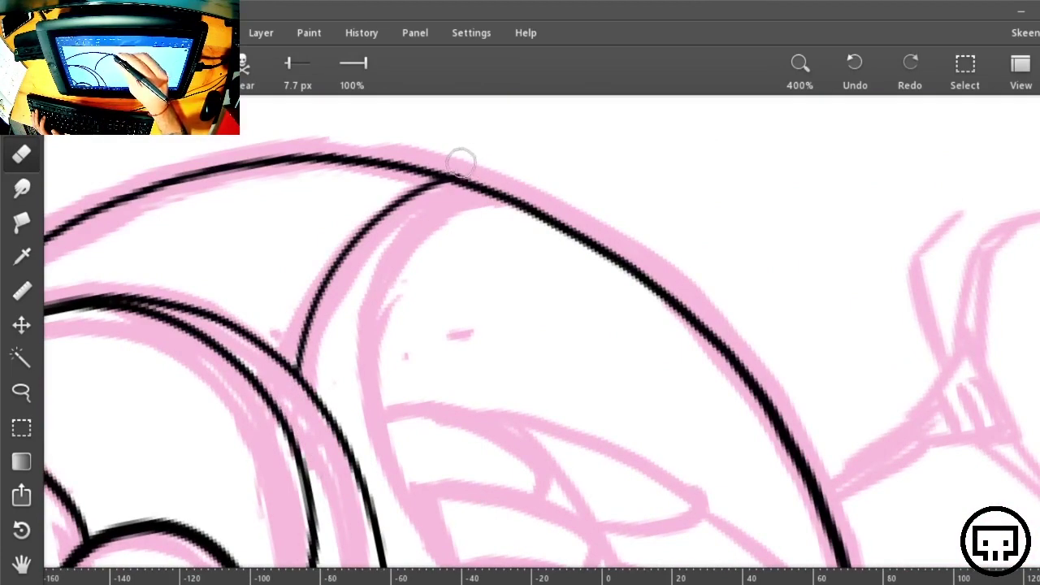
Thicken the collar line along its full length from the body outline to the cheek band
key("b")
key("ctrl+plus")
left_click_drag(511, 302, 790, 368)
mouse_move(630, 130)
left_mouse_down()
mouse_move(444, 246)
mouse_move(370, 349)
mouse_move(322, 444)
mouse_move(304, 541)
mouse_move(313, 560)
left_mouse_up()
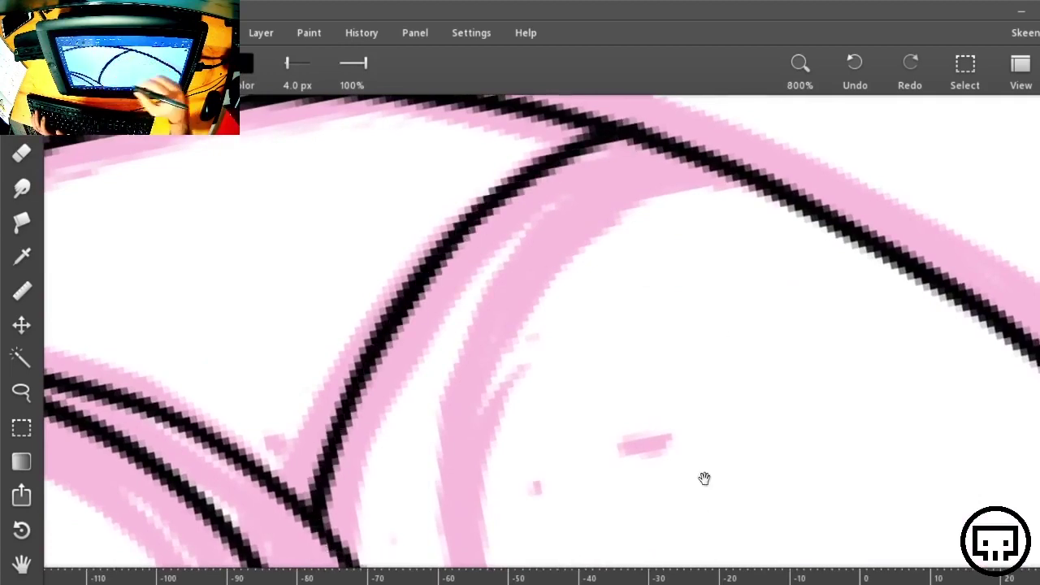
left_click_drag(705, 478, 604, 327)
Compare the inked bird with the reference photo and return to a close view of the body and wing
key("ctrl+0")
key("ctrl+minus")
left_click_drag(566, 197, 609, 294)
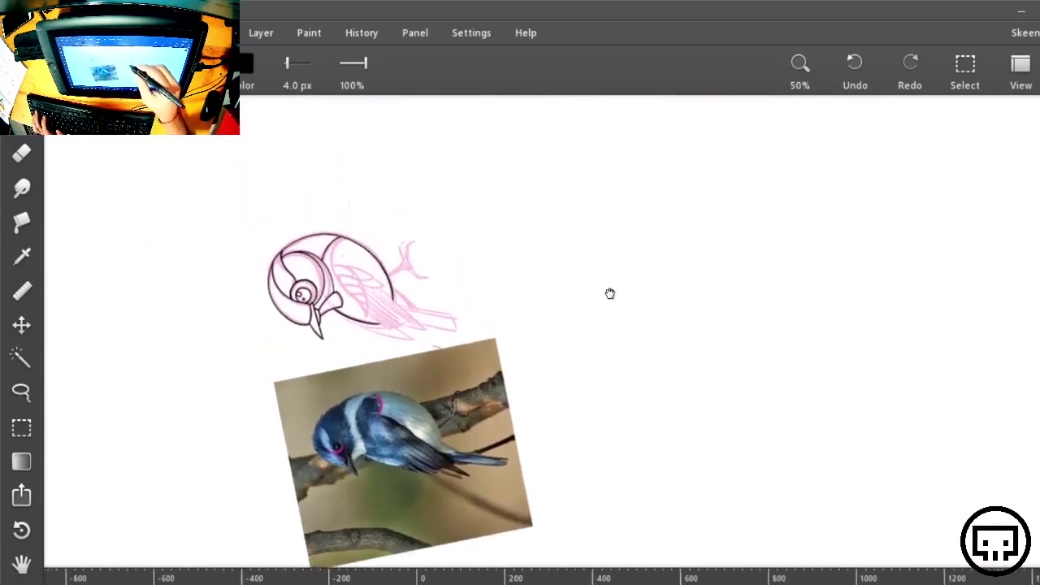
scroll(613, 291, "up", 1)
scroll(616, 290, "up", 1)
left_click_drag(247, 256, 850, 356)
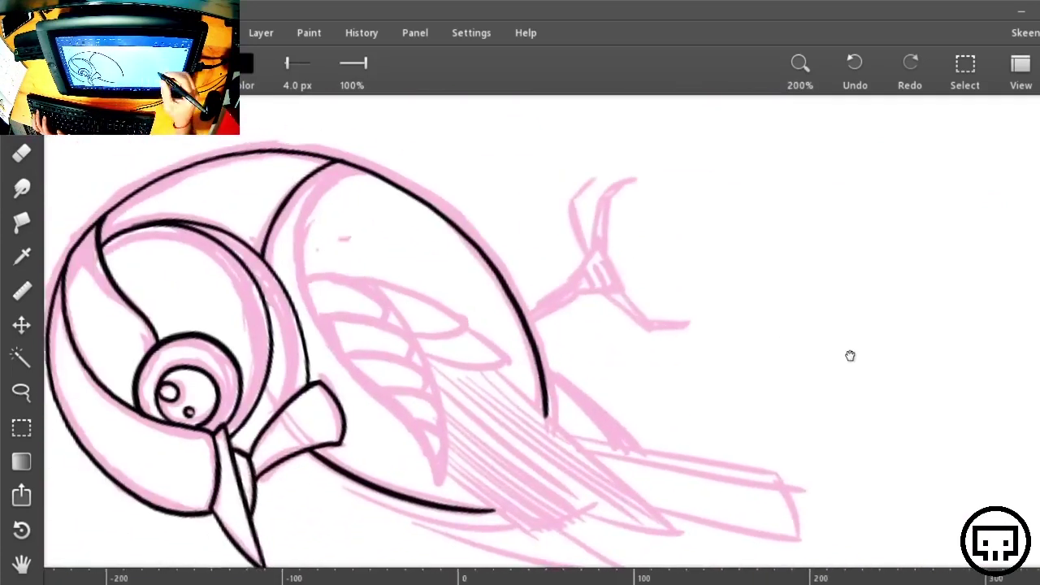
Ink the wing's long S-shaped inner edge from its tapered tip up to where the collar line meets the body outline
key("ctrl+plus")
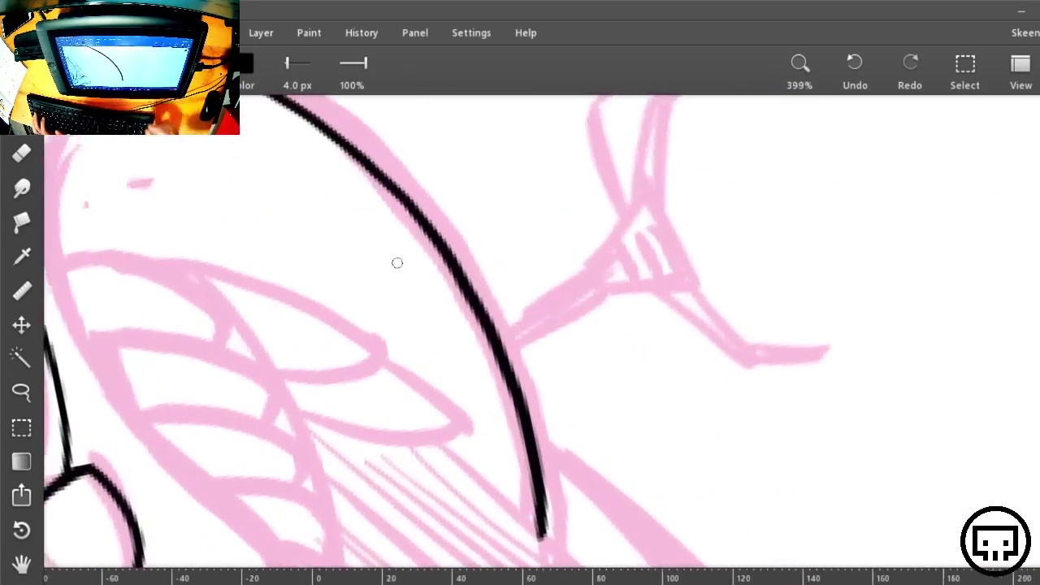
left_click_drag(536, 318, 675, 341)
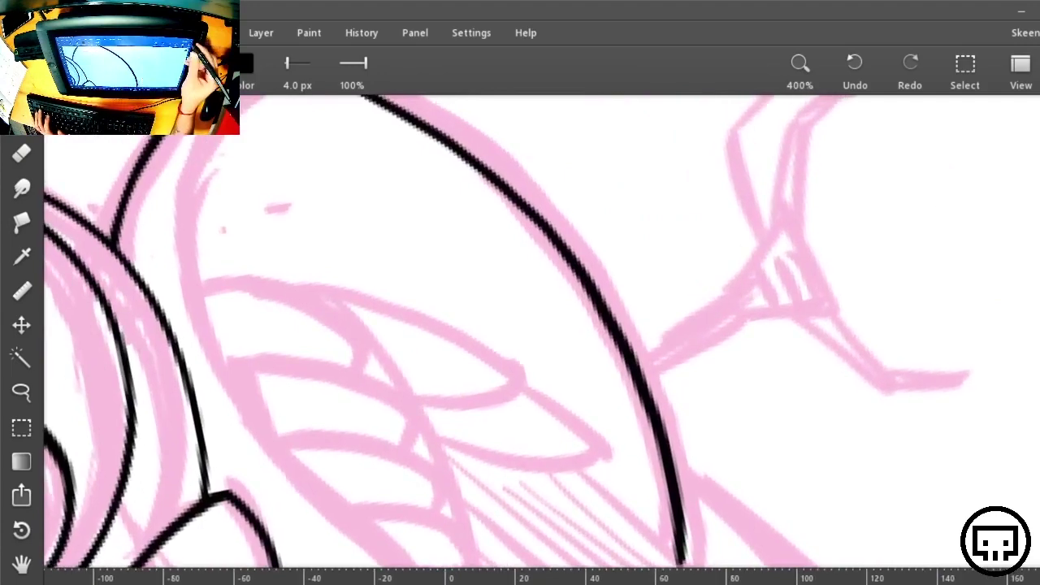
left_click(1026, 69)
left_click_drag(766, 437, 881, 365)
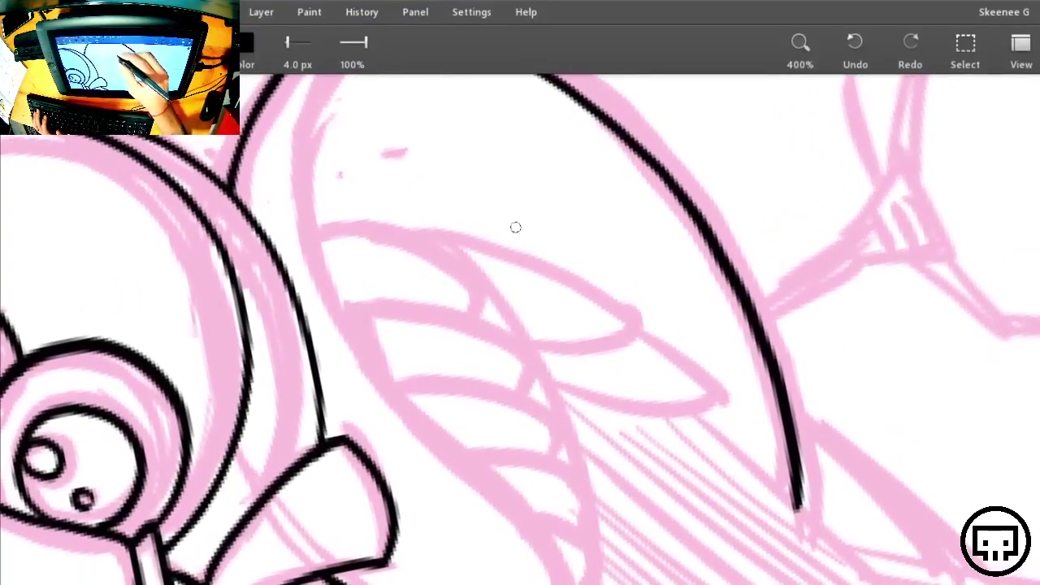
left_click_drag(622, 552, 602, 485)
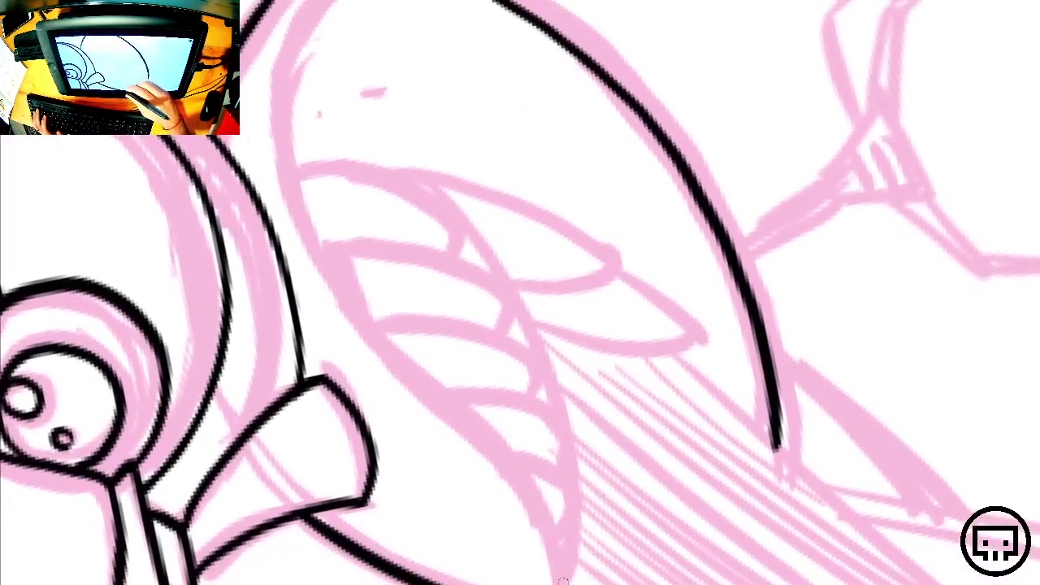
mouse_move(563, 582)
left_mouse_down()
mouse_move(546, 532)
mouse_move(418, 388)
mouse_move(276, 151)
mouse_move(305, 4)
left_mouse_up()
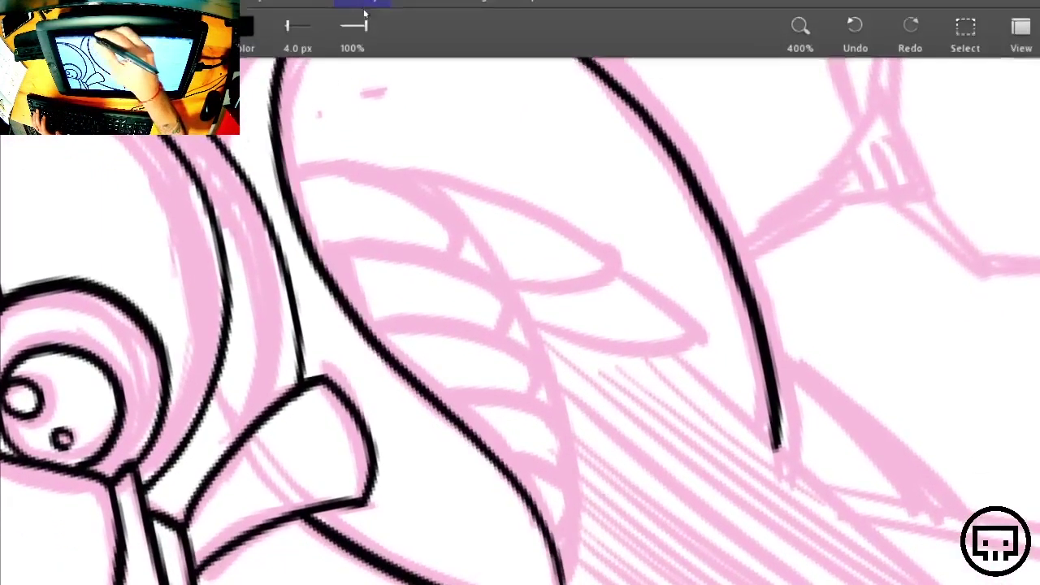
left_click_drag(458, 231, 541, 495)
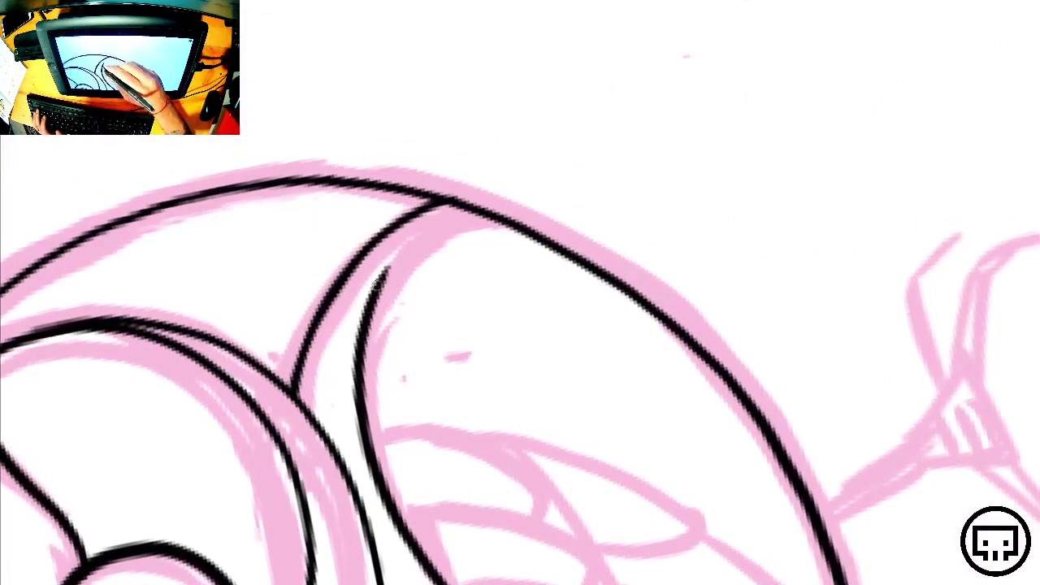
left_click_drag(387, 270, 473, 192)
Ink the two smallest rounded feathers at the tapered tip of the wing, starting from its inked edge
key("r")
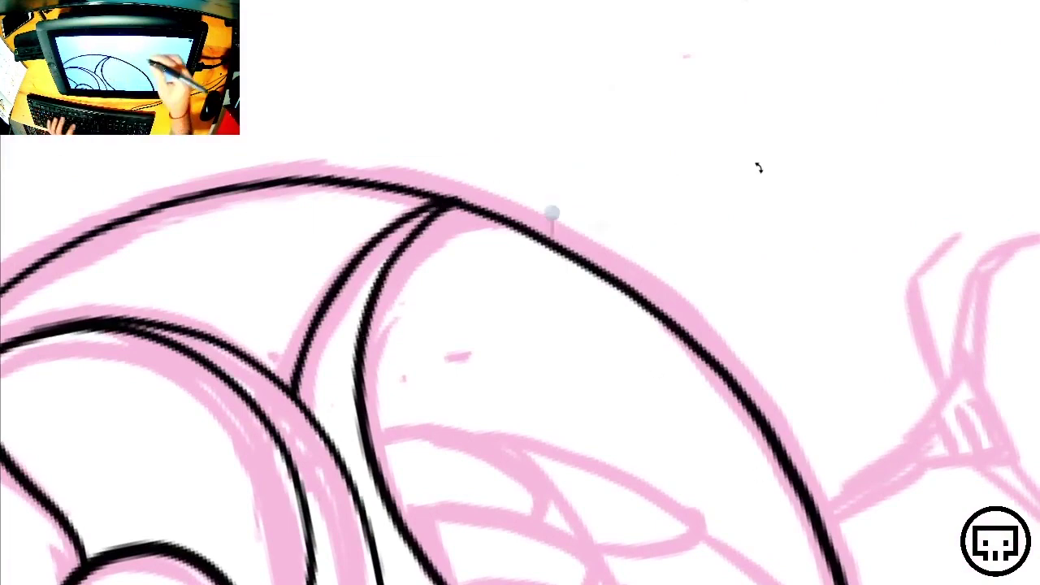
left_click_drag(801, 237, 623, 564)
left_click_drag(713, 451, 777, 492)
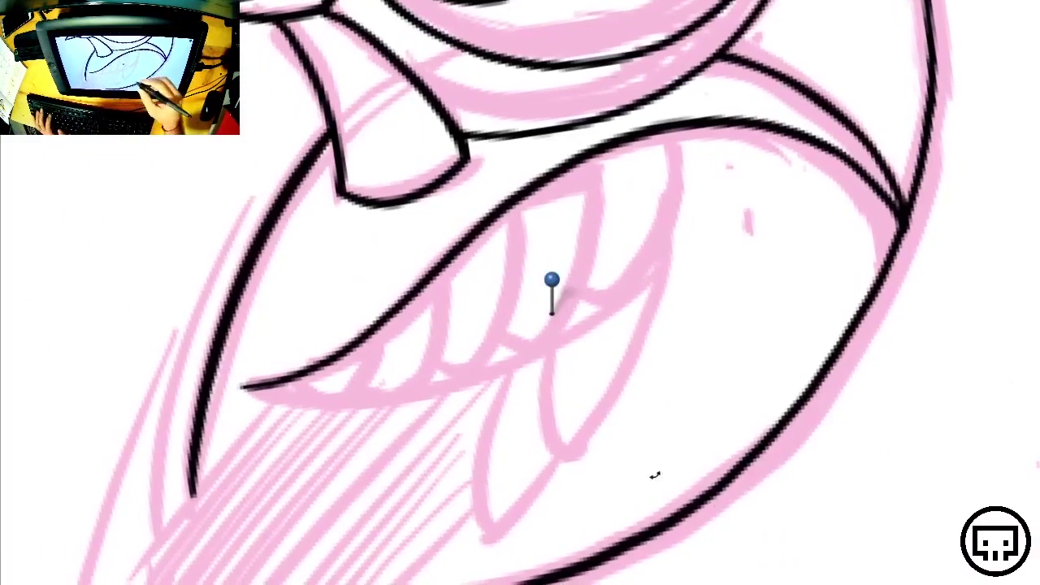
left_click_drag(855, 469, 471, 153)
left_click_drag(872, 326, 748, 292)
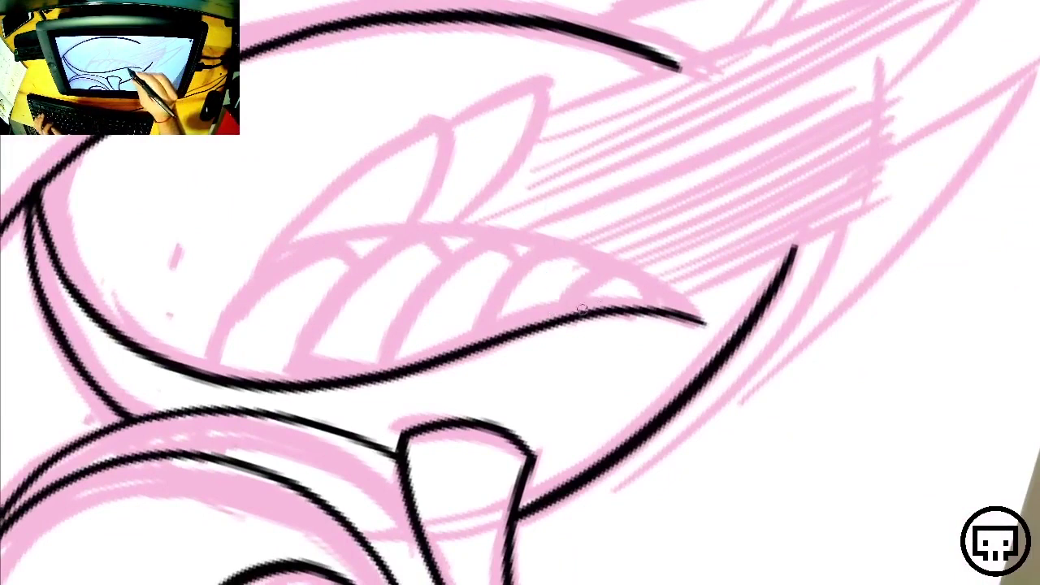
mouse_move(582, 309)
left_mouse_down()
mouse_move(654, 268)
mouse_move(689, 299)
mouse_move(681, 317)
left_mouse_up()
key("ctrl+z")
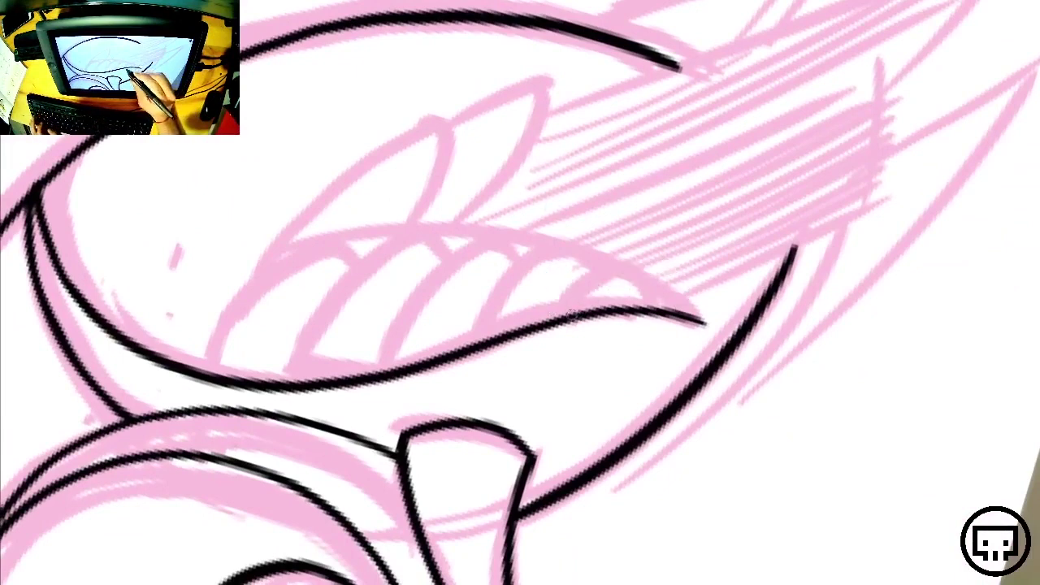
mouse_move(573, 315)
left_mouse_down()
mouse_move(654, 269)
mouse_move(687, 293)
mouse_move(681, 313)
left_mouse_up()
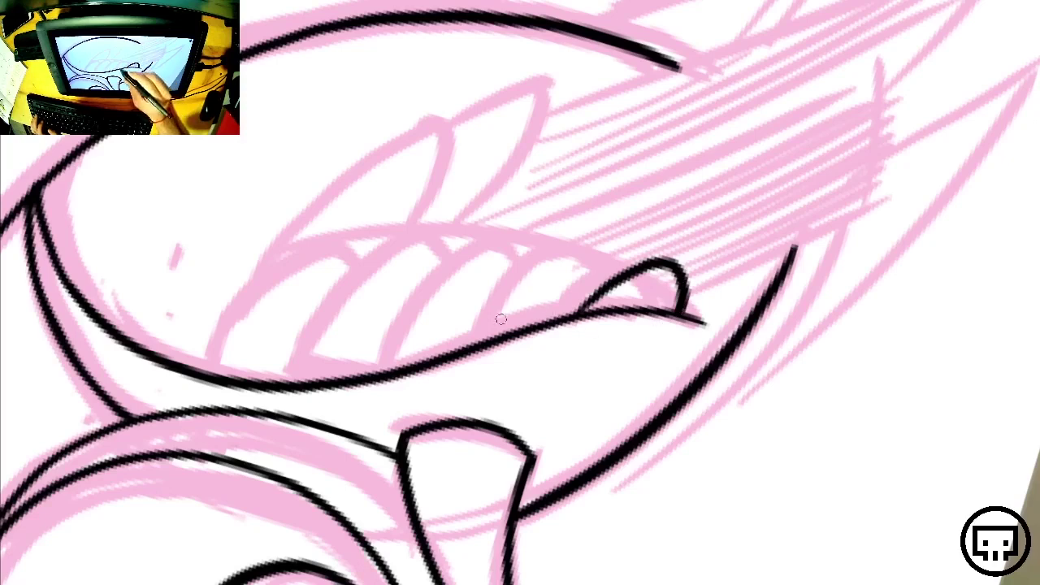
mouse_move(481, 340)
left_mouse_down()
mouse_move(501, 306)
mouse_move(569, 258)
mouse_move(620, 275)
mouse_move(579, 242)
mouse_move(479, 346)
mouse_move(587, 244)
mouse_move(621, 278)
left_mouse_up()
key("ctrl+z")
key("ctrl+z")
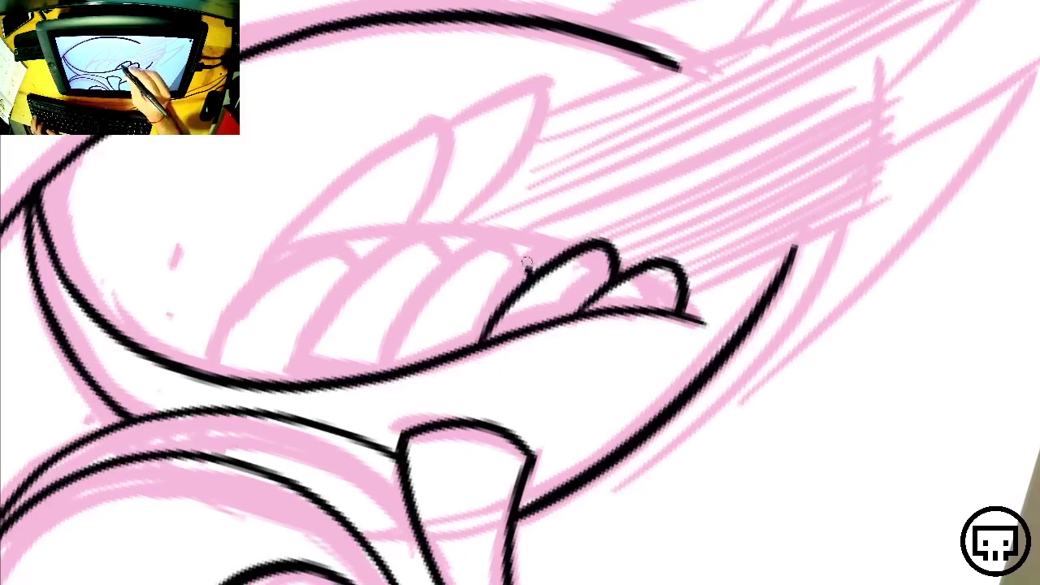
Ink the three larger rounded feathers along the wing's edge, each overlapping the next one toward the collar
mouse_move(527, 261)
left_mouse_down()
mouse_move(439, 275)
mouse_move(365, 378)
left_mouse_up()
left_click_drag(496, 379, 628, 340)
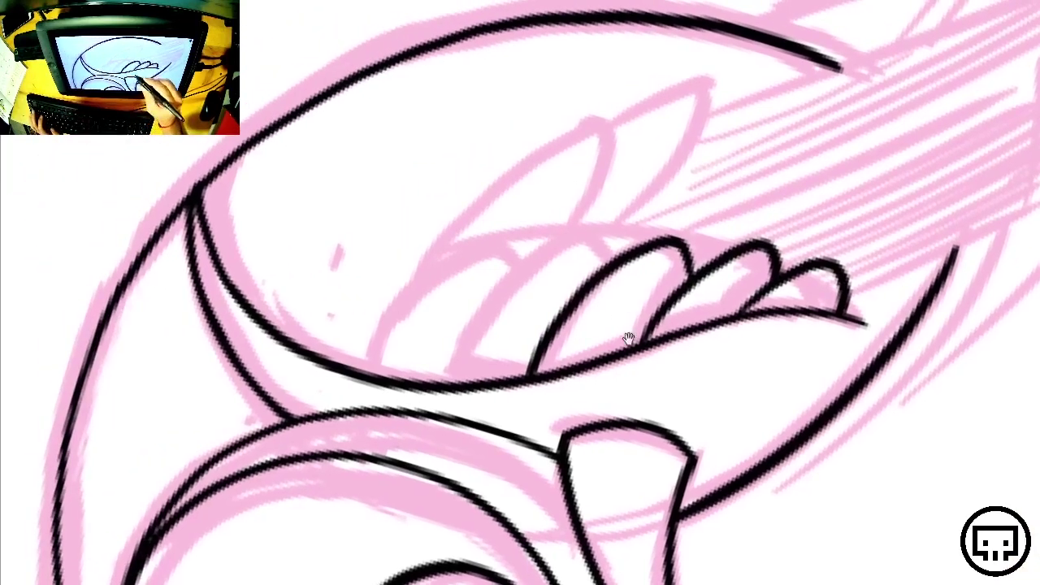
mouse_move(609, 265)
left_mouse_down()
mouse_move(569, 243)
mouse_move(429, 392)
left_mouse_up()
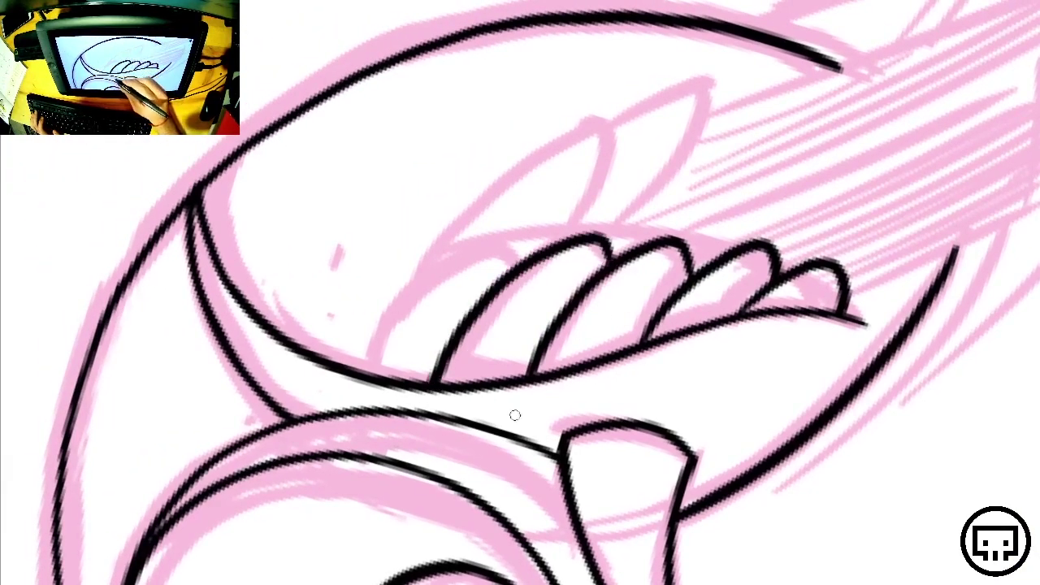
left_click_drag(646, 412, 755, 427)
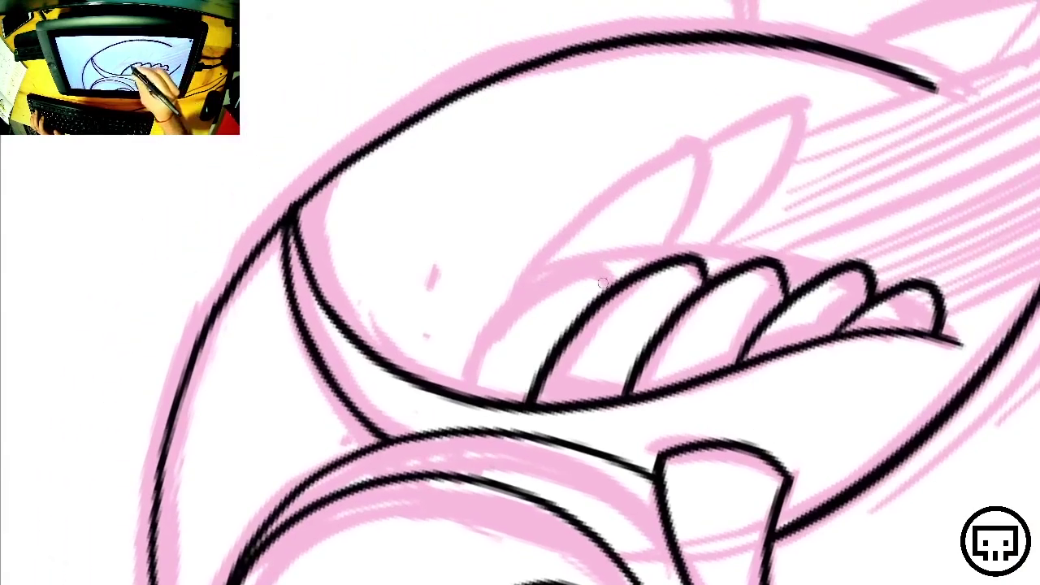
mouse_move(610, 280)
left_mouse_down()
mouse_move(555, 271)
mouse_move(467, 370)
mouse_move(455, 400)
left_mouse_up()
Ink the two long pointed feathers that rise above the row of rounded feathers
left_click_drag(811, 488, 642, 486)
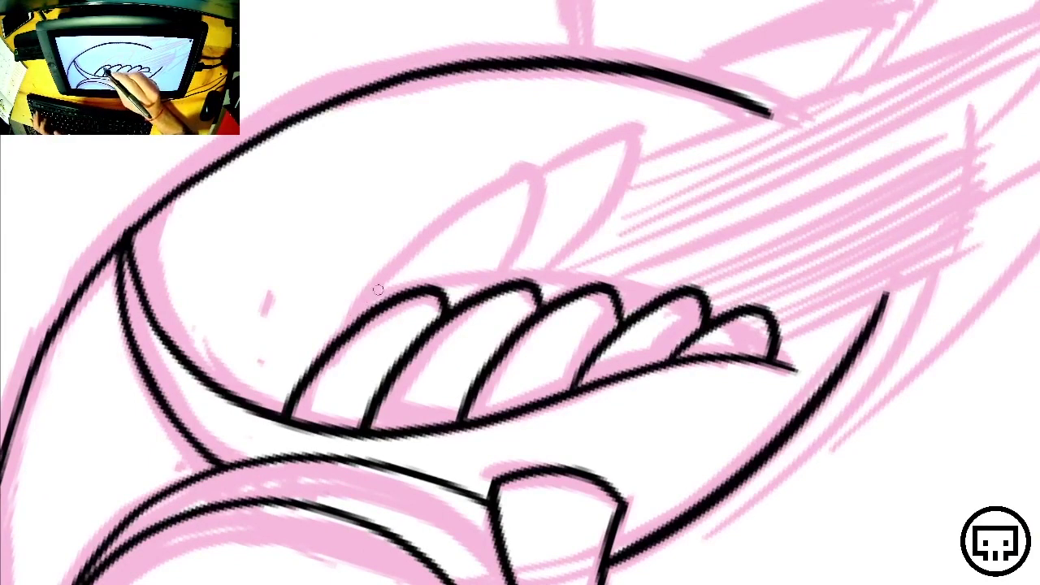
mouse_move(336, 333)
left_mouse_down()
mouse_move(477, 202)
mouse_move(526, 187)
mouse_move(481, 302)
left_mouse_up()
left_click_drag(749, 164, 744, 205)
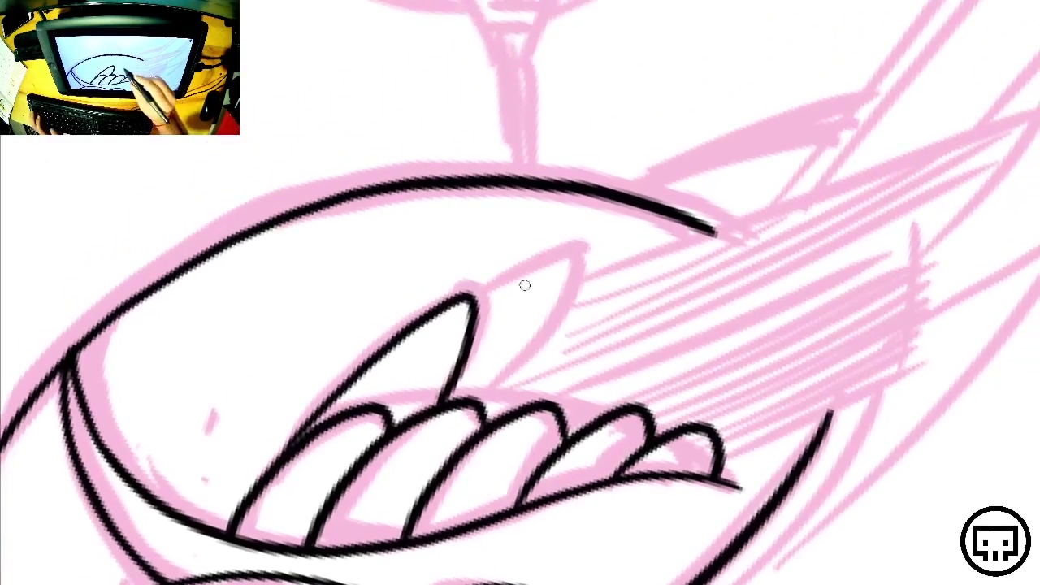
mouse_move(483, 291)
left_mouse_down()
mouse_move(582, 251)
mouse_move(536, 342)
mouse_move(467, 404)
left_mouse_up()
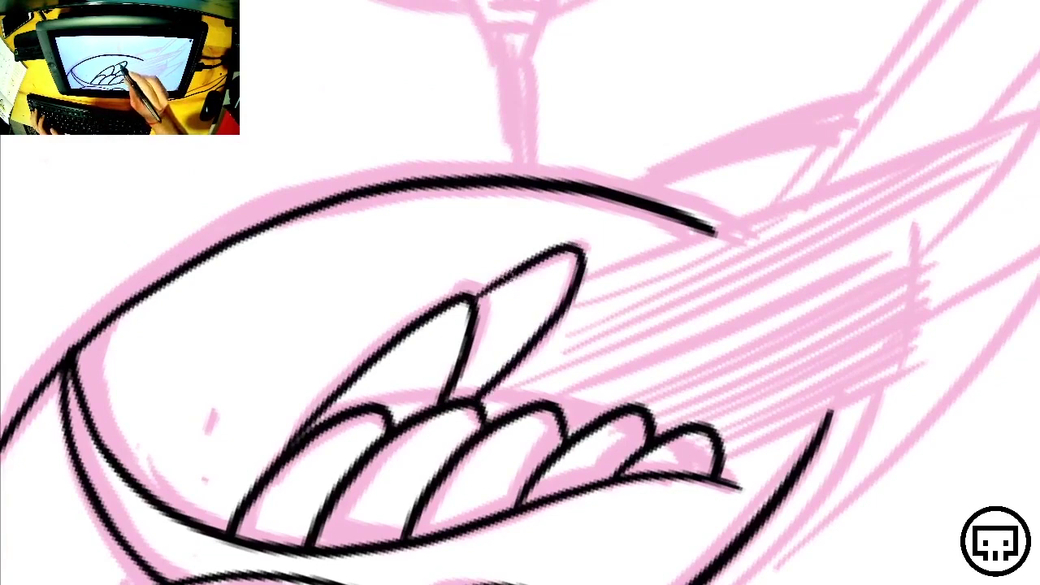
Ink the two long edges of the flight-feather block, from the rounded feathers out toward the tail
mouse_move(882, 355)
left_mouse_down()
mouse_move(634, 309)
mouse_move(642, 307)
left_mouse_up()
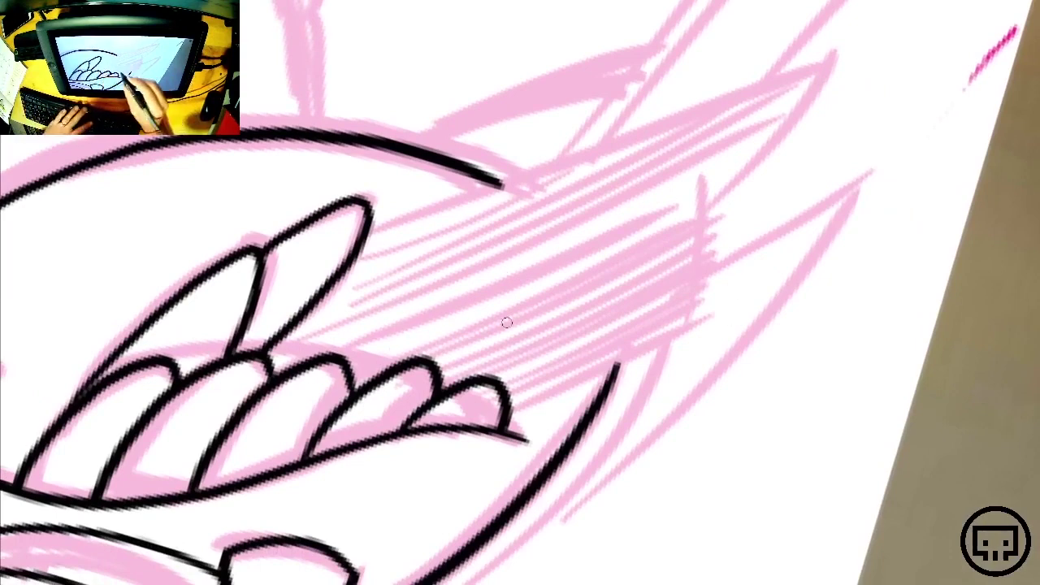
mouse_move(303, 357)
left_mouse_down()
mouse_move(473, 279)
mouse_move(698, 209)
left_mouse_up()
key("ctrl+z")
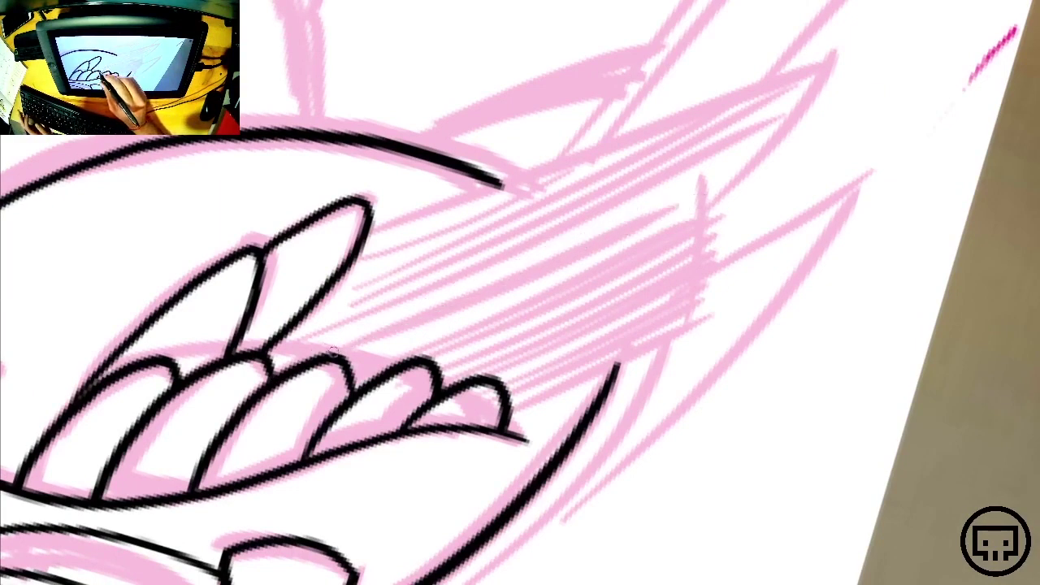
left_click_drag(313, 358, 705, 188)
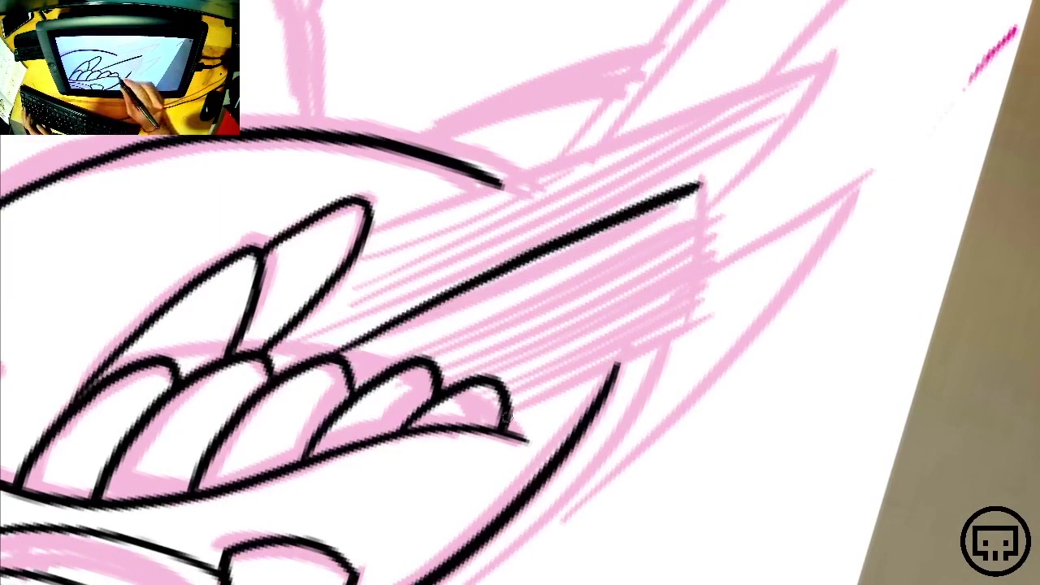
left_click_drag(509, 414, 699, 304)
Close the outer end of the flight-feather block with a short edge joining its two long lines
mouse_move(795, 495)
left_mouse_down()
mouse_move(756, 272)
mouse_move(488, 204)
mouse_move(472, 273)
left_mouse_up()
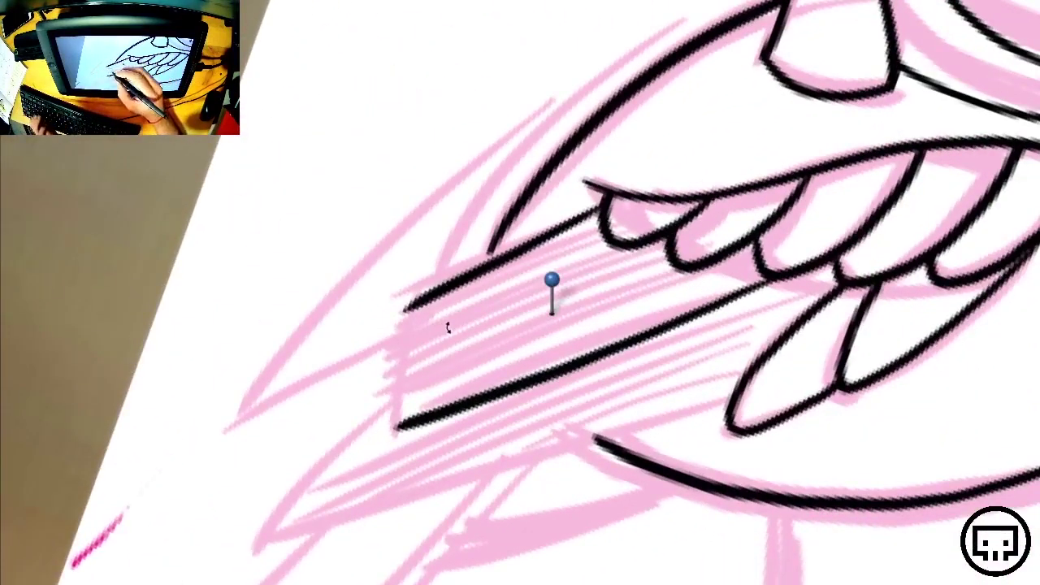
left_click_drag(416, 297, 391, 430)
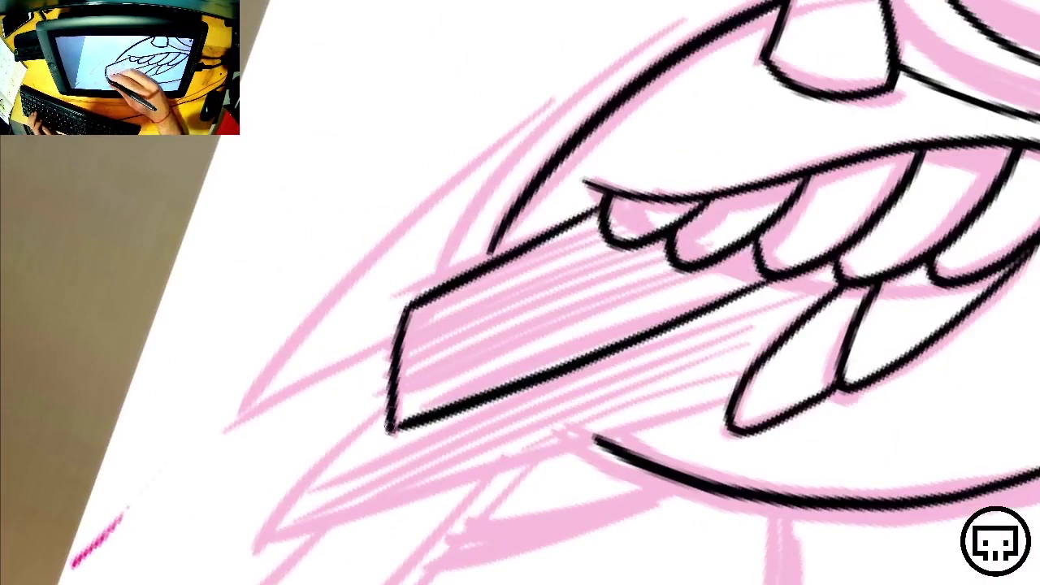
key("ctrl+z")
mouse_move(416, 298)
left_mouse_down()
mouse_move(392, 423)
mouse_move(406, 433)
left_mouse_up()
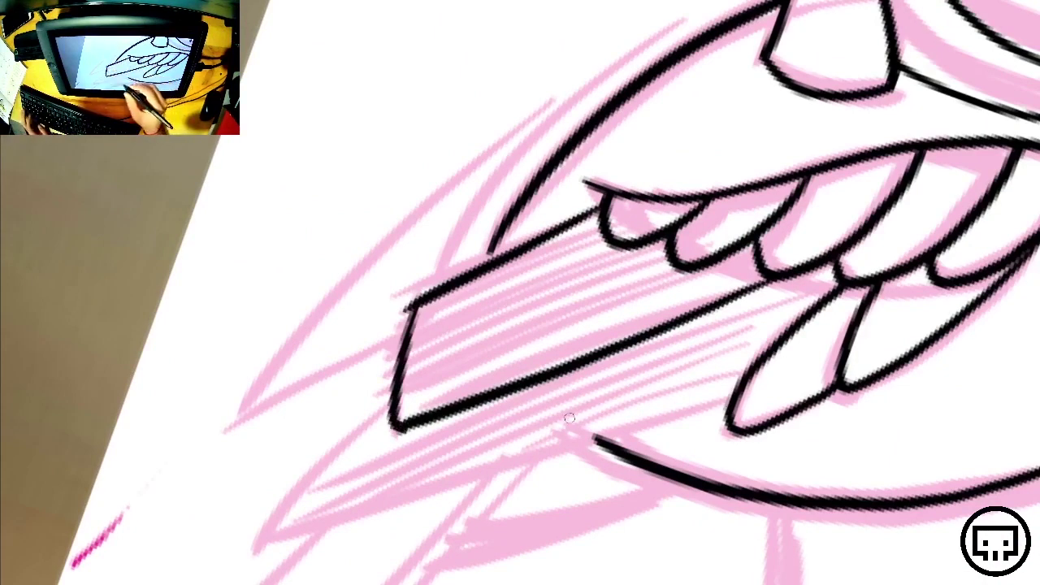
key("ctrl+z")
left_click_drag(416, 298, 395, 429)
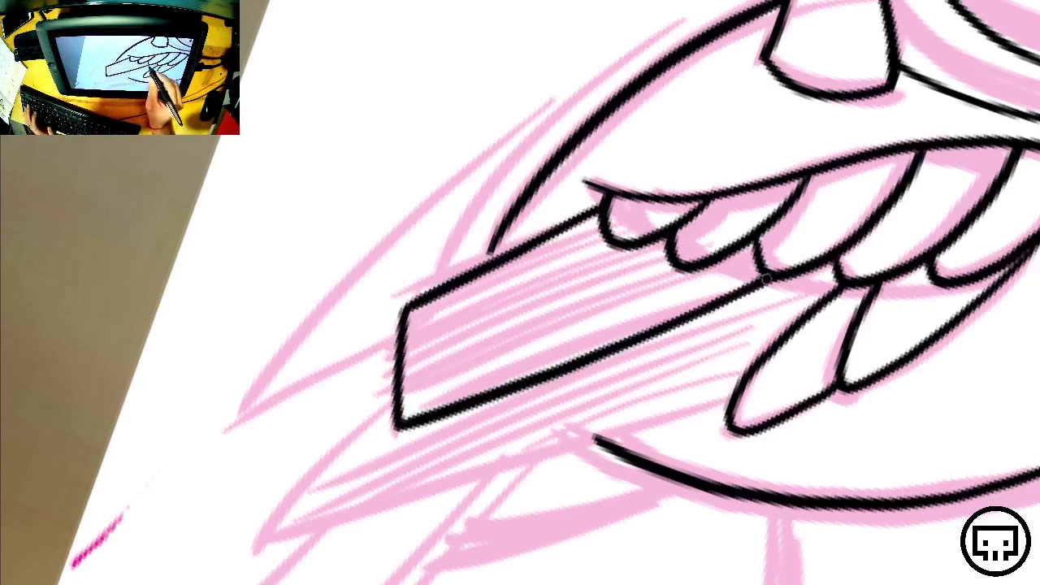
Ink parallel feather stripes inside the flight-feather block, running between its outer end and the rounded feathers
left_click_drag(705, 345, 848, 351)
left_click_drag(744, 220, 532, 317)
key("ctrl+z")
mouse_move(749, 243)
left_mouse_down()
mouse_move(548, 317)
mouse_move(756, 229)
left_mouse_up()
key("ctrl+z")
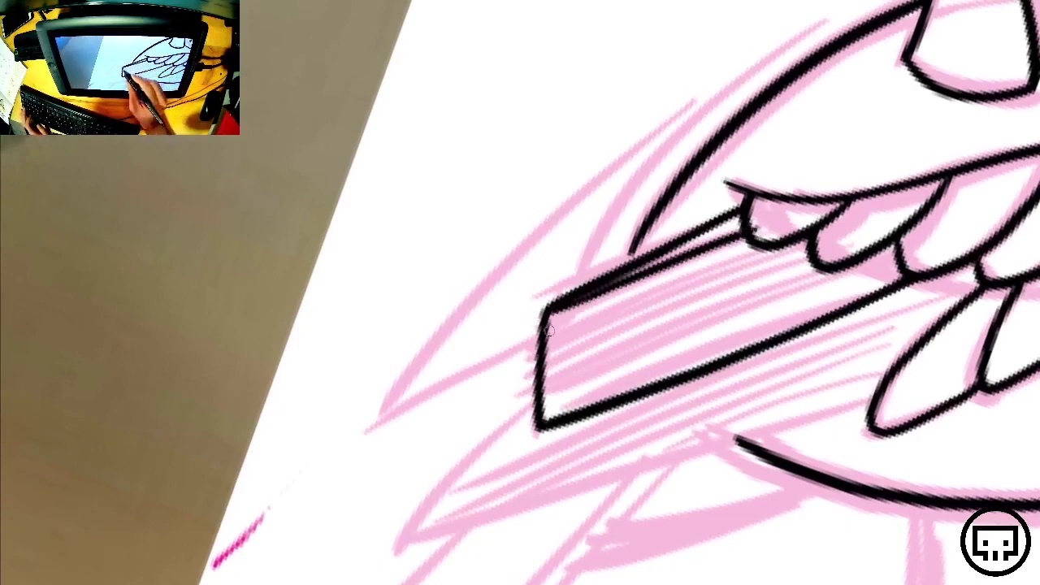
left_click_drag(547, 333, 788, 240)
left_click_drag(538, 356, 825, 250)
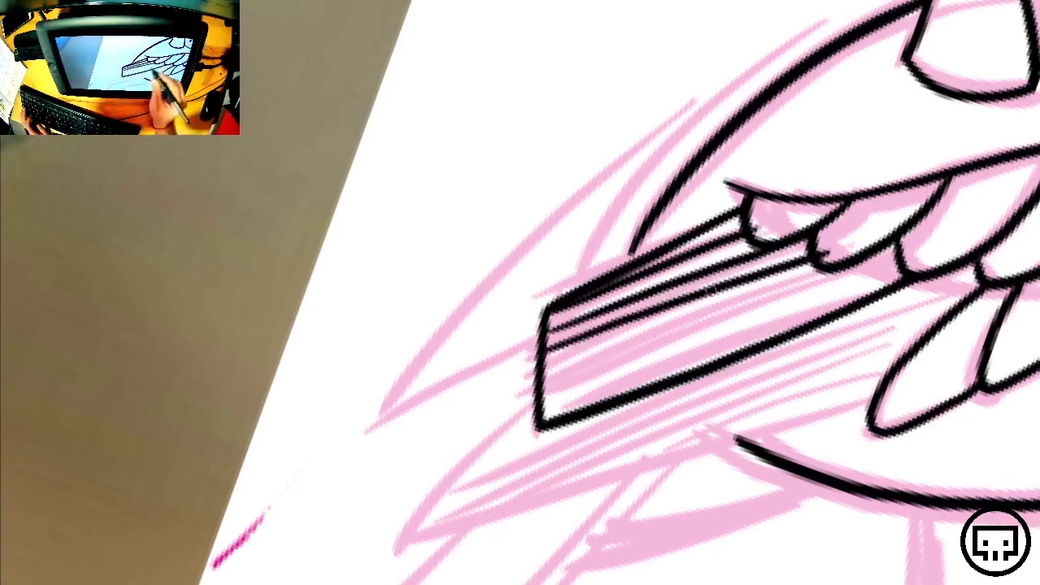
left_click_drag(536, 377, 825, 268)
left_click_drag(543, 400, 897, 256)
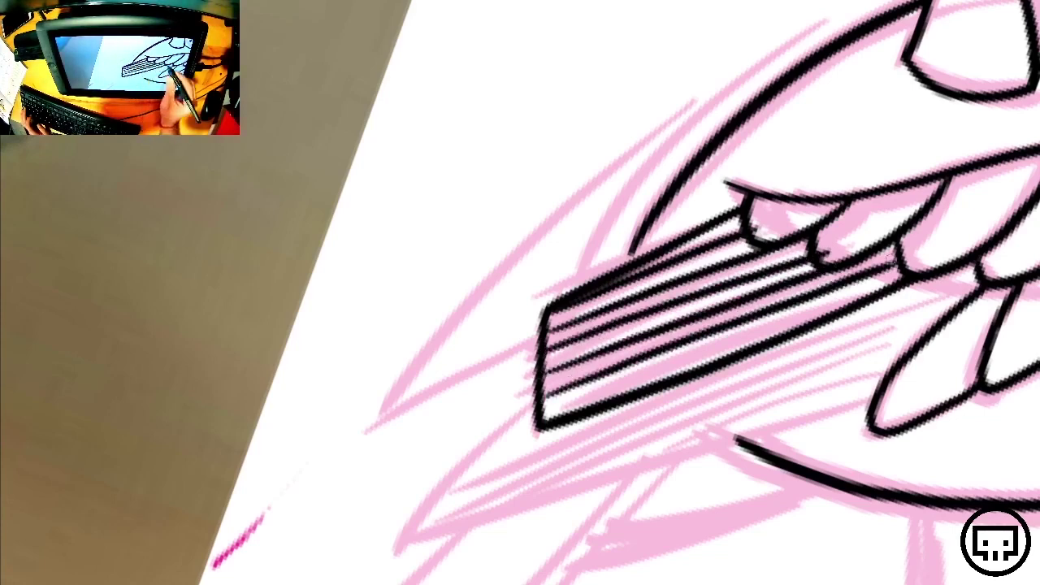
Ink a final stripe close along the flight-feather block's long edge nearest the pointed feathers
left_click_drag(542, 413, 873, 281)
key("ctrl+z")
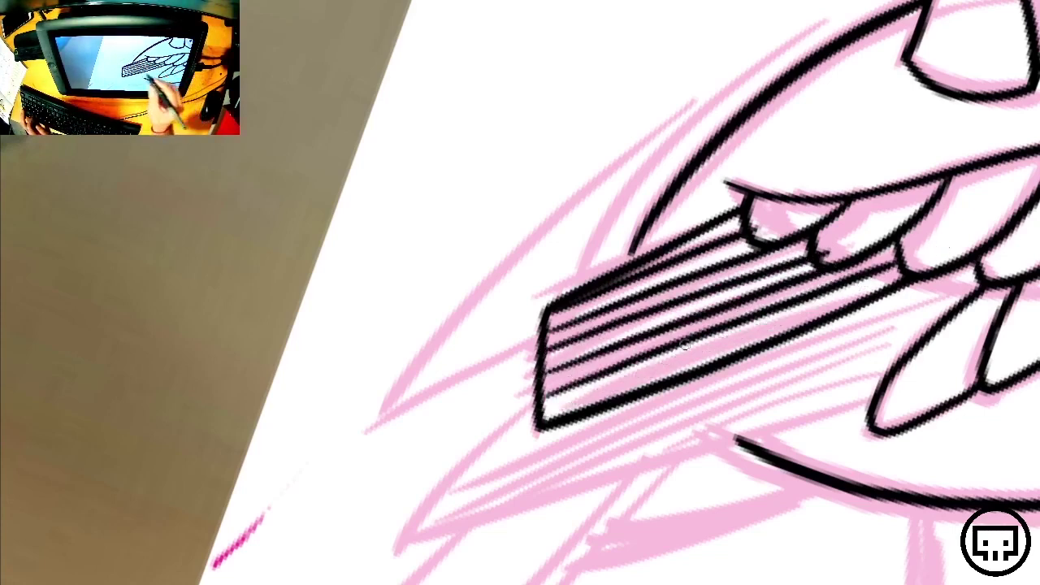
left_click_drag(533, 417, 924, 269)
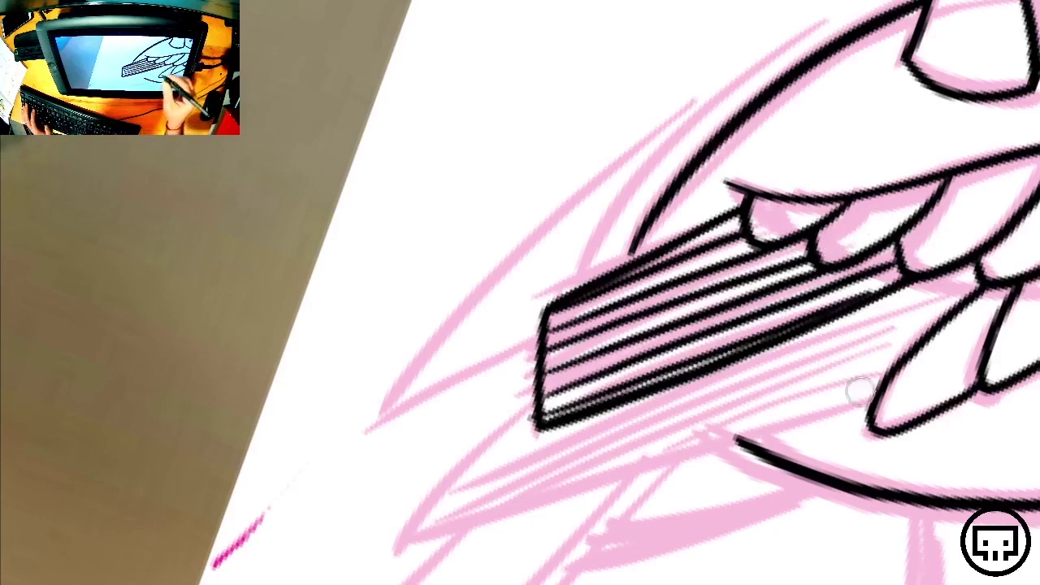
Ink the pointed feather group beside the striped block, with a curved end edge and a long line back to the wing
left_click_drag(754, 505, 868, 408)
left_click_drag(653, 302, 520, 451)
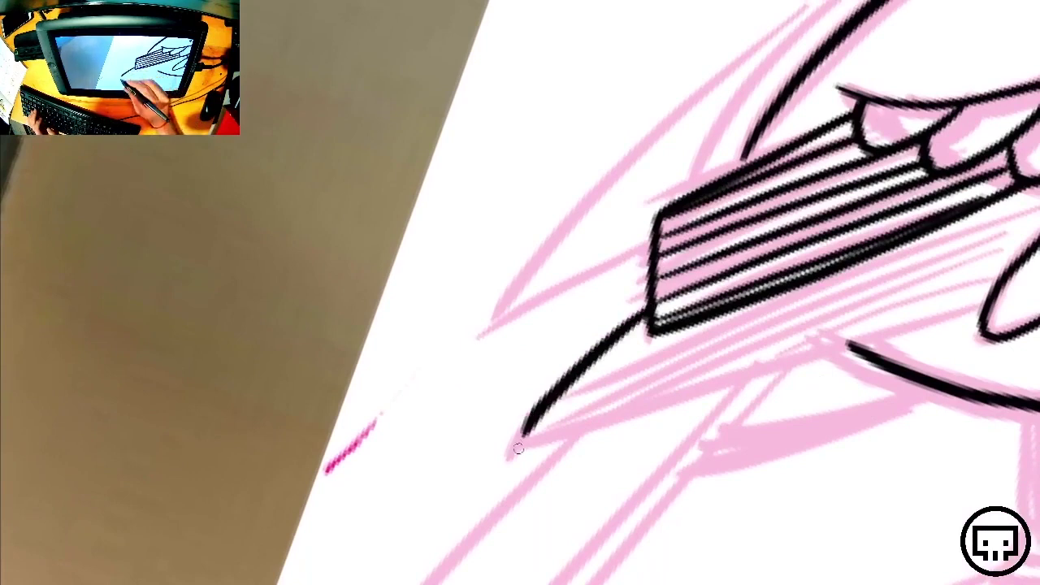
key("ctrl+z")
left_click_drag(650, 307, 528, 447)
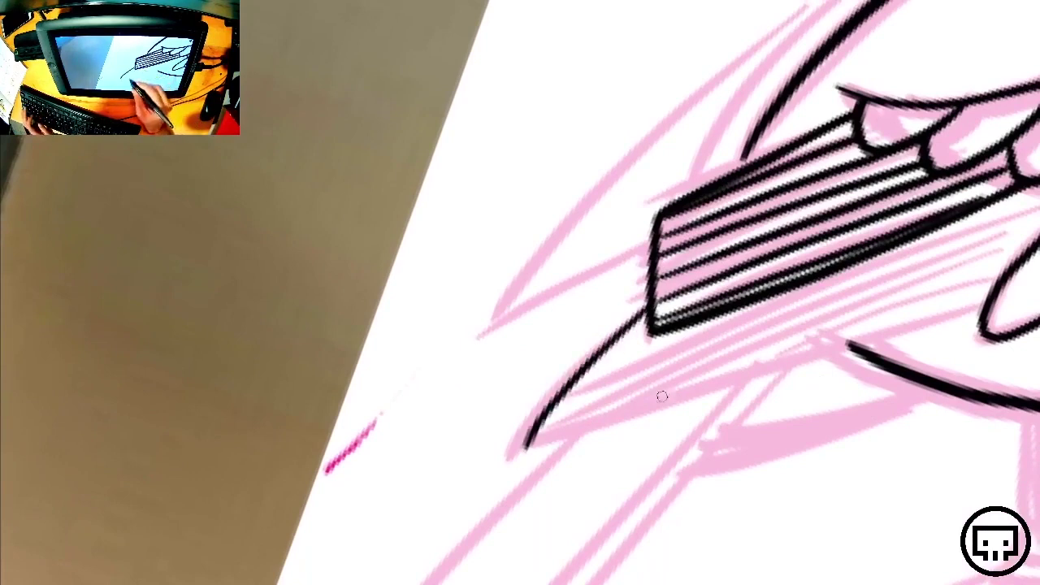
left_click_drag(978, 309, 520, 432)
key("ctrl+z")
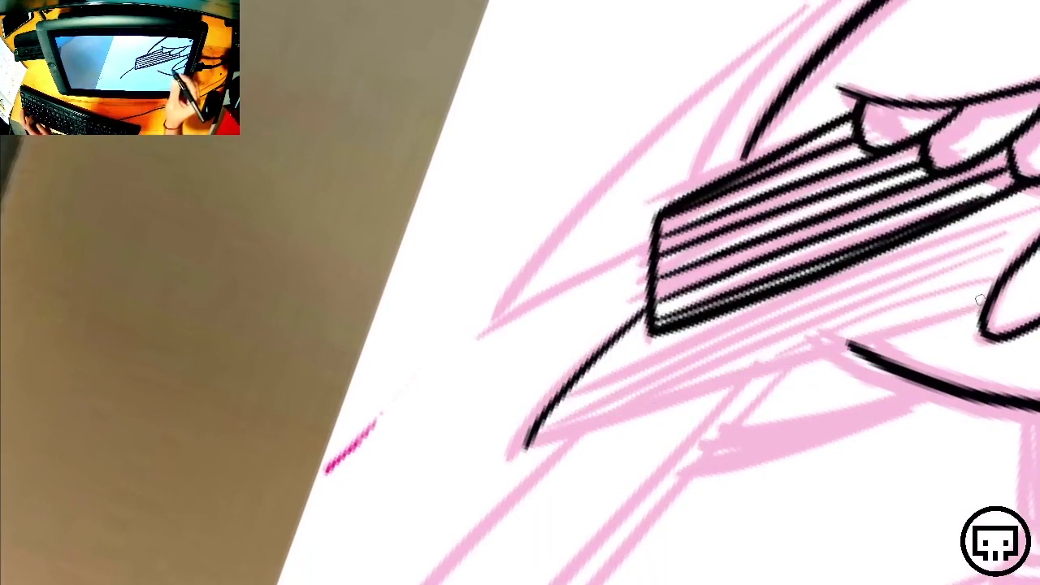
left_click_drag(979, 308, 522, 439)
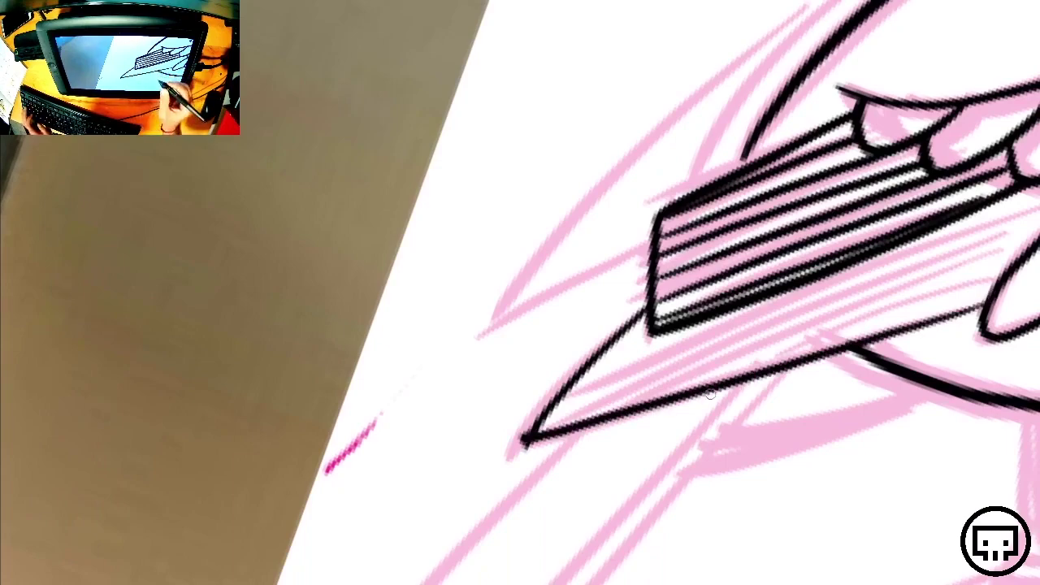
left_click_drag(848, 283, 459, 358)
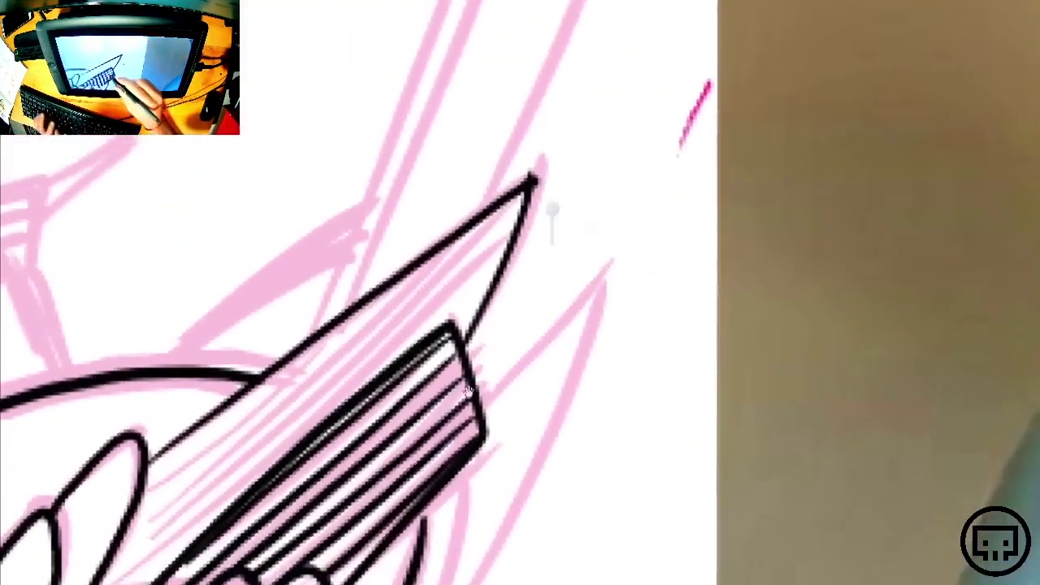
Redraw the pointed feather group's long edge from the wing to its tip, and erase the body outline's overhang inside it
left_click_drag(481, 394, 555, 292)
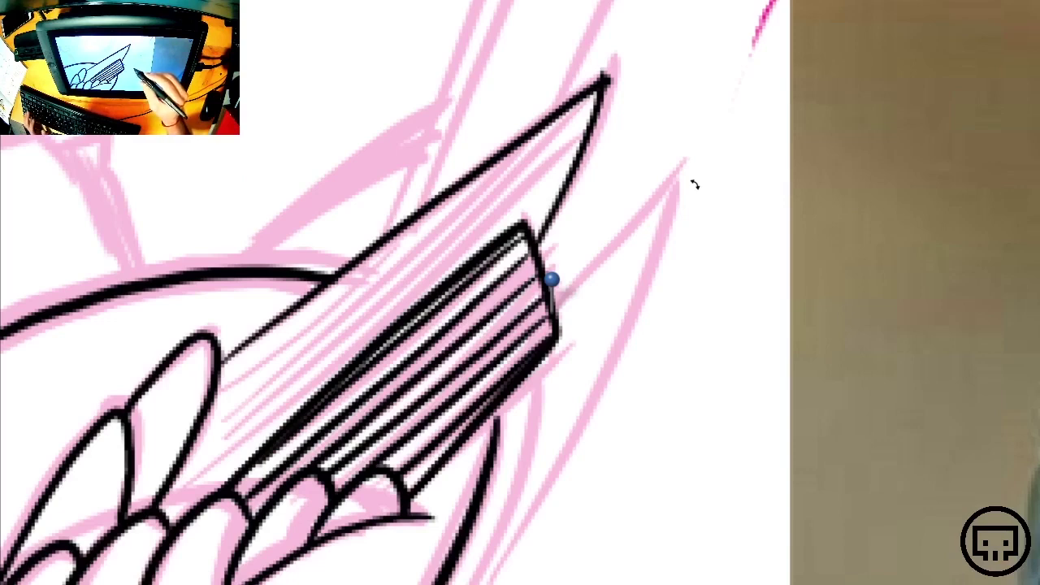
key("ctrl+z")
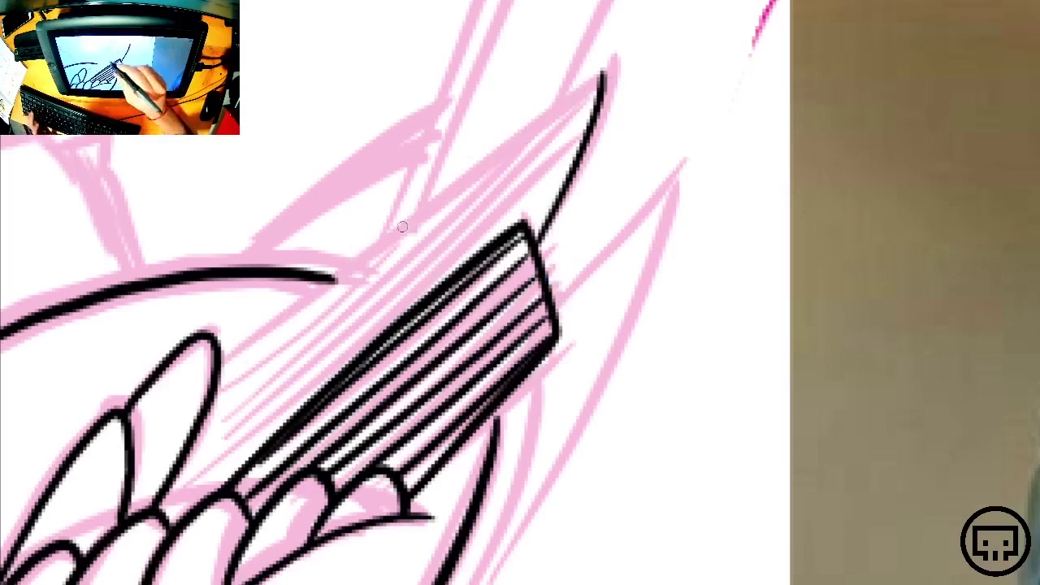
mouse_move(226, 357)
left_mouse_down()
mouse_move(325, 265)
mouse_move(606, 74)
left_mouse_up()
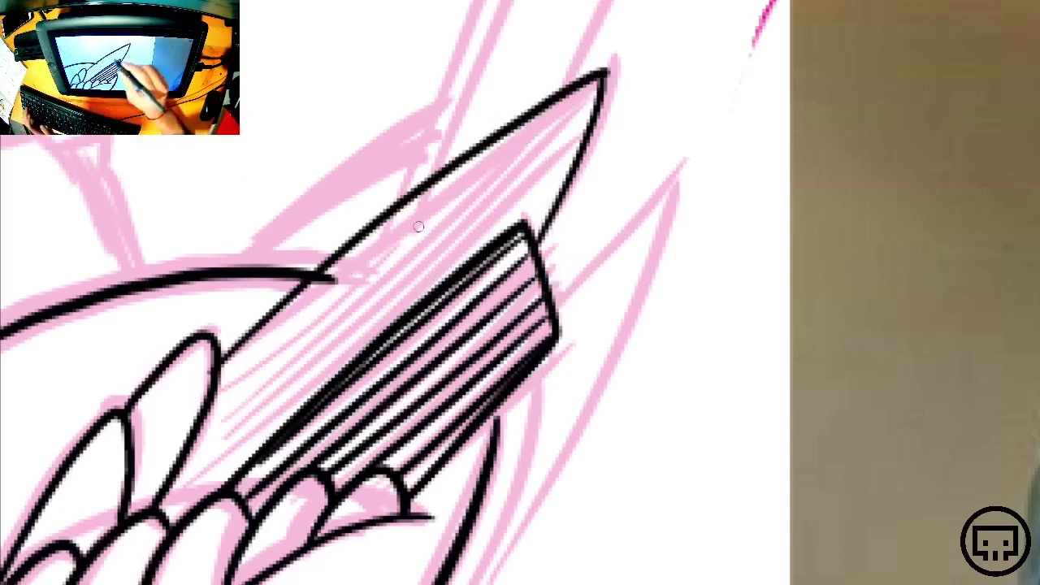
key("e")
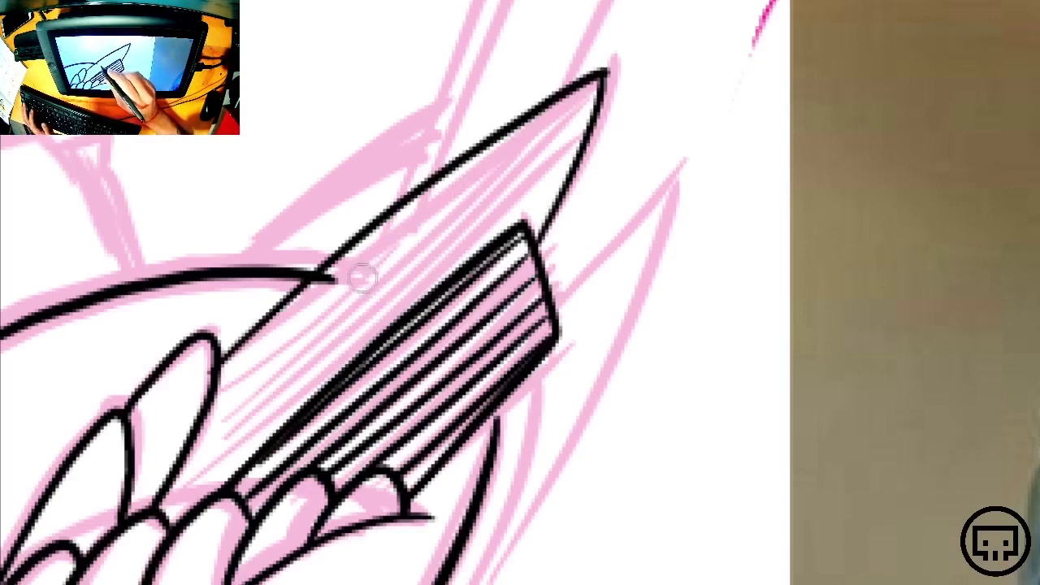
left_click_drag(363, 279, 320, 299)
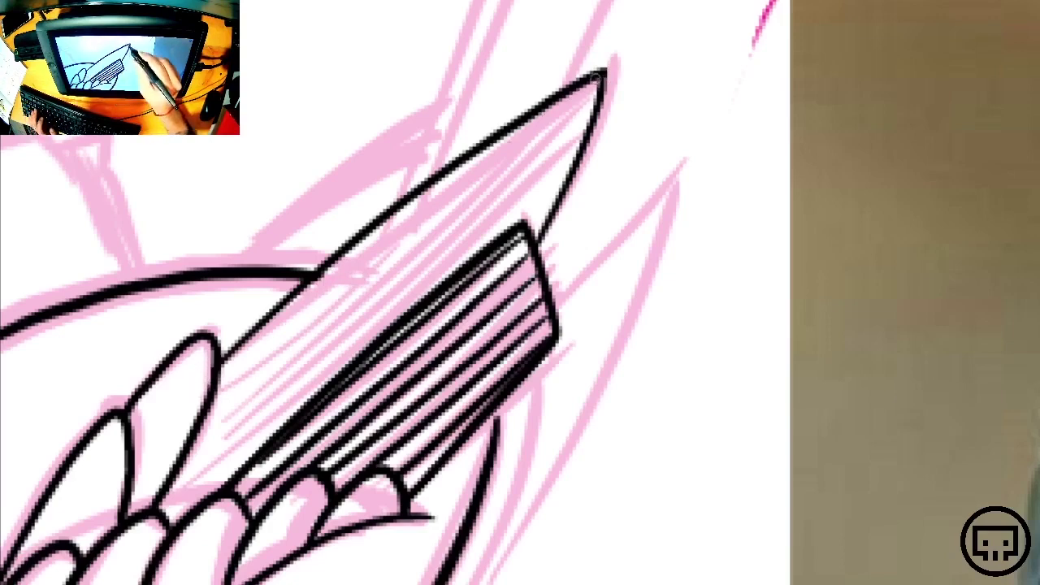
Ink parallel stripes inside the pointed feather group, running from its tip and curved edge back to the wing
mouse_move(600, 75)
left_mouse_down()
mouse_move(220, 399)
mouse_move(208, 415)
mouse_move(529, 148)
mouse_move(189, 469)
left_mouse_up()
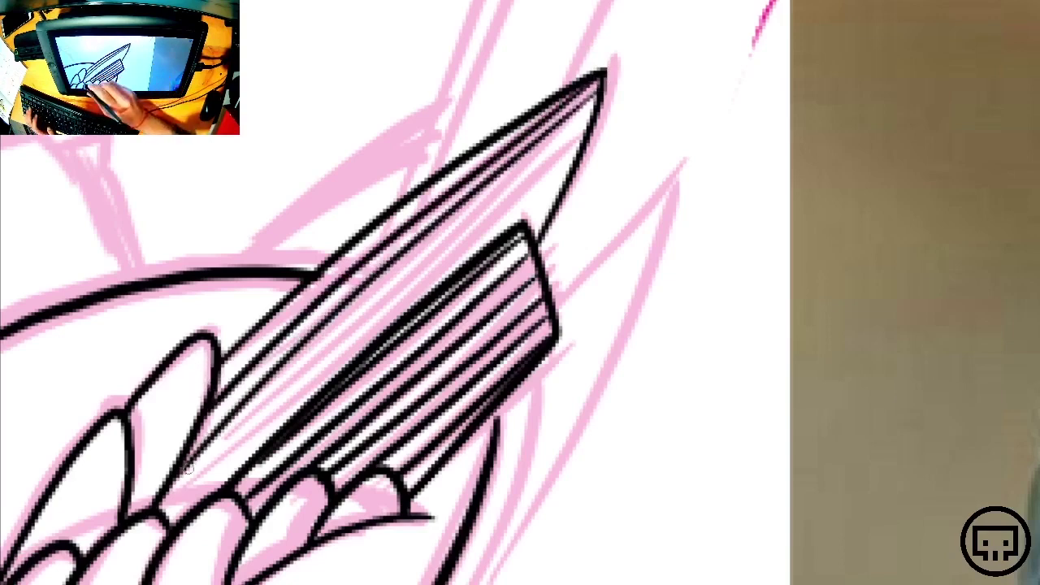
mouse_move(594, 120)
left_mouse_down()
mouse_move(238, 436)
mouse_move(187, 495)
left_mouse_up()
key("ctrl+z")
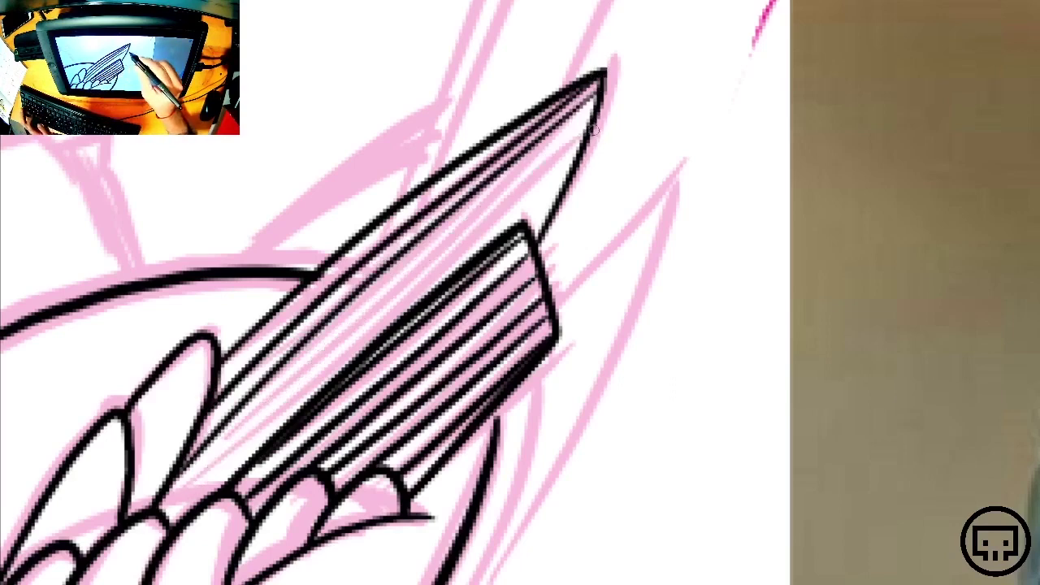
left_click_drag(588, 128, 163, 520)
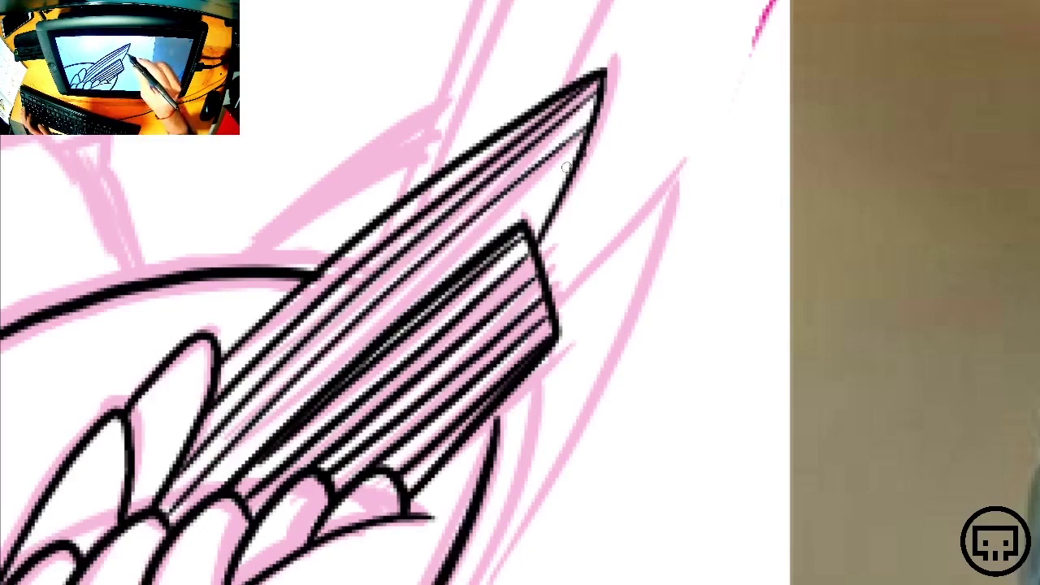
left_click_drag(579, 156, 221, 483)
key("ctrl+z")
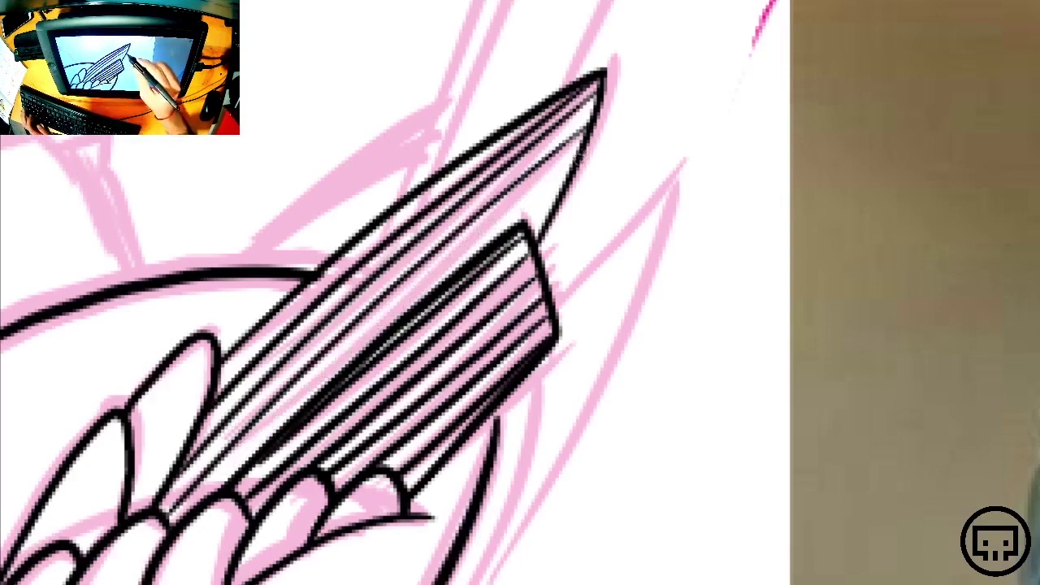
left_click_drag(584, 151, 174, 523)
left_click_drag(563, 193, 506, 240)
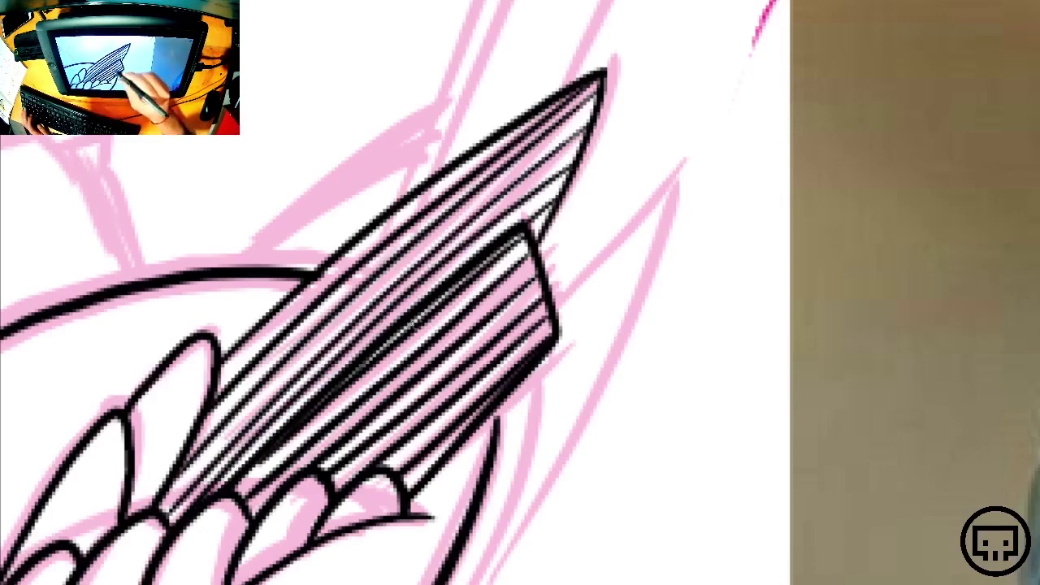
Undo the pointed feather group with its stripes, and start undoing the stripes inside the flight-feather block
left_click_drag(295, 517, 523, 361)
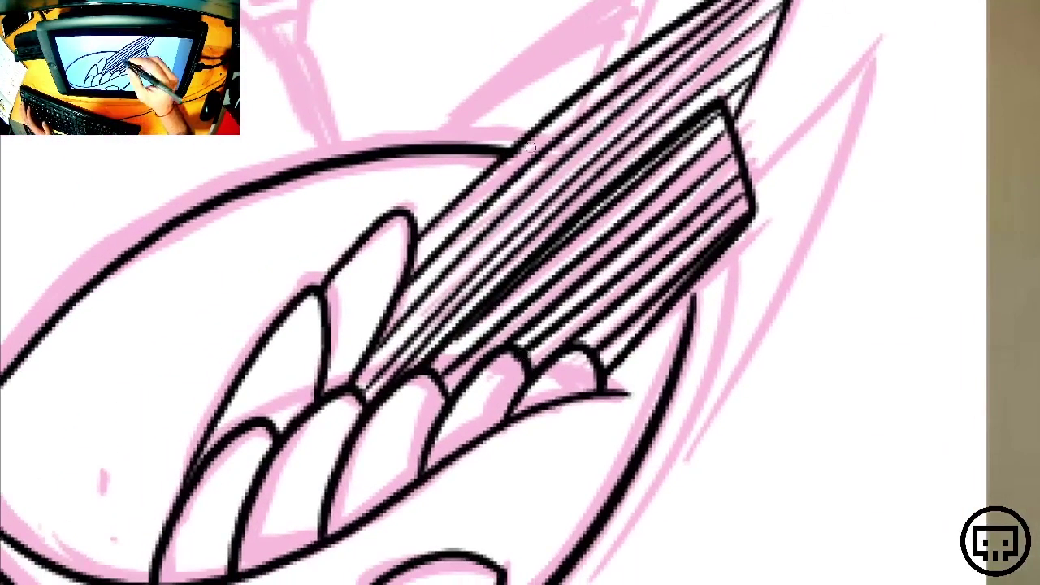
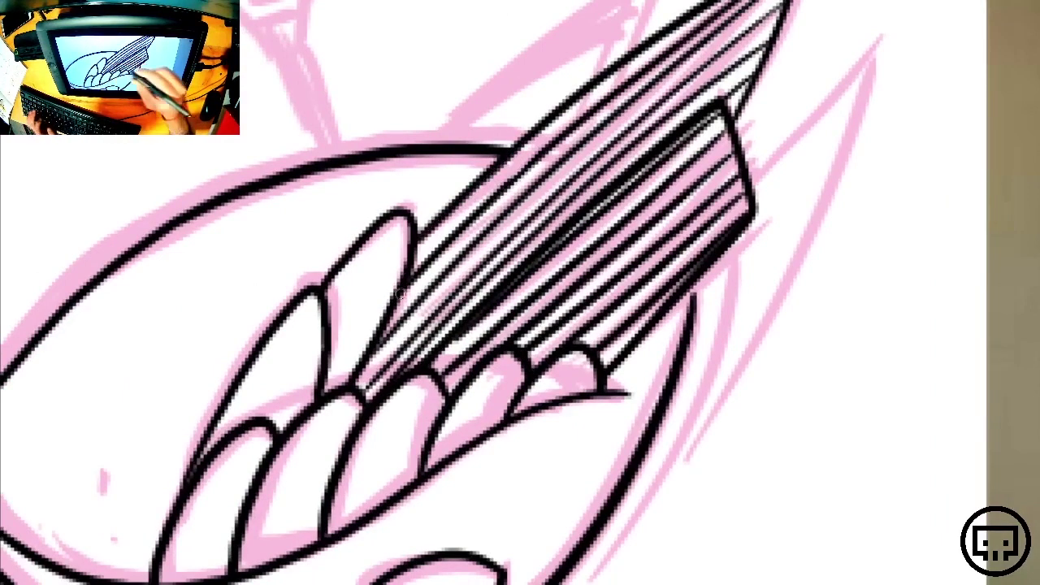
left_click_drag(710, 449, 512, 179)
key("ctrl+minus")
key("ctrl+minus")
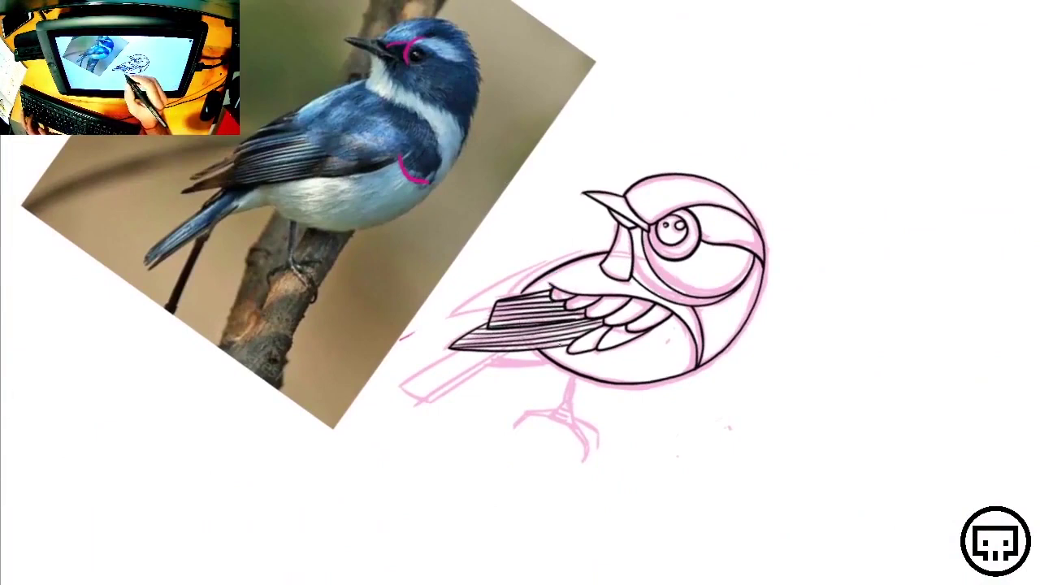
key("ctrl+z")
key("ctrl+z")
key("ctrl+z")
key("ctrl+z")
key("ctrl+z")
key("ctrl+z")
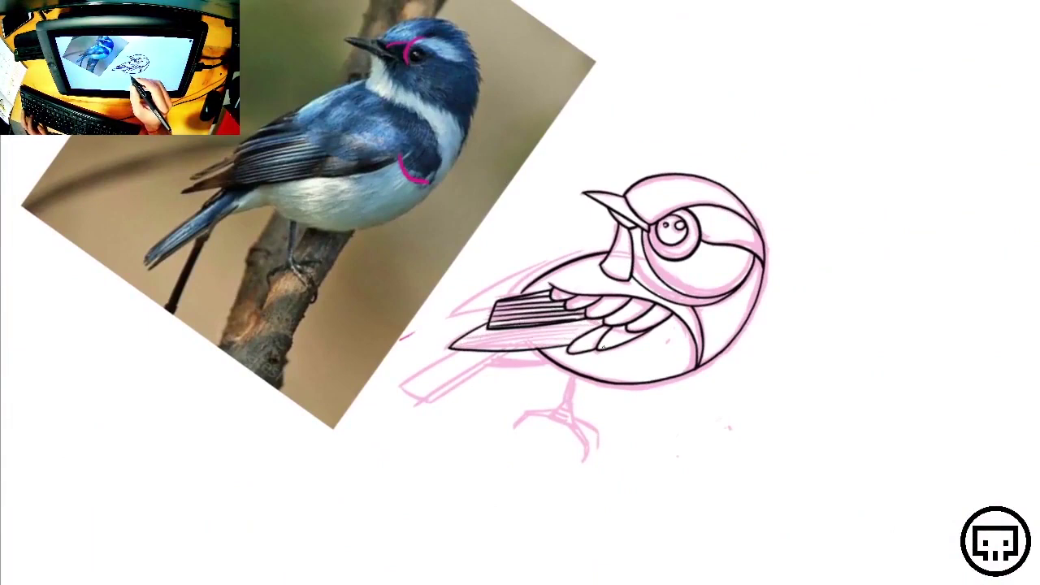
key("ctrl+z")
key("ctrl+z")
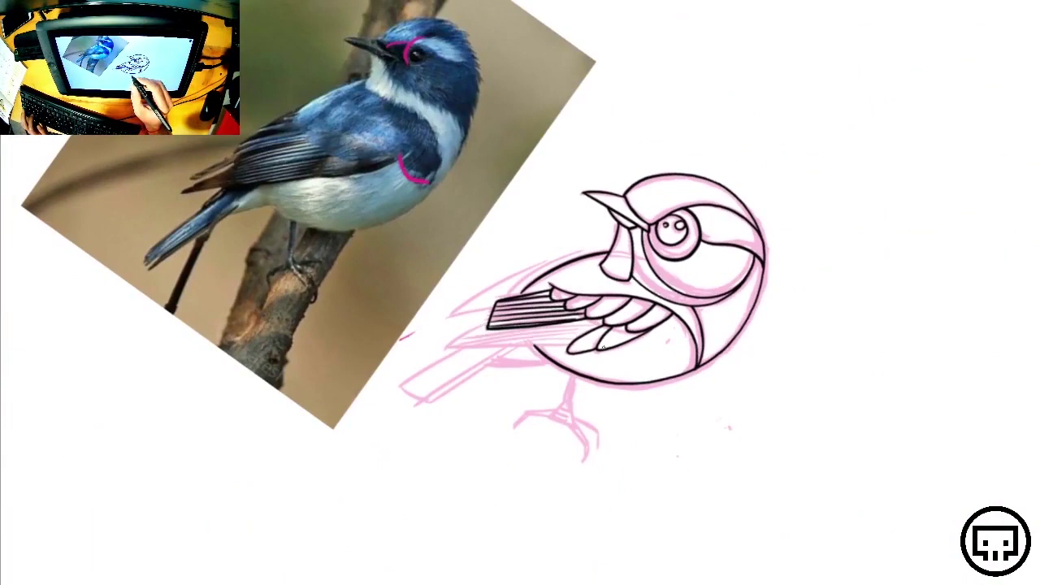
key("ctrl+z")
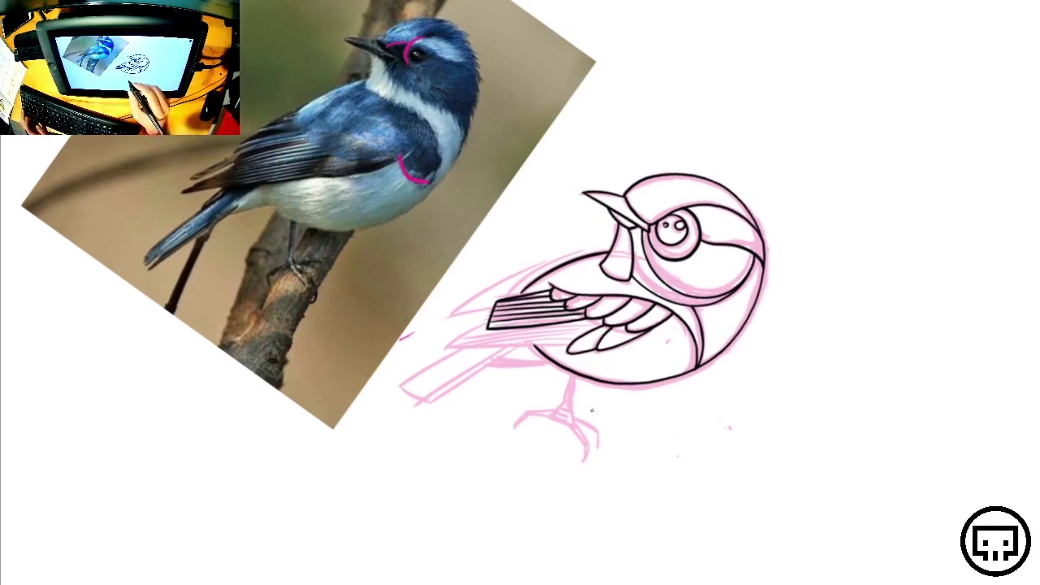
Try a loose zigzag scribble as texture inside the flight-feather block
mouse_move(578, 319)
left_mouse_down()
mouse_move(491, 313)
mouse_move(555, 297)
left_mouse_up()
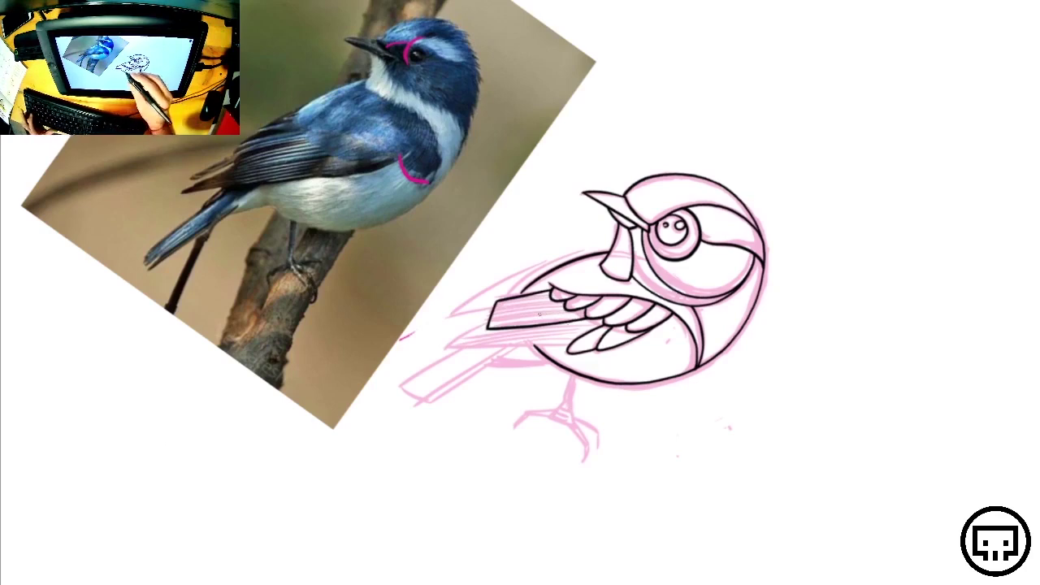
left_click_drag(498, 301, 558, 319)
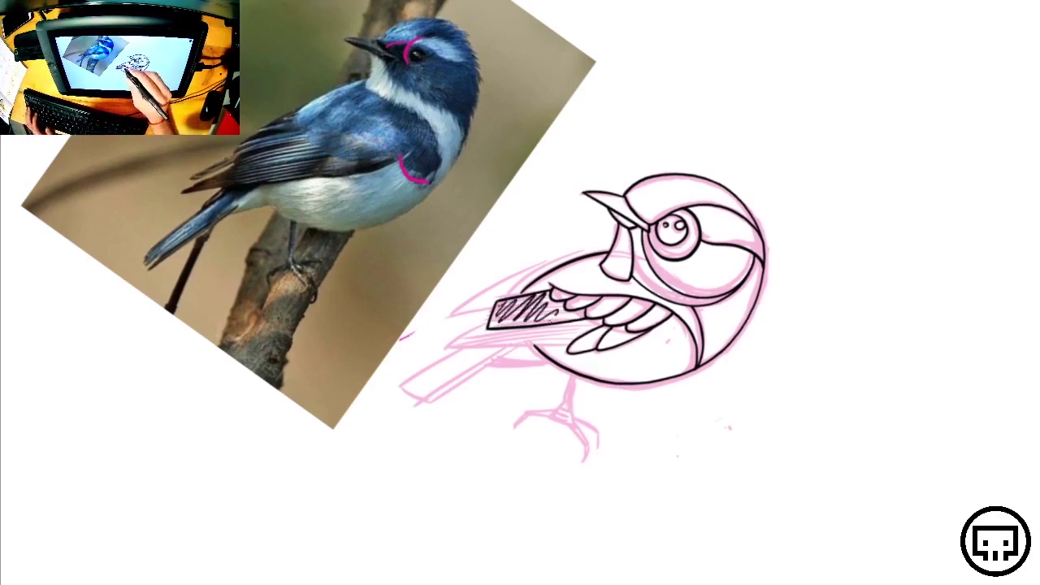
key("ctrl+z")
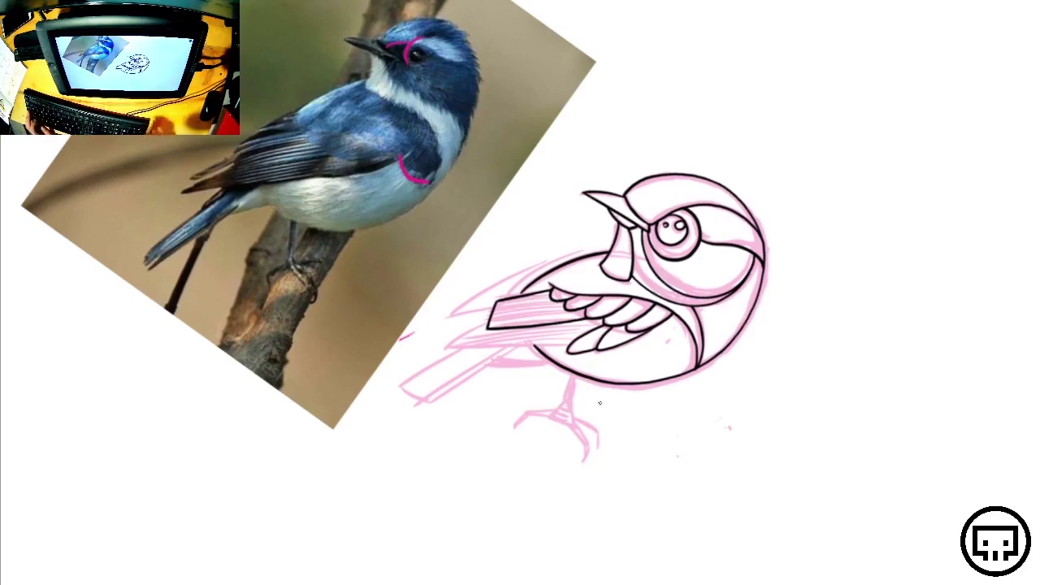
Remove the whole flight-feather block outline beside the rounded feathers, leaving its pink sketch uncovered
key("ctrl+minus")
key("ctrl+minus")
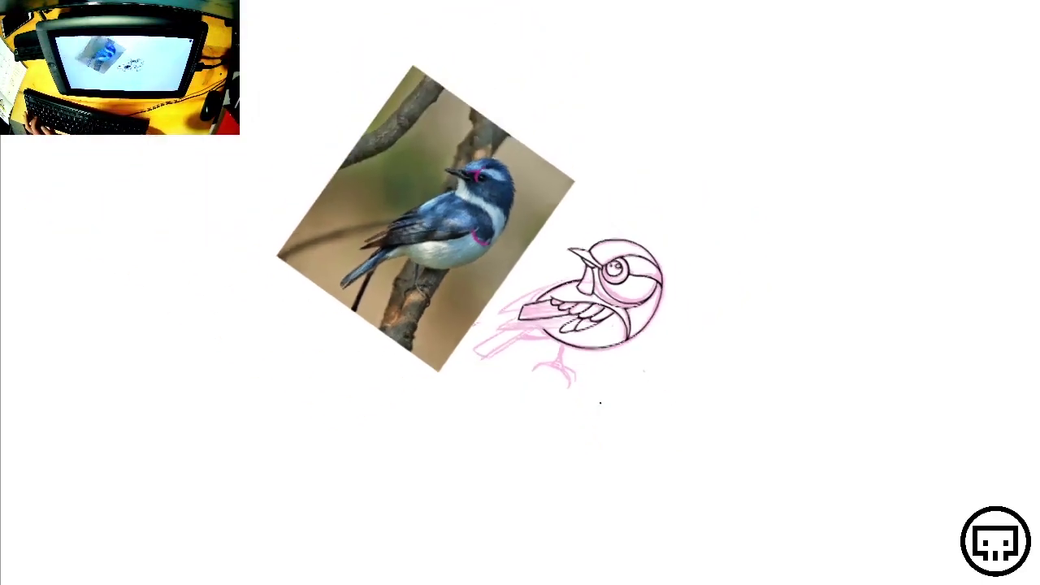
key("ctrl+plus")
key("ctrl+plus")
key("ctrl+plus")
key("ctrl+plus")
key("ctrl+plus")
left_click_drag(599, 403, 750, 430)
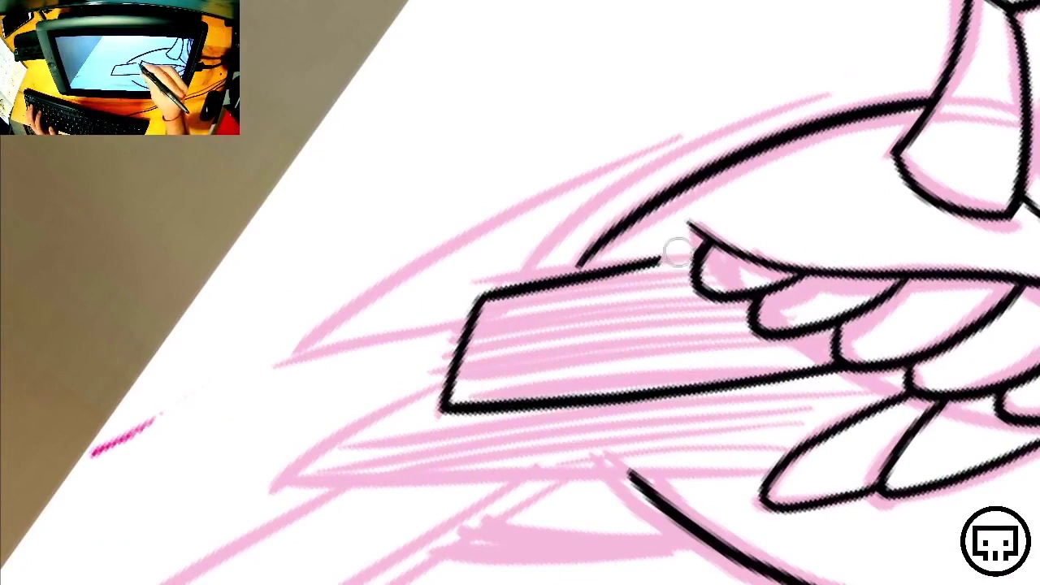
mouse_move(677, 252)
left_mouse_down()
mouse_move(470, 308)
mouse_move(420, 420)
mouse_move(436, 446)
mouse_move(726, 383)
mouse_move(816, 382)
left_mouse_up()
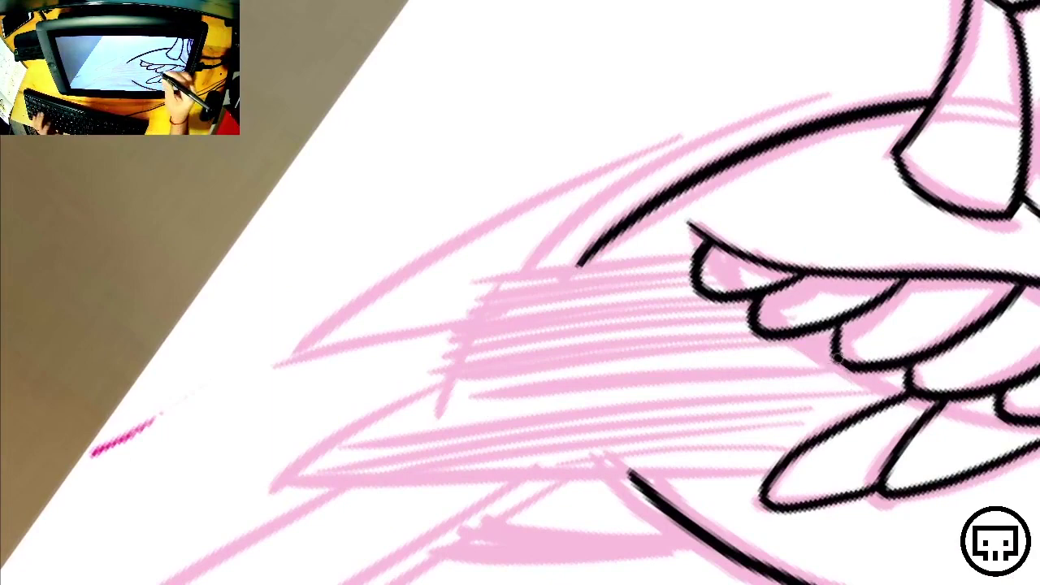
Ink a new flight-feather block with two long edges converging away from the rounded feathers and a short outer edge
left_click_drag(881, 420, 863, 163)
left_click_drag(856, 271, 706, 254)
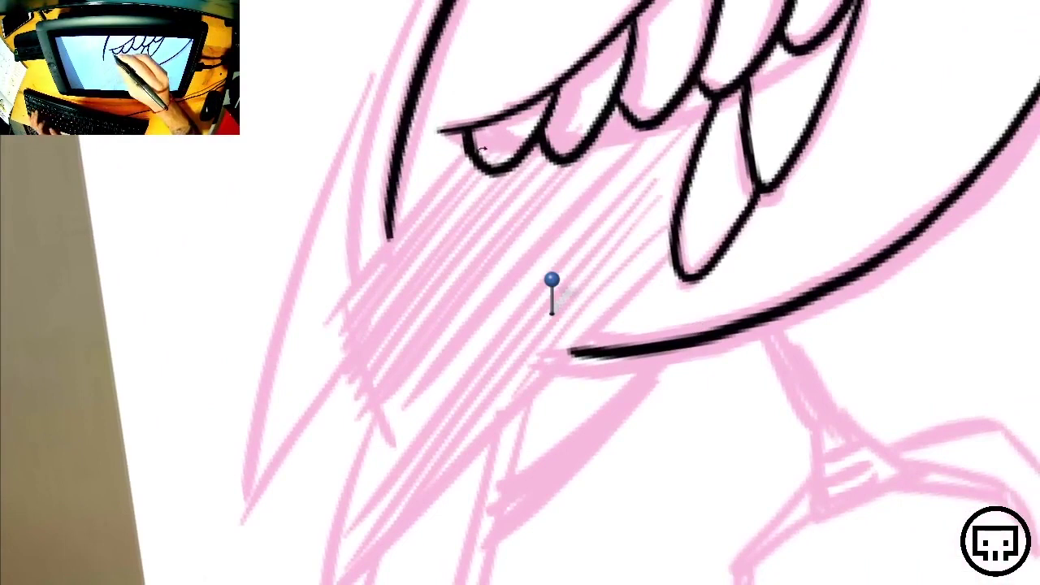
left_click_drag(472, 148, 302, 339)
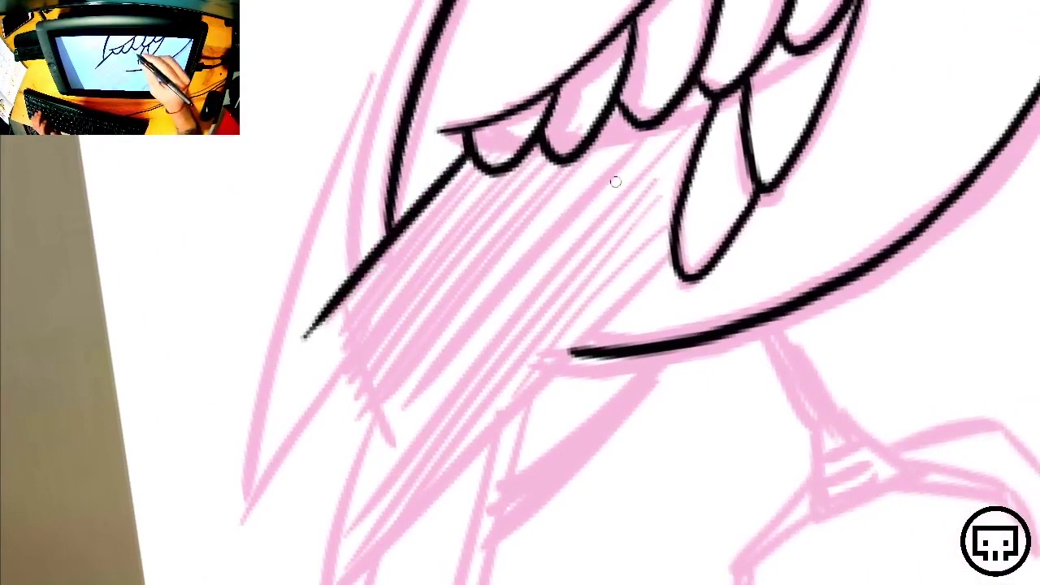
key("ctrl+z")
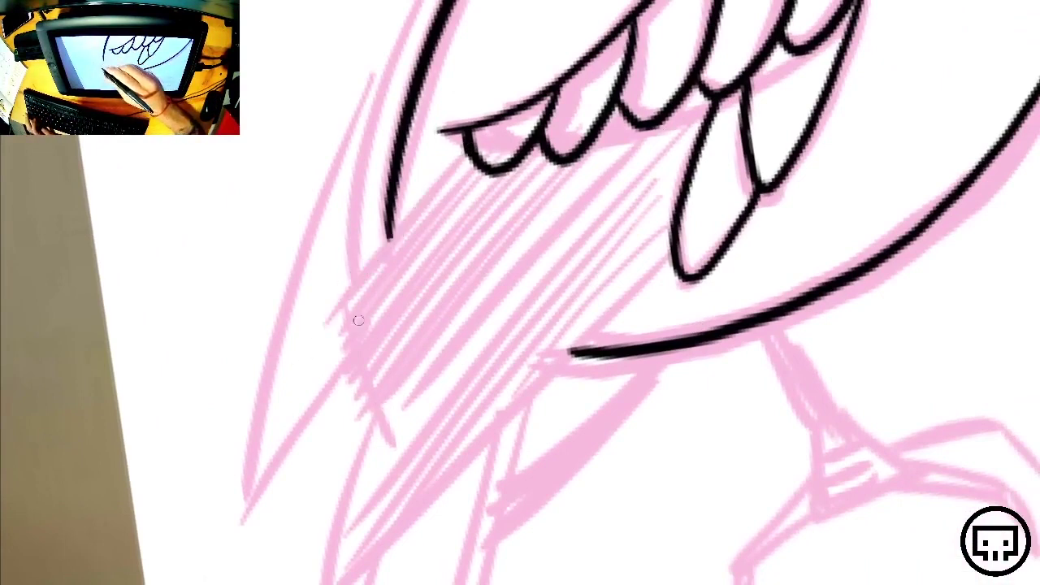
left_click_drag(333, 366, 475, 155)
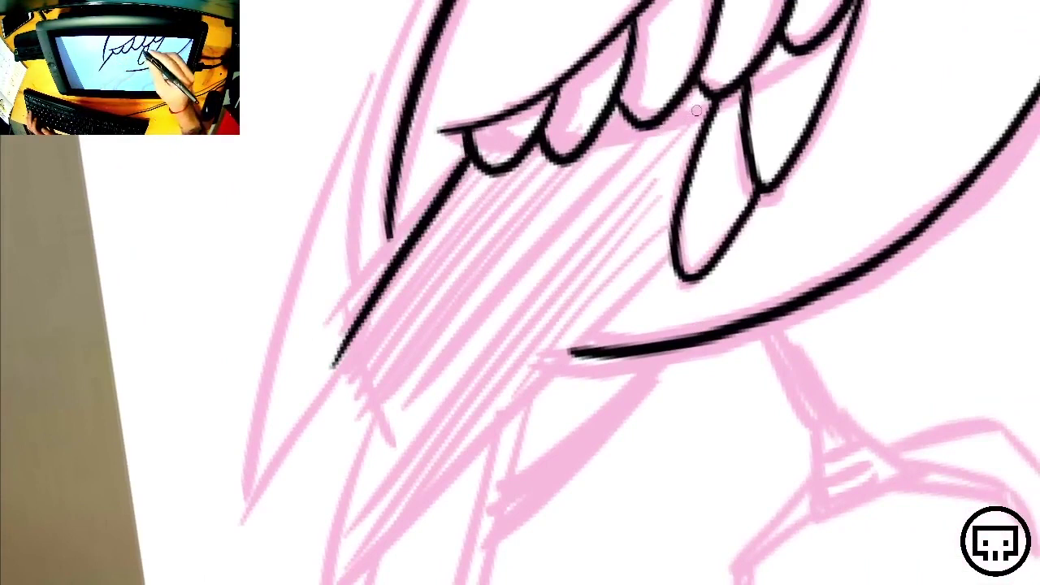
left_click_drag(699, 110, 350, 462)
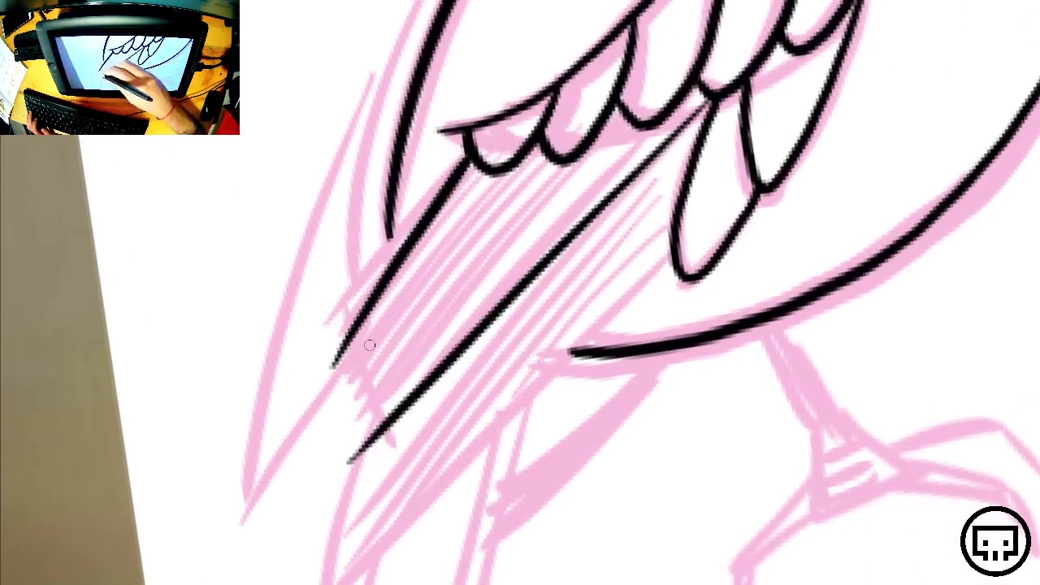
left_click_drag(358, 319, 396, 424)
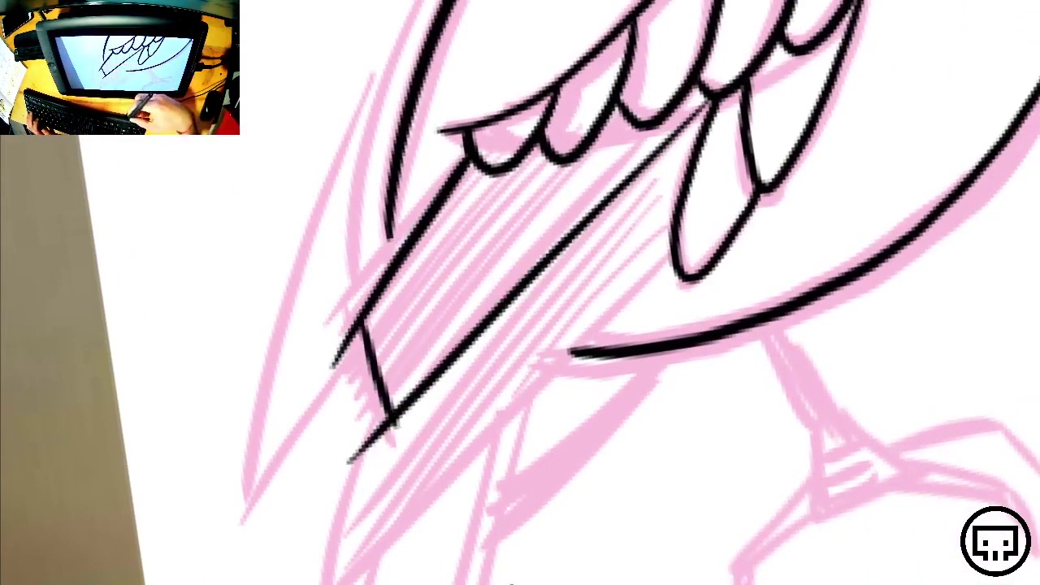
Erase the line ends overshooting the block's outer corners, and thicken its lower long edge and short outer edge
key("e")
left_click_drag(336, 385, 338, 300)
mouse_move(342, 459)
left_mouse_down()
mouse_move(360, 430)
mouse_move(399, 432)
mouse_move(386, 443)
left_mouse_up()
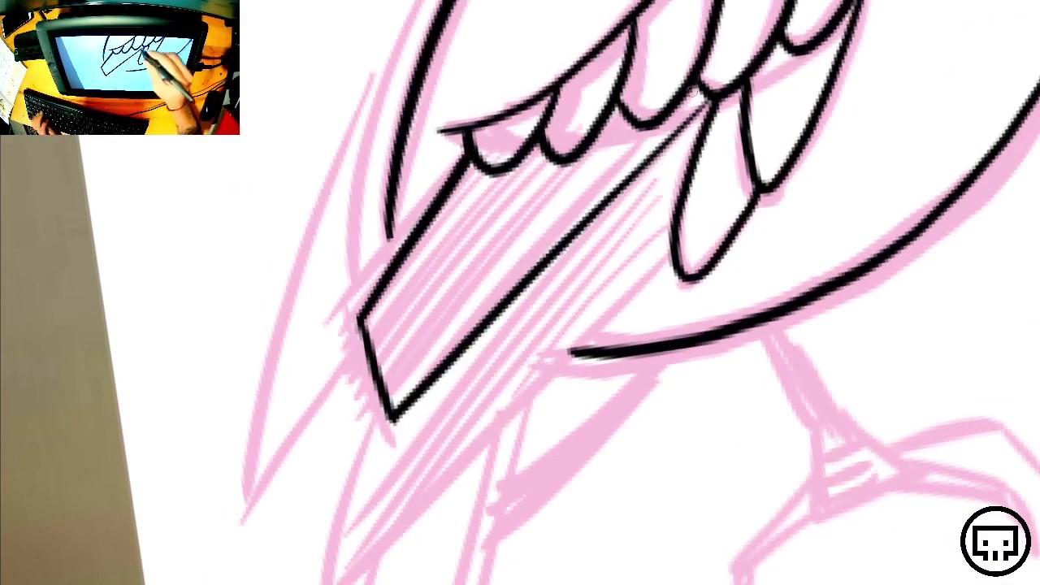
left_click_drag(709, 96, 398, 407)
left_click_drag(361, 315, 392, 421)
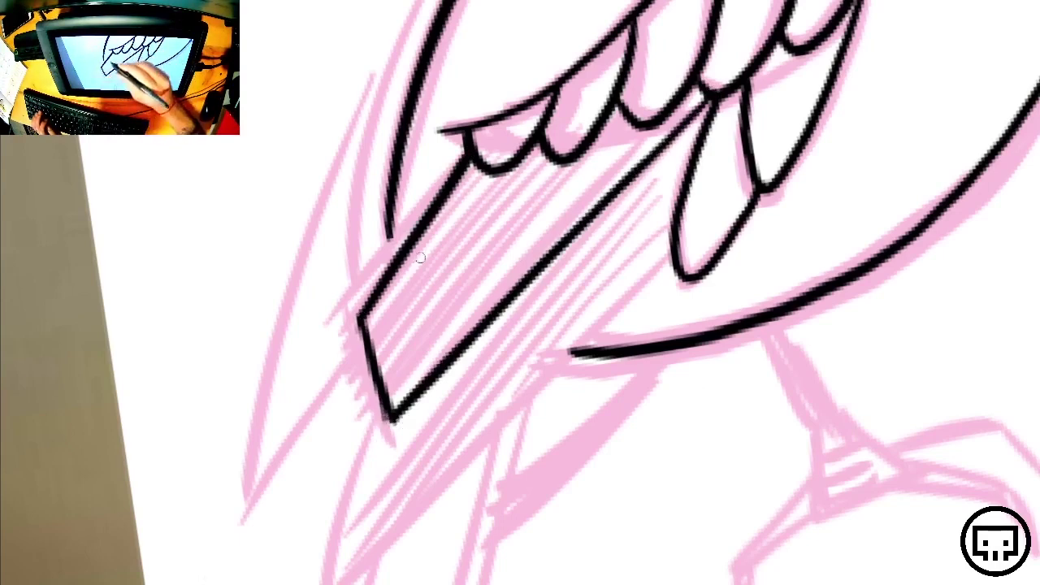
Try inking closely spaced parallel stripes inside the flight-feather block, from the rounded feathers to its outer edge
left_click_drag(488, 167, 362, 324)
left_click_drag(512, 163, 374, 343)
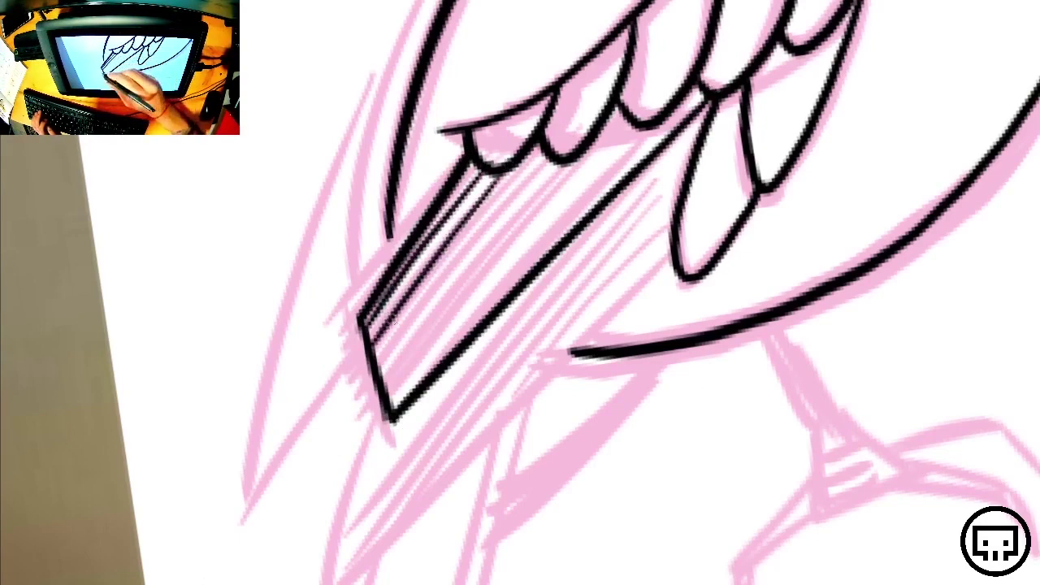
left_click_drag(546, 154, 380, 359)
left_click_drag(558, 169, 366, 410)
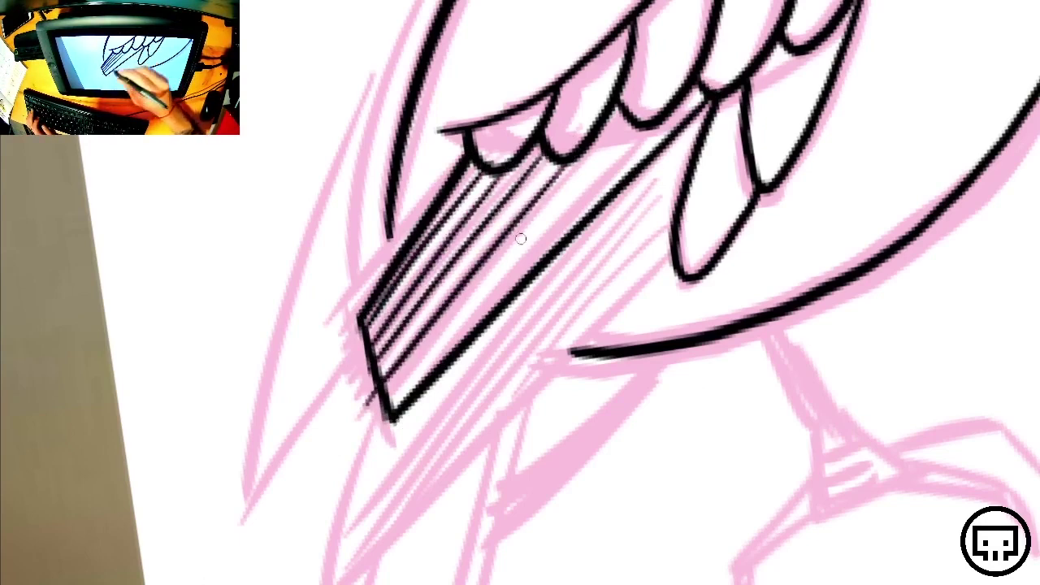
left_click_drag(635, 124, 372, 429)
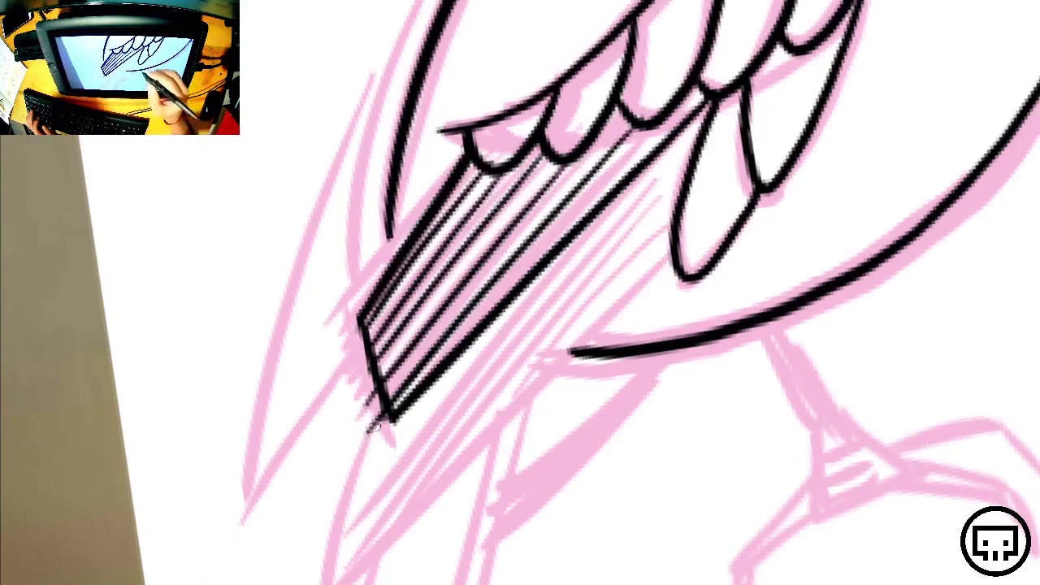
key("ctrl+z")
key("ctrl+z")
key("ctrl+z")
key("ctrl+z")
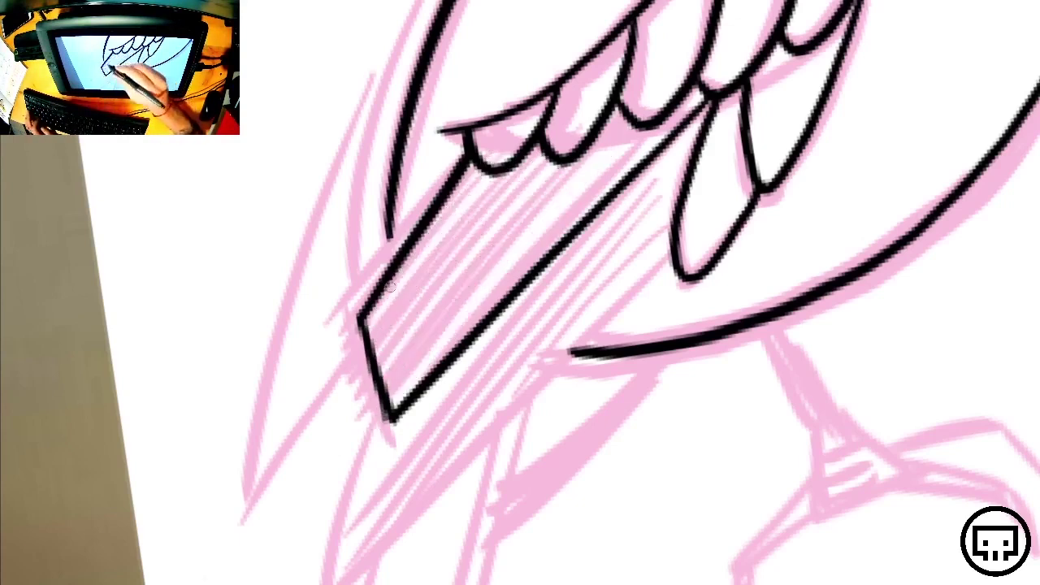
Ink evenly spaced parallel stripes inside the upper flight-feather block and darken its short outer edge
left_click_drag(493, 168, 361, 346)
left_click_drag(553, 145, 366, 366)
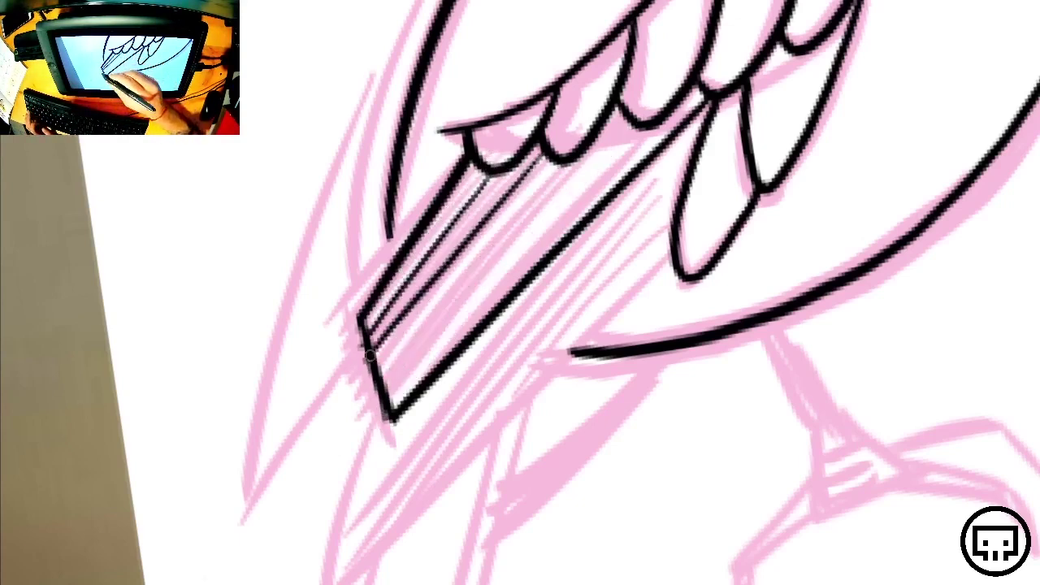
left_click_drag(575, 156, 379, 376)
left_click_drag(642, 130, 378, 410)
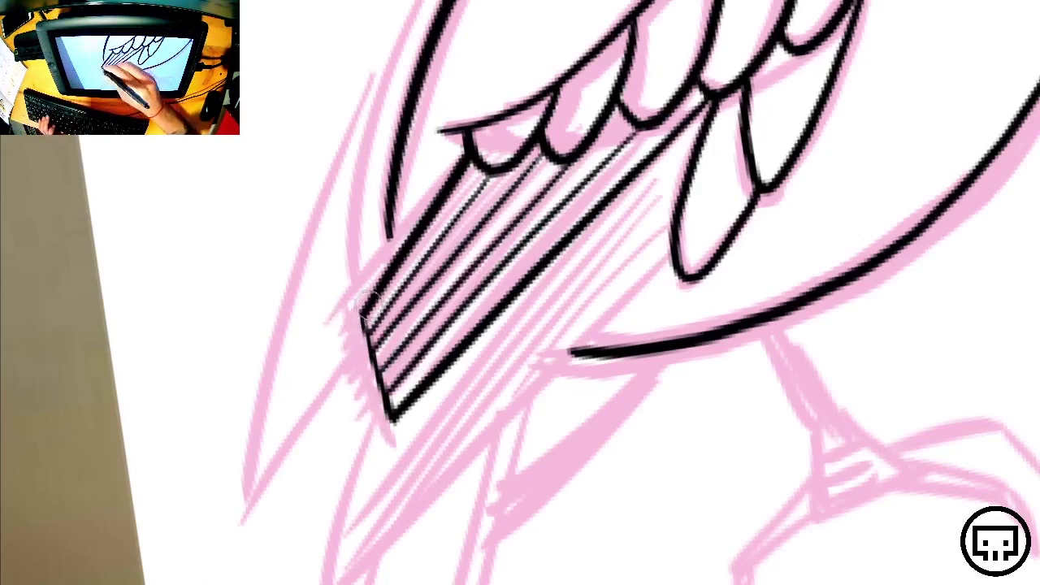
mouse_move(368, 307)
left_mouse_down()
mouse_move(367, 356)
mouse_move(392, 431)
left_mouse_up()
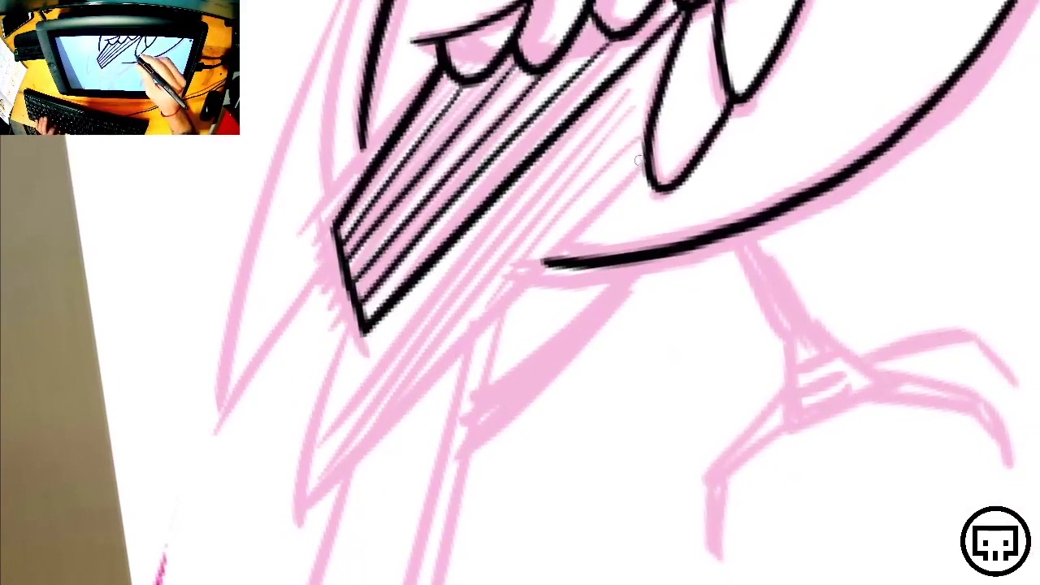
Try outlining the pointed feather group below the striped block with a long lower edge and a short outer edge
left_click_drag(650, 160, 291, 529)
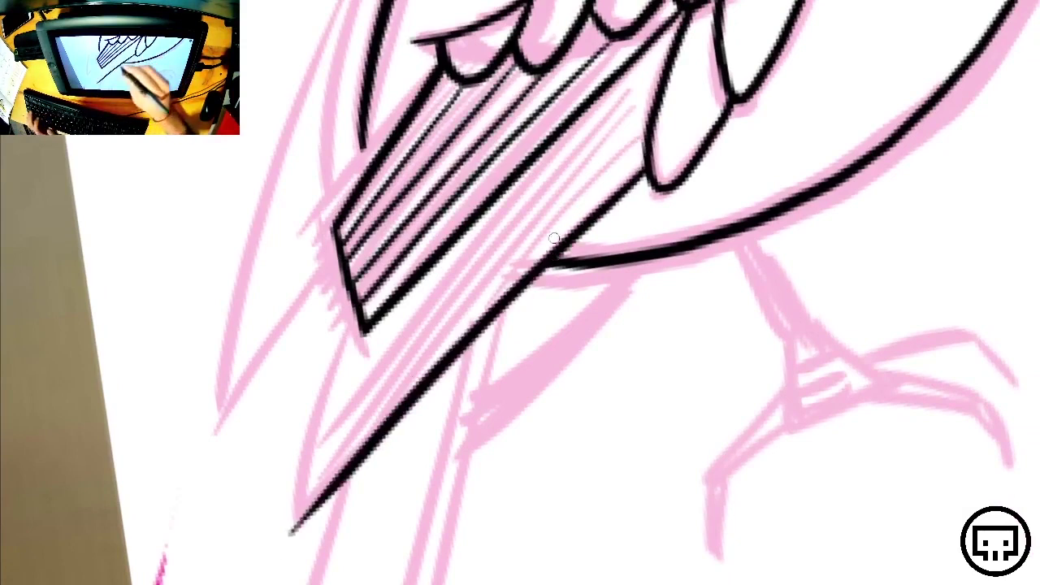
key("ctrl+z")
mouse_move(650, 162)
left_mouse_down()
mouse_move(275, 521)
mouse_move(362, 286)
left_mouse_up()
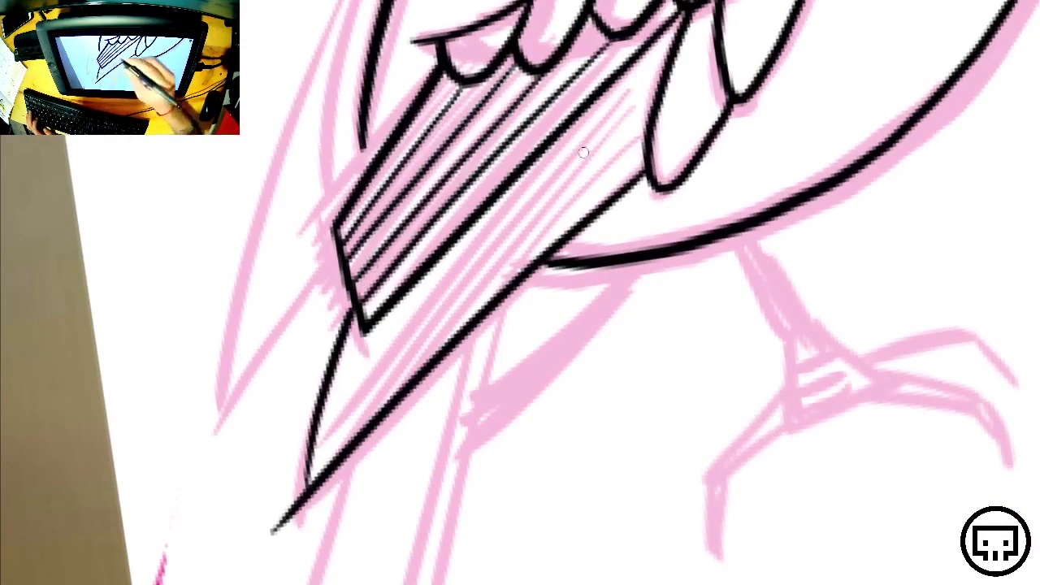
Try inking parallel stripes inside the pointed feather group, working up from its long lower edge, and undo them
left_click_drag(646, 152, 295, 486)
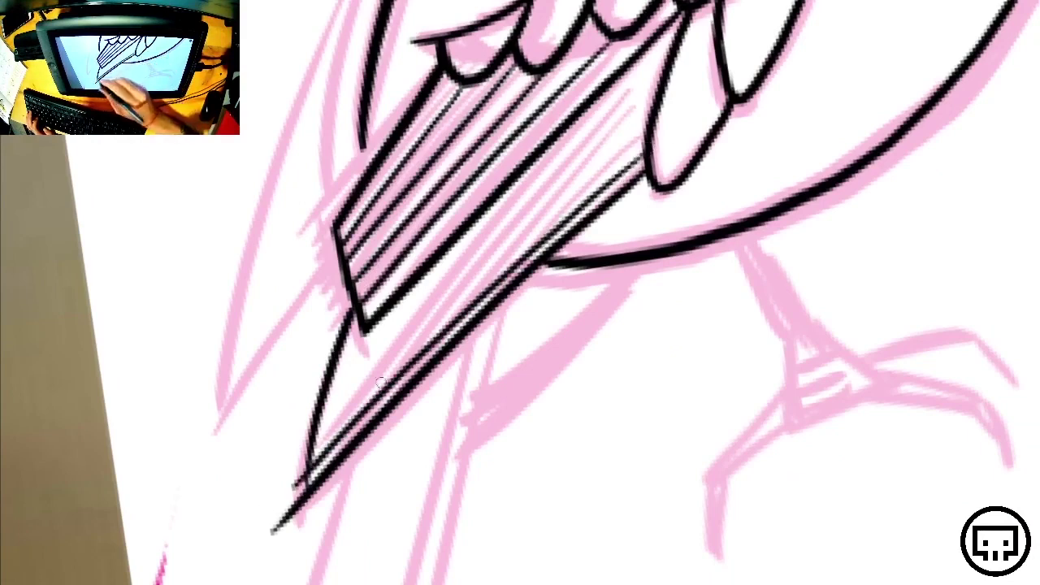
left_click_drag(646, 124, 285, 471)
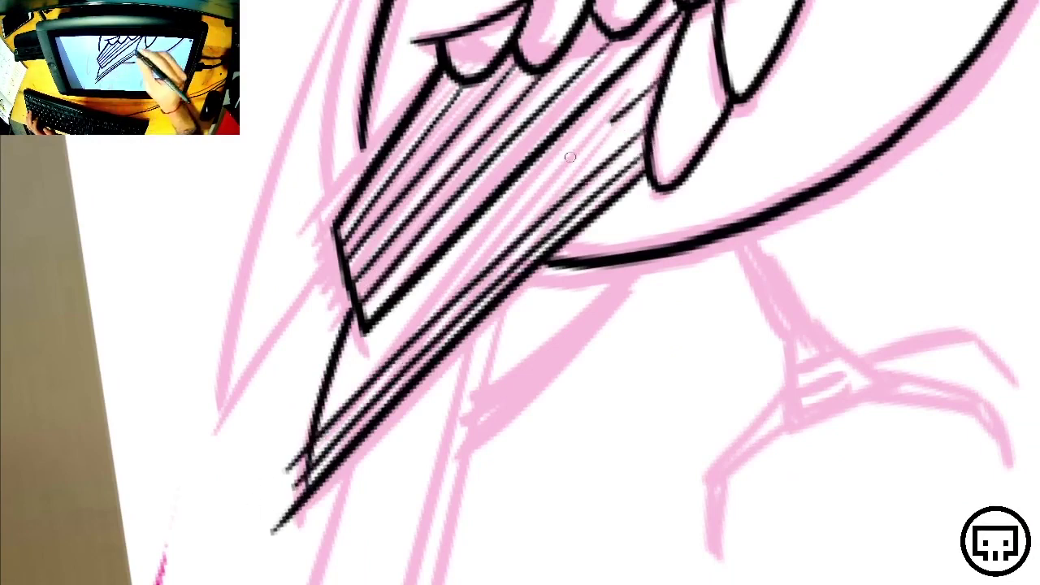
left_click_drag(611, 120, 289, 447)
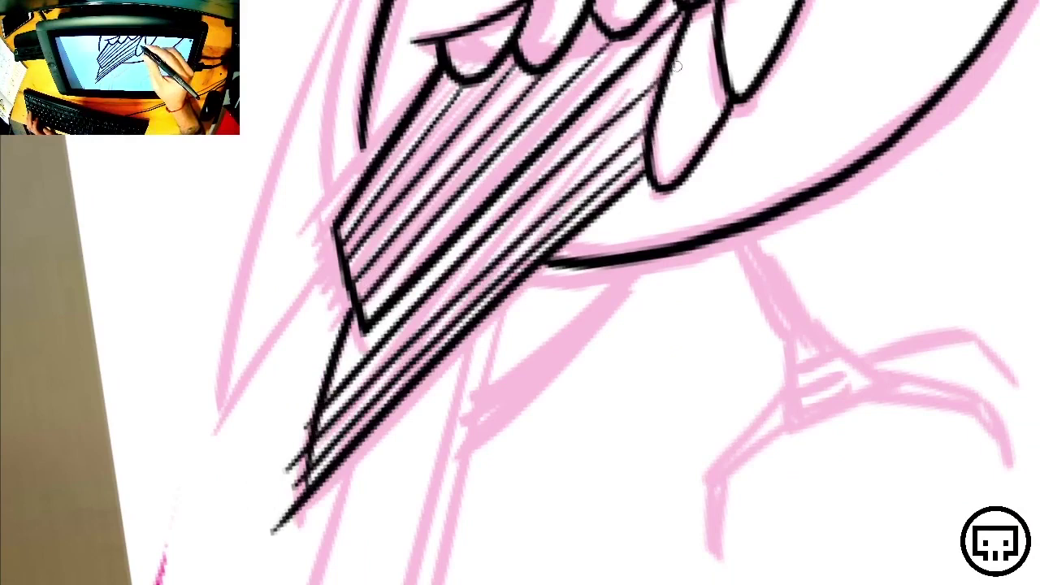
key("ctrl+z")
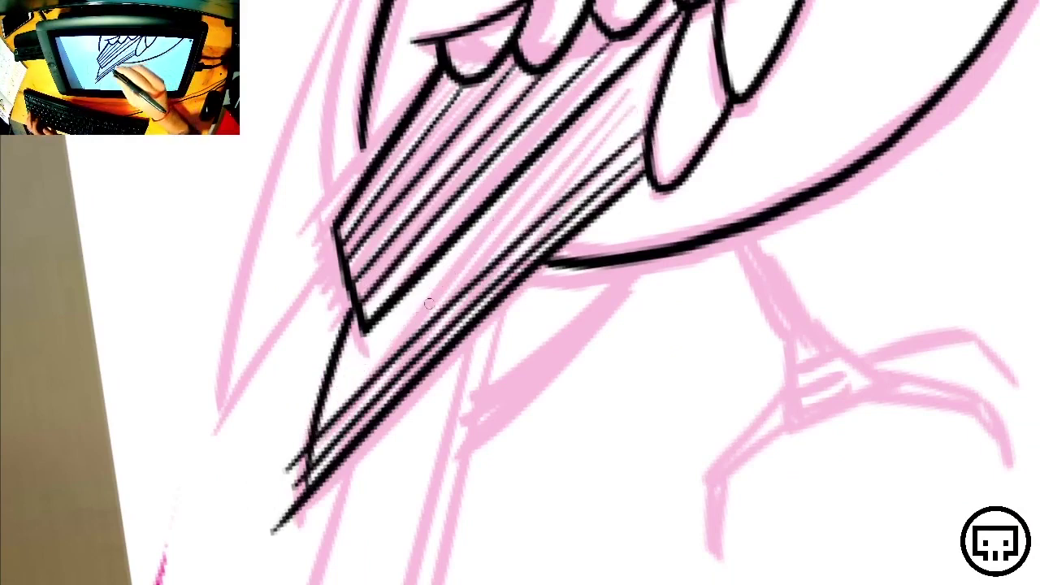
left_click_drag(344, 363, 658, 79)
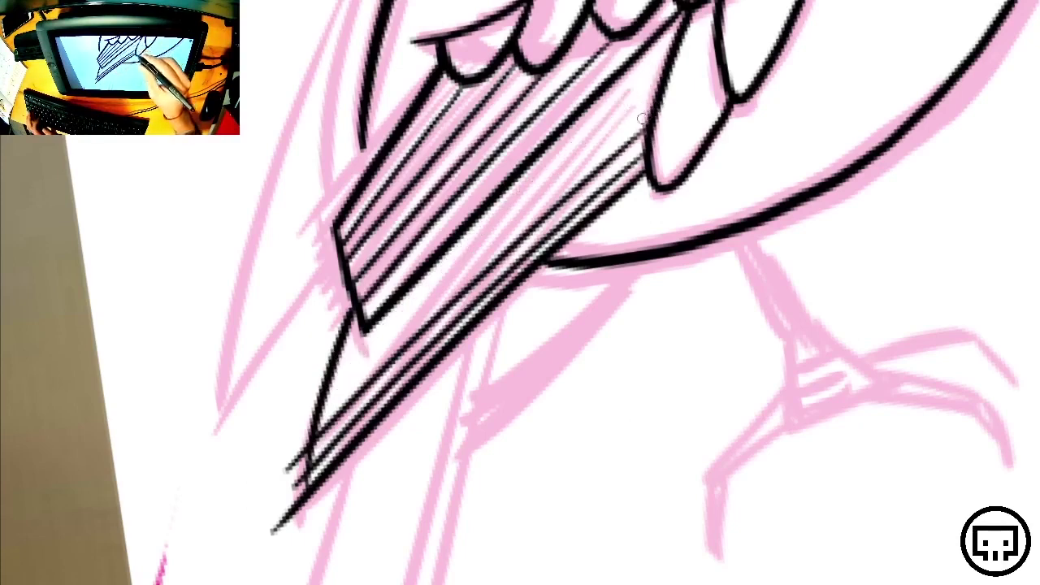
key("ctrl+z")
left_click_drag(663, 60, 289, 432)
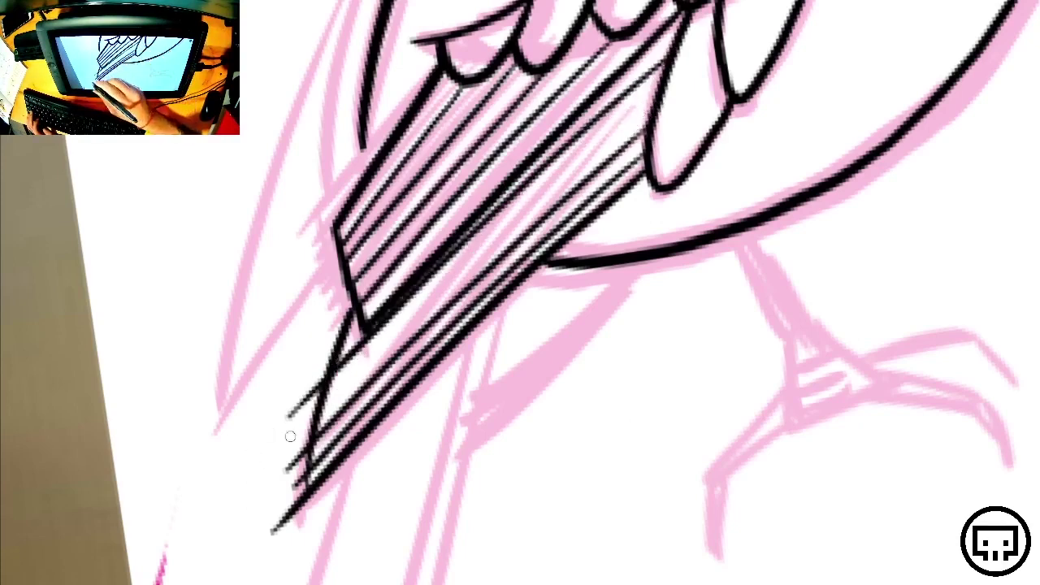
key("ctrl+z")
key("ctrl+z")
key("ctrl+z")
Try striping the pointed feather group from the side next to the upper block, and undo those stripes
left_click_drag(673, 45, 327, 398)
left_click_drag(659, 81, 293, 454)
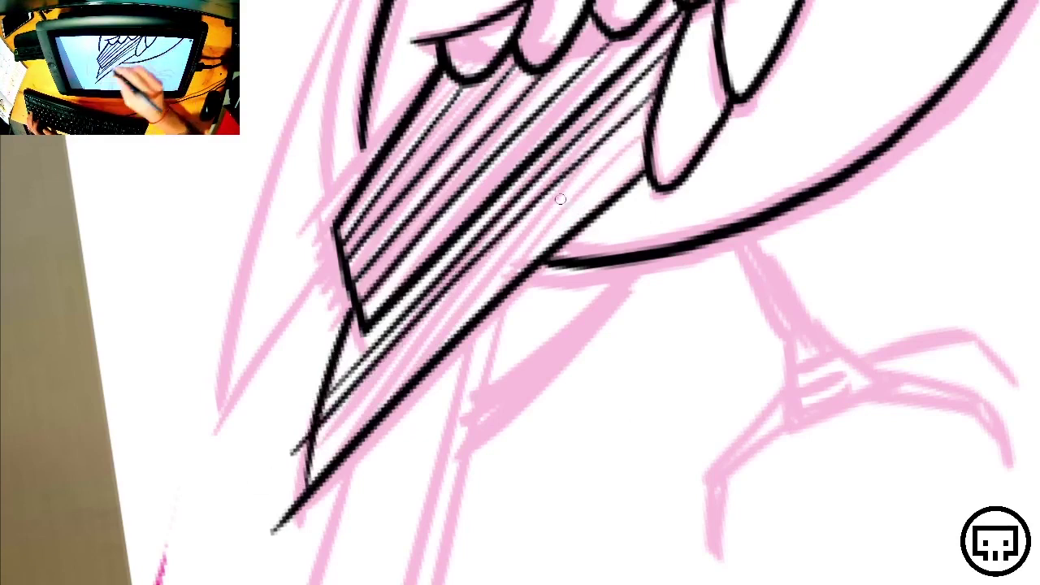
key("ctrl+z")
left_click_drag(663, 93, 299, 452)
key("ctrl+z")
key("ctrl+z")
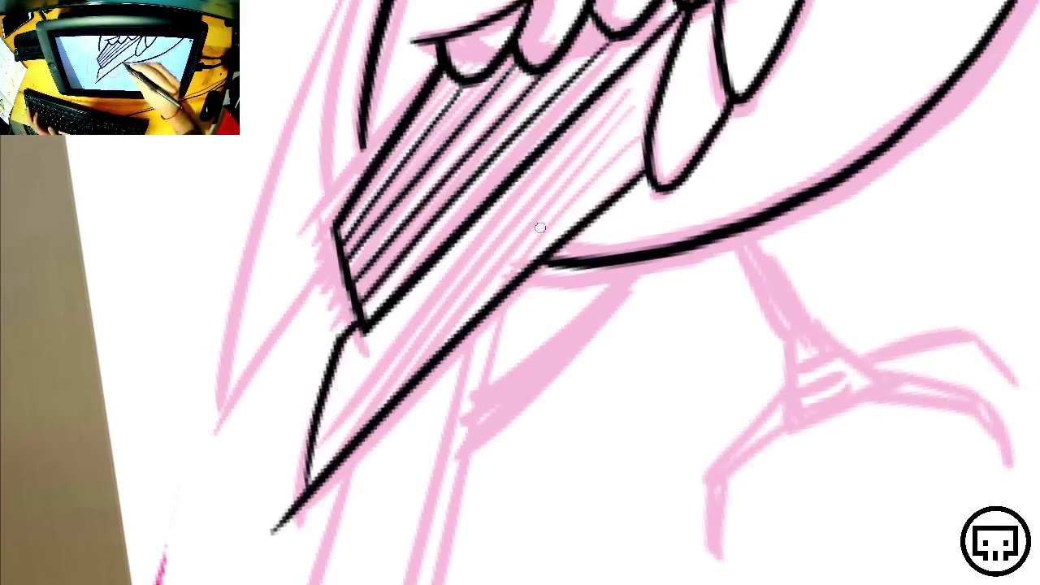
Try filling the pointed feather group with stripes parallel to the upper block's long edge
left_click_drag(676, 34, 324, 407)
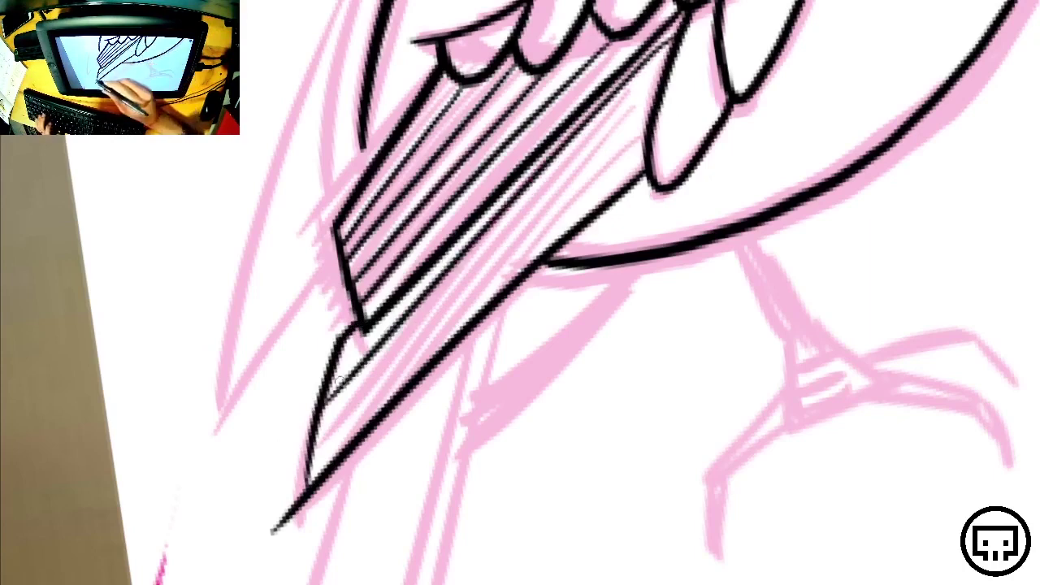
key("ctrl+z")
left_click_drag(668, 49, 292, 422)
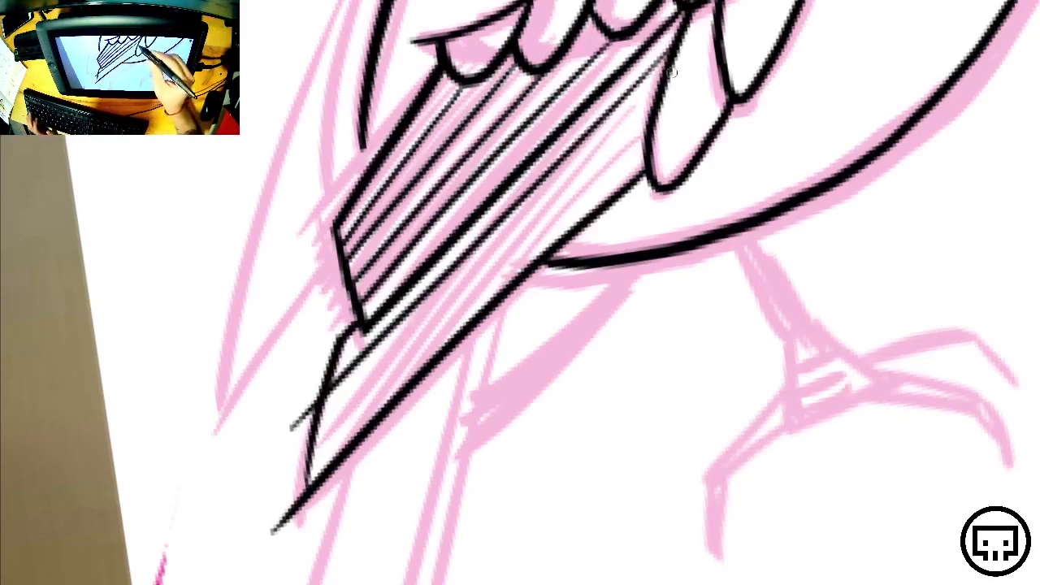
left_click_drag(668, 80, 294, 445)
left_click_drag(655, 123, 301, 472)
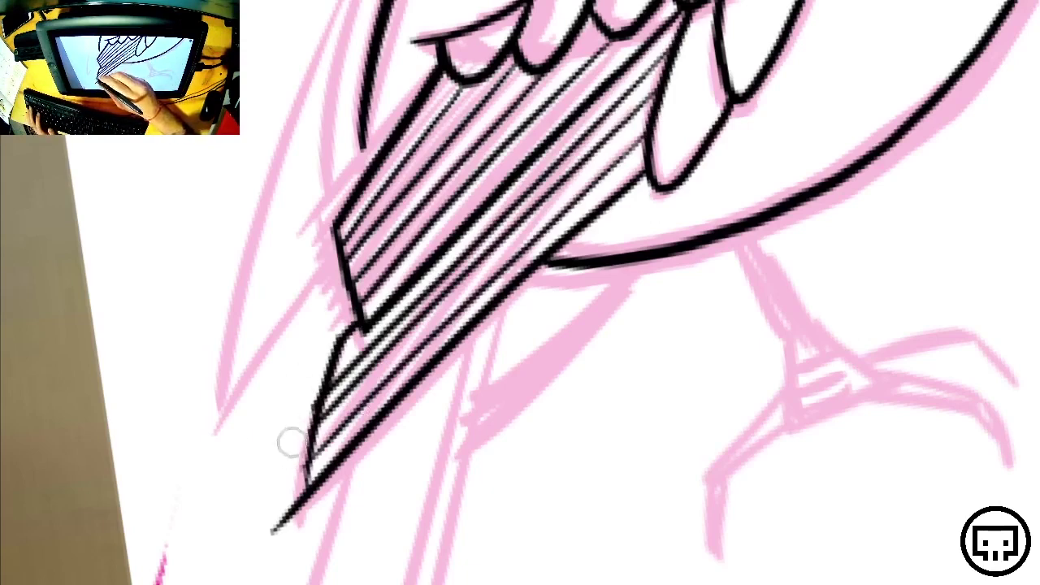
Try erasing the line ends past the feather tip, closing the corner below the upper block, and thickening the outer edge
mouse_move(293, 481)
left_mouse_down()
mouse_move(297, 519)
mouse_move(274, 507)
left_mouse_up()
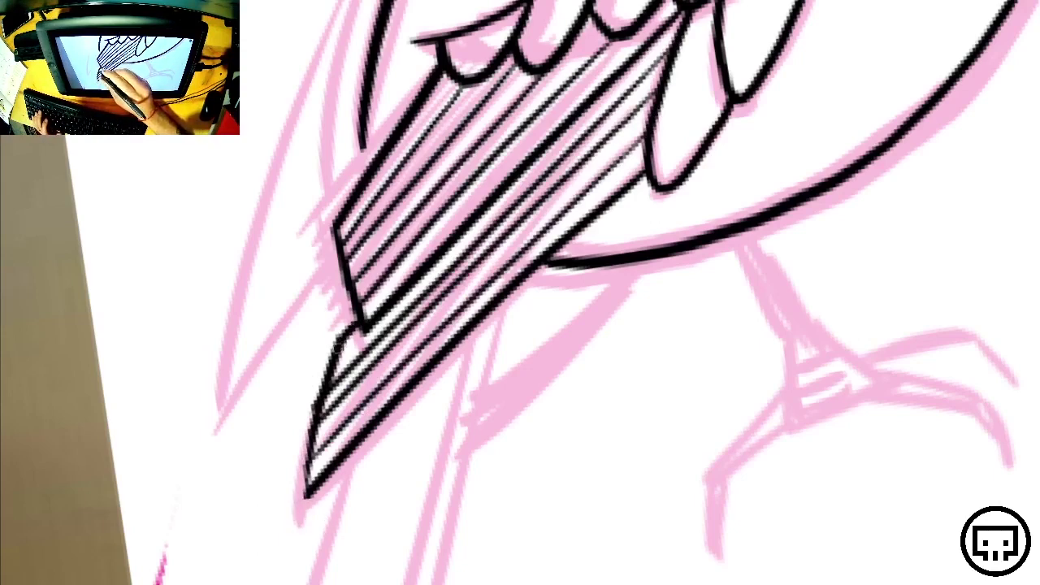
left_click_drag(340, 346, 363, 327)
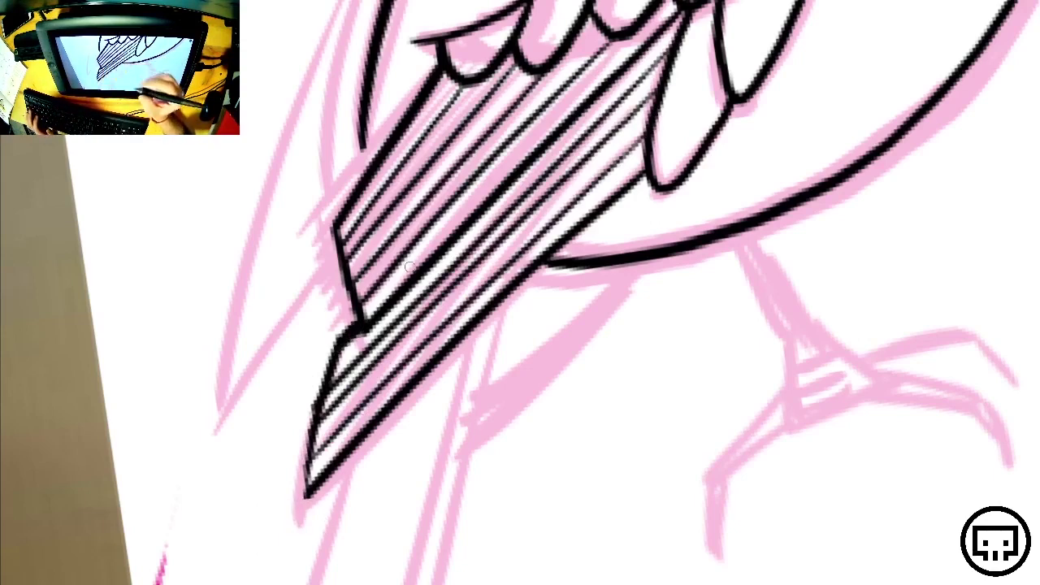
left_click_drag(340, 333, 307, 492)
key("ctrl+z")
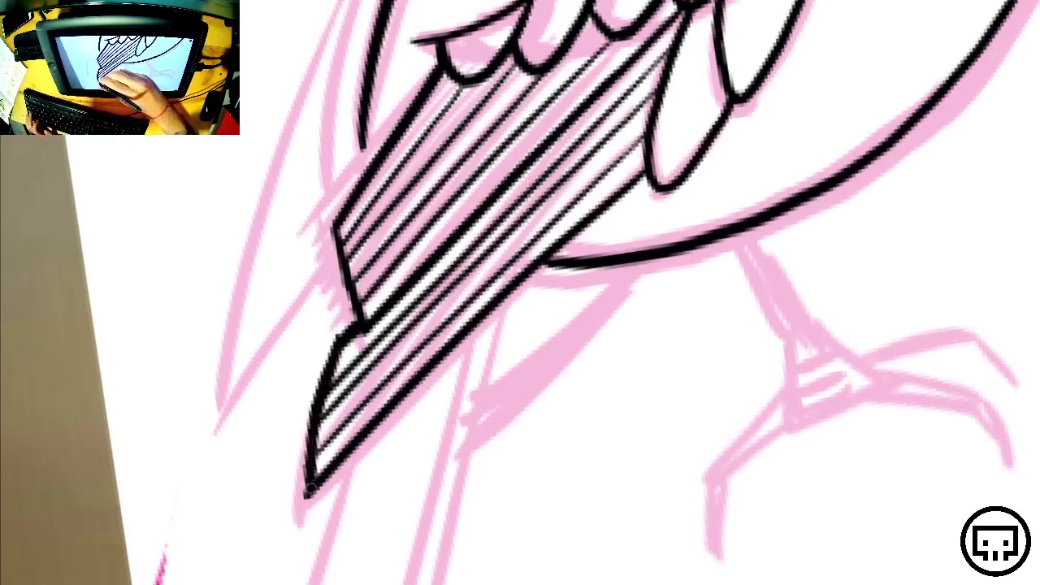
key("ctrl+z")
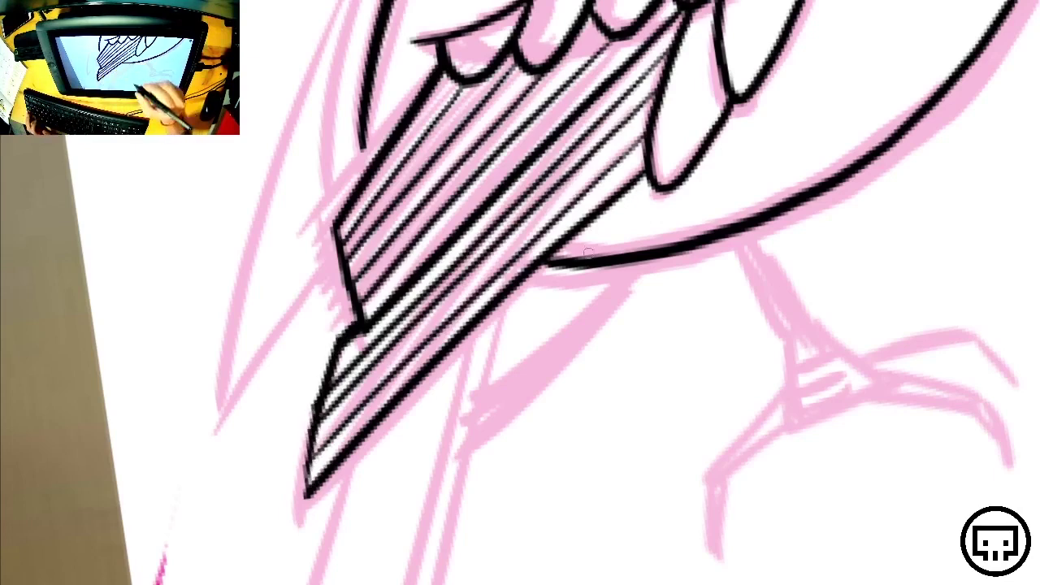
Undo the pointed feather group's clean-up, stripes and outline, back to its bare pink sketch
key("ctrl+z")
key("ctrl+z")
key("ctrl+z")
key("ctrl+z")
key("ctrl+z")
key("ctrl+z")
key("ctrl+z")
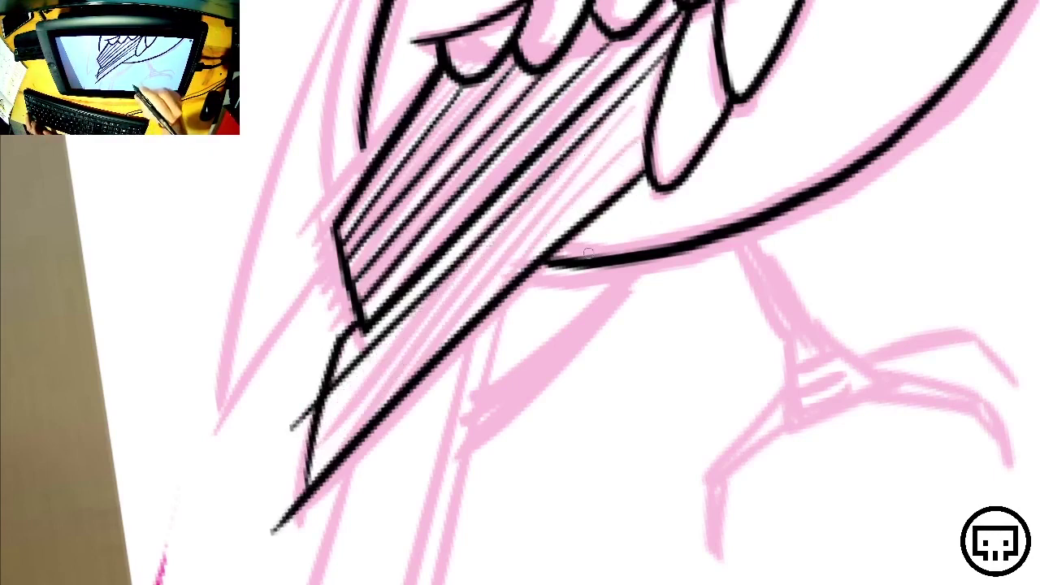
left_click_drag(355, 309, 339, 342)
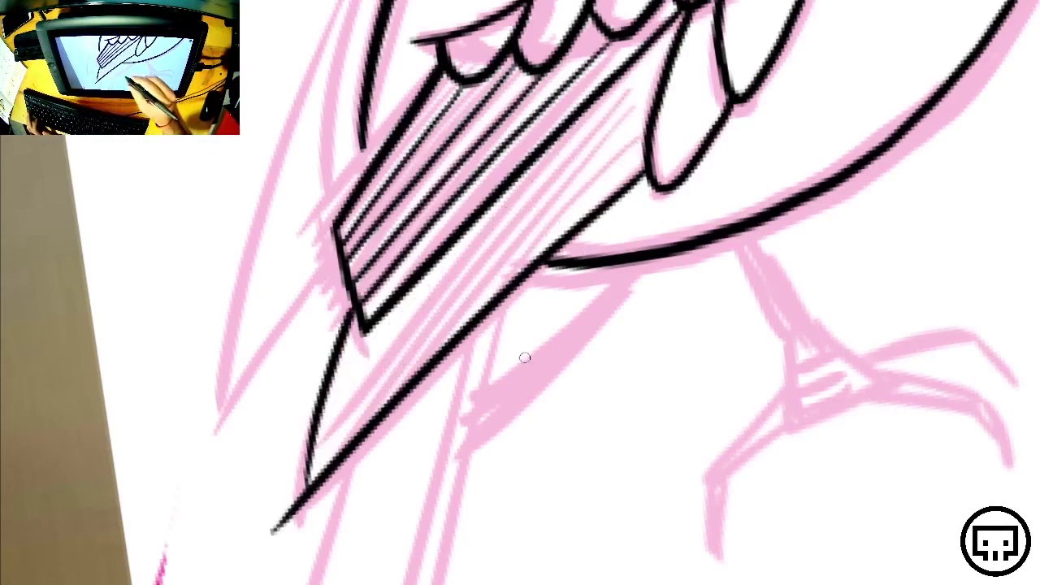
left_click_drag(650, 49, 290, 463)
key("ctrl+z")
key("ctrl+z")
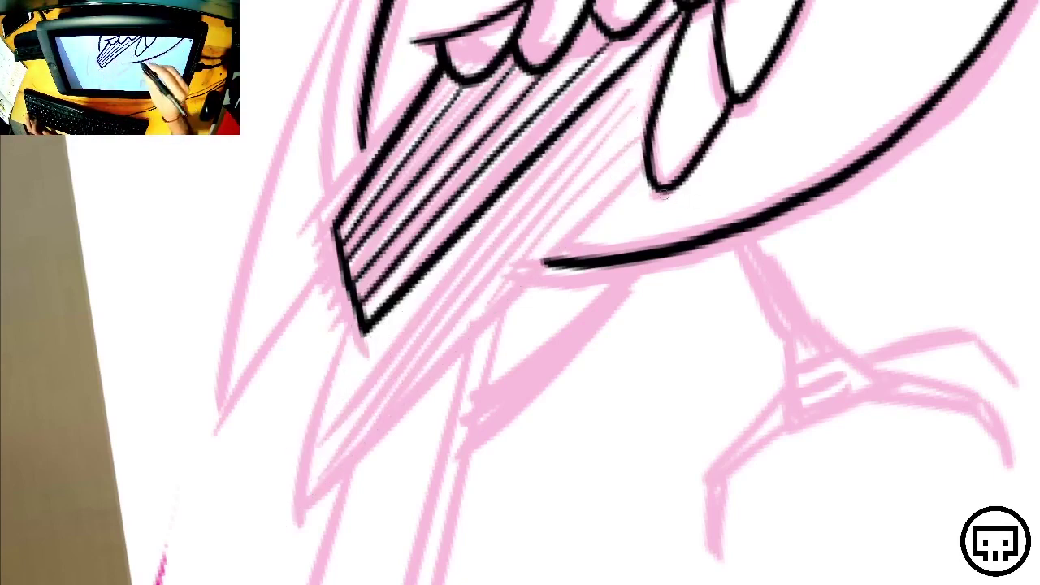
Outline the pointed feather group again with a curved outer edge and a long lower edge starting at the hanging feather's tip
left_click_drag(656, 193, 258, 532)
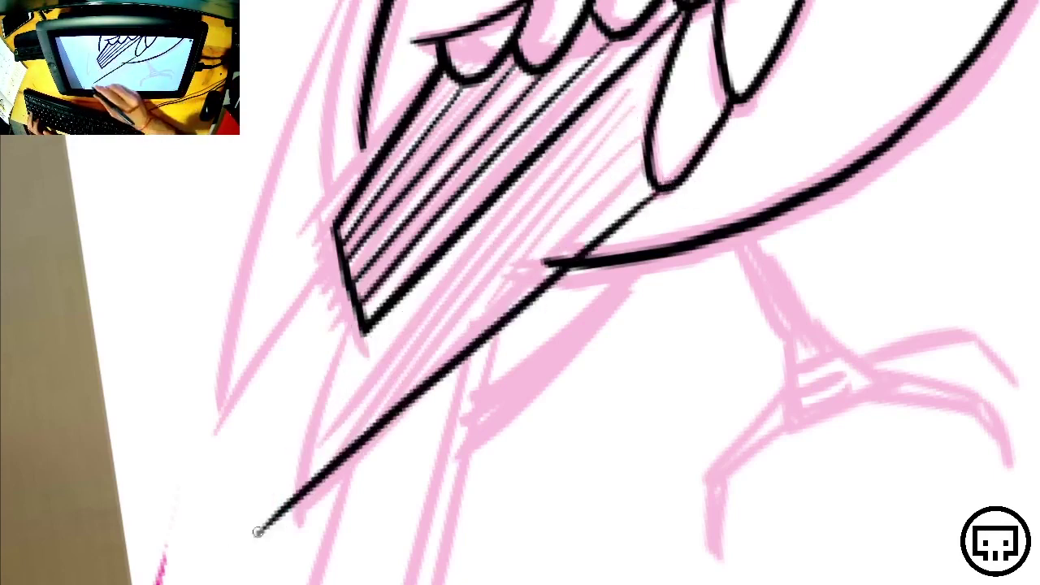
key("ctrl+z")
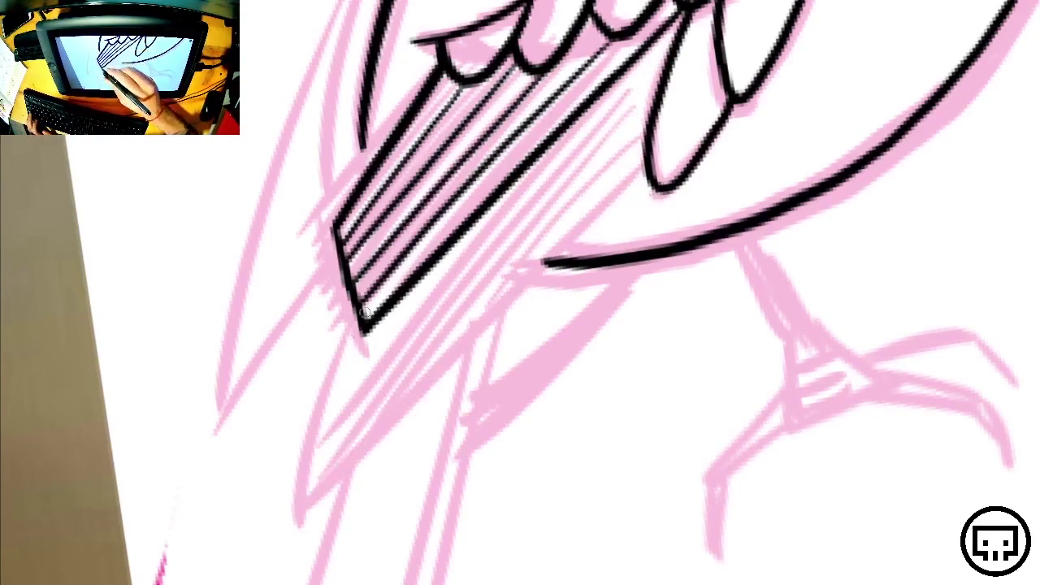
left_click_drag(365, 315, 291, 496)
left_click_drag(650, 191, 257, 532)
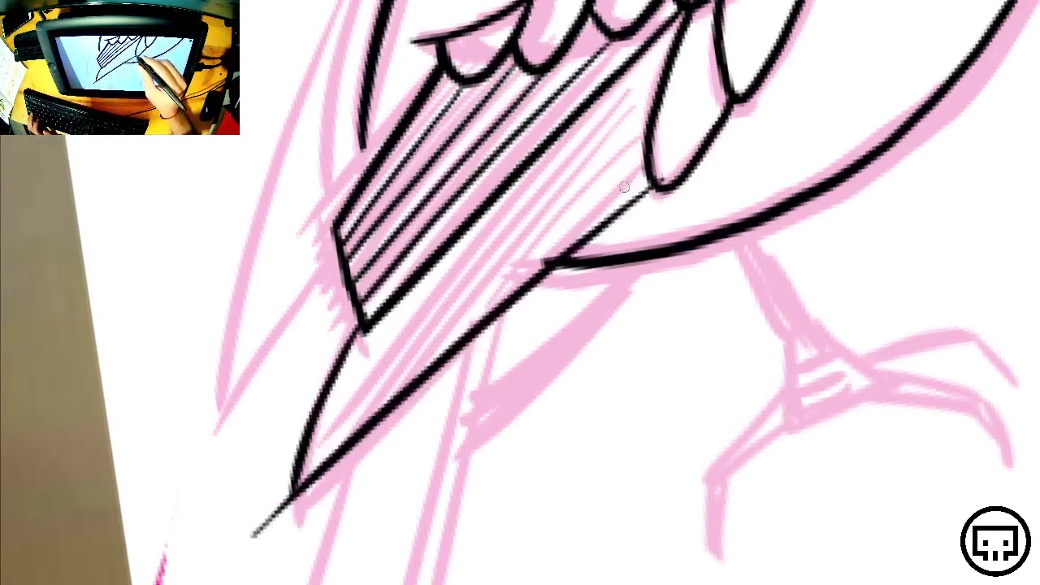
Ink parallel stripes inside the pointed feather group, running from the hanging feather to its curved outer edge
left_click_drag(625, 187, 302, 475)
left_click_drag(654, 132, 291, 449)
key("ctrl+z")
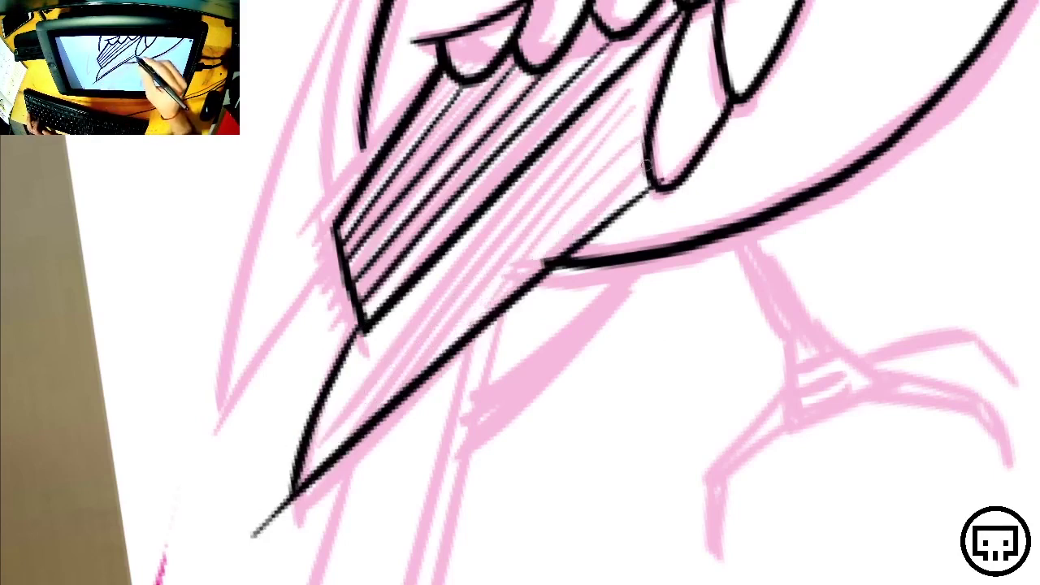
left_click_drag(650, 155, 276, 492)
left_click_drag(647, 120, 286, 452)
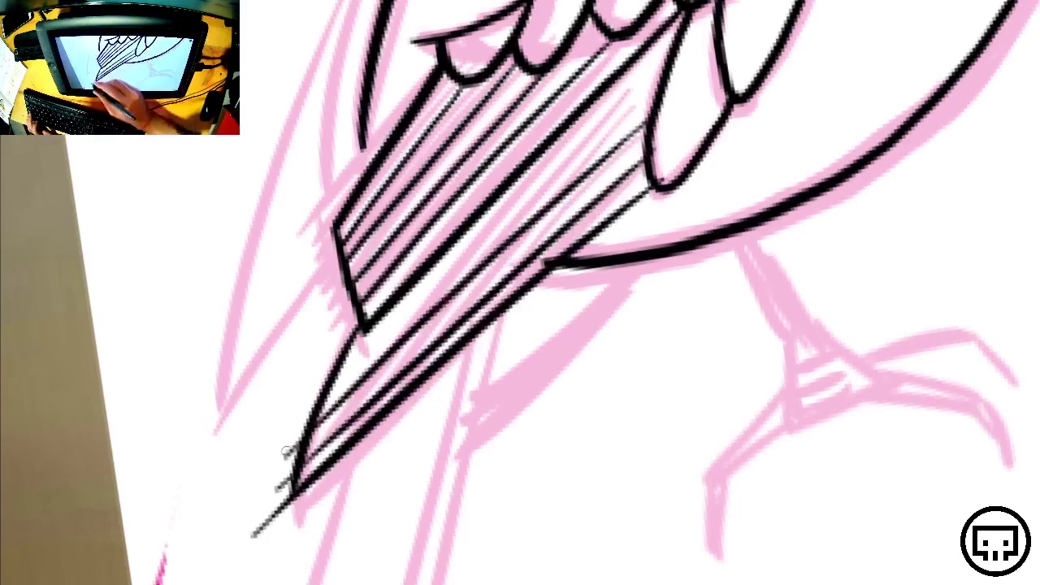
left_click_drag(674, 49, 268, 449)
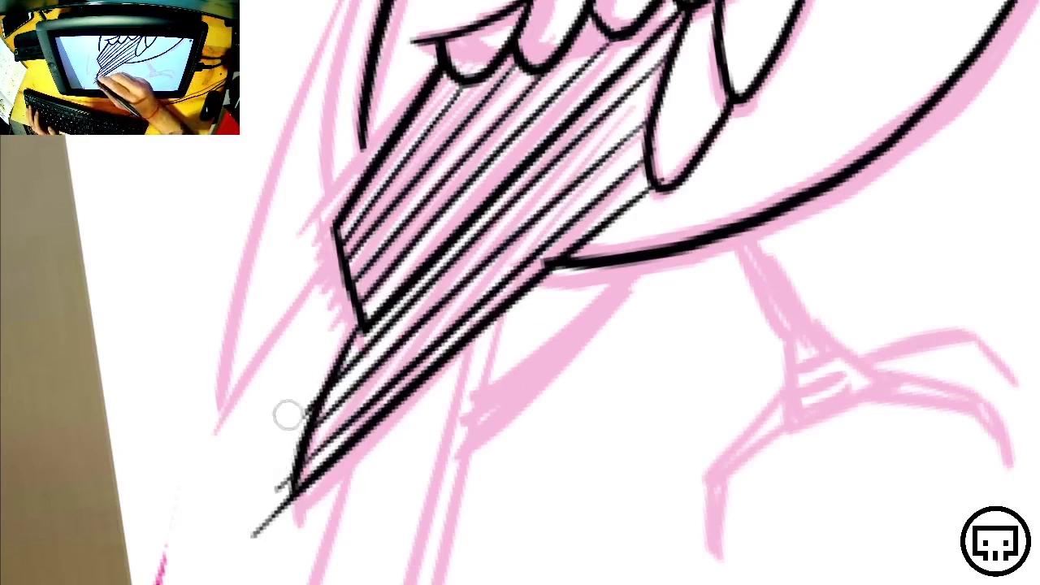
Erase the line ends overshooting the pointed feather group, then reduce the brush size and trim the belly line's overlapping end
mouse_move(288, 415)
left_mouse_down()
mouse_move(279, 515)
mouse_move(253, 528)
left_mouse_up()
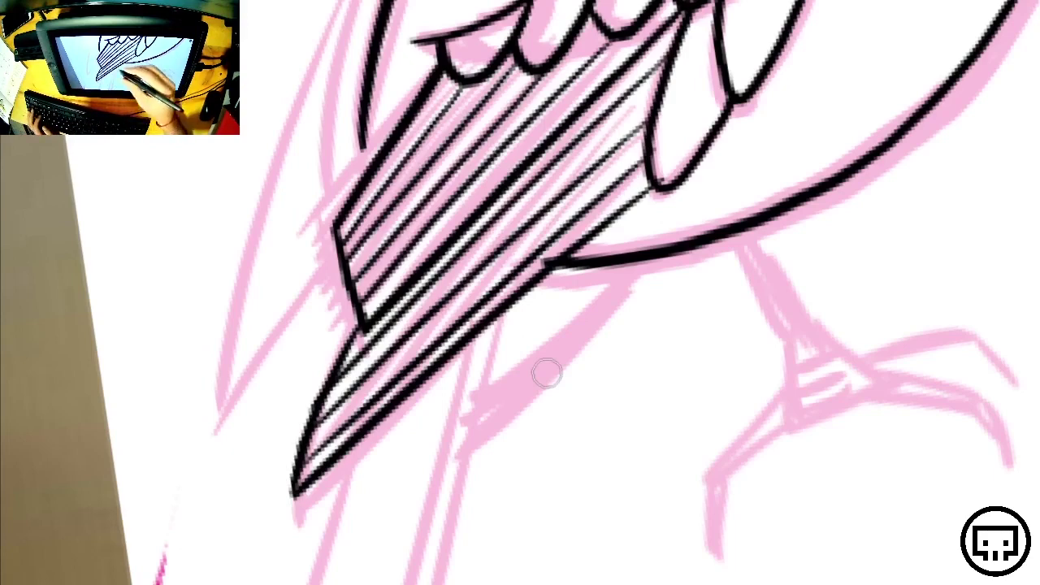
mouse_move(377, 3)
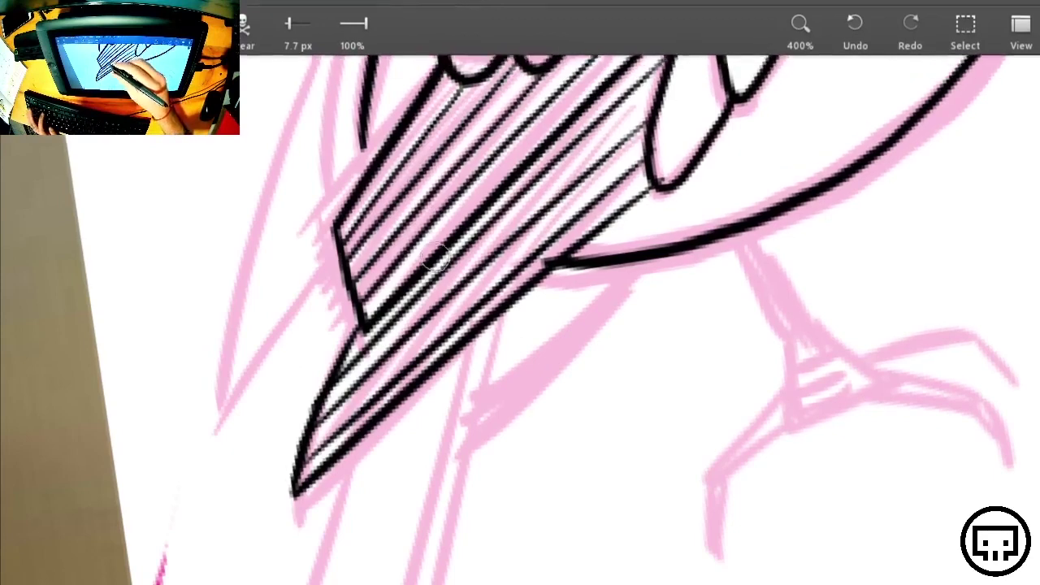
mouse_move(325, 41)
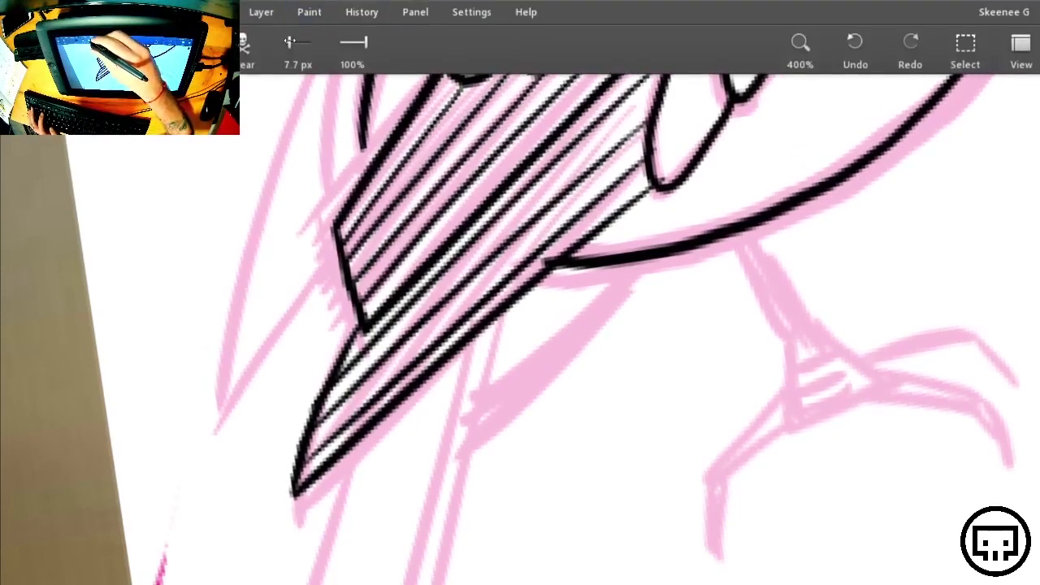
left_click_drag(290, 42, 286, 41)
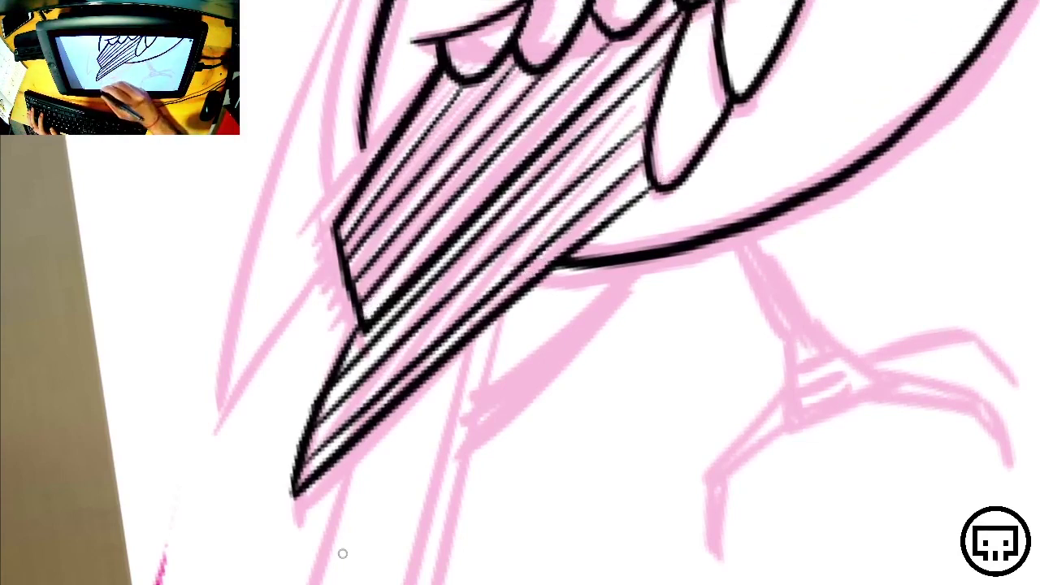
Examine the striped wing feathers within the whole bird drawing beside the reference photo
key("comma")
key("comma")
key("comma")
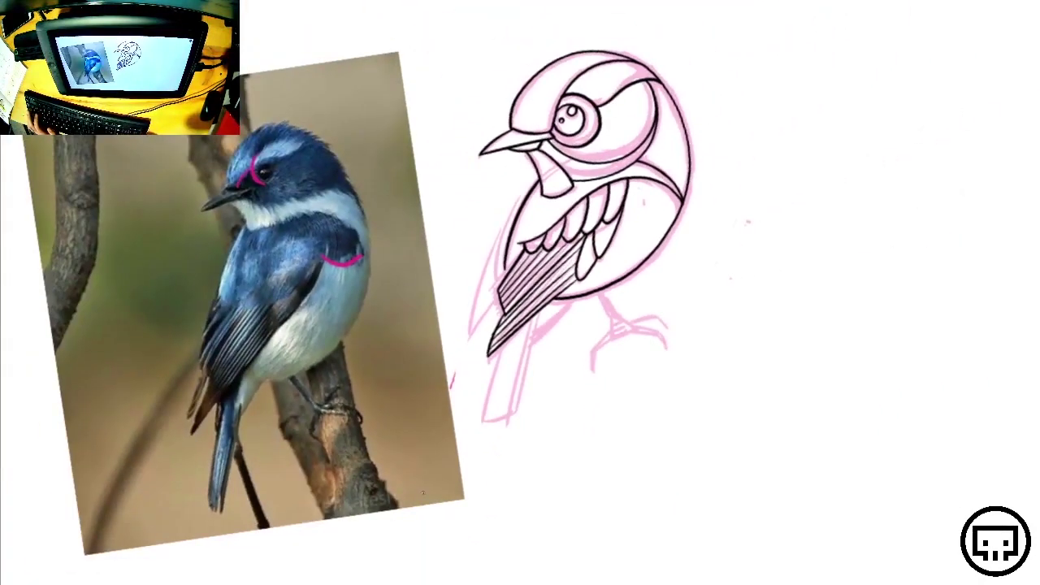
key("period")
key("period")
key("period")
key("period")
key("period")
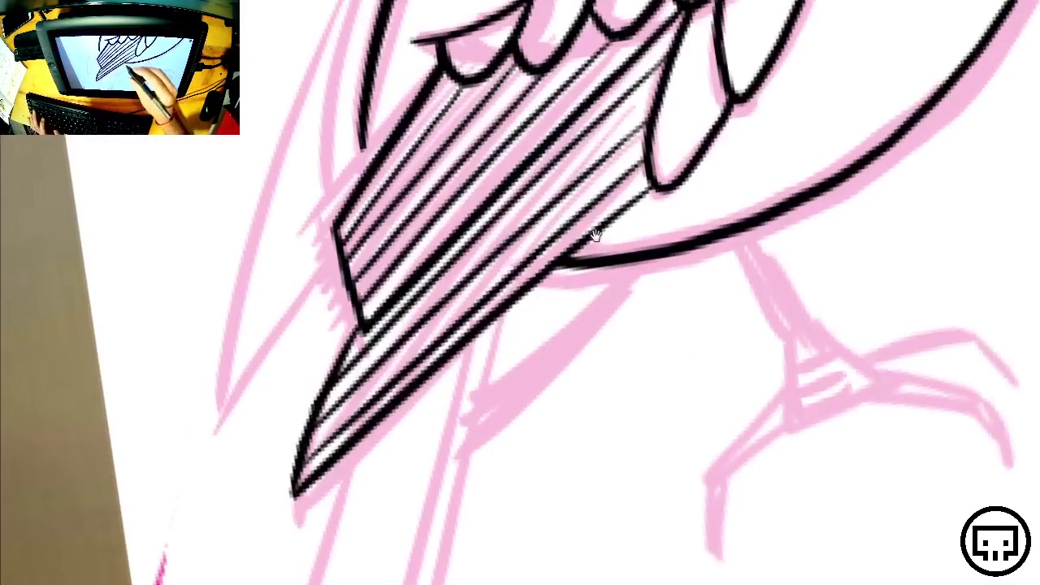
Ink the narrow feather behind the striped wing, with a short slanted end and a long curved outer edge reaching the throat
left_click_drag(594, 231, 589, 367)
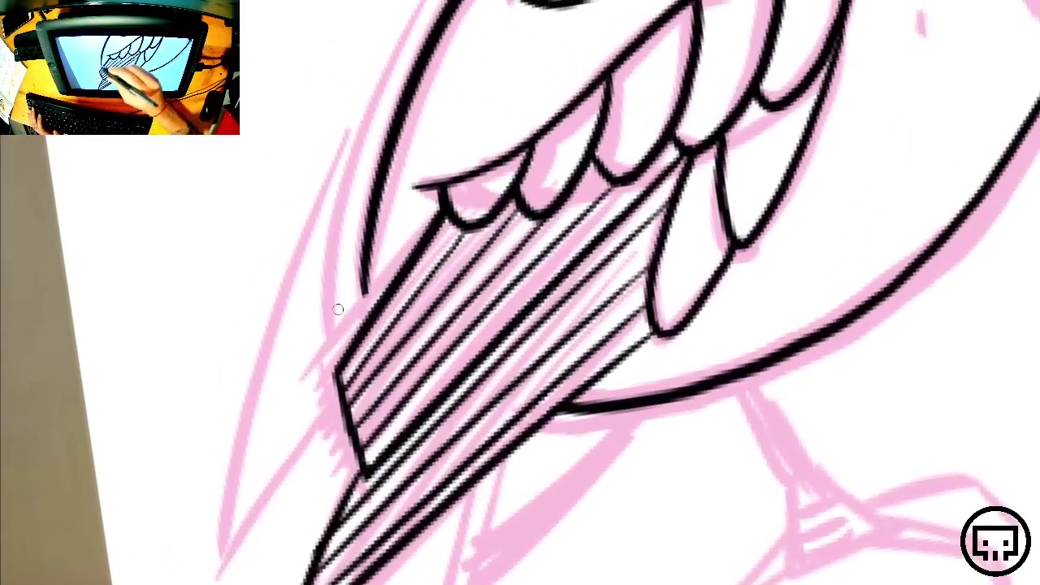
left_click_drag(364, 289, 283, 362)
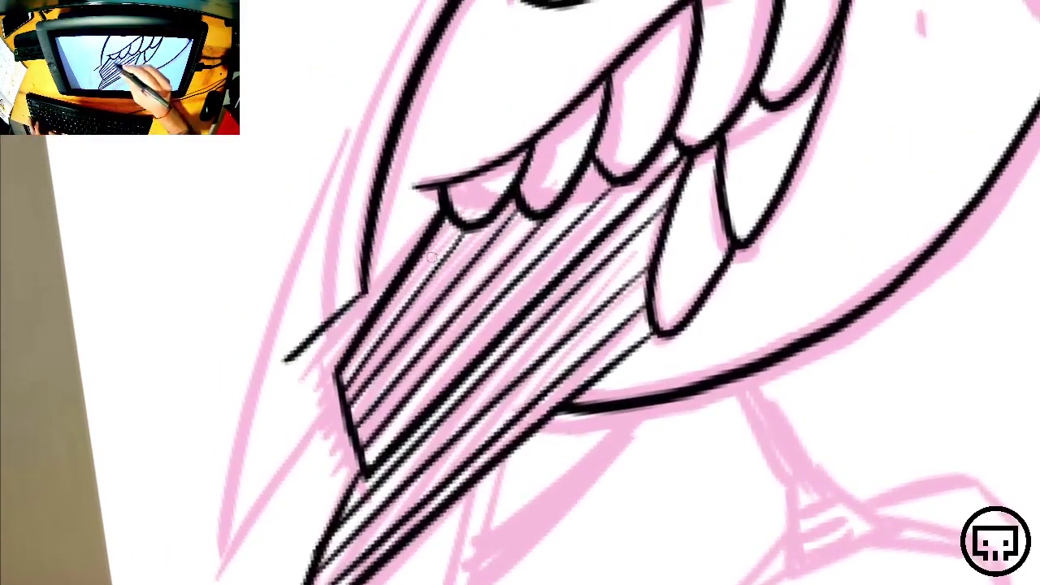
key("ctrl+z")
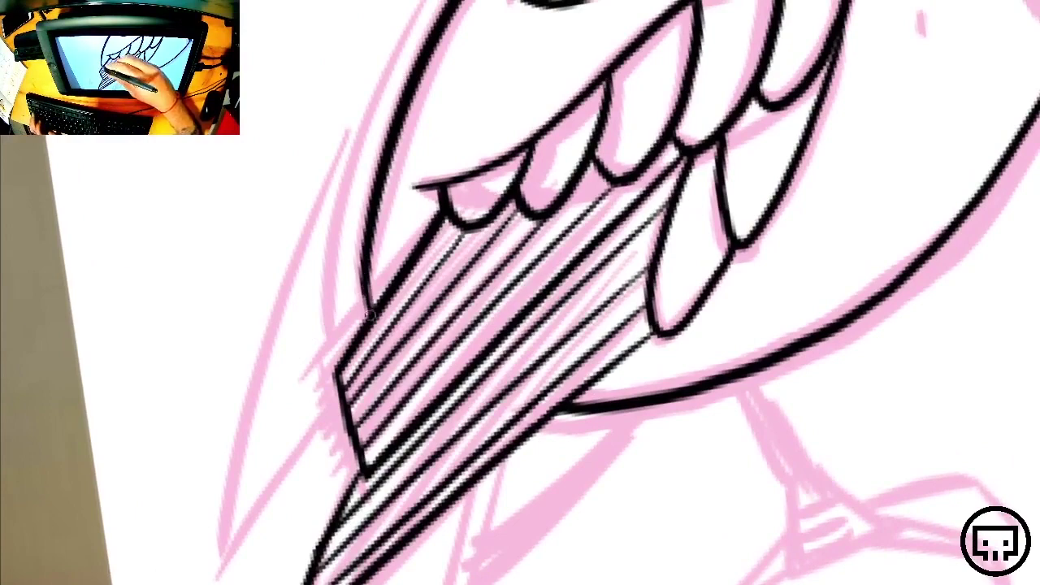
left_click_drag(399, 257, 458, 302)
left_click_drag(424, 334, 385, 365)
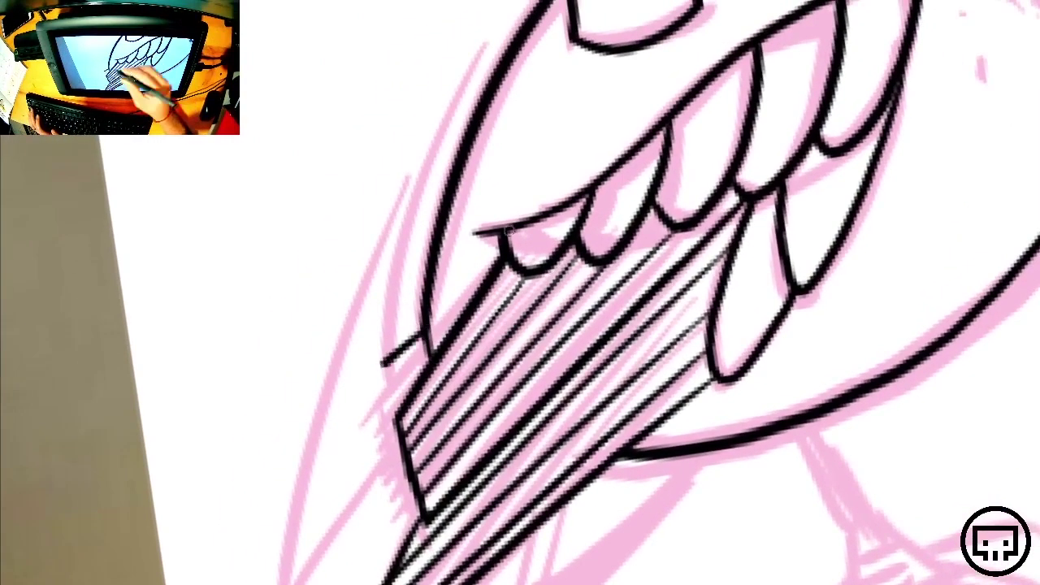
left_click_drag(553, 231, 460, 413)
mouse_move(293, 542)
left_mouse_down()
mouse_move(327, 373)
mouse_move(468, 158)
left_mouse_up()
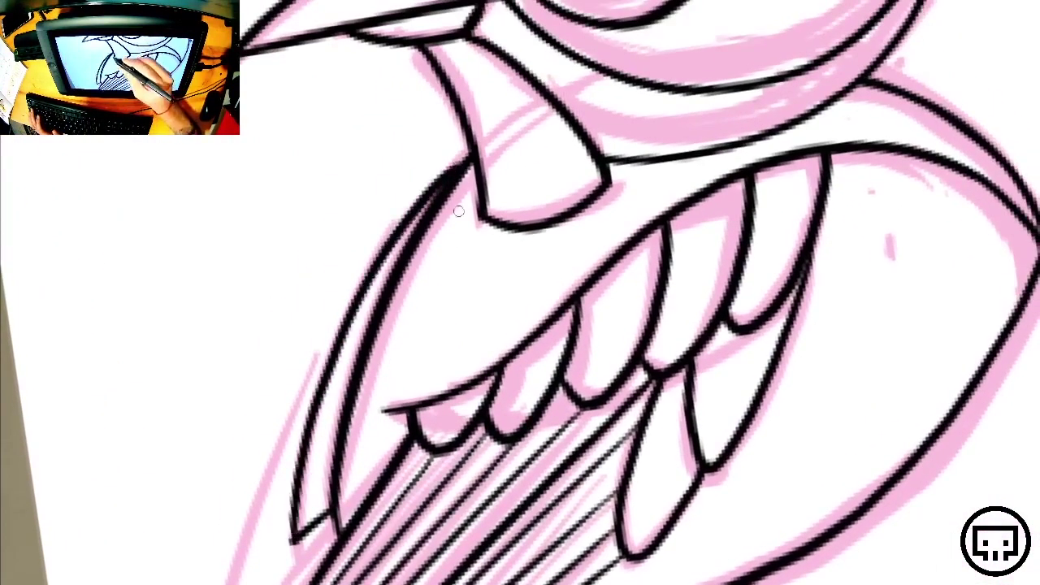
left_click_drag(435, 453, 554, 263)
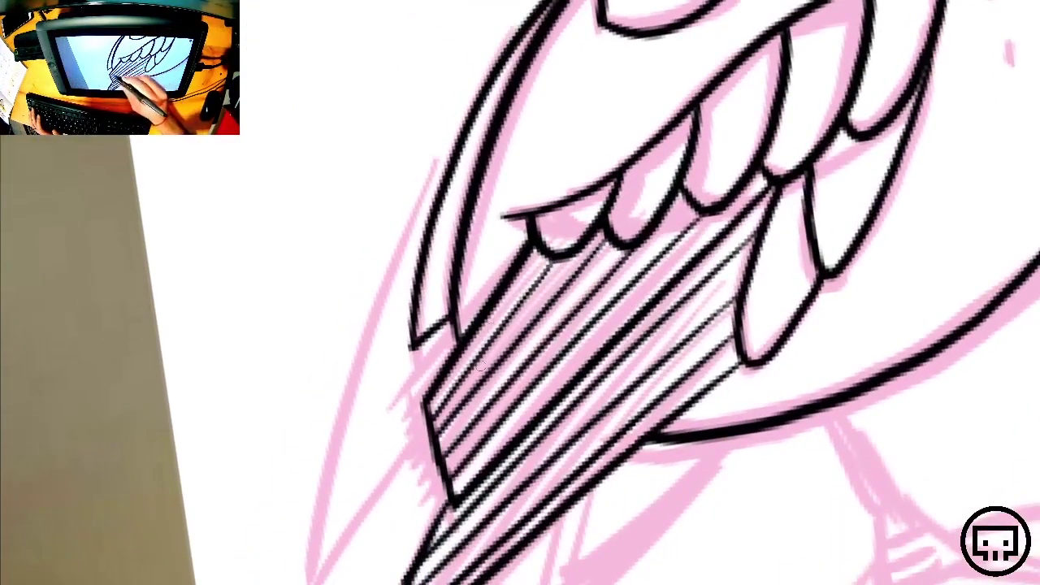
Outline the longer pointed feather behind the wing with a straight lower edge from the square-ended group and a curved outer edge
left_click_drag(413, 345, 455, 314)
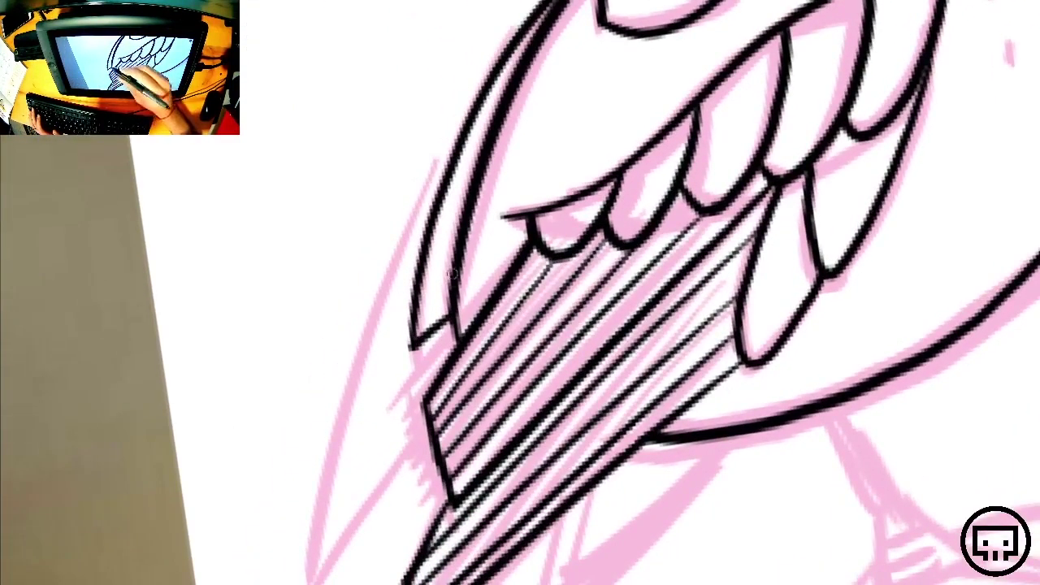
left_click_drag(432, 413, 312, 576)
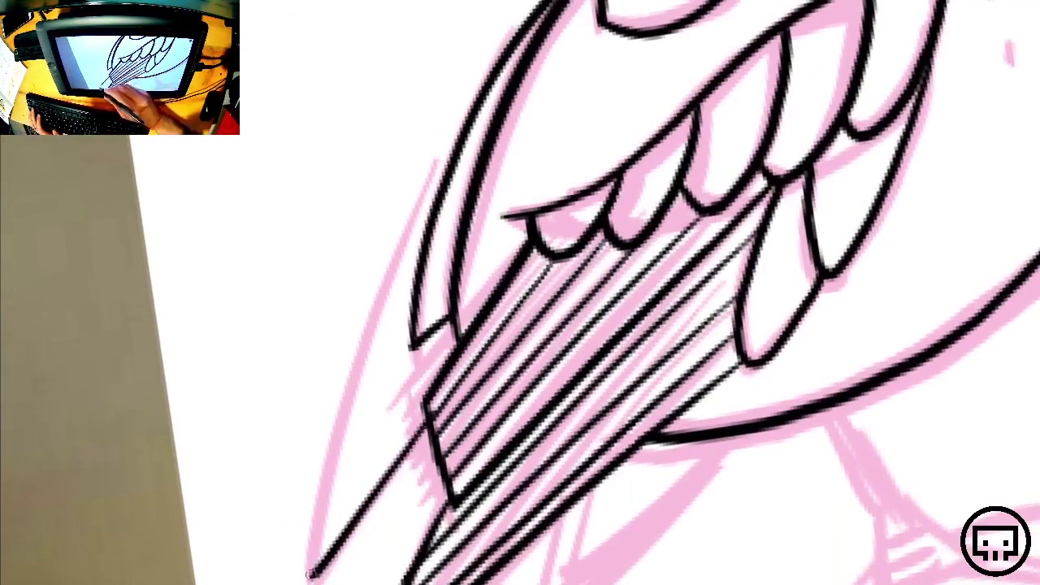
mouse_move(512, 387)
left_mouse_down()
mouse_move(534, 261)
mouse_move(502, 340)
left_mouse_up()
key("ctrl+z")
left_click_drag(421, 374, 314, 513)
mouse_move(329, 415)
left_mouse_down()
mouse_move(314, 514)
mouse_move(517, 34)
left_mouse_up()
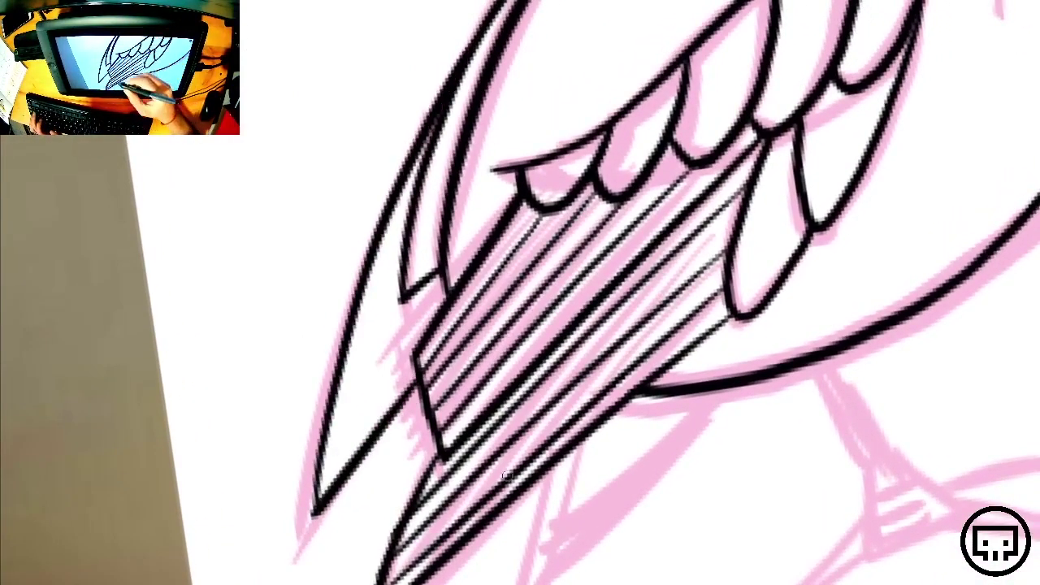
Ink two tapering lengthwise stripes inside the rear pointed feather and a short line between the narrow feather's end and the square-ended group
mouse_move(790, 324)
left_mouse_down()
mouse_move(750, 409)
mouse_move(643, 495)
mouse_move(769, 298)
left_mouse_up()
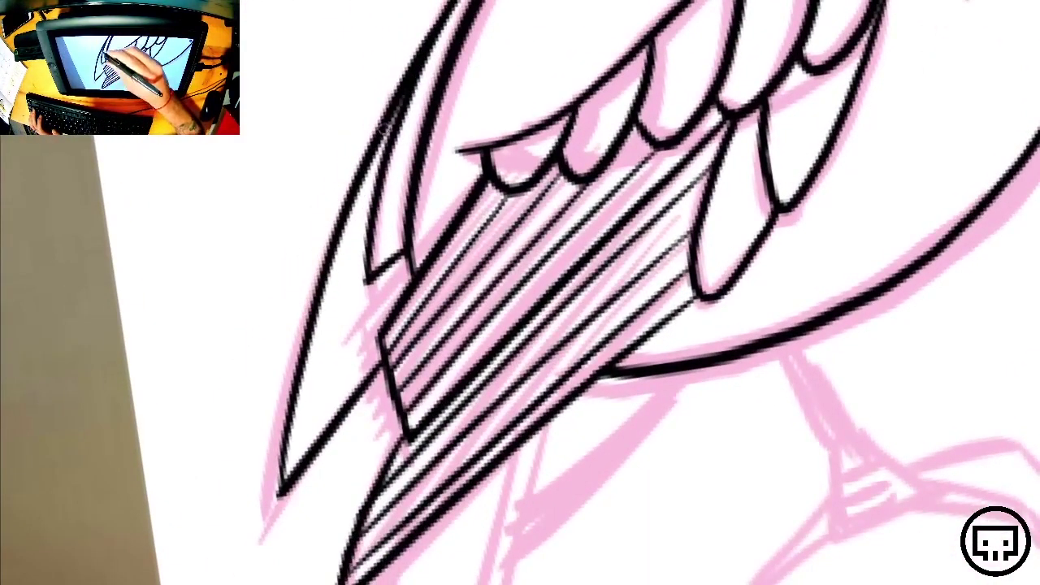
left_click_drag(389, 124, 307, 437)
left_click_drag(367, 213, 338, 412)
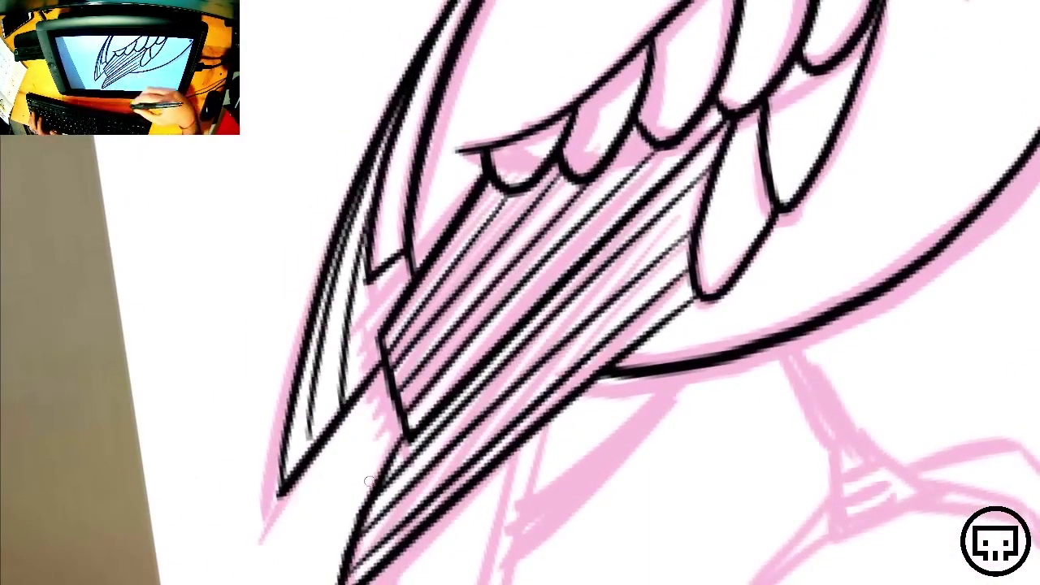
key("ctrl+z")
key("ctrl+z")
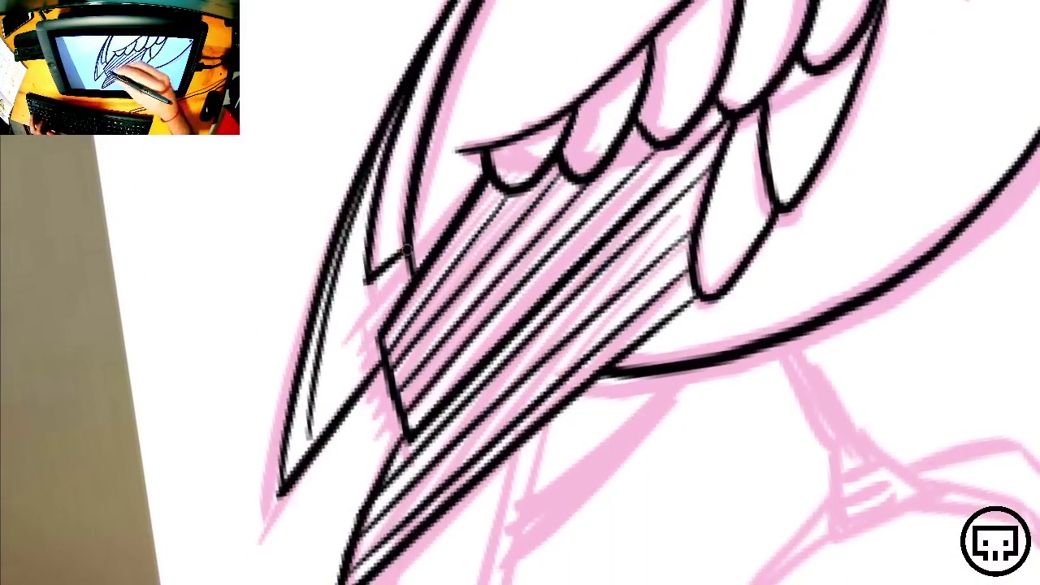
left_click_drag(393, 122, 313, 439)
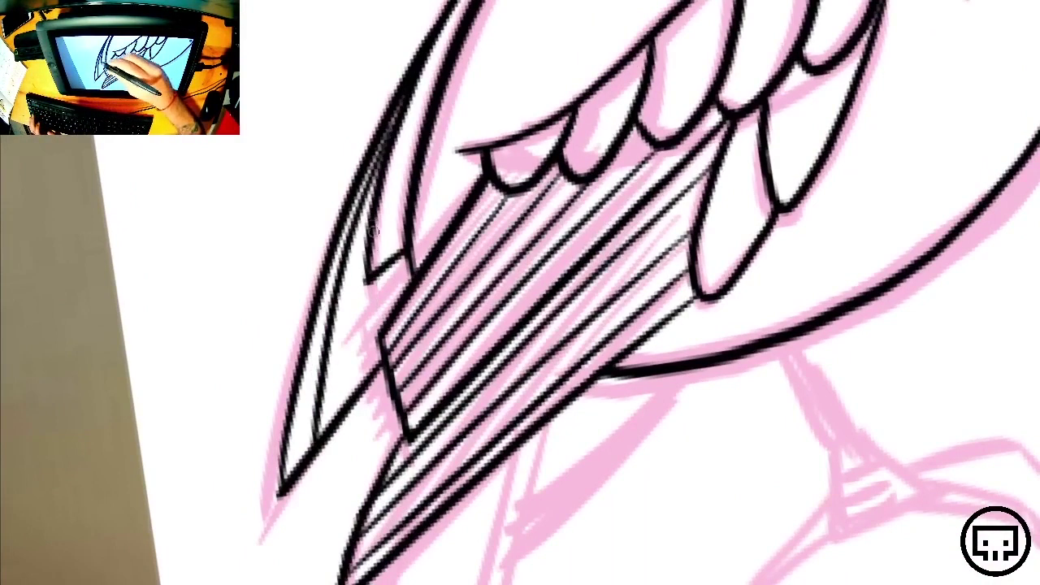
left_click_drag(373, 238, 348, 410)
left_click_drag(383, 273, 392, 317)
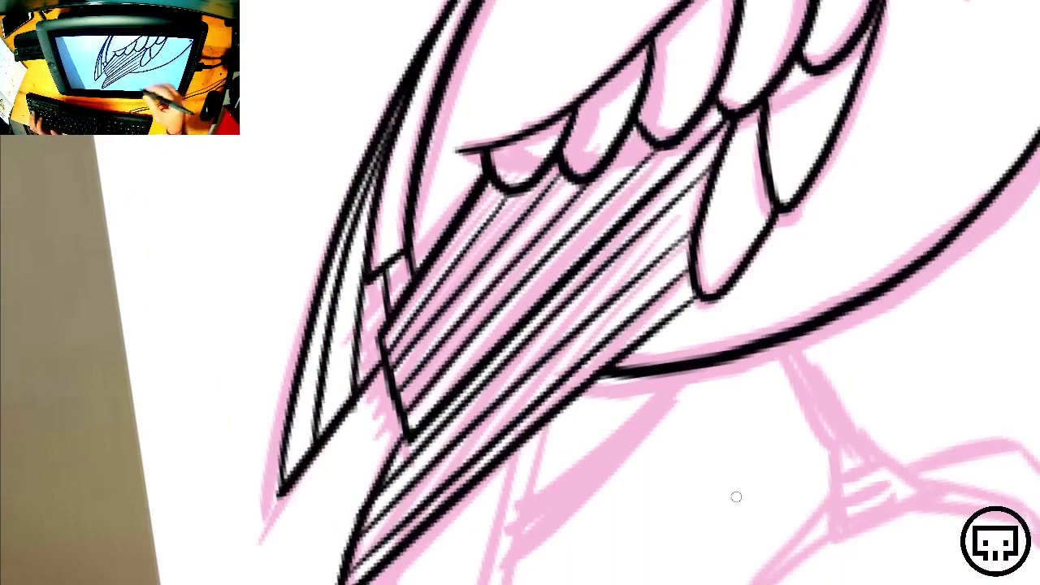
left_click_drag(784, 502, 702, 366)
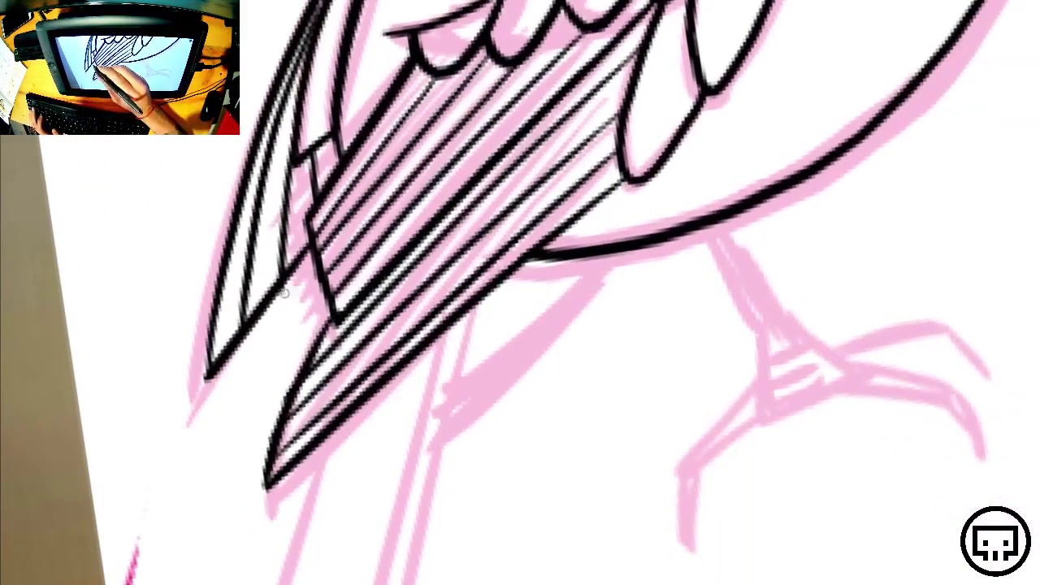
Ink the tail's long lower edge as a bold line running from beneath the wing to the tail's end
left_click_drag(605, 456, 614, 223)
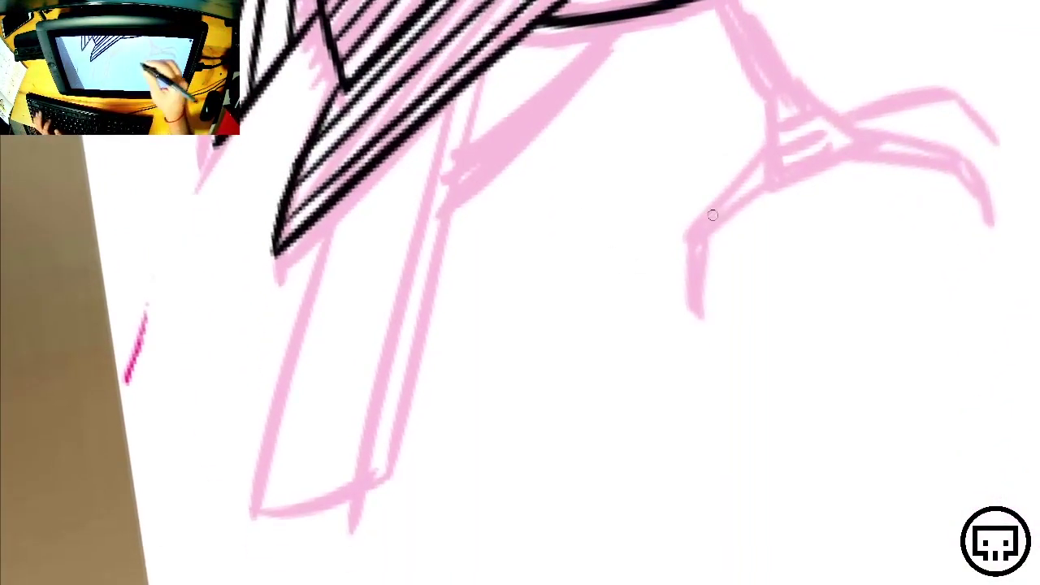
mouse_move(832, 192)
left_mouse_down()
mouse_move(819, 415)
mouse_move(807, 443)
left_mouse_up()
mouse_move(515, 320)
left_mouse_down()
mouse_move(655, 460)
mouse_move(602, 453)
left_mouse_up()
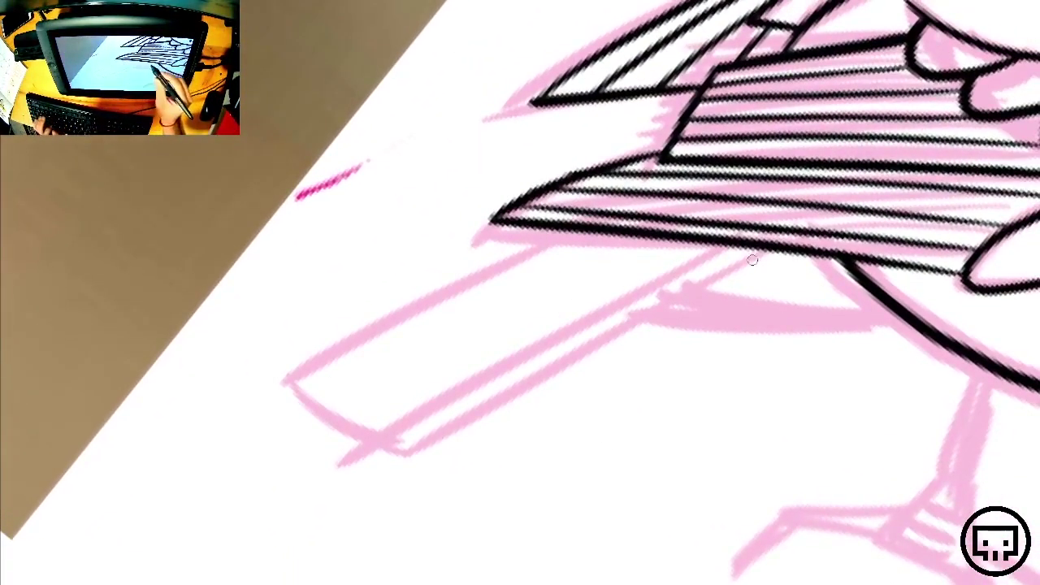
left_click_drag(773, 242, 395, 463)
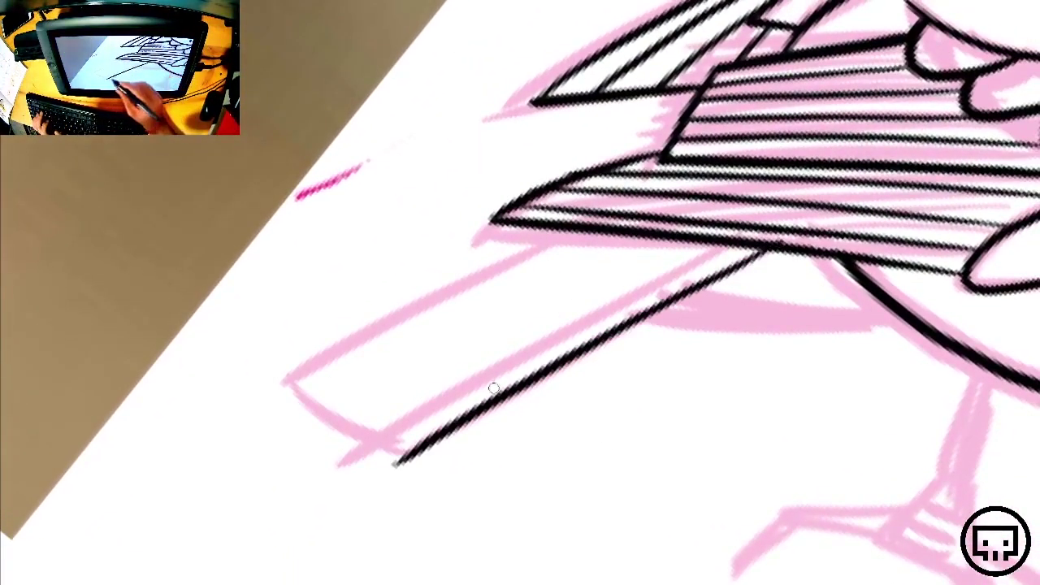
left_click_drag(698, 340, 765, 339)
key("ctrl+z")
left_click_drag(845, 243, 465, 445)
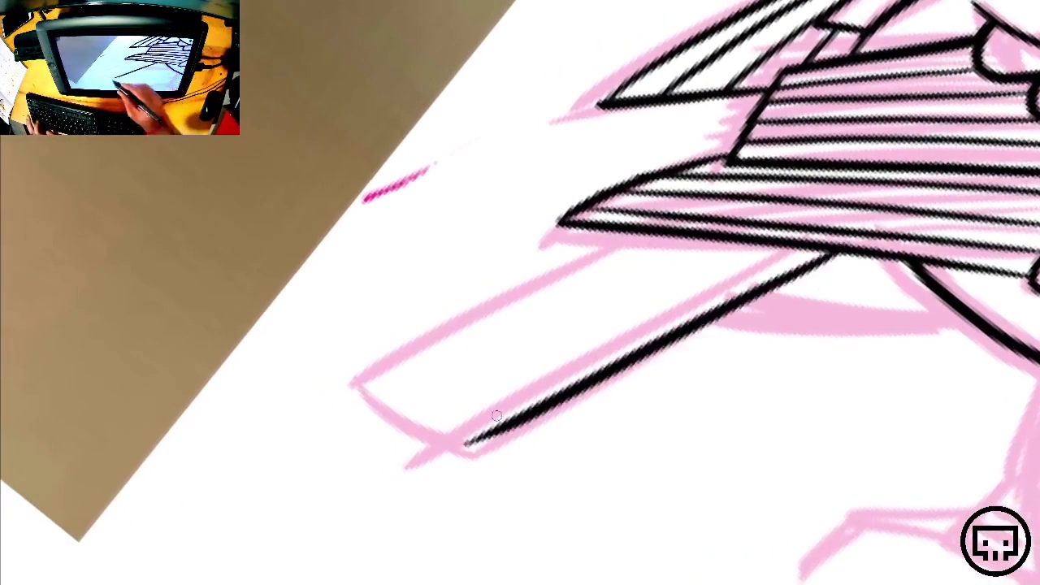
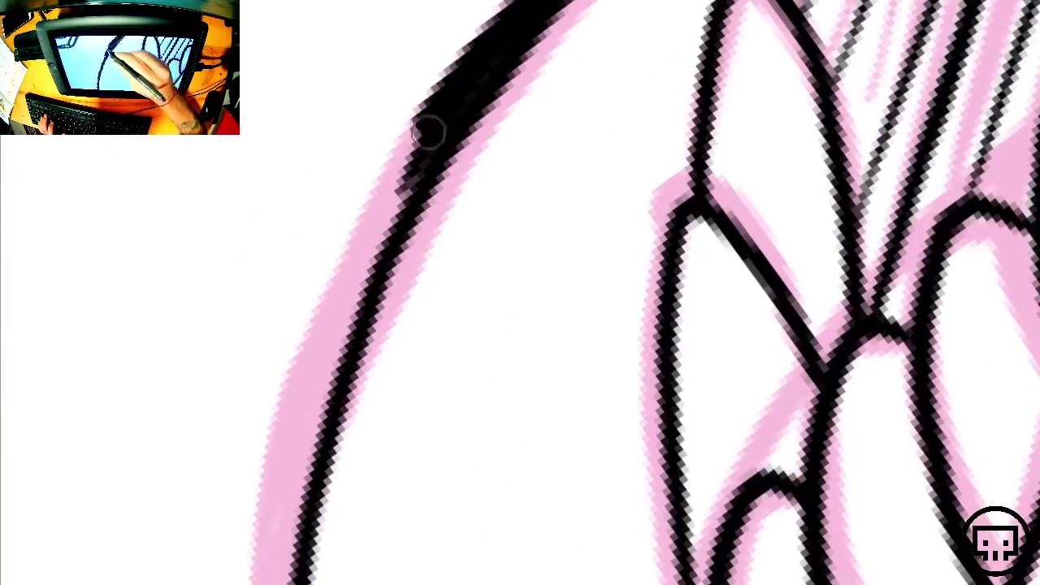
Thicken the body's rounded outer contour beside the wing, up to where the neck lines meet it
key("ctrl+z")
mouse_move(506, 27)
left_mouse_down()
mouse_move(365, 258)
mouse_move(299, 469)
mouse_move(284, 584)
left_mouse_up()
left_click_drag(430, 496, 471, 100)
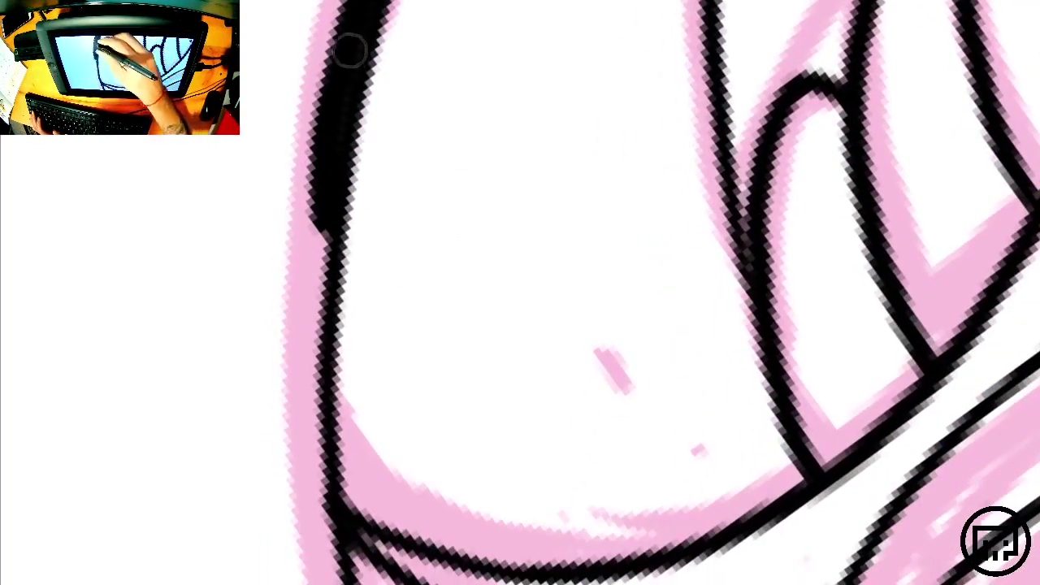
mouse_move(344, 47)
left_mouse_down()
mouse_move(309, 413)
mouse_move(319, 540)
left_mouse_up()
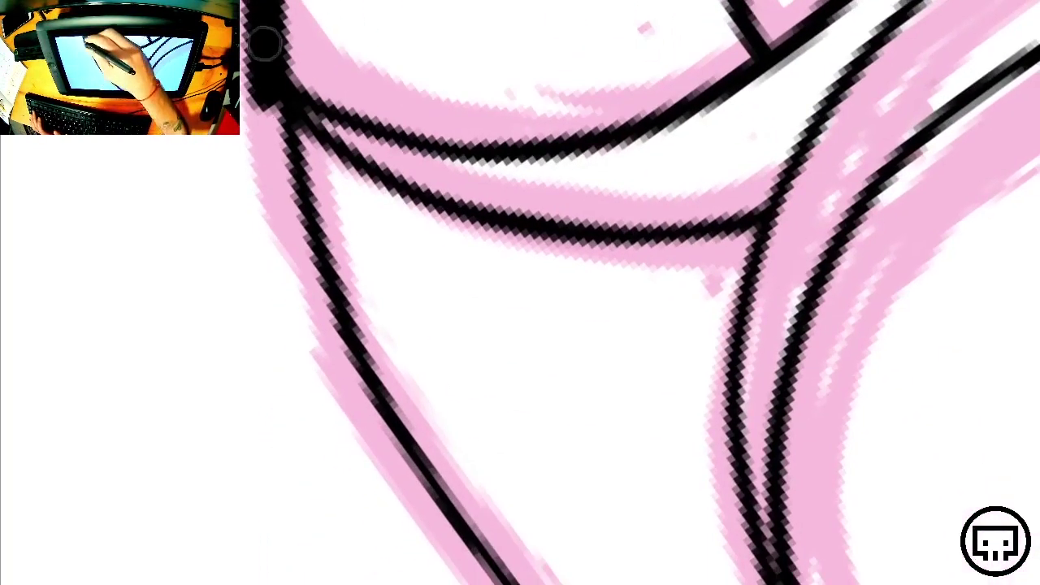
Thicken the outer contour of the back of the head, from the neck lines to the crown
mouse_move(267, 42)
left_mouse_down()
mouse_move(279, 190)
mouse_move(353, 377)
mouse_move(484, 579)
left_mouse_up()
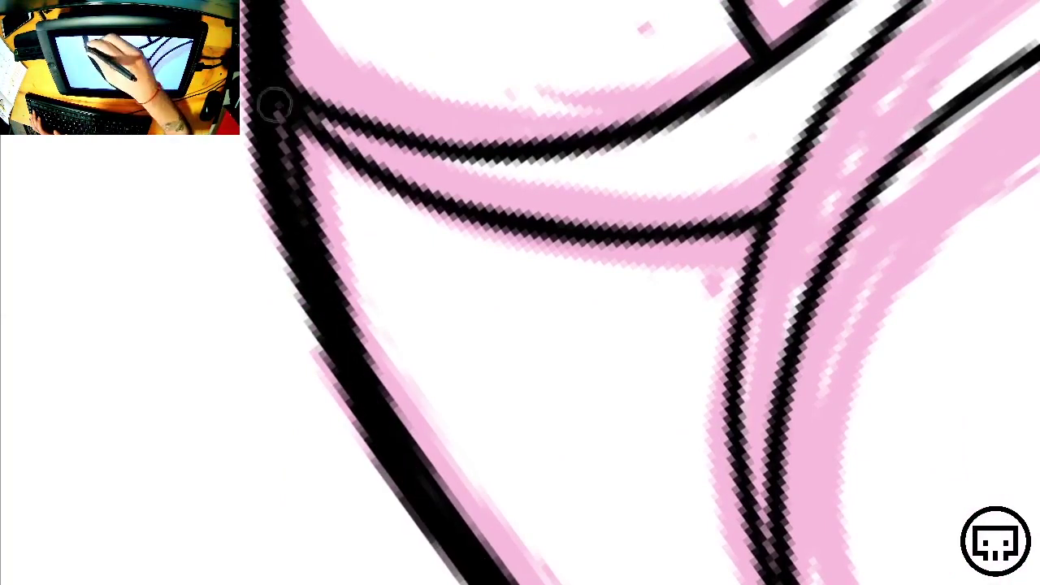
left_click_drag(274, 105, 303, 231)
mouse_move(602, 520)
left_mouse_down()
mouse_move(375, 305)
mouse_move(273, 226)
left_mouse_up()
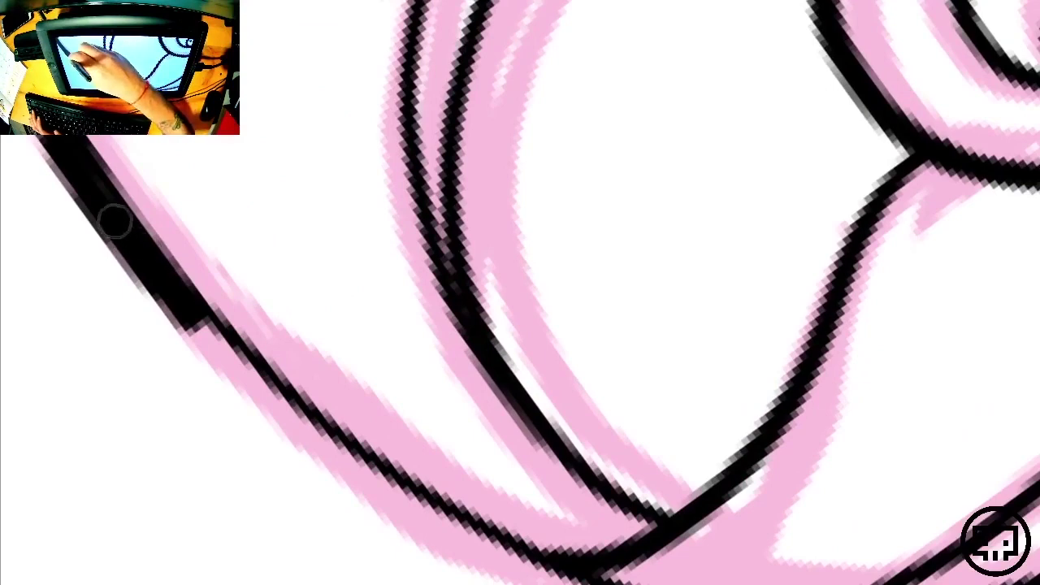
mouse_move(111, 220)
left_mouse_down()
mouse_move(230, 365)
mouse_move(376, 490)
mouse_move(483, 548)
mouse_move(592, 580)
left_mouse_up()
mouse_move(211, 336)
left_mouse_down()
mouse_move(405, 505)
mouse_move(607, 563)
left_mouse_up()
Thicken the head's outer contour across the crown and along the forehead in front of the eye
mouse_move(907, 582)
left_mouse_down()
mouse_move(704, 507)
mouse_move(547, 429)
left_mouse_up()
left_click_drag(686, 174, 470, 489)
mouse_move(813, 300)
left_mouse_down()
mouse_move(853, 308)
mouse_move(815, 299)
left_mouse_up()
key("shift+space")
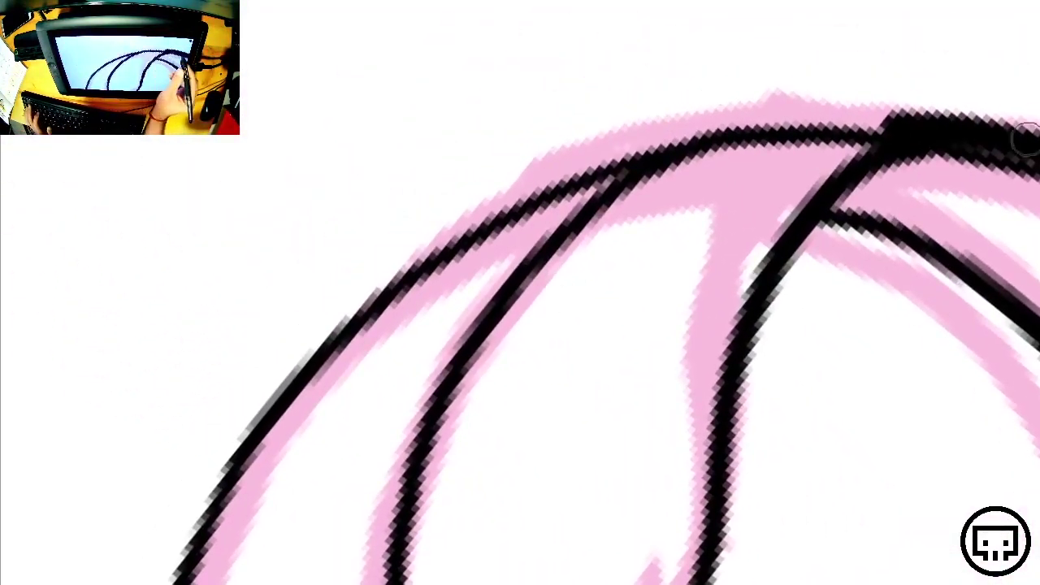
mouse_move(1036, 147)
left_mouse_down()
mouse_move(875, 122)
mouse_move(681, 123)
mouse_move(528, 187)
mouse_move(385, 274)
mouse_move(269, 388)
mouse_move(174, 571)
mouse_move(236, 528)
left_mouse_up()
mouse_move(439, 514)
left_mouse_down()
mouse_move(511, 302)
mouse_move(536, 148)
left_mouse_up()
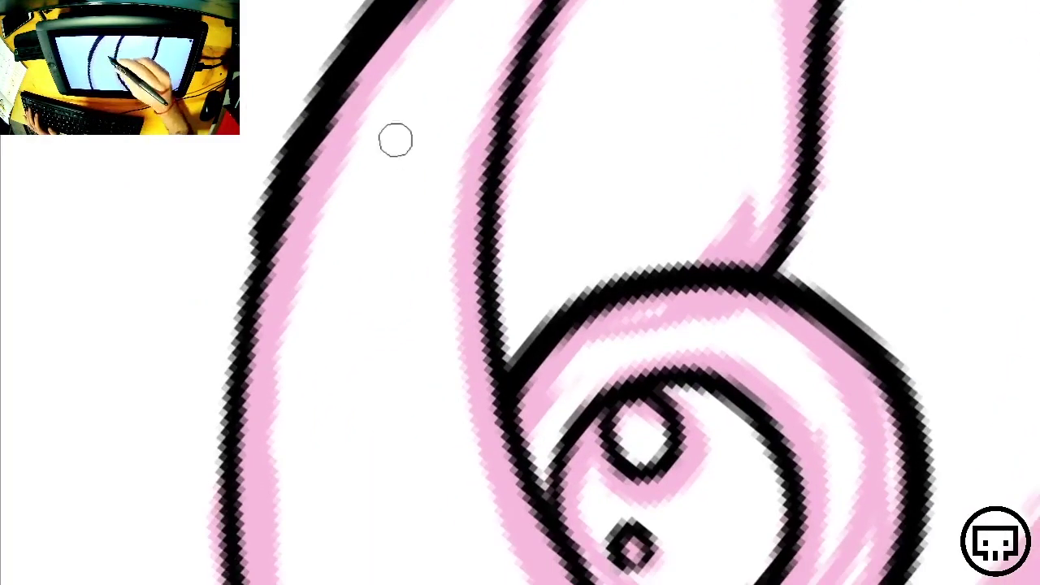
mouse_move(358, 31)
left_mouse_down()
mouse_move(277, 174)
mouse_move(233, 297)
mouse_move(209, 479)
mouse_move(212, 573)
left_mouse_up()
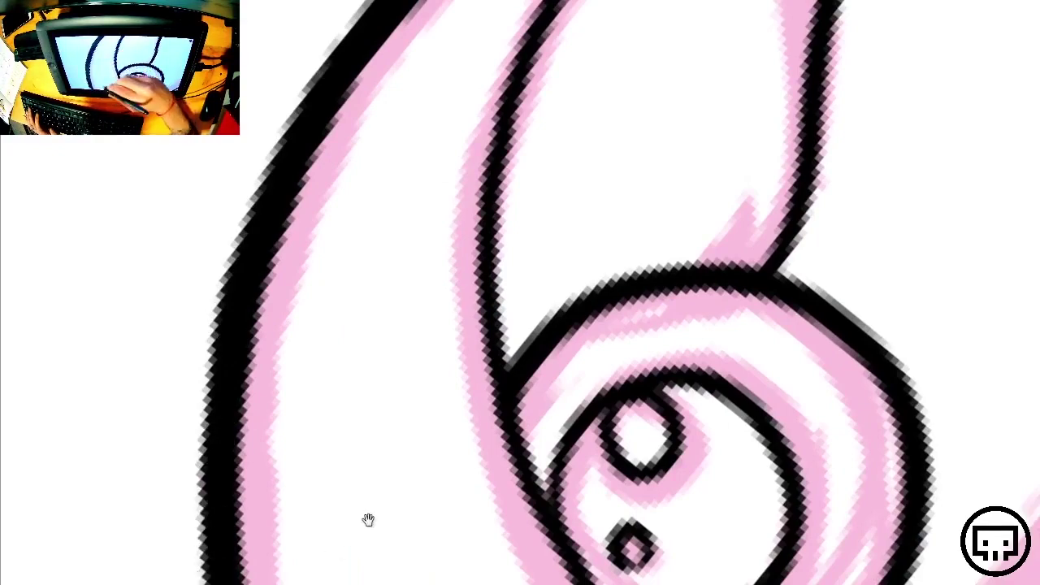
Thicken the lower forehead contour until it meets the base of the beak
left_click_drag(368, 521, 328, 120)
mouse_move(167, 151)
left_mouse_down()
mouse_move(175, 217)
mouse_move(325, 472)
left_mouse_up()
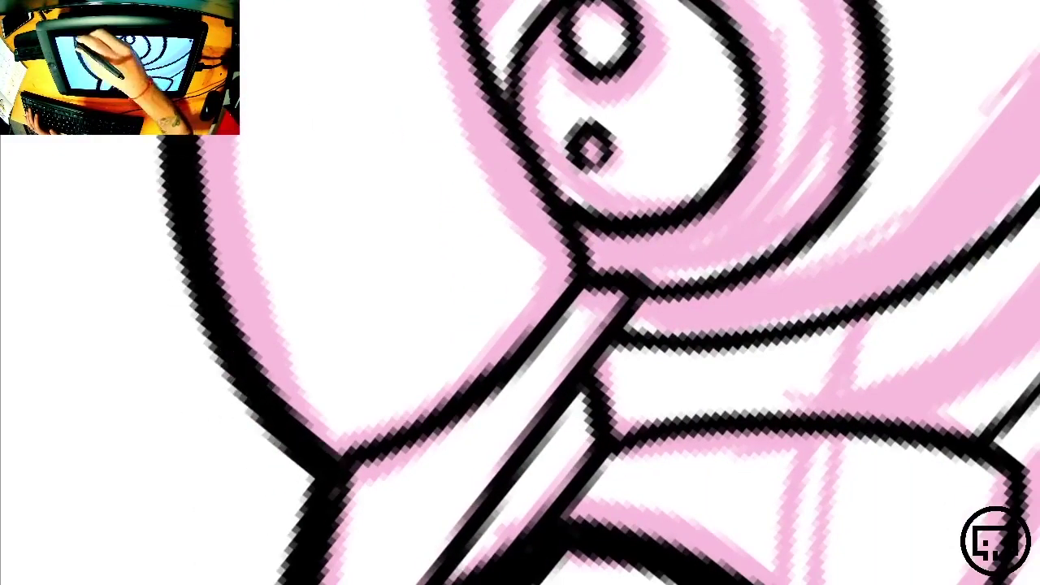
mouse_move(187, 233)
left_mouse_down()
mouse_move(230, 374)
mouse_move(333, 496)
left_mouse_up()
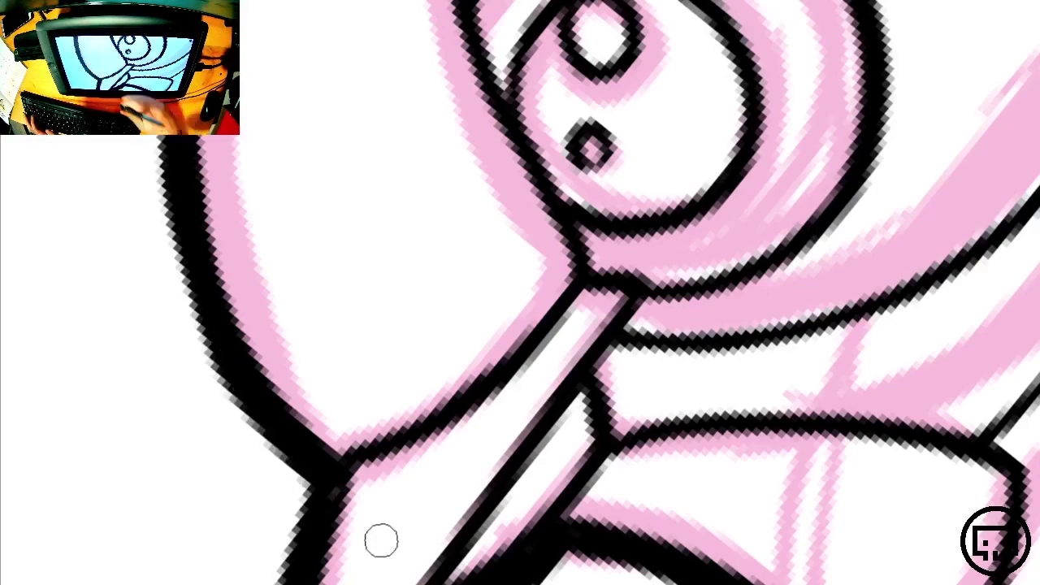
Examine the thickened outer contour over the whole bird, from the head down to the wing, tail and foot
key("ctrl+minus")
key("ctrl+minus")
key("ctrl+minus")
key("ctrl+minus")
key("ctrl+minus")
key("ctrl+minus")
key("ctrl+minus")
key("ctrl+plus")
key("ctrl+plus")
key("ctrl+plus")
key("ctrl+plus")
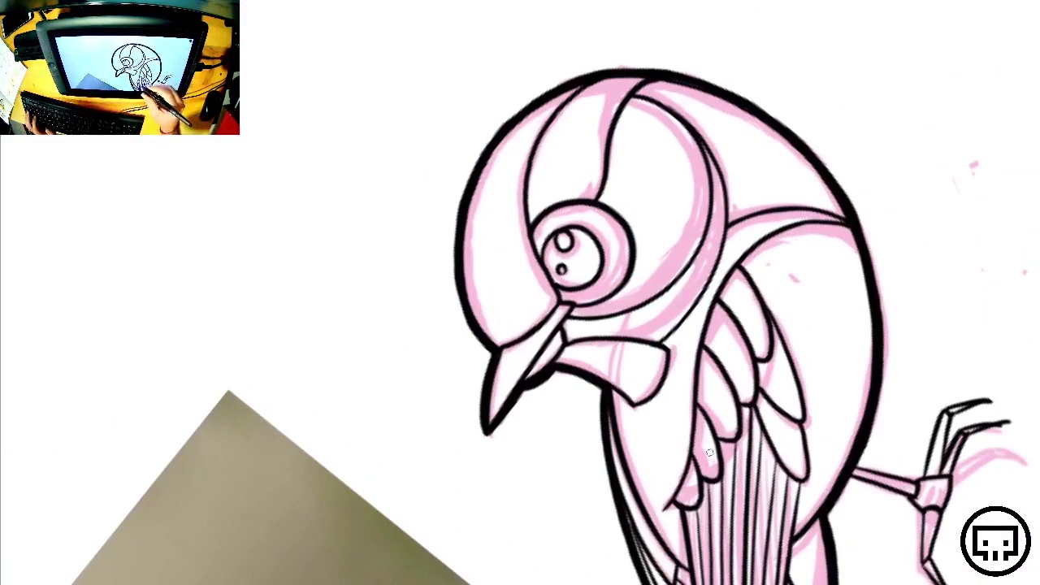
mouse_move(872, 460)
left_mouse_down()
mouse_move(689, 274)
mouse_move(628, 243)
left_mouse_up()
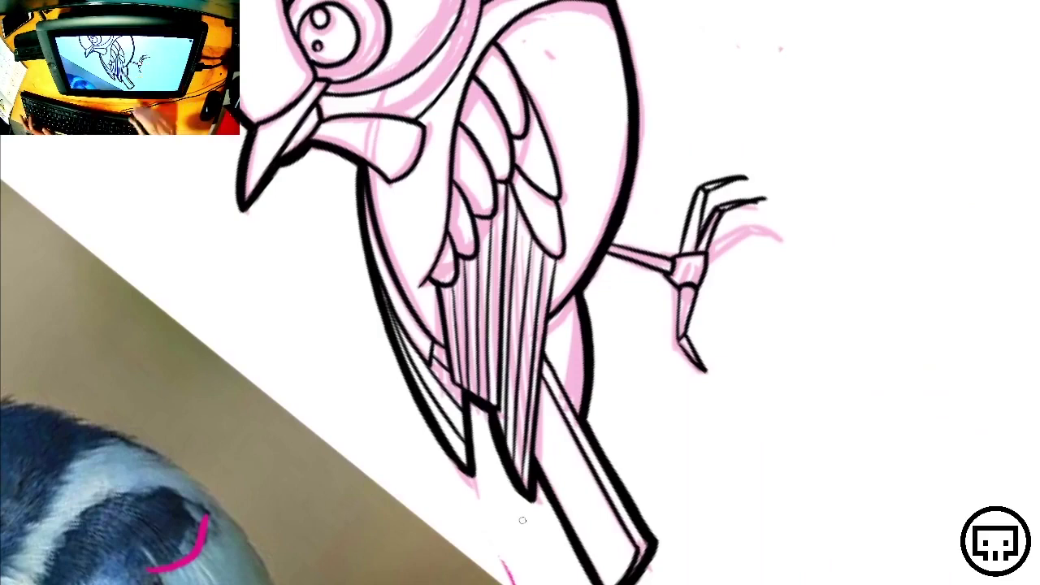
Thicken the body contour running from the throat to the striped wing, plus the adjoining long edge of the square-ended feather group
key("ctrl+plus")
key("ctrl+plus")
left_click_drag(466, 217, 569, 218)
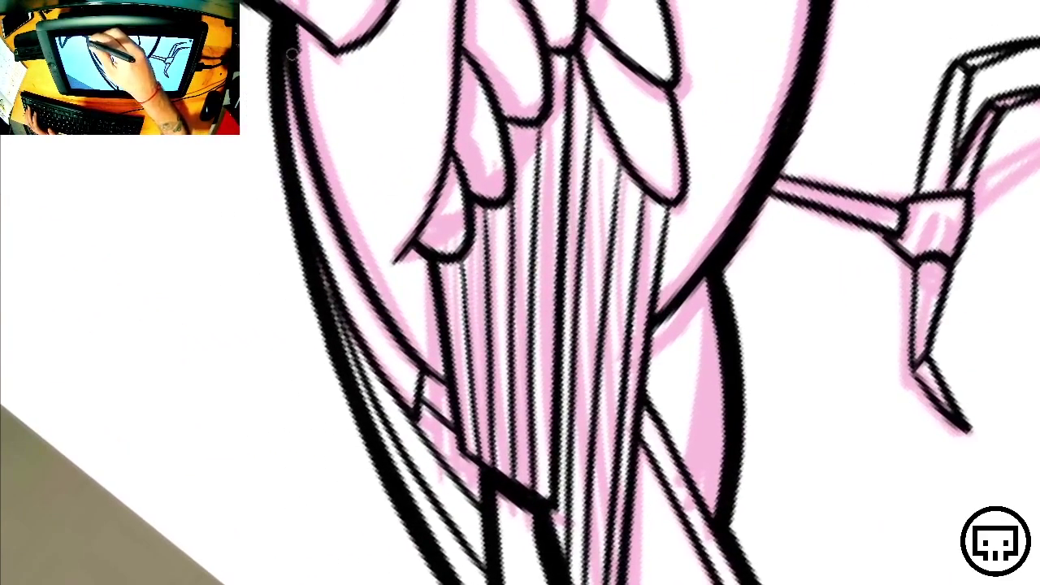
mouse_move(292, 54)
left_mouse_down()
mouse_move(350, 252)
mouse_move(442, 378)
left_mouse_up()
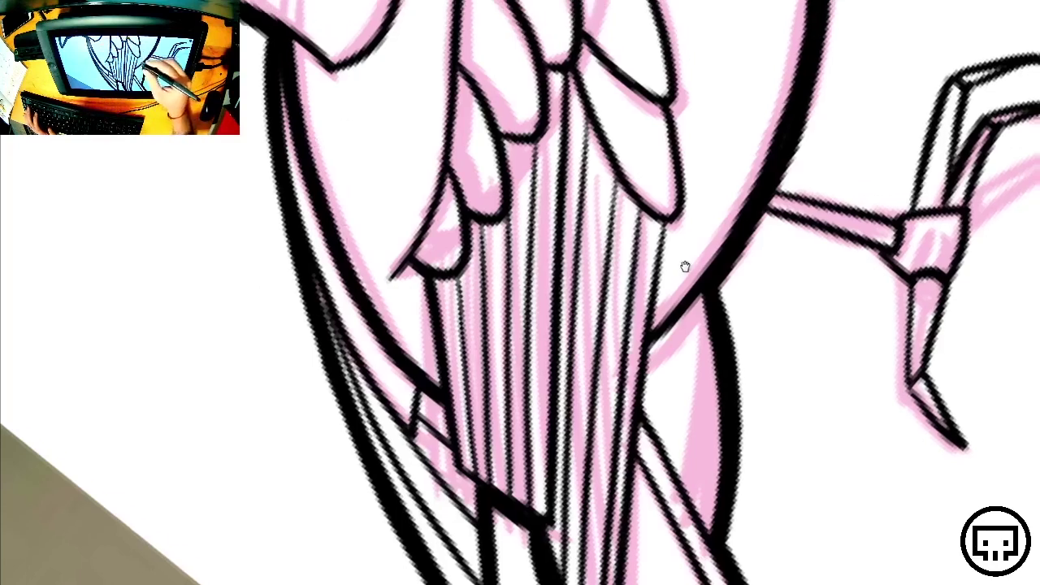
mouse_move(683, 265)
left_mouse_down()
mouse_move(625, 350)
mouse_move(693, 132)
left_mouse_up()
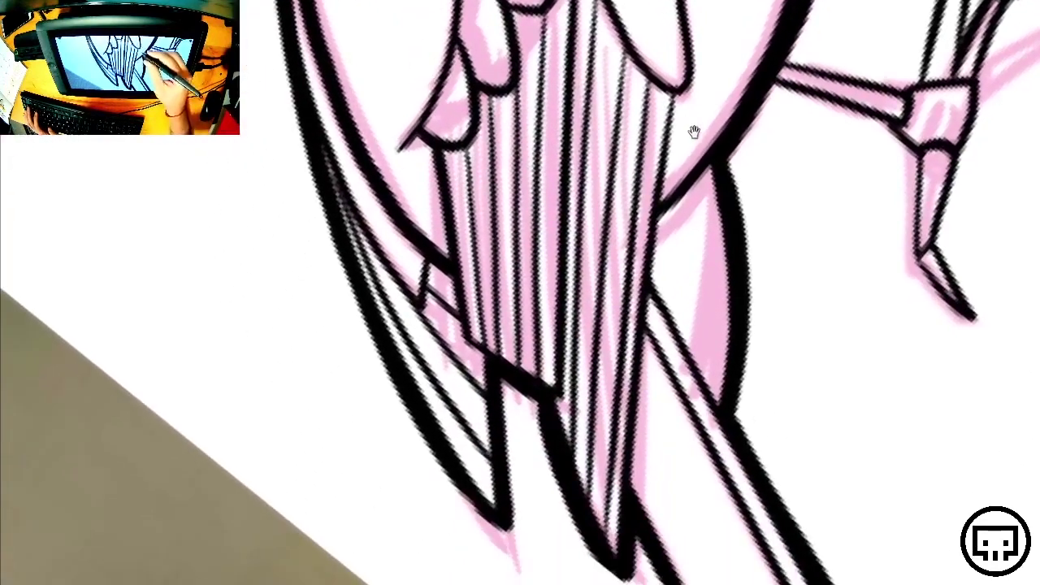
left_click_drag(435, 151, 465, 345)
left_click_drag(815, 176, 733, 502)
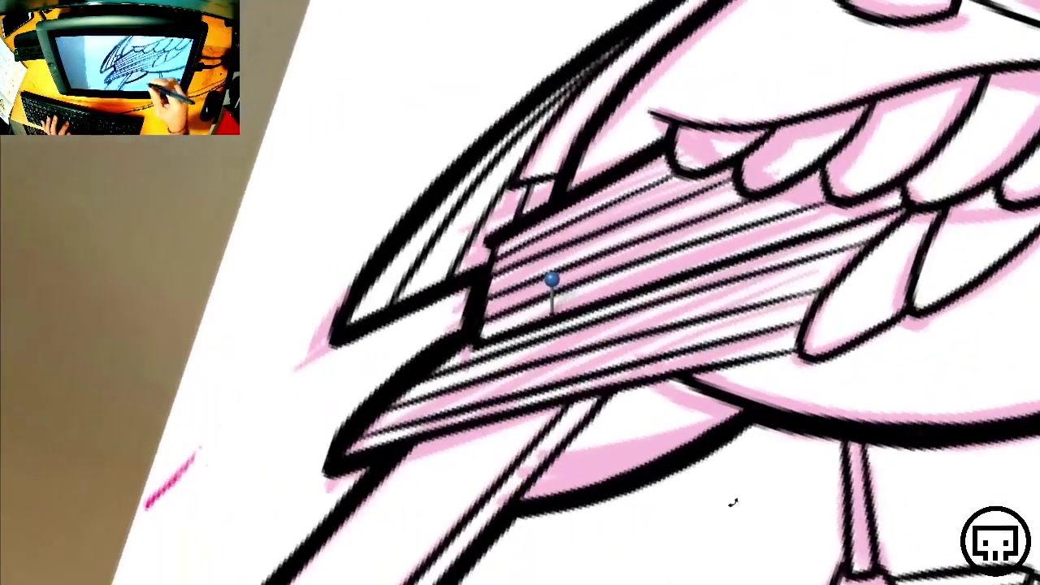
Thicken the square end of the striped feather group and the lower edge of the striped wing feathers
left_click_drag(491, 242, 489, 244)
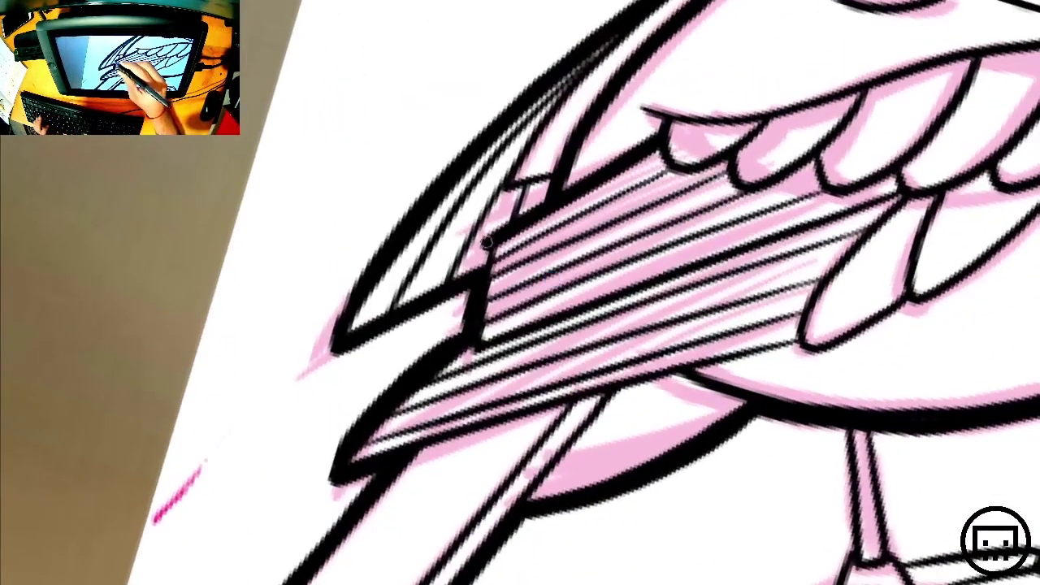
left_click_drag(709, 445, 815, 388)
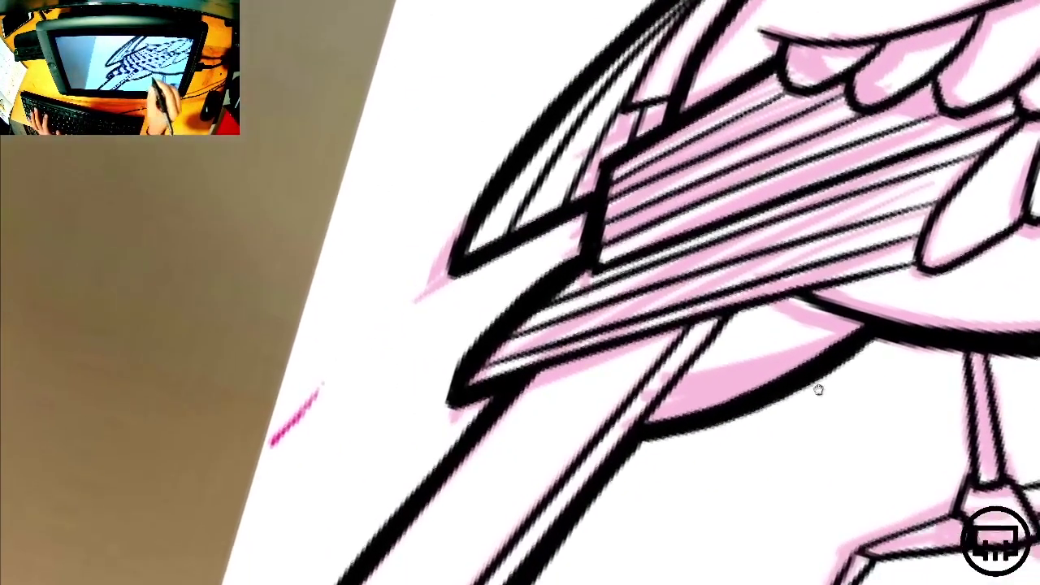
mouse_move(465, 386)
left_mouse_down()
mouse_move(919, 263)
mouse_move(842, 276)
left_mouse_up()
left_click_drag(982, 288, 665, 345)
Thicken the outer edges of the long rounded feathers from the striped wing to the shoulder line
left_click_drag(748, 187, 512, 464)
left_click_drag(558, 408, 597, 282)
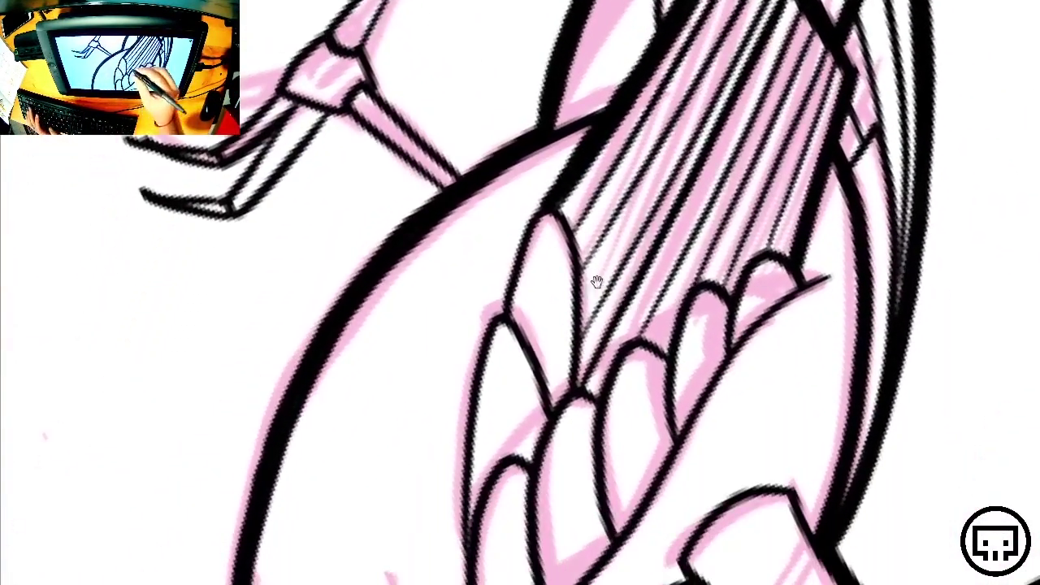
left_click_drag(523, 230, 503, 314)
left_click_drag(571, 359, 577, 192)
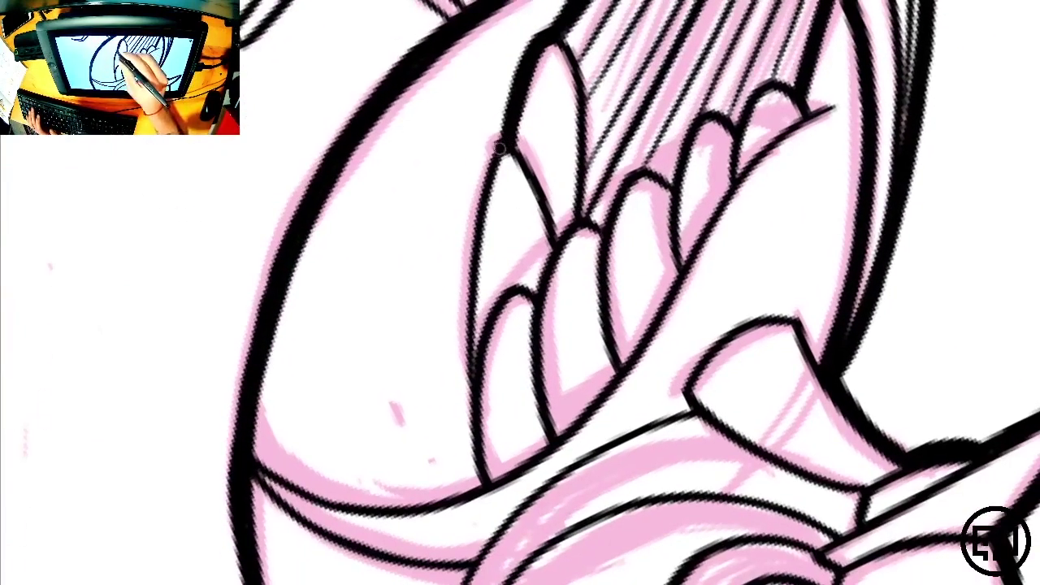
mouse_move(499, 148)
left_mouse_down()
mouse_move(475, 193)
mouse_move(461, 291)
mouse_move(464, 427)
mouse_move(478, 479)
left_mouse_up()
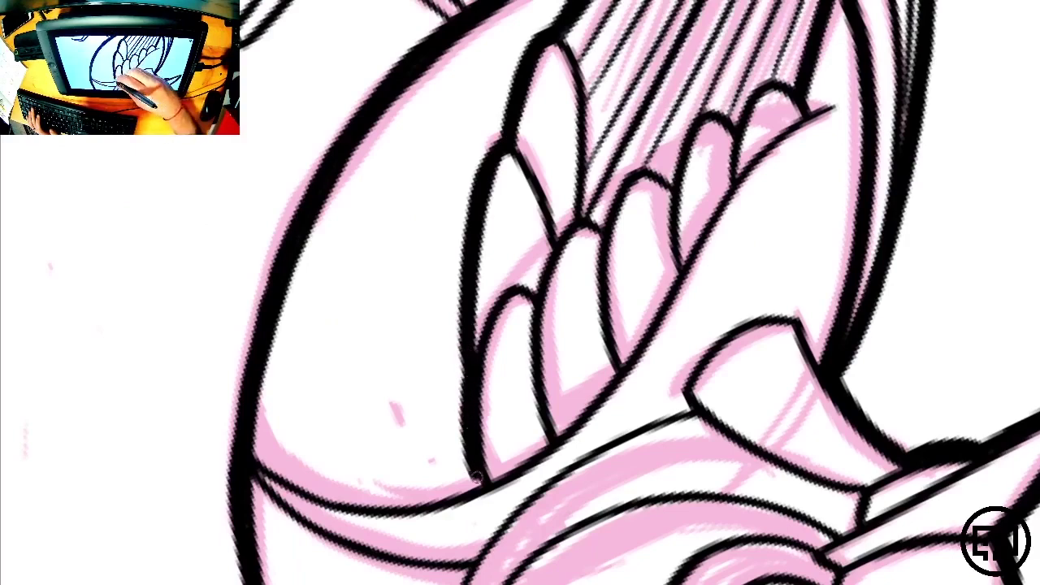
key("ctrl+minus")
key("ctrl+minus")
key("ctrl+minus")
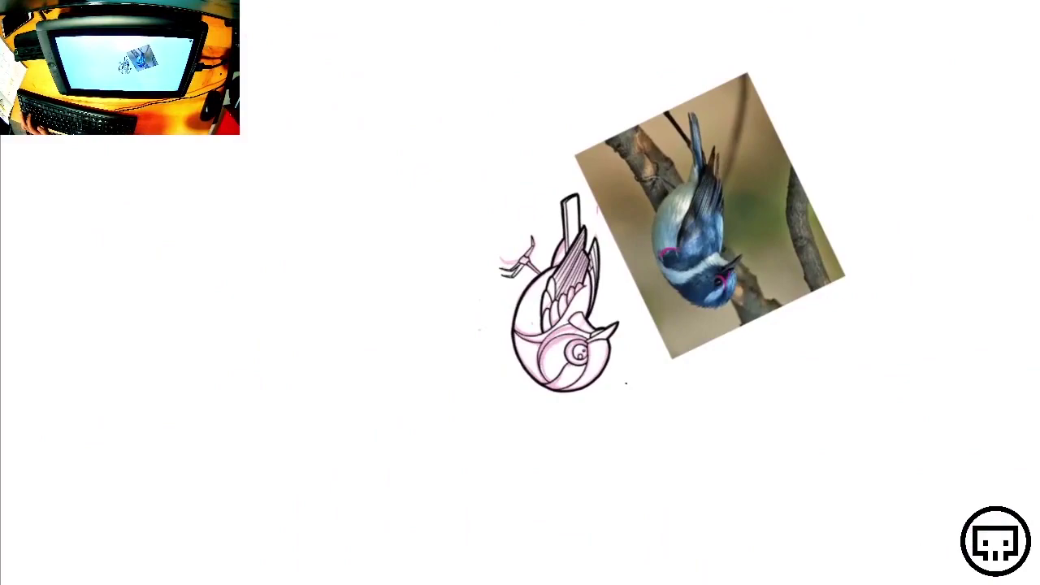
Thicken the throat patch outline and the lower cheek contour running from it to the collar line
key("ctrl+plus")
key("ctrl+plus")
key("ctrl+plus")
key("ctrl+plus")
key("ctrl+plus")
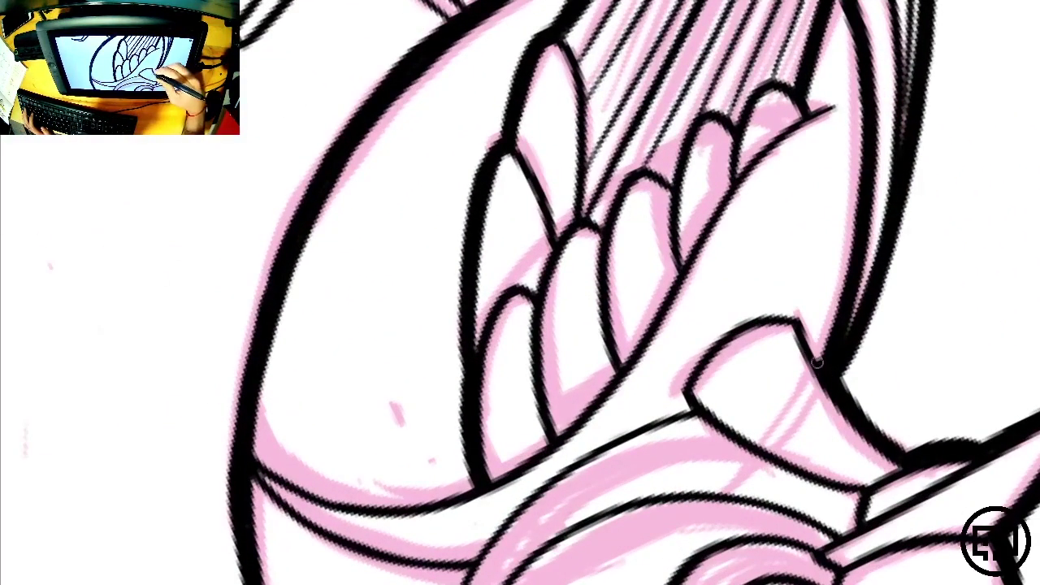
mouse_move(817, 364)
left_mouse_down()
mouse_move(800, 321)
mouse_move(751, 325)
mouse_move(693, 367)
left_mouse_up()
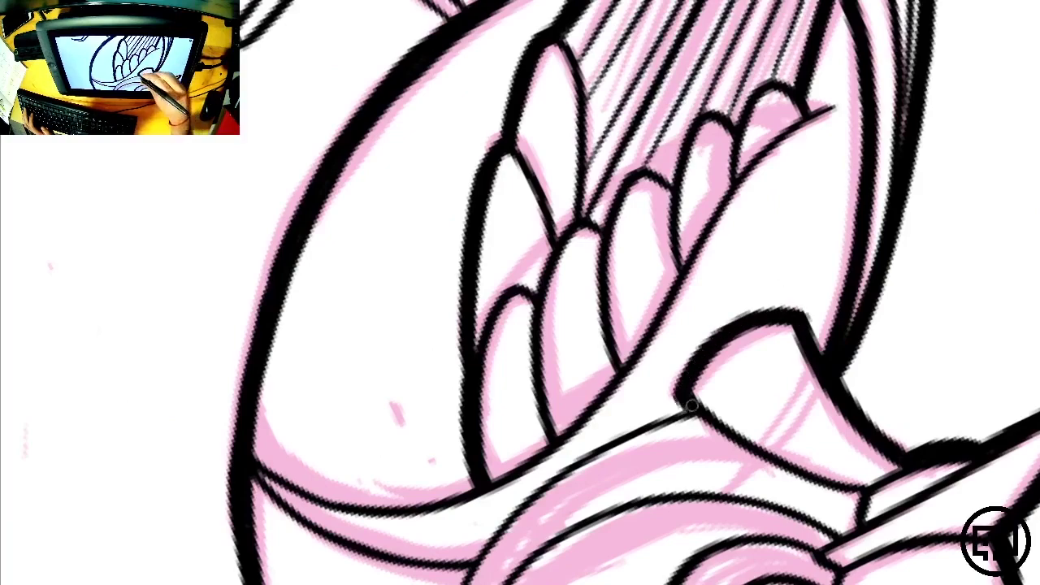
left_click_drag(692, 487, 792, 334)
mouse_move(574, 412)
left_mouse_down()
mouse_move(623, 353)
mouse_move(699, 294)
mouse_move(796, 258)
left_mouse_up()
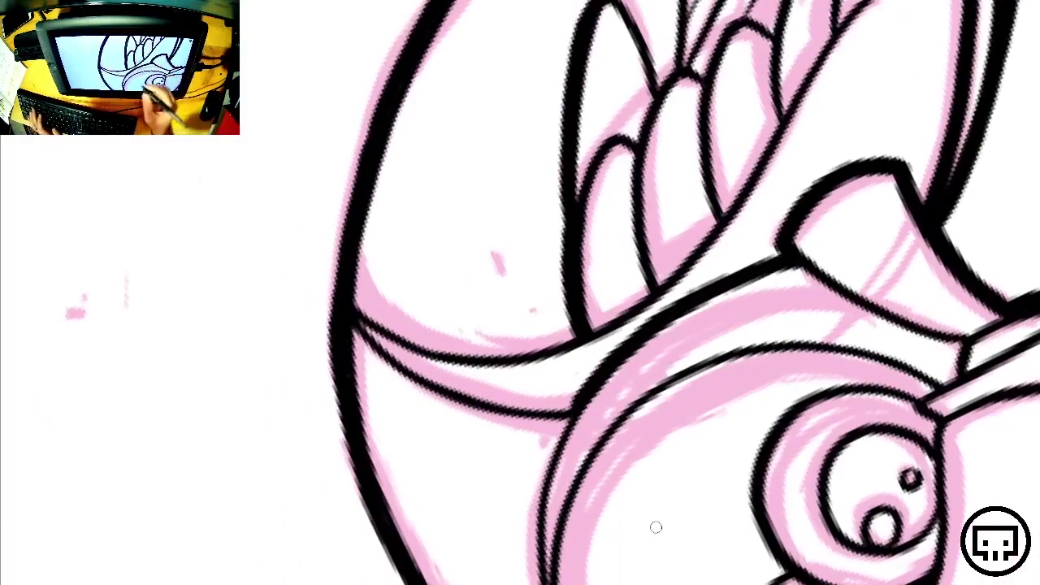
Try to thicken the collar line from the cheek contour to the body's outer contour
left_click_drag(771, 472, 321, 408)
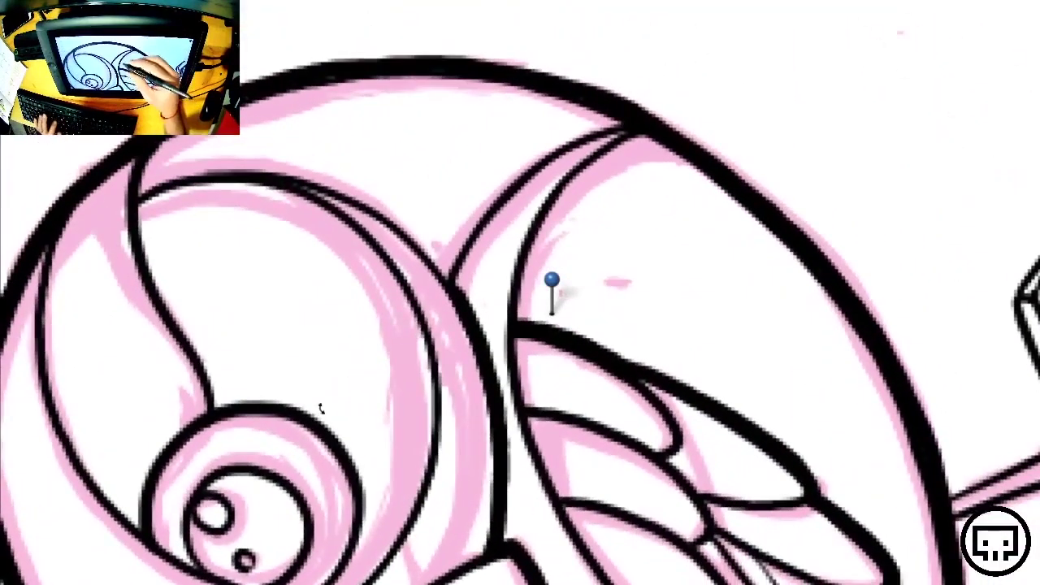
left_click_drag(763, 260, 724, 323)
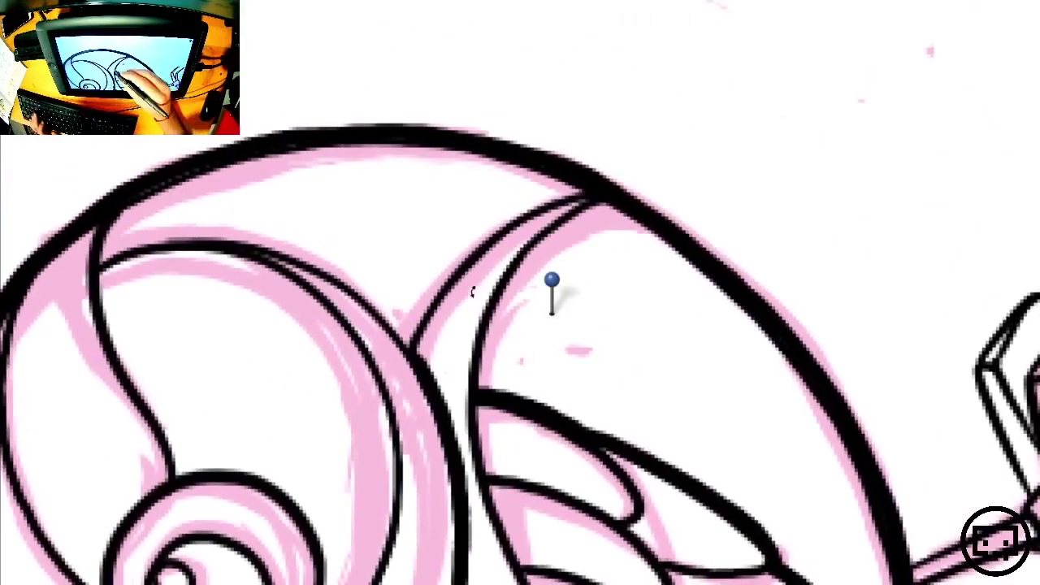
mouse_move(412, 351)
left_mouse_down()
mouse_move(476, 257)
mouse_move(569, 195)
mouse_move(627, 186)
left_mouse_up()
key("ctrl+minus")
key("ctrl+minus")
key("ctrl+minus")
key("ctrl+minus")
key("ctrl+minus")
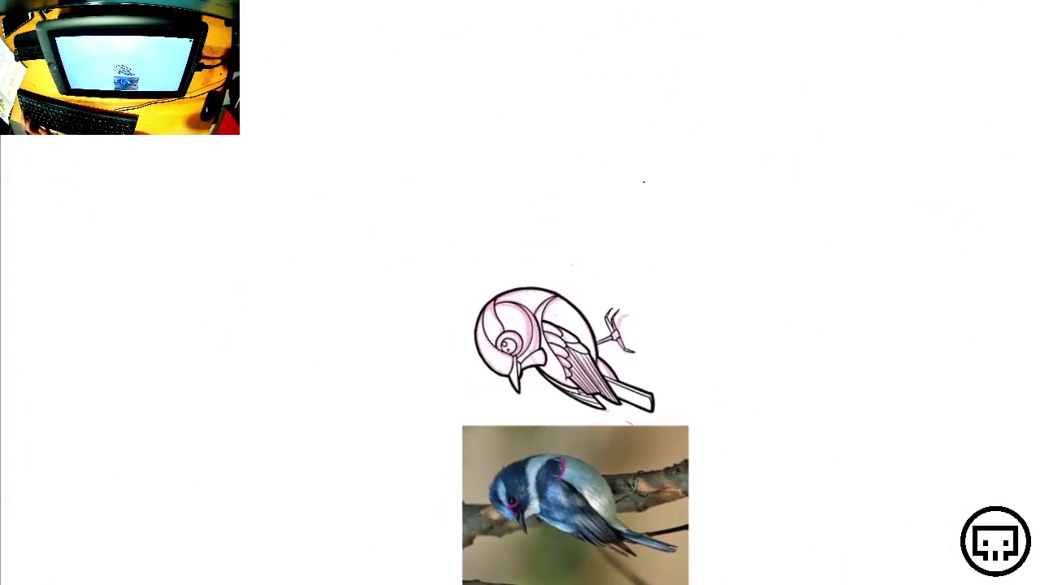
Try to thicken the rear cheek contour from the collar line to the brow line at the back of the head
key("ctrl+plus")
key("ctrl+plus")
key("ctrl+plus")
key("ctrl+plus")
key("ctrl+plus")
left_click_drag(835, 419, 642, 128)
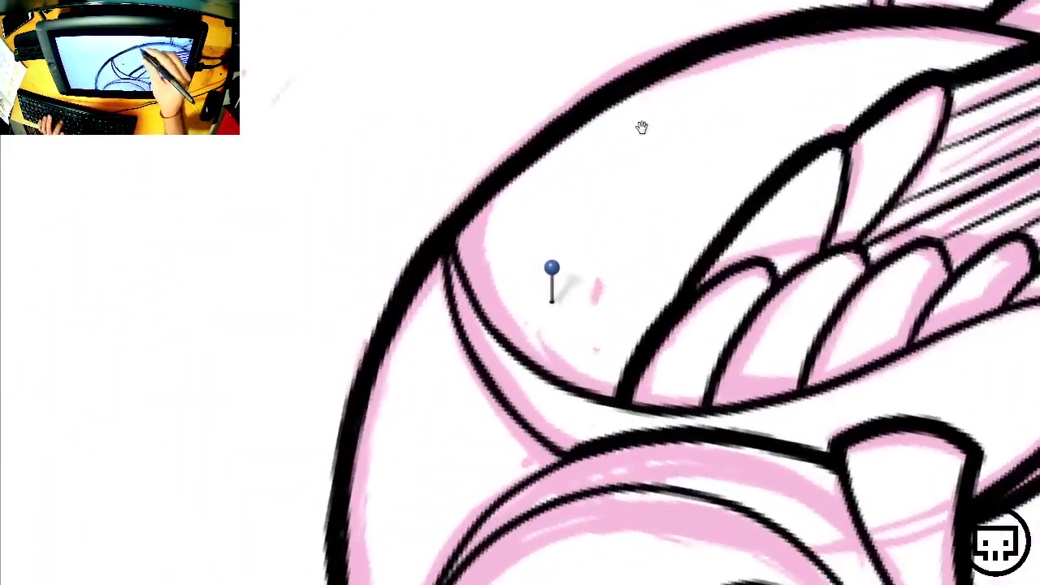
left_click_drag(639, 325, 509, 79)
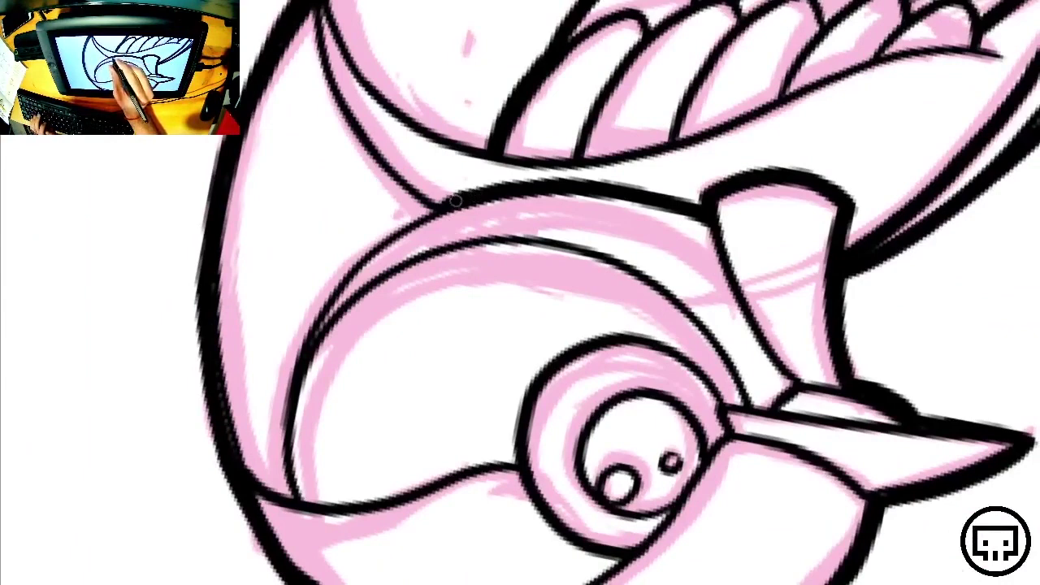
mouse_move(416, 213)
left_mouse_down()
mouse_move(372, 242)
mouse_move(319, 304)
mouse_move(281, 407)
mouse_move(275, 447)
mouse_move(288, 480)
left_mouse_up()
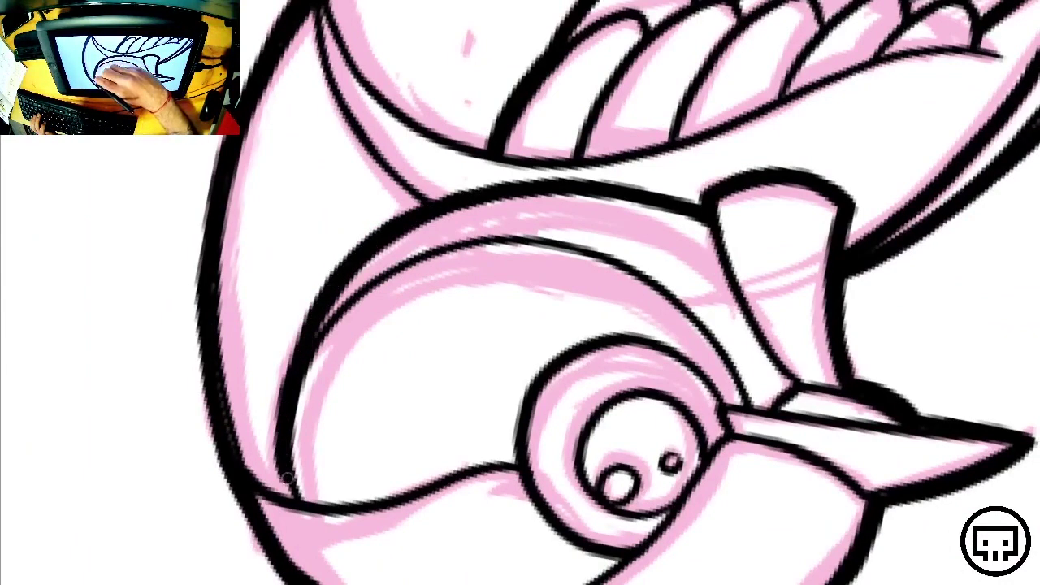
key("ctrl+minus")
key("ctrl+minus")
key("ctrl+minus")
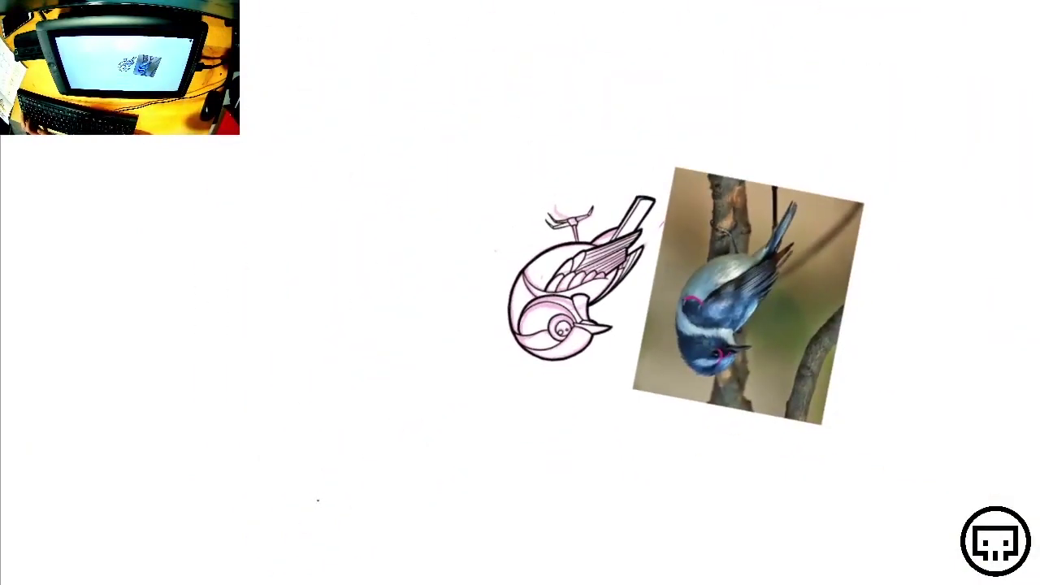
Thicken the rear cheek contour between the brow line and the collar line, closely following the inked curve
key("ctrl+plus")
key("ctrl+plus")
key("ctrl+plus")
key("ctrl+plus")
left_click_drag(396, 366, 672, 280)
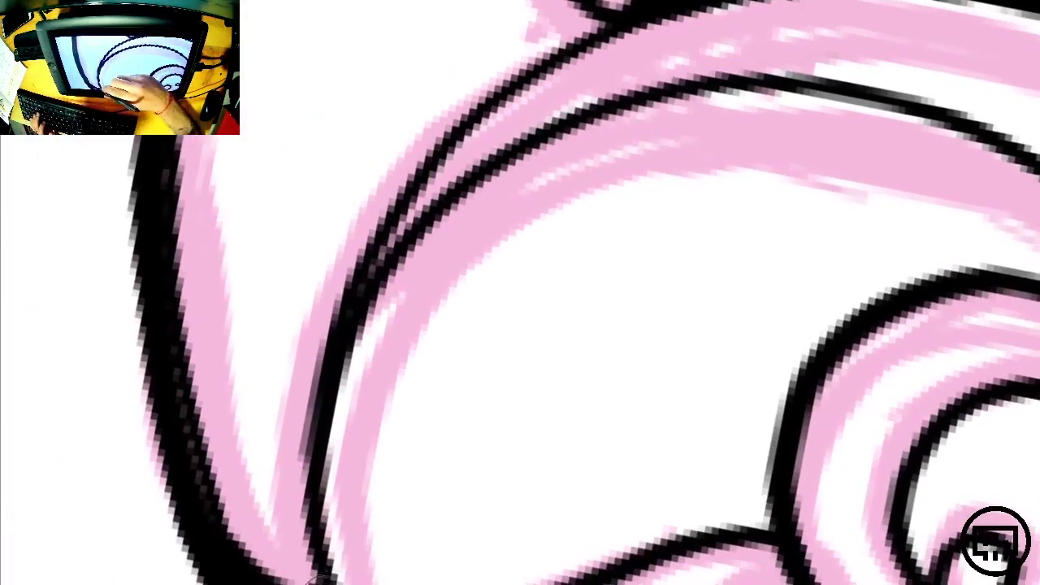
mouse_move(315, 579)
left_mouse_down()
mouse_move(302, 482)
mouse_move(337, 321)
mouse_move(409, 168)
mouse_move(549, 58)
mouse_move(651, 7)
left_mouse_up()
left_click_drag(765, 166, 610, 313)
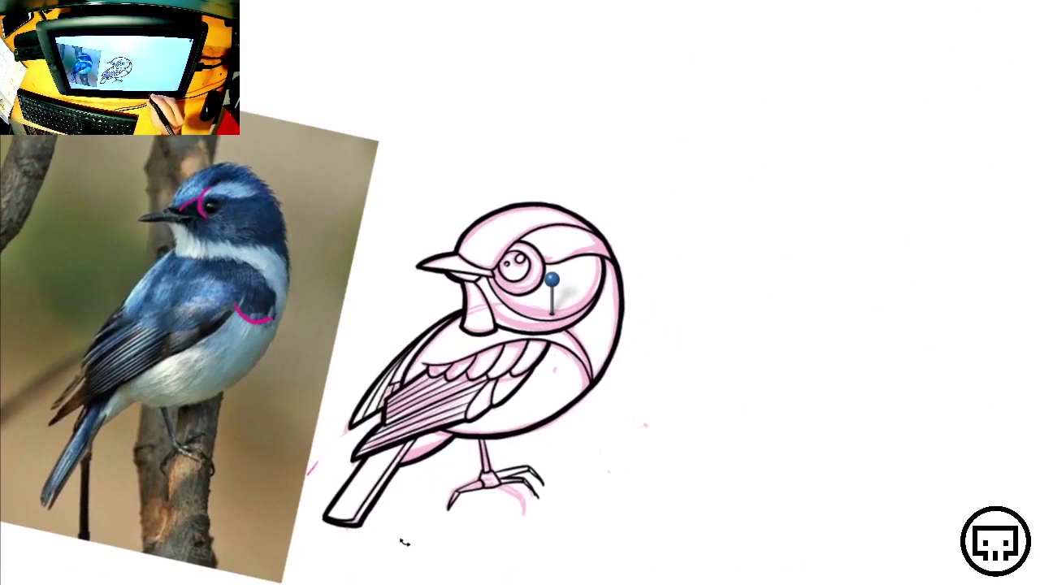
Rename the top ink layer, Layer 9, as final1
left_click_drag(698, 379, 875, 324)
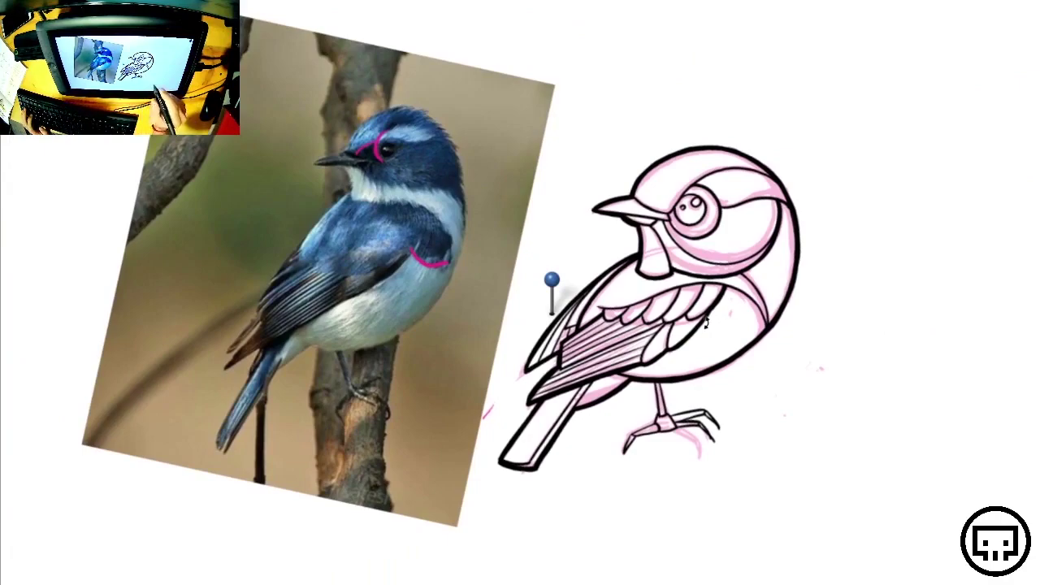
scroll(706, 322, "up", 8)
left_click_drag(870, 504, 520, 206)
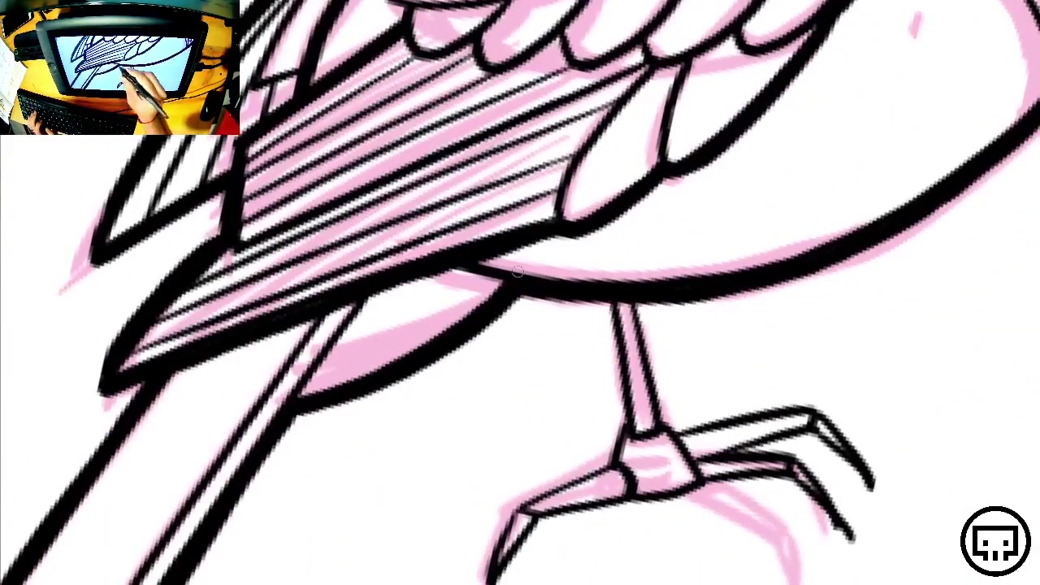
key("Tab")
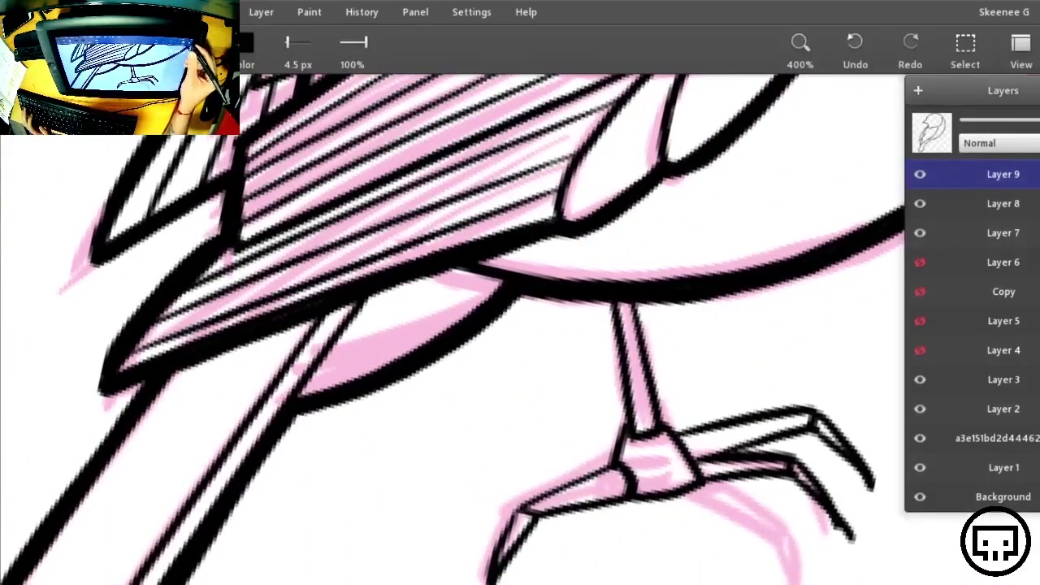
double_click(1003, 175)
type("f")
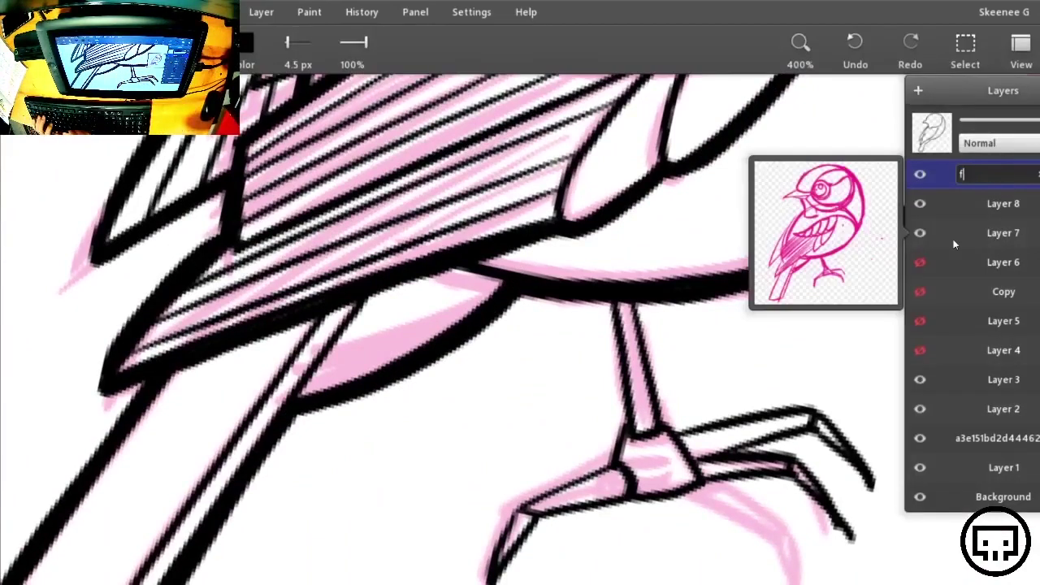
type("inal1")
key("Return")
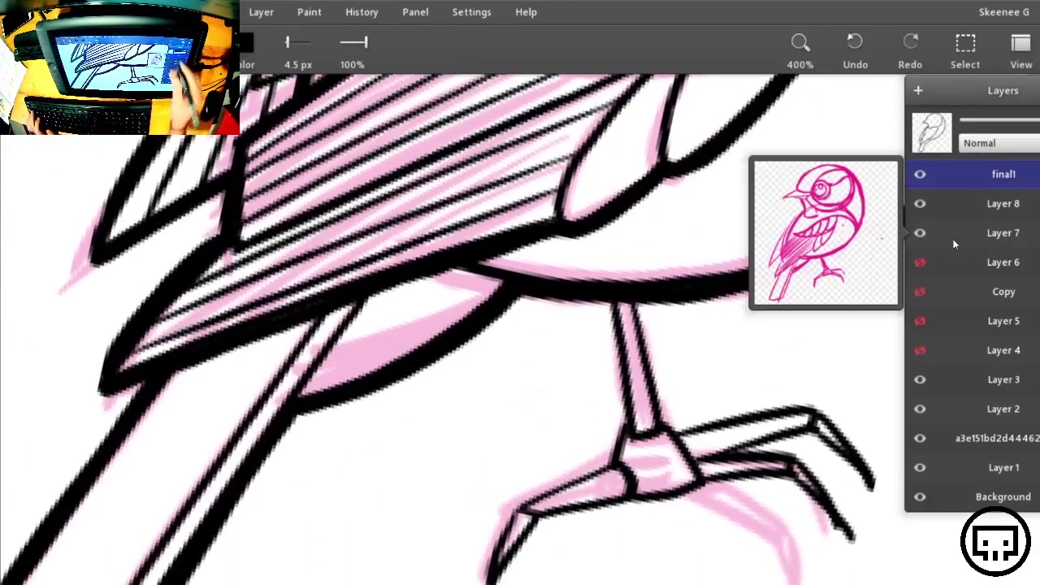
Hide final1, Layer 8 and Layer 7, and show the earlier bird sketch on the Copy layer beside the reference photo
left_click(920, 174)
left_click(920, 204)
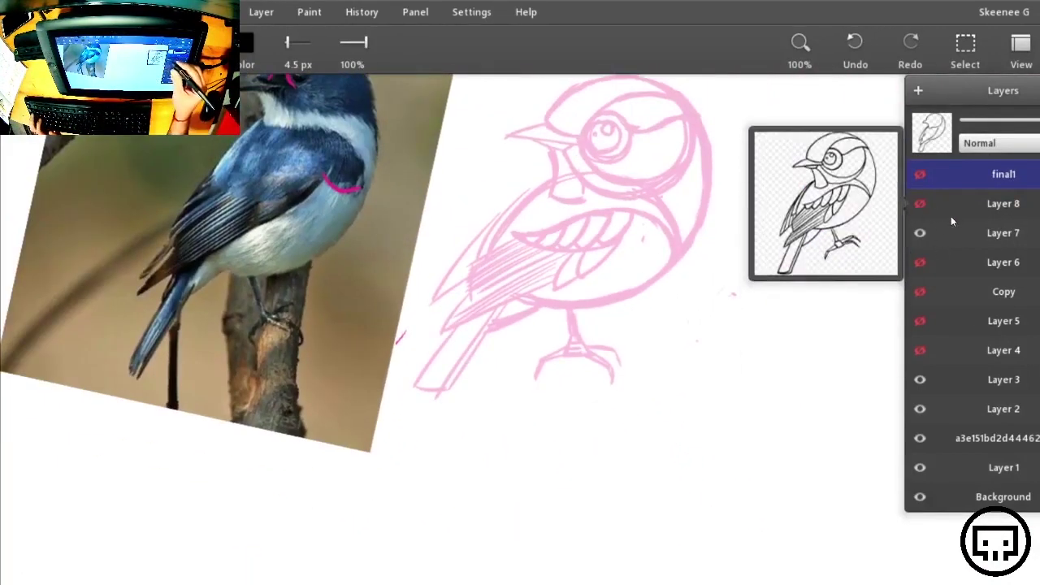
left_click(921, 234)
left_click(921, 262)
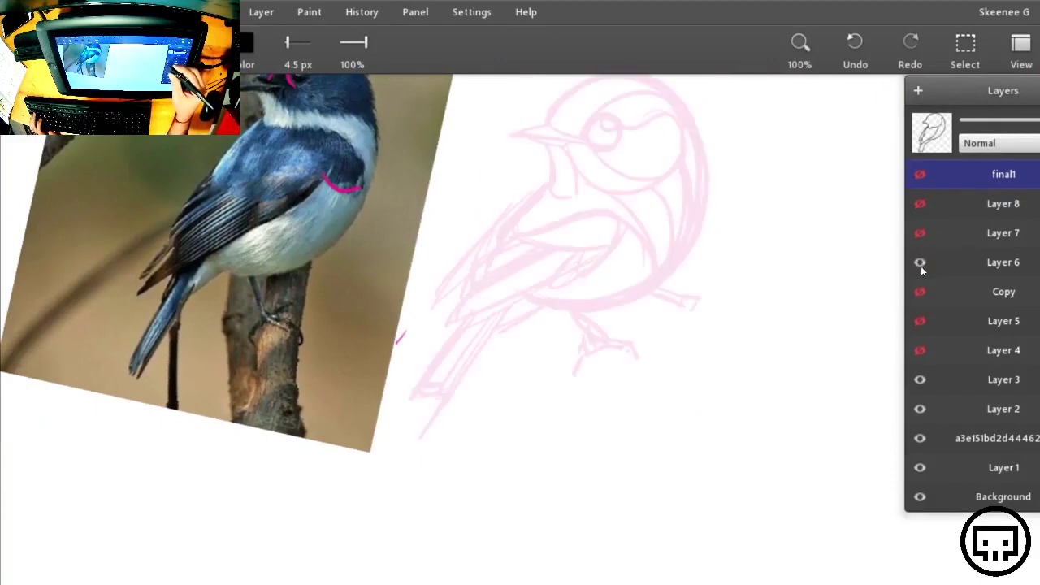
left_click(921, 264)
left_click(921, 290)
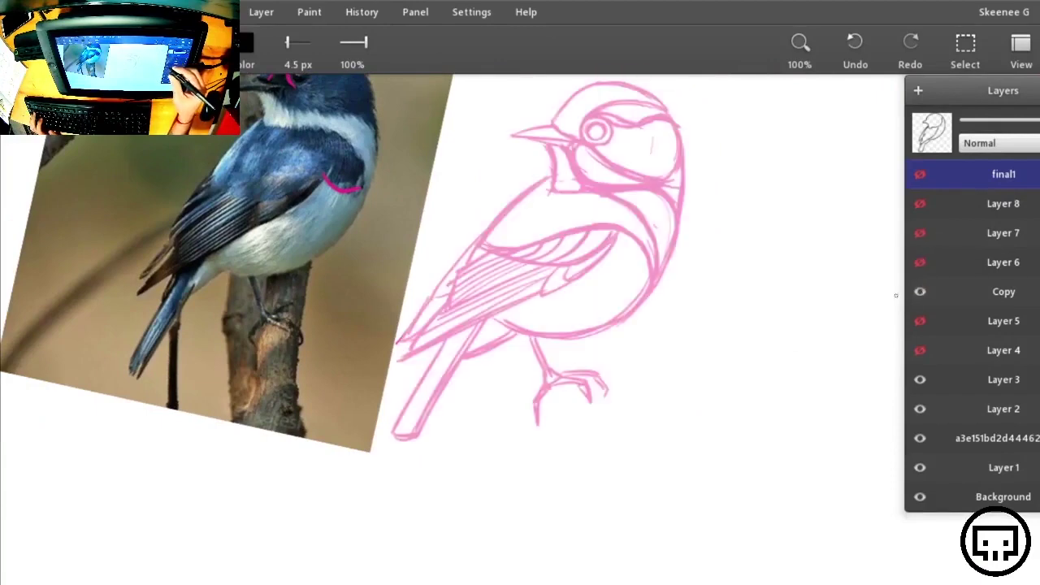
key("Tab")
mouse_move(747, 357)
left_mouse_down()
mouse_move(617, 439)
mouse_move(626, 483)
mouse_move(768, 529)
left_mouse_up()
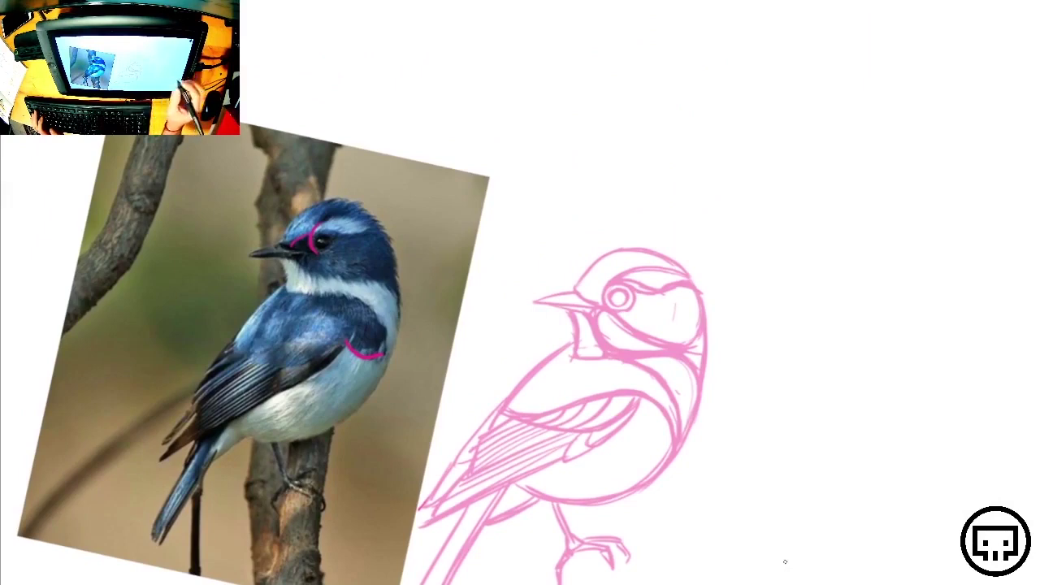
Show the final1 and Layer 8 layers again and hide the Copy sketch layer
key("Tab")
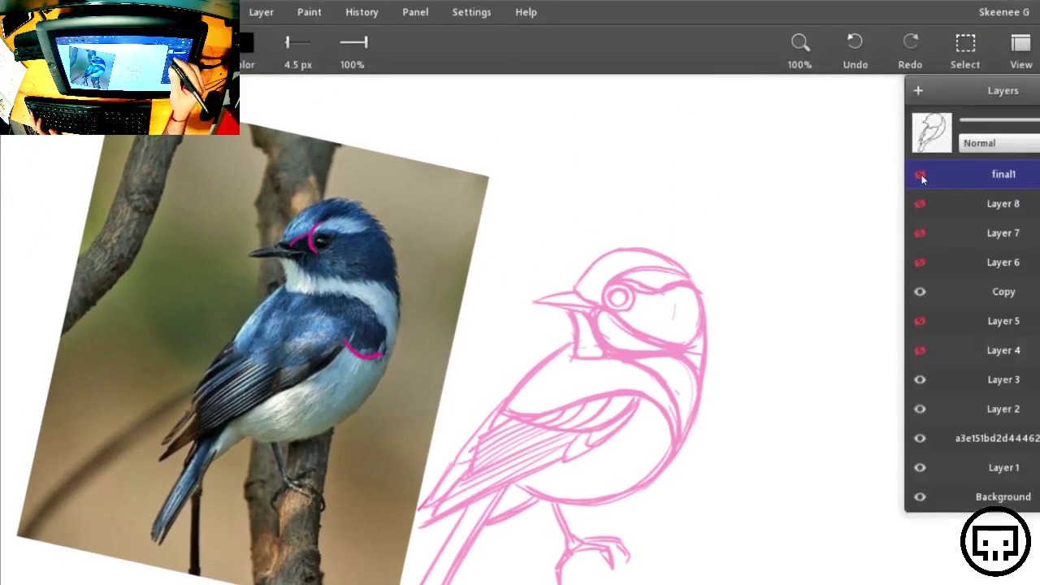
left_click(921, 175)
left_click(921, 204)
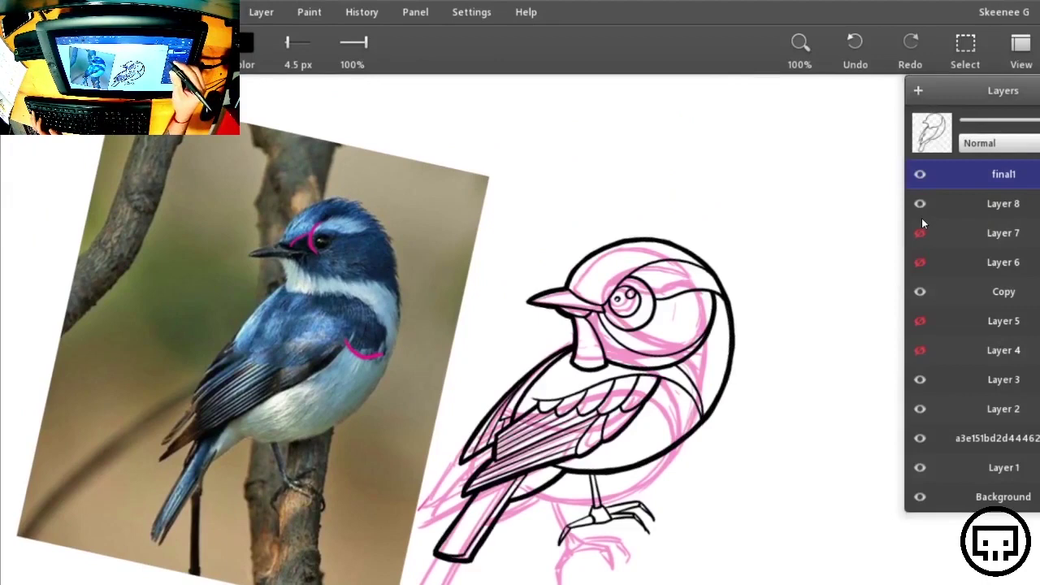
left_click(920, 292)
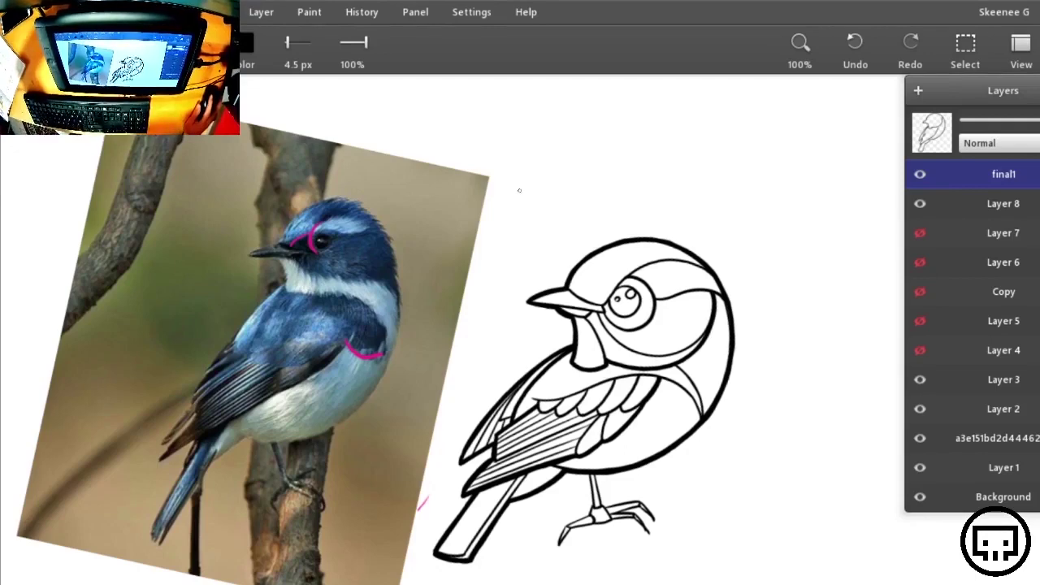
key("Tab")
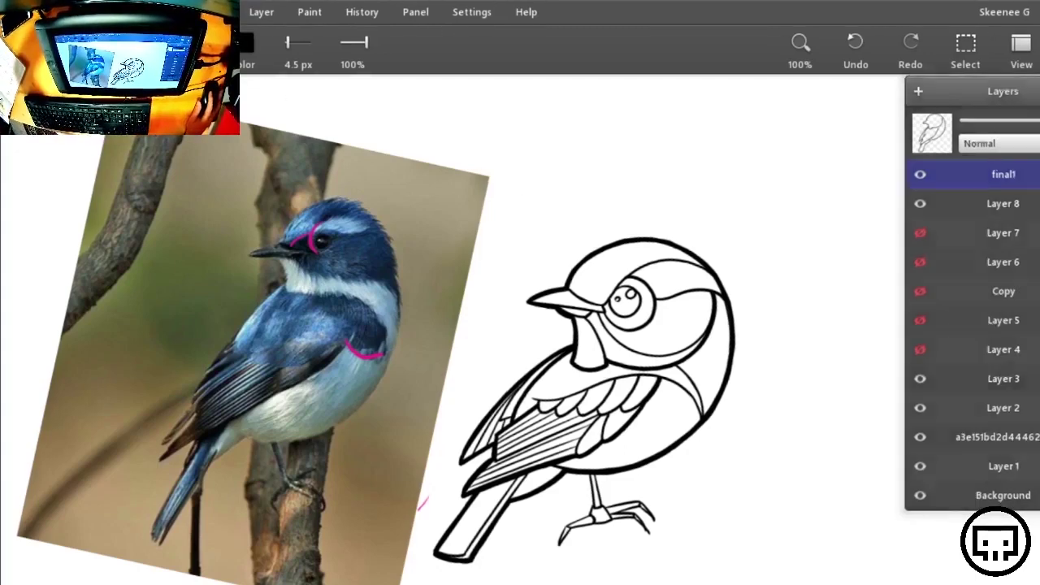